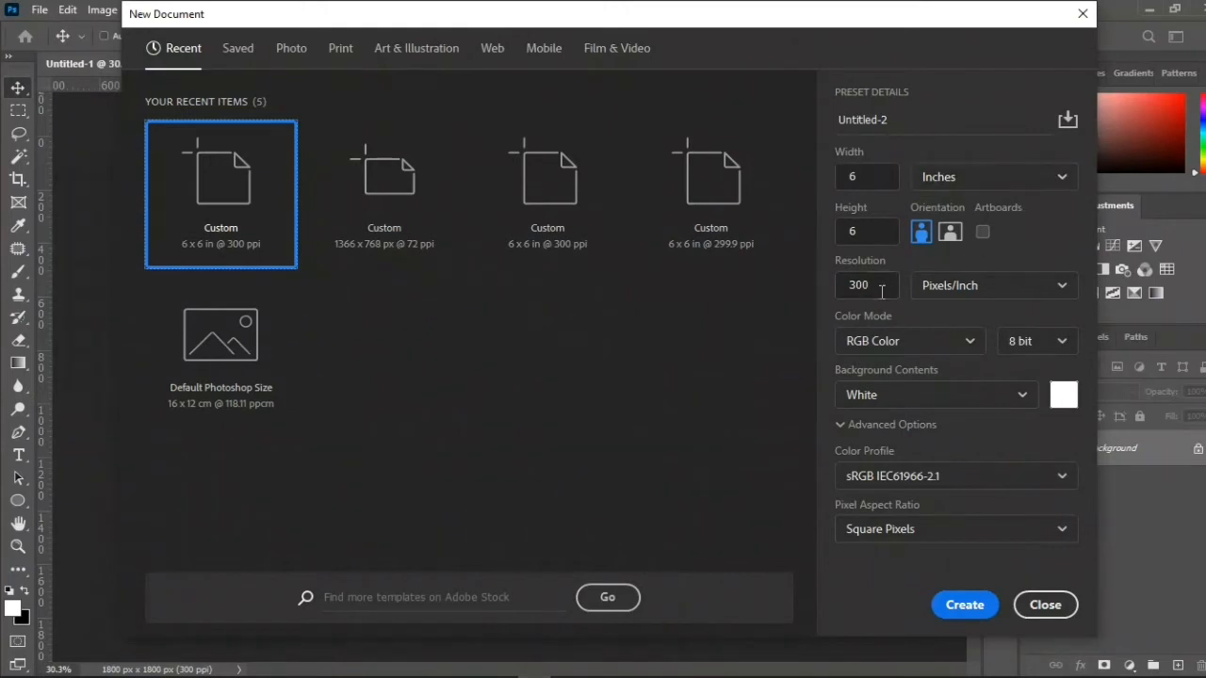
- Create a 6 x 6 inch, 300 ppi RGB document with a white background and add 0 px margin guides along its edges
left_click(959, 607)
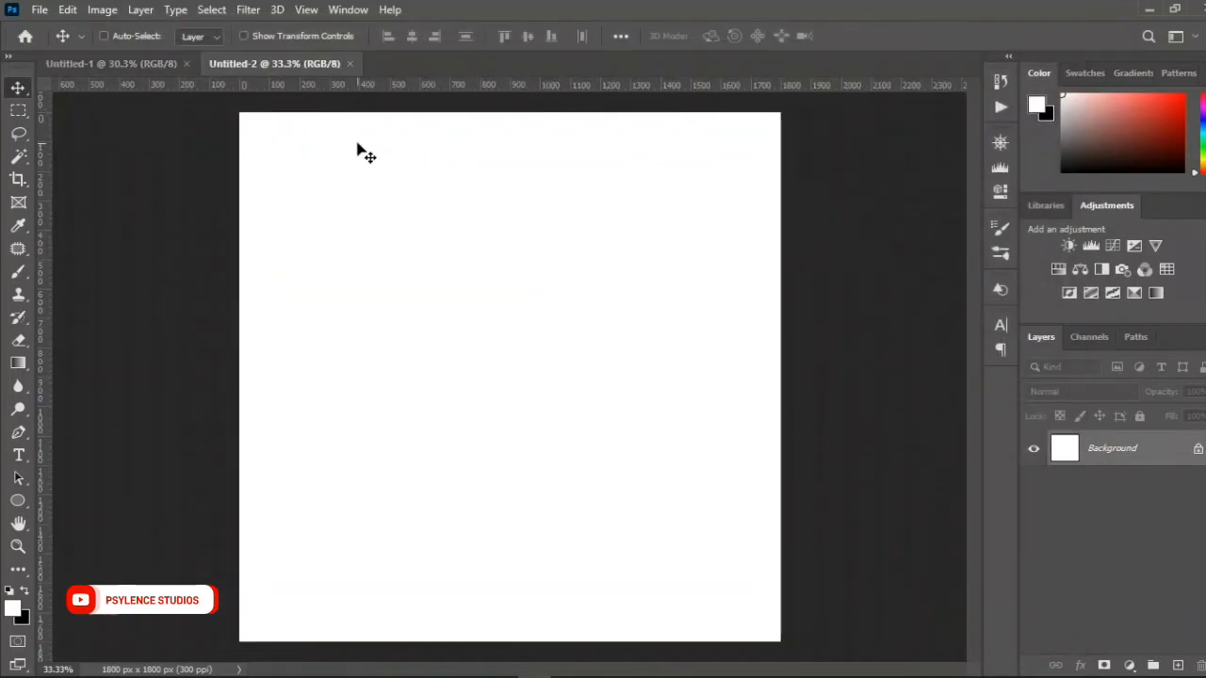
left_click(306, 10)
left_click(370, 537)
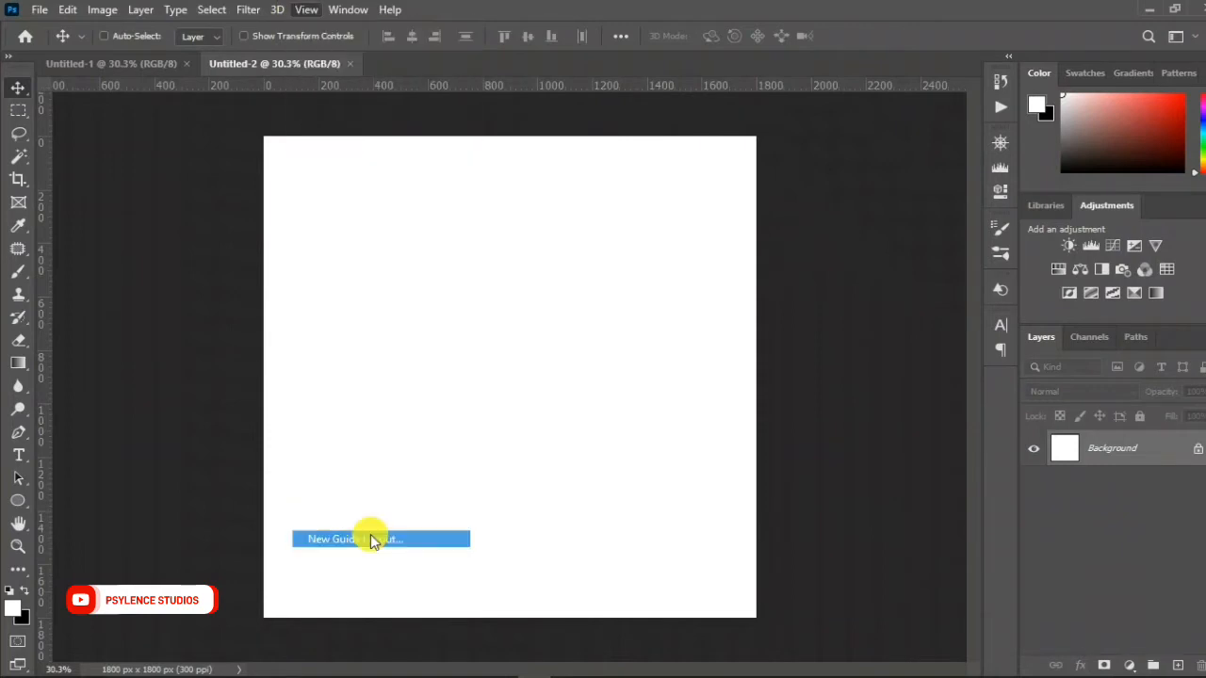
left_click(739, 133)
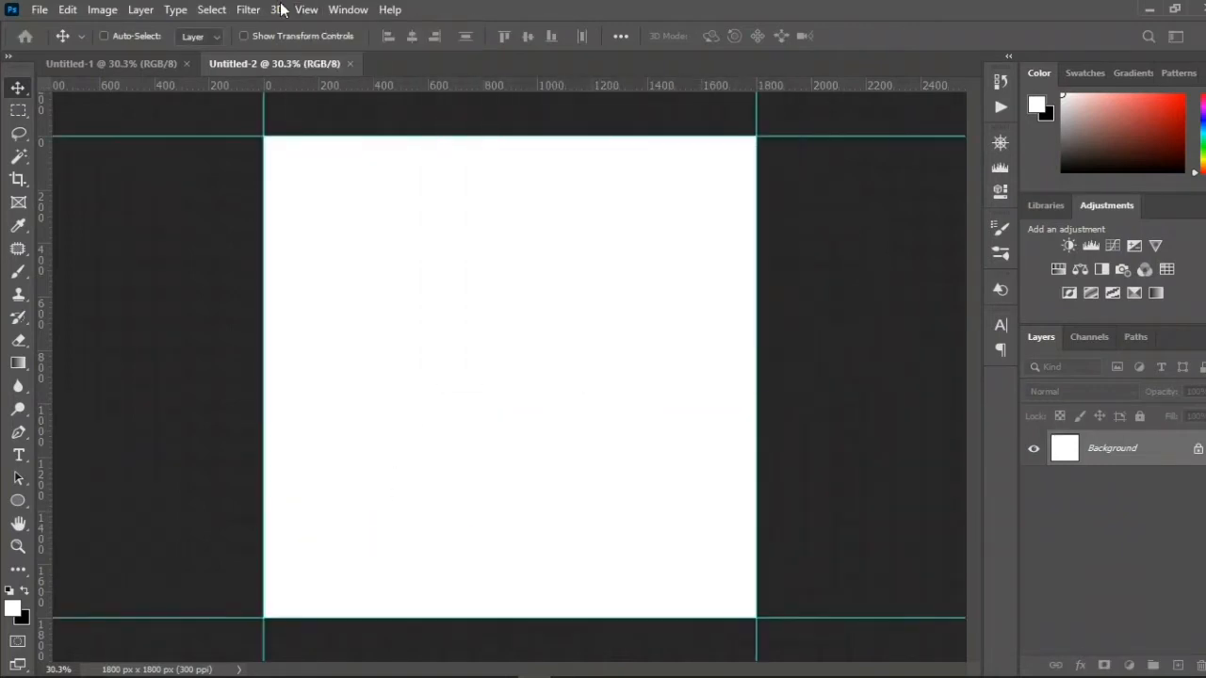
- Add 55 px margin guides on all four sides using the 55 Guide preset, and lock the guides
left_click(306, 10)
left_click(367, 537)
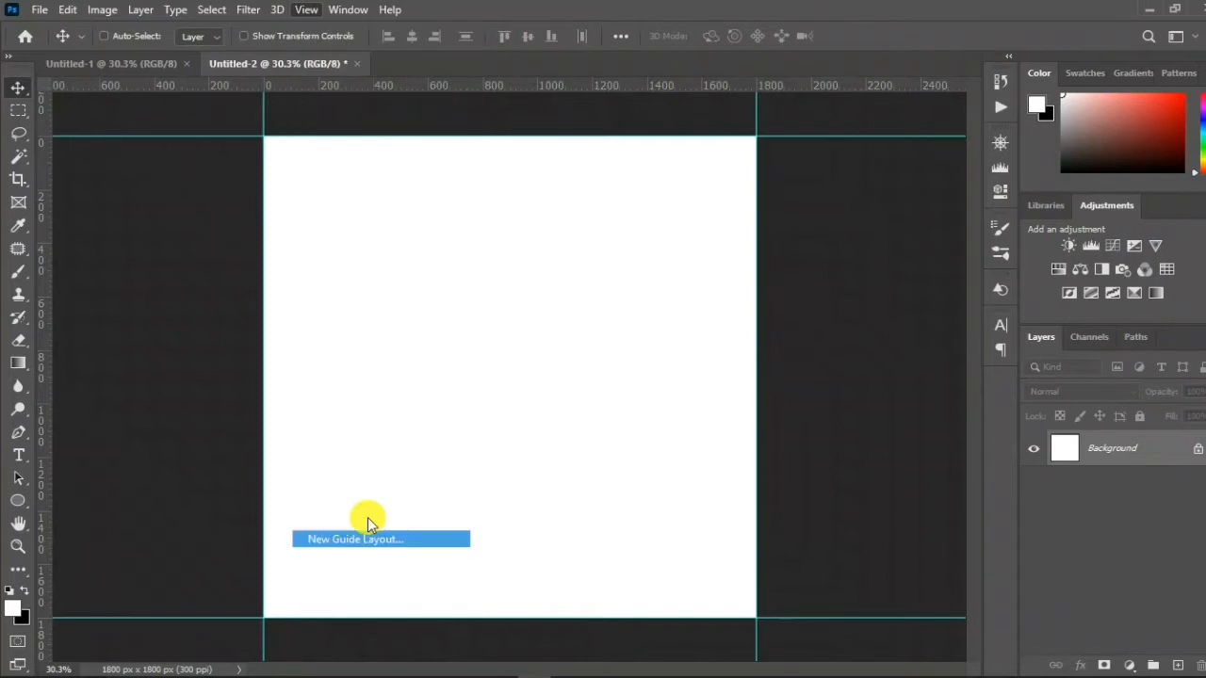
left_click(635, 127)
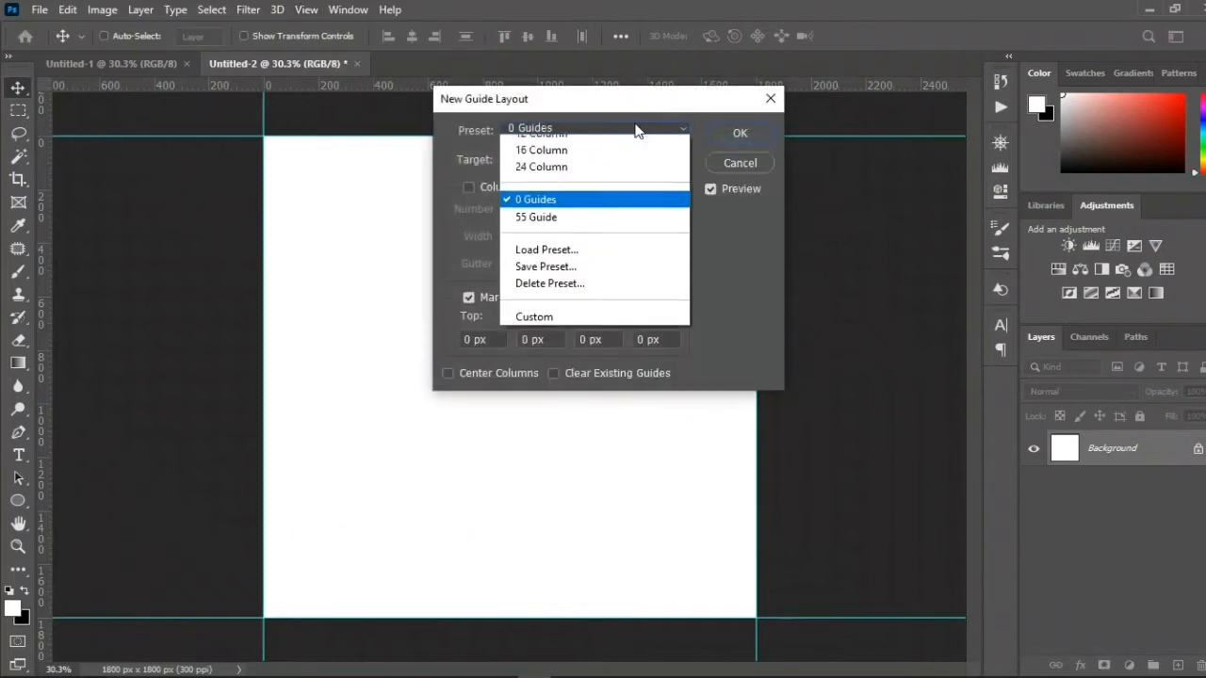
left_click(552, 275)
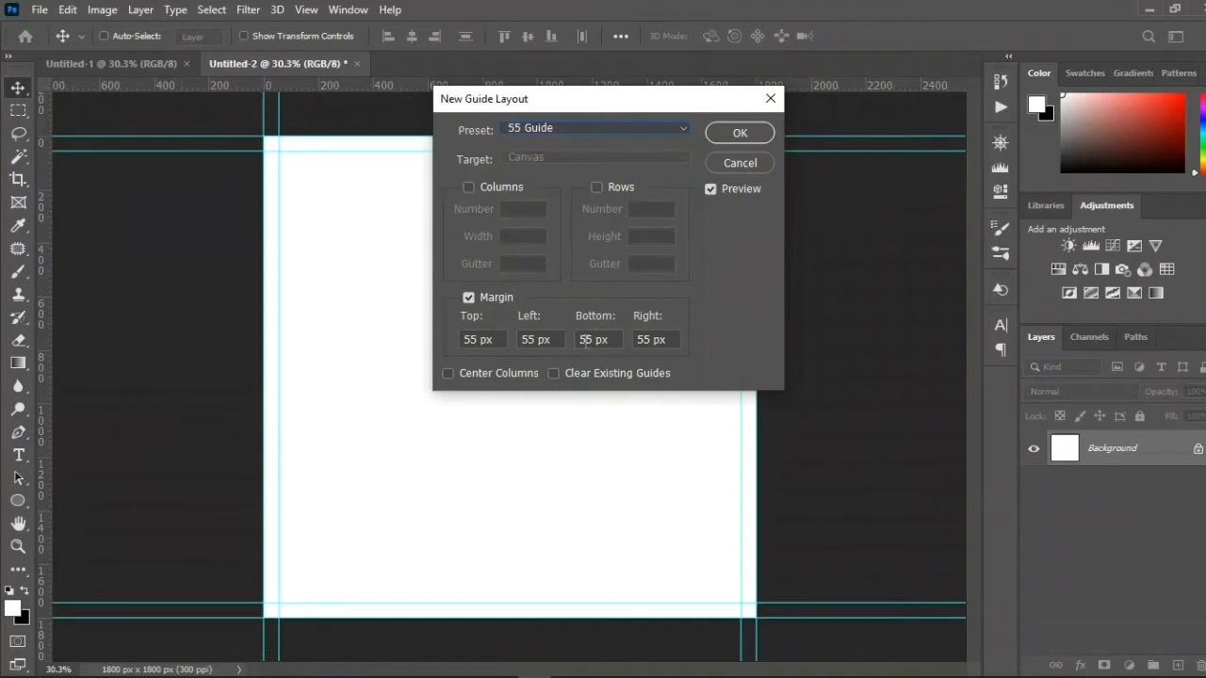
left_click(721, 133)
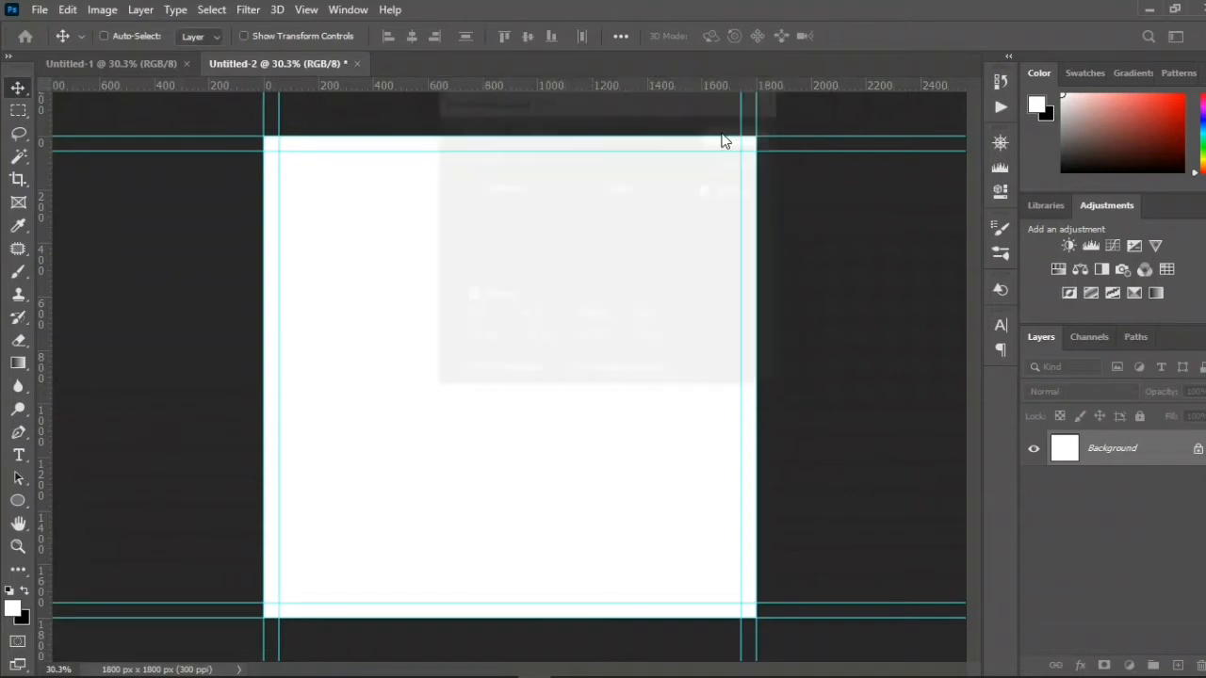
left_click(303, 11)
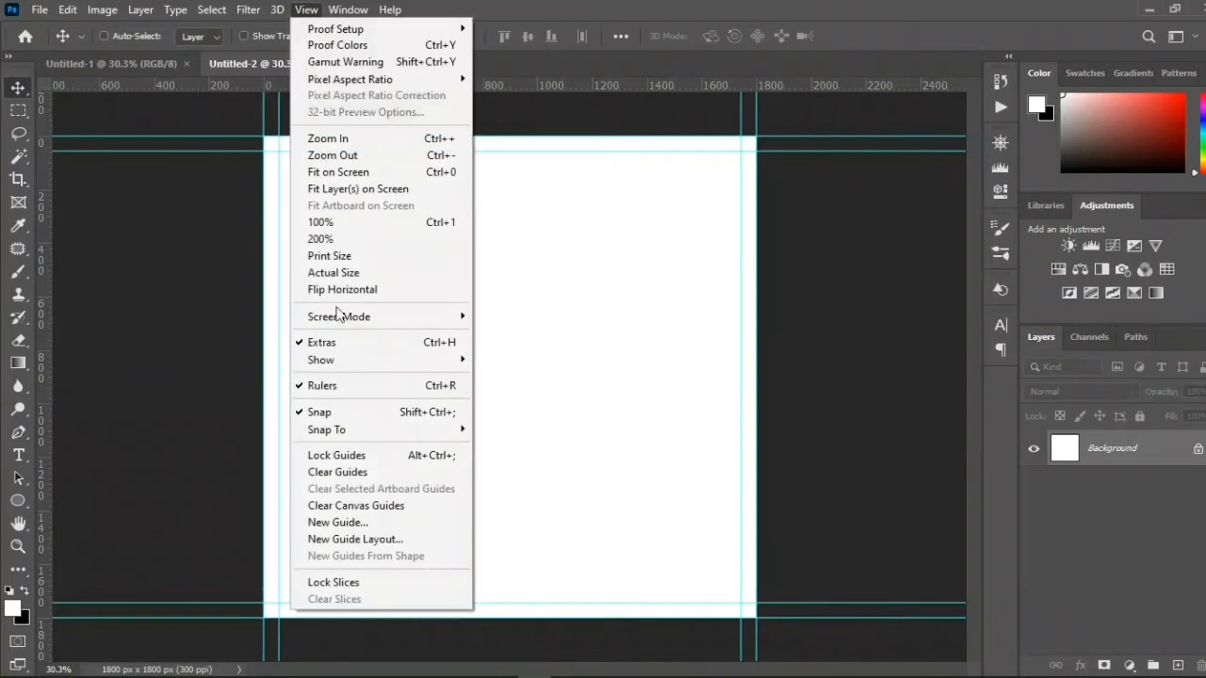
left_click(341, 456)
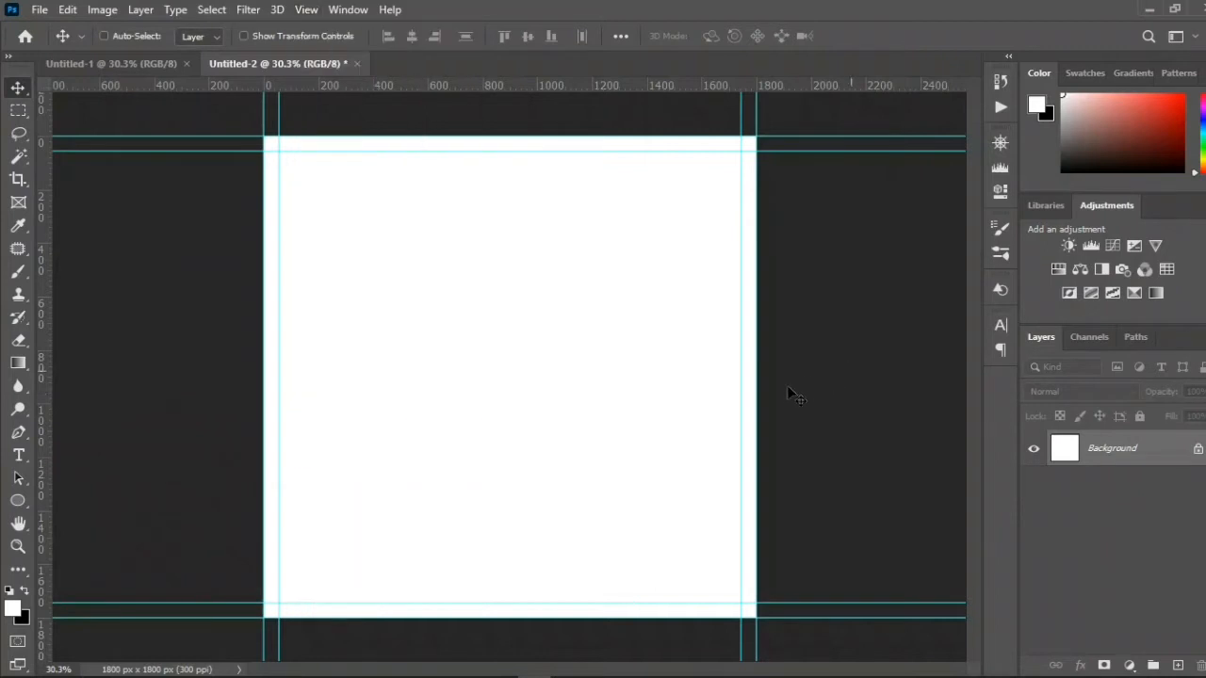
- Add a gradient fill layer above the background using the saved dark red to bright red preset
scroll(522, 380, "down", 1)
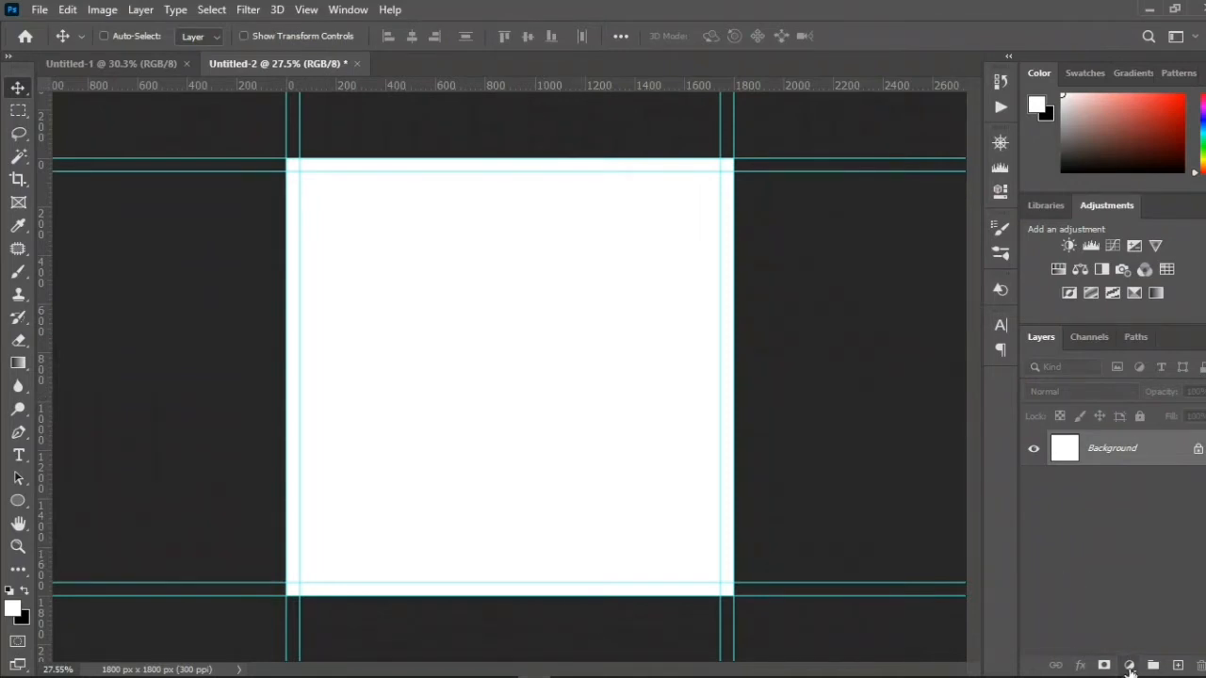
left_click(1129, 666)
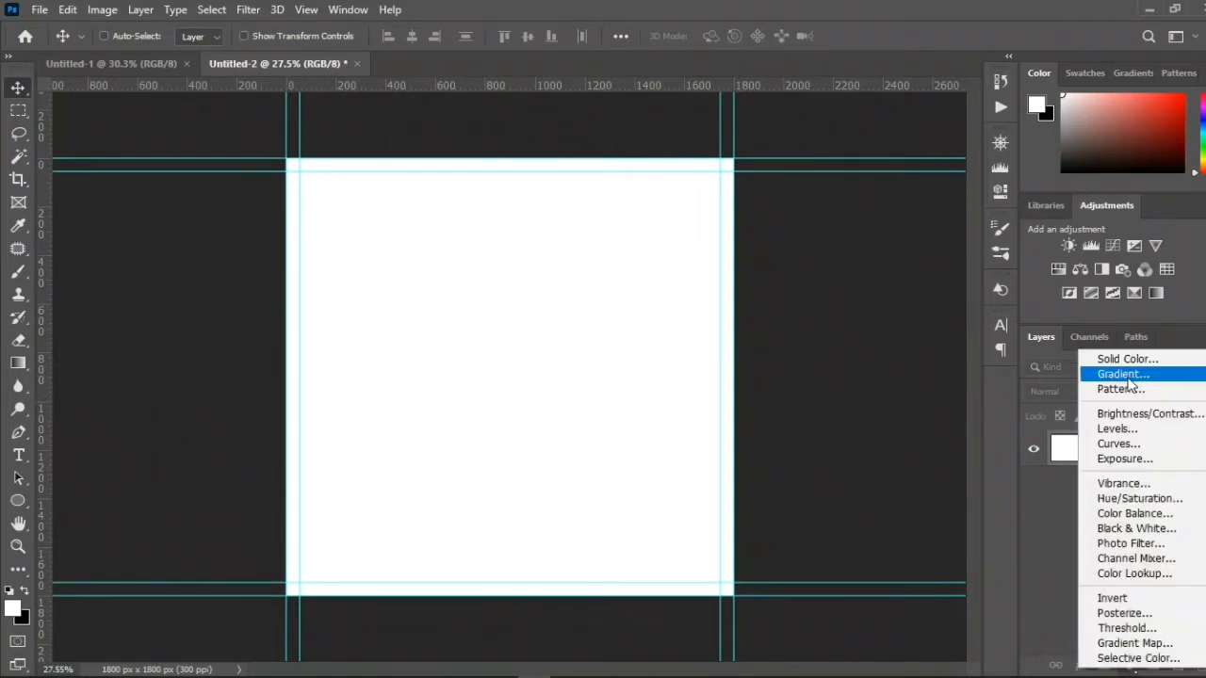
left_click(1127, 378)
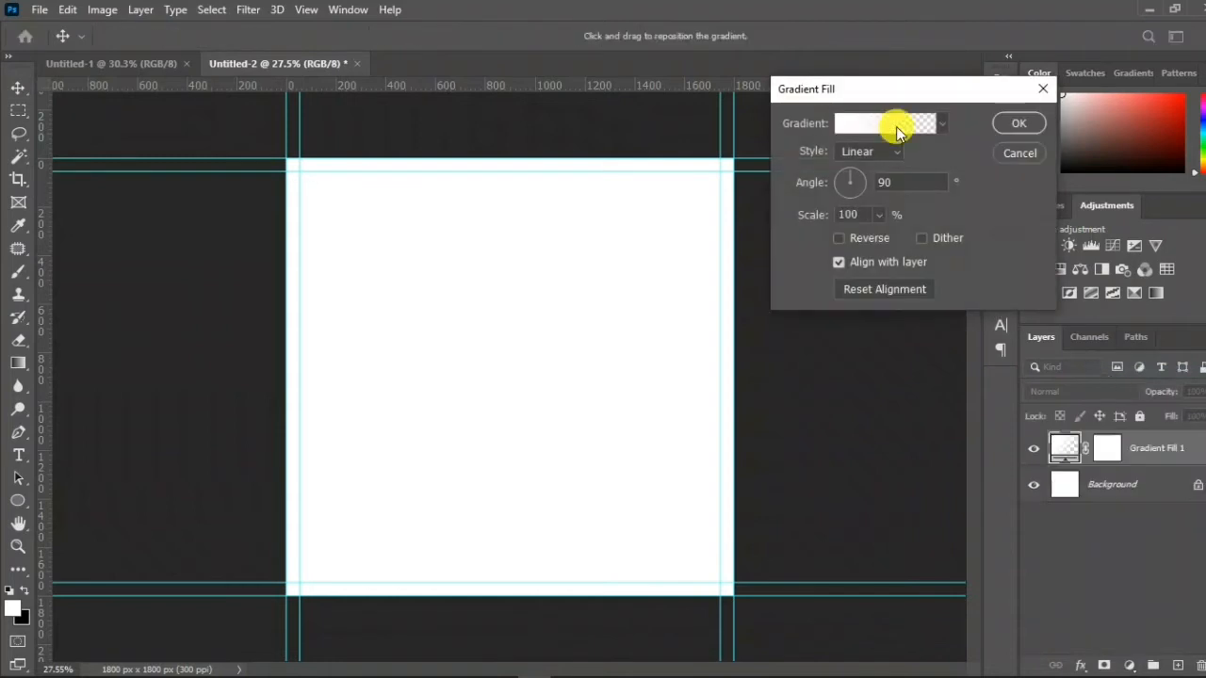
left_click(895, 125)
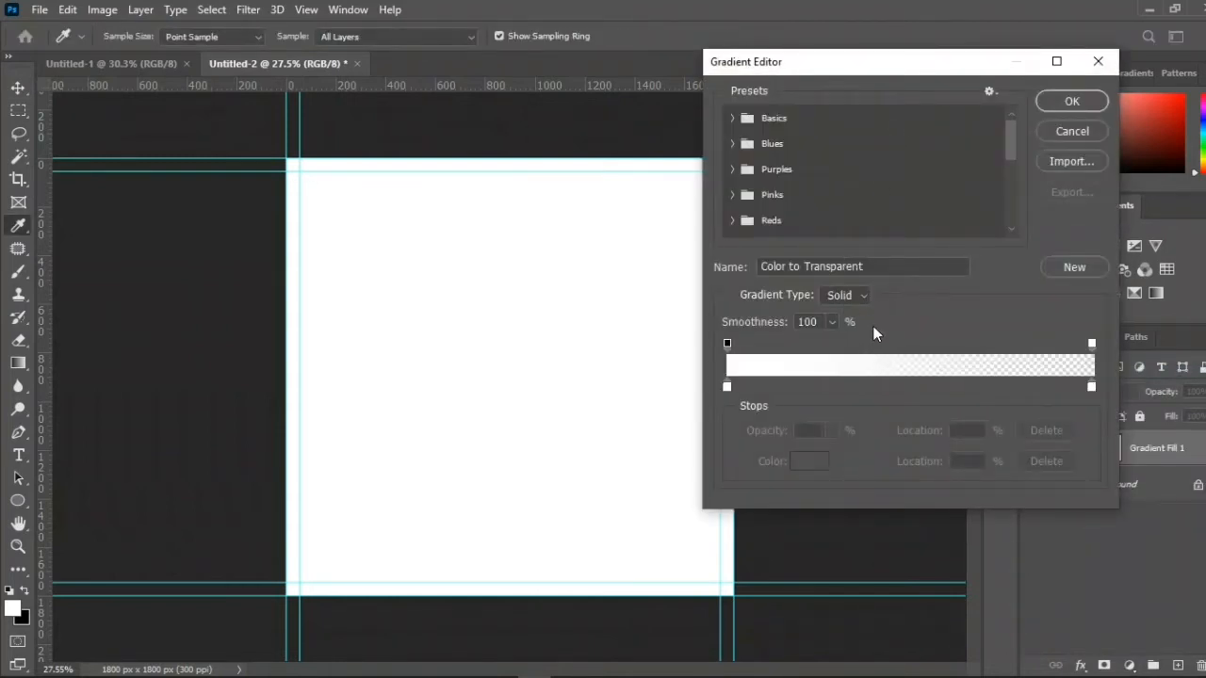
scroll(810, 186, "down", 5)
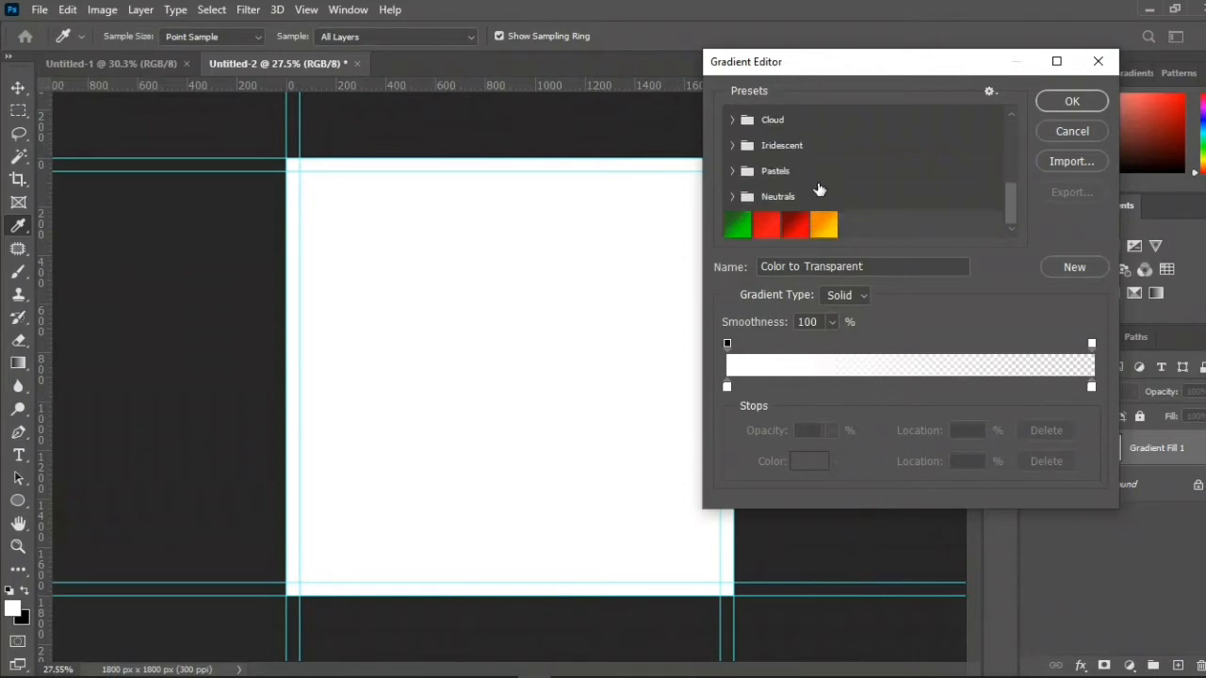
left_click(803, 231)
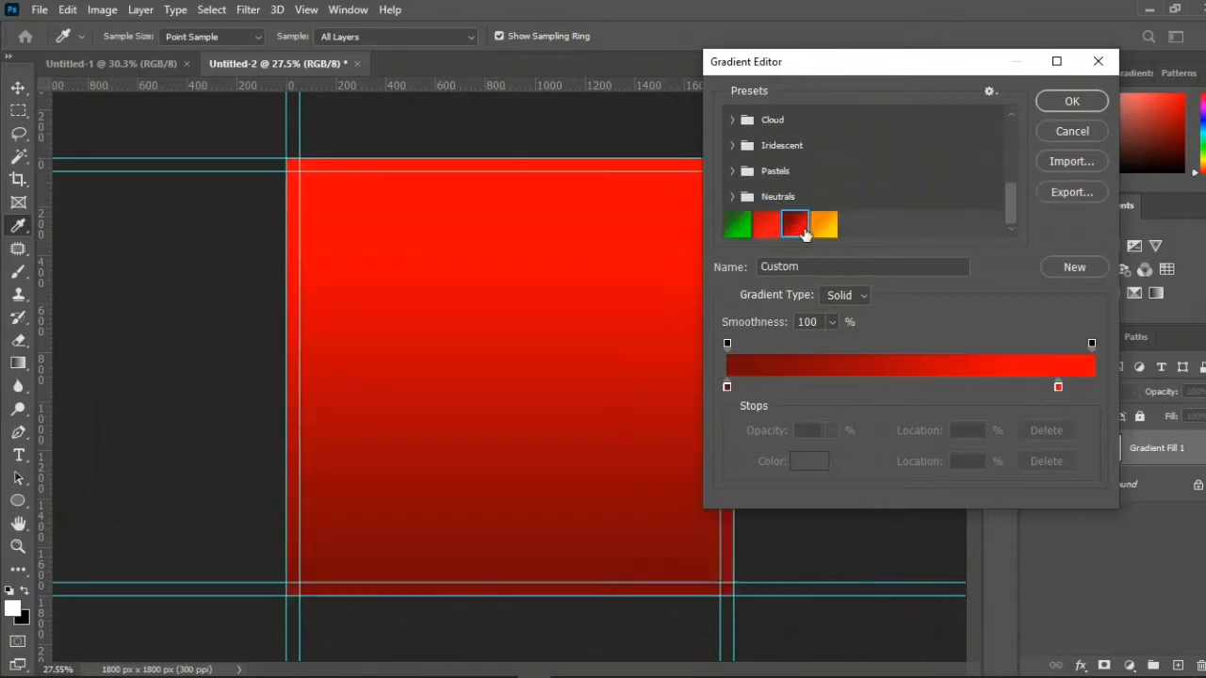
left_click(1055, 104)
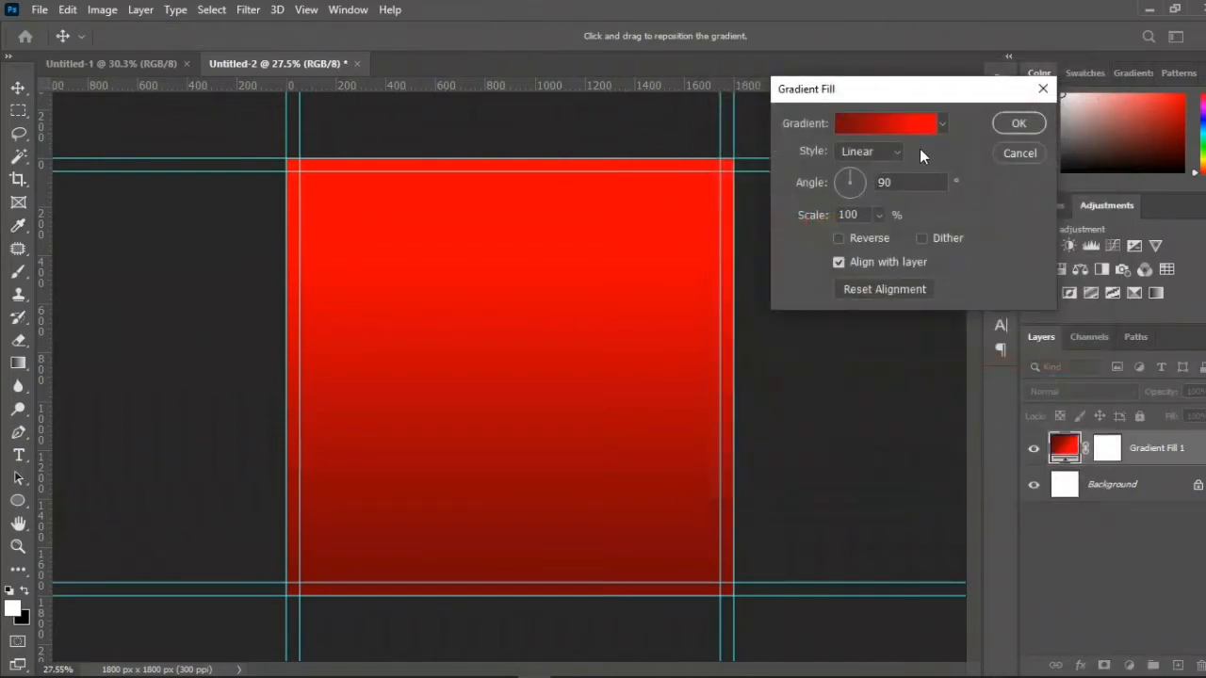
- Make the gradient fill radial and reversed, with its scale set to 122%
left_click(895, 153)
left_click(861, 179)
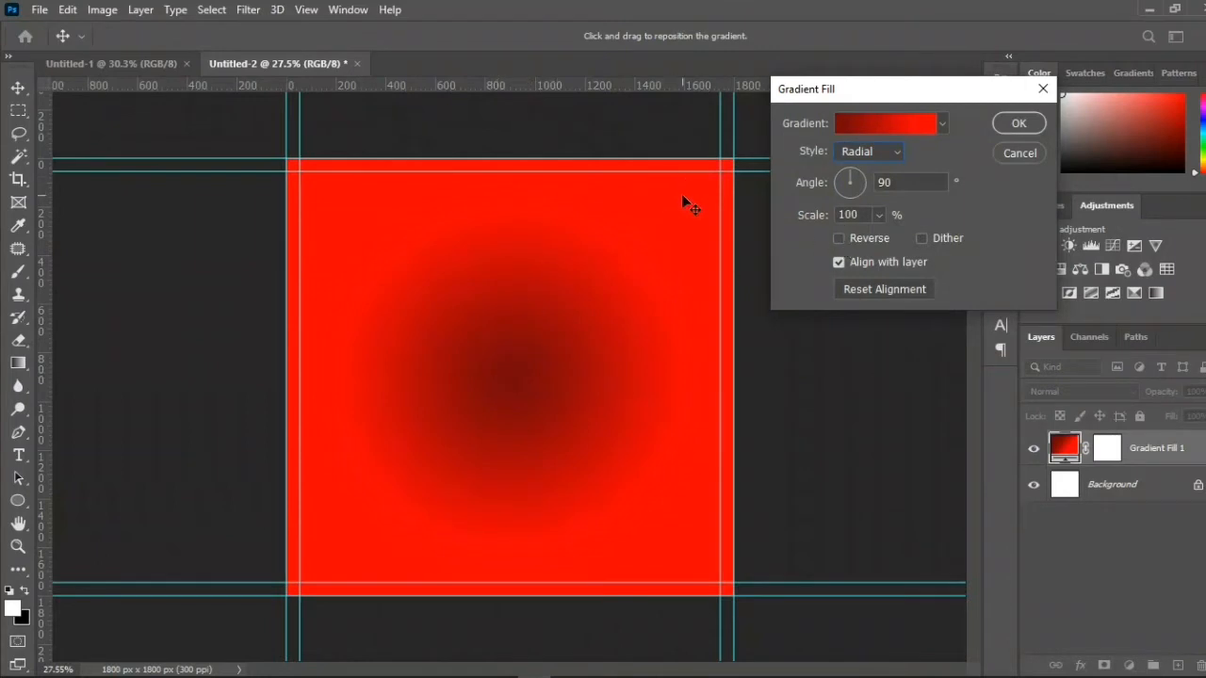
left_click(838, 238)
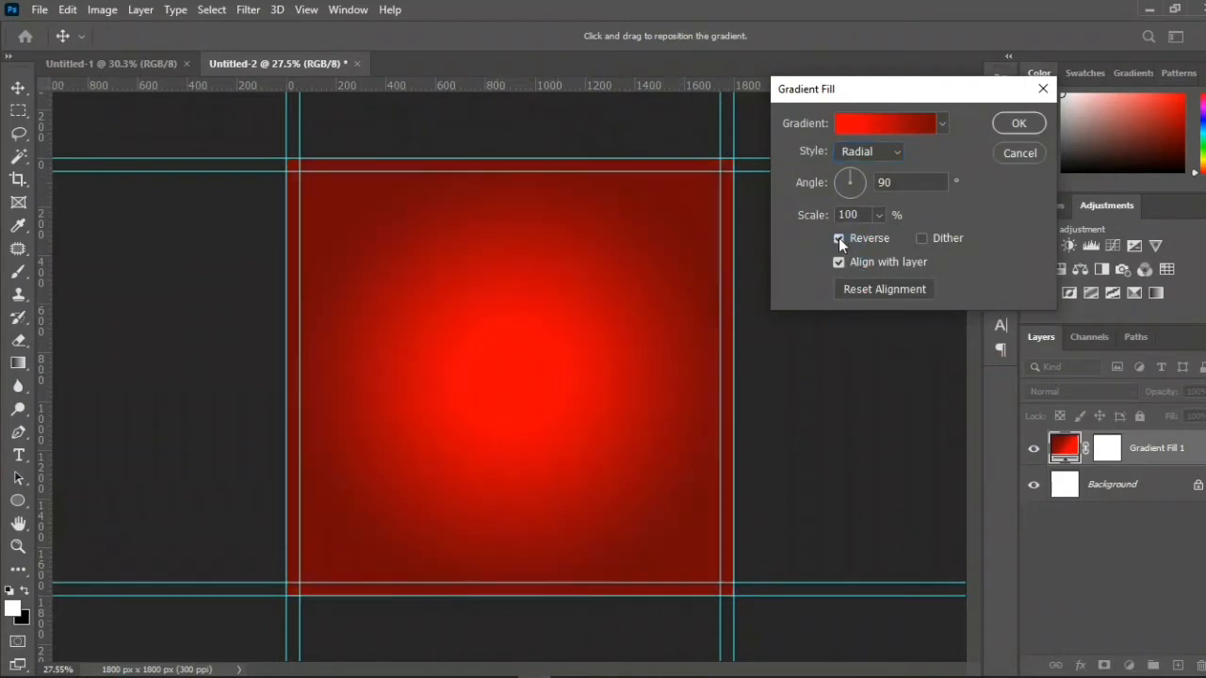
left_click_drag(862, 214, 834, 217)
type("122")
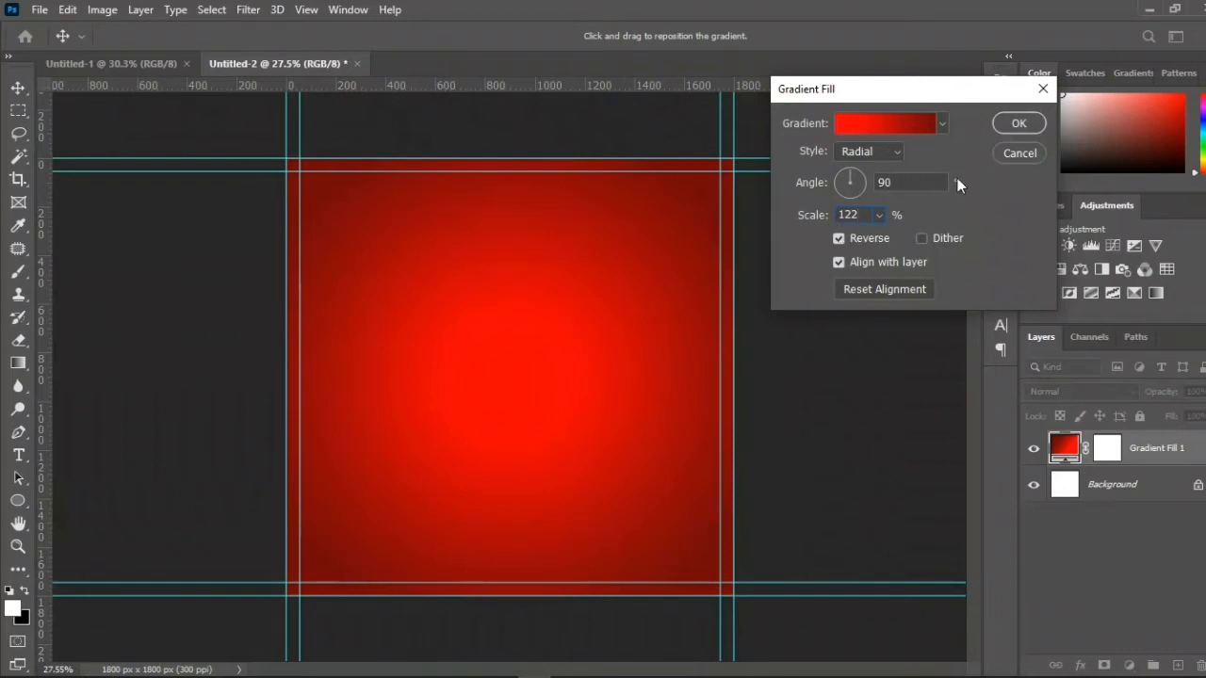
left_click(1017, 121)
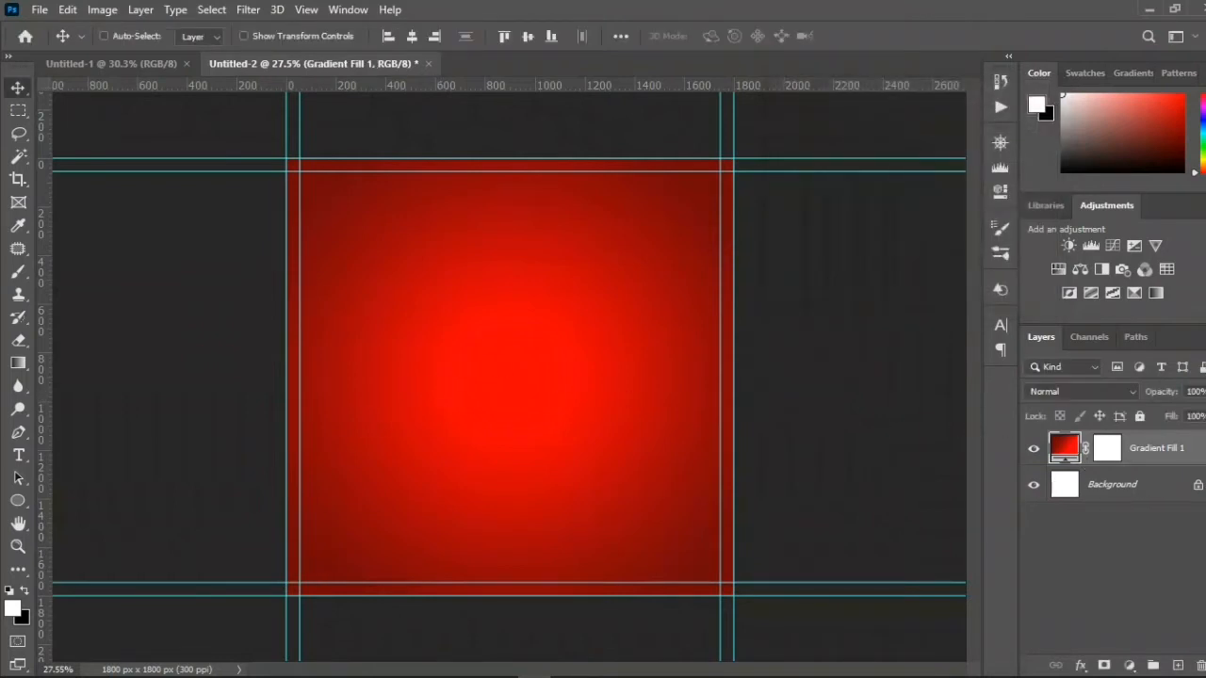
- Place the Cross +Bible image from the EASTER FLYER FILES folder into the flyer document
left_click(166, 673)
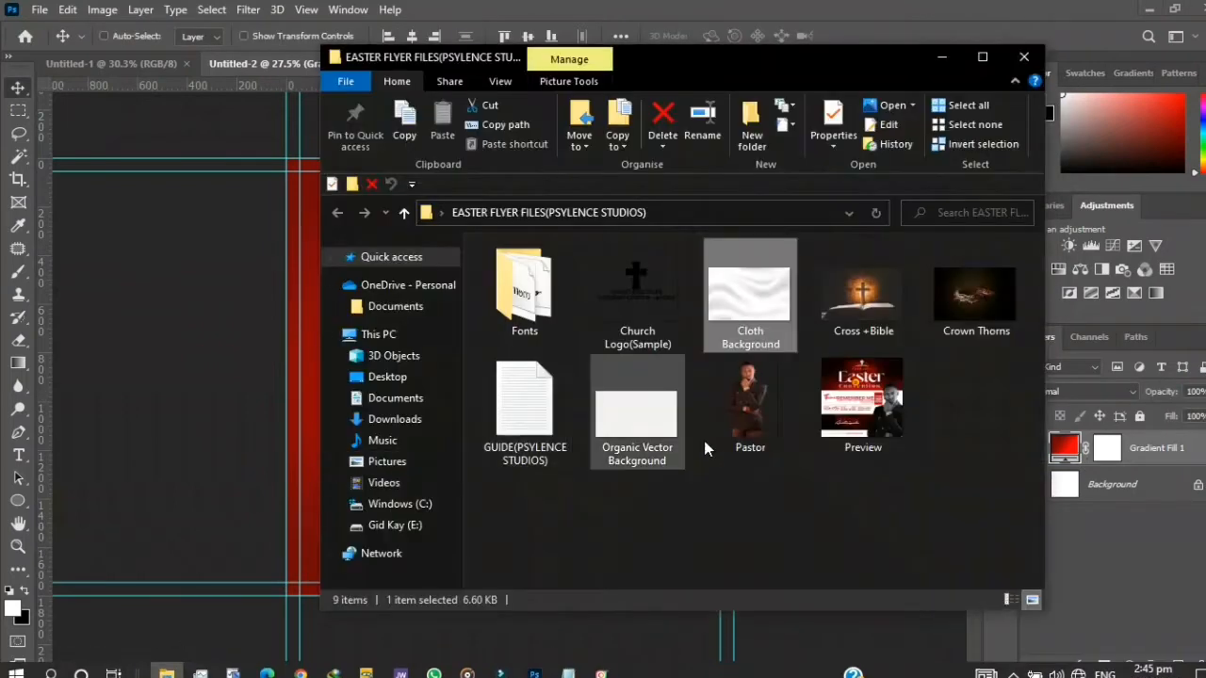
left_click(857, 303)
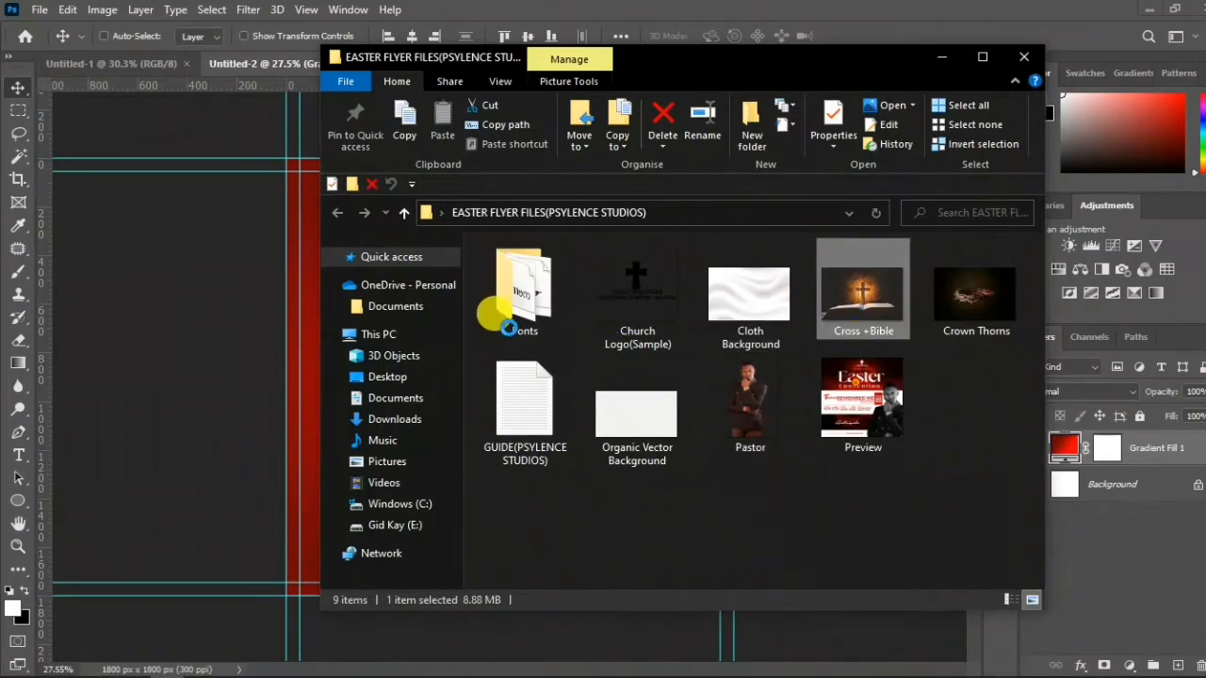
left_click(246, 277)
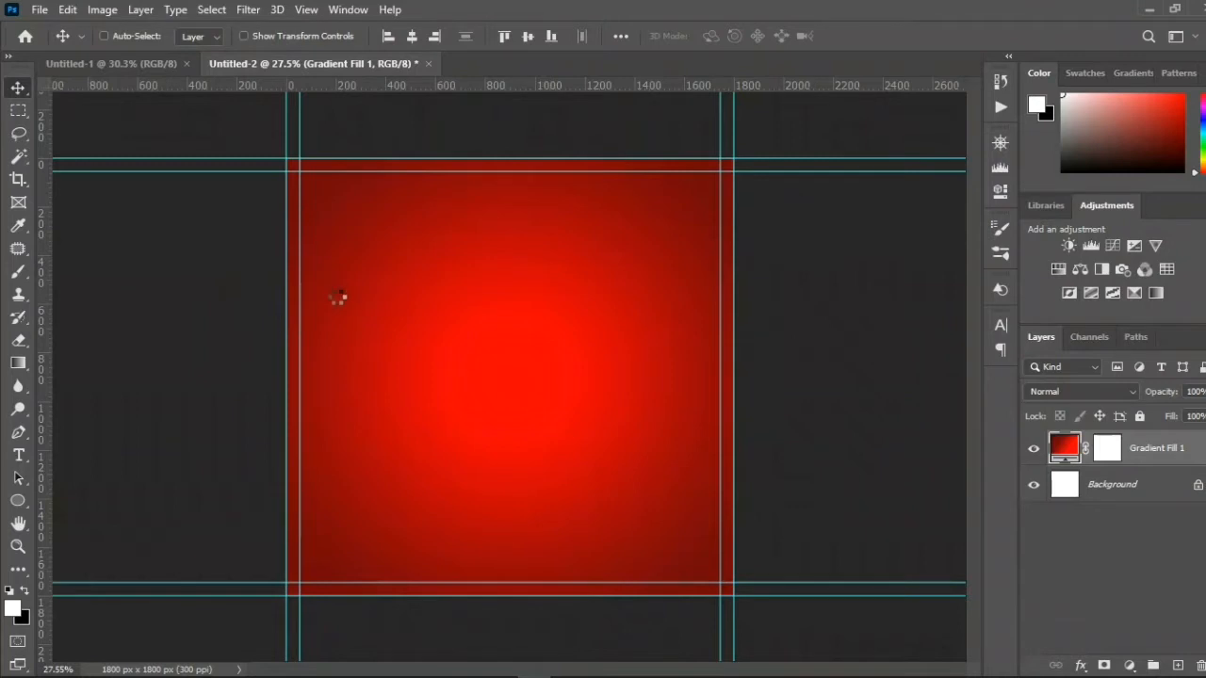
left_click_drag(337, 297, 356, 302)
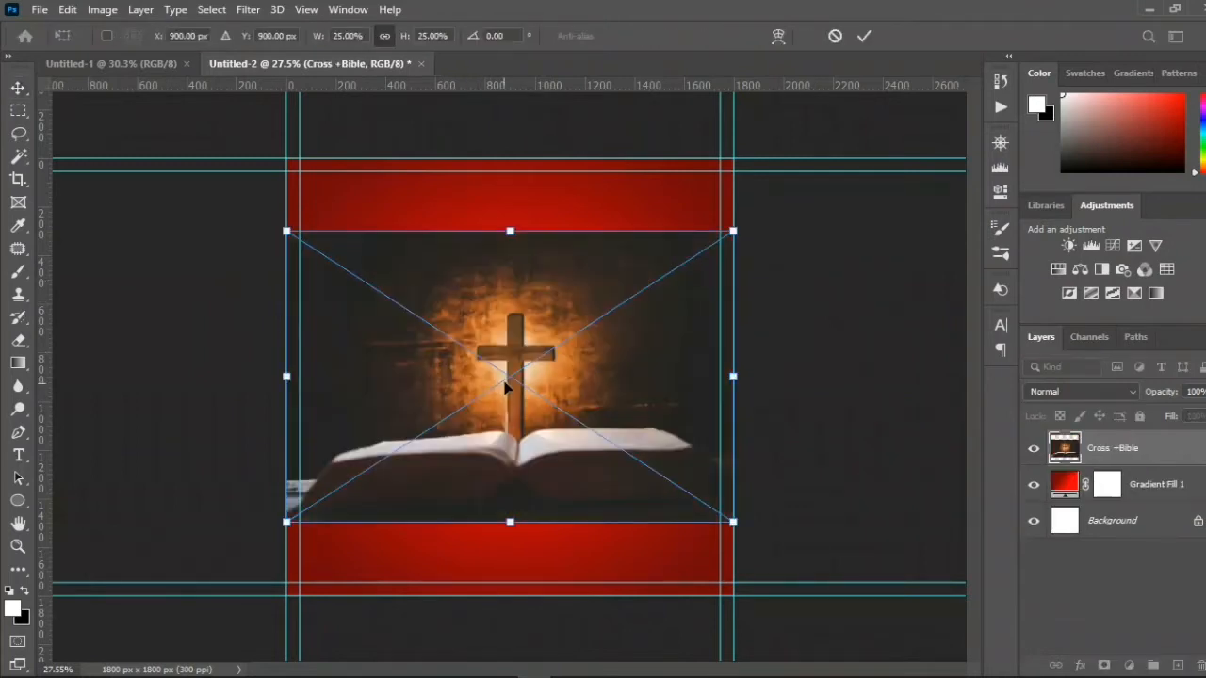
- Scale the Cross +Bible image proportionally to about 28.7% and position it over the upper part of the canvas
left_click_drag(505, 386, 507, 261)
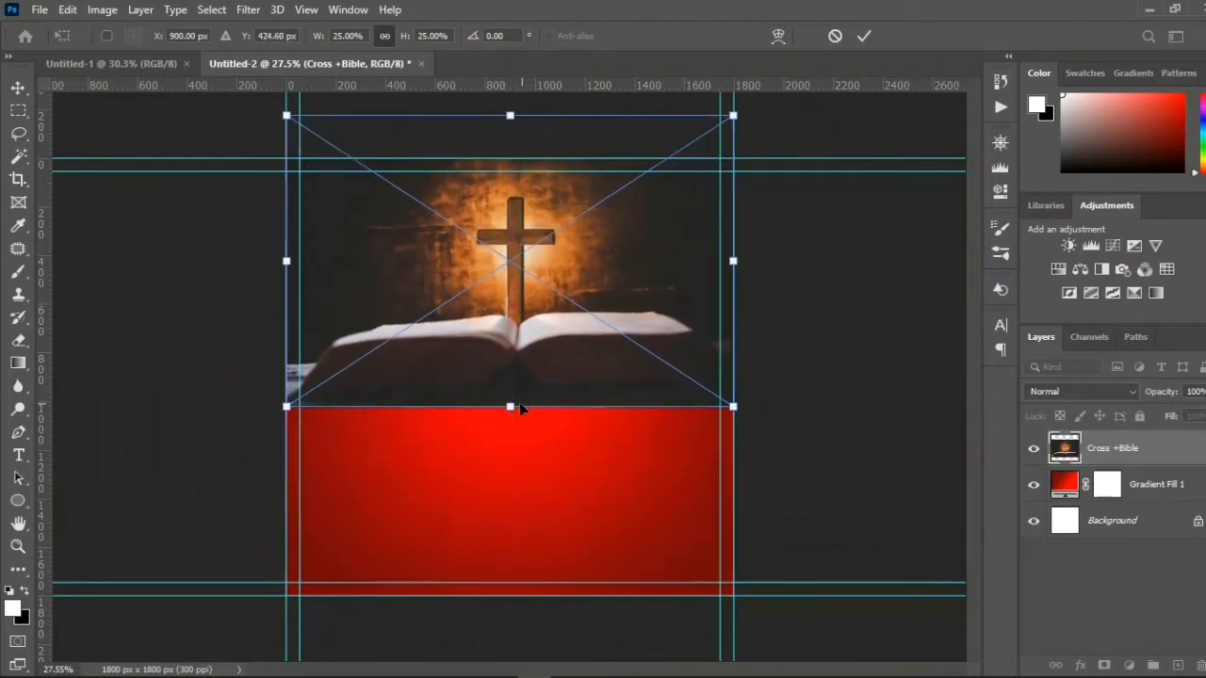
left_click_drag(510, 406, 508, 449)
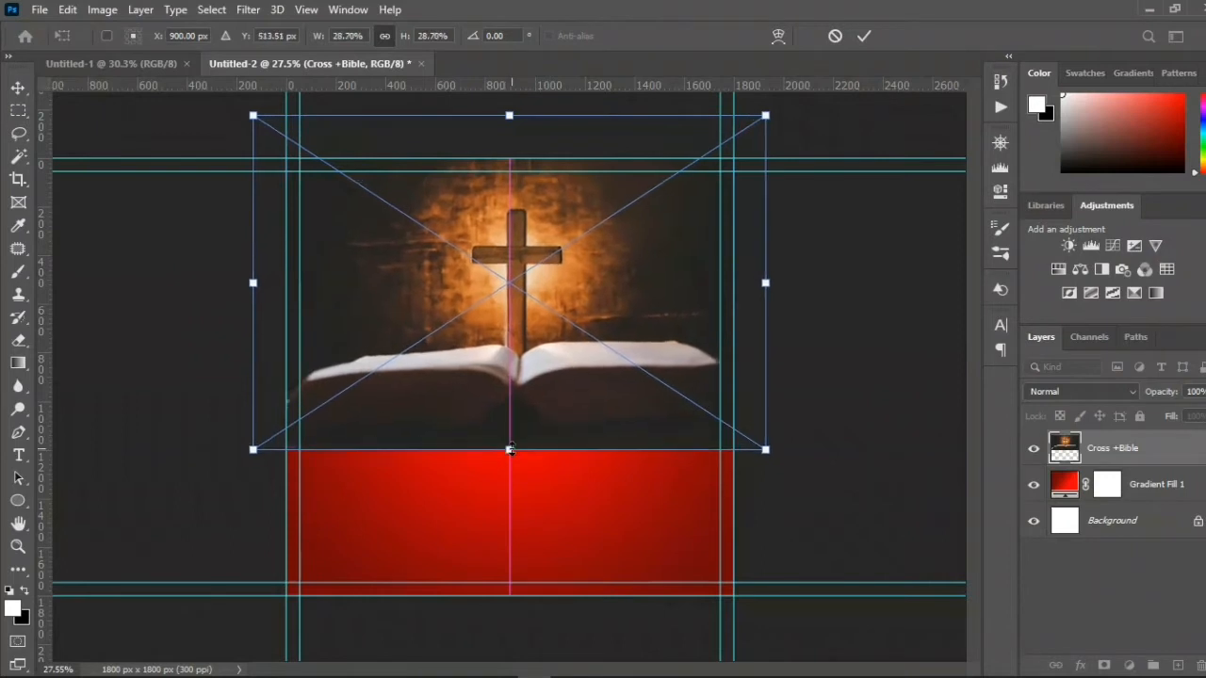
double_click(525, 370)
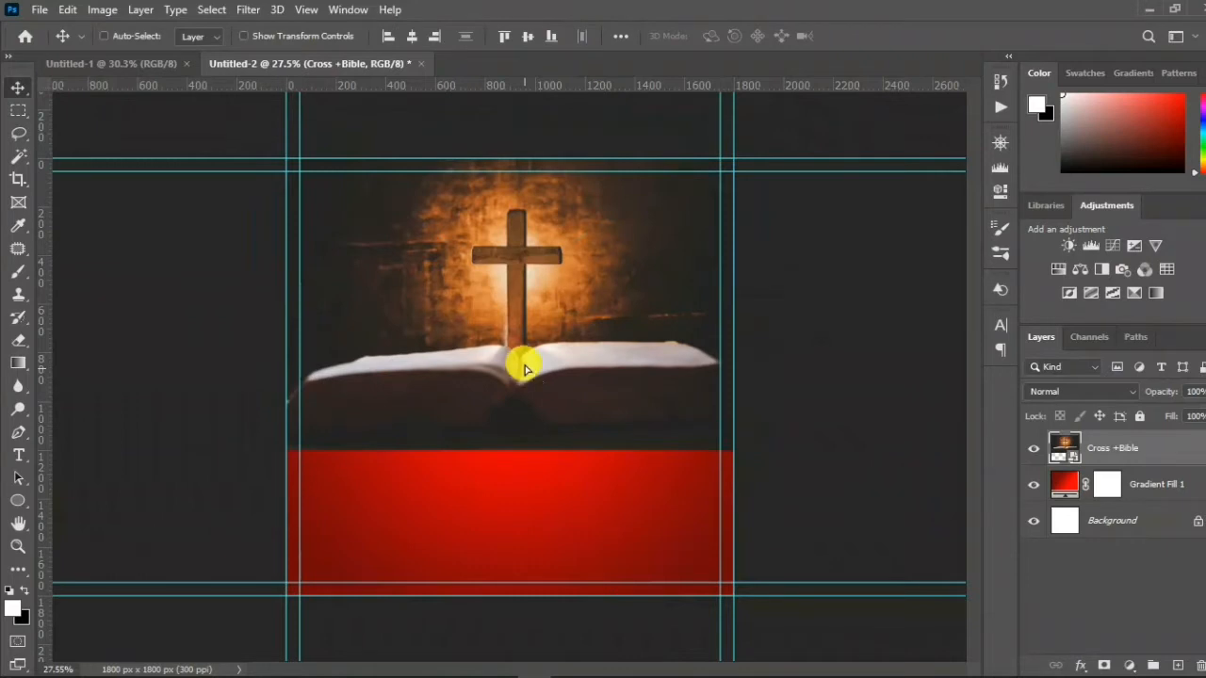
left_click_drag(525, 369, 522, 347)
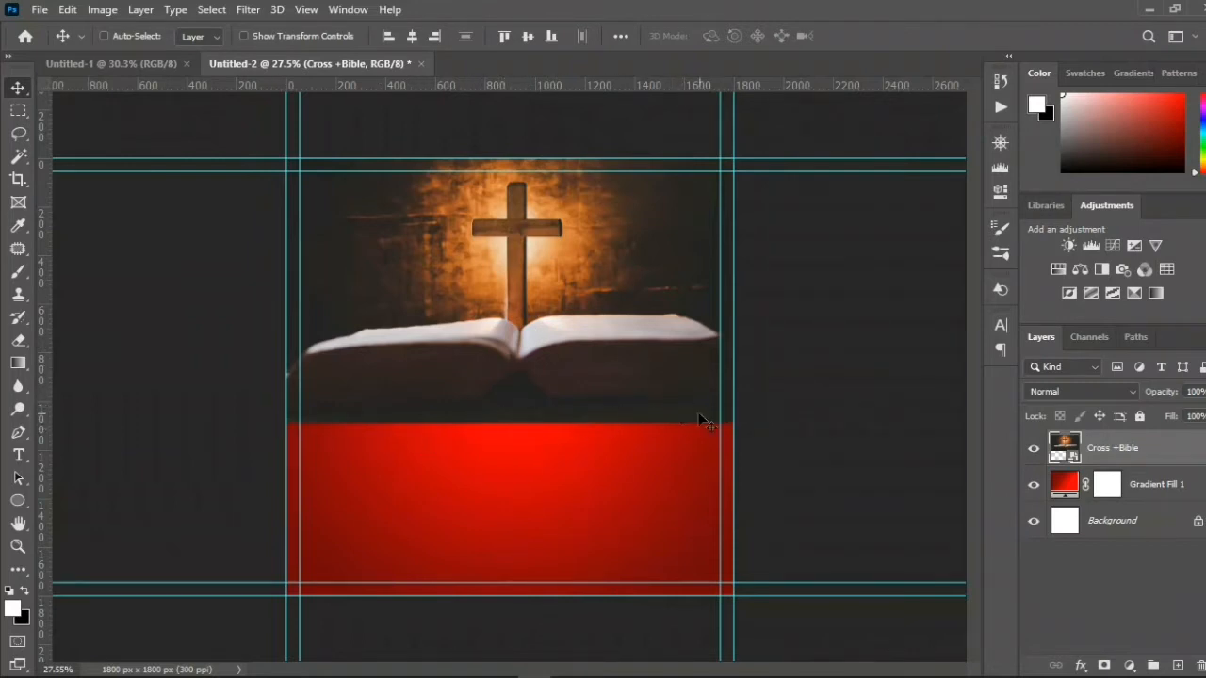
- Set the Cross +Bible layer's blend mode to Multiply and add a layer mask to it
left_click(1106, 392)
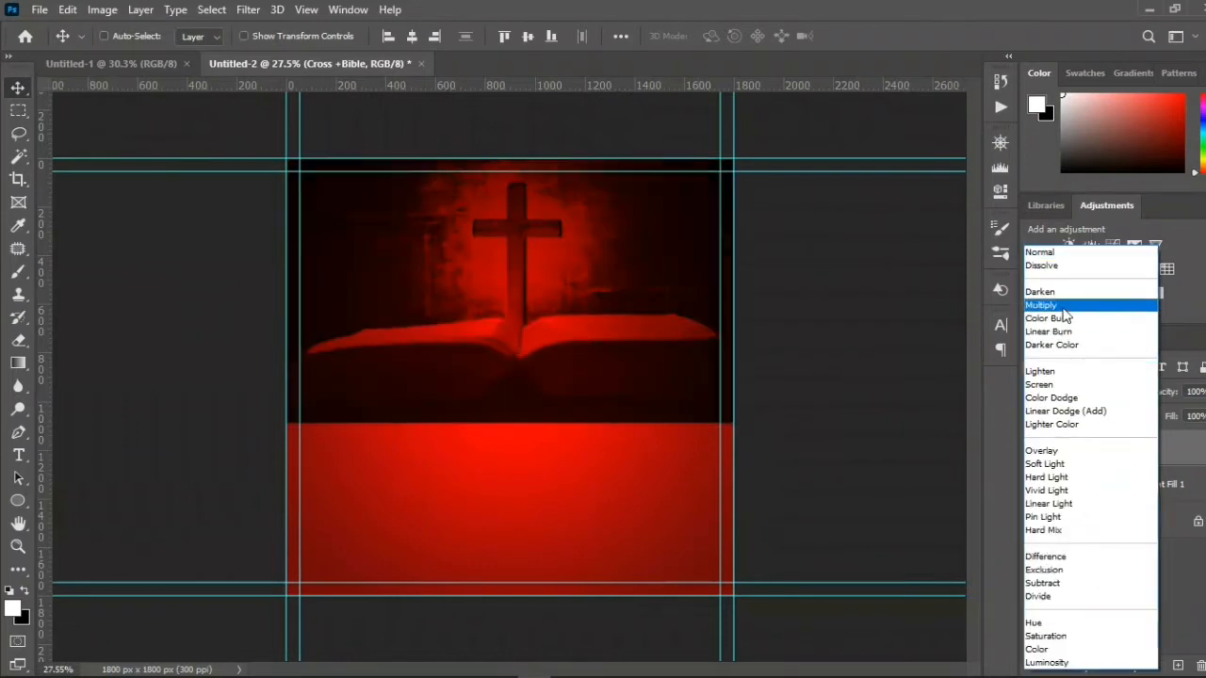
left_click(1063, 306)
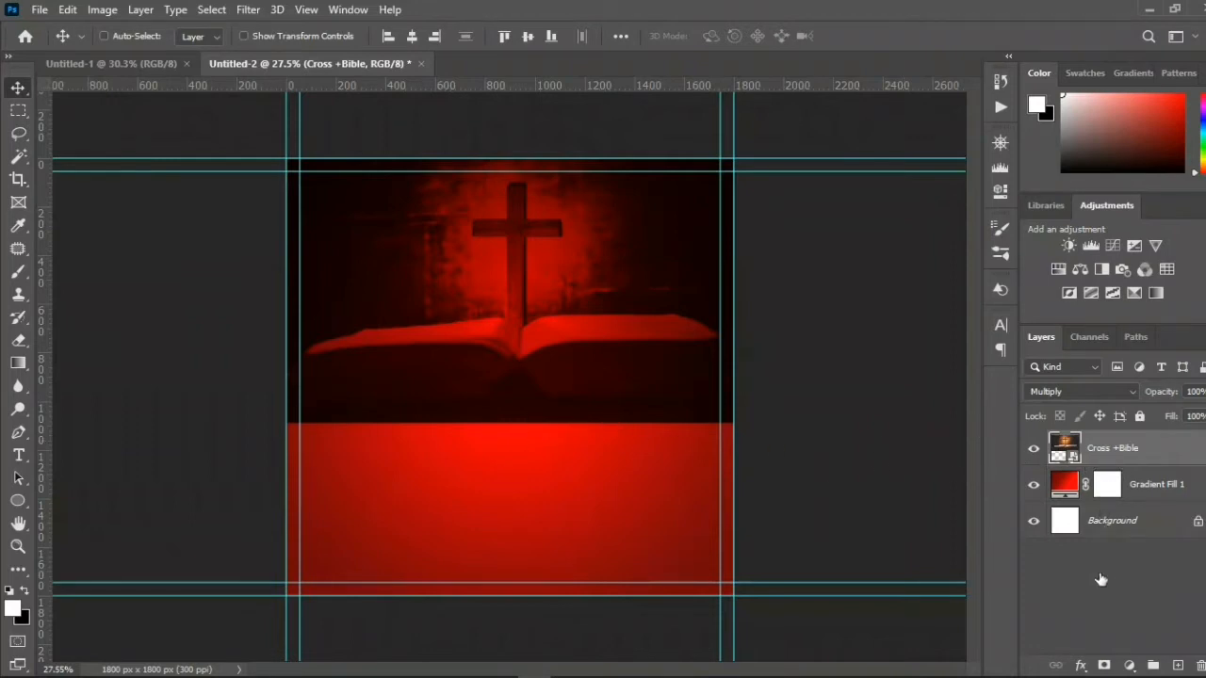
left_click(1104, 665)
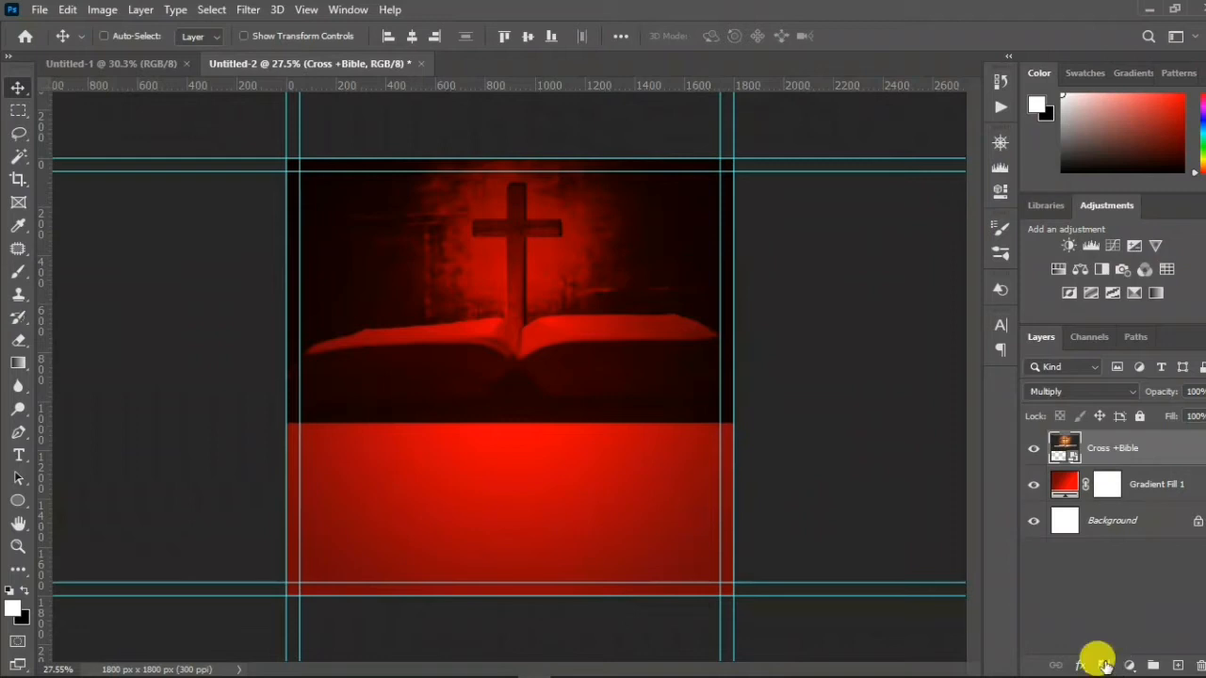
left_click(1104, 665)
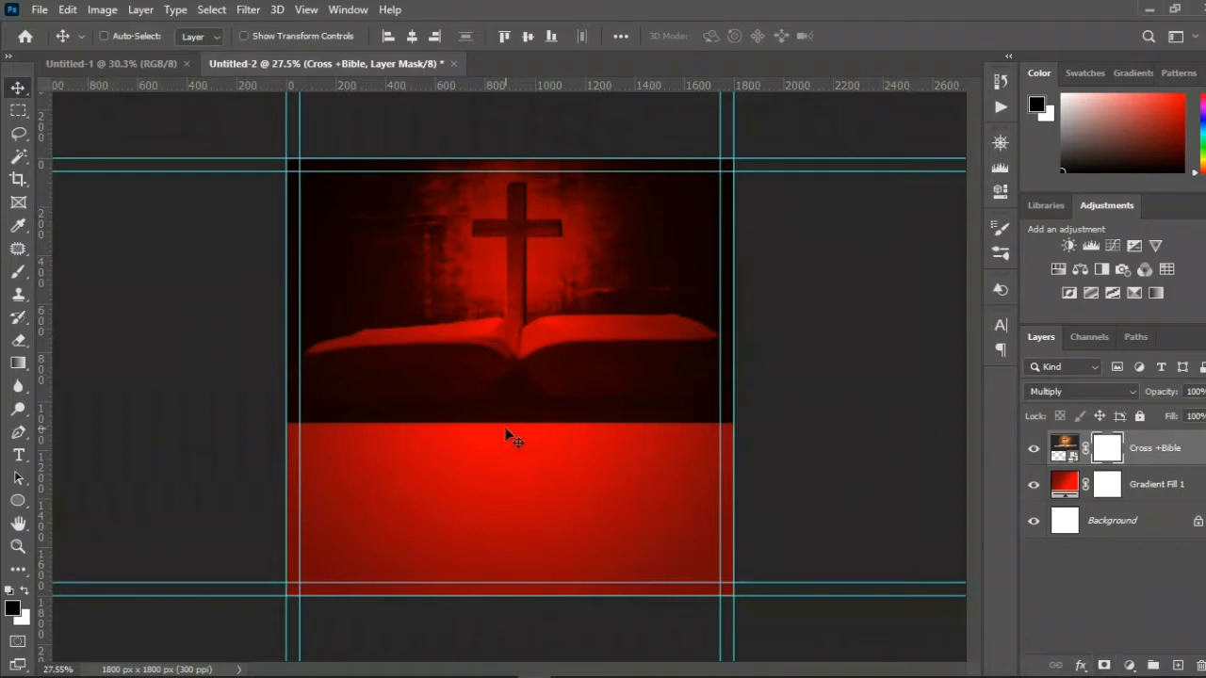
- Fade the lower part of the Cross +Bible image by drawing foreground-to-transparent linear gradients upward on its layer mask
key("g")
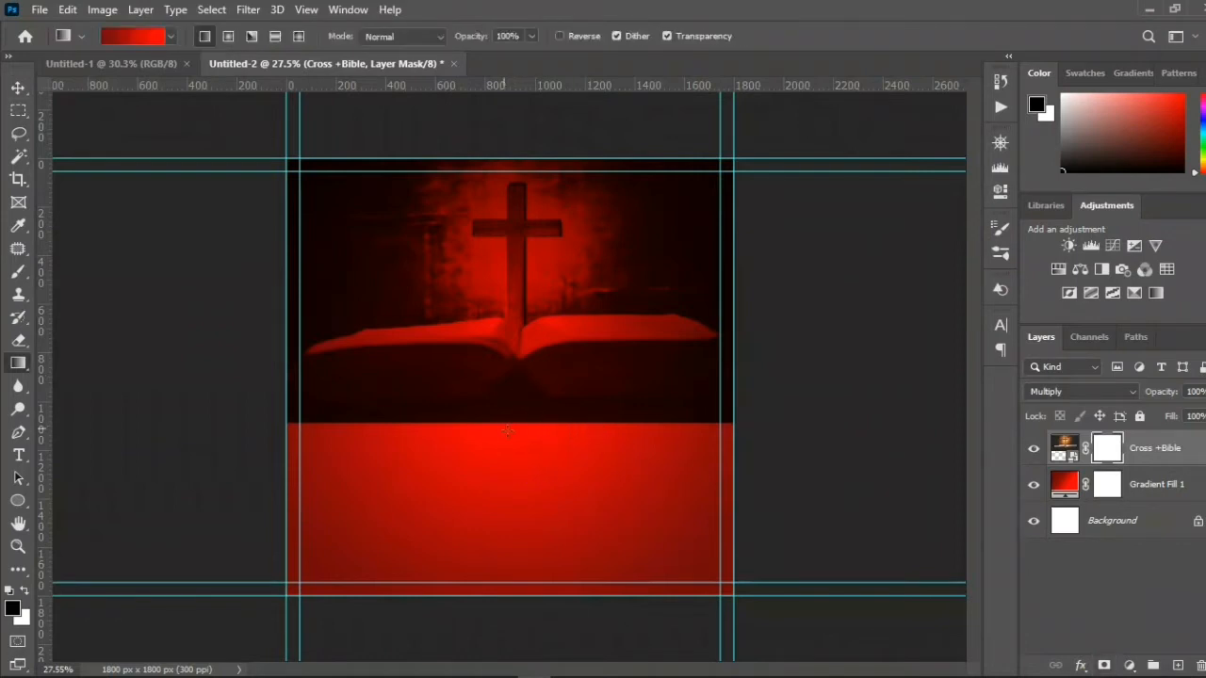
left_click(171, 37)
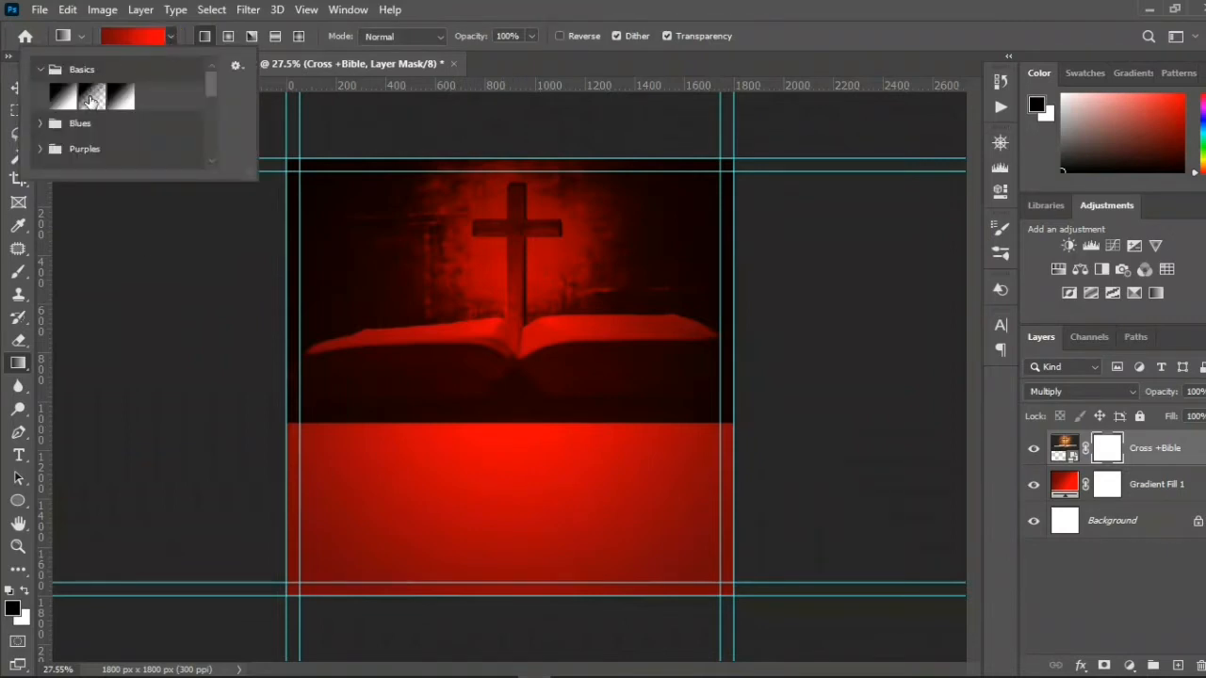
left_click(88, 97)
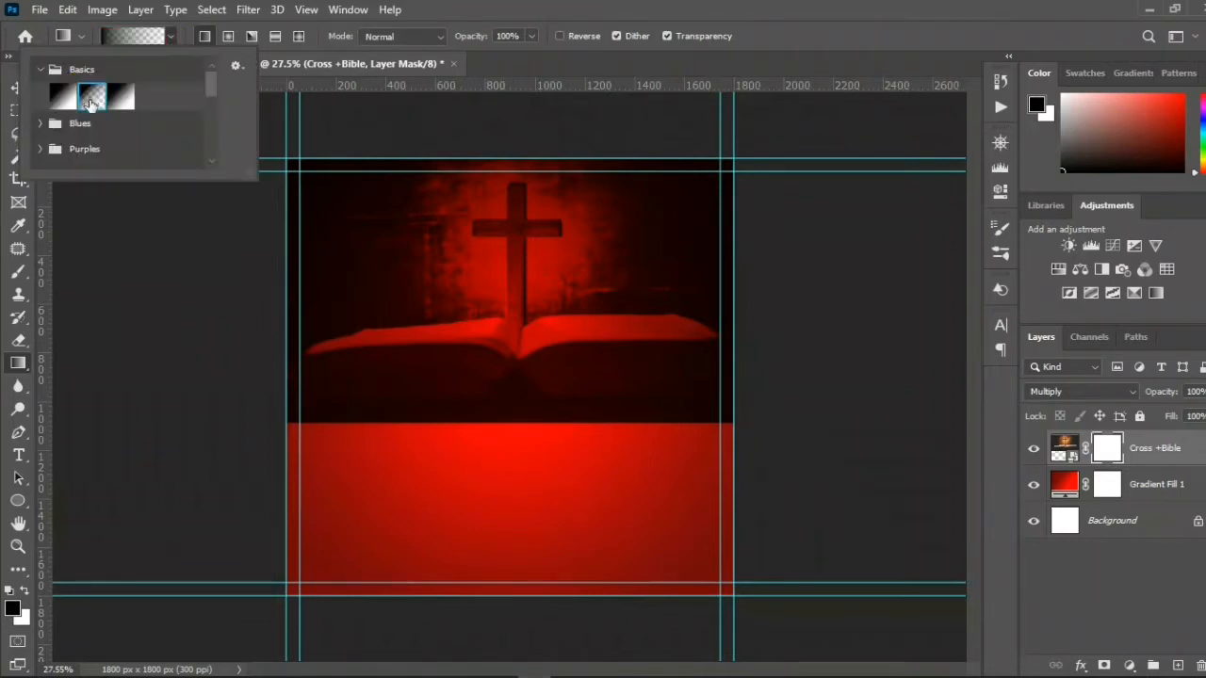
key("Return")
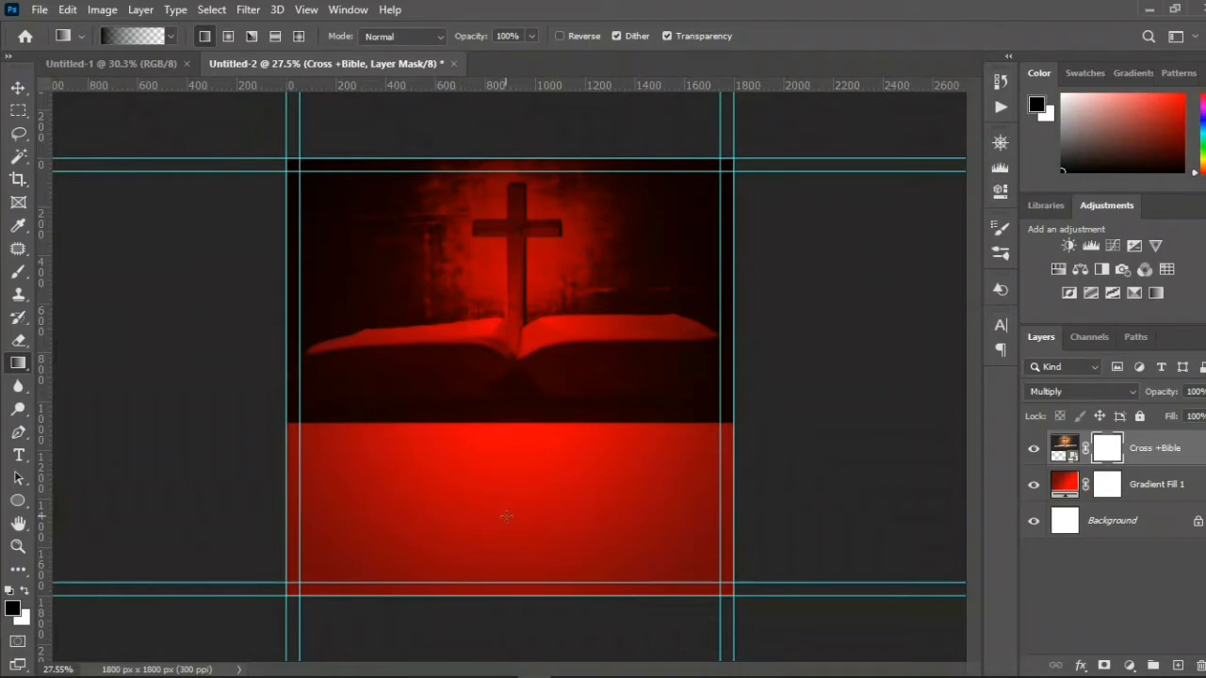
left_click_drag(506, 516, 495, 197)
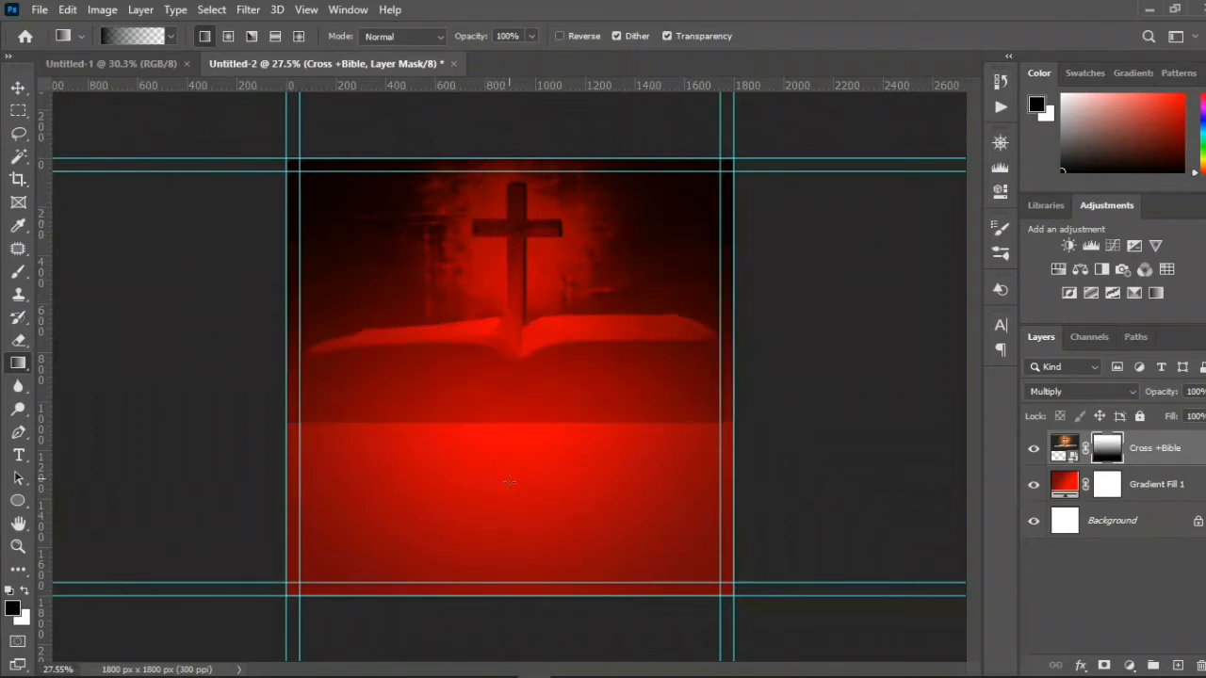
left_click_drag(508, 483, 517, 226)
left_click_drag(512, 471, 505, 237)
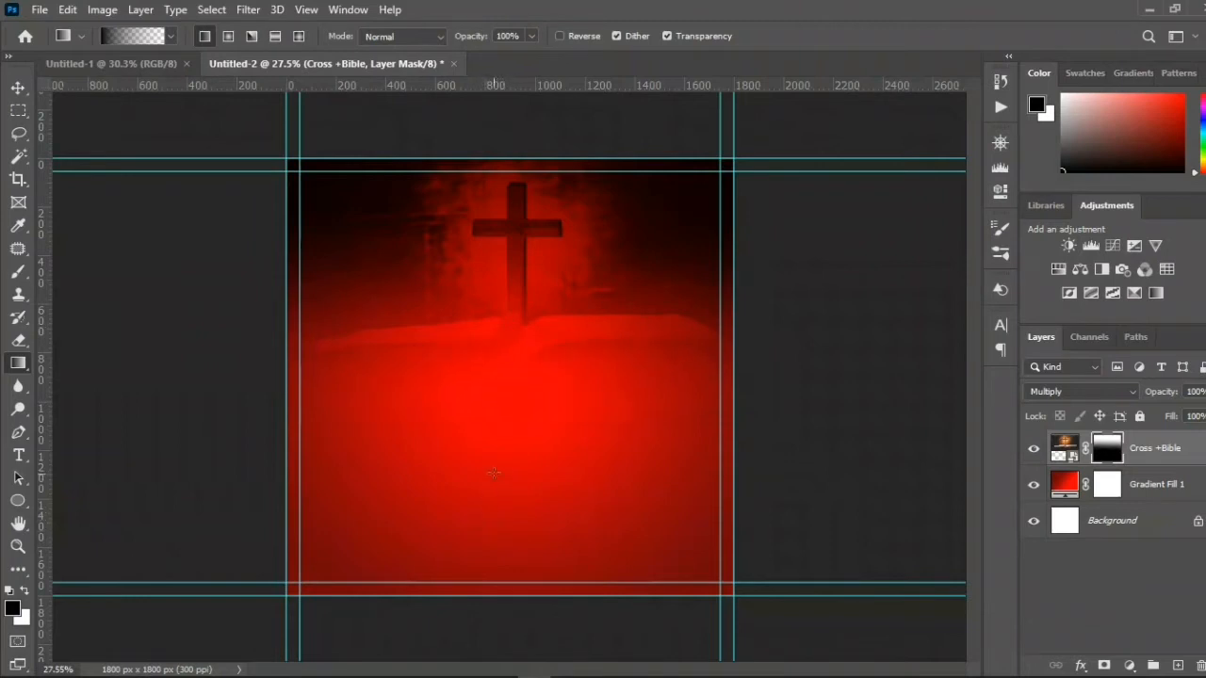
key("v")
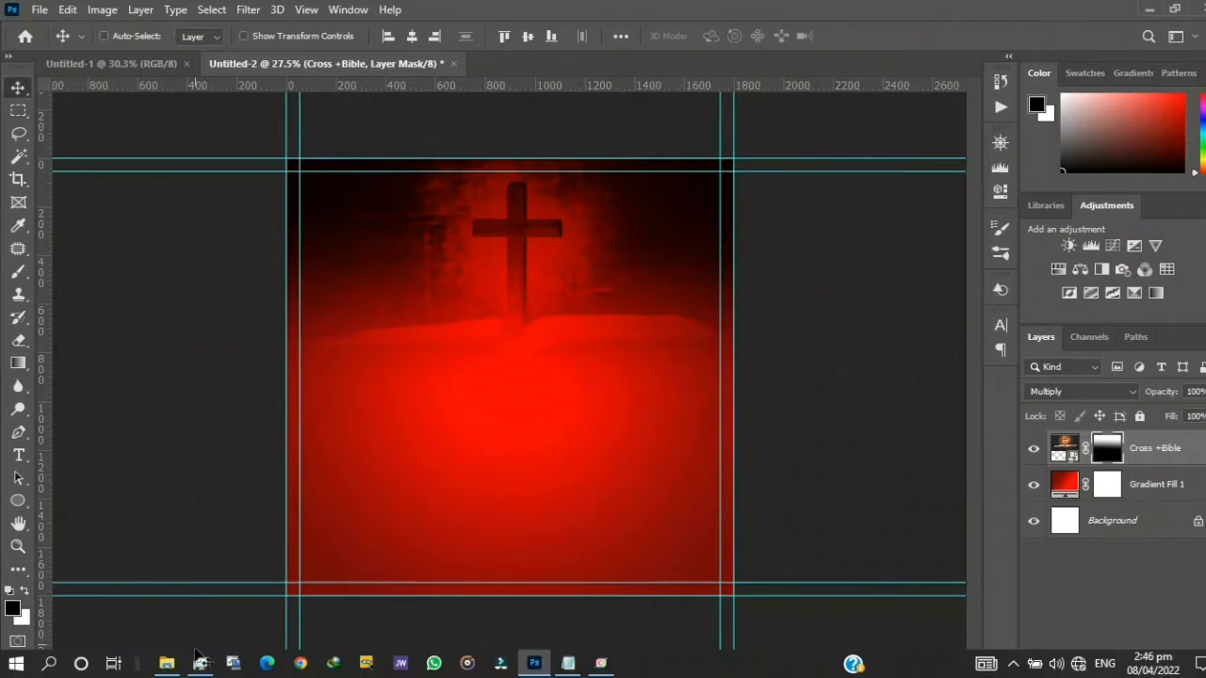
- Place the Crown Thorns image from the EASTER FLYER FILES folder, scaled to about 26% over the lower part of the canvas
left_click(166, 663)
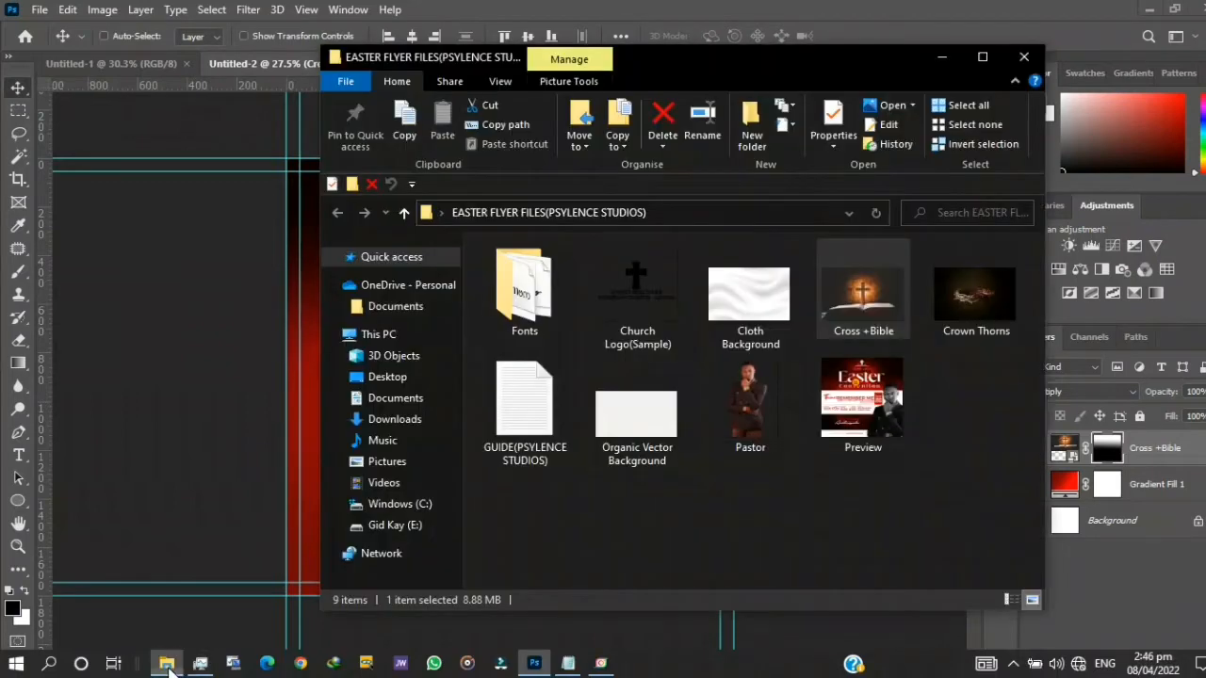
left_click(980, 294)
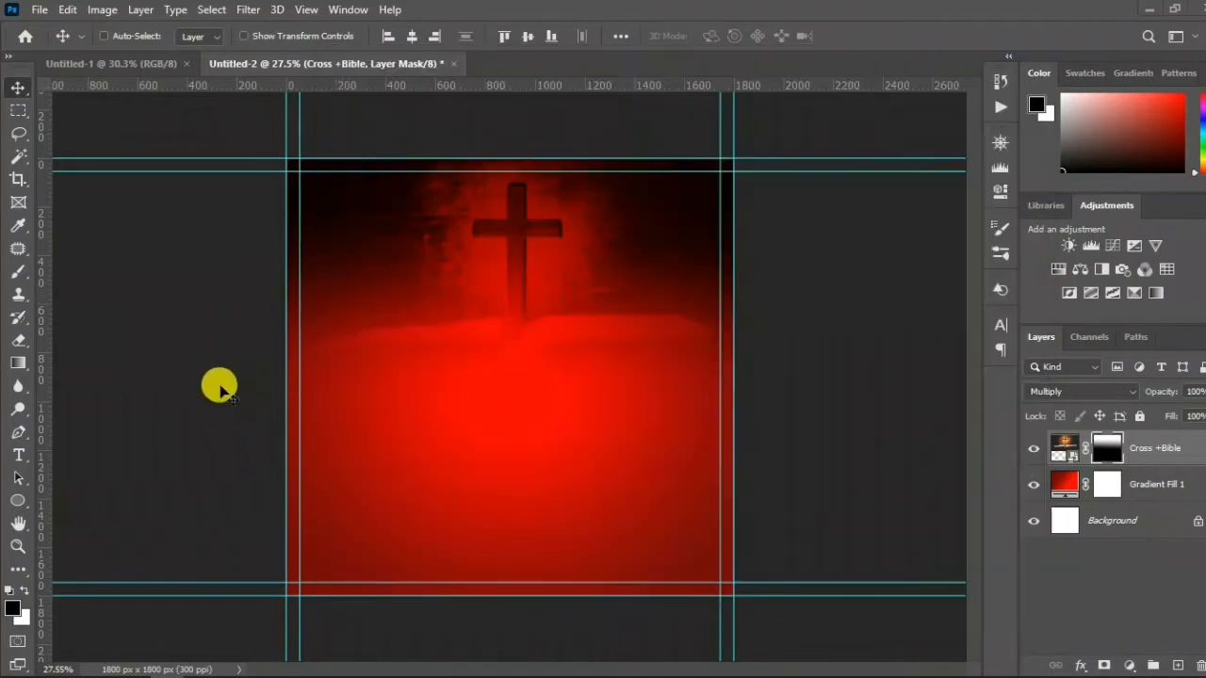
left_click(218, 387)
left_click_drag(220, 387, 456, 390)
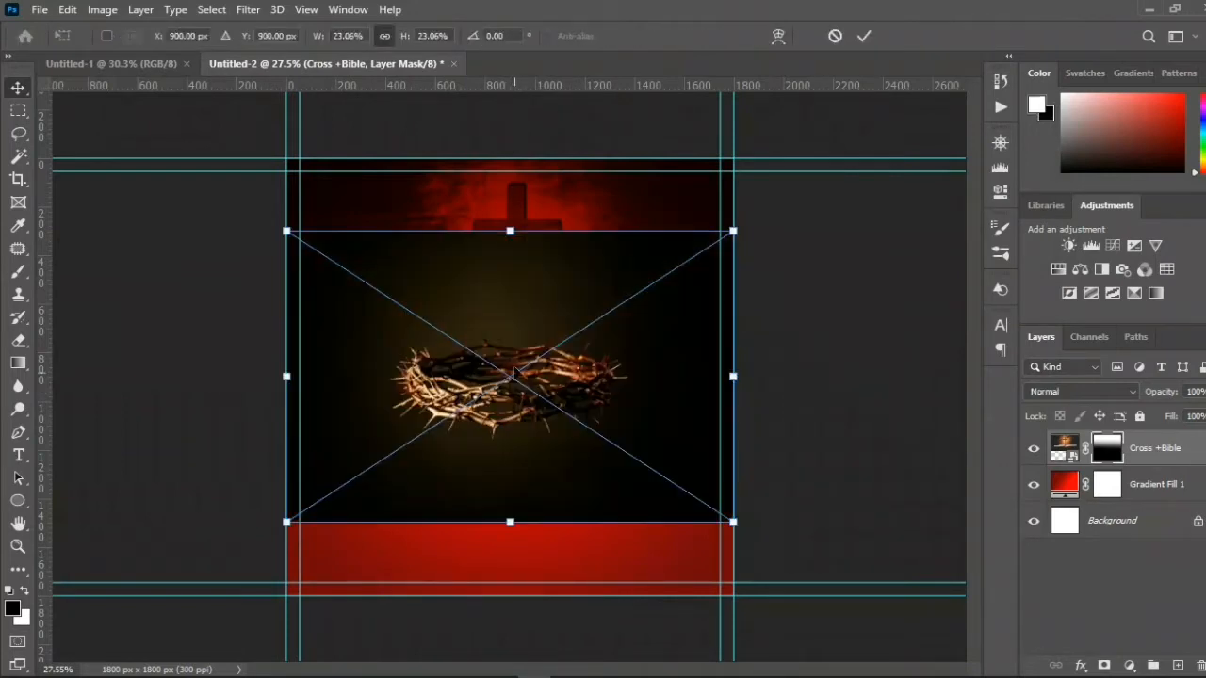
left_click_drag(509, 231, 509, 193)
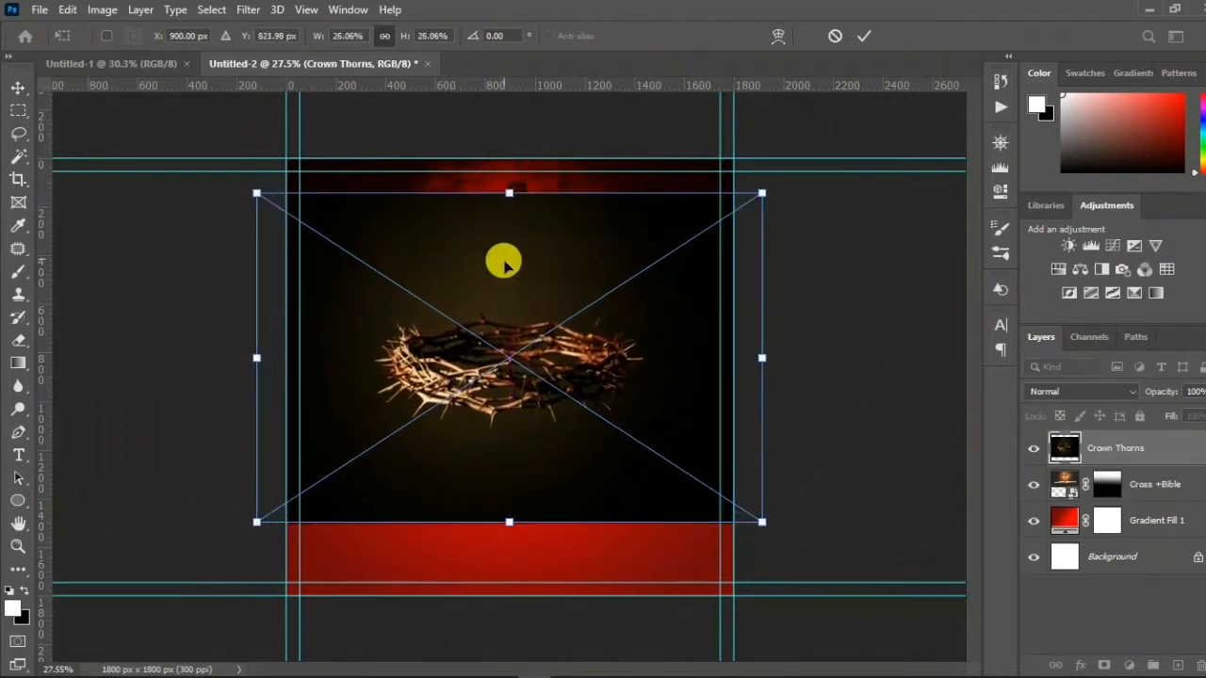
left_click_drag(504, 258, 504, 379)
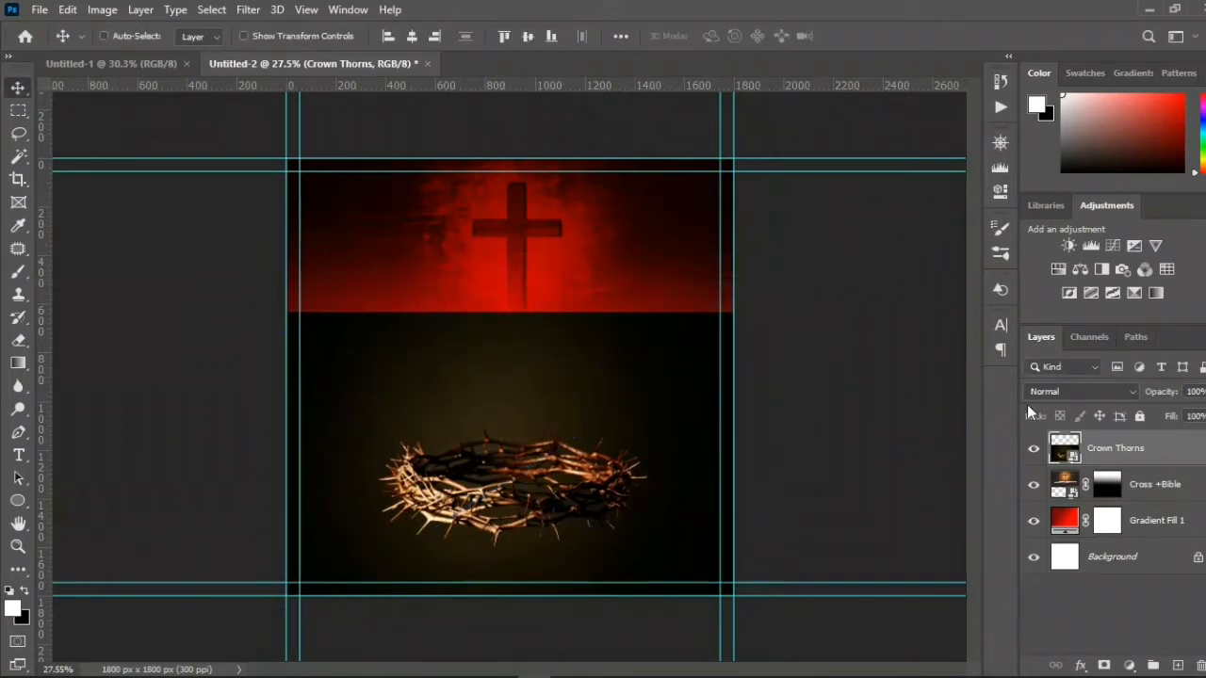
- Set the Crown Thorns layer's blend mode to Multiply and add a layer mask to it
left_click(1089, 387)
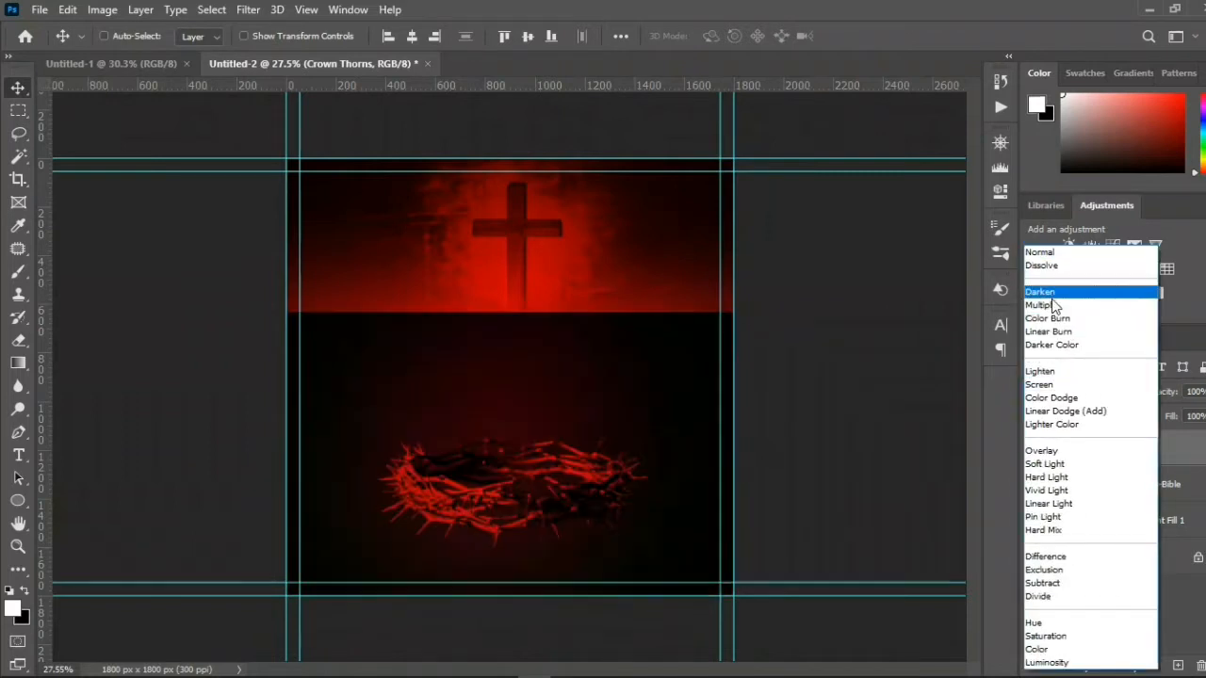
left_click(1051, 305)
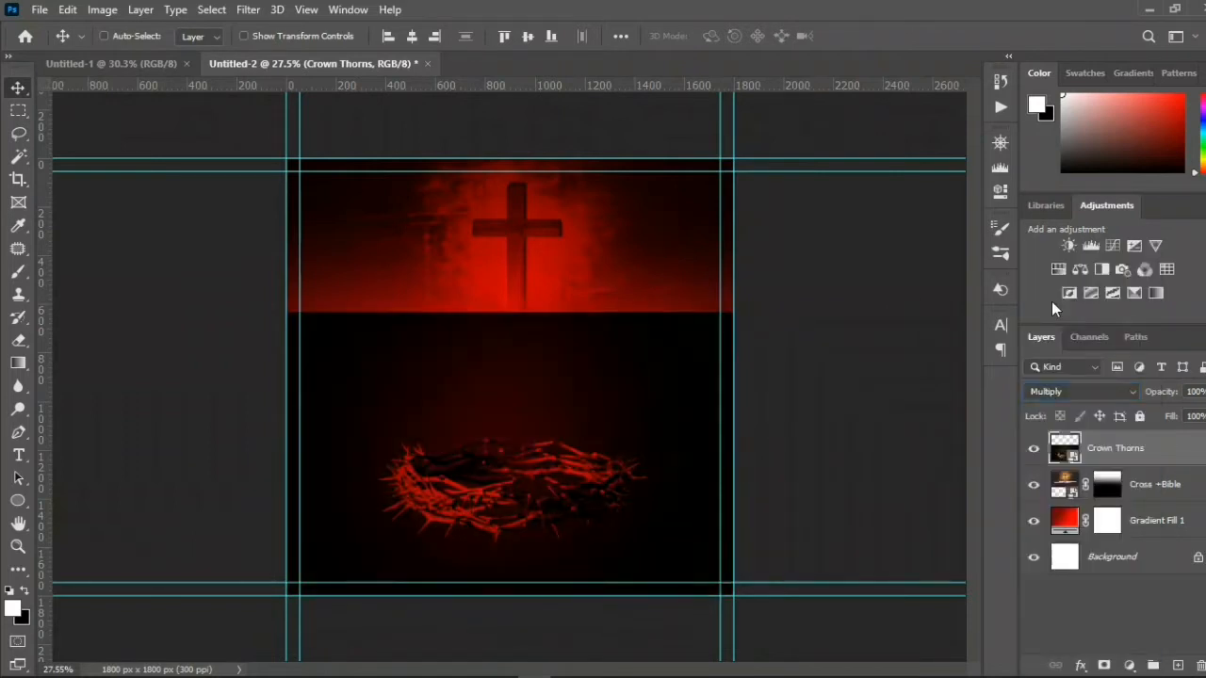
left_click(1104, 665)
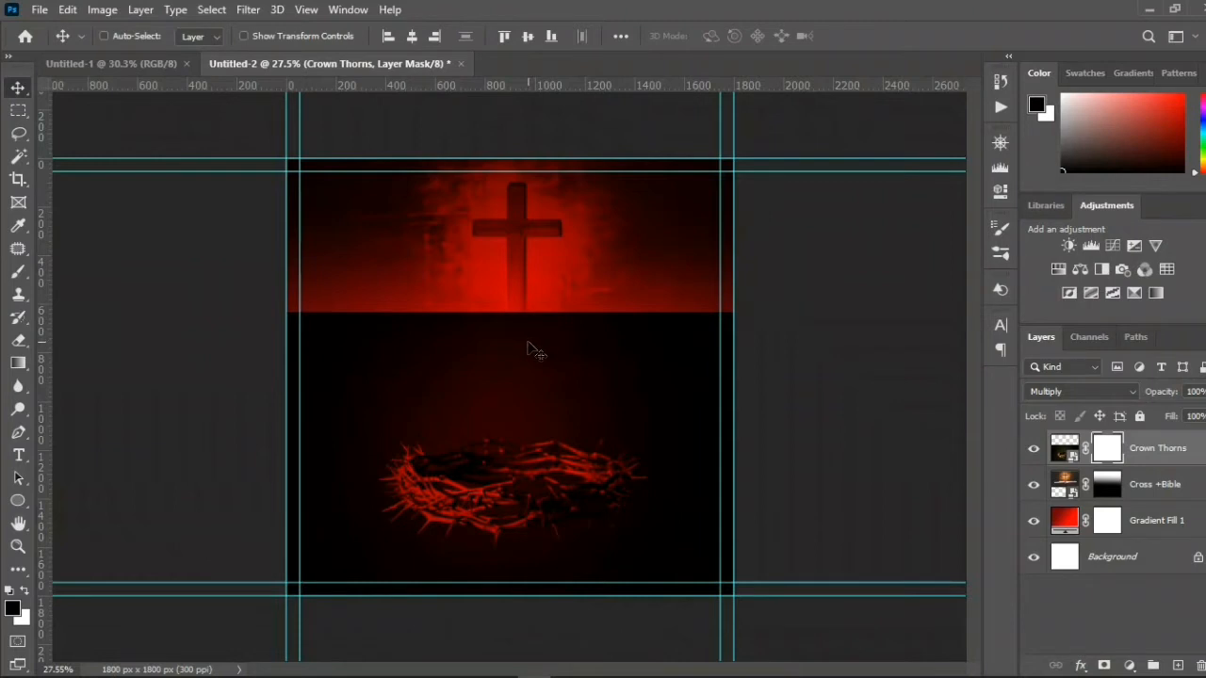
- Fade the upper part of the Crown Thorns image into the cross scene with repeated downward black-to-transparent gradients on its mask
key("g")
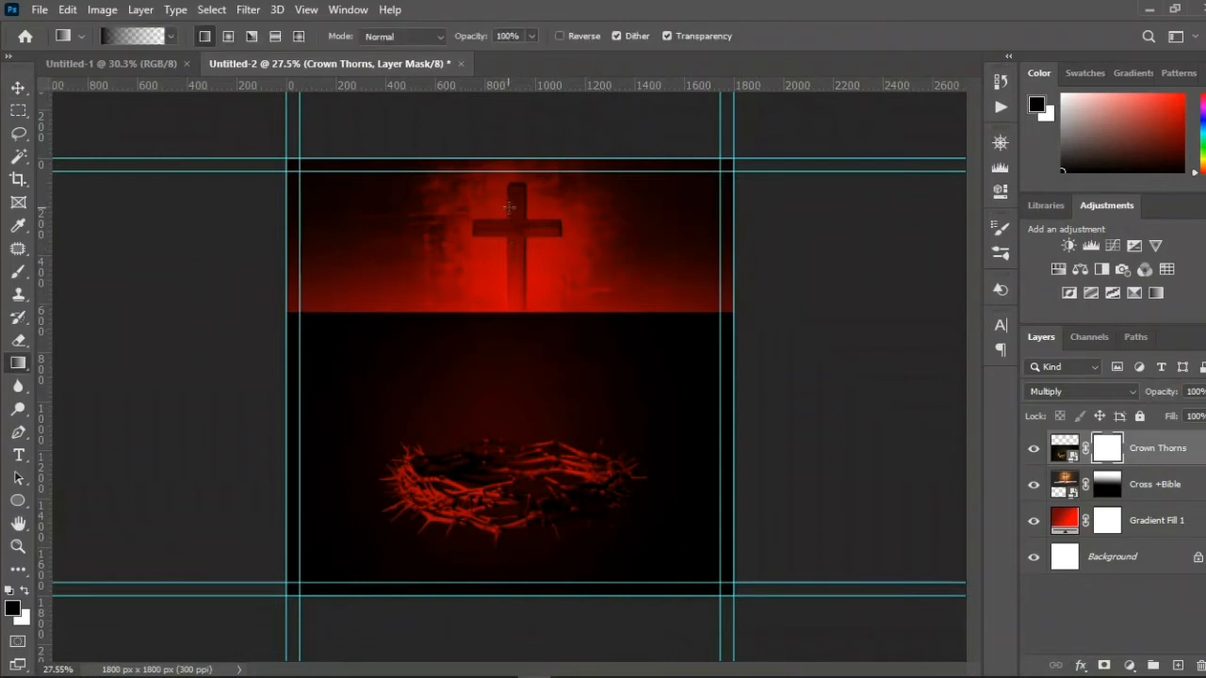
left_click(508, 193)
left_click_drag(508, 192, 517, 418)
left_click_drag(502, 158, 501, 414)
mouse_move(503, 220)
left_mouse_down()
mouse_move(519, 452)
mouse_move(516, 423)
left_mouse_up()
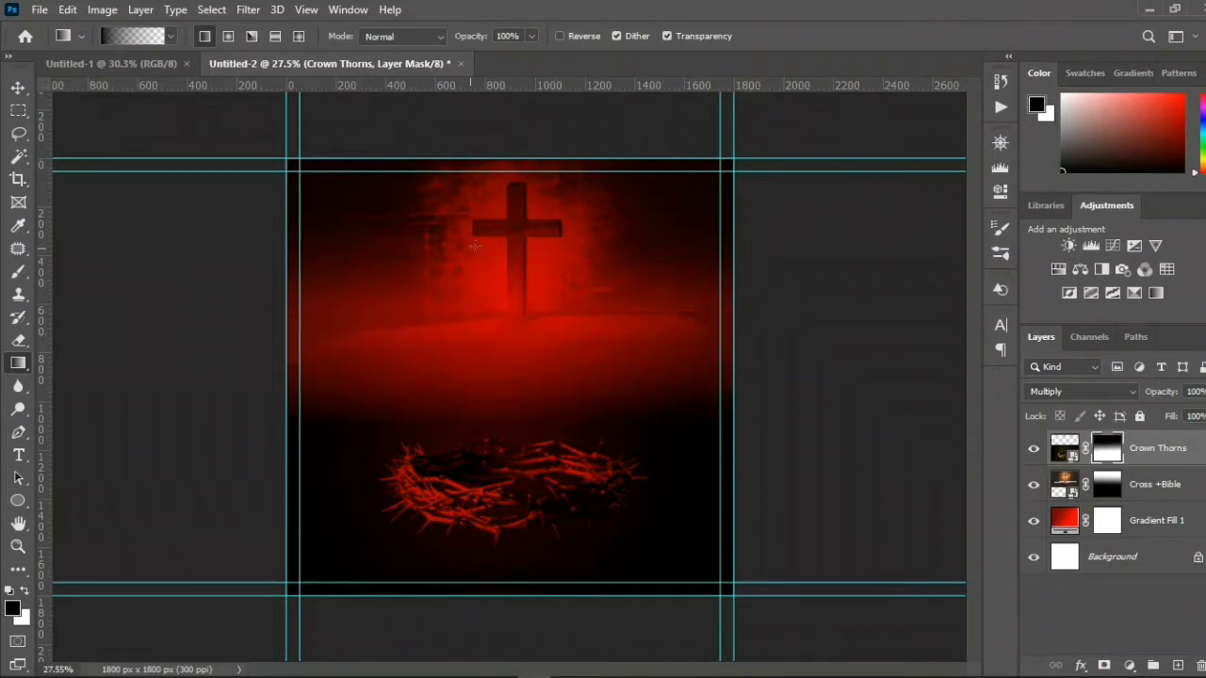
left_click_drag(517, 228, 514, 397)
left_click_drag(514, 238, 515, 358)
left_click_drag(516, 253, 503, 326)
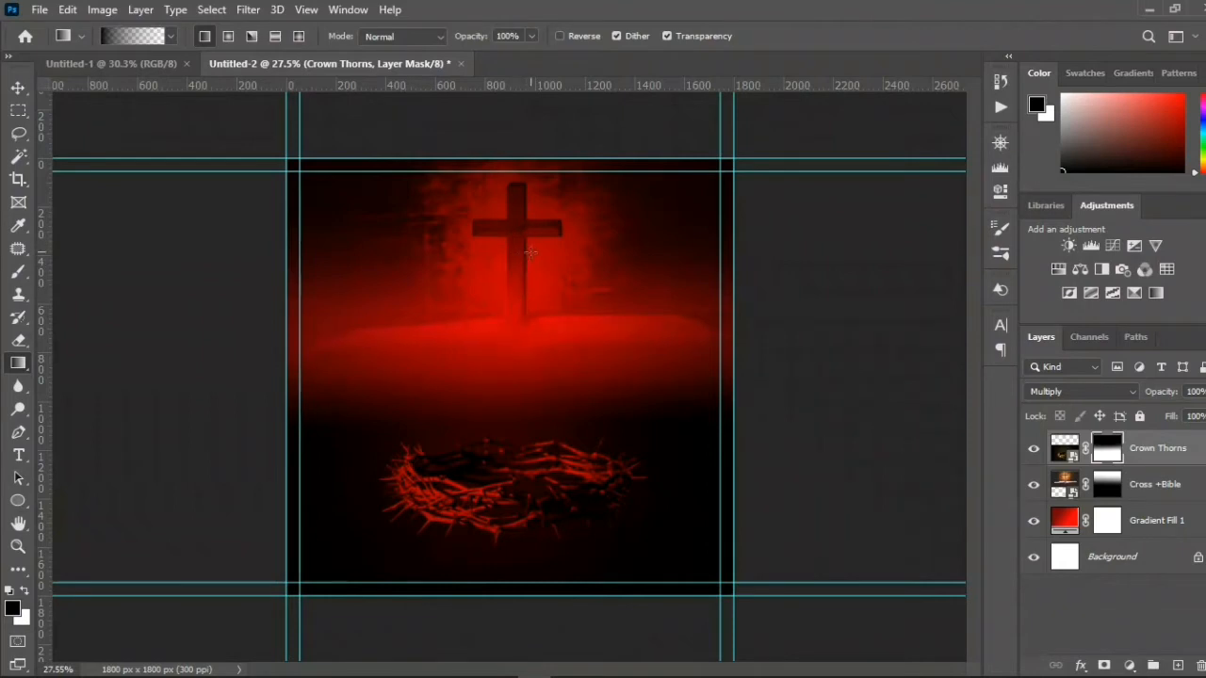
left_click_drag(530, 252, 528, 377)
left_click_drag(509, 275, 502, 362)
key("v")
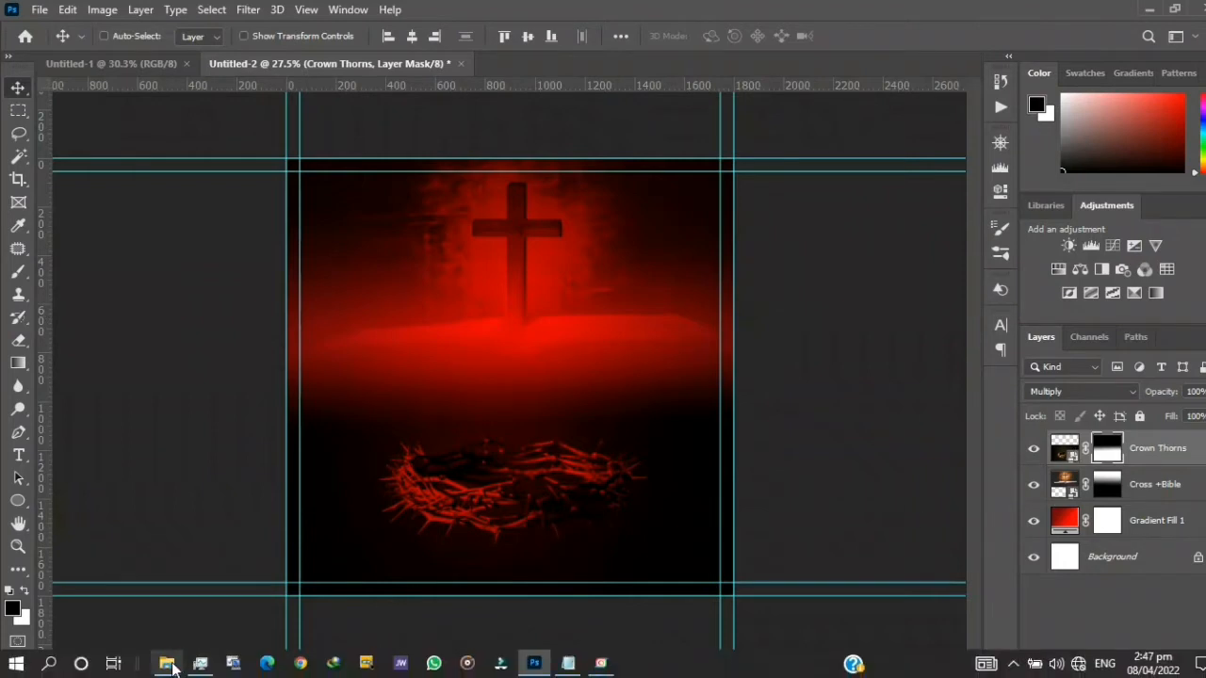
- Place the Cloth Background image from the EASTER FLYER FILES folder, scaled proportionally to about 463% and centred over the whole canvas
left_click(167, 662)
left_click(759, 300)
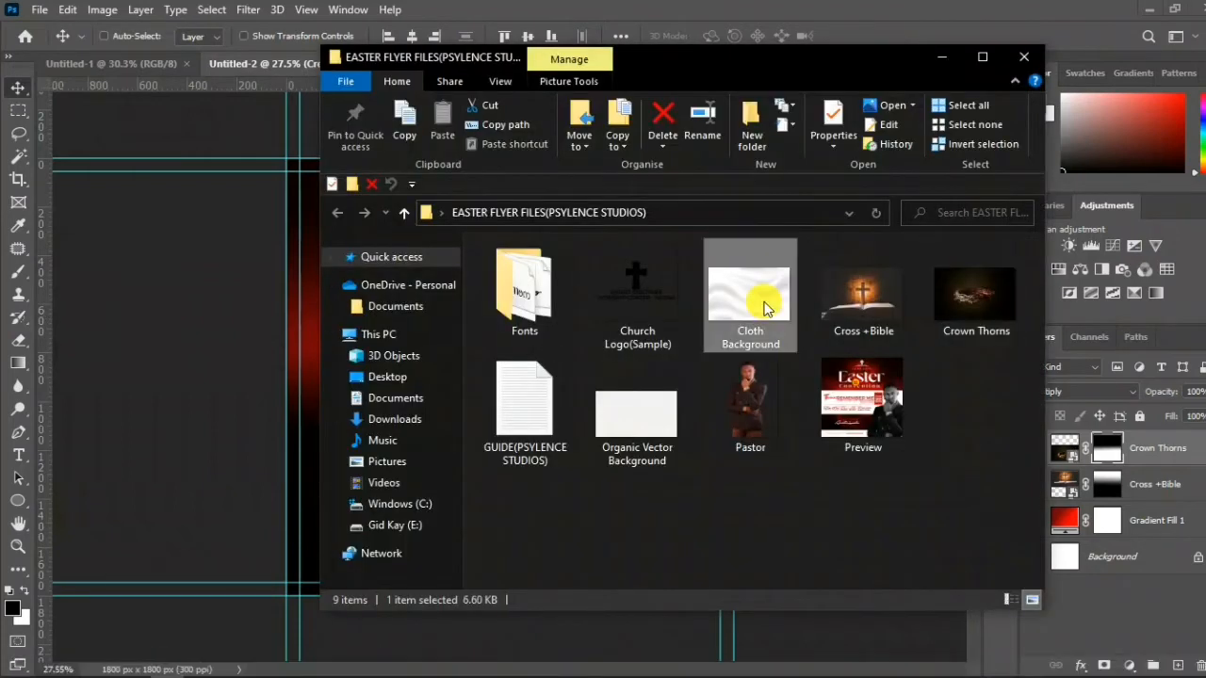
left_click_drag(2, 451, 316, 356)
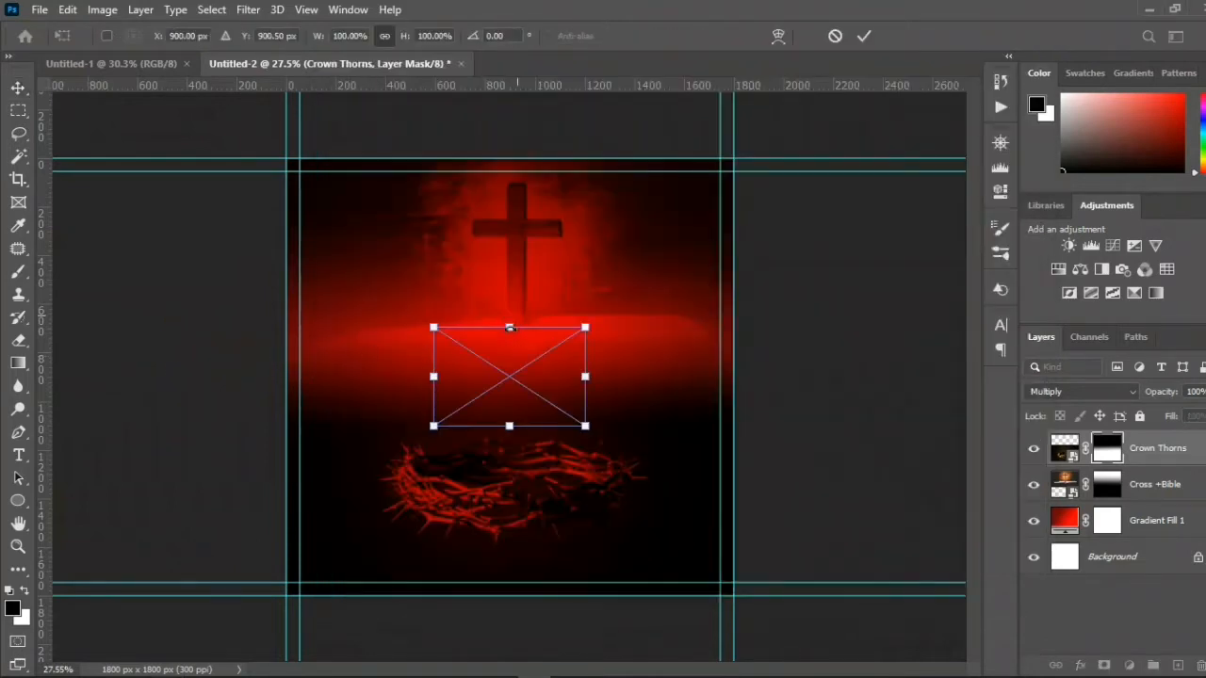
left_click_drag(508, 327, 496, 130)
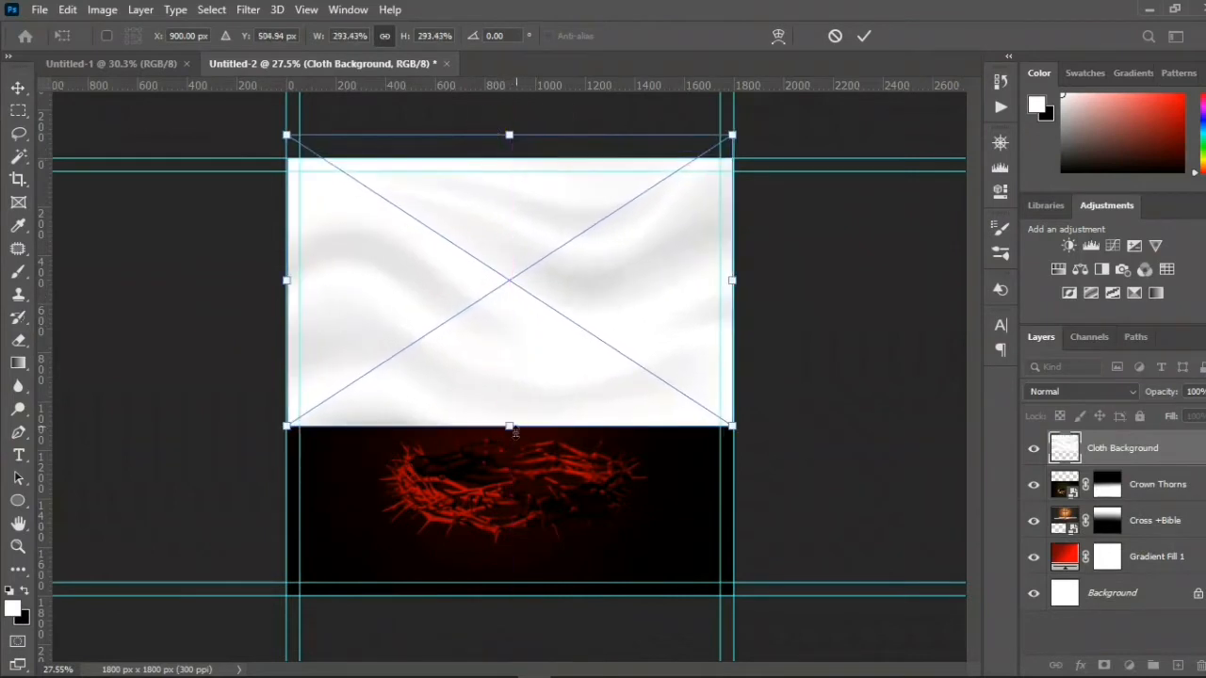
left_click_drag(508, 427, 509, 595)
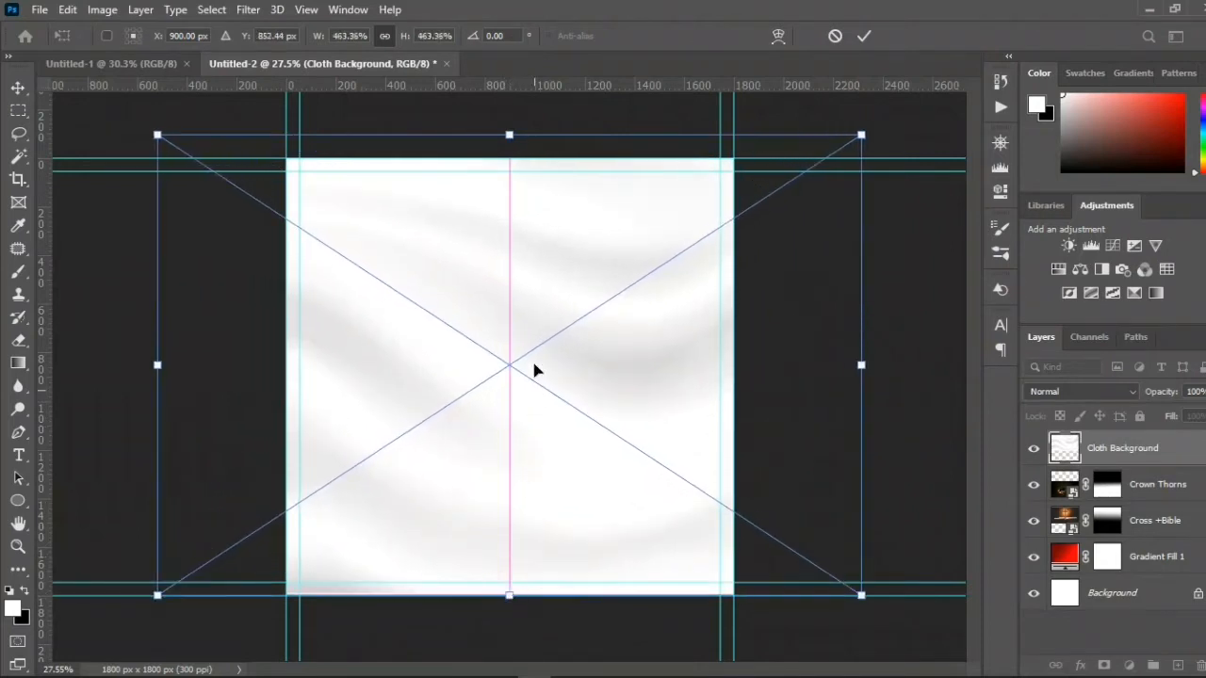
left_click_drag(521, 328, 520, 331)
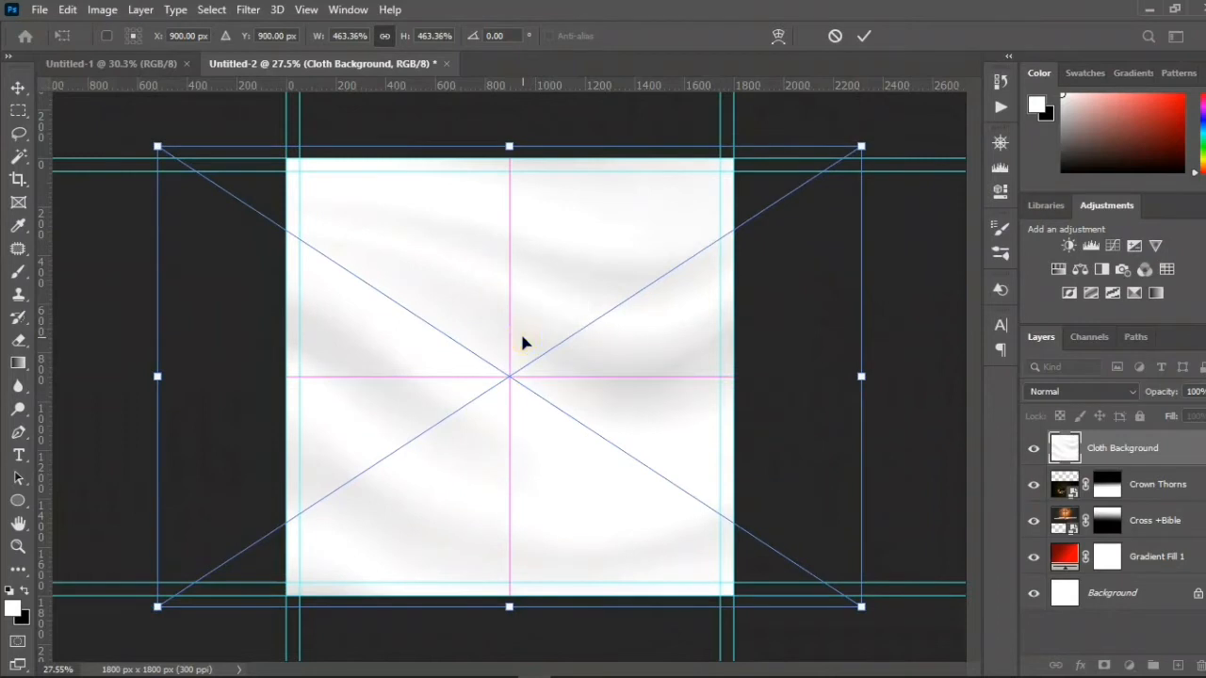
key("Return")
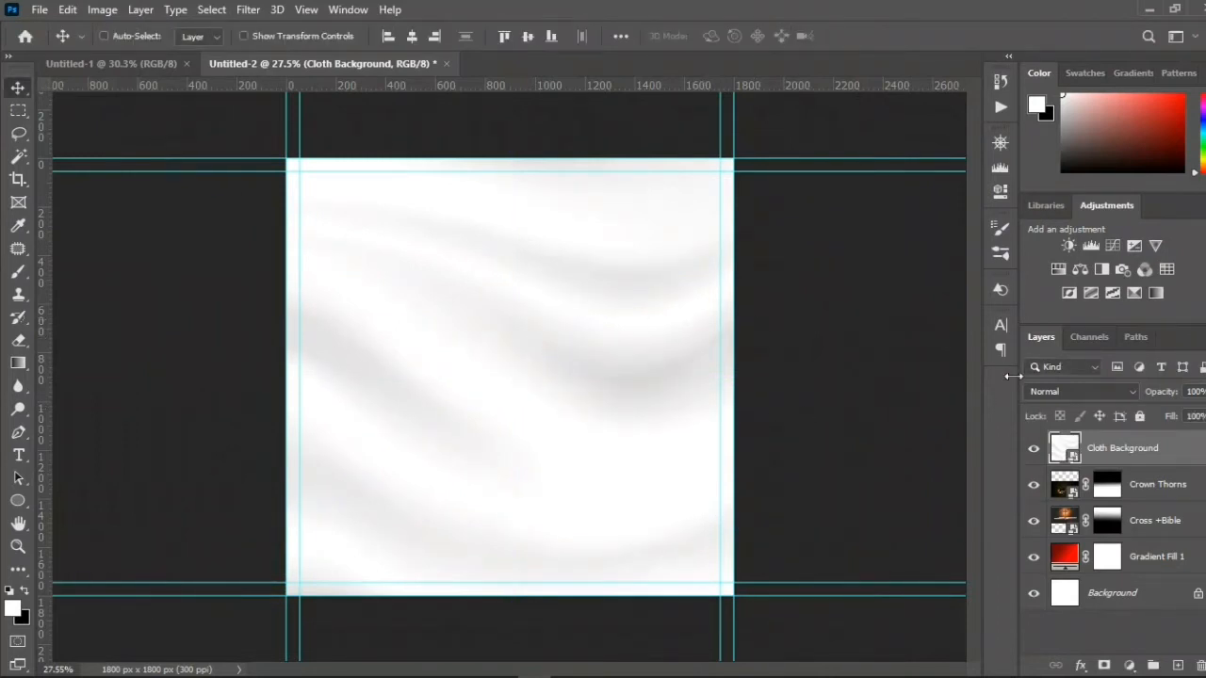
- Set the Cloth Background layer's blend mode to Multiply and duplicate the layer three times to strengthen the folds
left_click(1068, 389)
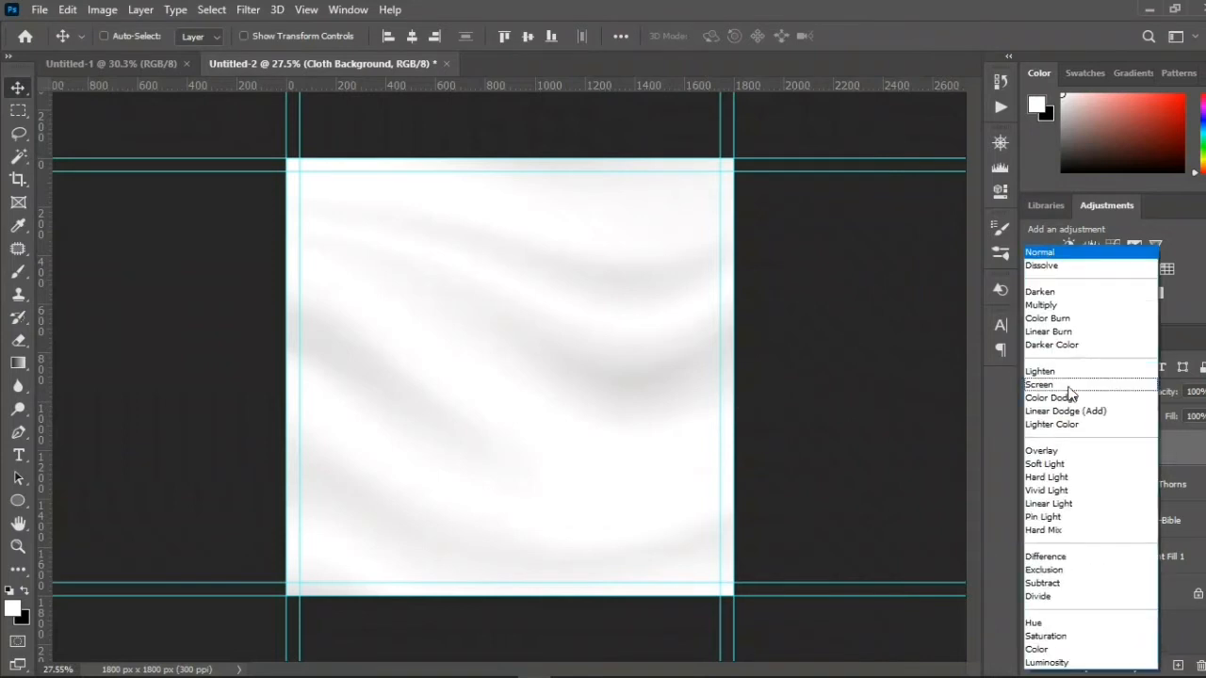
left_click(1061, 307)
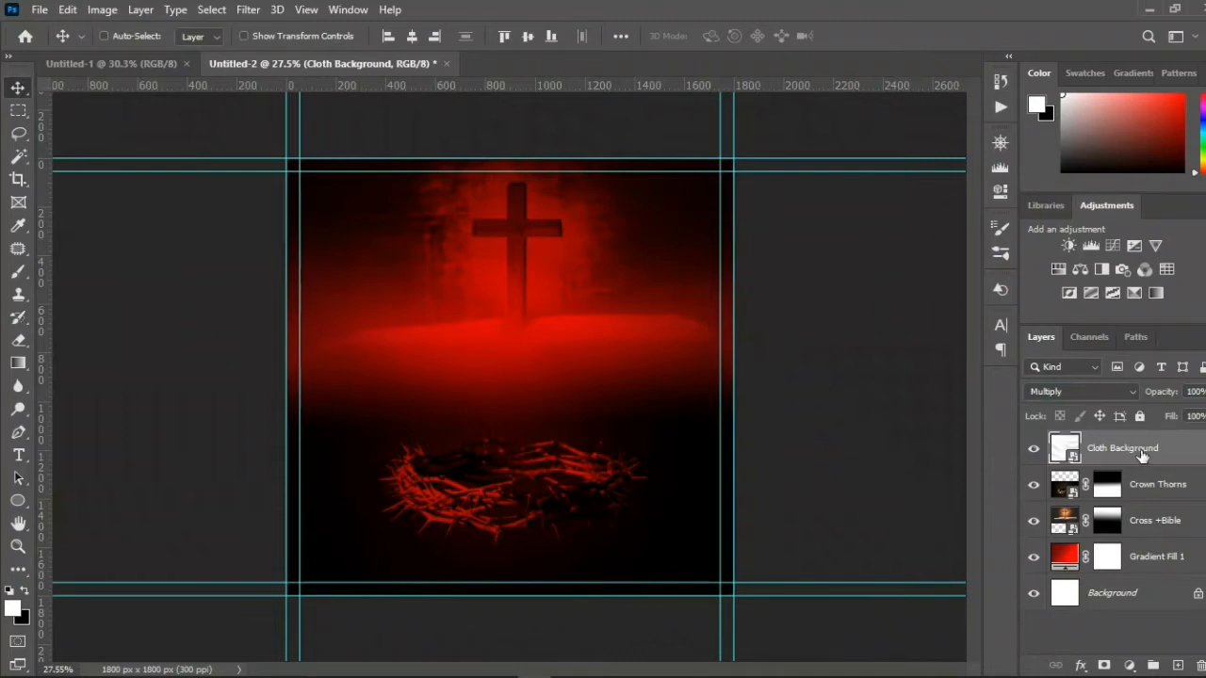
key("ctrl+j")
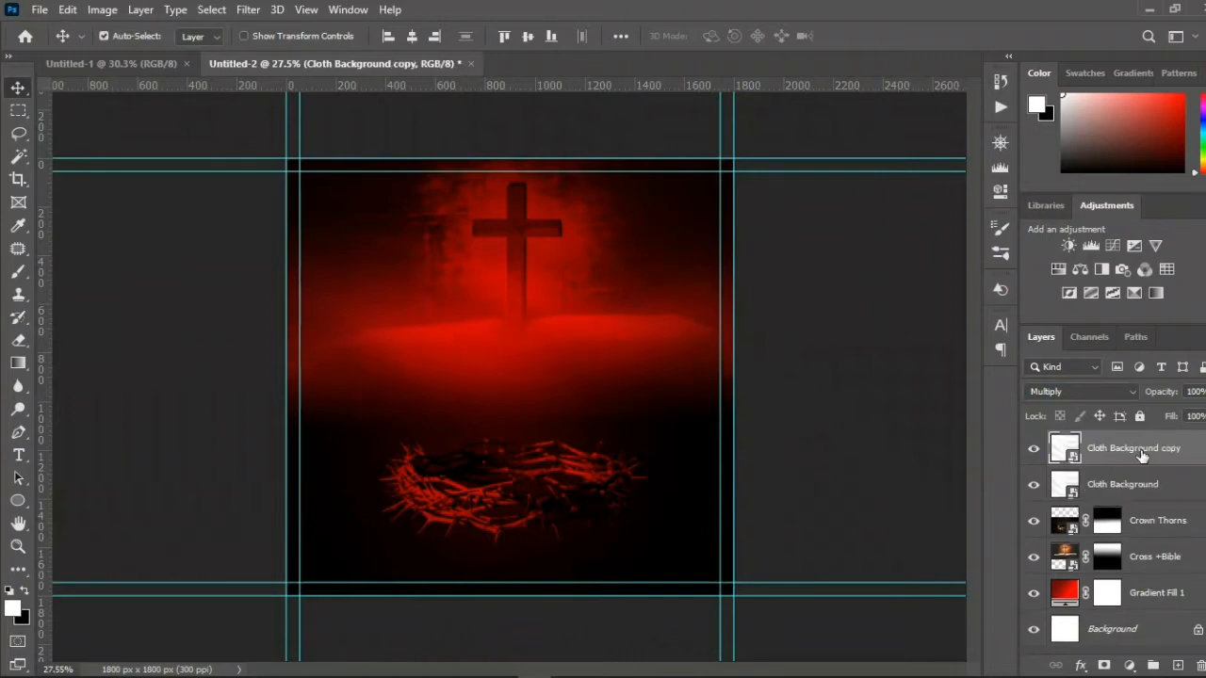
key("ctrl+j")
key("ctrl+j")
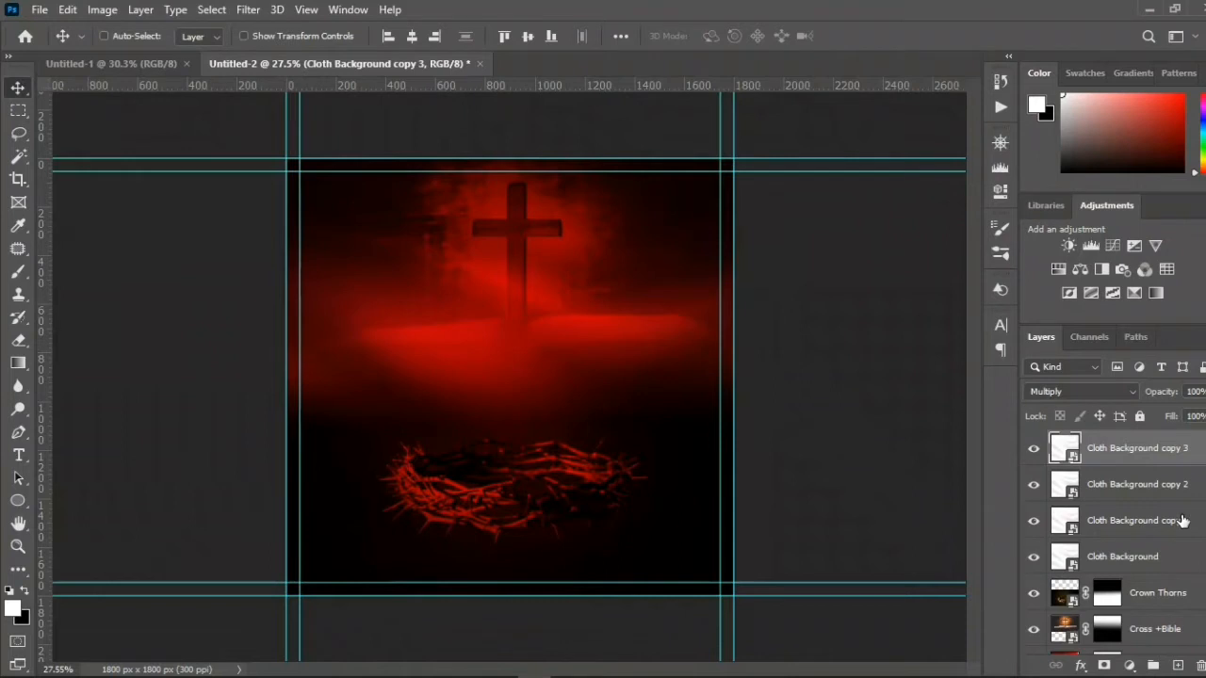
- Group all the layers above the white Background layer and name the group BG
key("Delete")
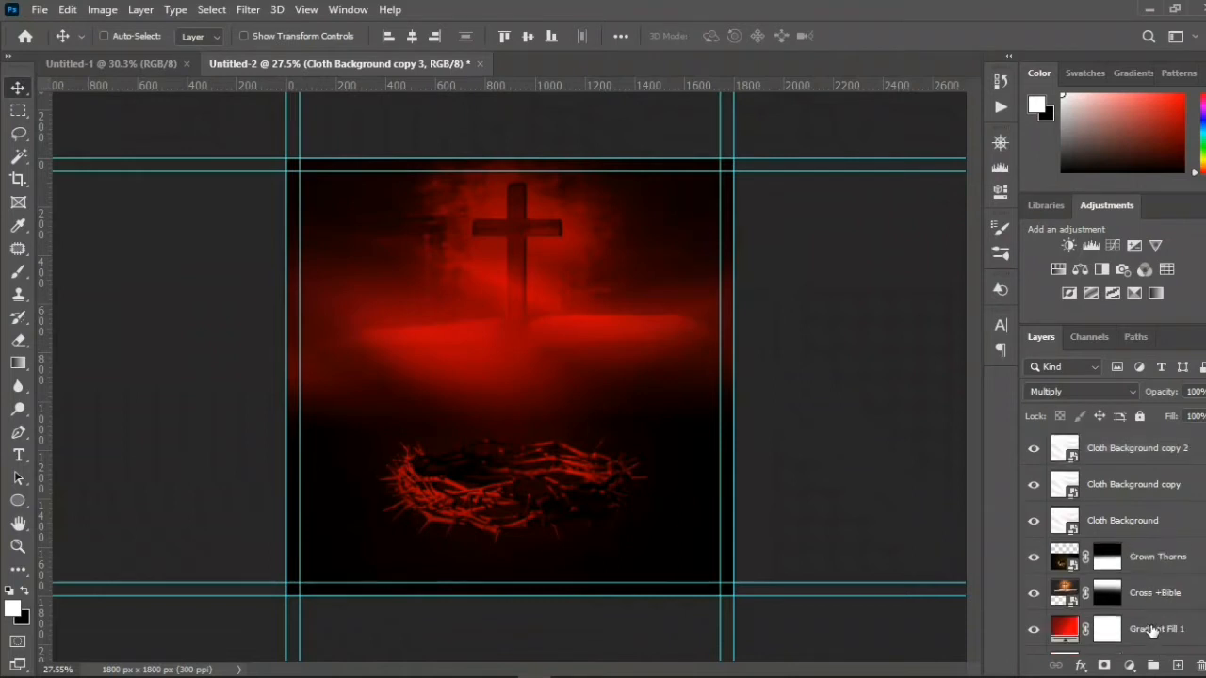
scroll(1153, 631, "down", 1)
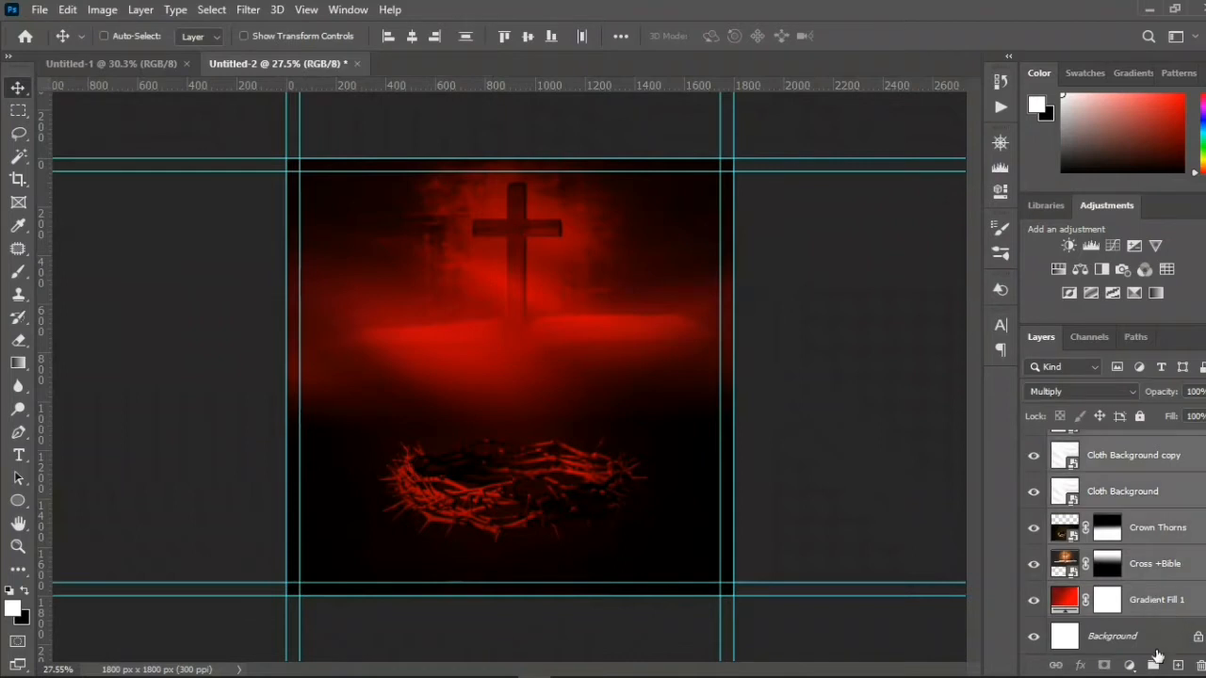
left_click(1151, 665)
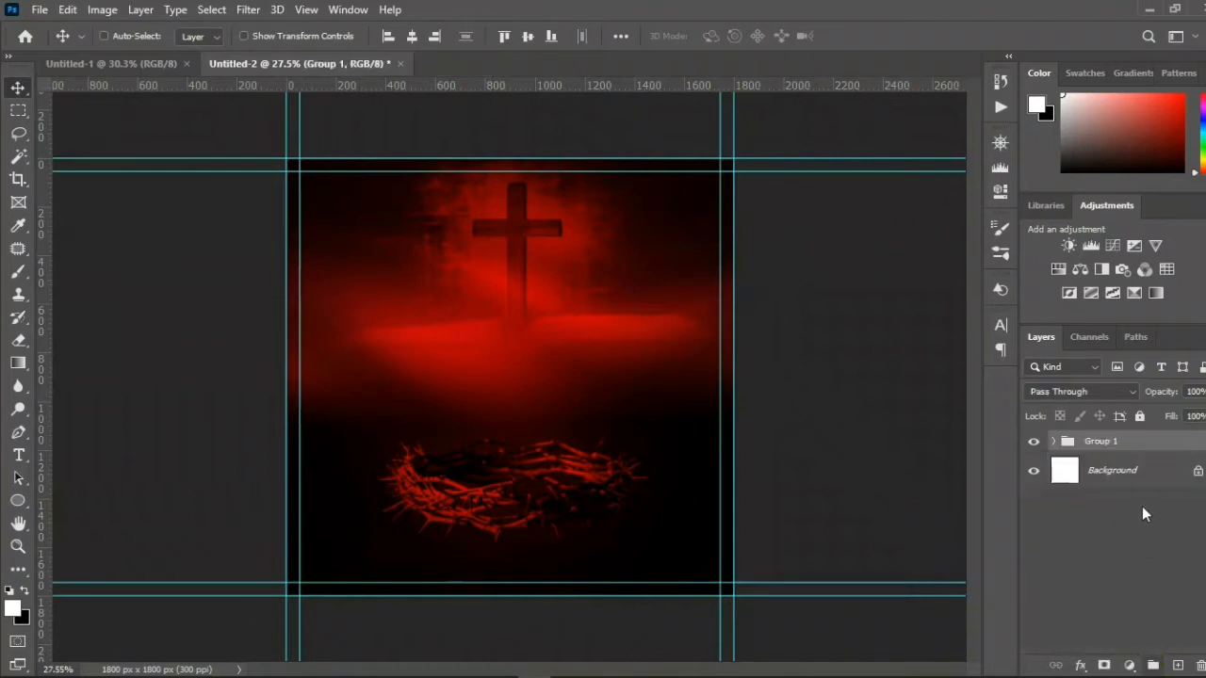
double_click(1091, 442)
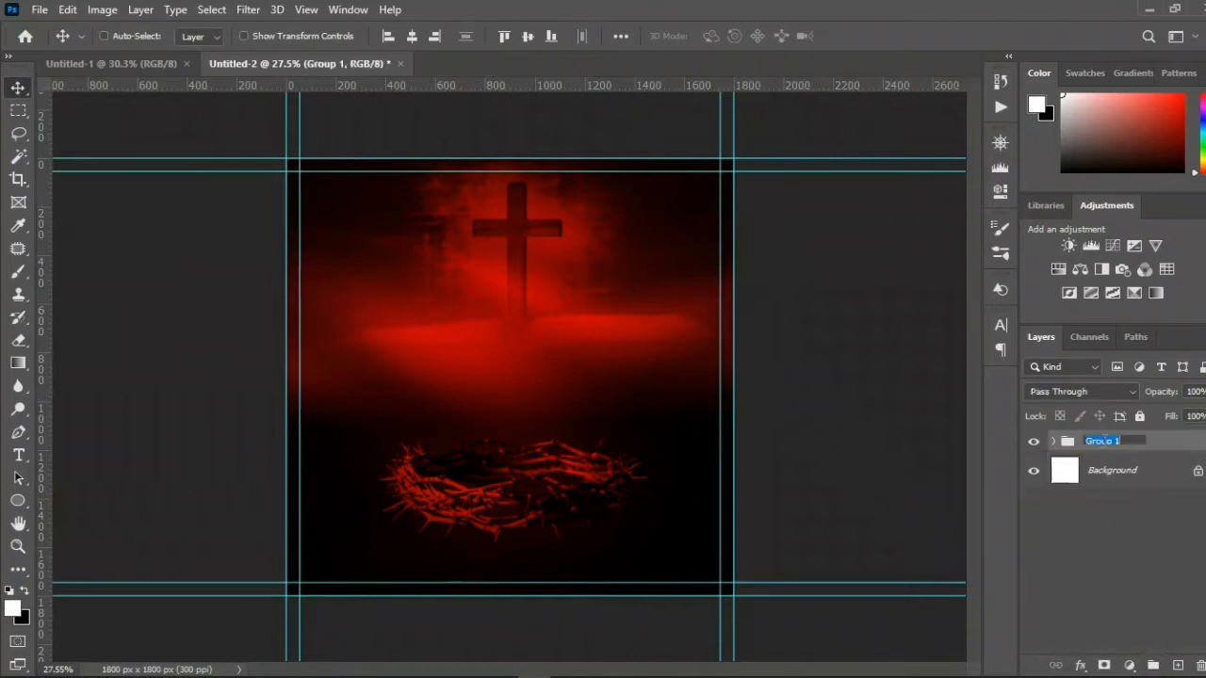
type("BG")
key("Return")
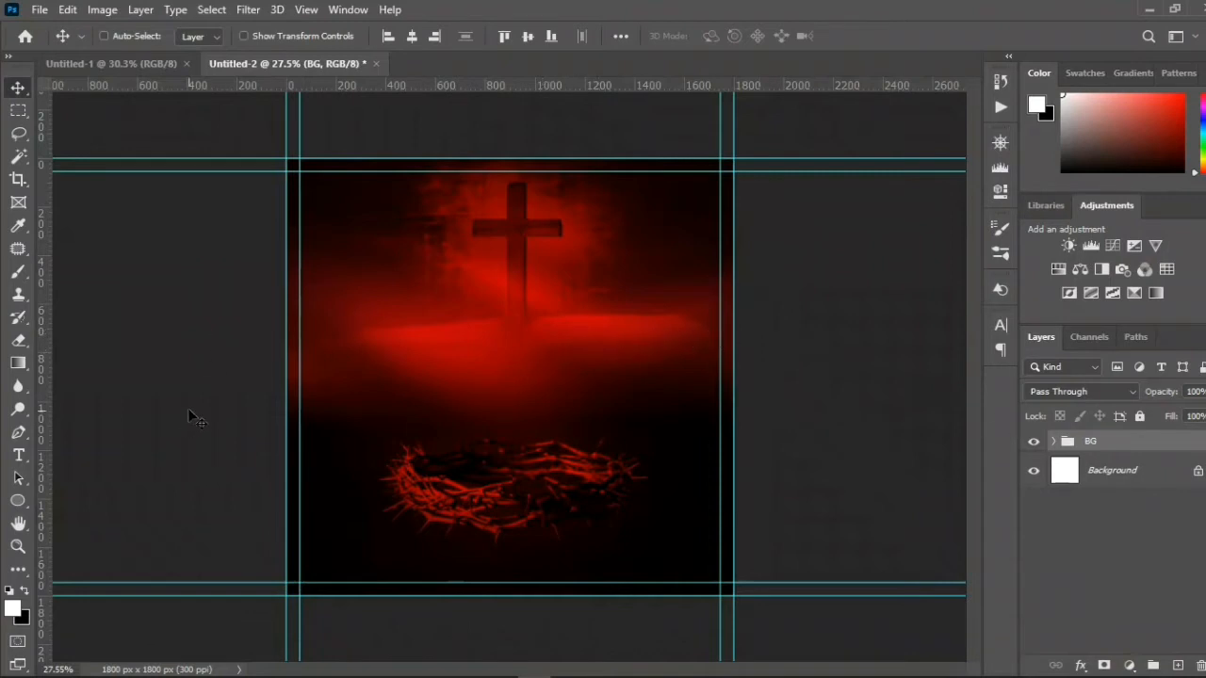
- Draw a white rectangle of about 2070 × 480 px with the Rectangle tool across the middle of the canvas, extending past both sides
key("u")
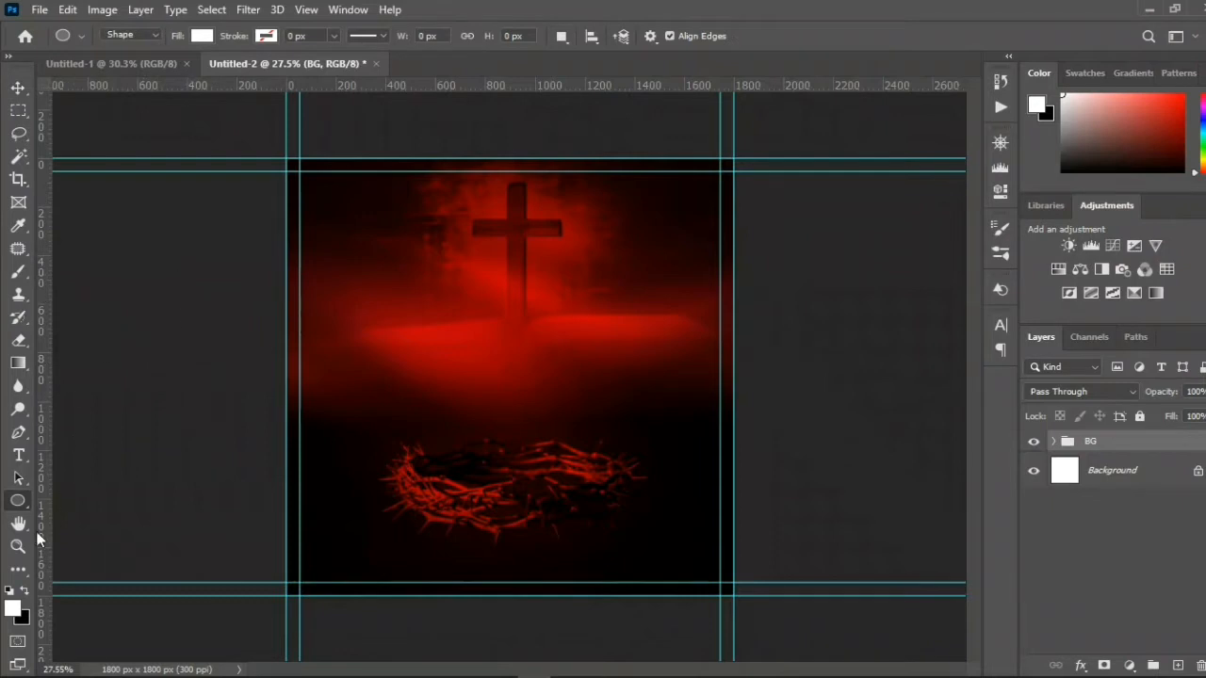
right_click(18, 500)
left_click(80, 501)
left_click_drag(241, 320, 762, 440)
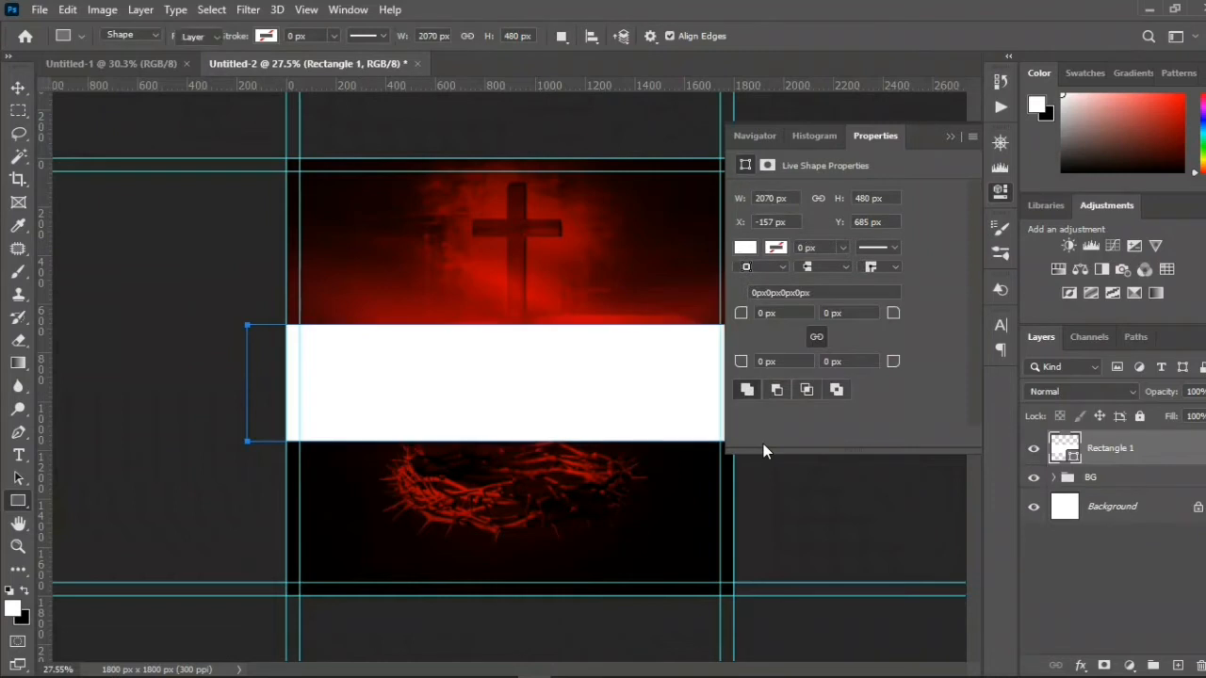
key("v")
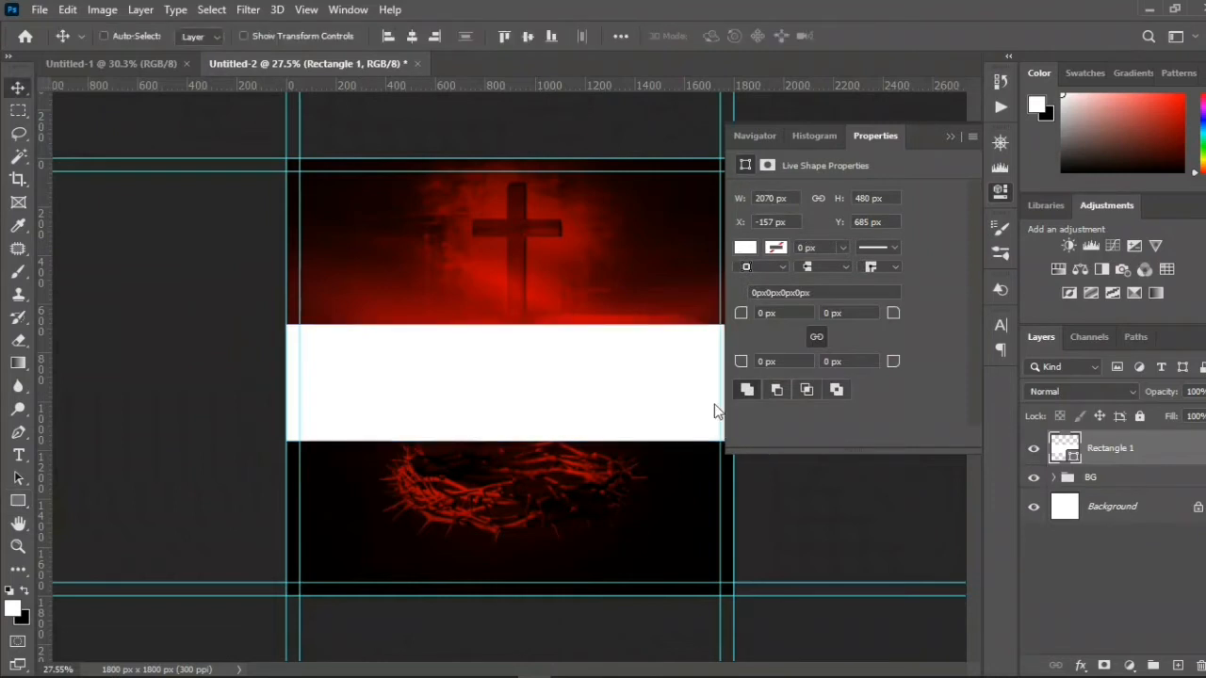
left_click(948, 136)
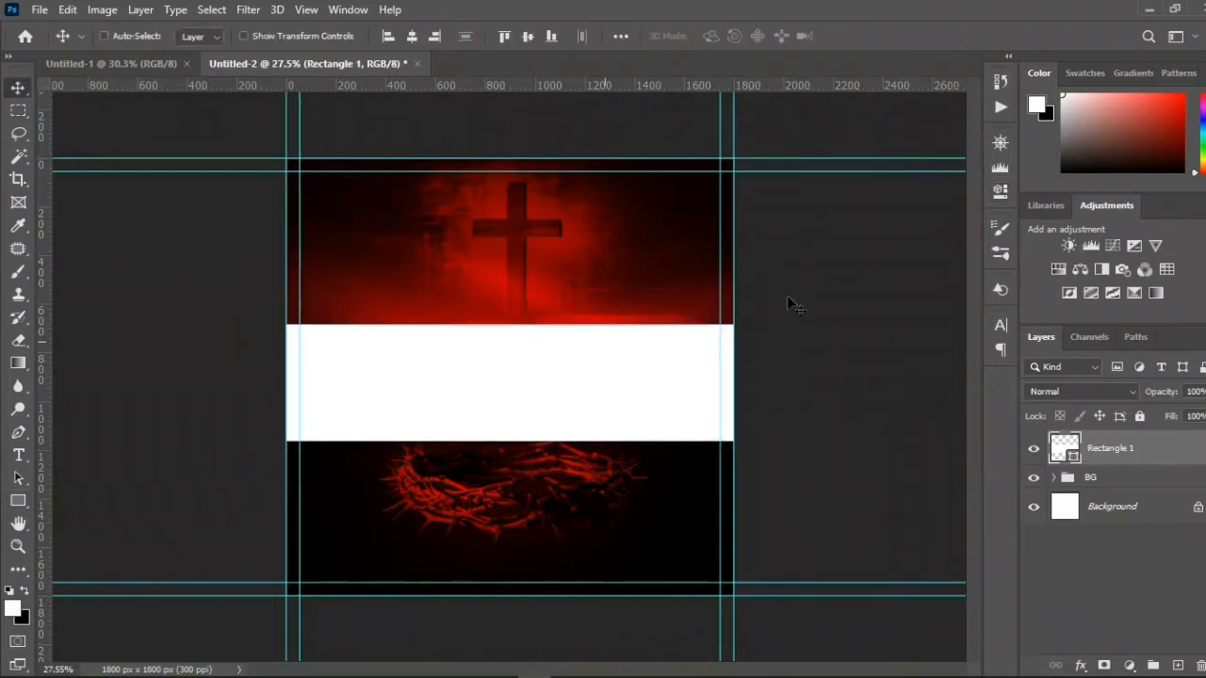
- Set the rectangle's width to 2460 px and its height to 535 px
left_click(1001, 196)
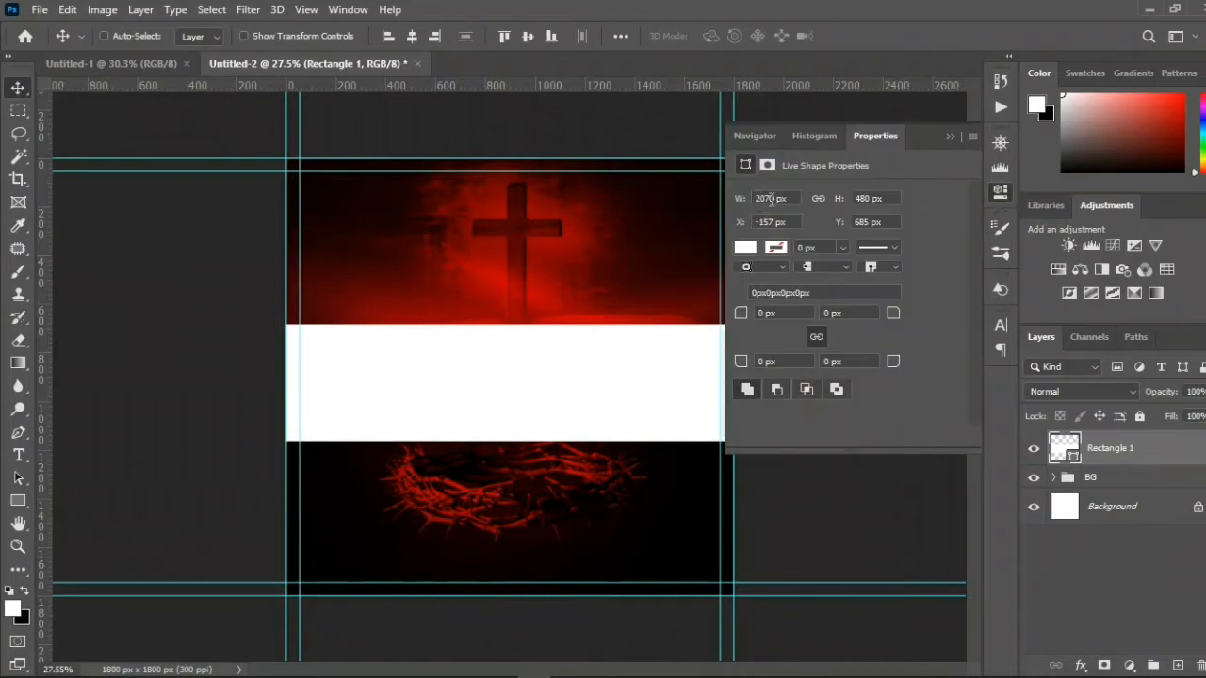
double_click(771, 198)
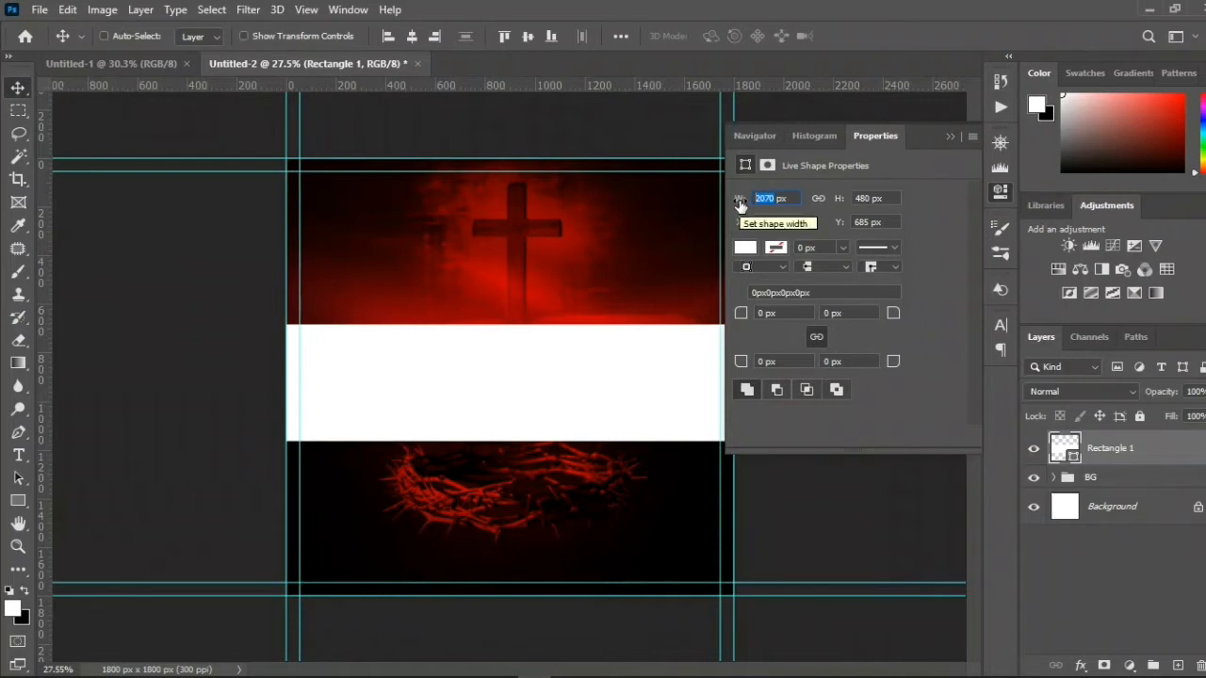
type("246")
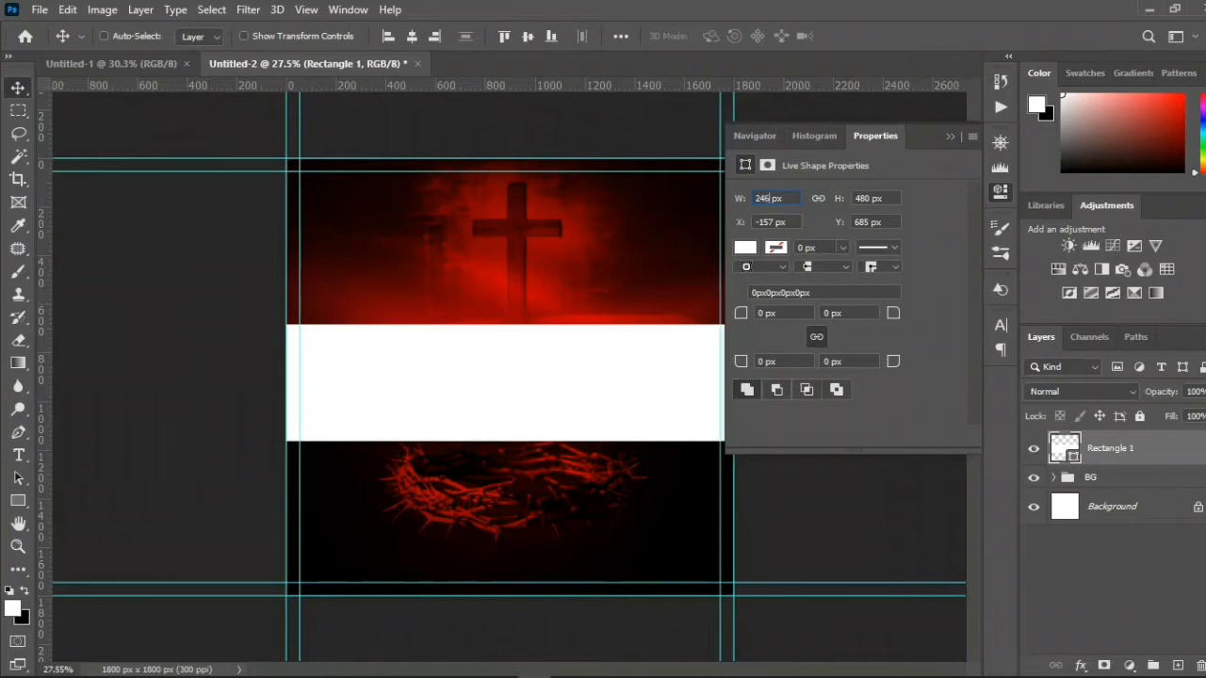
type("0")
left_click(848, 198)
type("535")
key("Return")
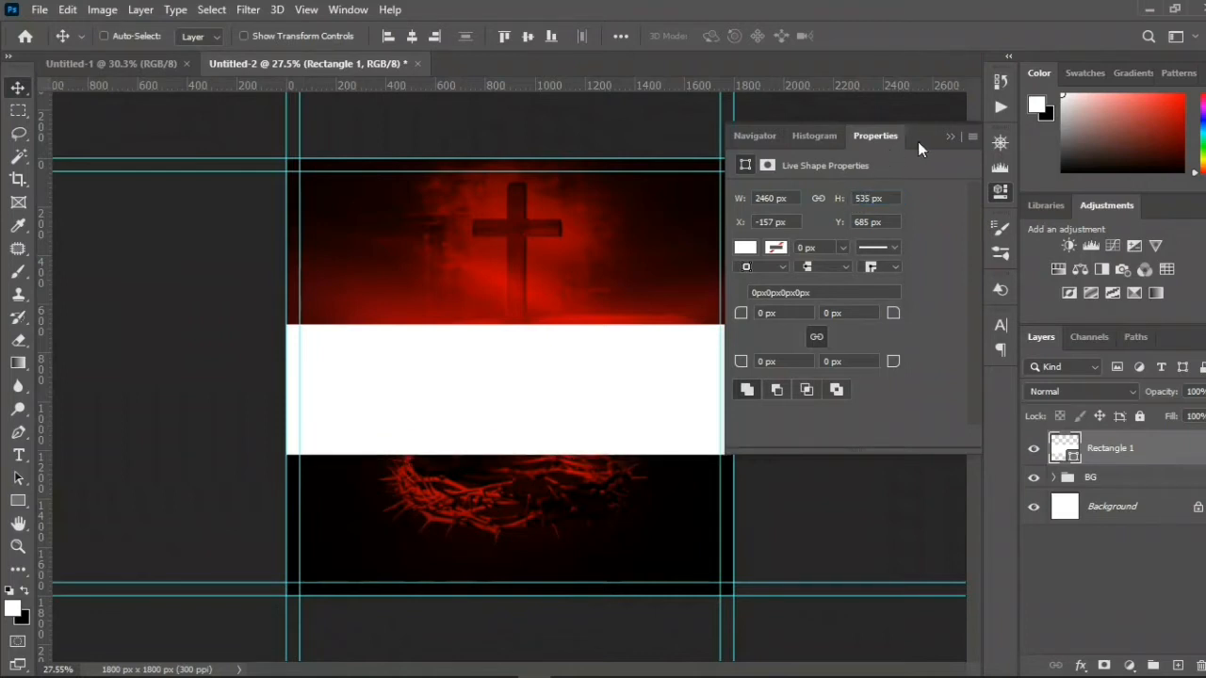
left_click(948, 135)
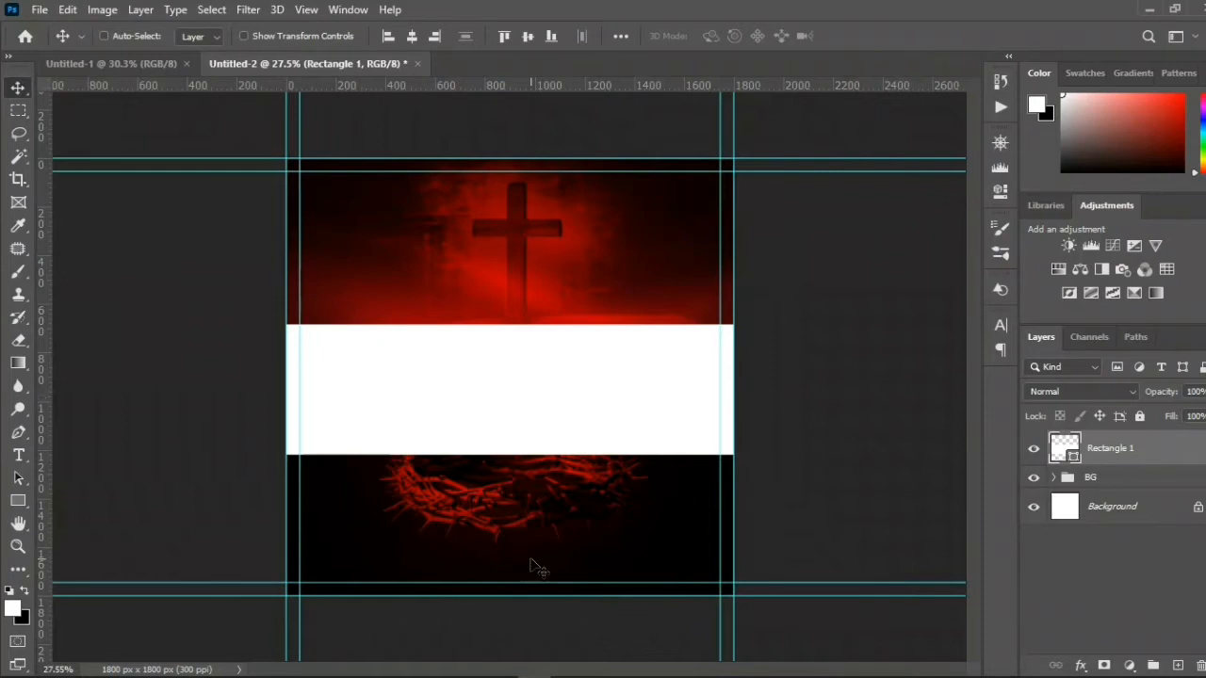
- Duplicate the white rectangle, move the copy down to cover the canvas's bottom strip, centred horizontally, and reselect the original Rectangle 1 layer
key("ctrl+j")
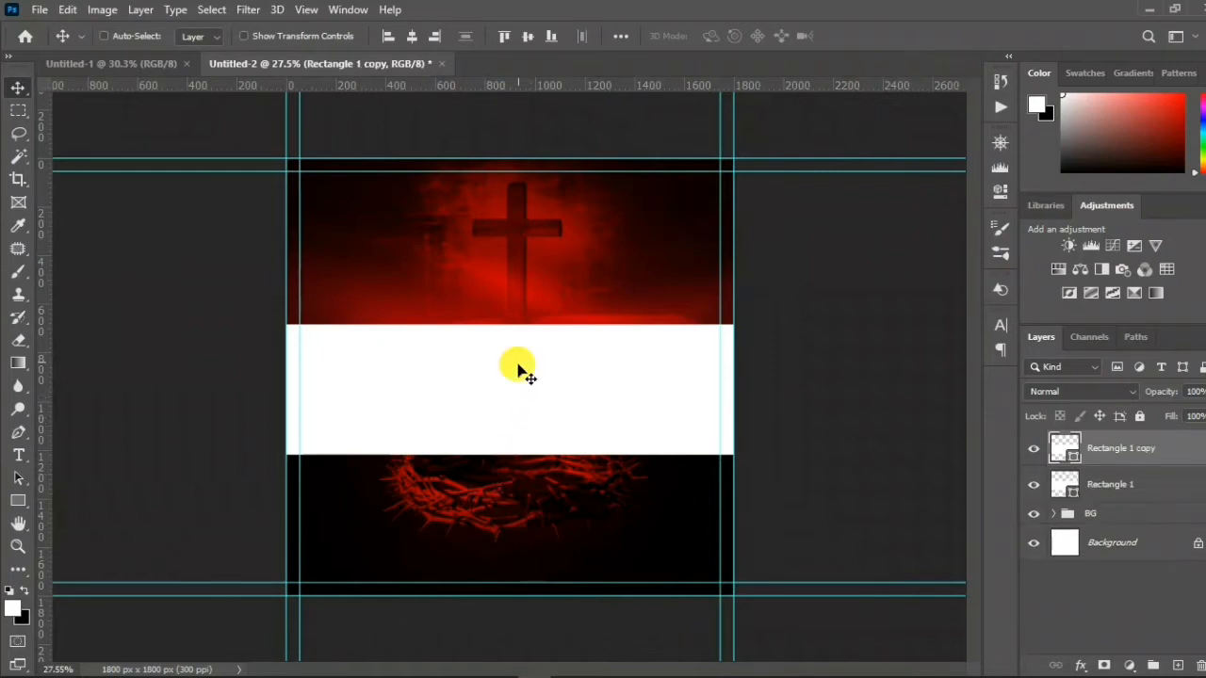
left_click_drag(518, 365, 538, 589)
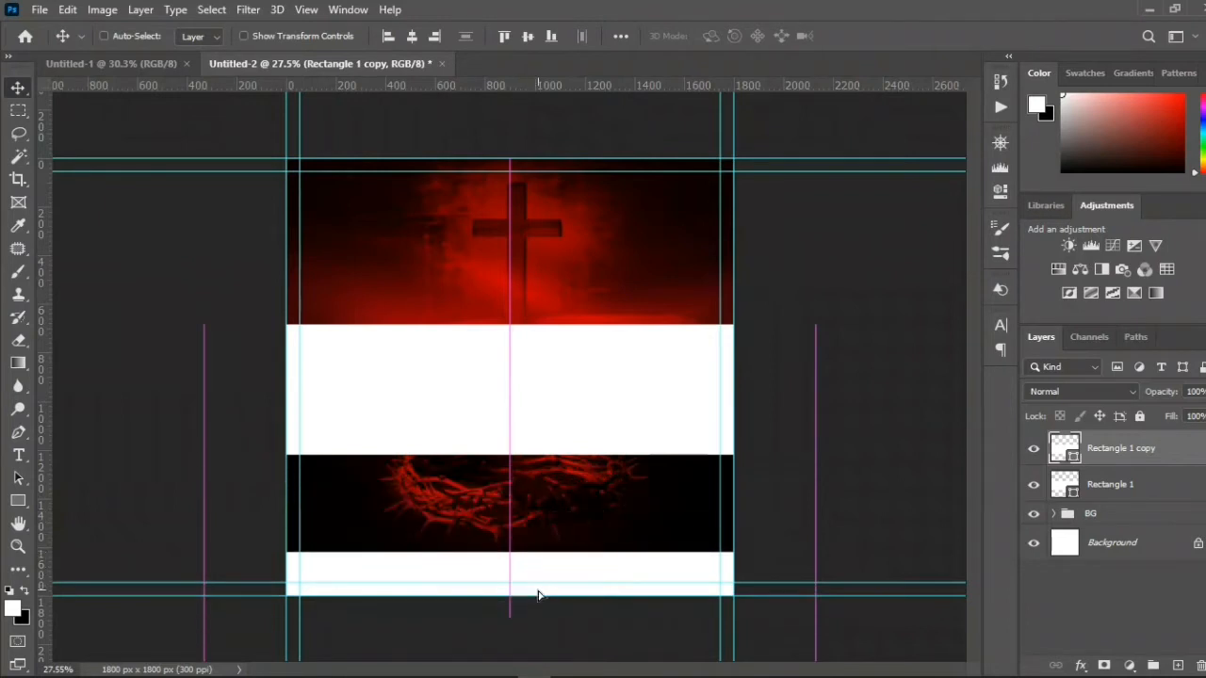
left_click(1154, 487)
left_click_drag(543, 391, 544, 393)
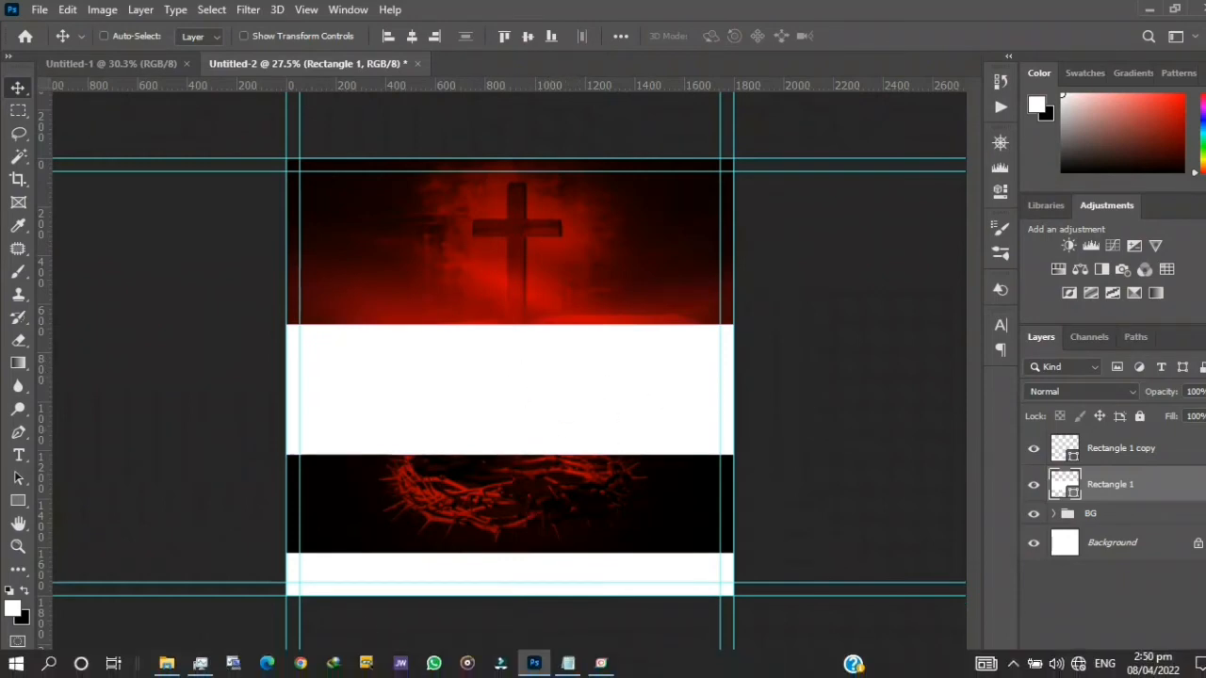
- Place the Organic Vector Background image from the EASTER FLYER FILES folder above Rectangle 1 and extend it slightly upward over the white band
left_click(165, 663)
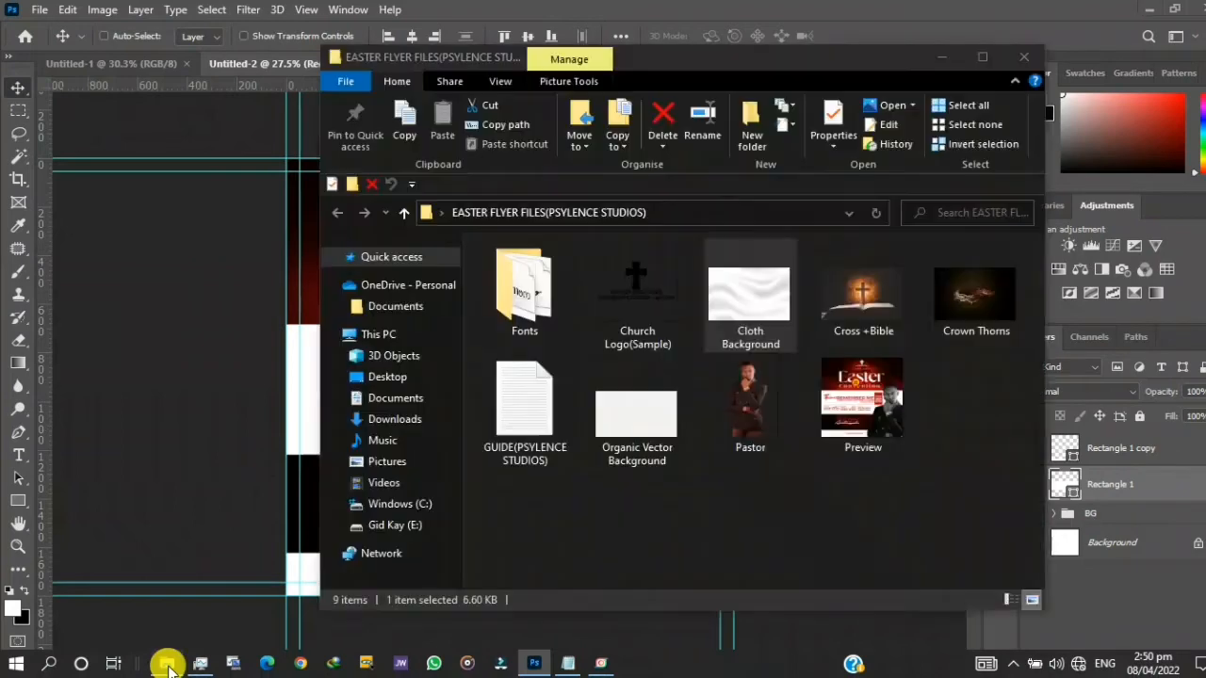
left_click(657, 424)
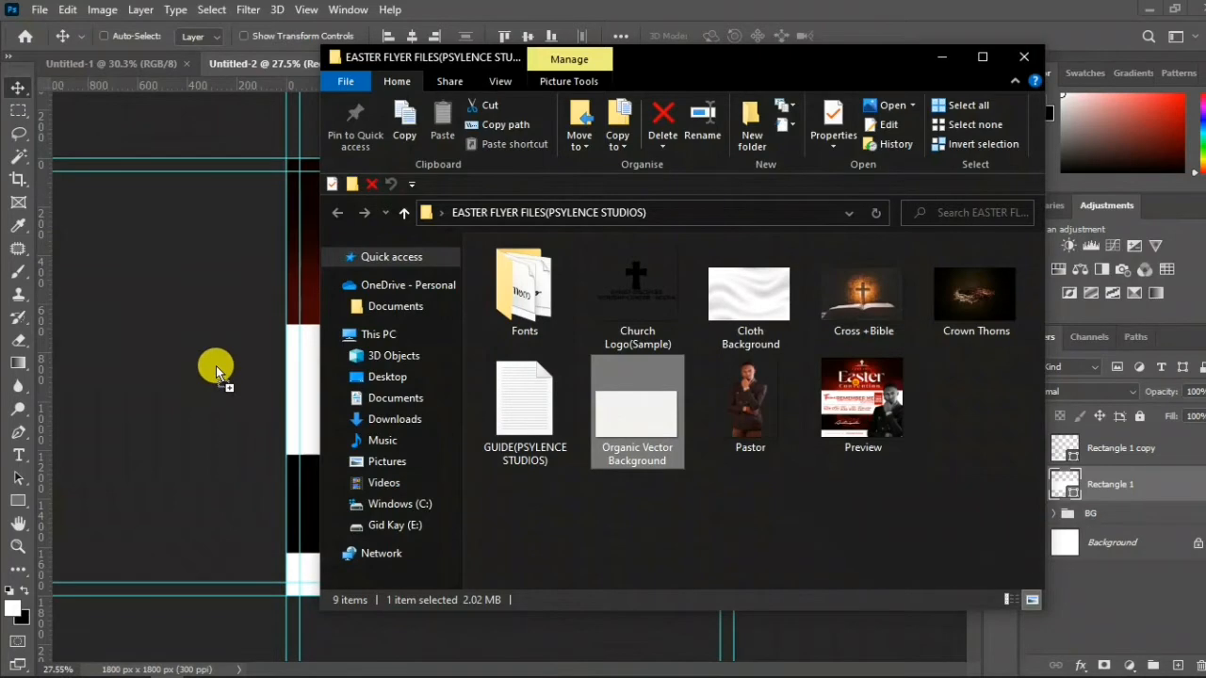
left_click_drag(216, 366, 214, 365)
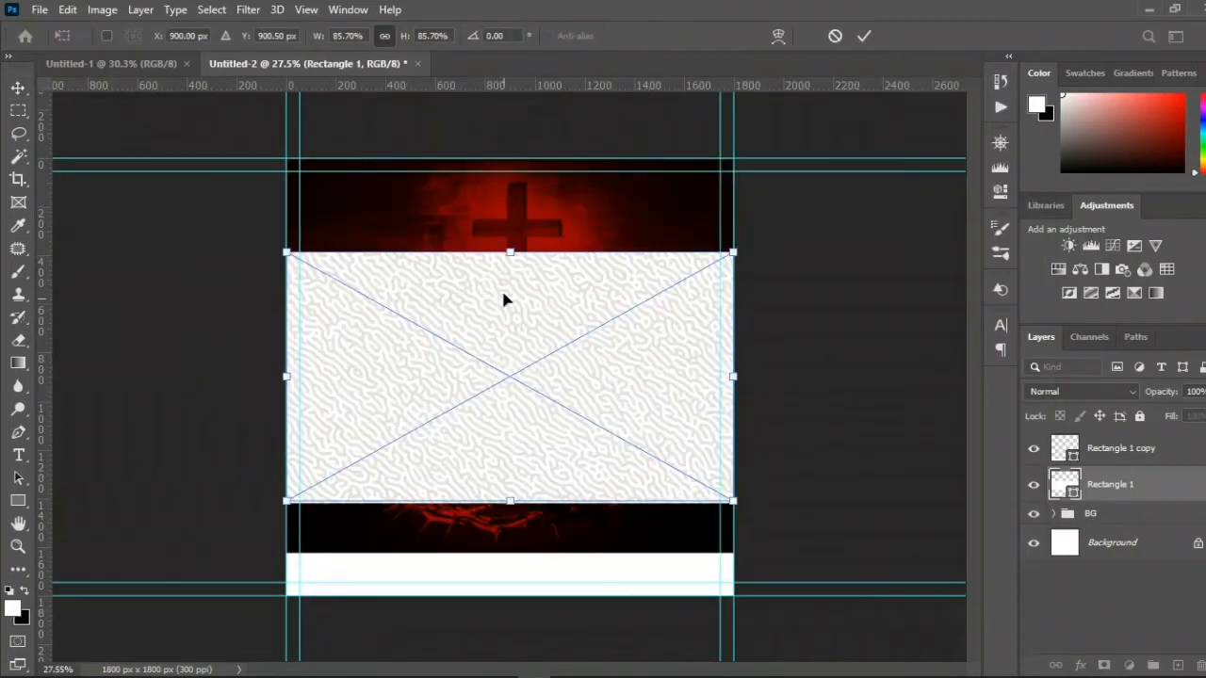
left_click_drag(510, 252, 509, 245)
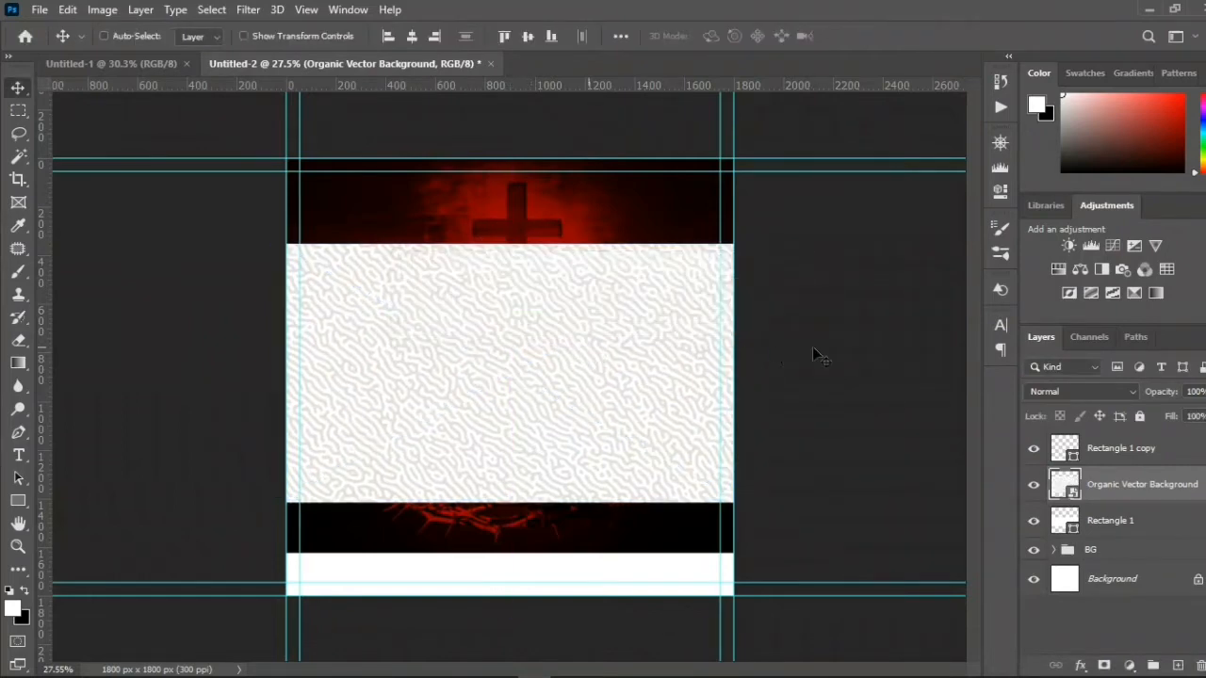
- Set the Organic Vector Background layer's blend mode to Multiply and clip the layer to Rectangle 1
left_click(1046, 394)
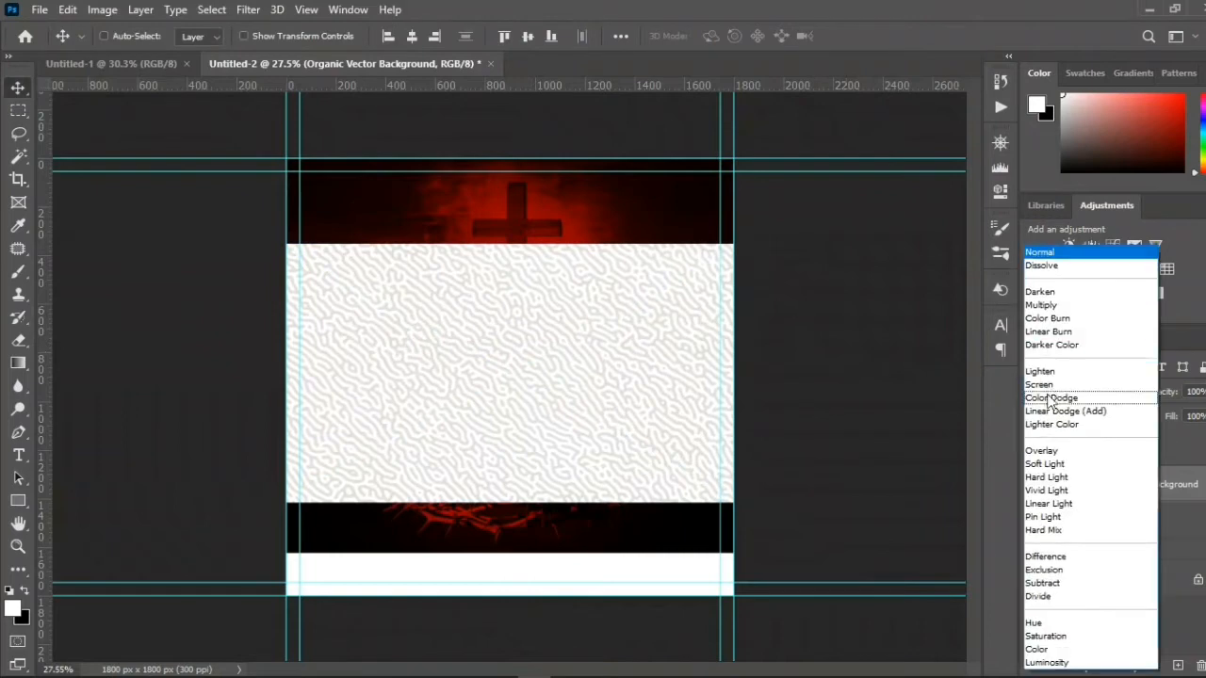
left_click(1042, 311)
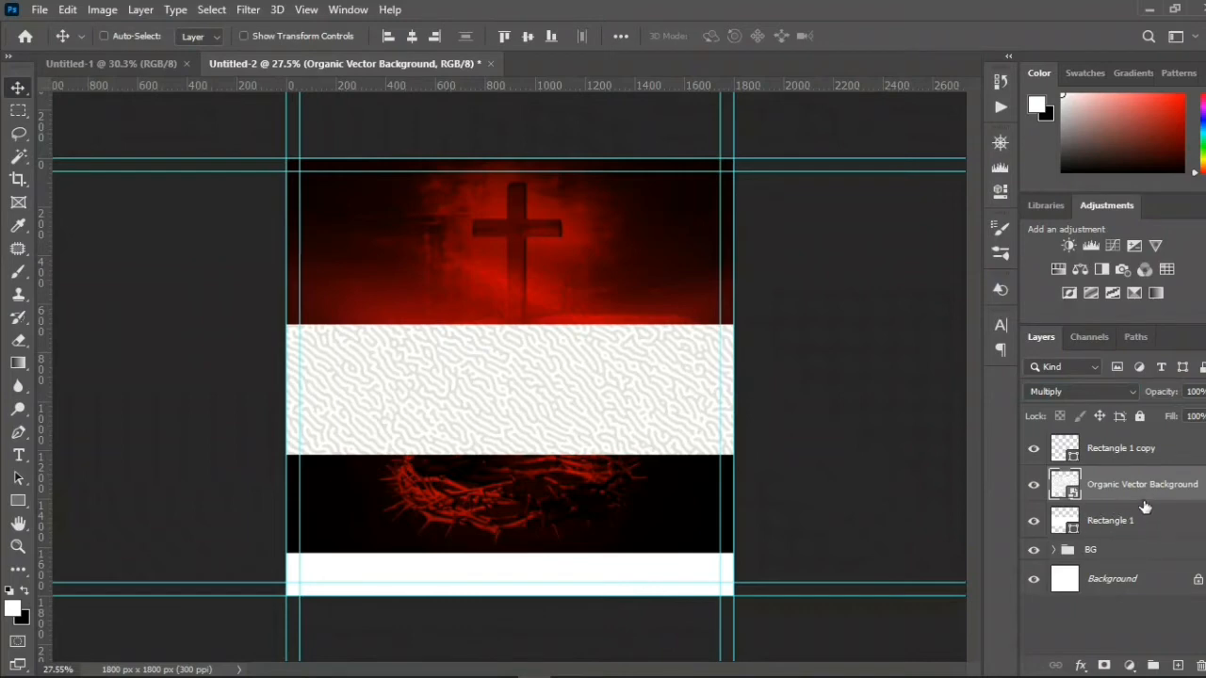
left_click_drag(1144, 507, 1143, 499)
left_click(1145, 499, "alt")
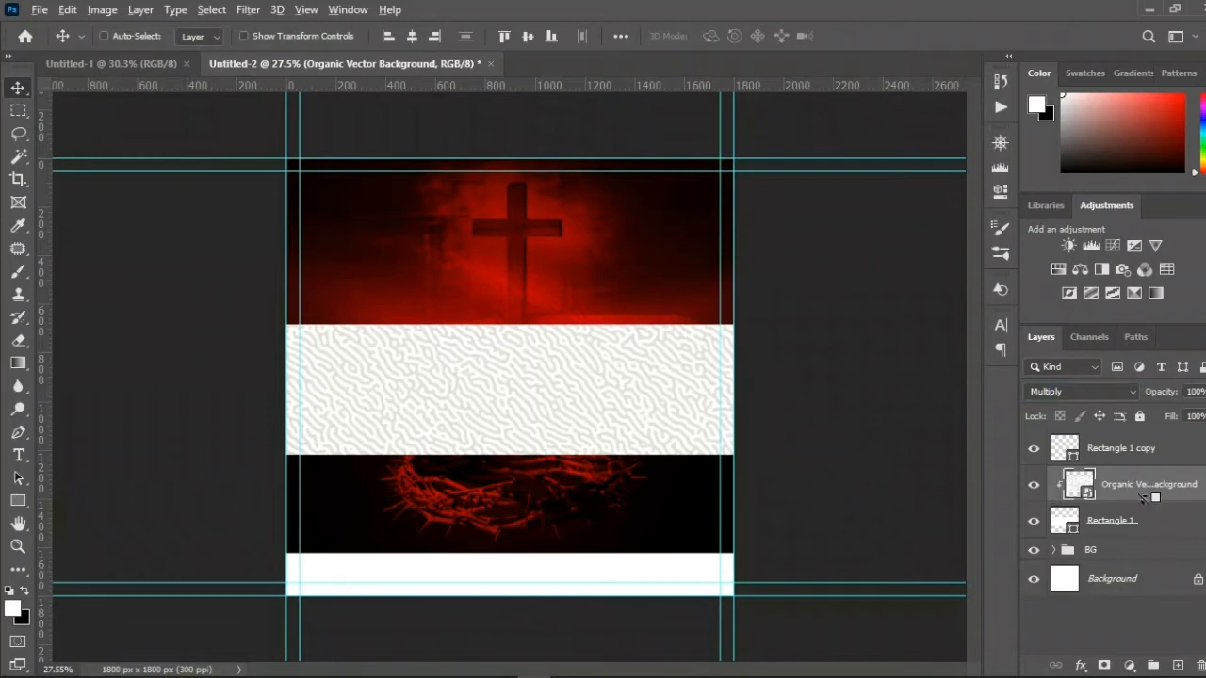
right_click(1147, 487)
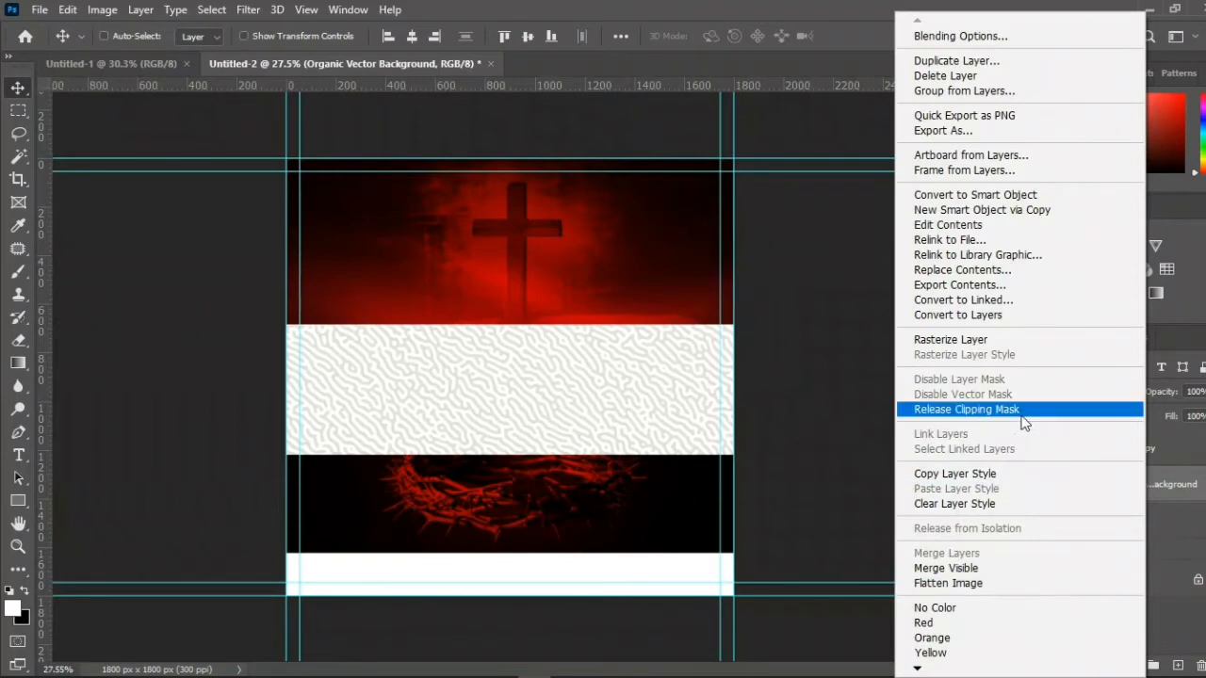
left_click(1170, 482)
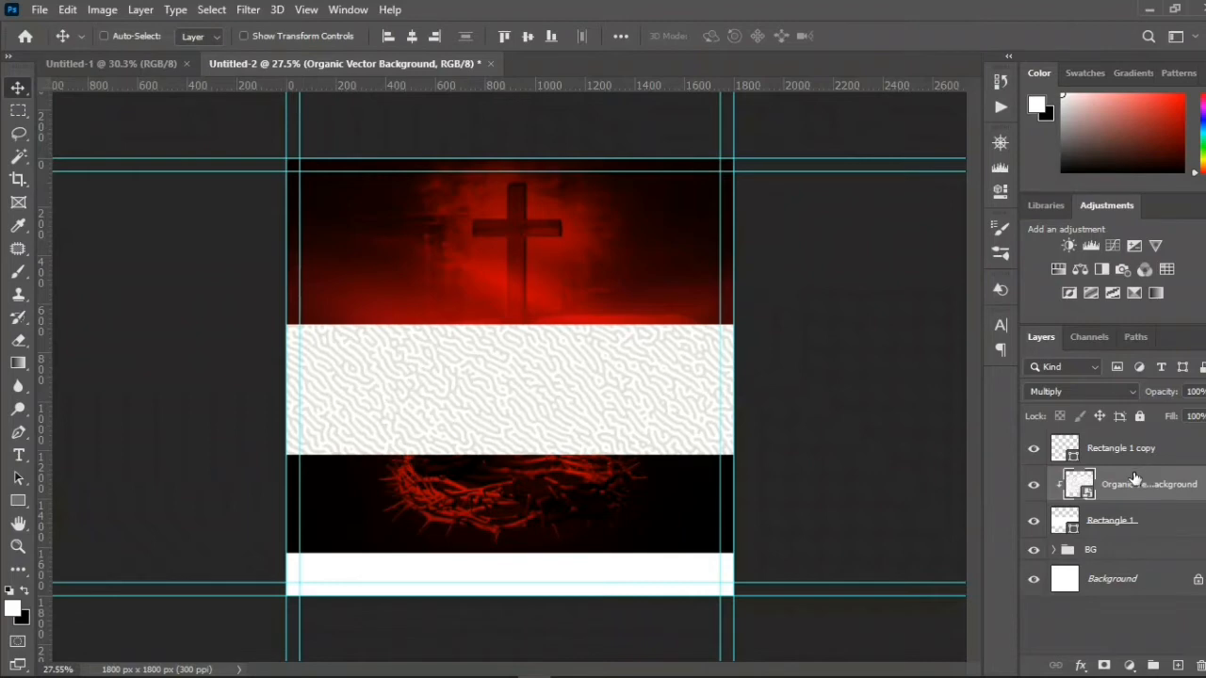
- Lower the opacity of the Organic Vector Background layer to 15% and check the pattern on the white band up close
left_click_drag(1171, 391, 1084, 412)
left_click(1194, 392)
left_click(1196, 393)
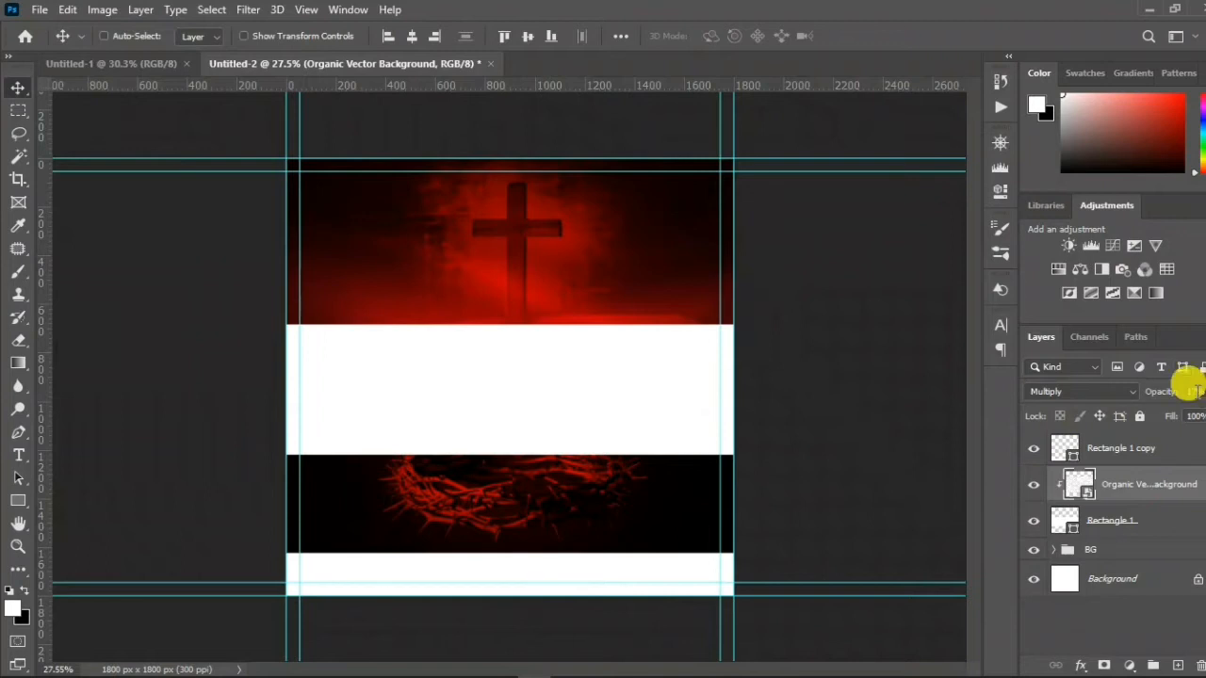
type("15")
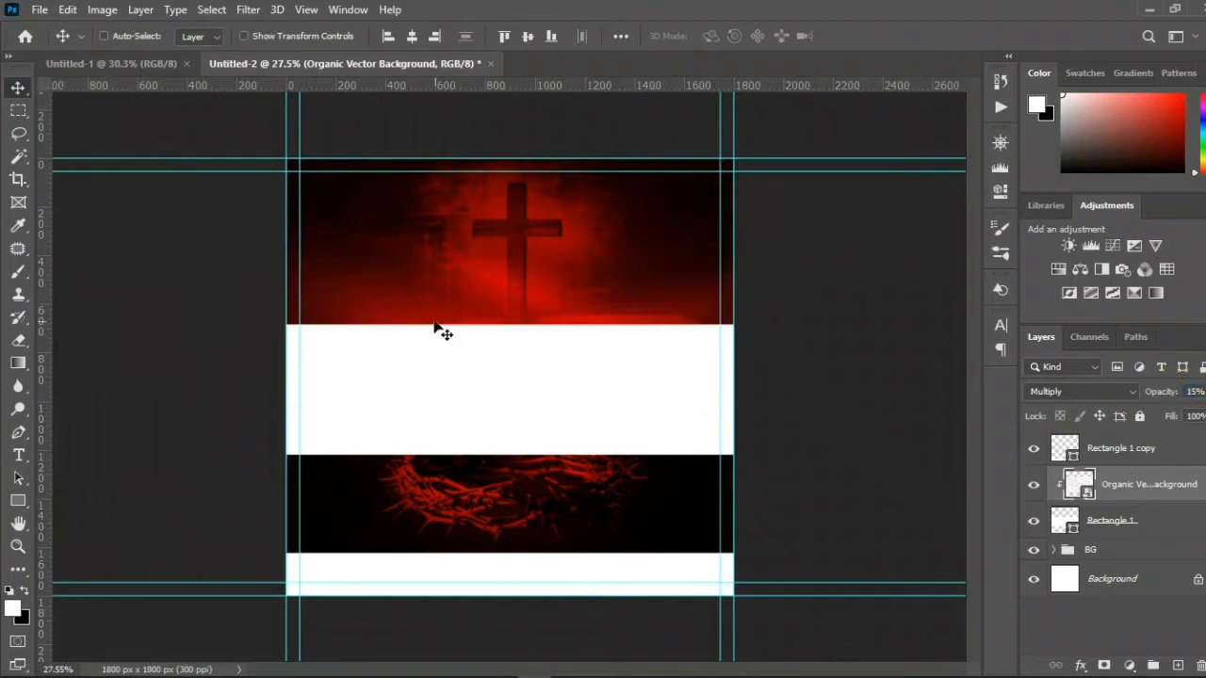
scroll(438, 327, "up", 3)
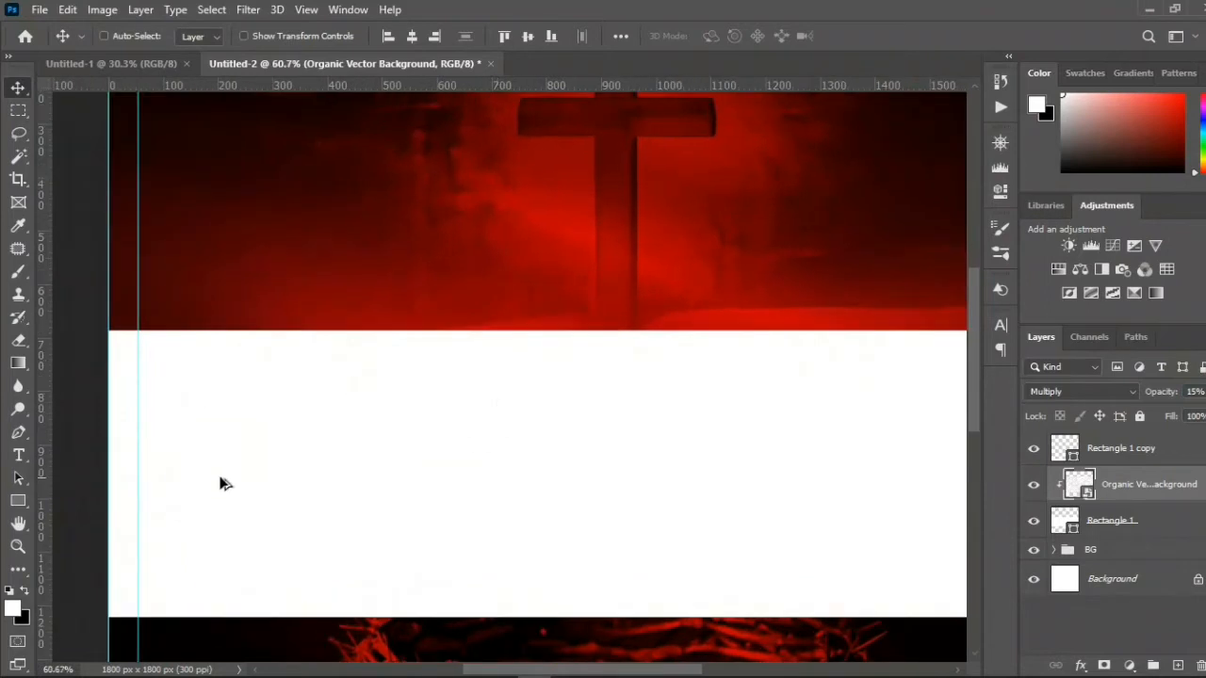
scroll(453, 460, "down", 4)
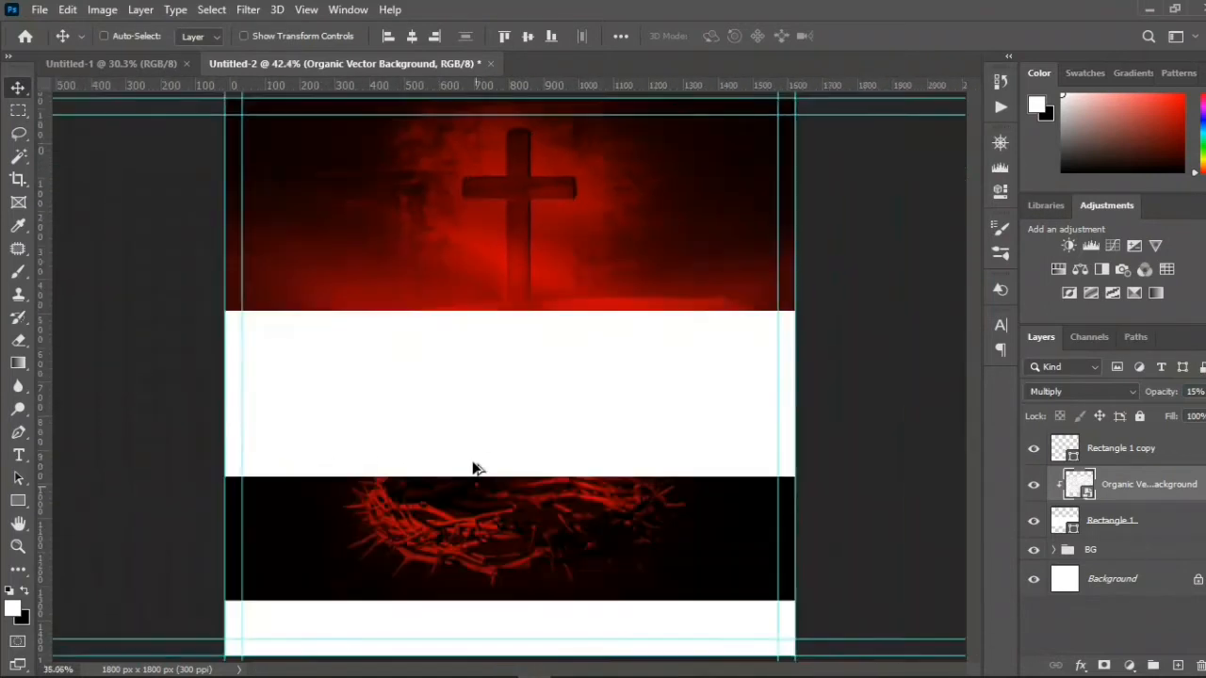
scroll(478, 469, "up", 1)
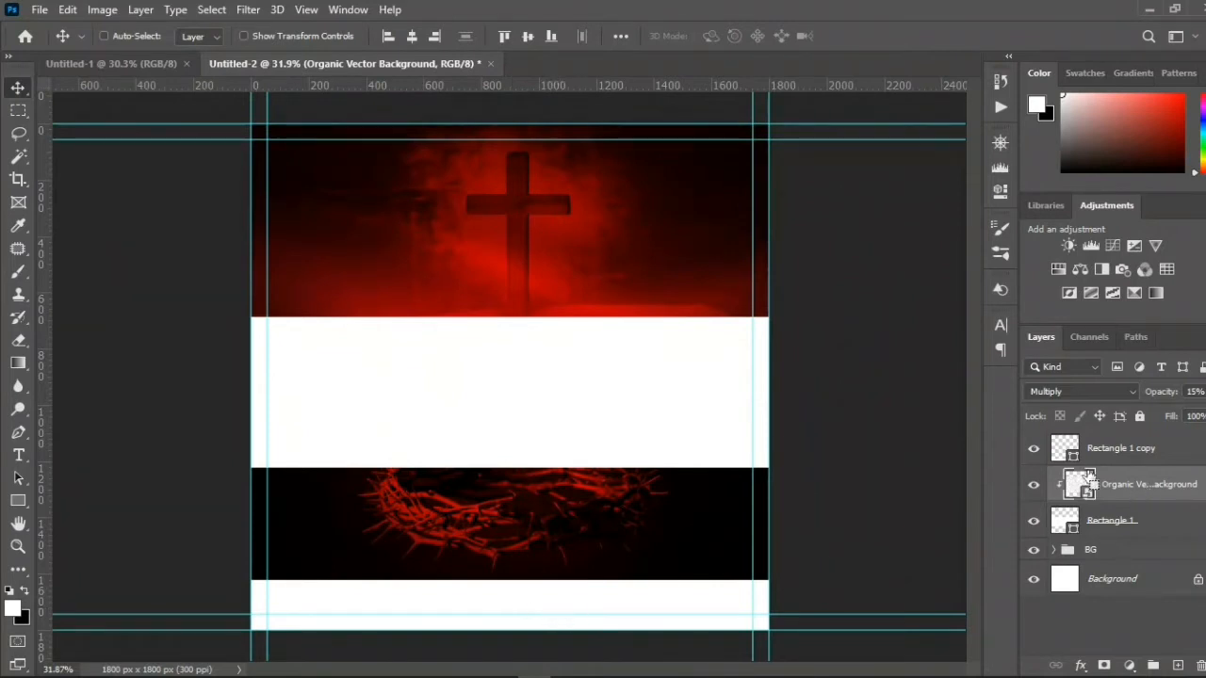
- Duplicate the Organic Vector Background layer above Rectangle 1 copy and clip the duplicate to that rectangle
left_click_drag(1086, 478, 1085, 429)
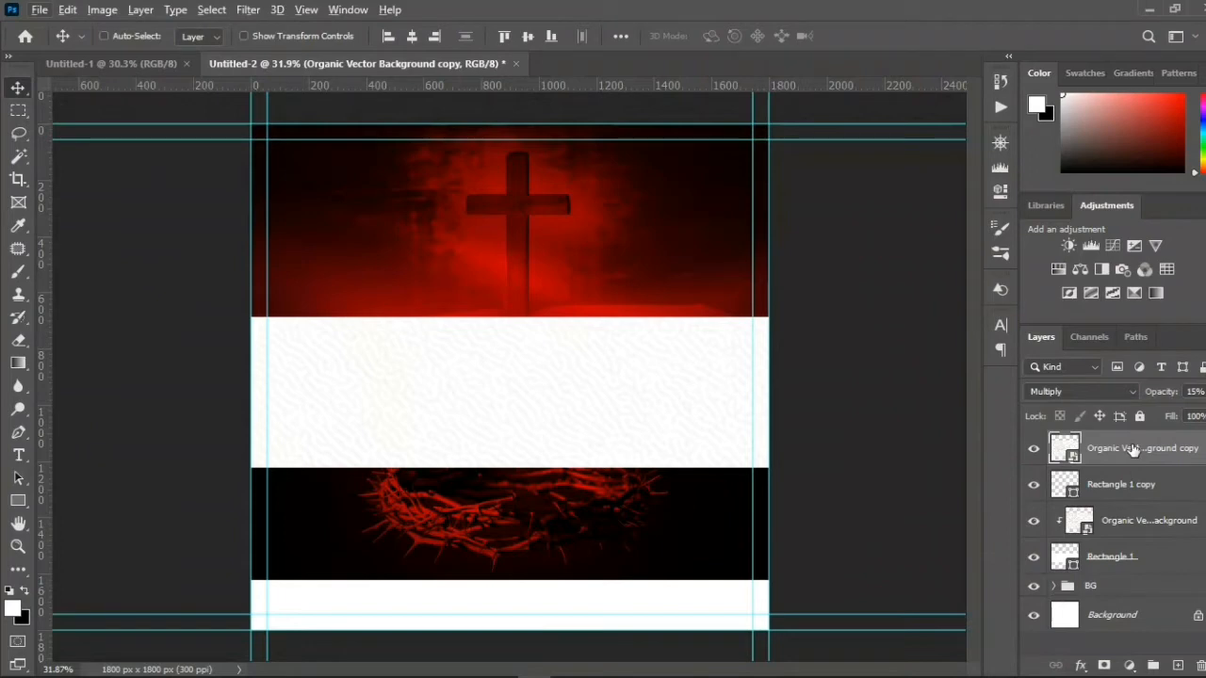
right_click(1133, 450)
left_click(956, 411)
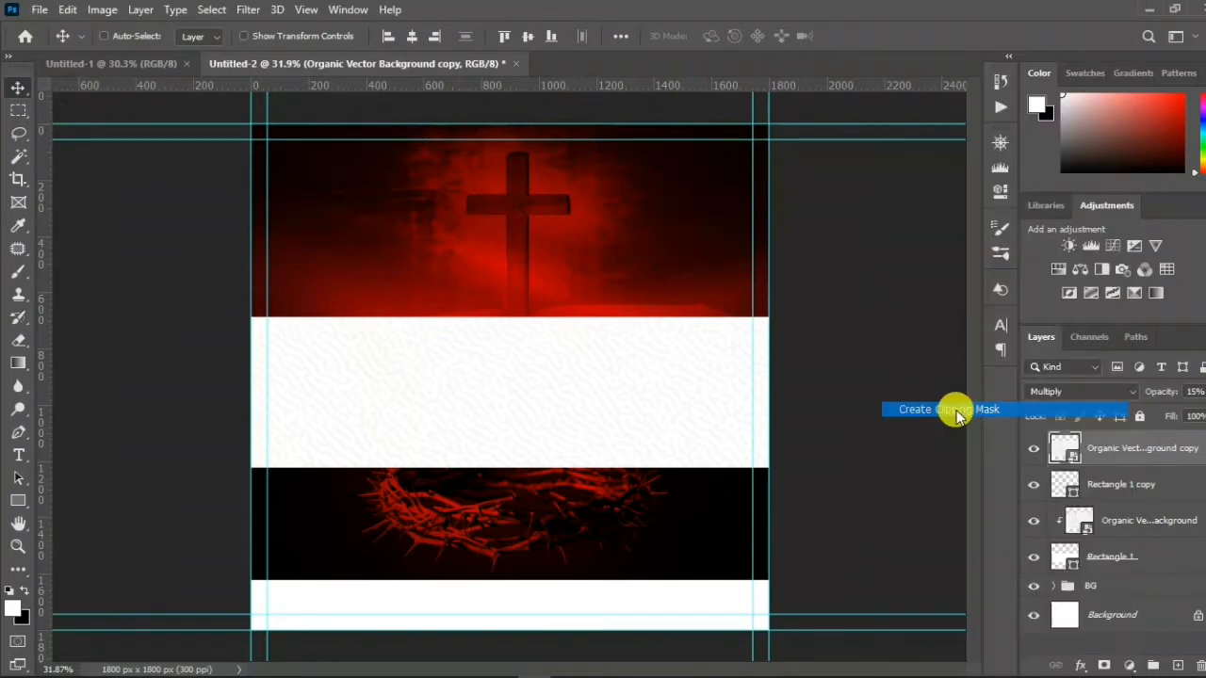
left_click(1134, 457)
right_click(1135, 457)
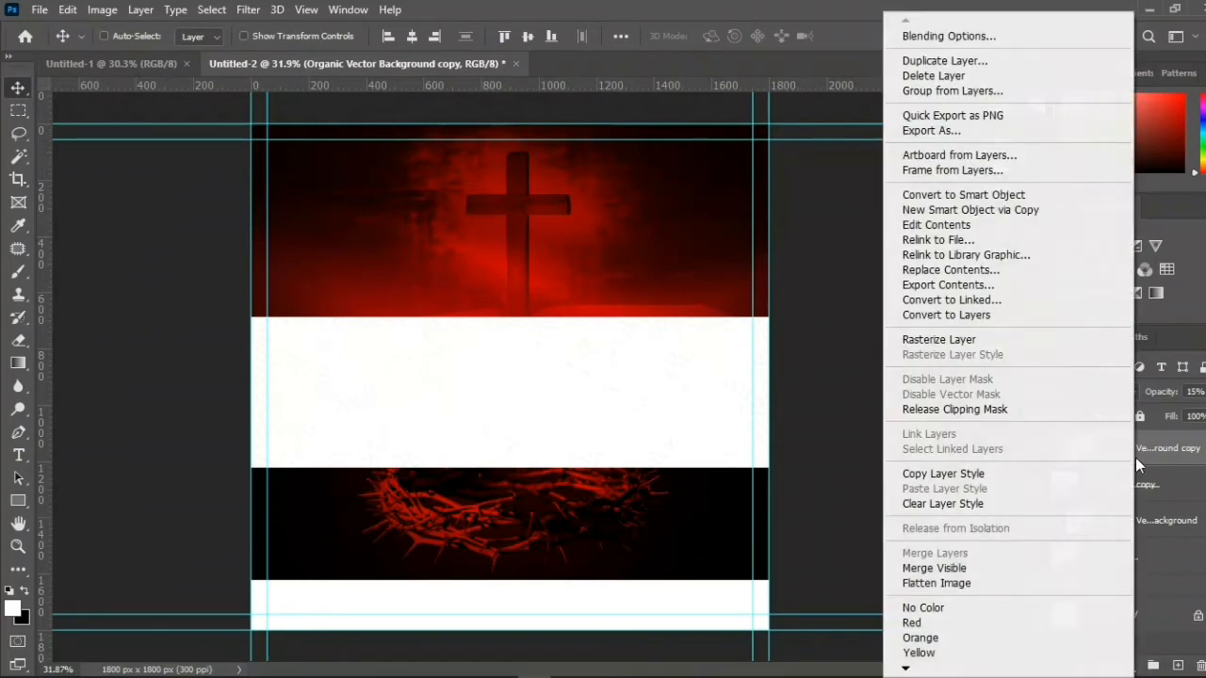
left_click(1147, 454)
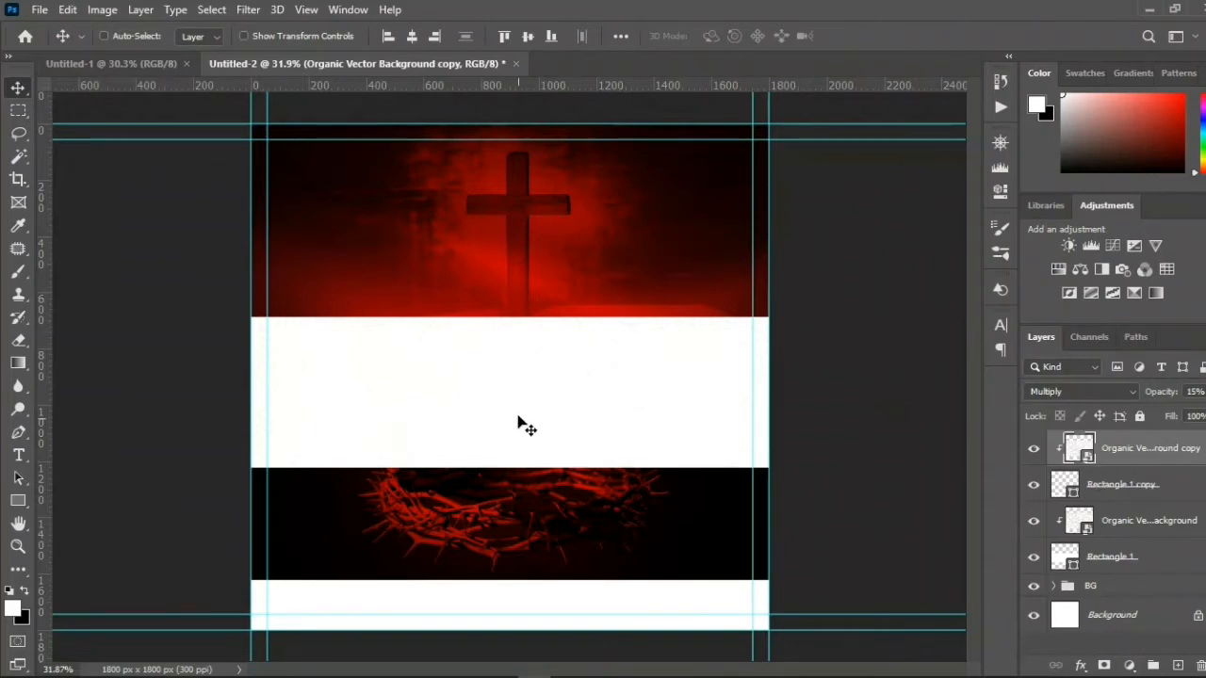
- Move the duplicated pattern down over the bottom white strip and check its texture up close
left_click_drag(515, 450, 503, 603)
scroll(508, 599, "up", 4)
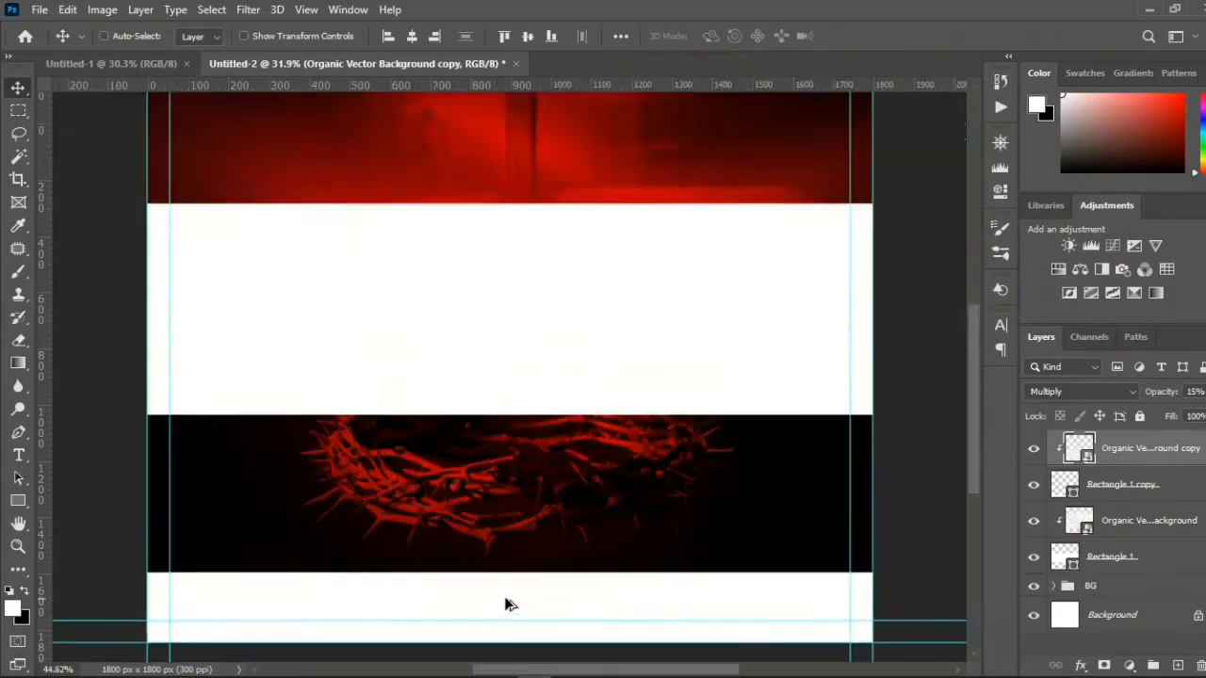
scroll(490, 580, "down", 2)
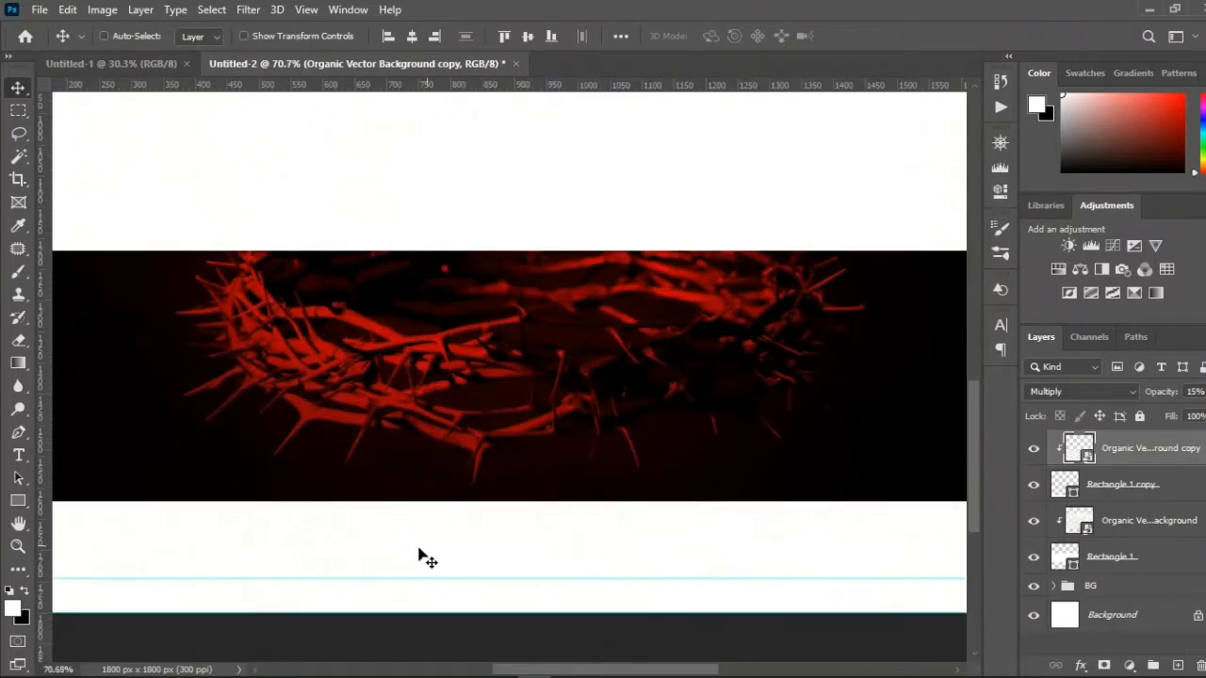
scroll(493, 563, "down", 4)
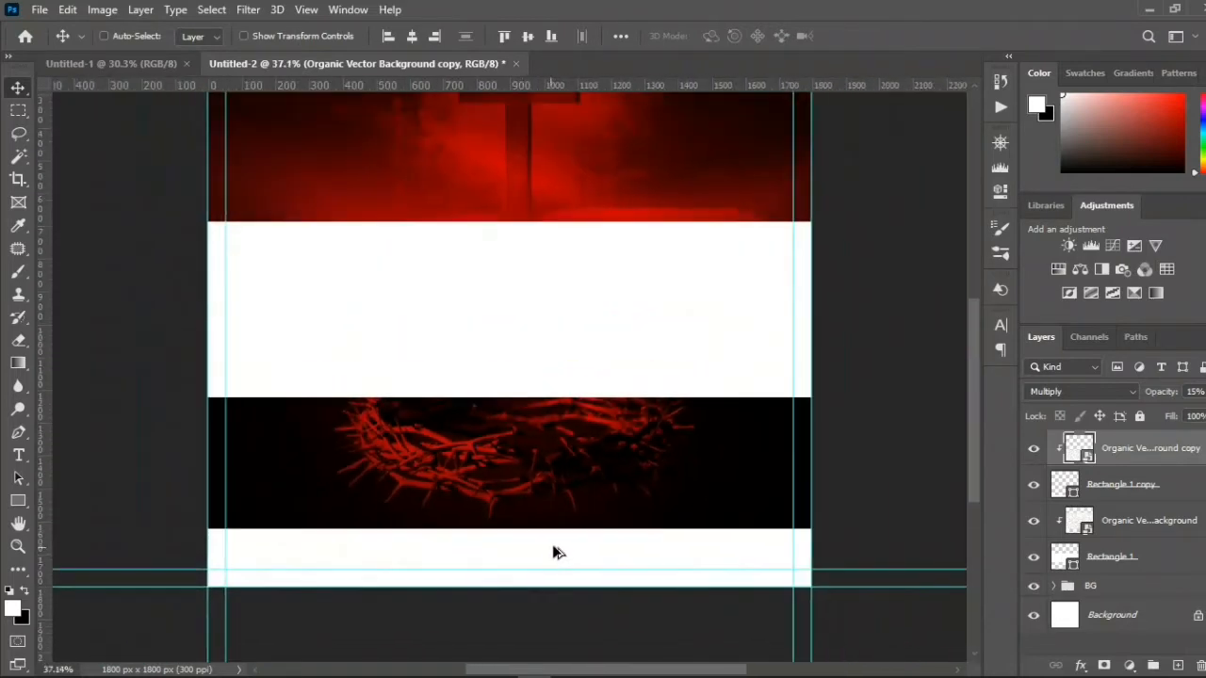
- Group both white rectangles with their clipped pattern layers and name the group Rec
left_click(1110, 557, "shift")
left_click(1151, 666)
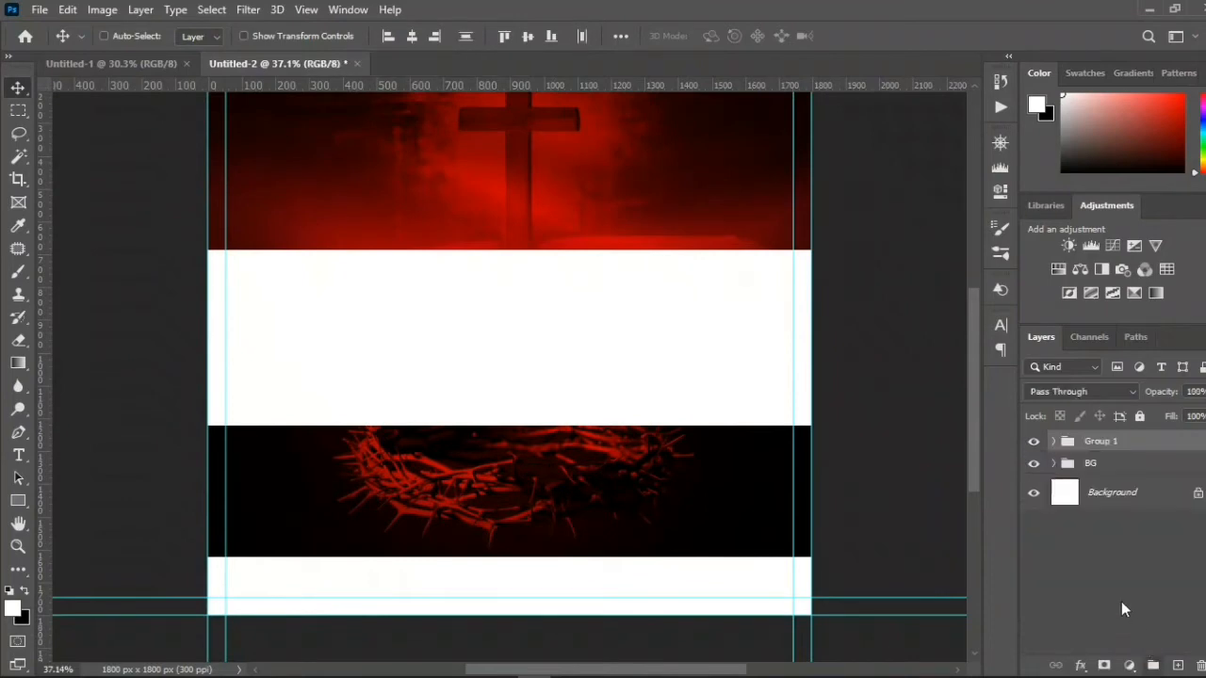
double_click(1095, 442)
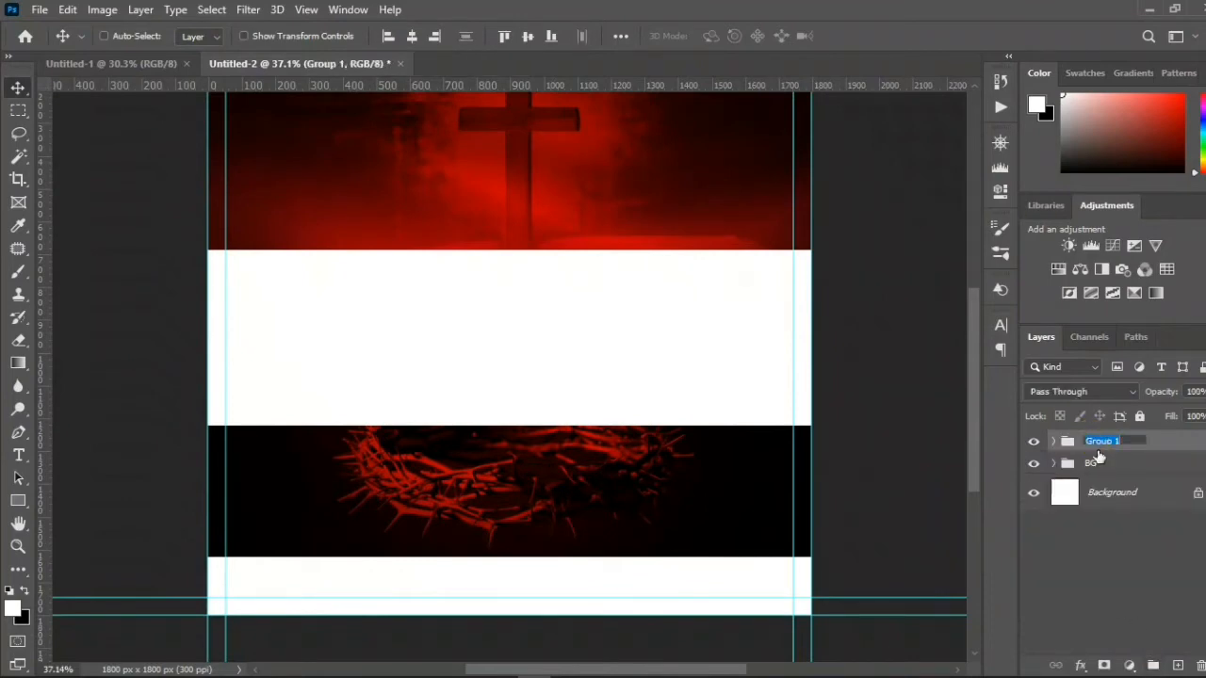
type("Rec")
key("Return")
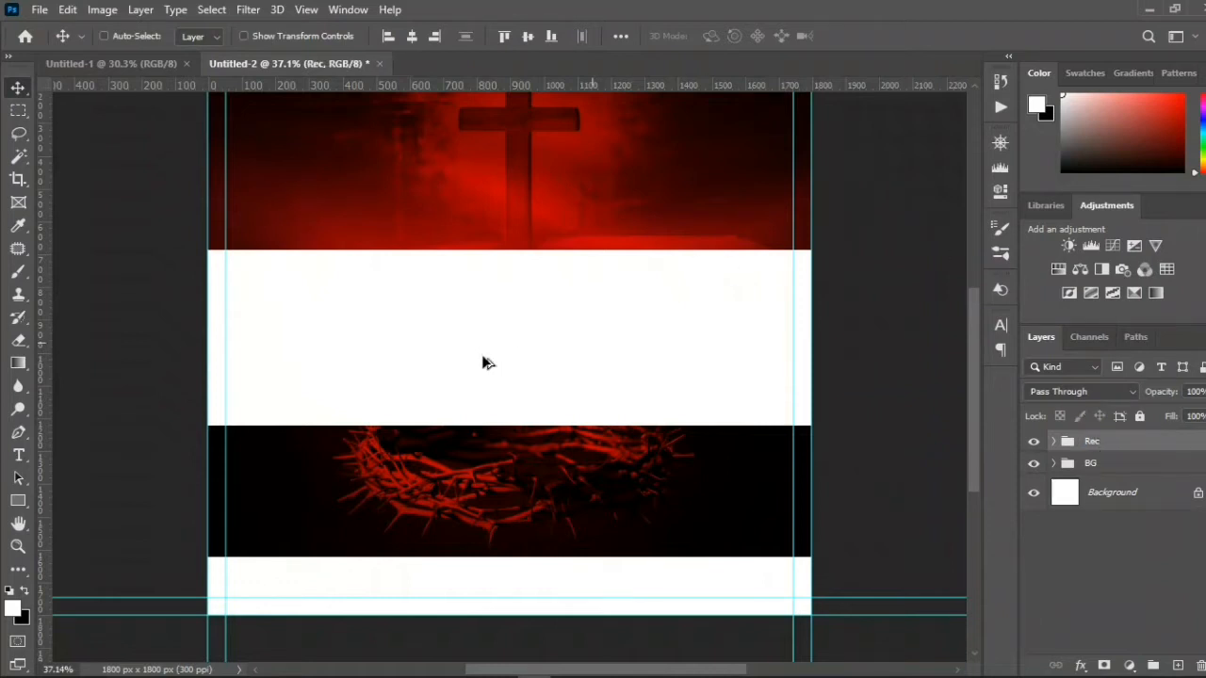
- Place the Pastor image from the EASTER FLYER FILES folder into the flyer above the Rec group
scroll(483, 362, "down", 2)
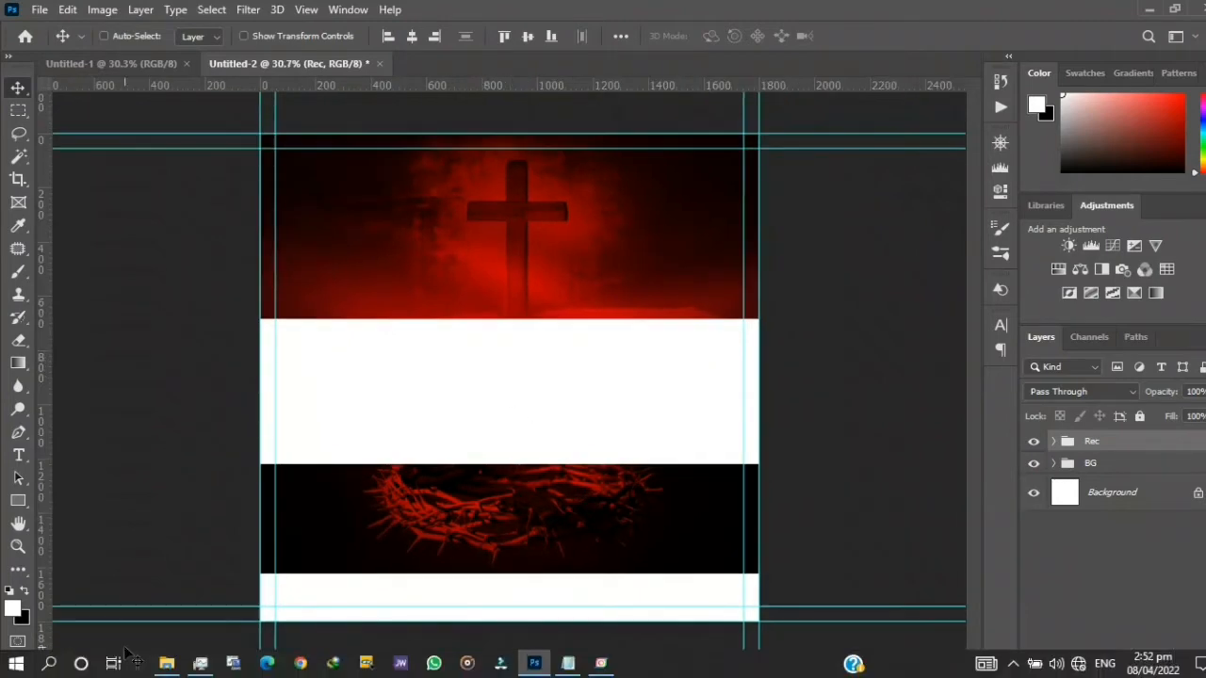
left_click(166, 663)
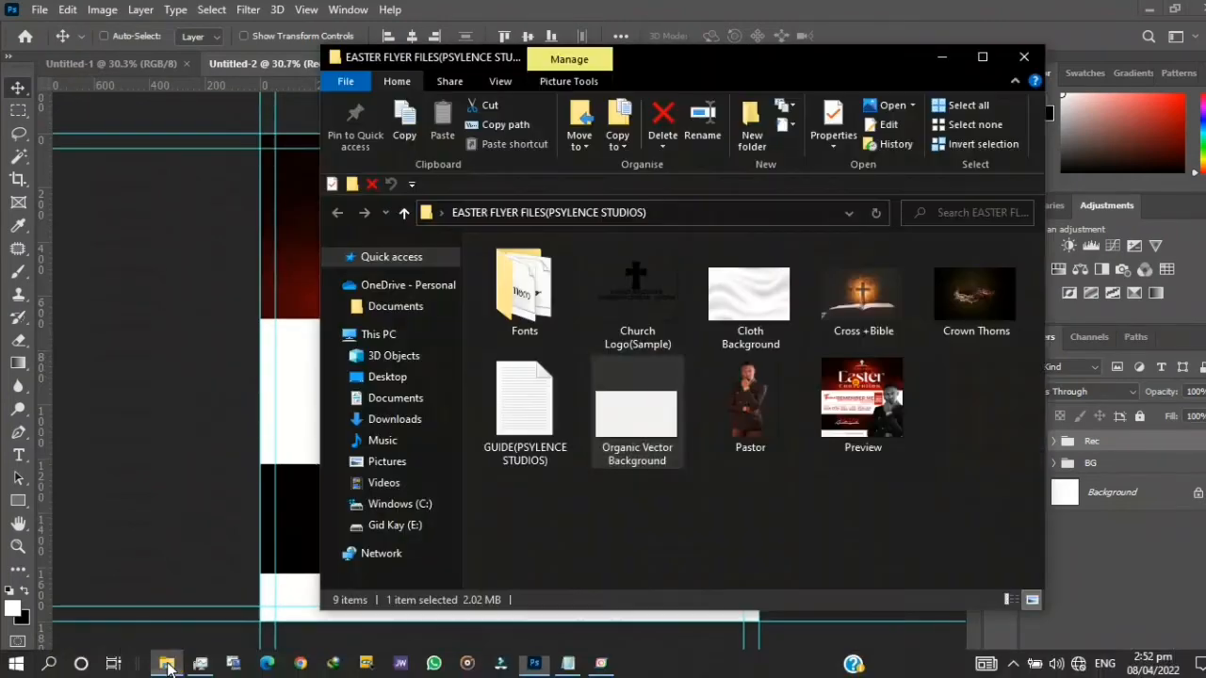
left_click(758, 416)
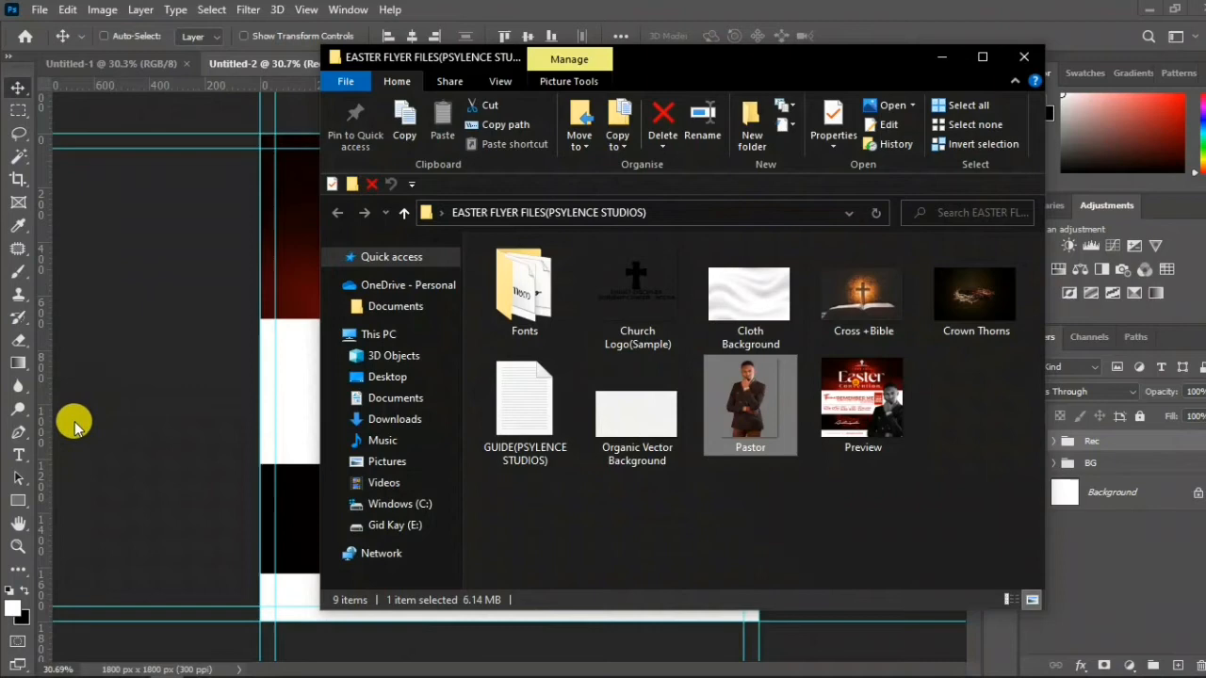
left_click(146, 399)
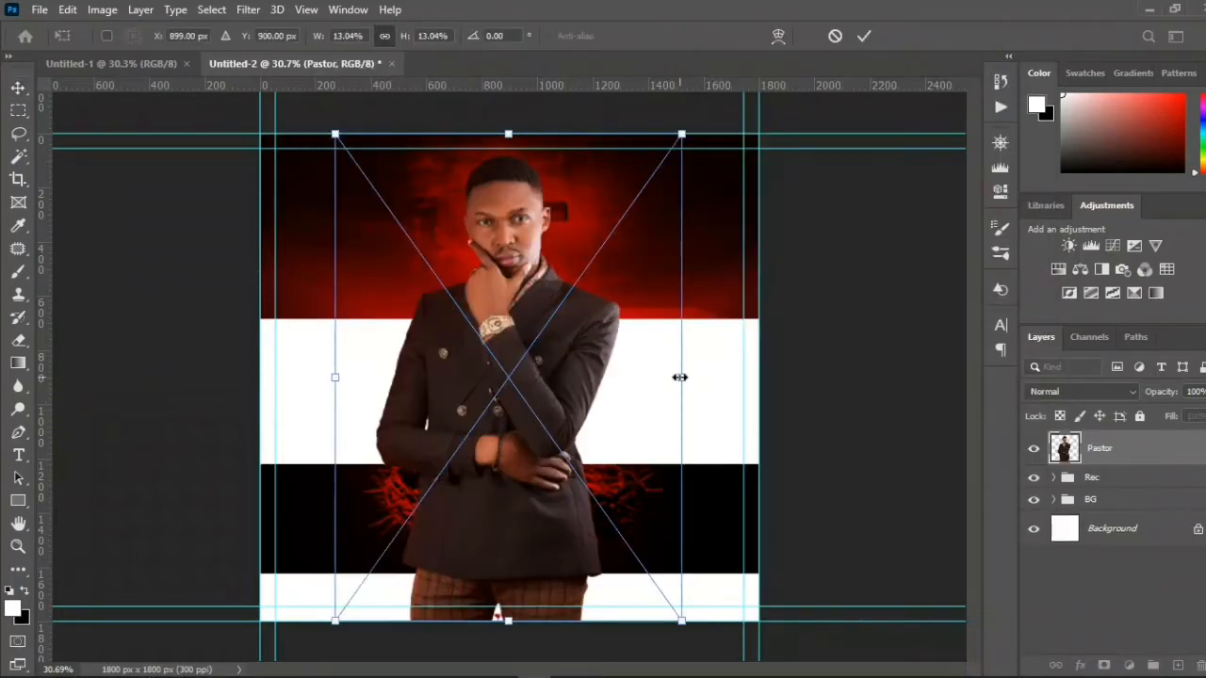
- Scale the placed Pastor image to about 16.75% and position the man along the flyer's lower right side
left_click_drag(681, 377, 794, 377)
left_click_drag(606, 261, 722, 378)
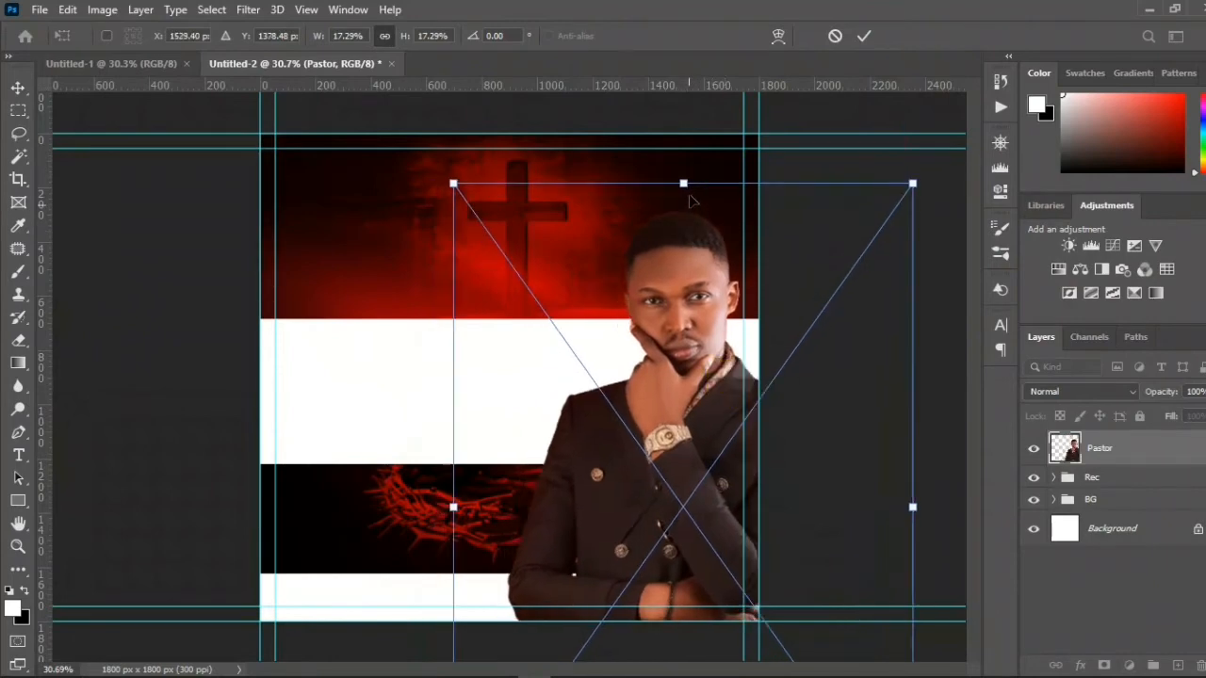
mouse_move(683, 183)
left_mouse_down()
mouse_move(691, 209)
mouse_move(682, 200)
left_mouse_up()
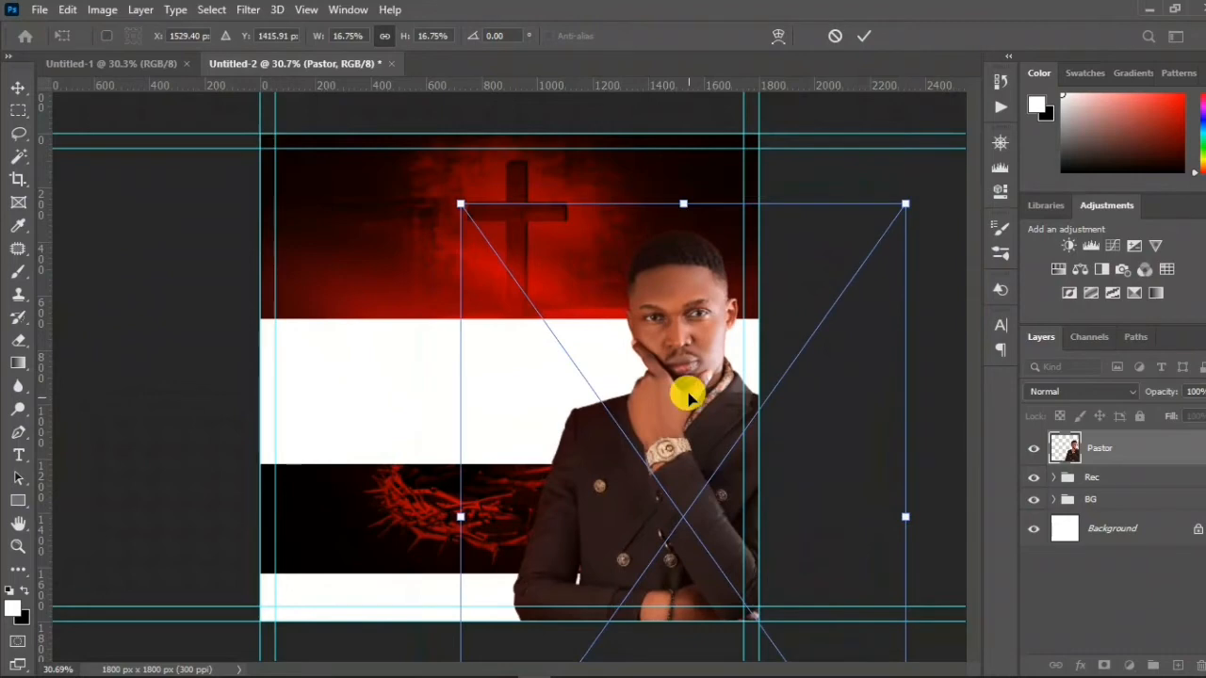
left_click_drag(687, 395, 690, 394)
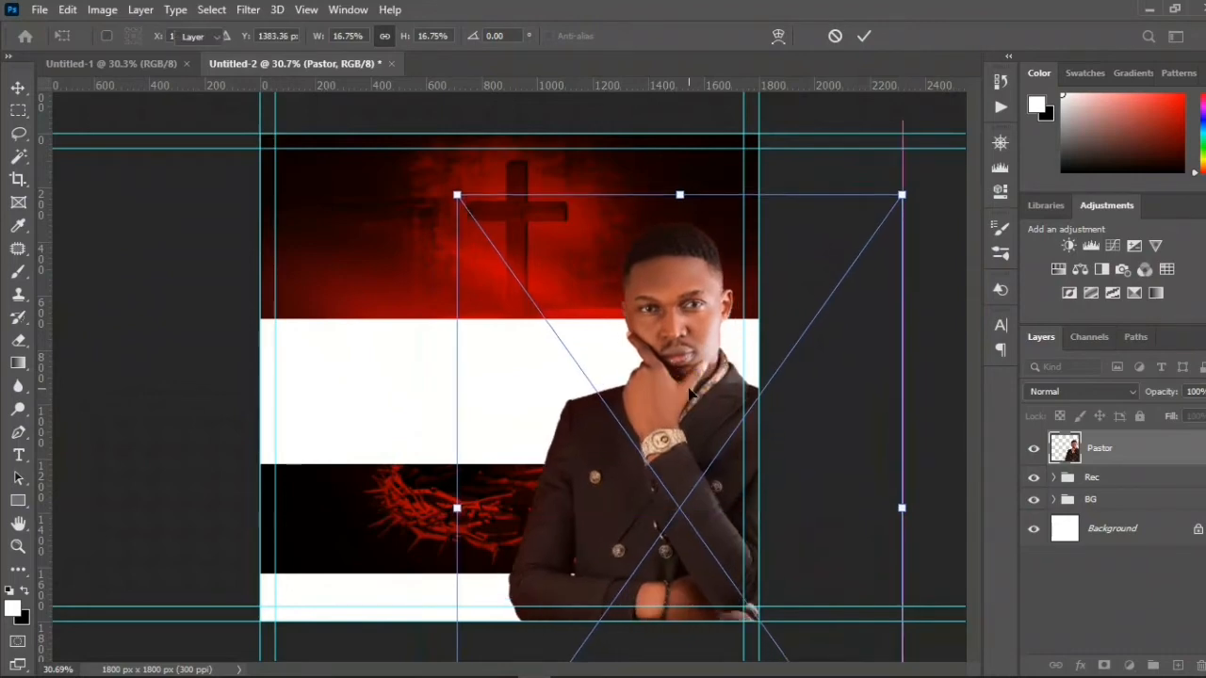
key("Return")
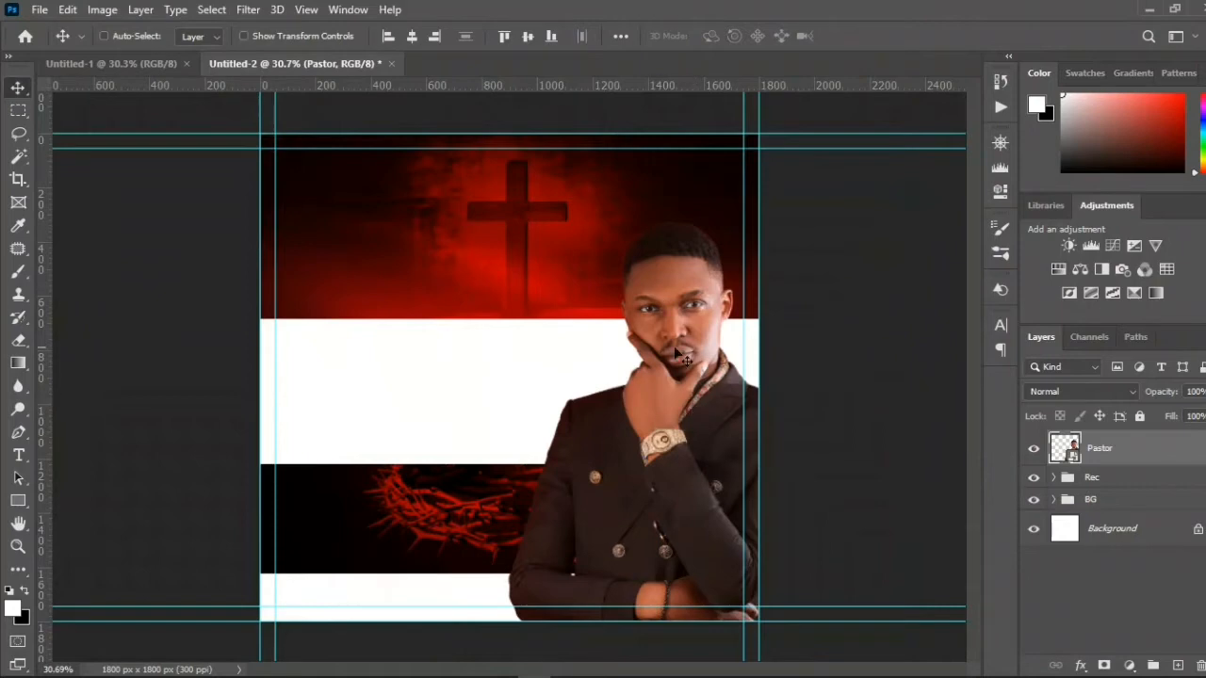
- Add a Black & White adjustment clipped to the Pastor layer with Reds set to 15
left_click(1131, 663)
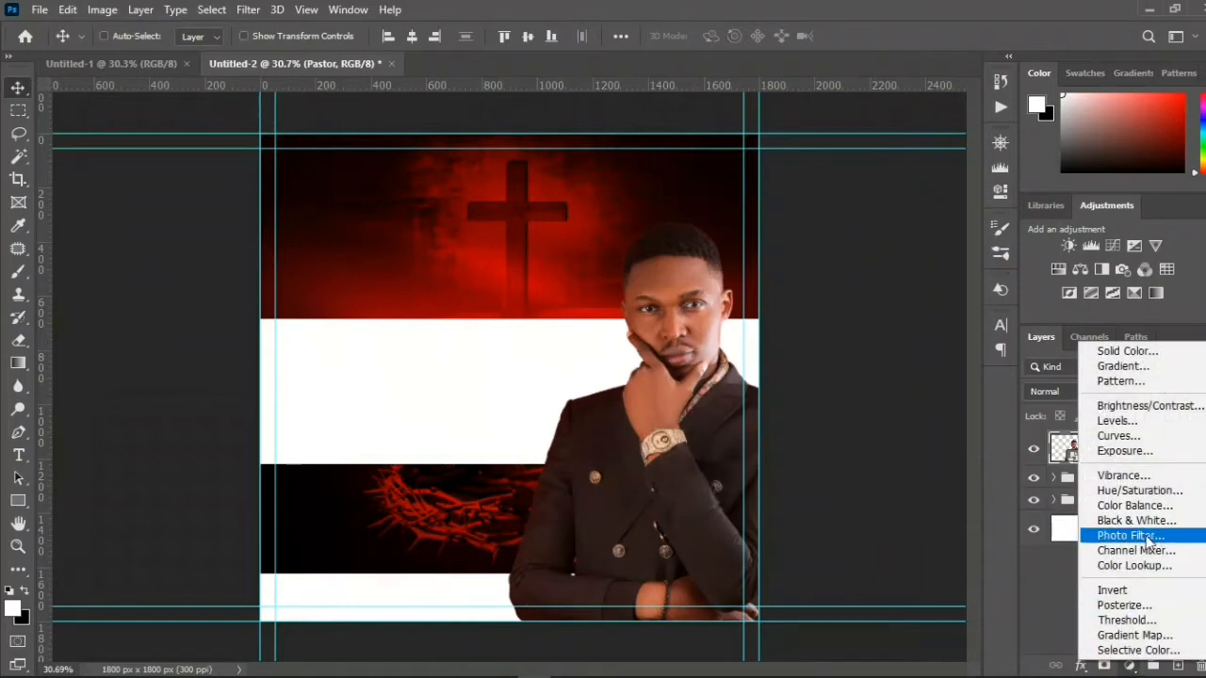
left_click(1152, 523)
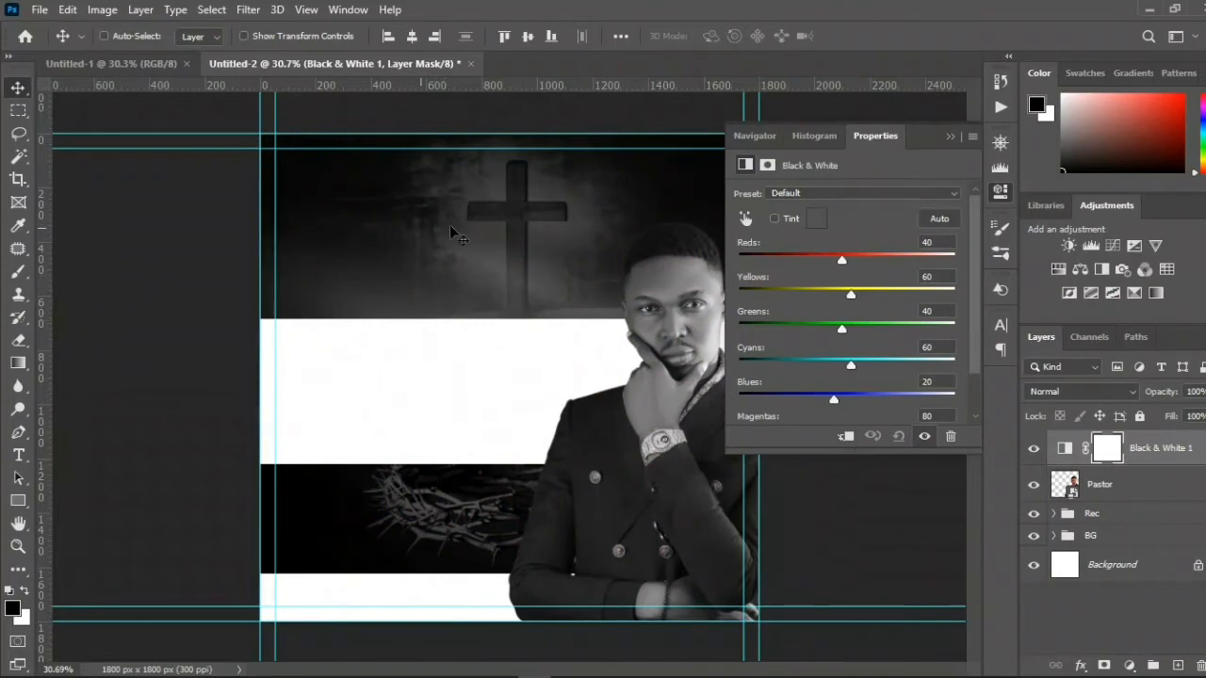
left_click(845, 436)
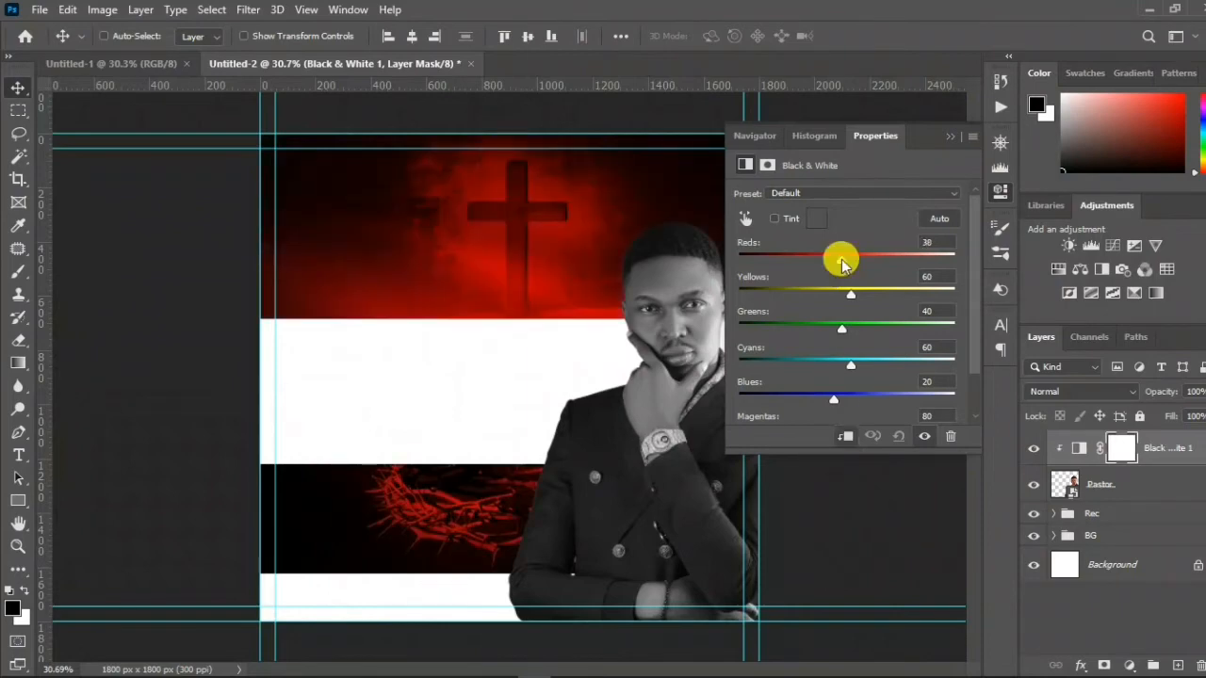
left_click_drag(841, 260, 833, 265)
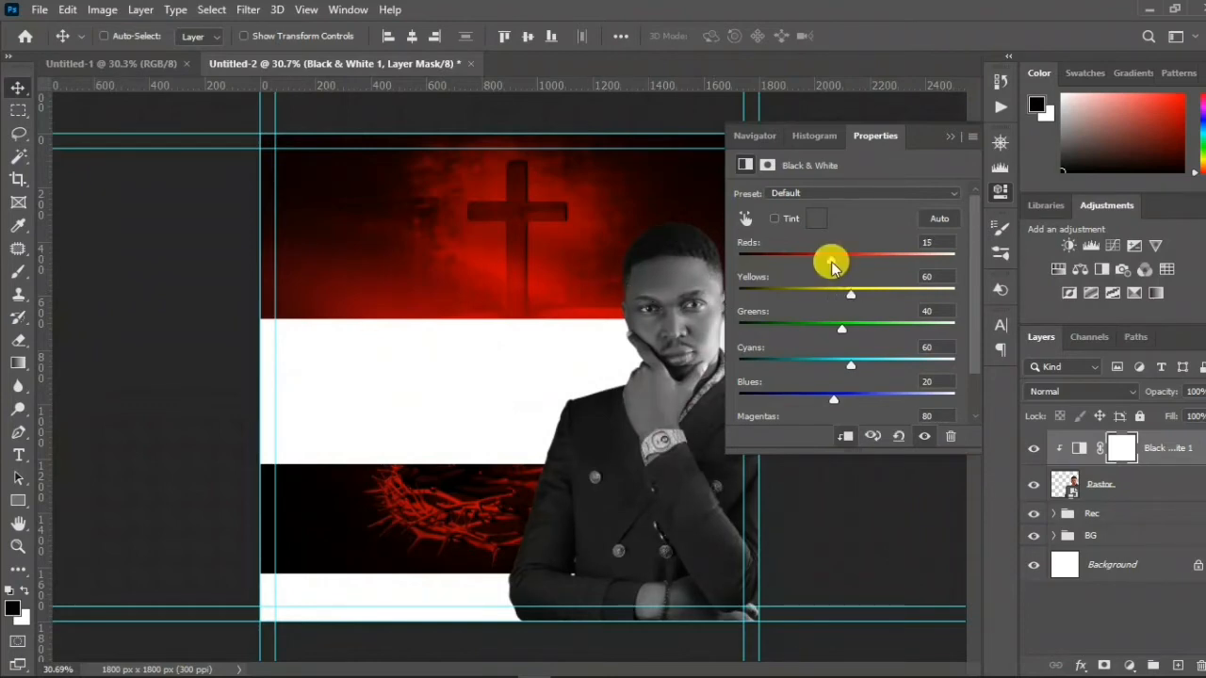
left_click_drag(830, 266, 831, 267)
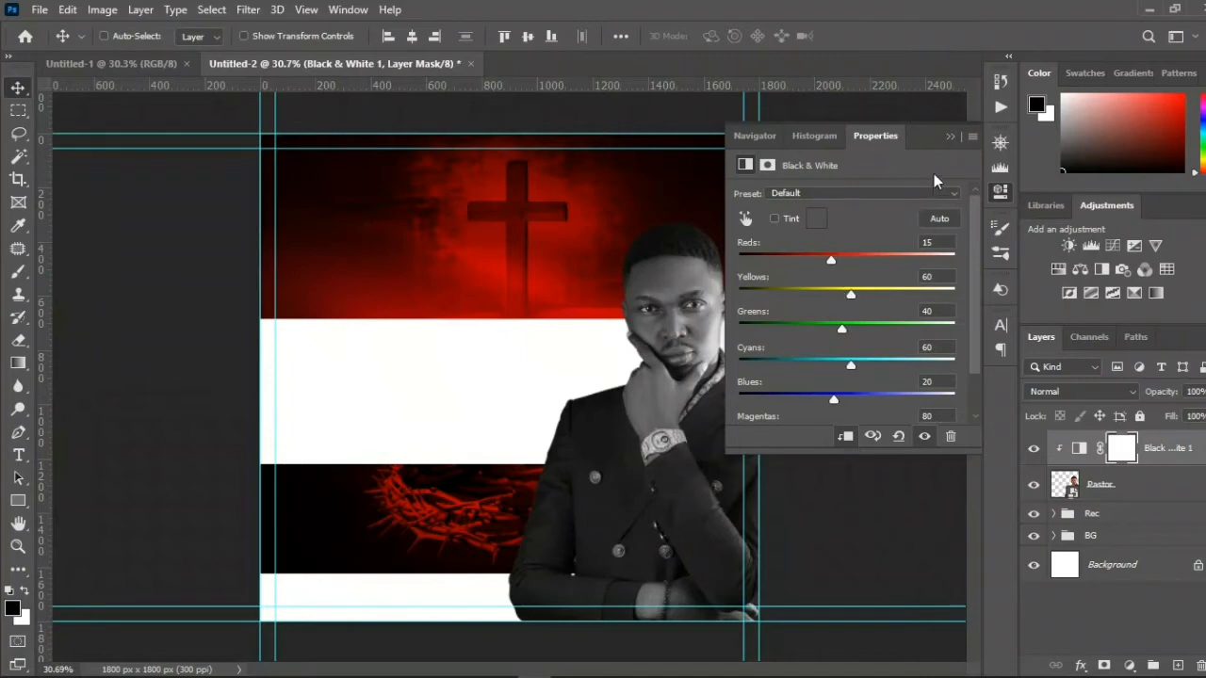
left_click(951, 136)
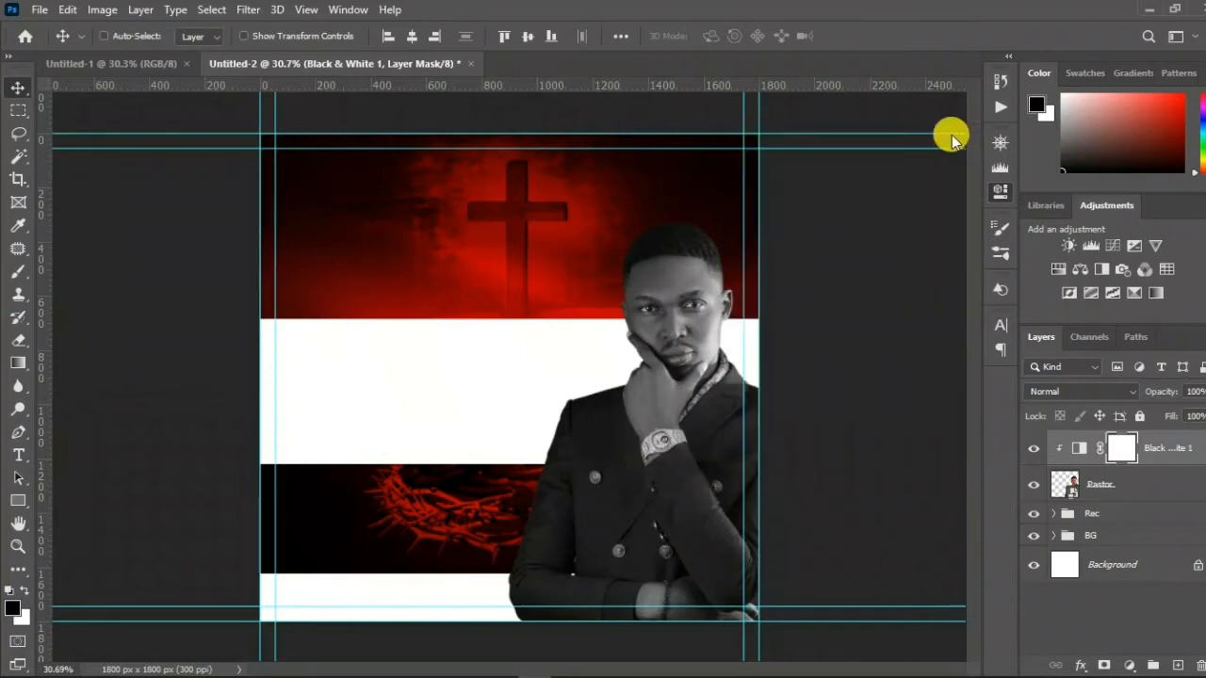
- Start the Camera Raw Filter on the Pastor layer and raise Clarity to +100
left_click(1118, 485)
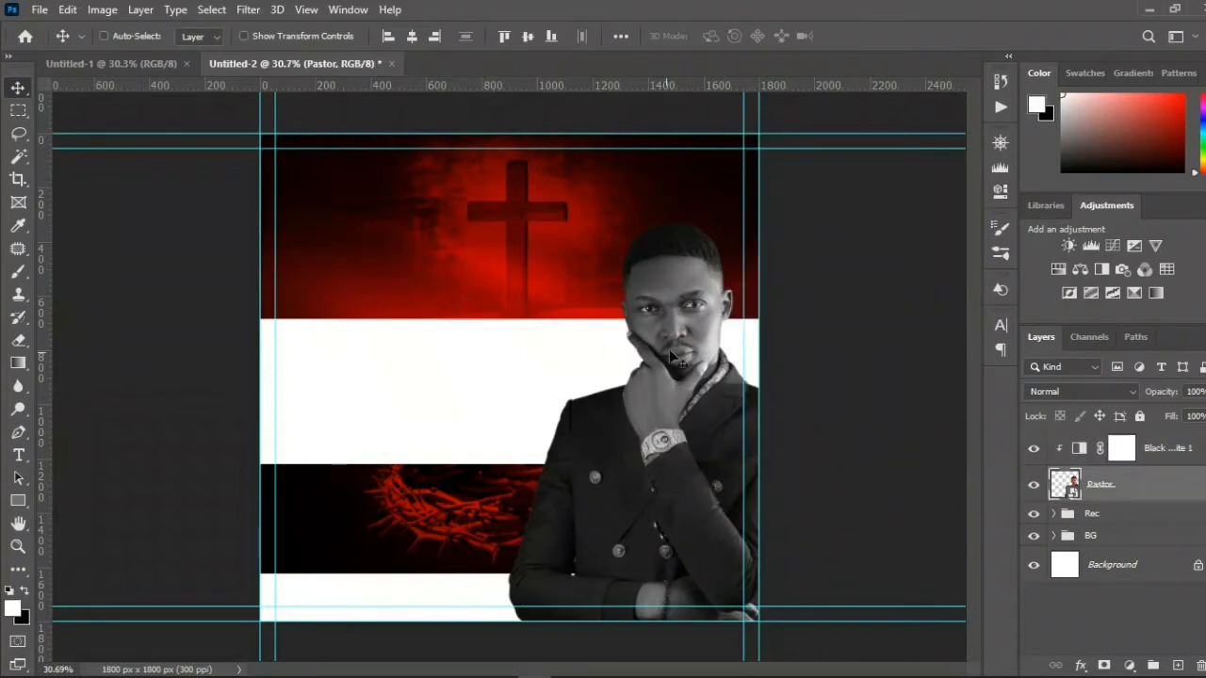
left_click(248, 9)
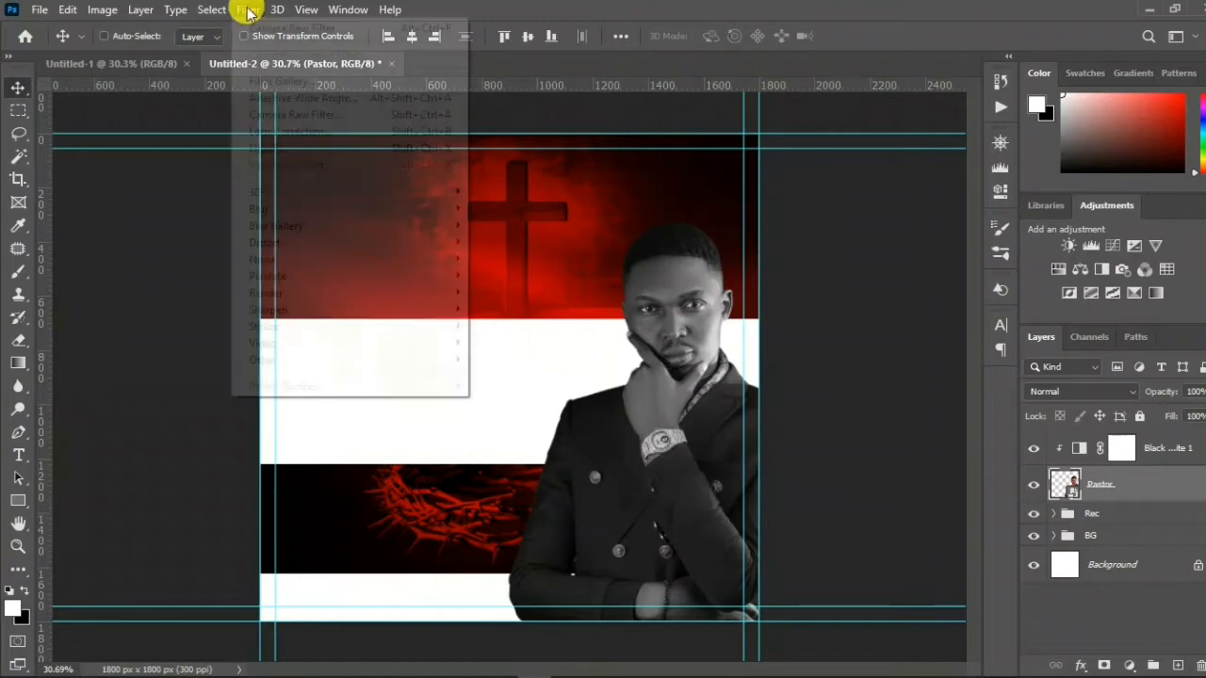
left_click(332, 115)
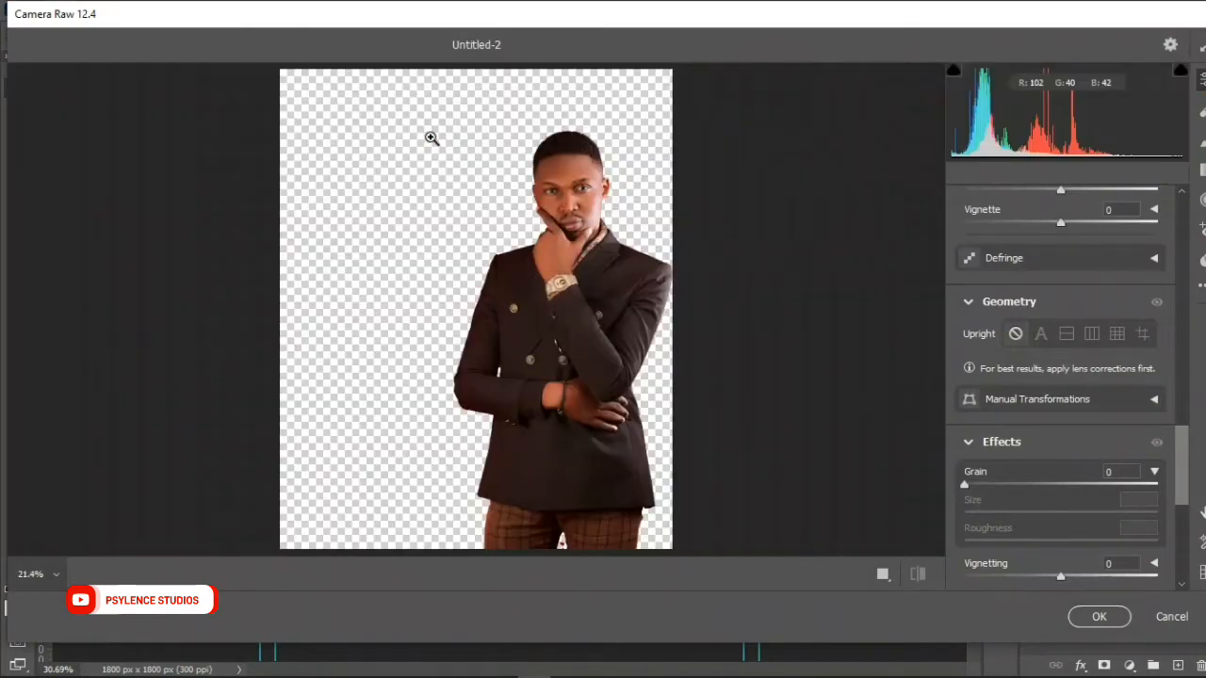
scroll(1030, 295, "up", 1)
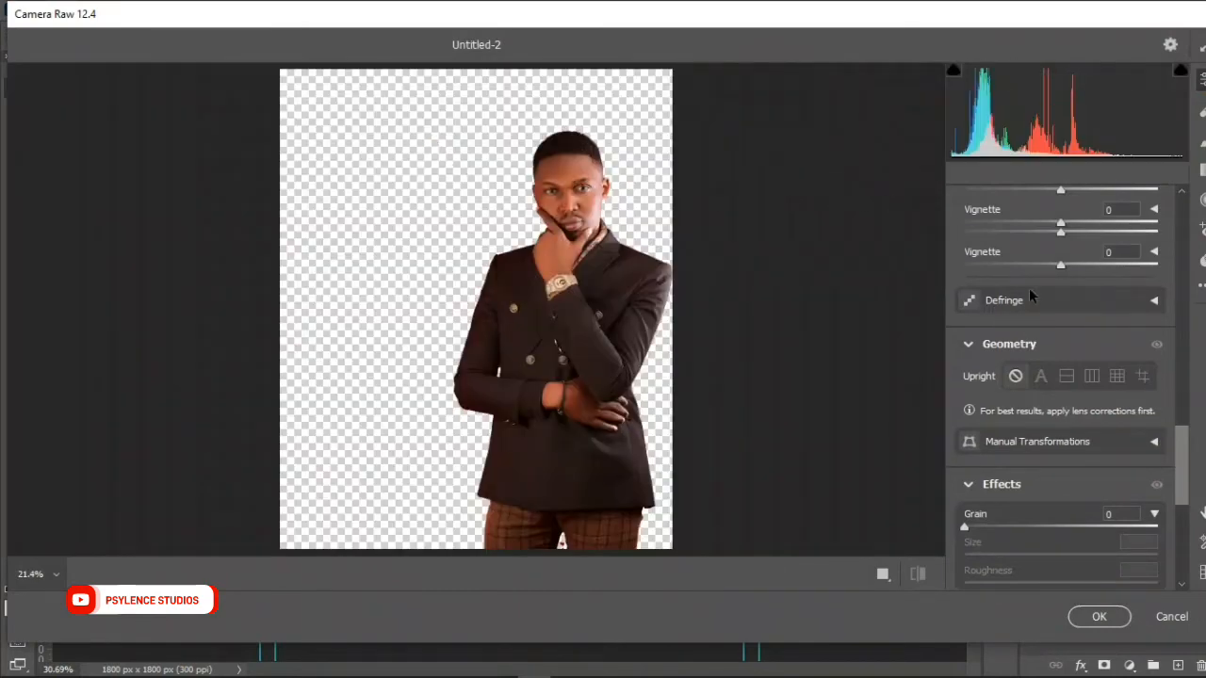
scroll(1029, 294, "up", 10)
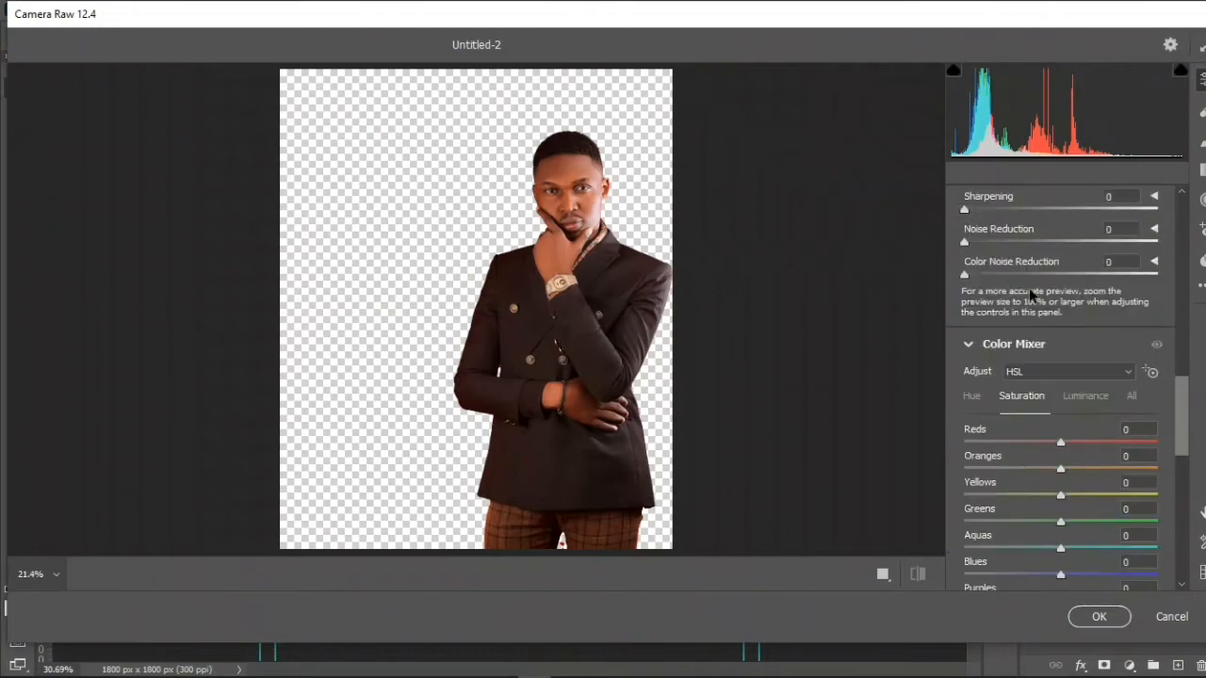
scroll(1030, 293, "up", 6)
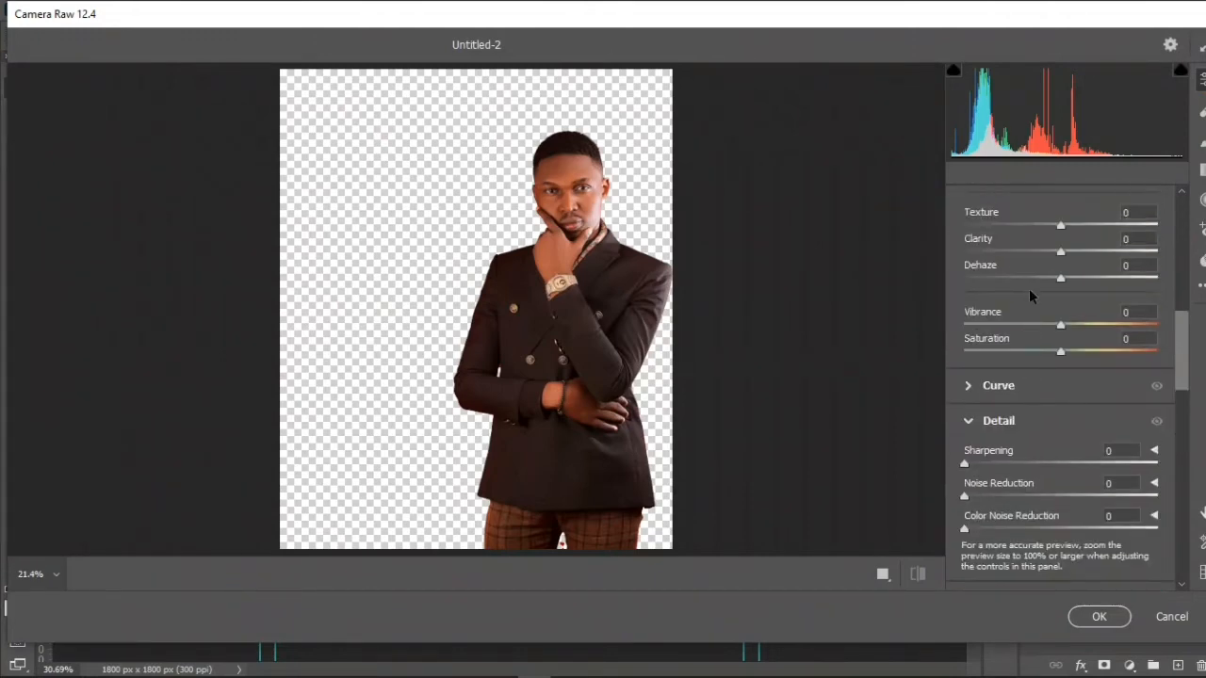
scroll(1030, 296, "up", 3)
left_click(970, 370)
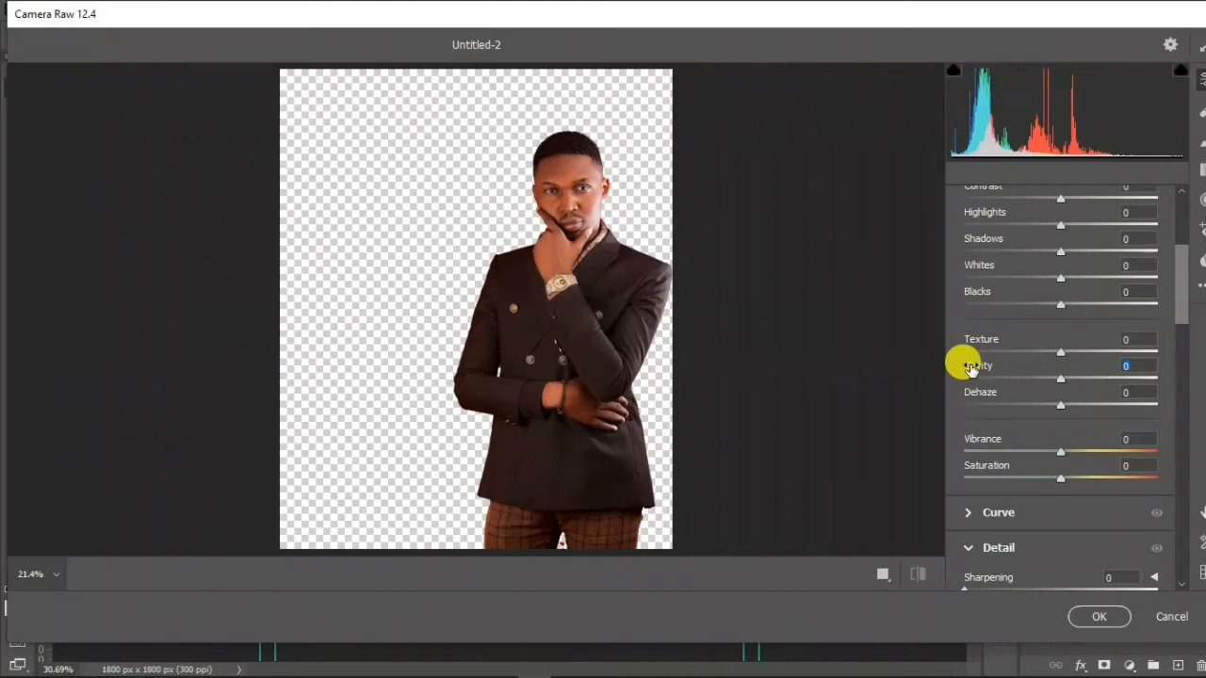
left_click_drag(970, 370, 1131, 355)
- Set Contrast to +11, compare the before and after views, and apply the Camera Raw Filter
scroll(1029, 358, "up", 5)
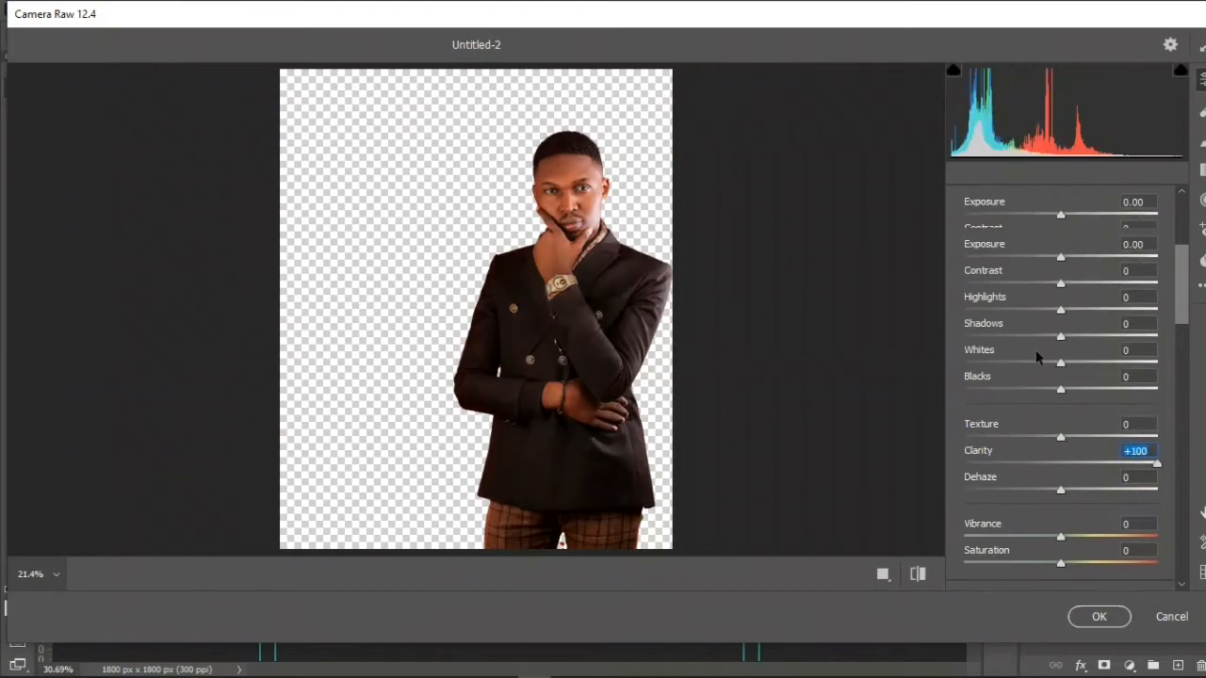
left_click_drag(982, 429, 999, 429)
left_click(883, 574)
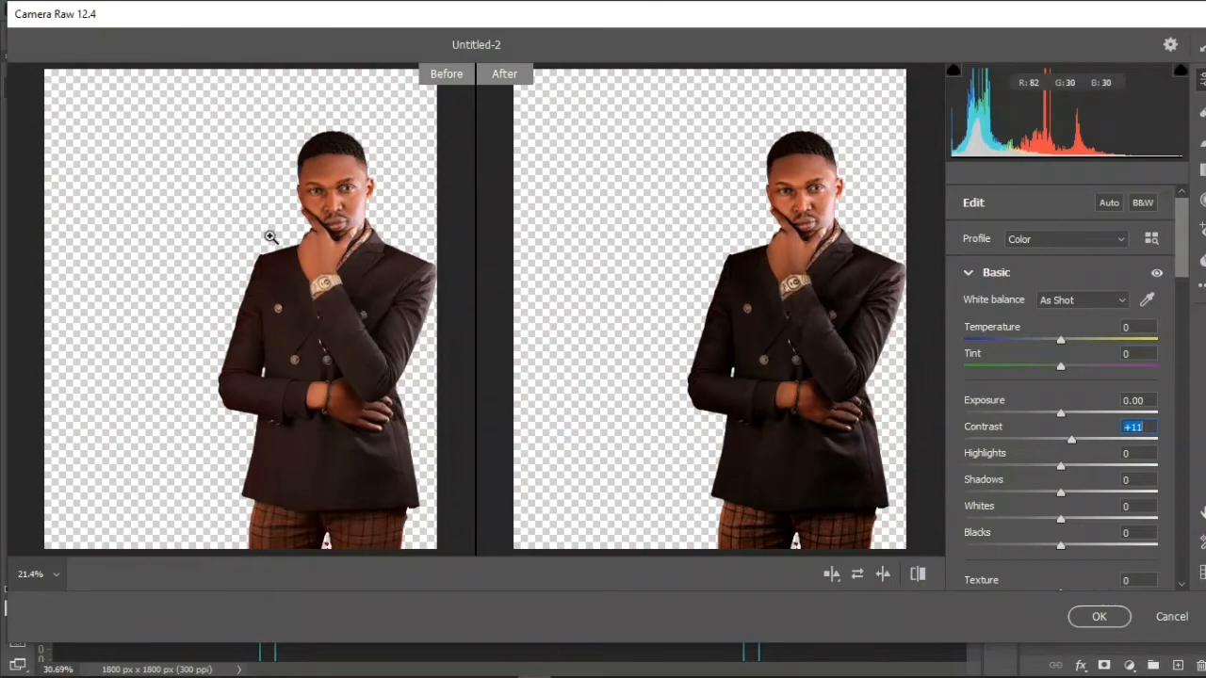
left_click(1092, 614)
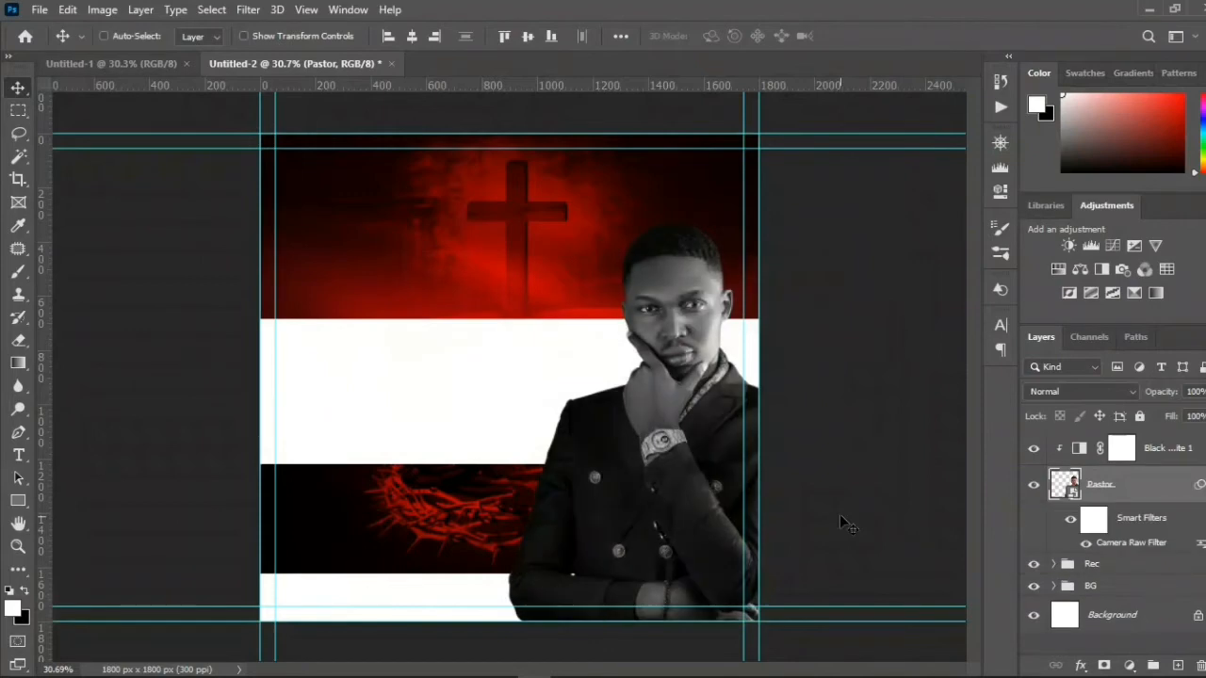
- Examine the pastor's face up close with the smart filters off and on, and collapse the layer's filter list
scroll(660, 388, "up", 3)
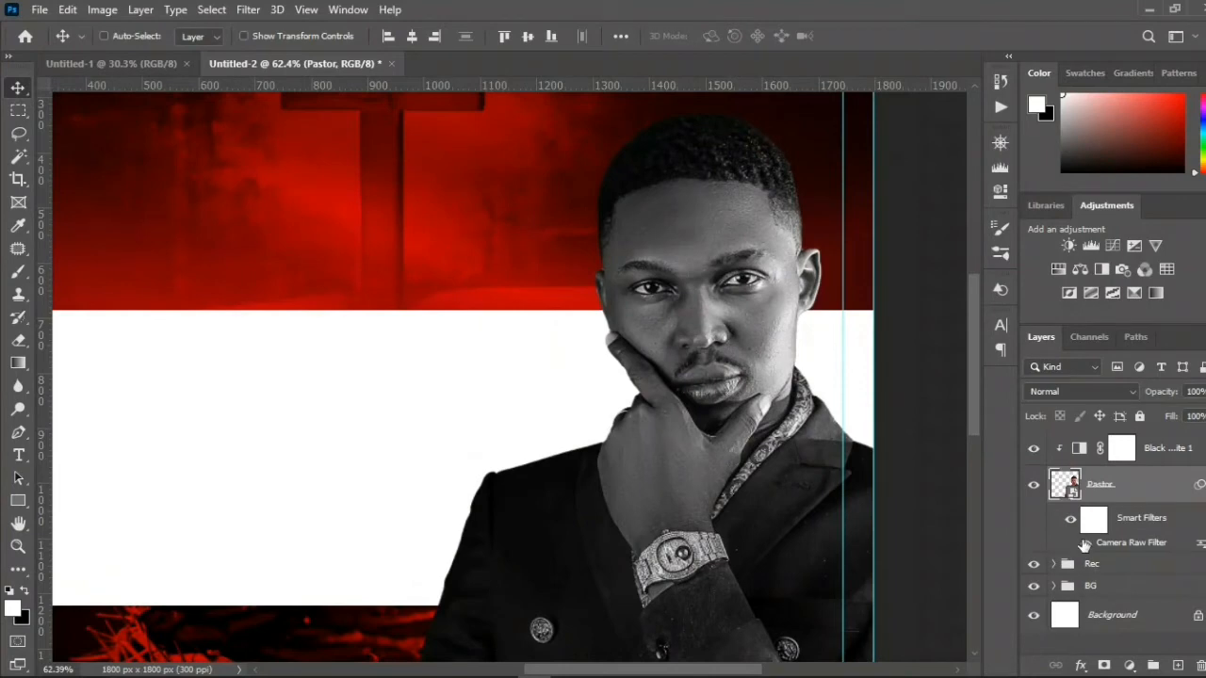
left_click(1067, 519)
left_click(1067, 521)
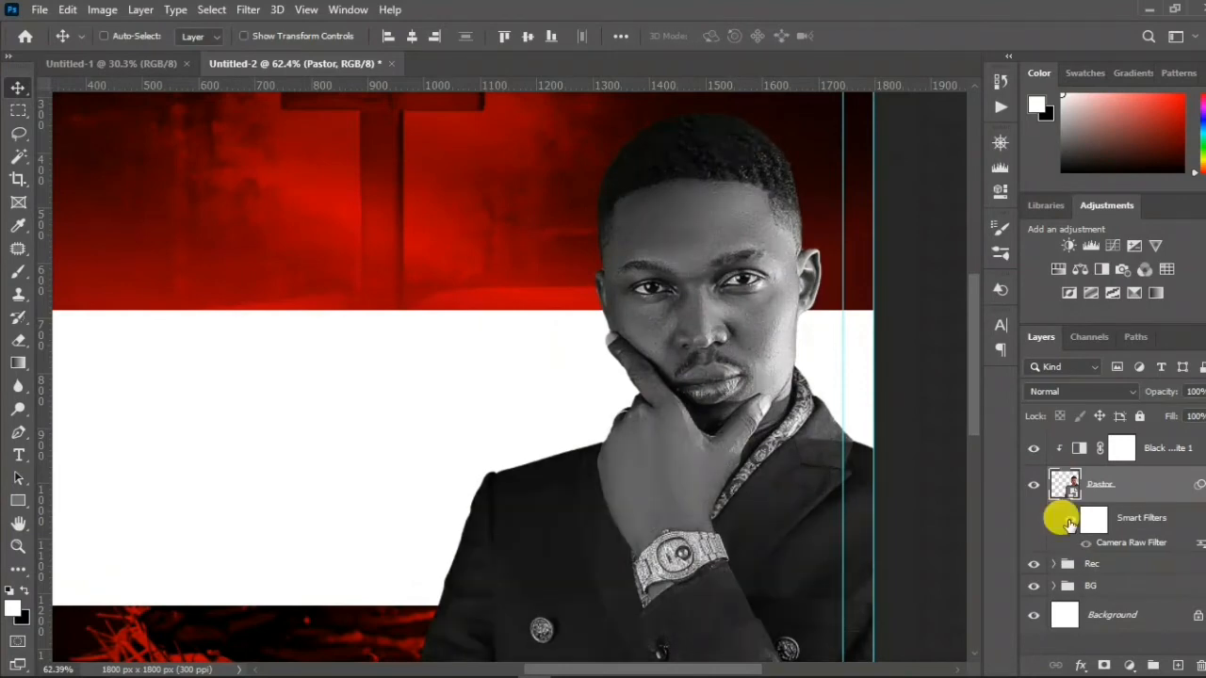
left_click(1067, 521)
left_click(1068, 522)
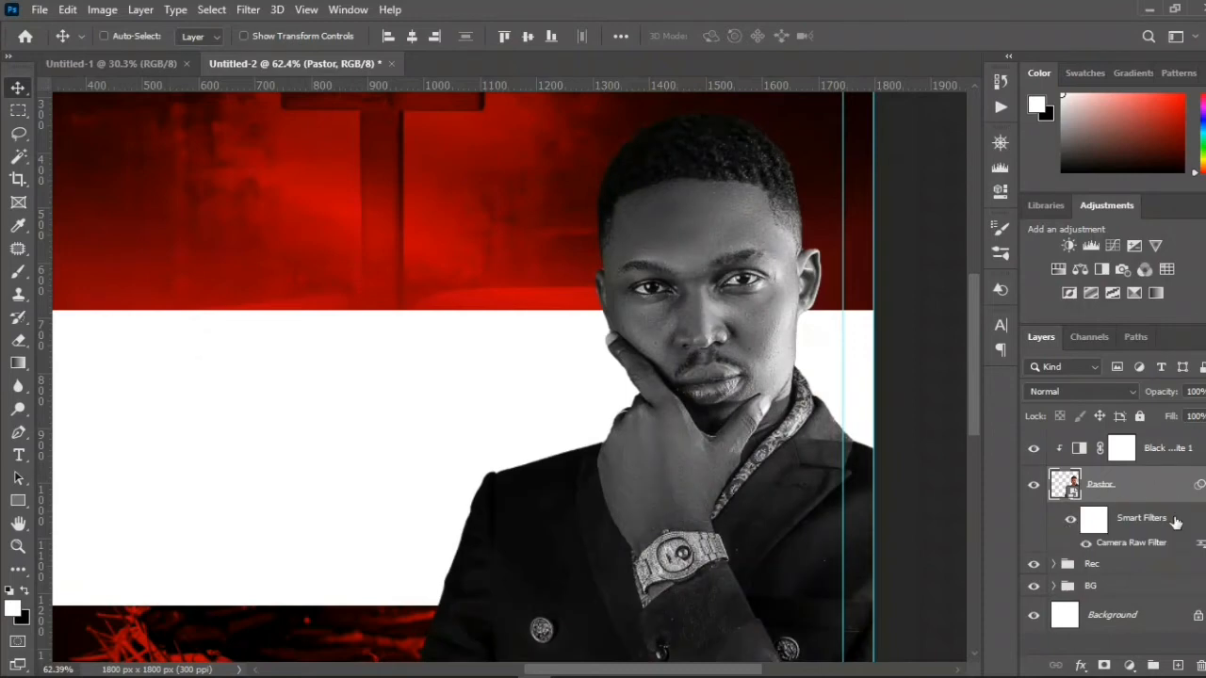
left_click(1198, 484)
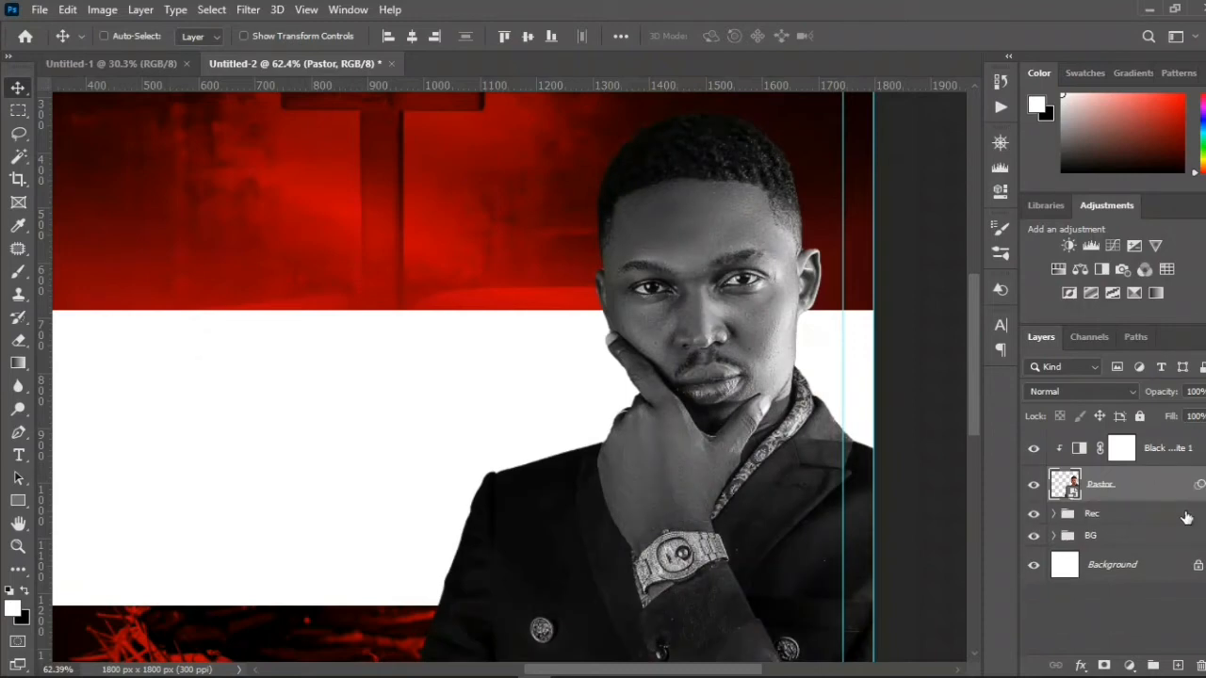
left_click(1121, 451, "shift")
left_click(1120, 450, "shift")
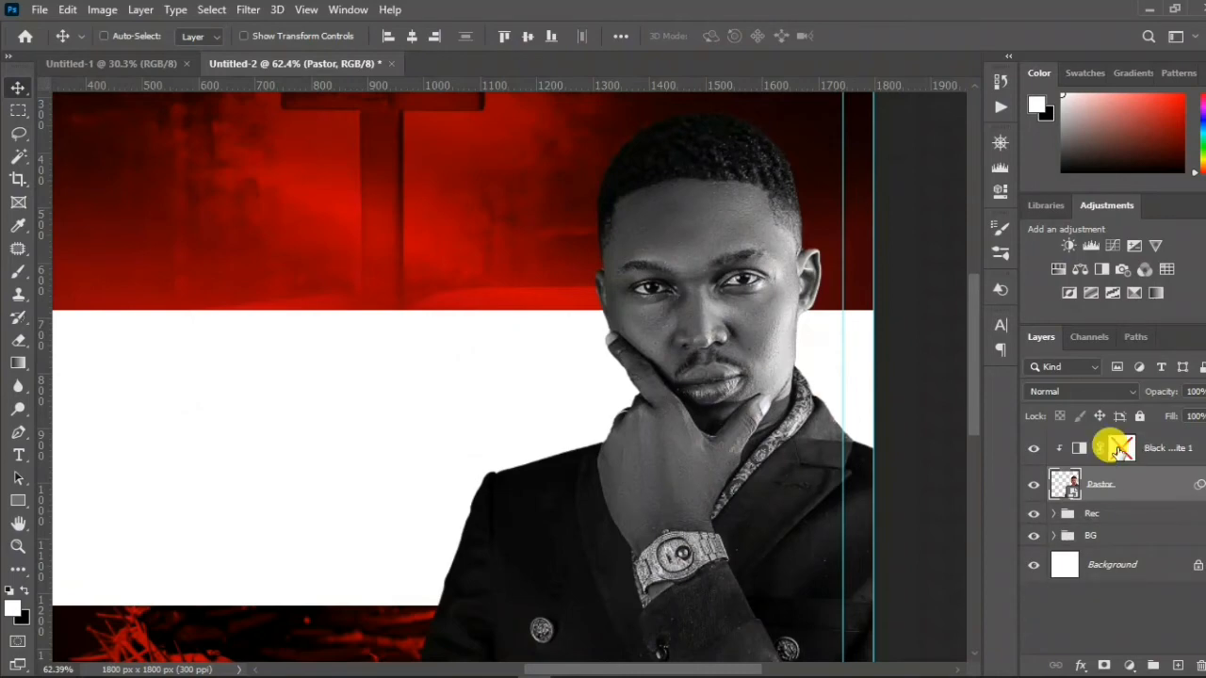
left_click(1118, 451, "shift")
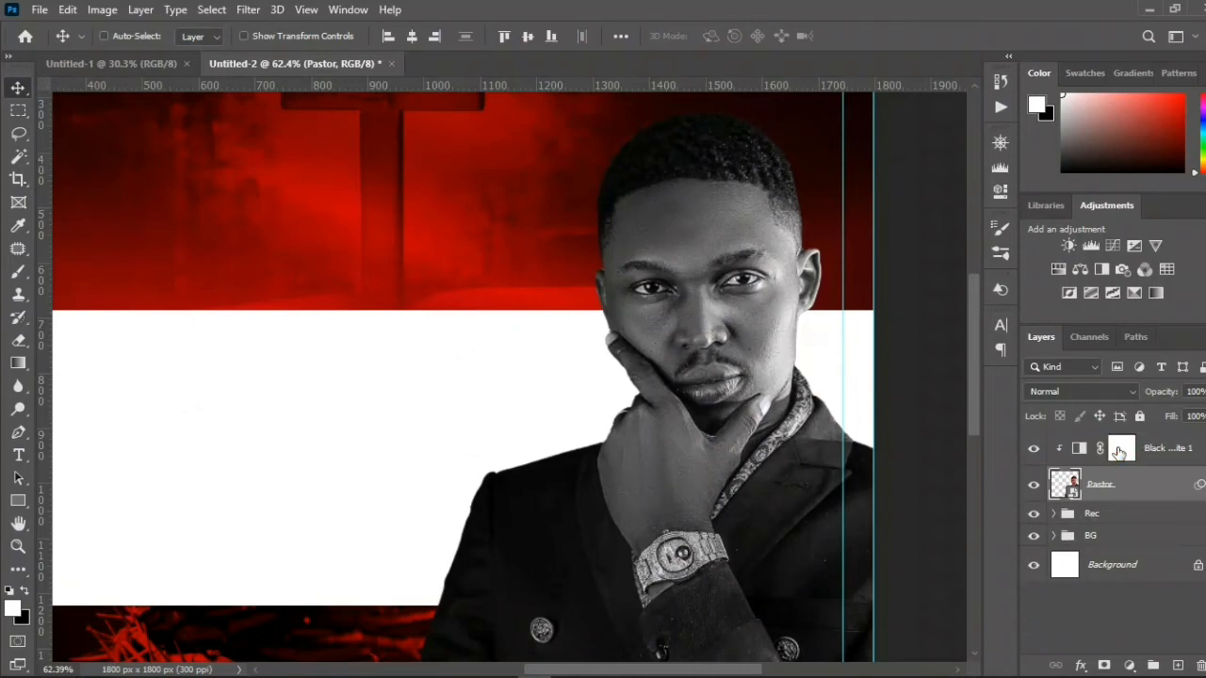
- Group the Pastor layer together with its clipped Black & White adjustment
left_click(1174, 453, "ctrl")
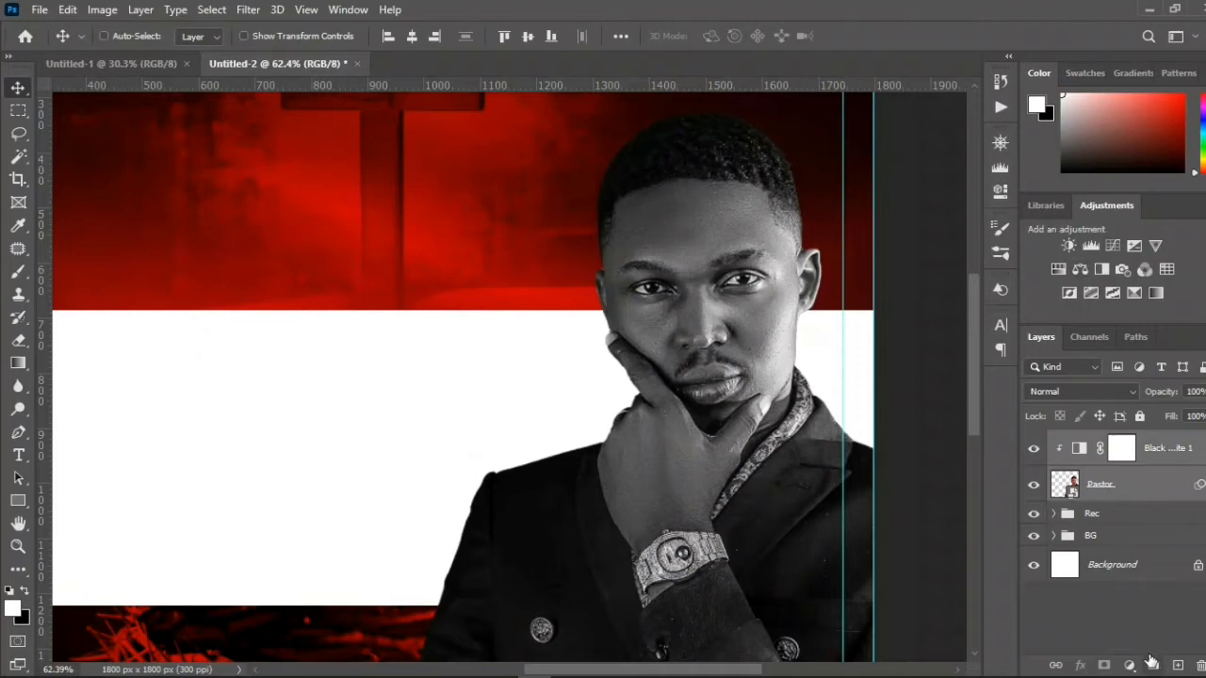
left_click(1152, 664)
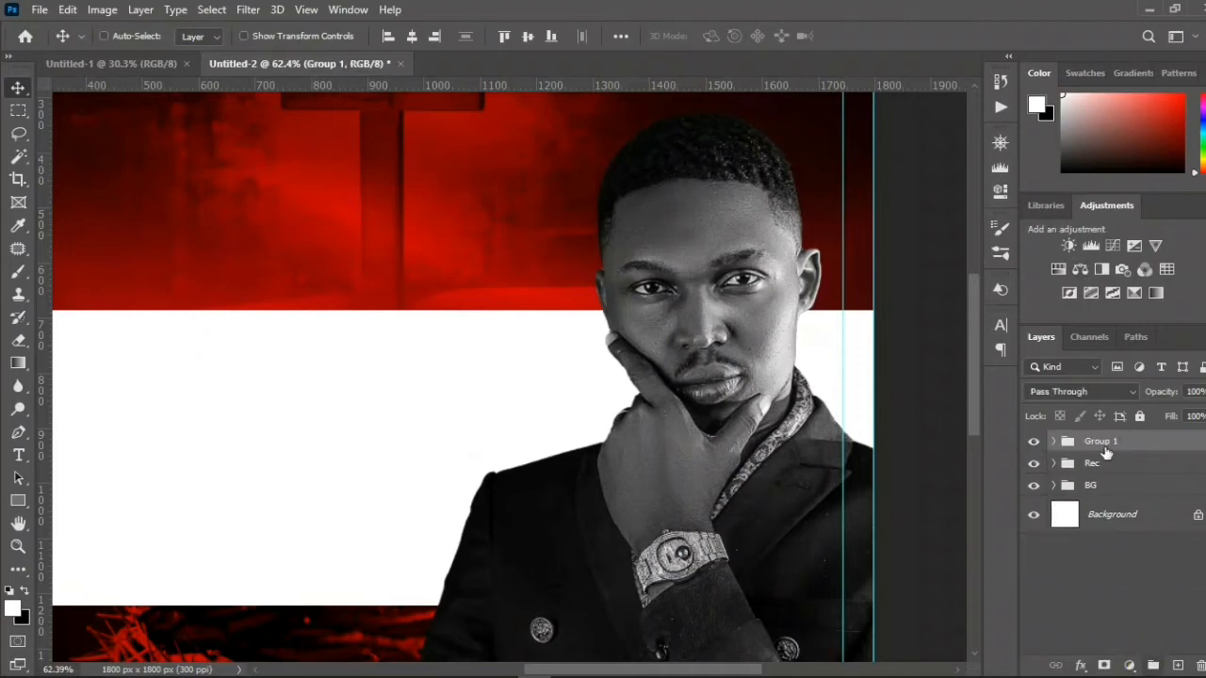
- Rename the new group holding the portrait and its adjustment as Pastor
double_click(1101, 441)
type("Pastor")
key("Return")
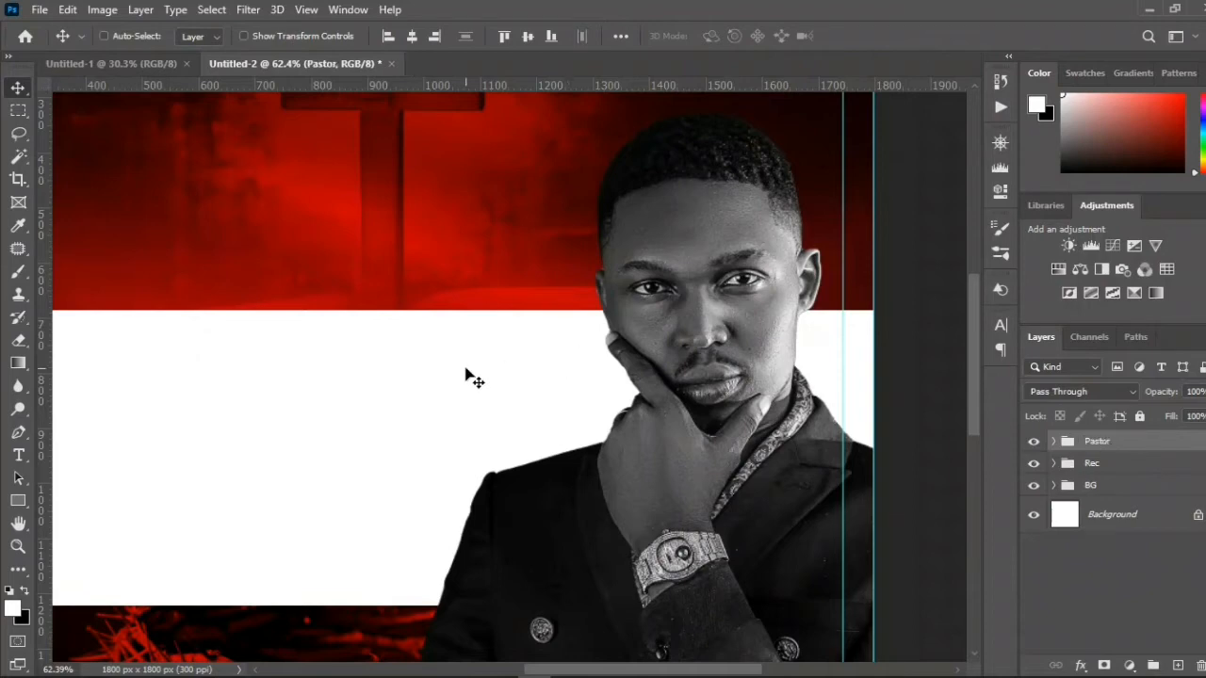
- Place the Church Logo(Sample) image from the flyer files folder, scaled to about 15.64%, horizontally centered near the flyer's upper edge
scroll(465, 369, "down", 6)
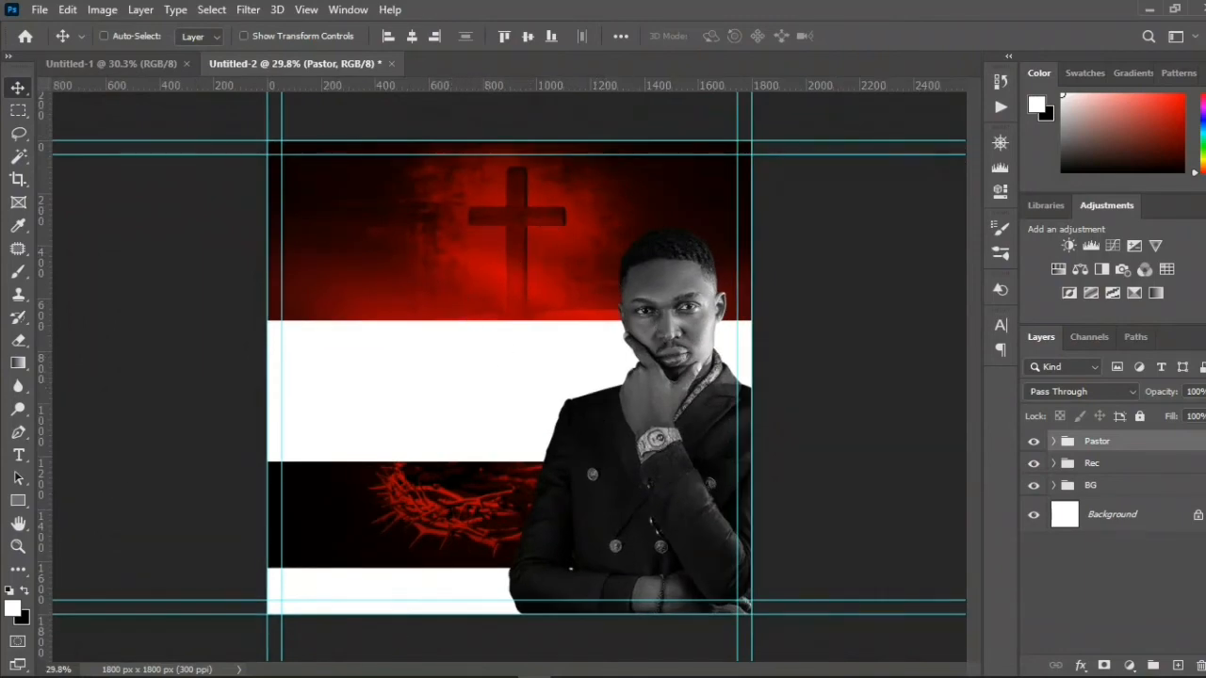
left_click(167, 667)
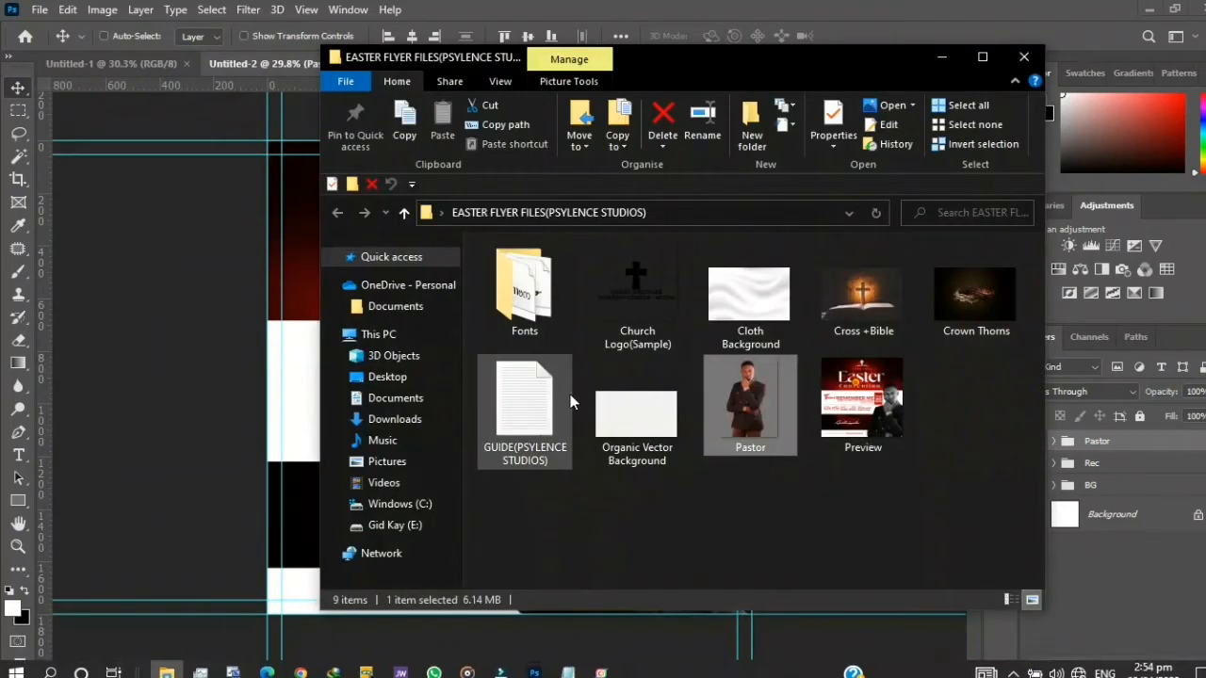
left_click_drag(626, 303, 348, 336)
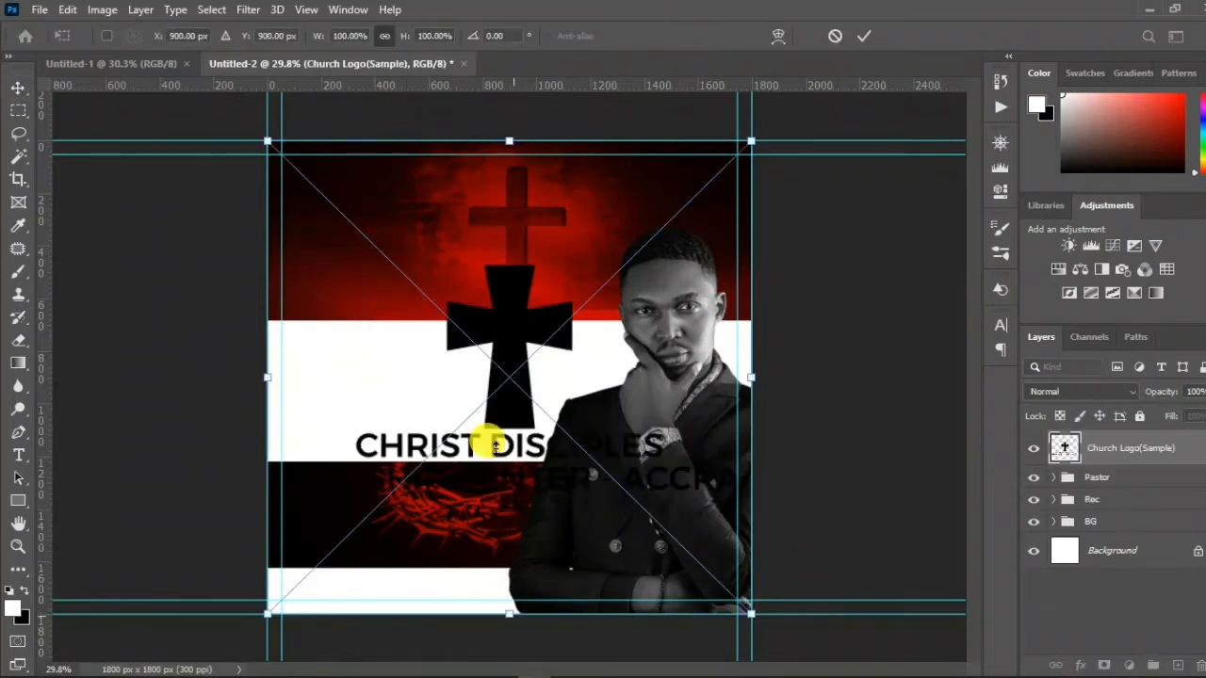
left_click_drag(477, 327, 490, 215)
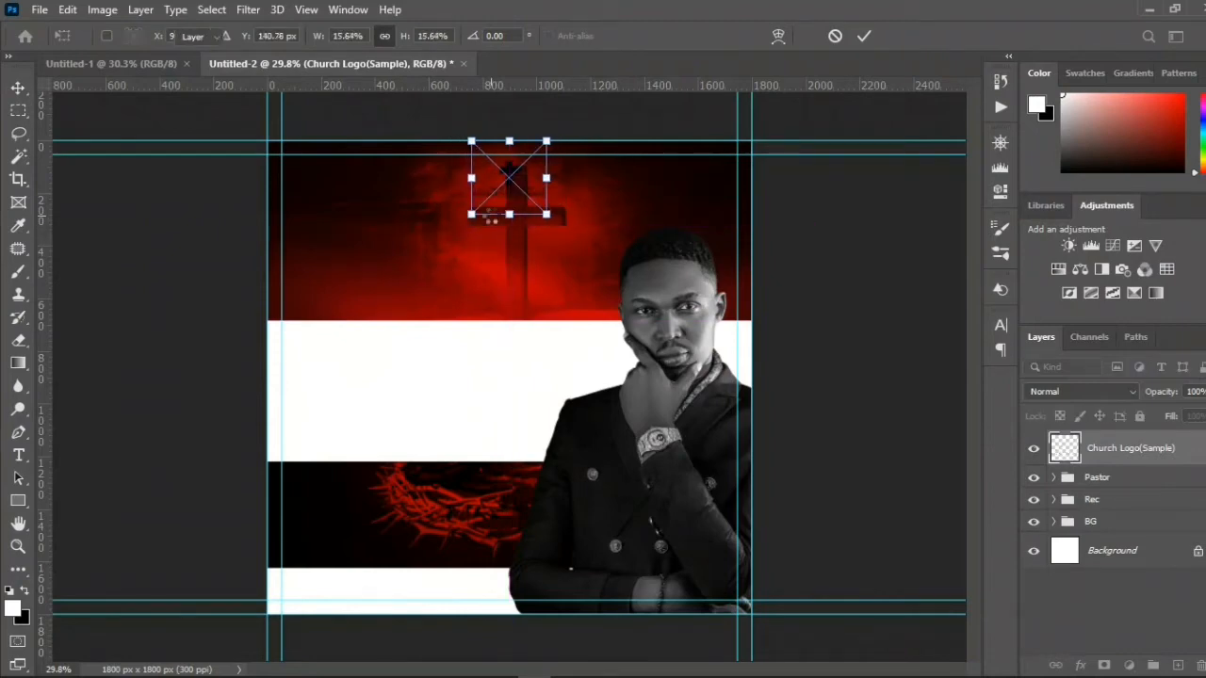
key("Return")
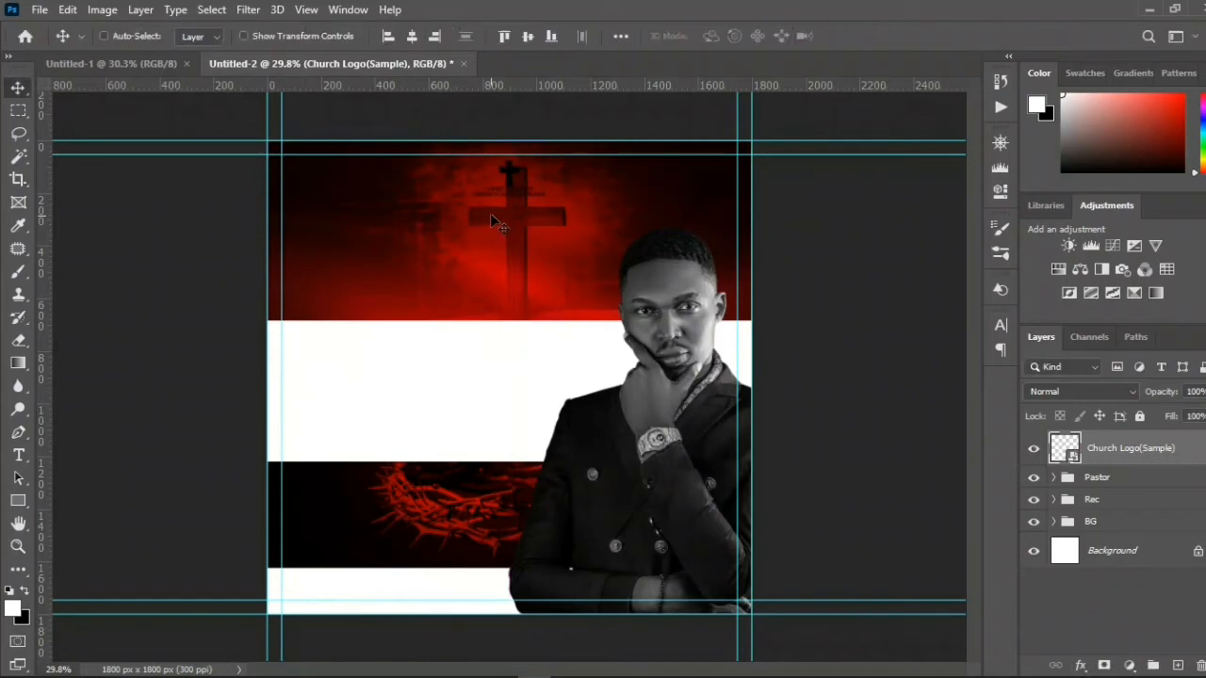
left_click(415, 36)
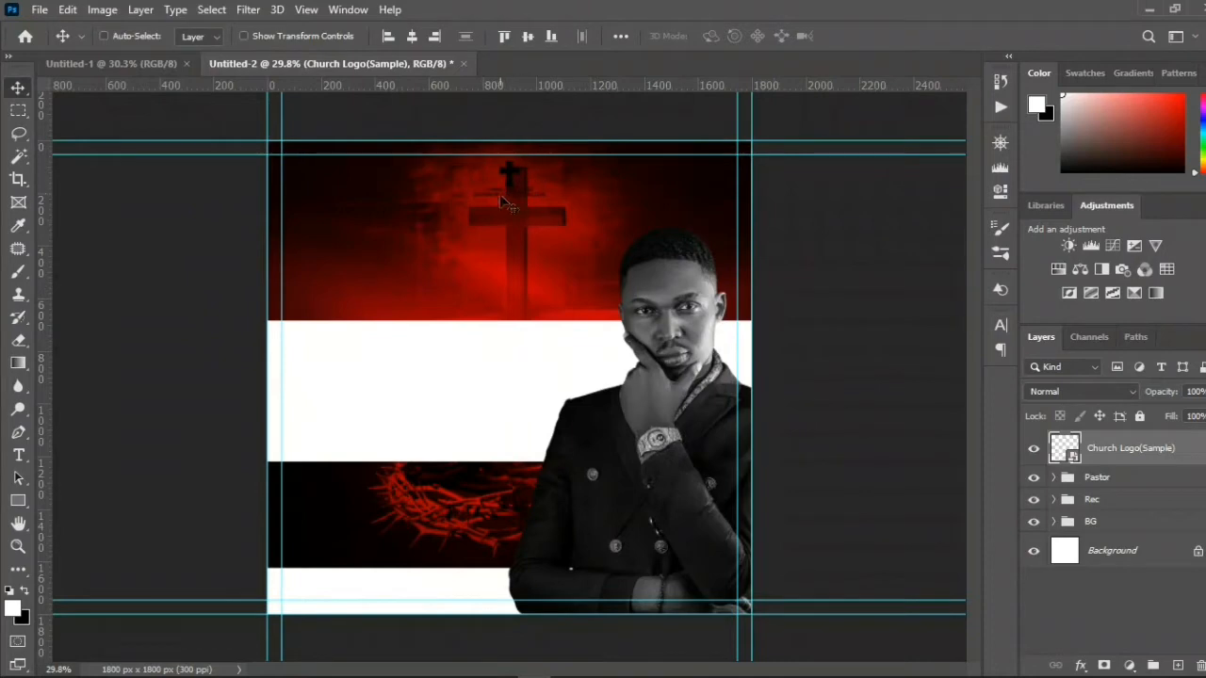
- Apply a white (ffffff) Color Overlay at 100% opacity to the church logo, checking the Notepad guide for the colour
left_click(1081, 665)
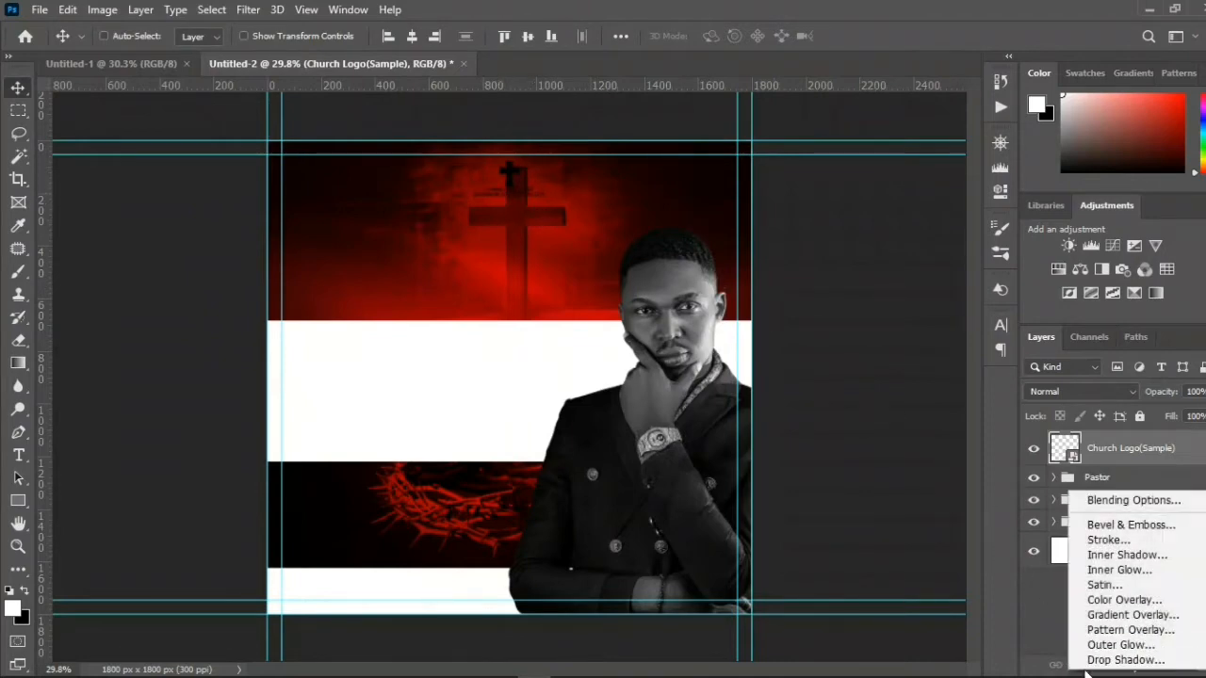
left_click(1115, 600)
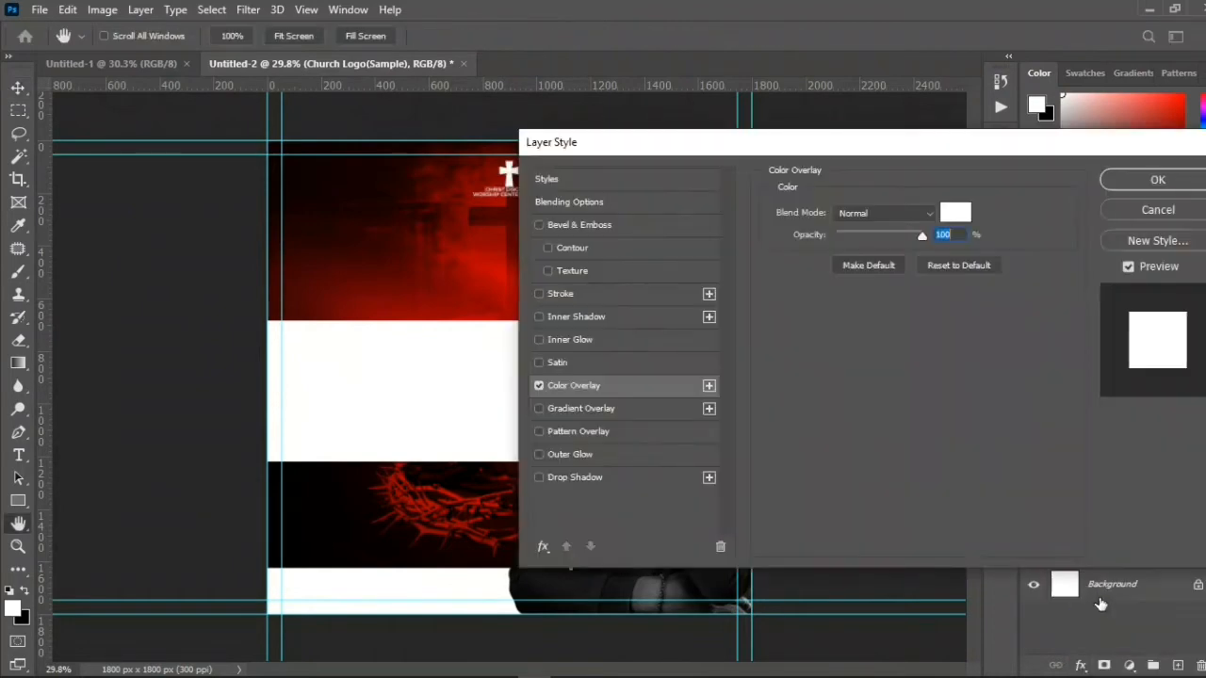
left_click(953, 214)
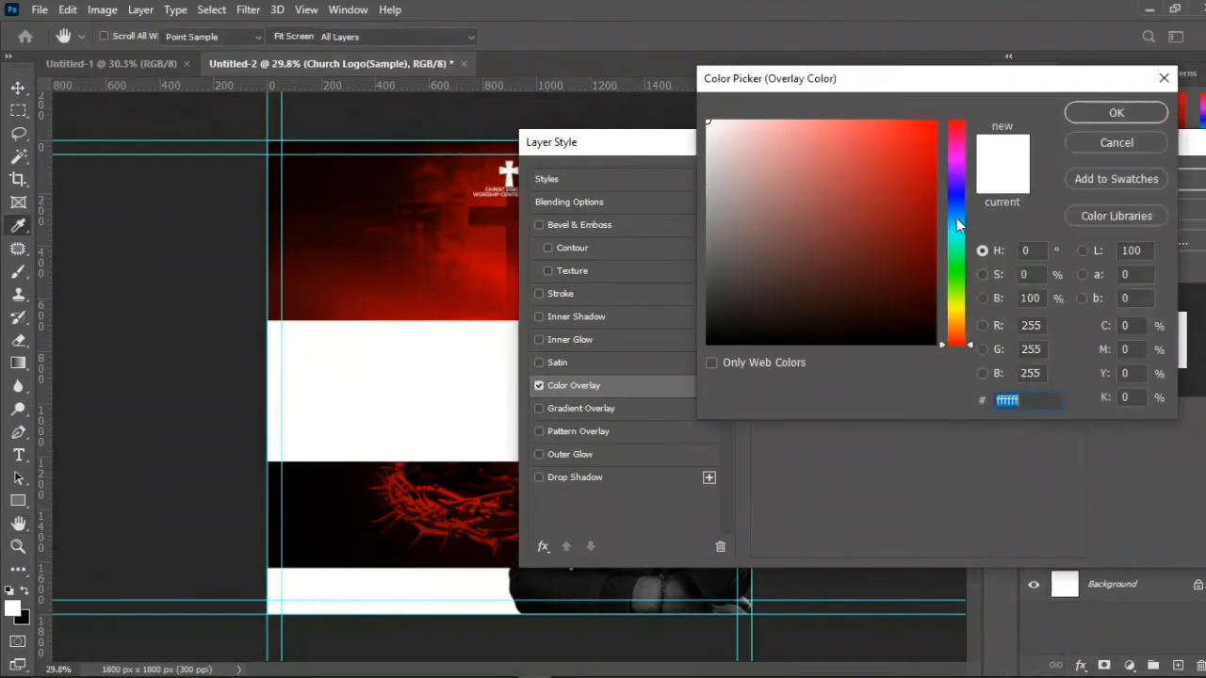
left_click(1112, 113)
left_click(568, 673)
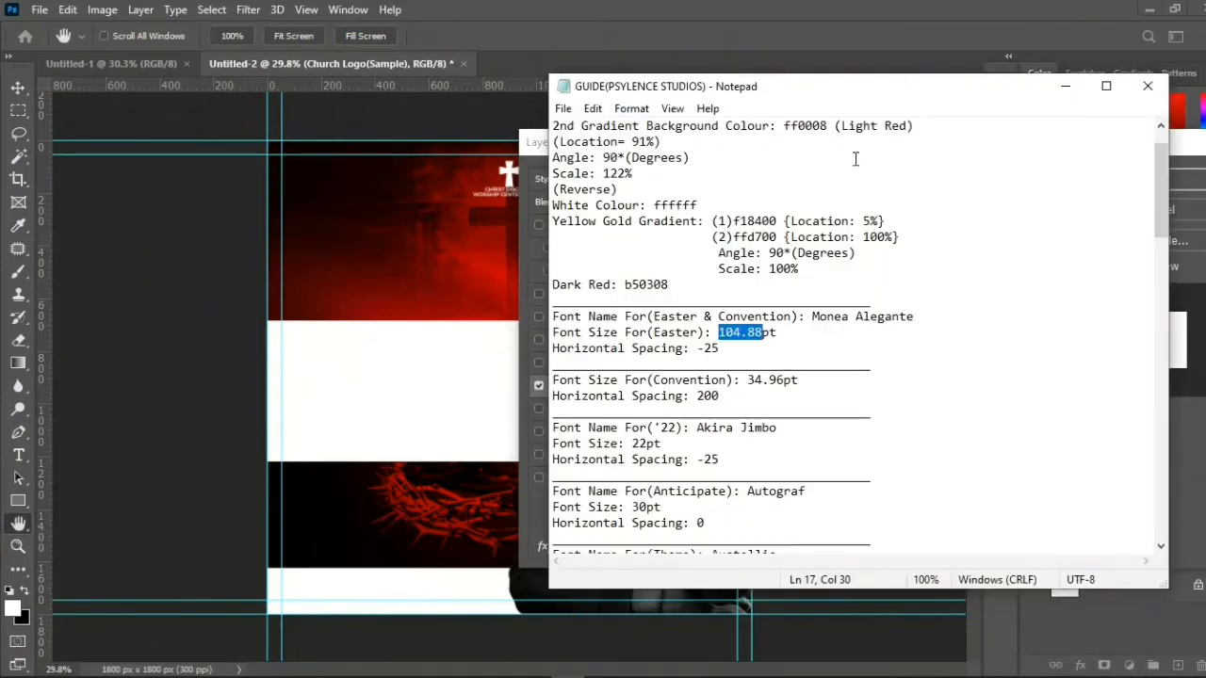
left_click(1066, 86)
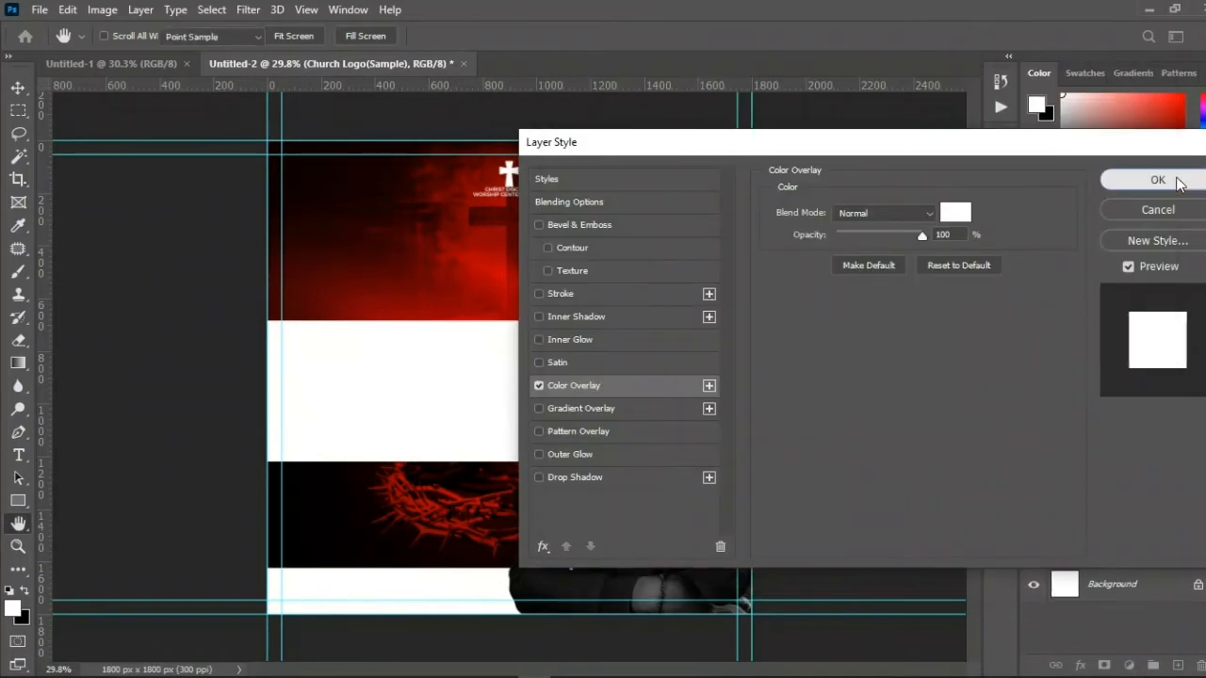
left_click(1177, 184)
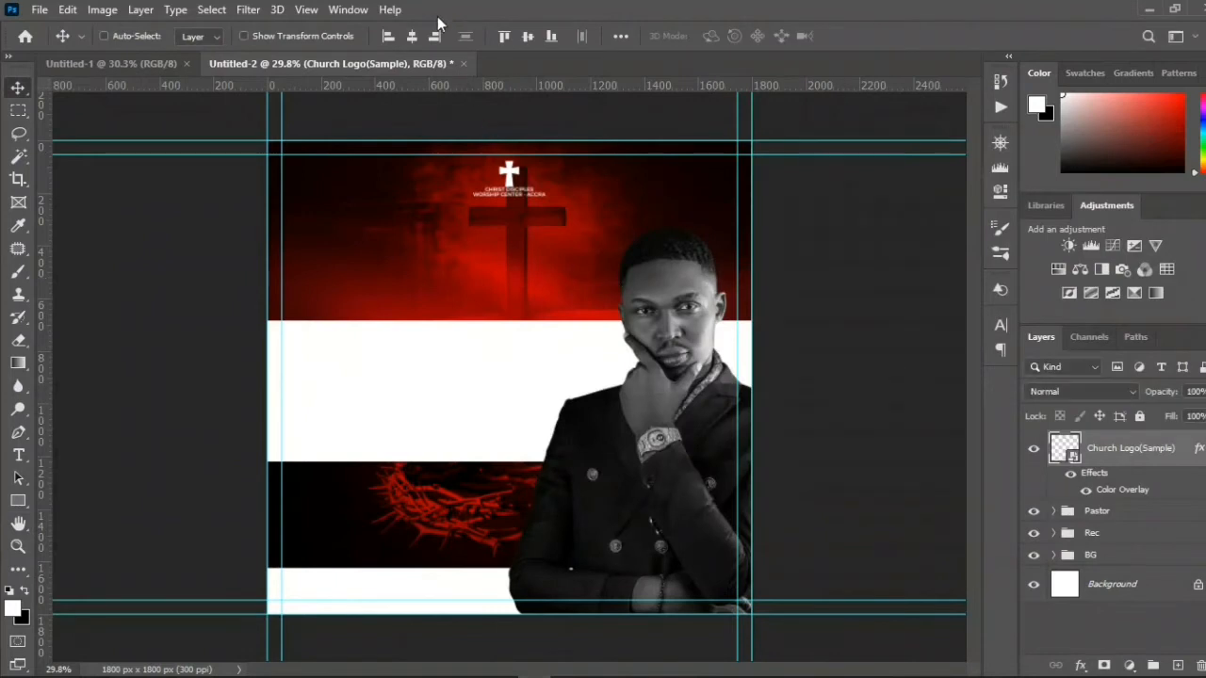
- Align the church logo to the horizontal center, inspect it up close, and collapse its layer effects list
left_click(410, 34)
scroll(517, 213, "up", 5)
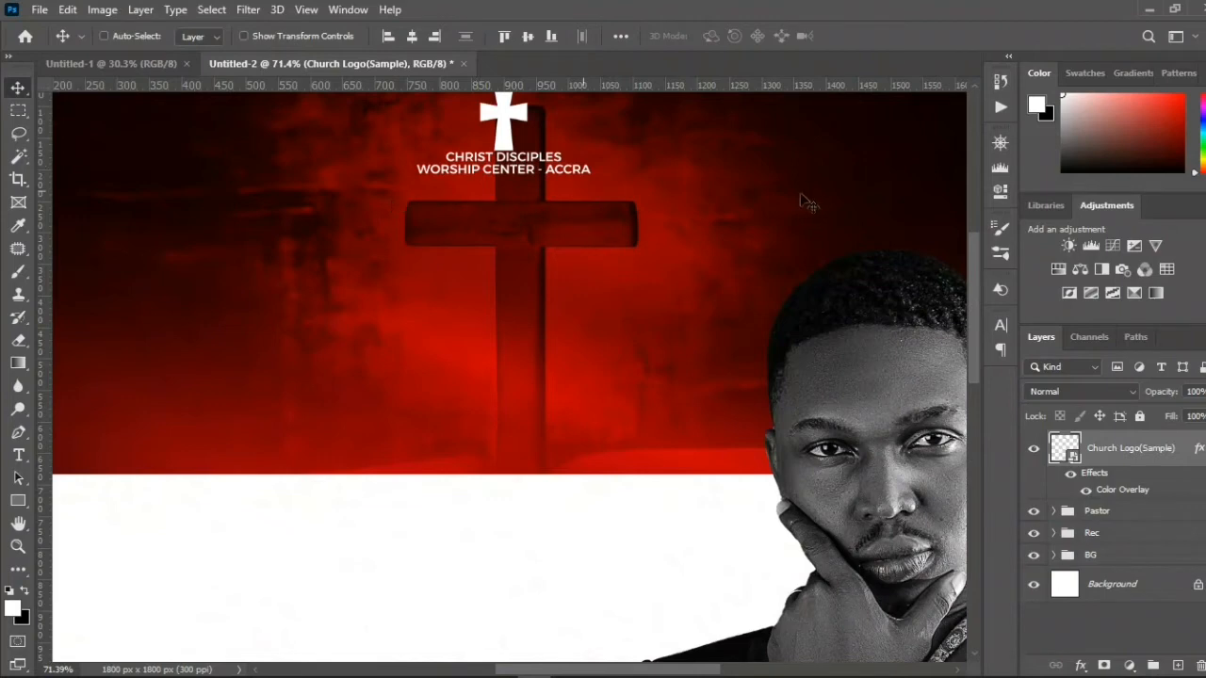
scroll(613, 255, "down", 4)
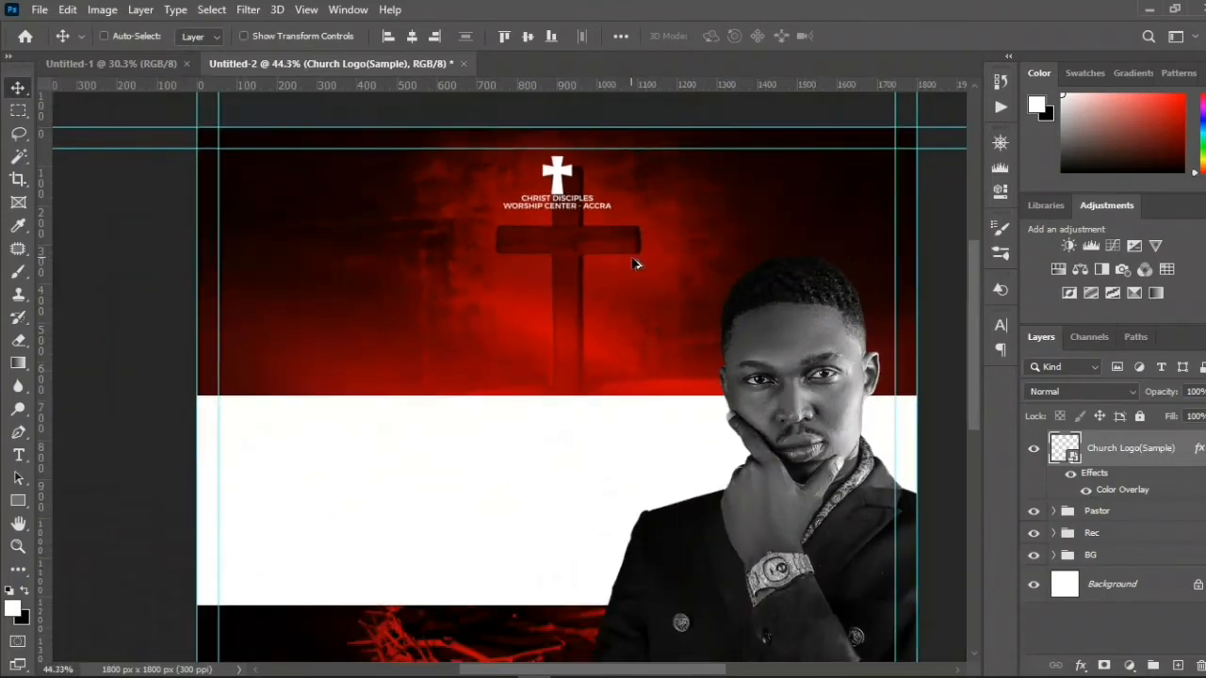
scroll(636, 264, "down", 3)
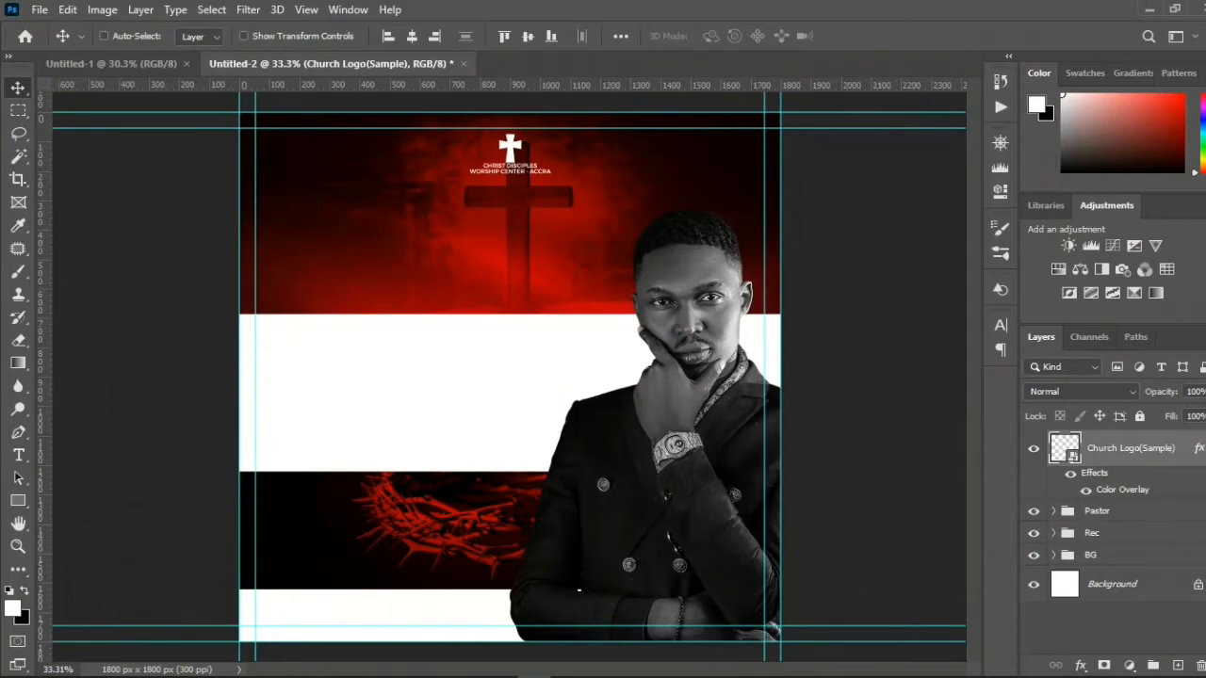
left_click(1203, 454)
left_click(1204, 452)
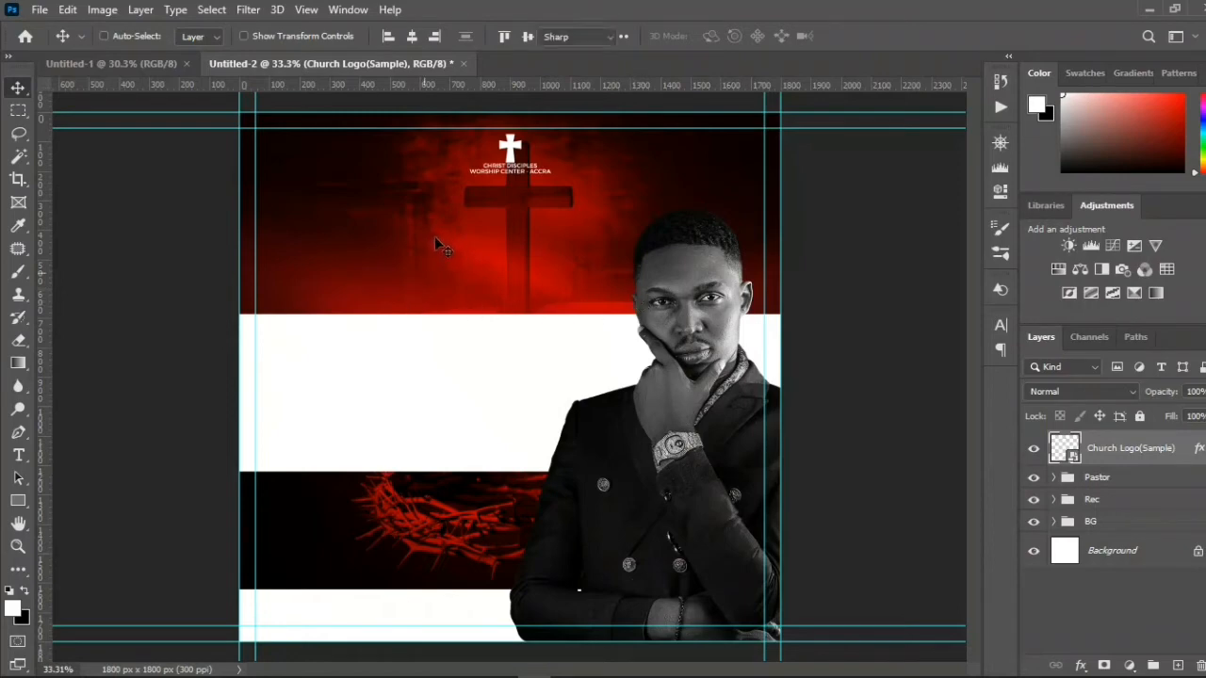
- Add the white text PRESENTS in Monea Alegante and move it just below the church logo
key("t")
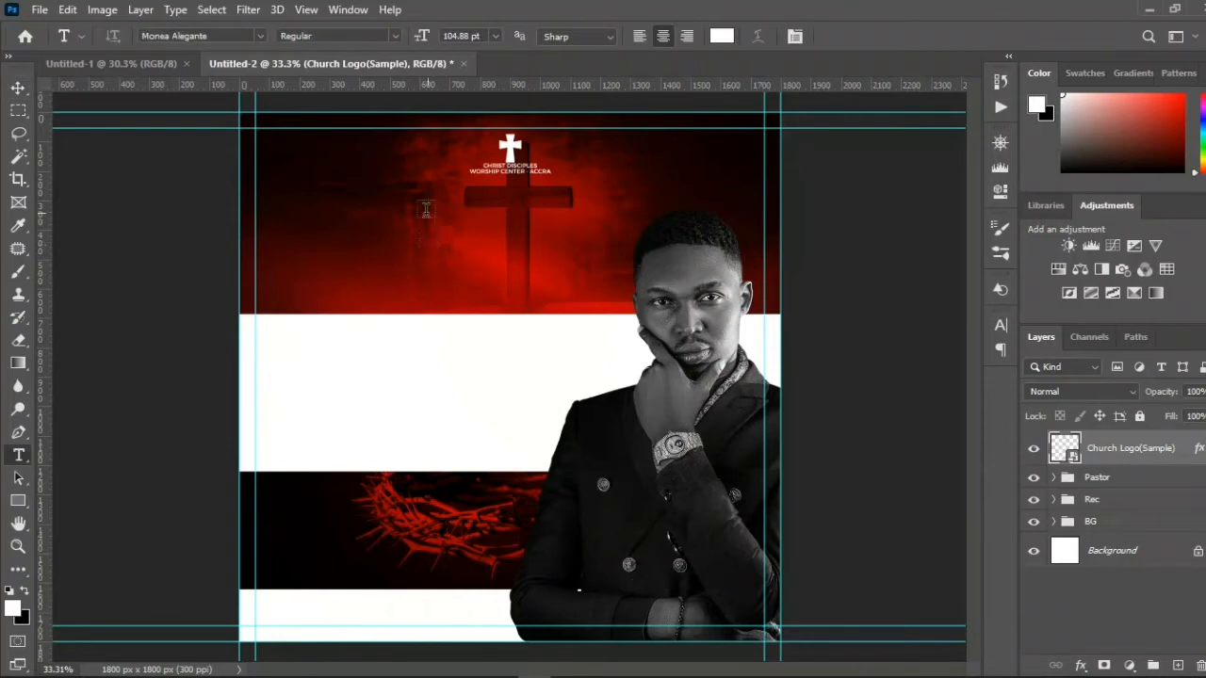
left_click(393, 208)
left_click(406, 247)
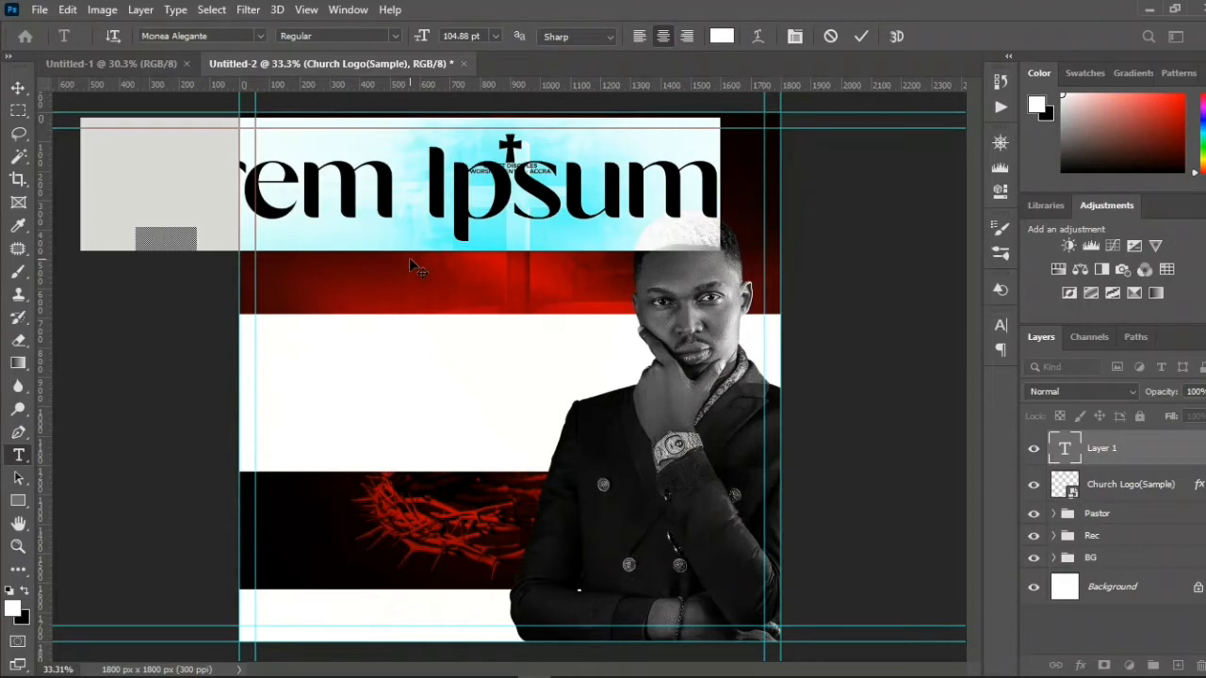
type("M")
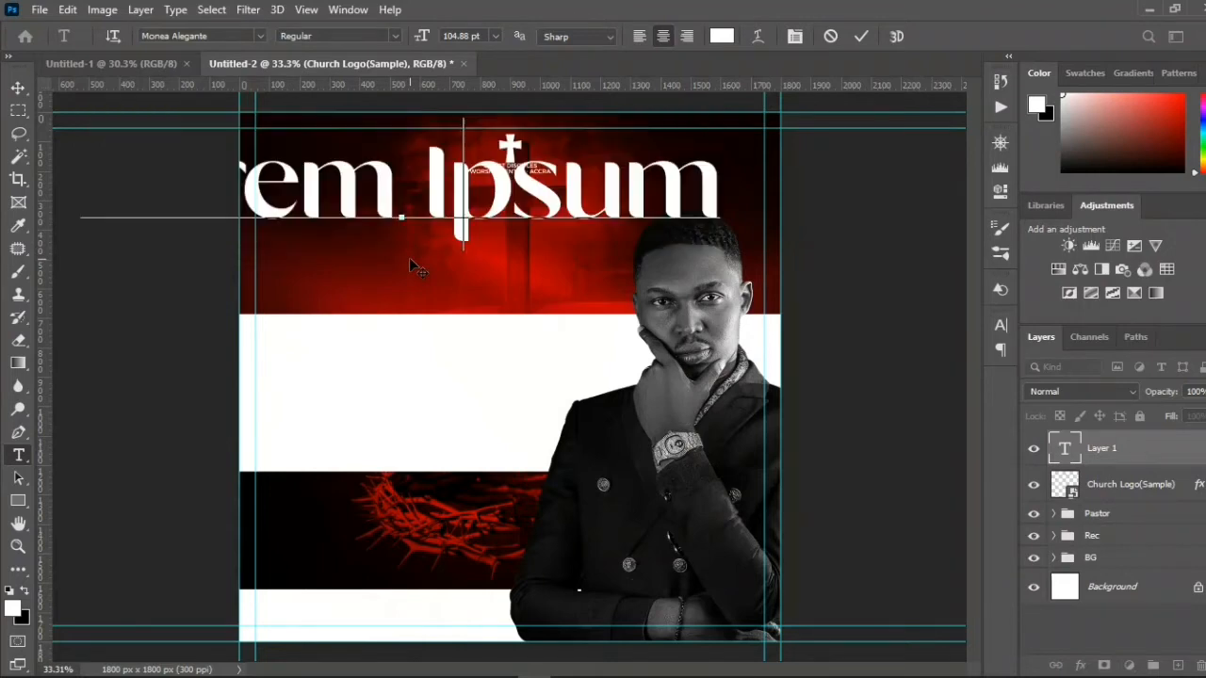
type("ster Sun")
left_click(410, 265)
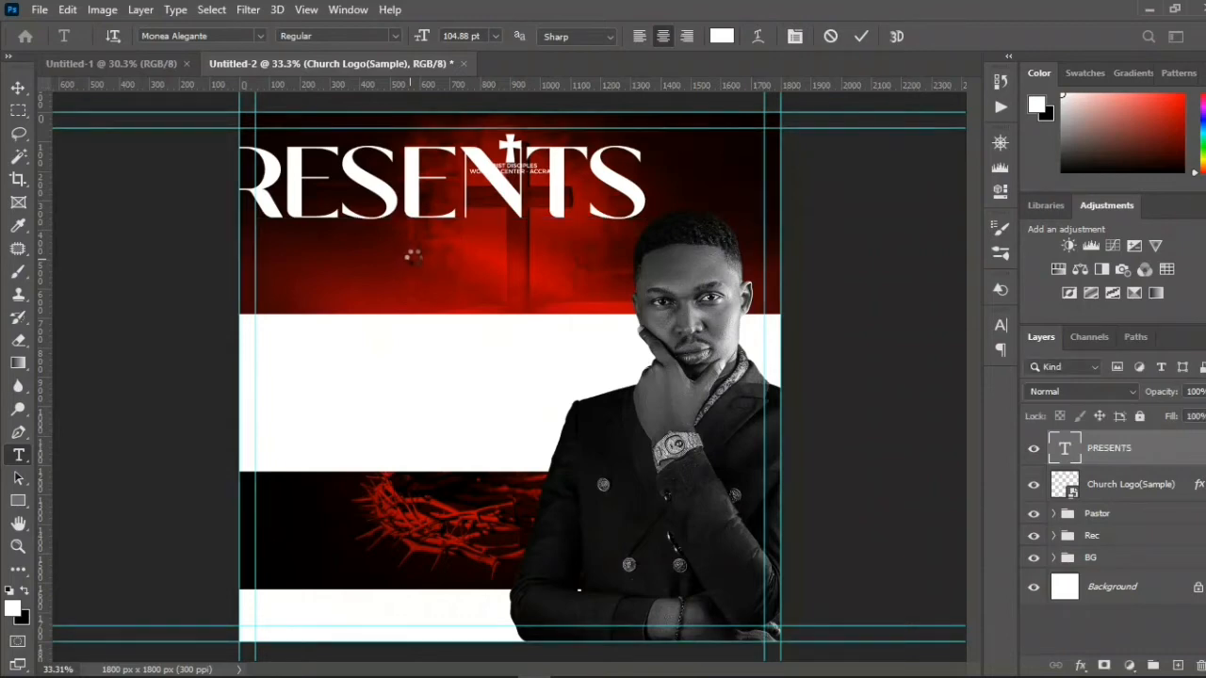
key("v")
left_click_drag(428, 209, 482, 240)
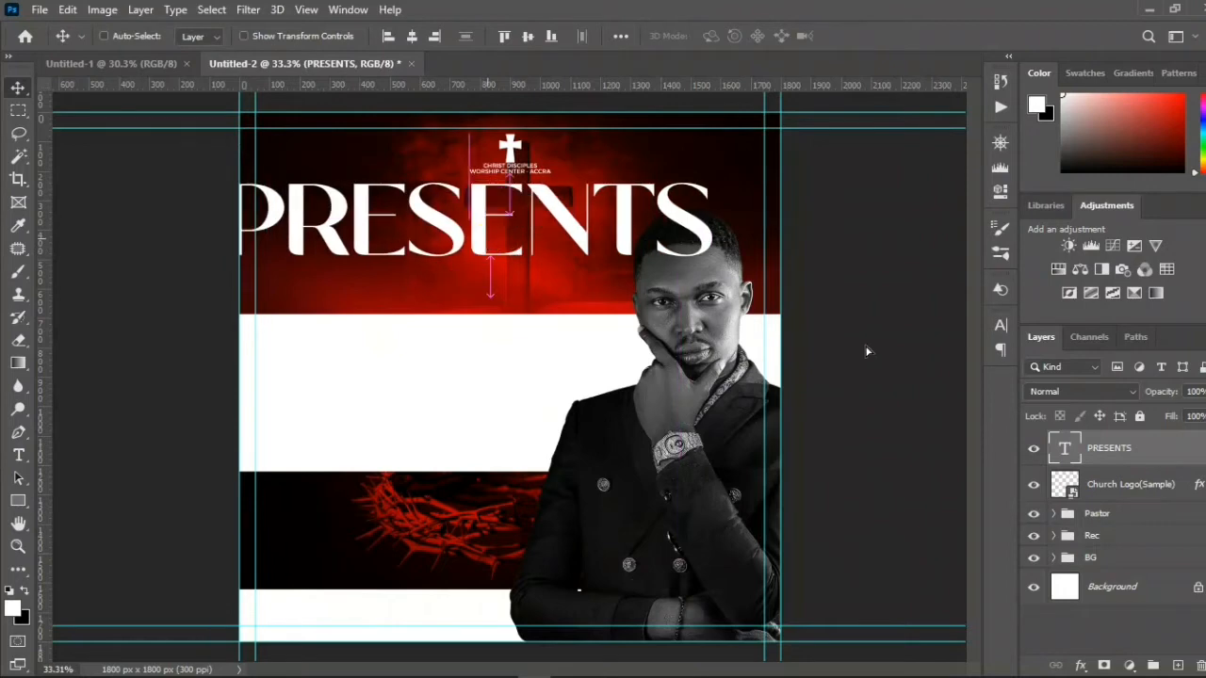
- Change the PRESENTS text's font to Montserrat and look up its remaining type settings in the Notepad guide
left_click(1000, 327)
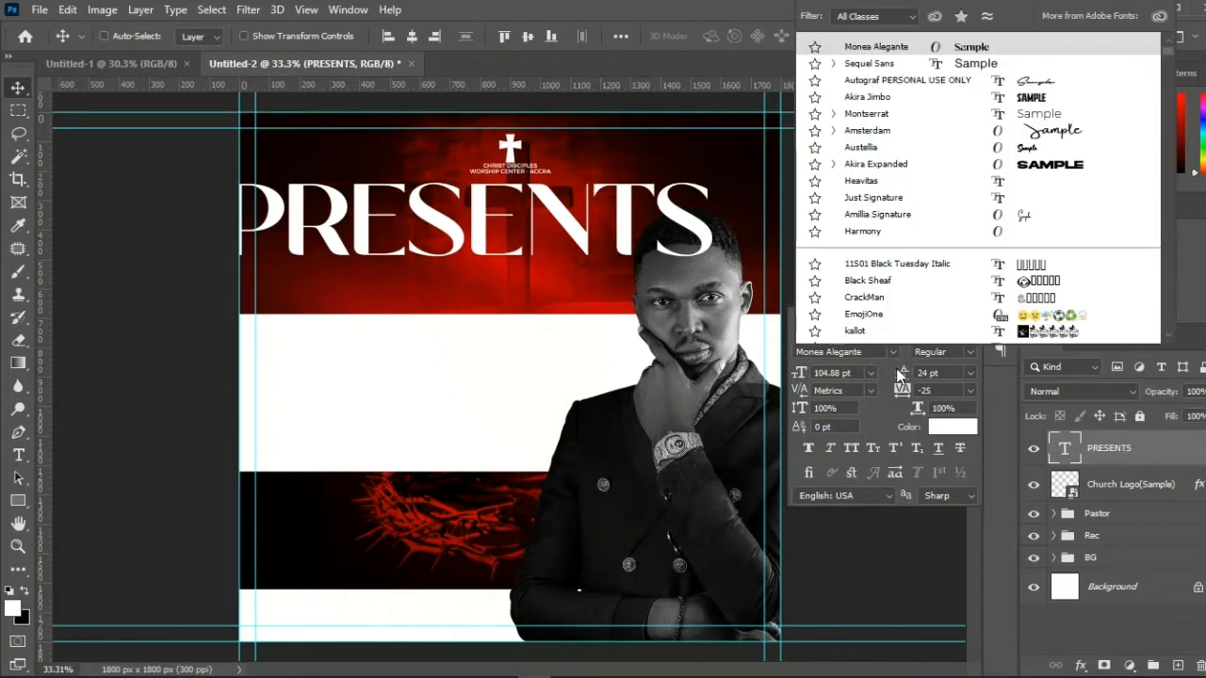
left_click(880, 113)
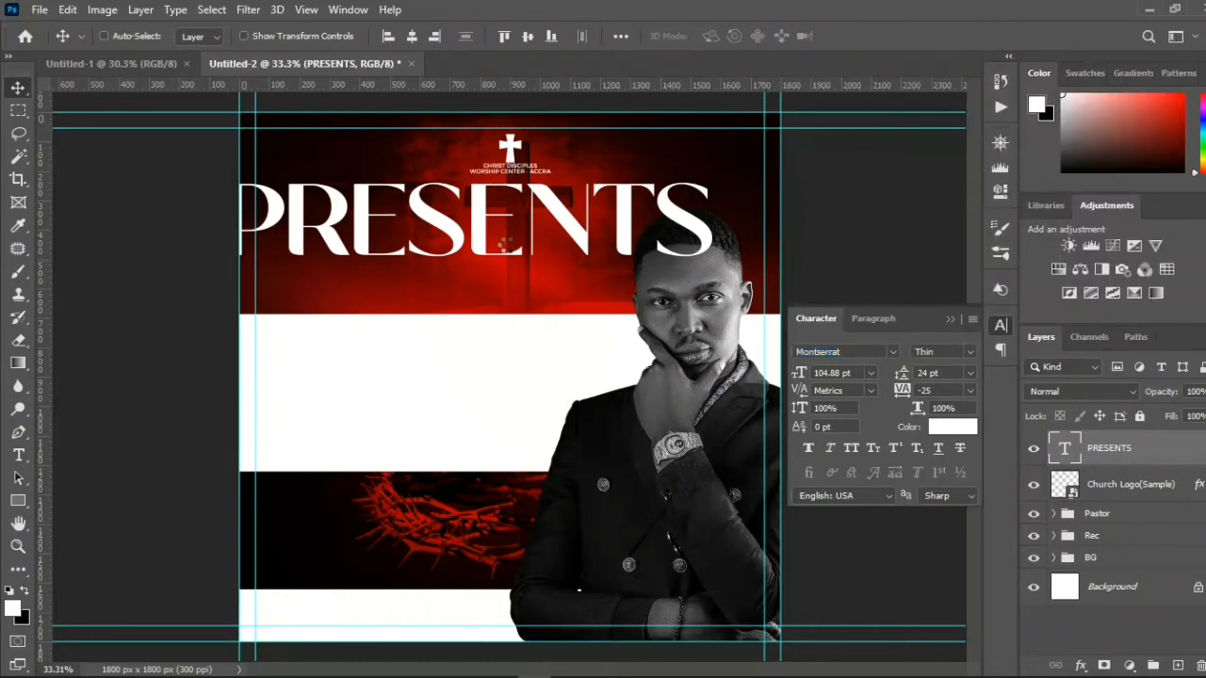
mouse_move(619, 674)
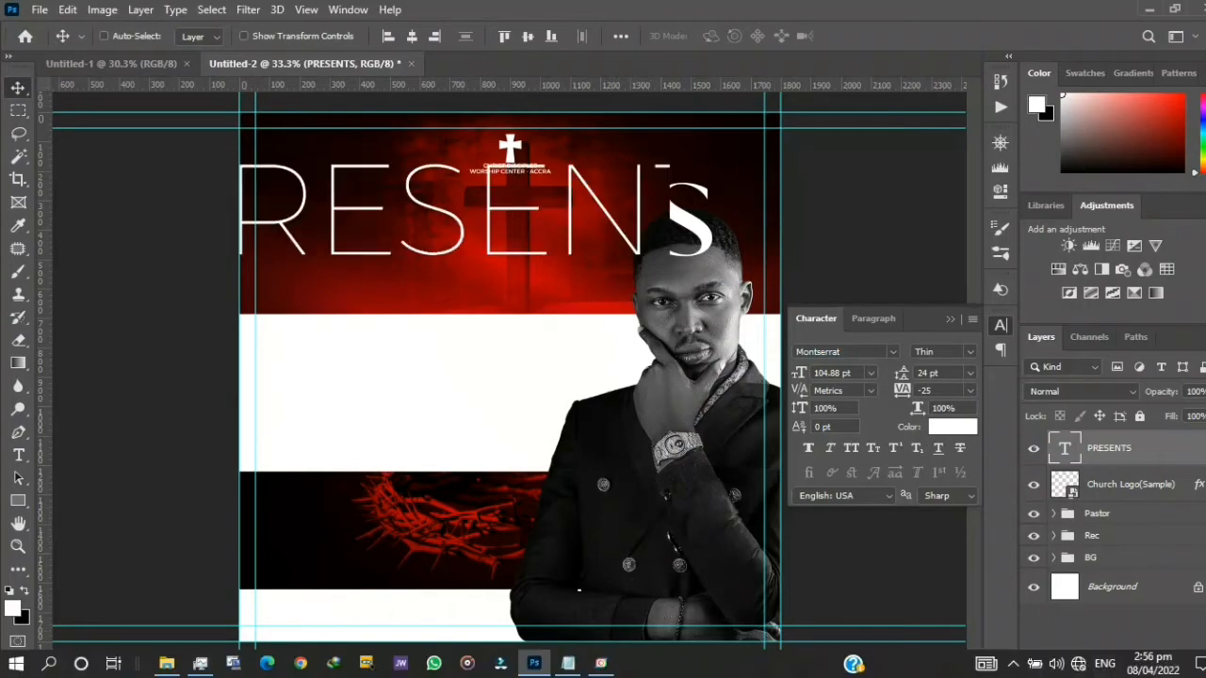
left_click(567, 664)
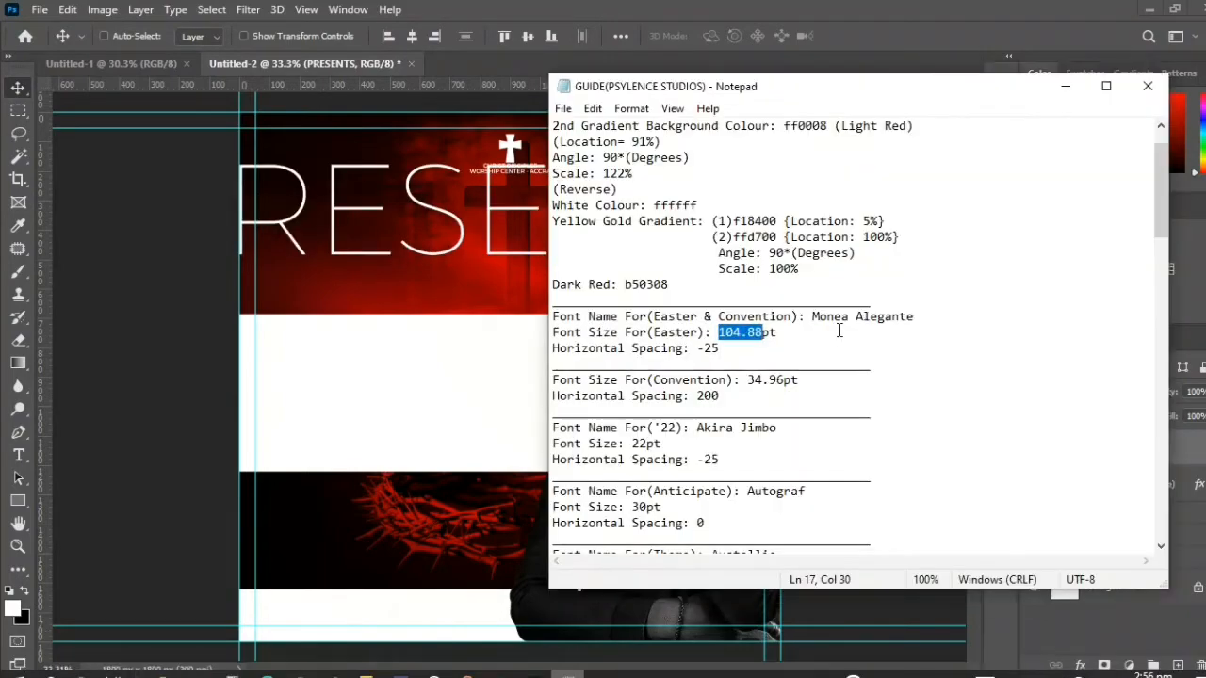
scroll(838, 332, "down", 20)
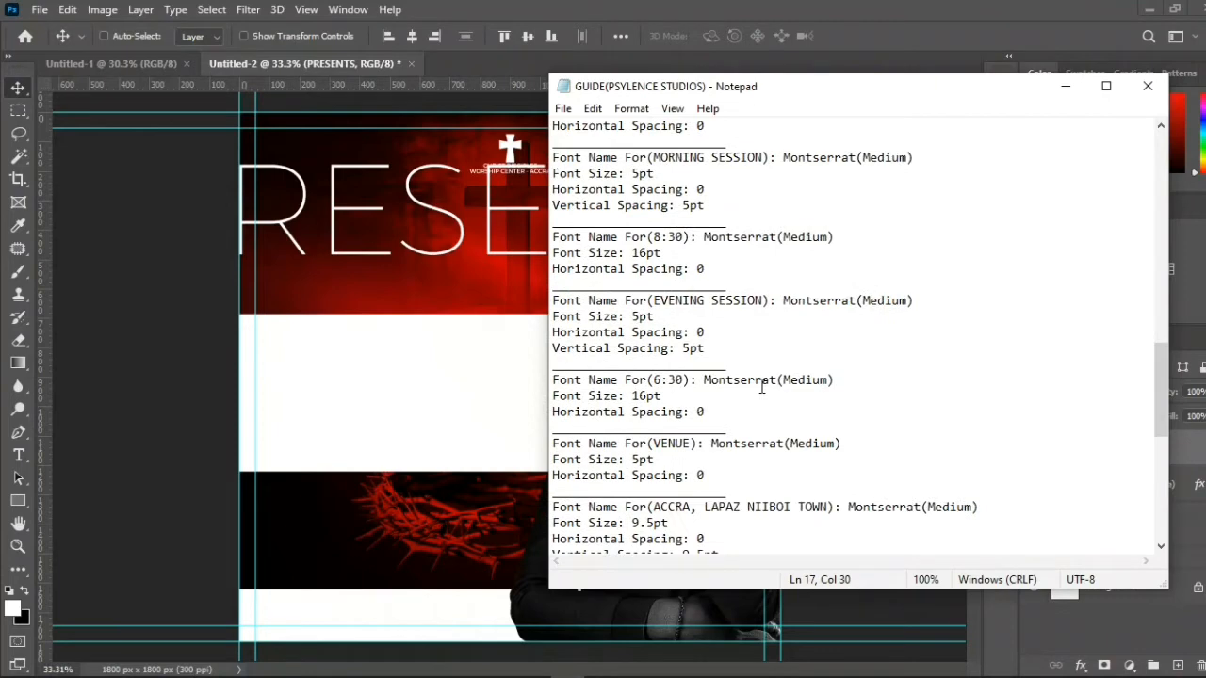
scroll(761, 387, "down", 1)
scroll(709, 347, "down", 6)
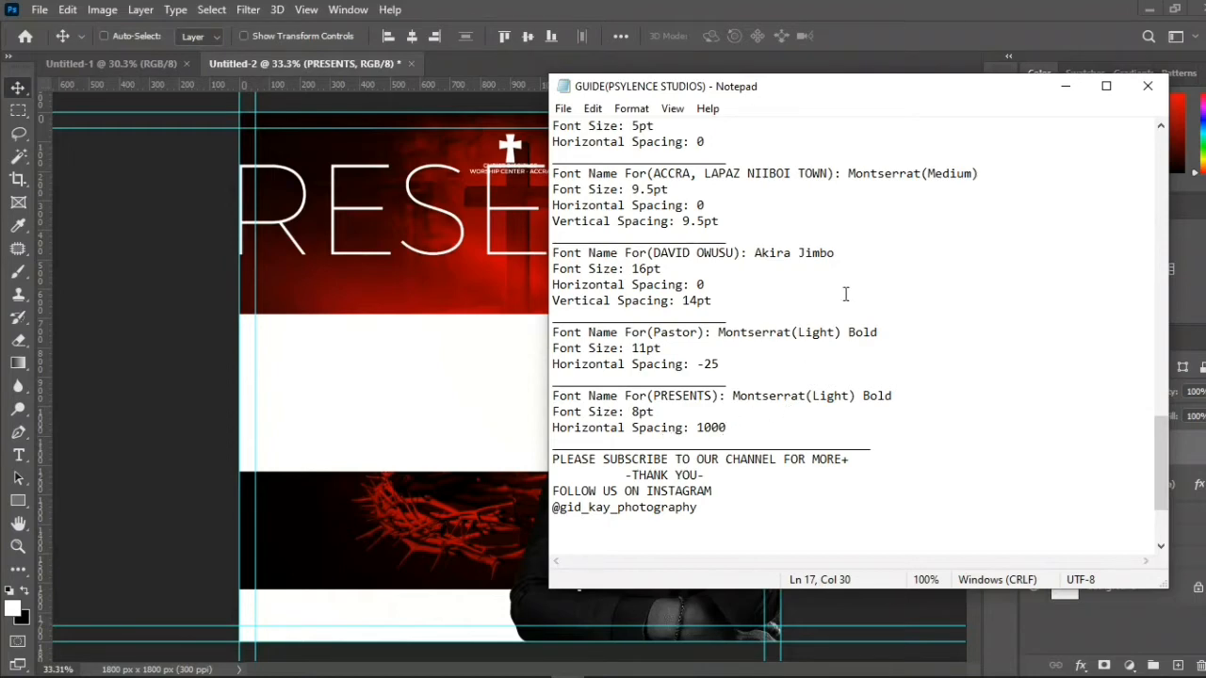
left_click(1065, 86)
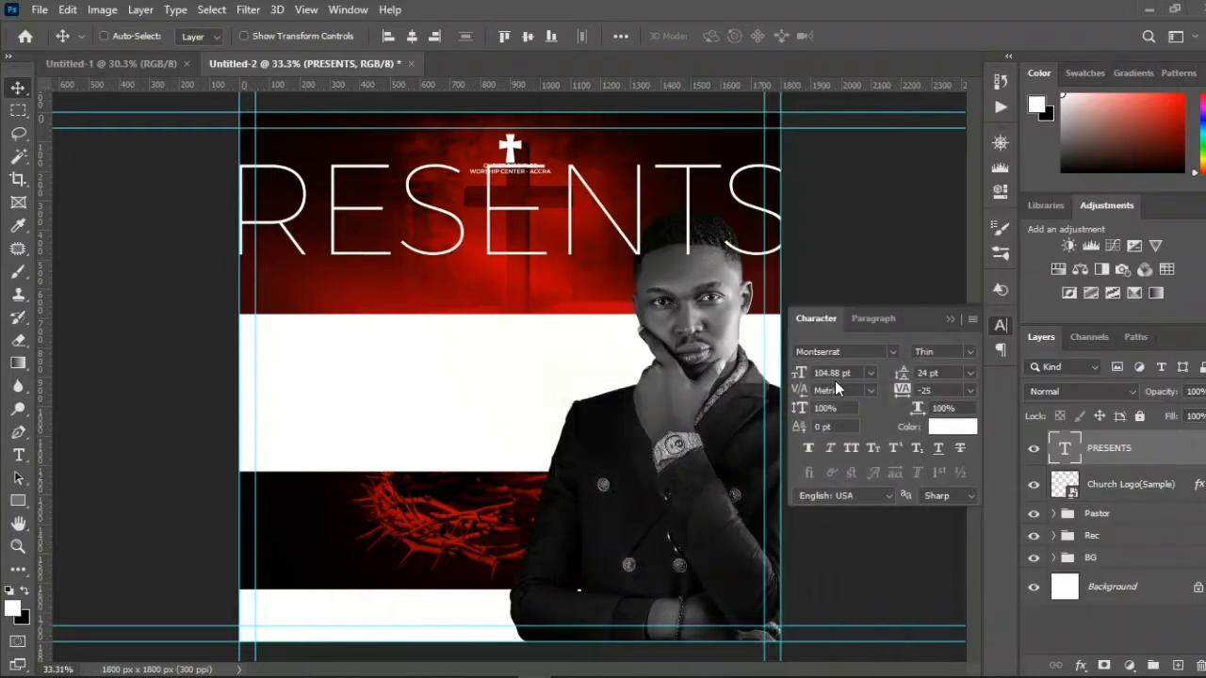
- Set the PRESENTS text to 8 pt with 1000 tracking and the Light font style
left_click(871, 373)
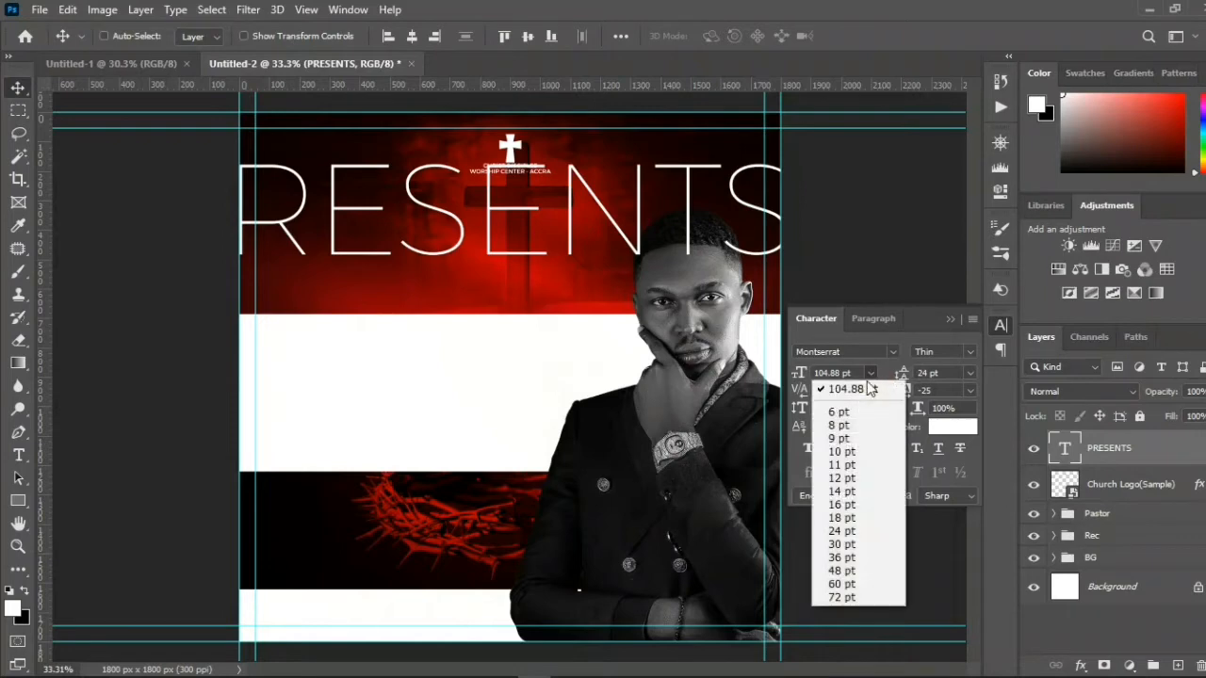
left_click(843, 427)
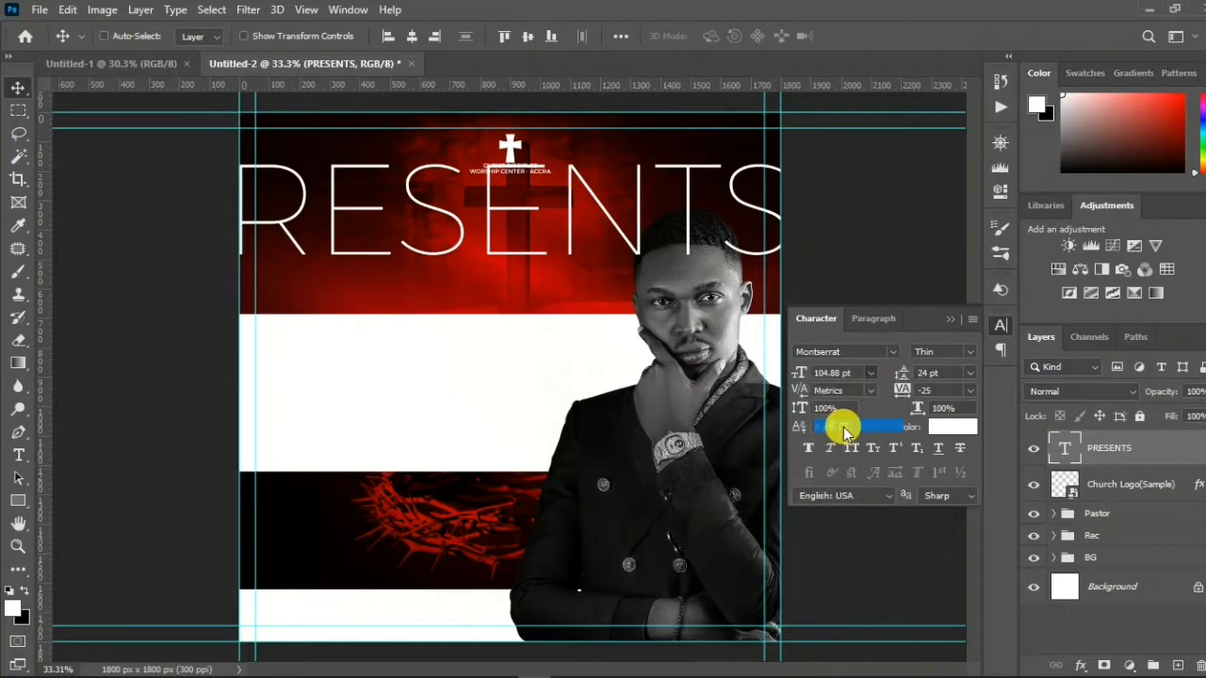
left_click(930, 386)
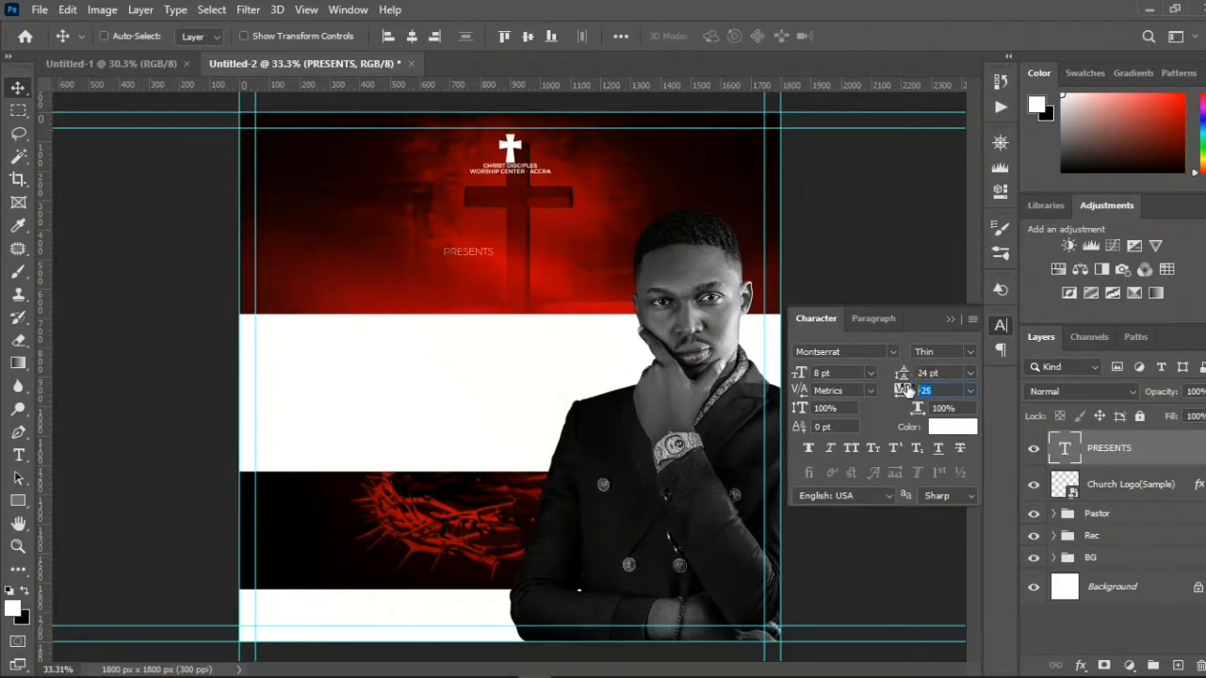
type("1000")
key("Return")
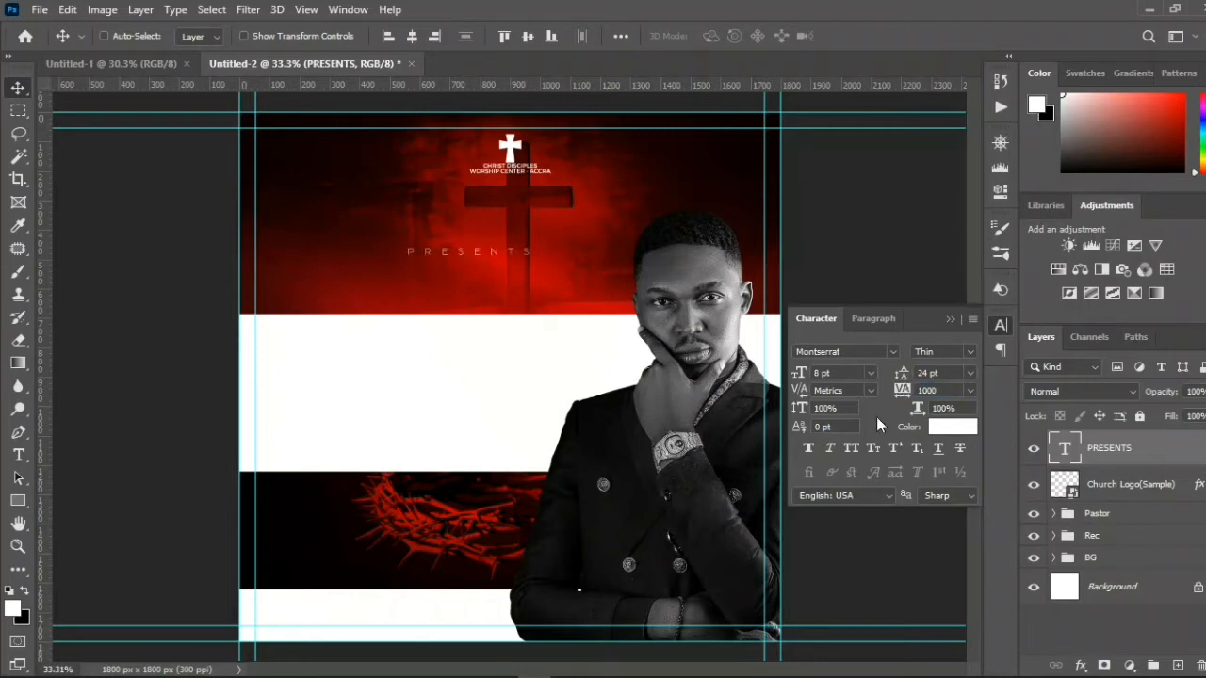
left_click(970, 352)
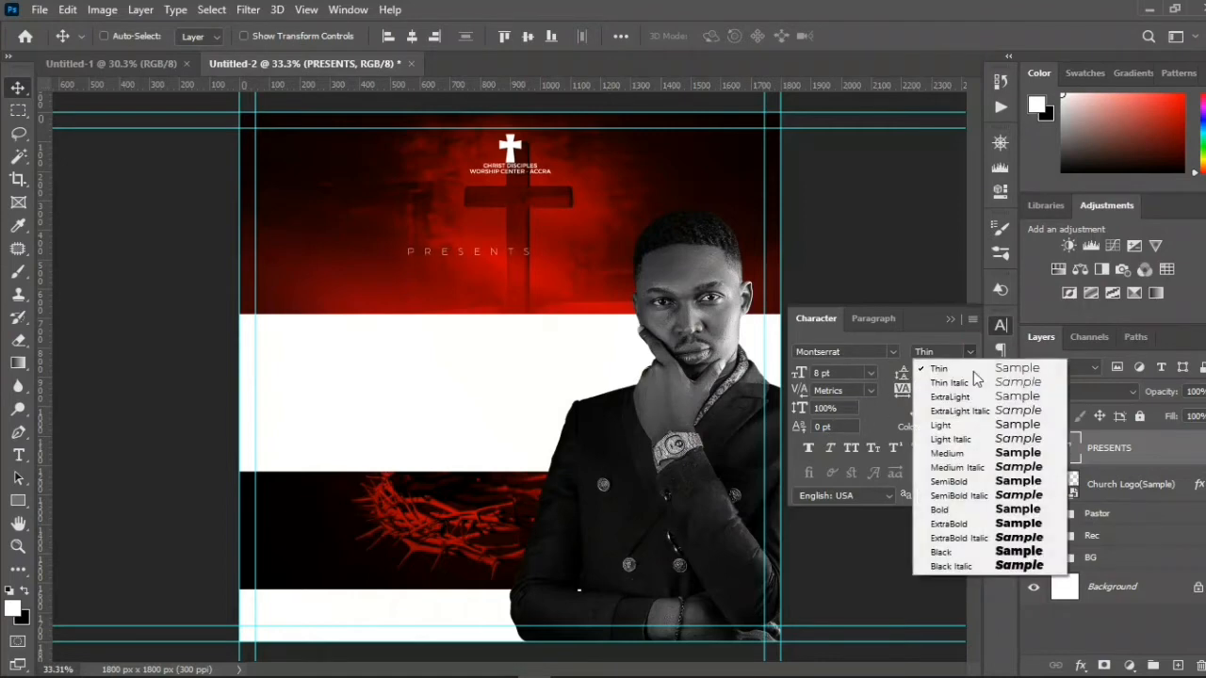
left_click(959, 426)
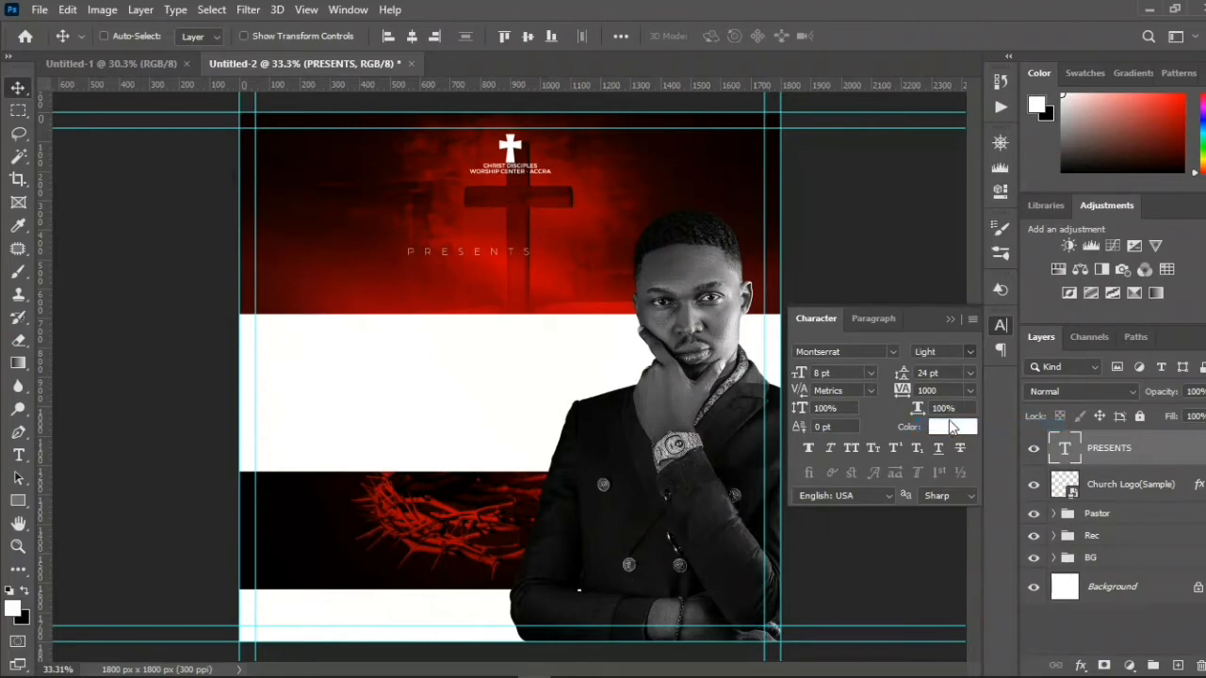
- Apply faux bold to the PRESENTS text
left_click(808, 447)
left_click(808, 448)
left_click(807, 448)
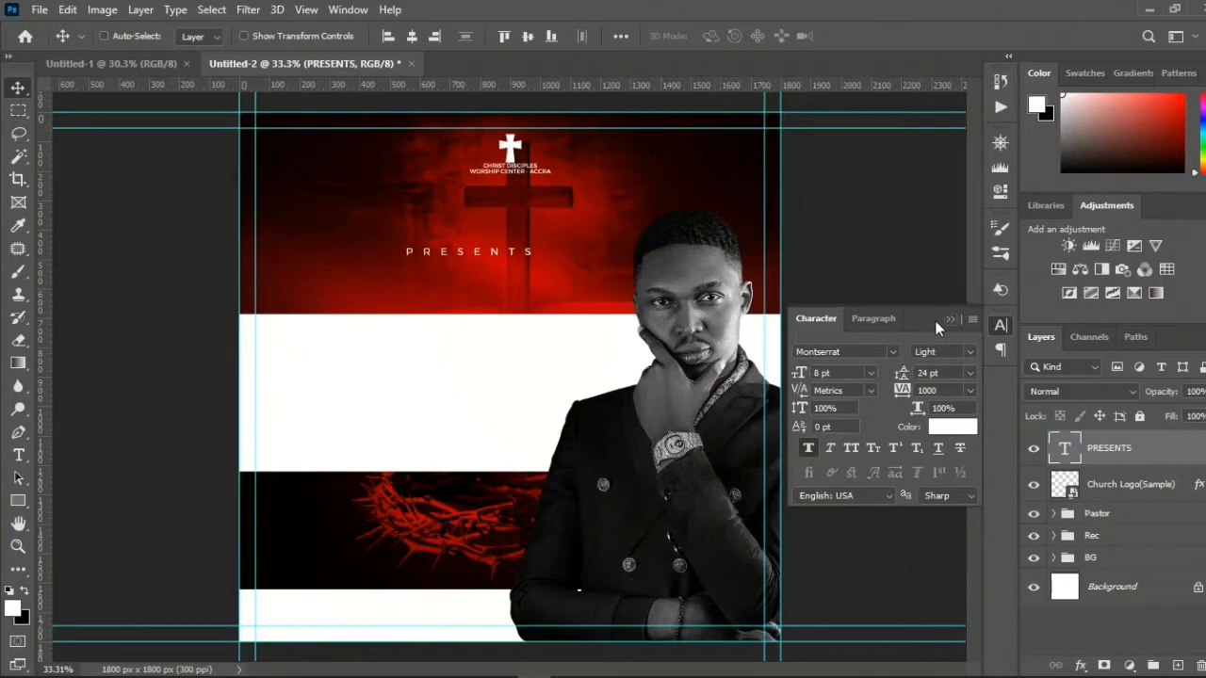
- Center the PRESENTS text horizontally on the flyer and move it up to just below the church logo
left_click(412, 36)
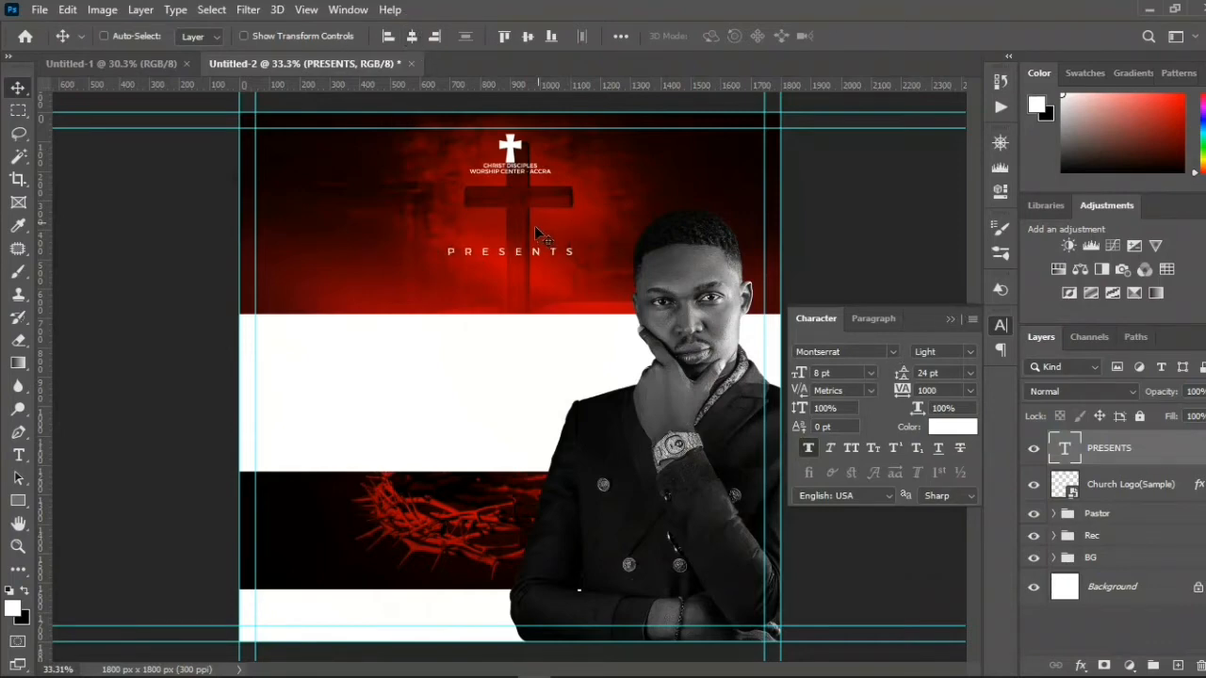
left_click_drag(524, 251, 523, 191)
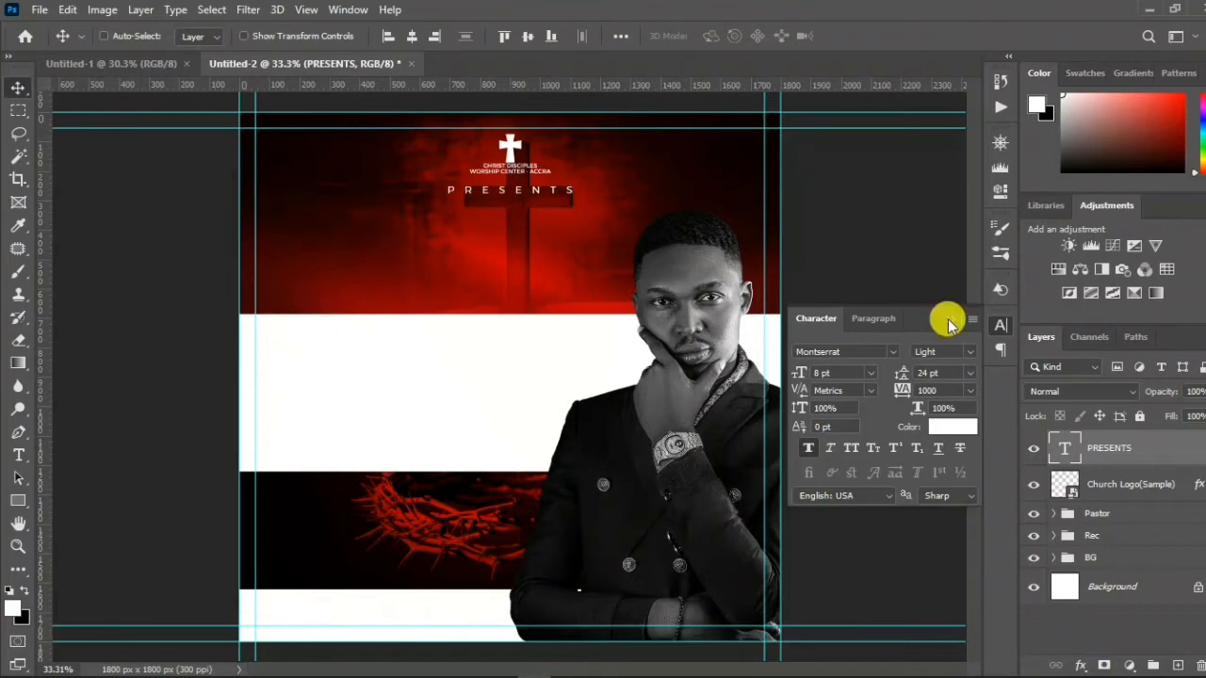
left_click(950, 320)
scroll(428, 328, "down", 2)
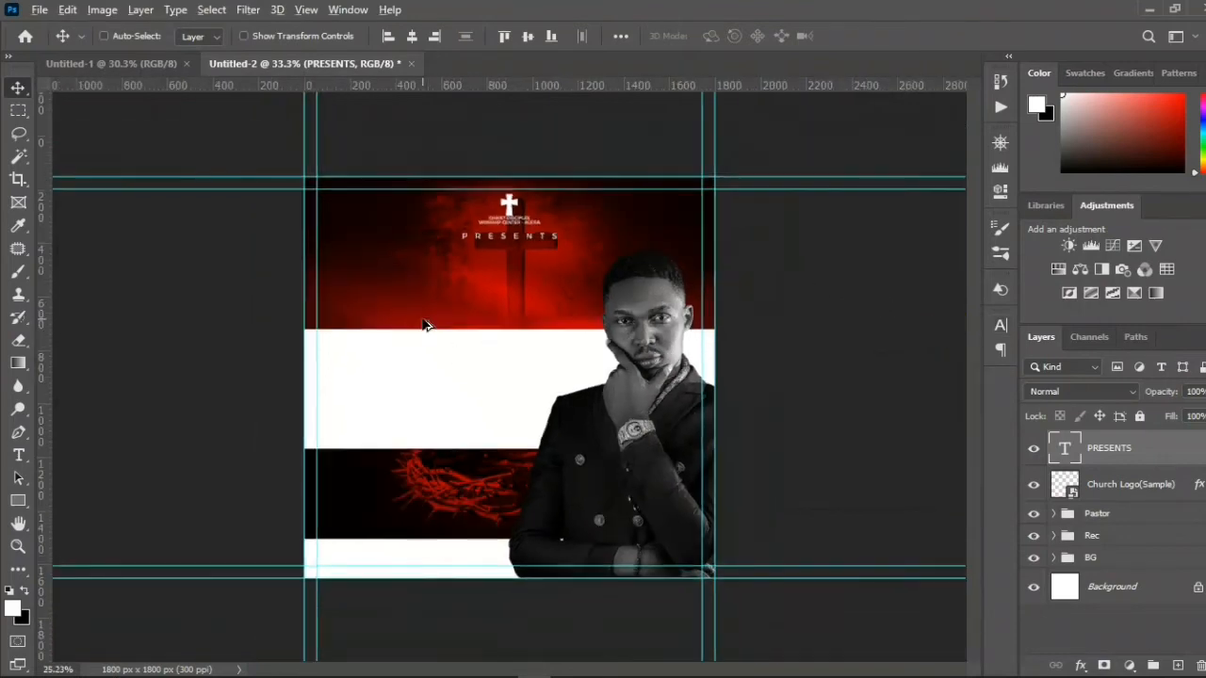
left_click(1001, 142)
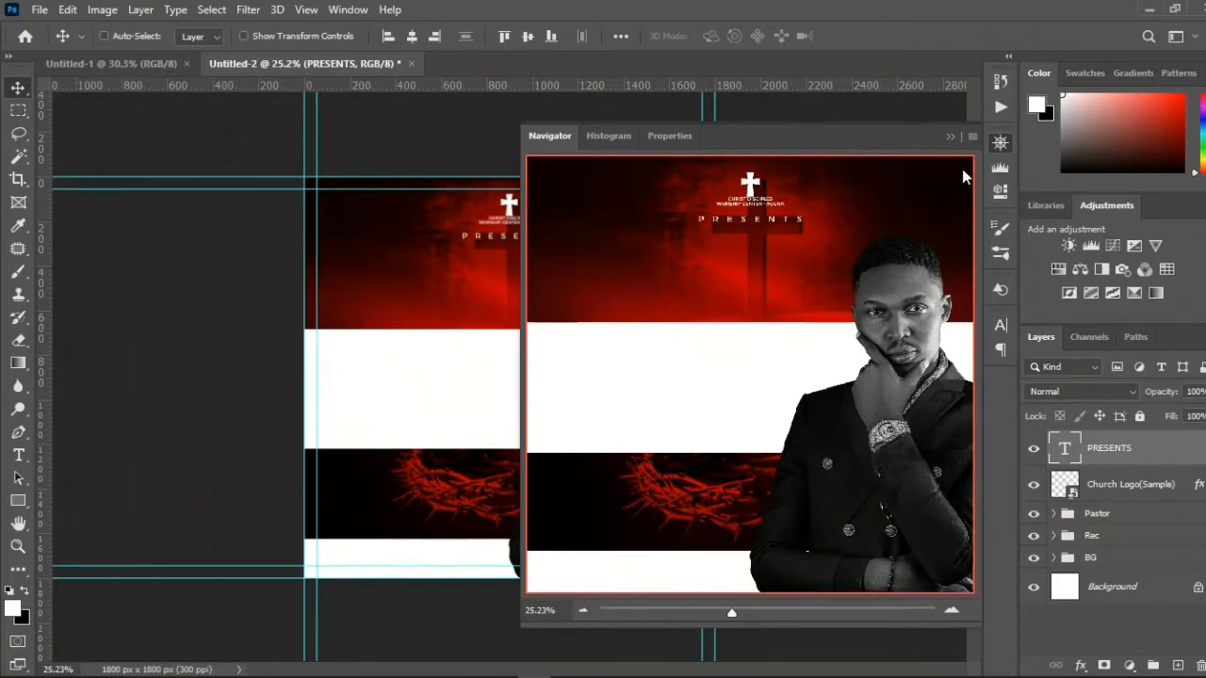
left_click(952, 142)
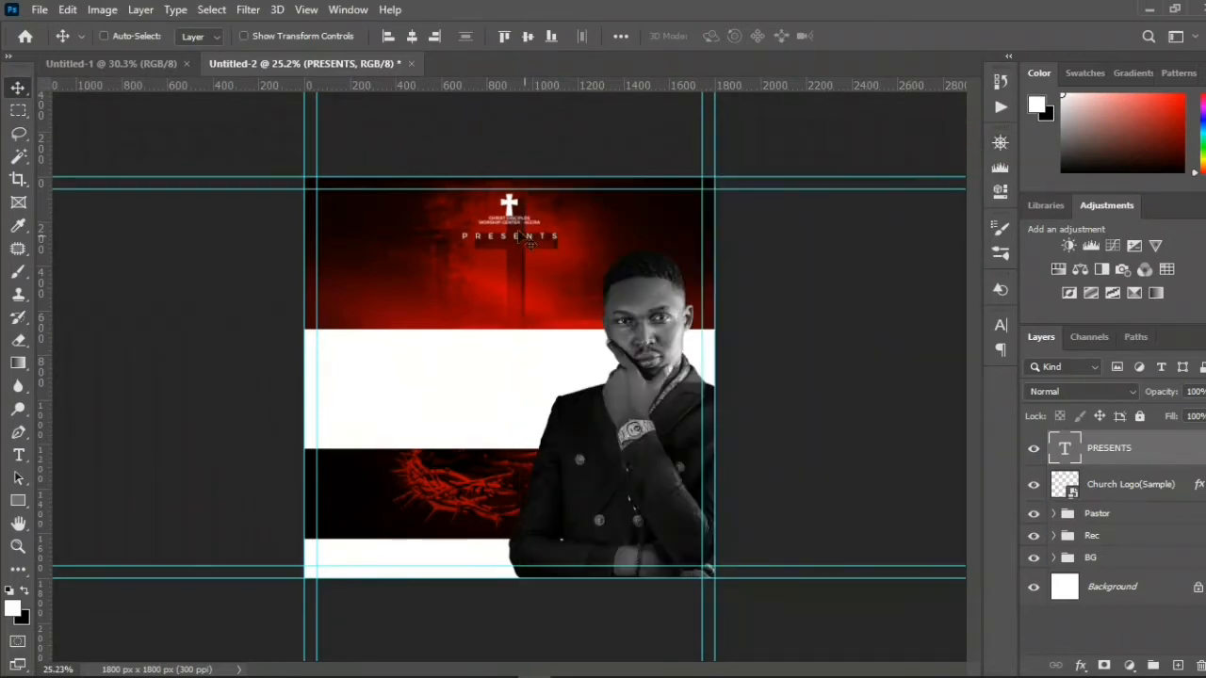
- Group the PRESENTS and church logo layers under the name Logo and move the group up to the inner top guide
scroll(462, 215, "up", 4)
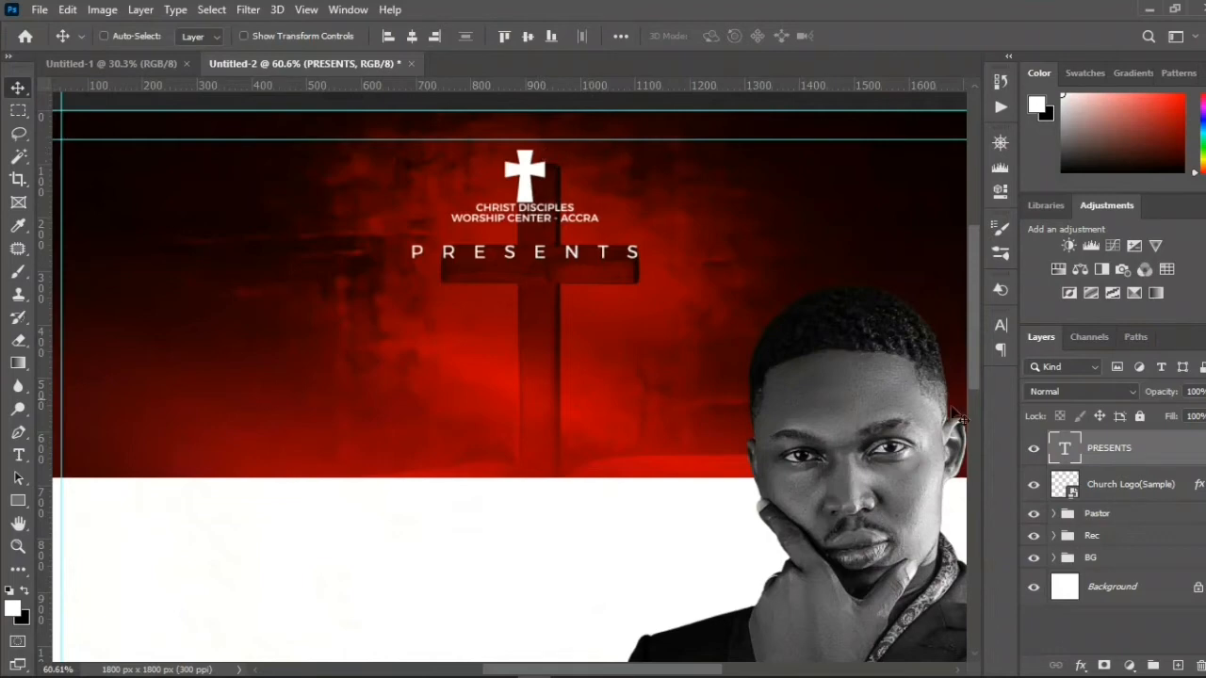
left_click(1111, 476, "ctrl")
left_click_drag(1121, 484, 1152, 666)
double_click(1102, 441)
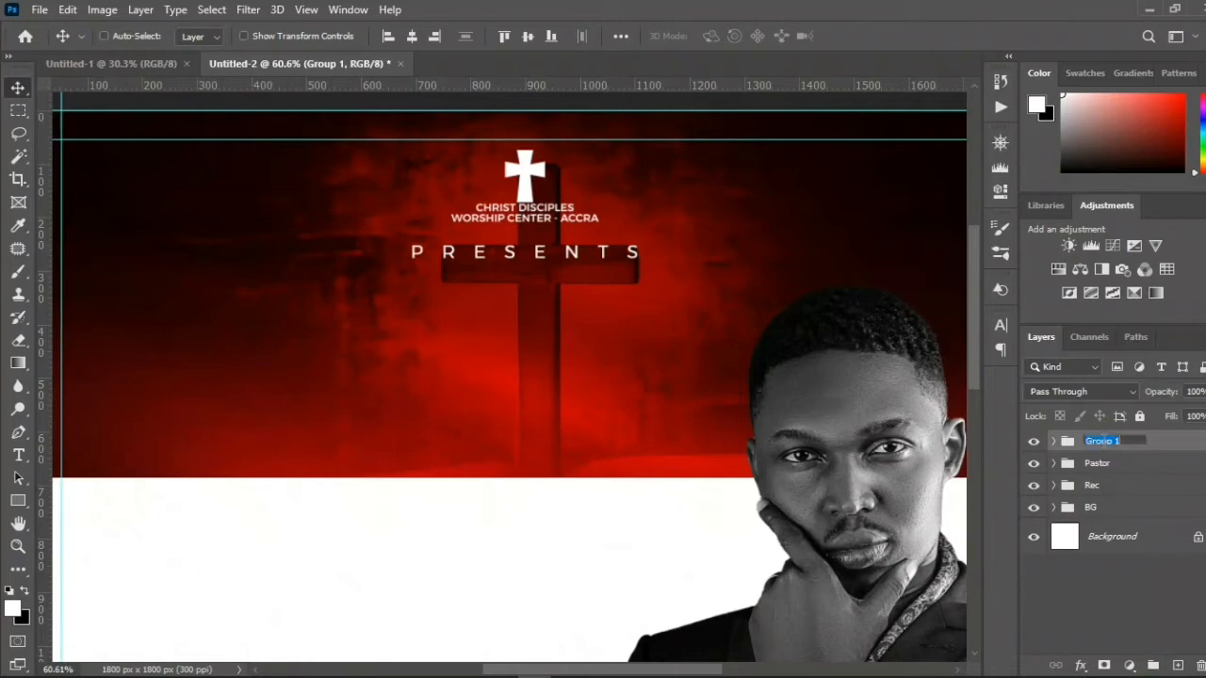
type("Logo")
key("Return")
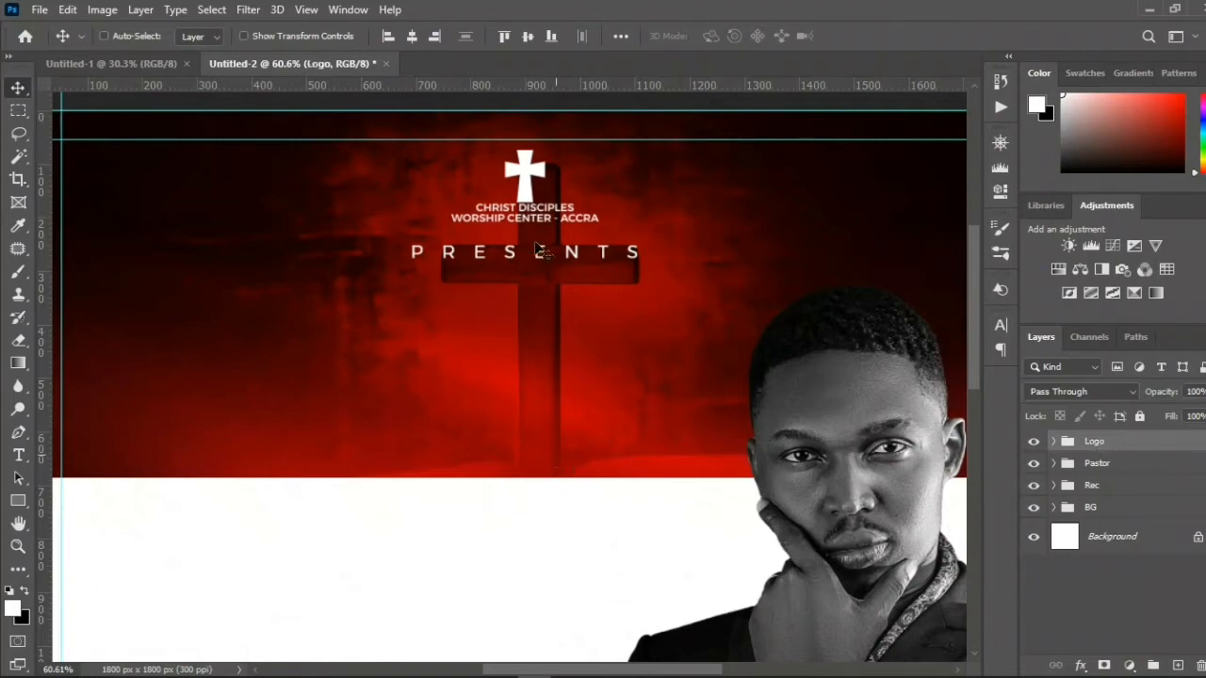
left_click_drag(536, 236, 534, 224)
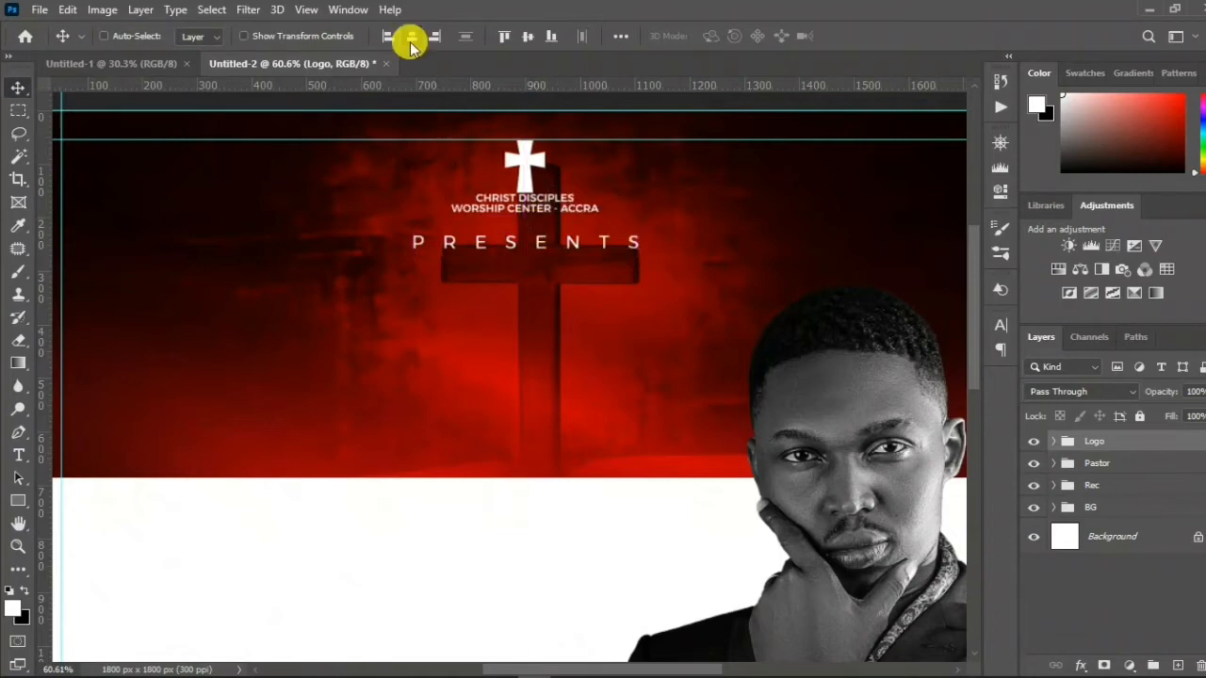
key("ctrl+0")
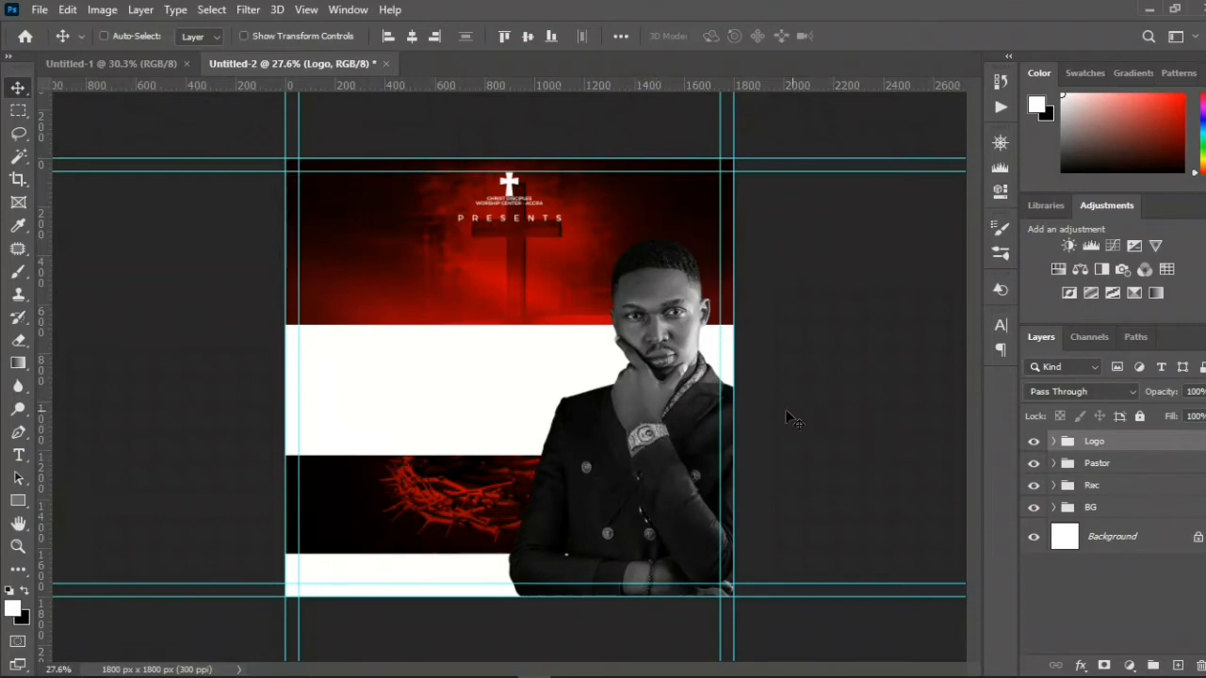
- Add the white text Easter above the Pastor group in the layer order, on the red background to the left of the cross
left_click(1097, 465)
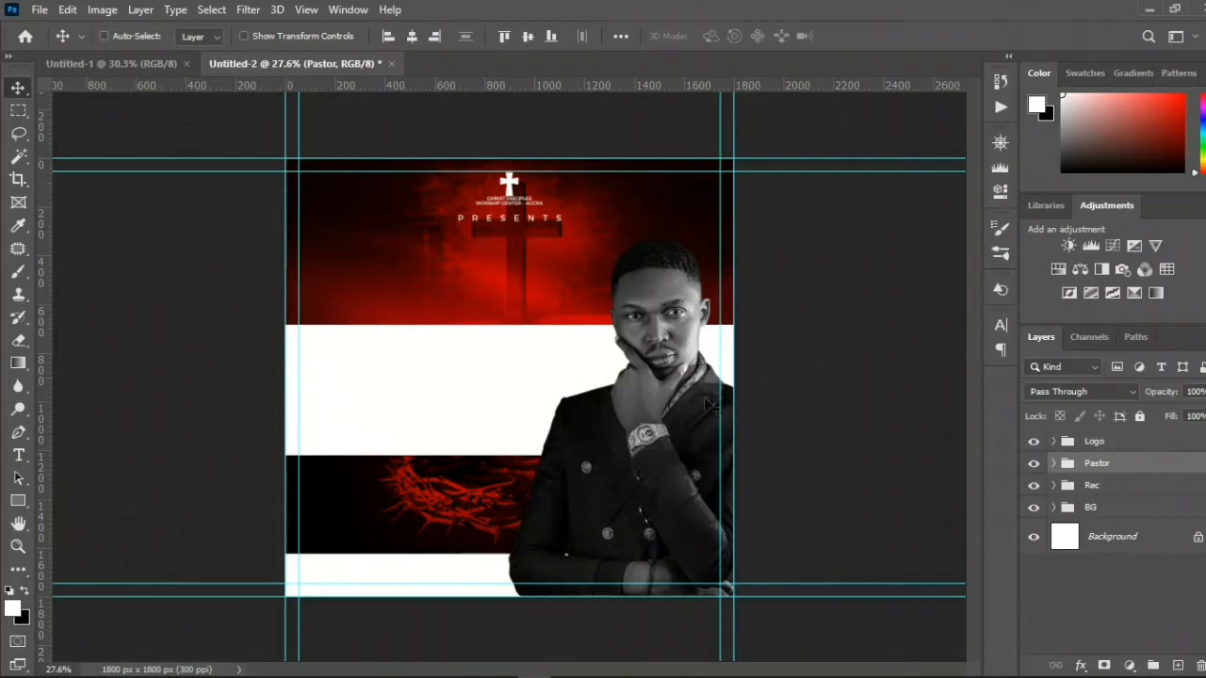
key("t")
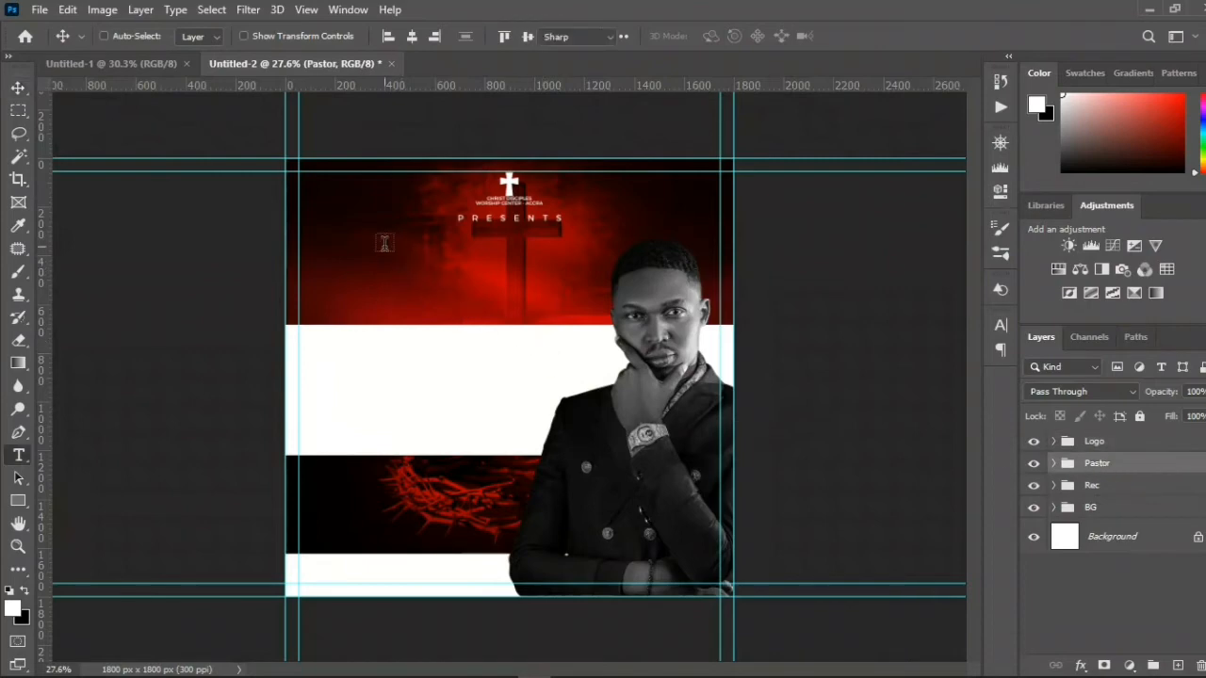
left_click(380, 239)
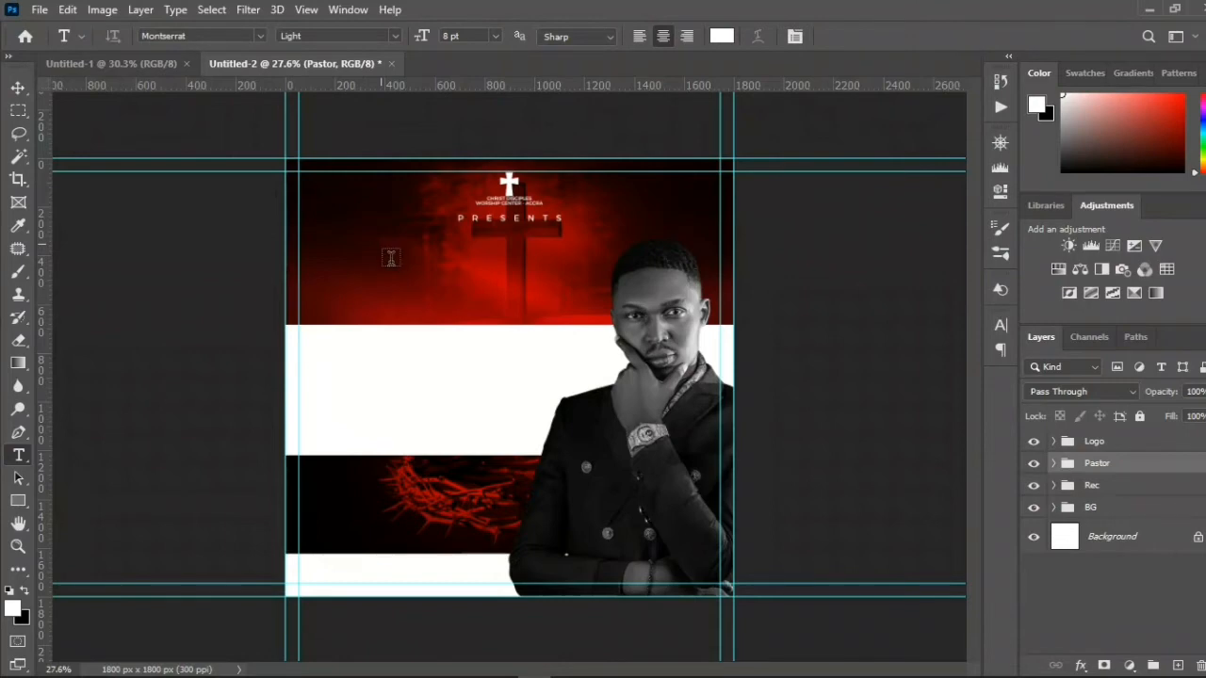
left_click(390, 258)
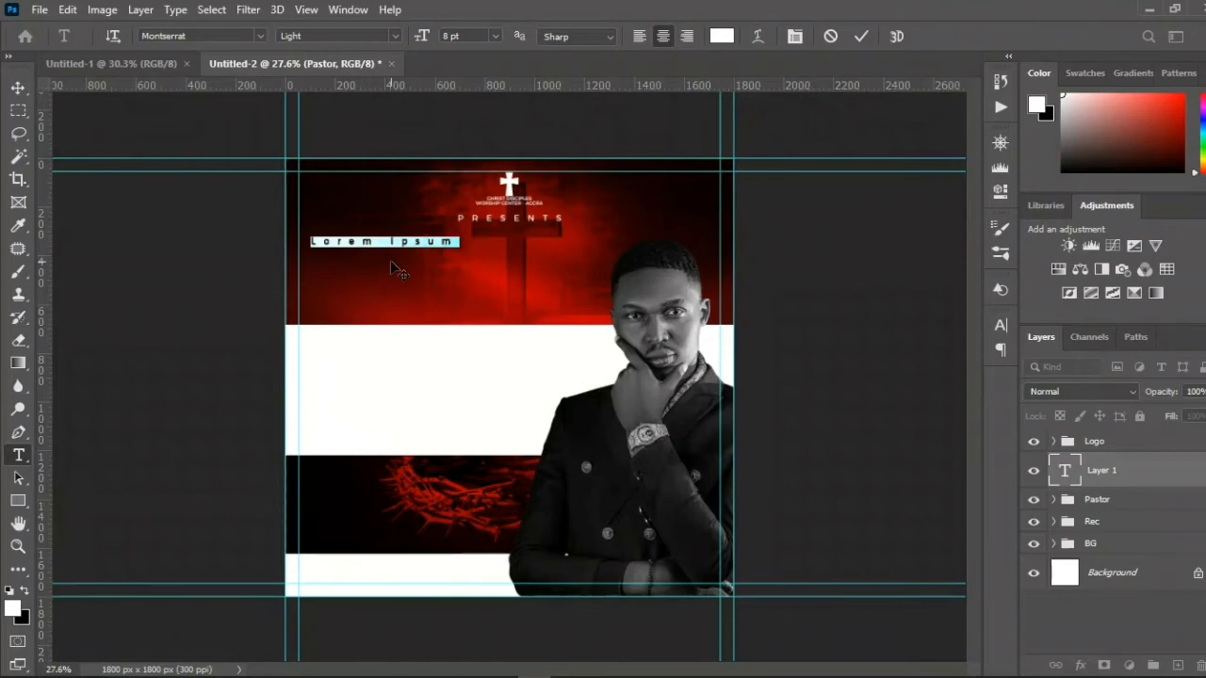
left_click(390, 260)
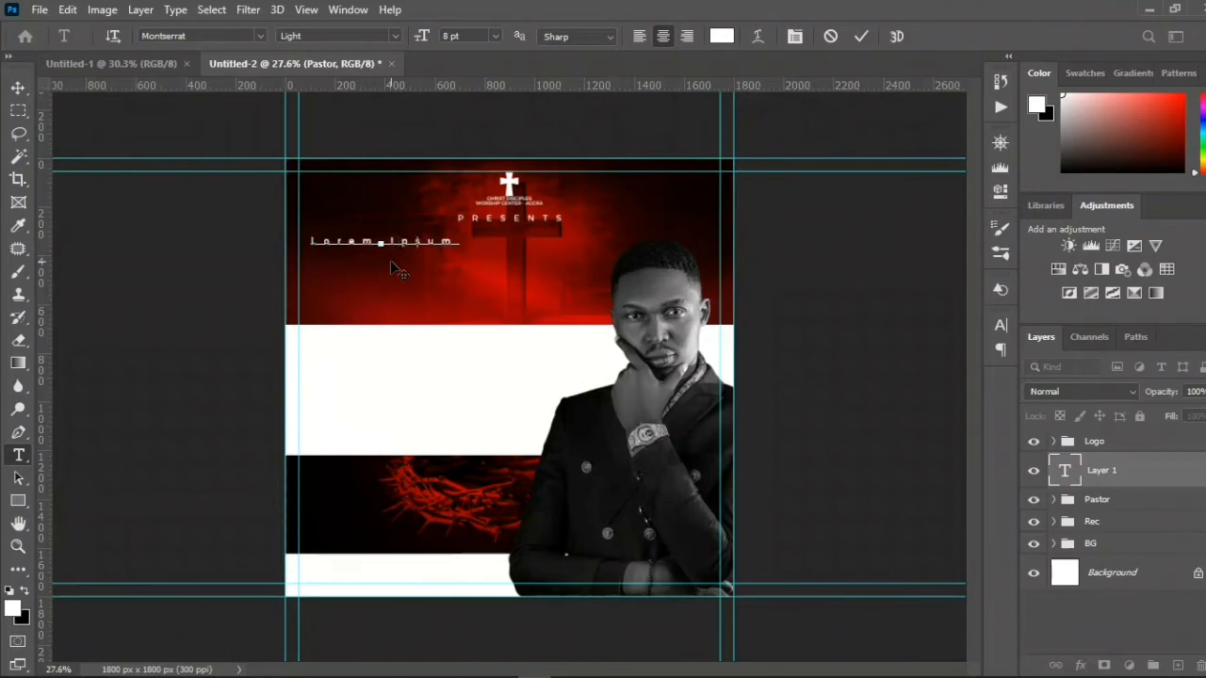
type("Easter")
key("ctrl+Return")
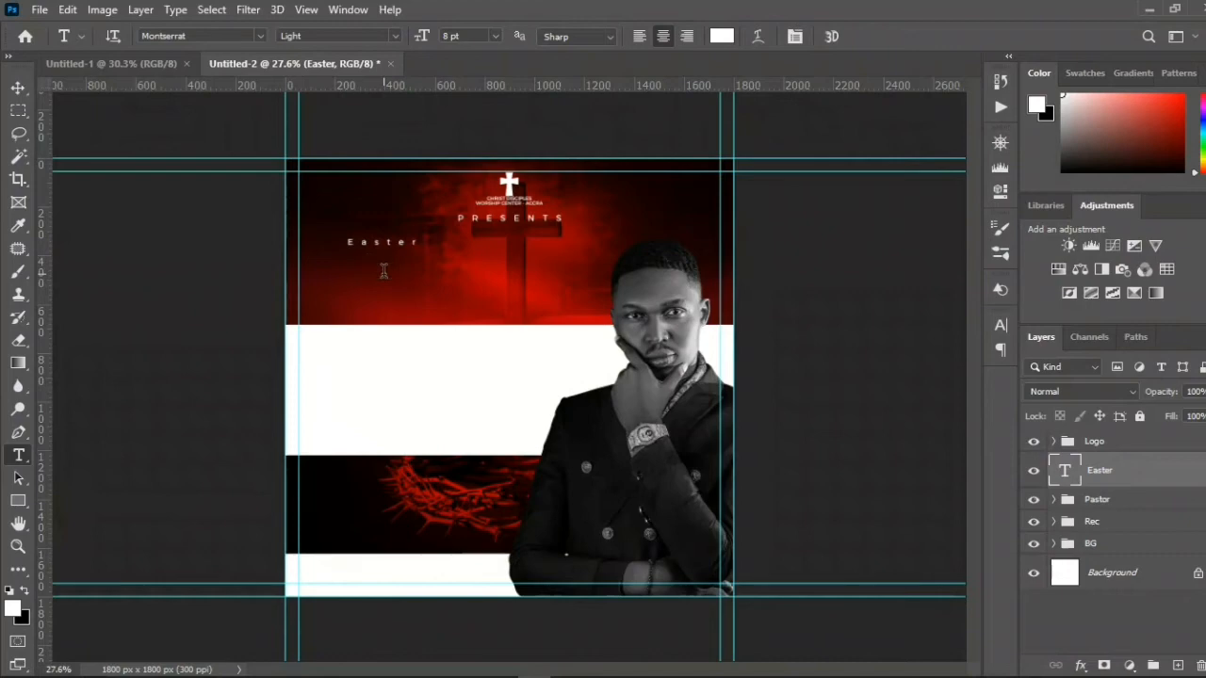
- Add a separate Convention text below Easter and move it to the center of the red area, just above the white band
left_click(383, 271)
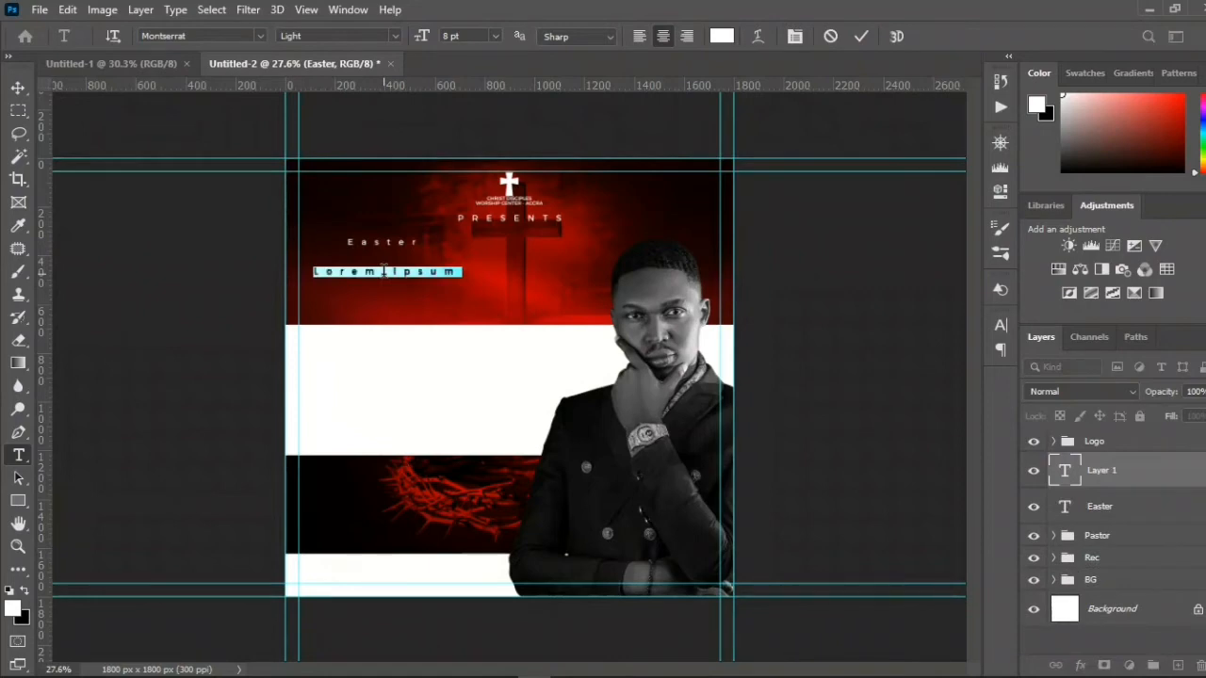
left_click(383, 272)
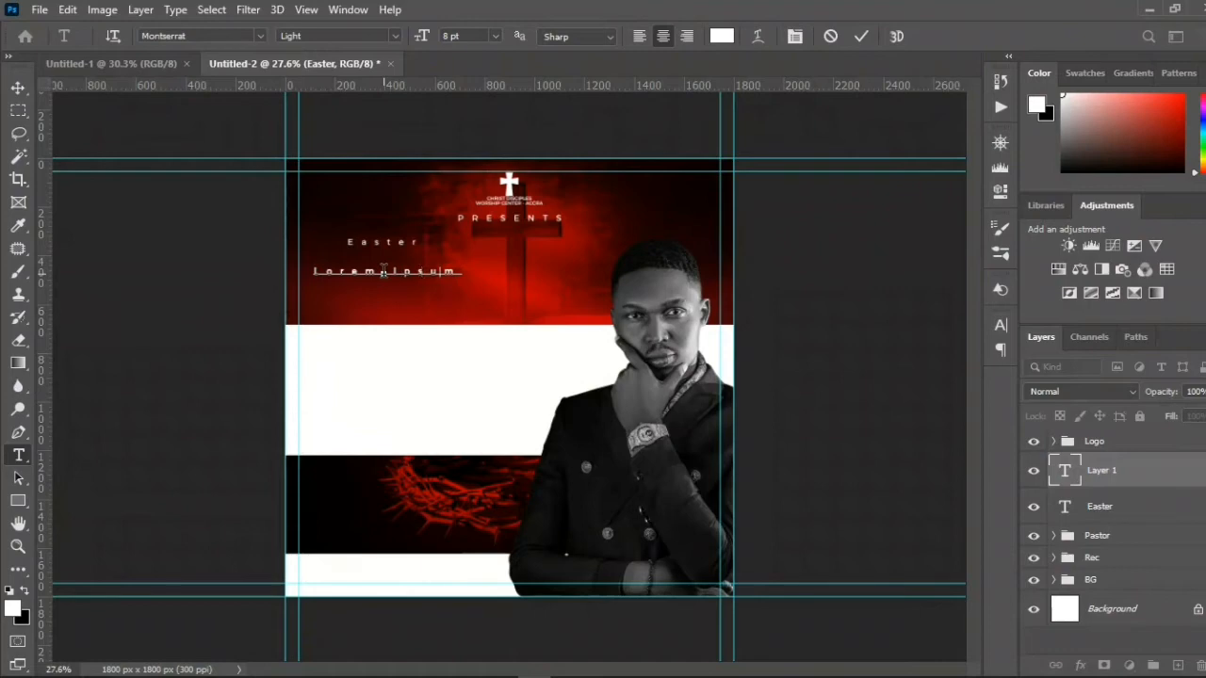
key("ctrl+a")
type("Convention")
key("ctrl+Return")
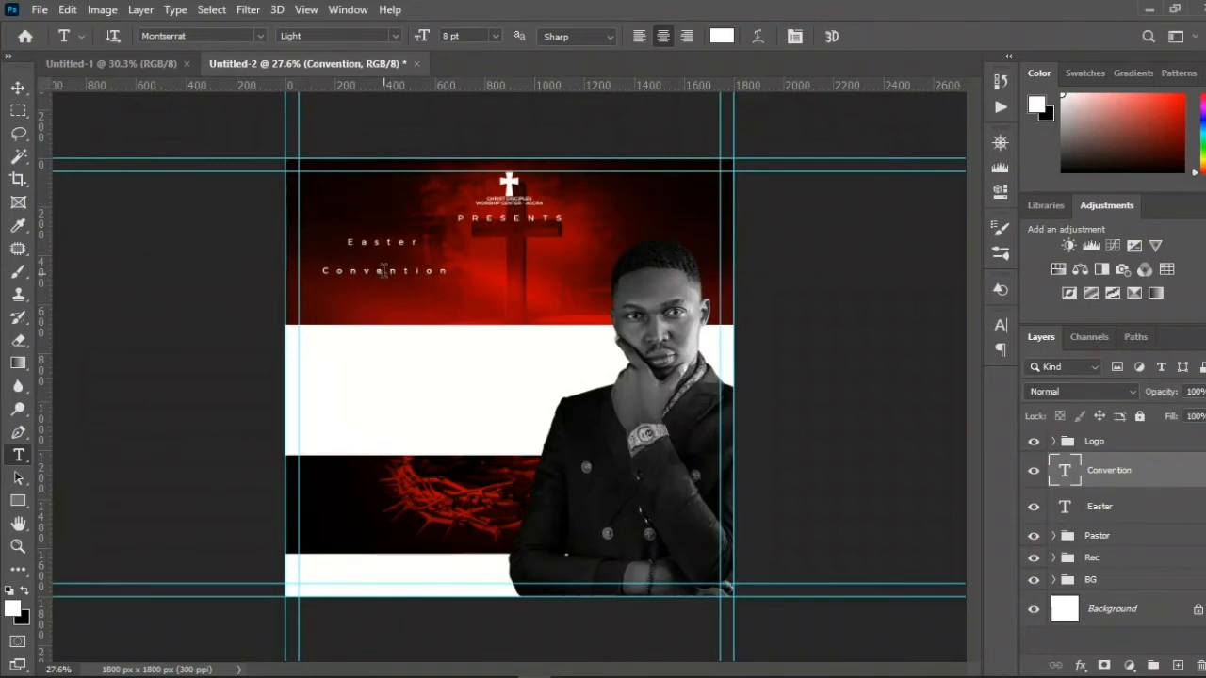
key("v")
left_click(459, 273)
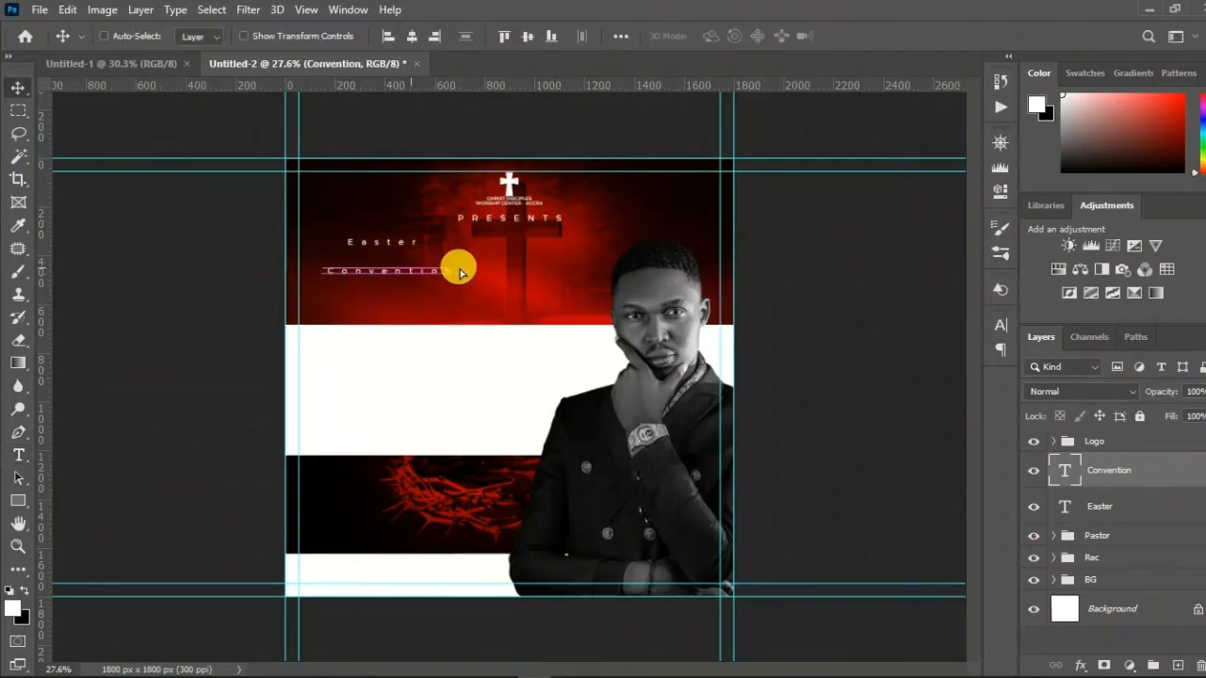
left_click_drag(459, 273, 557, 302)
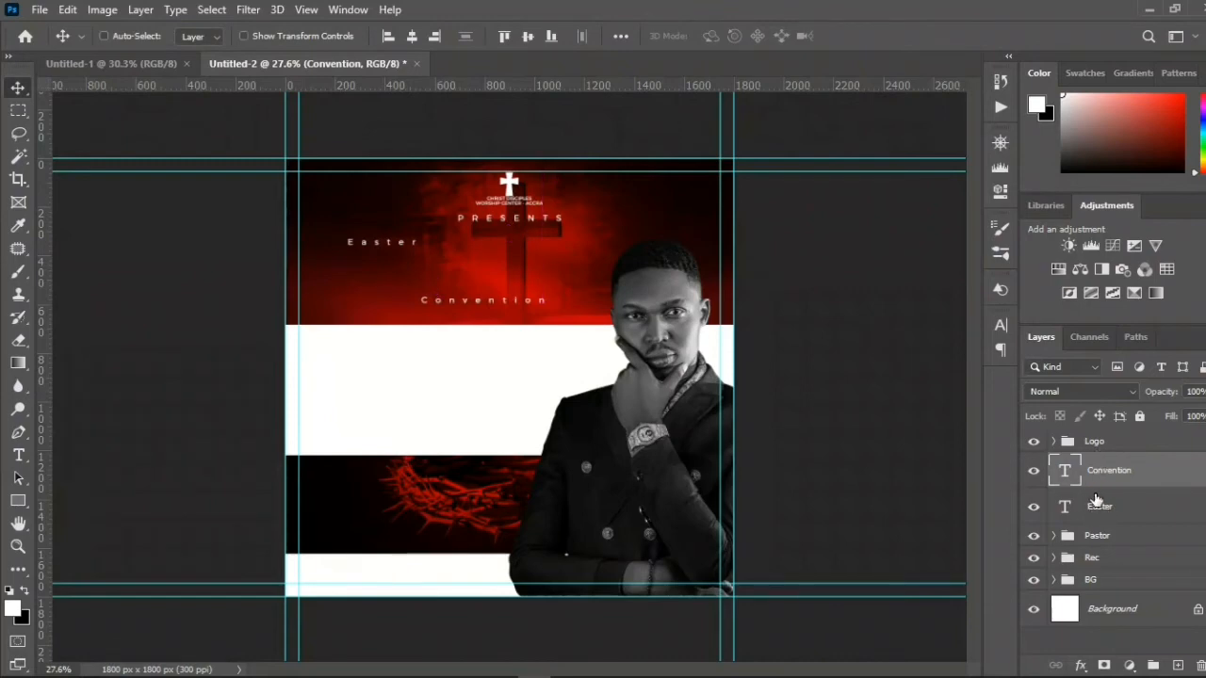
- Remove faux bold from the Easter text and change its font to Monea Alegante
left_click(1096, 501)
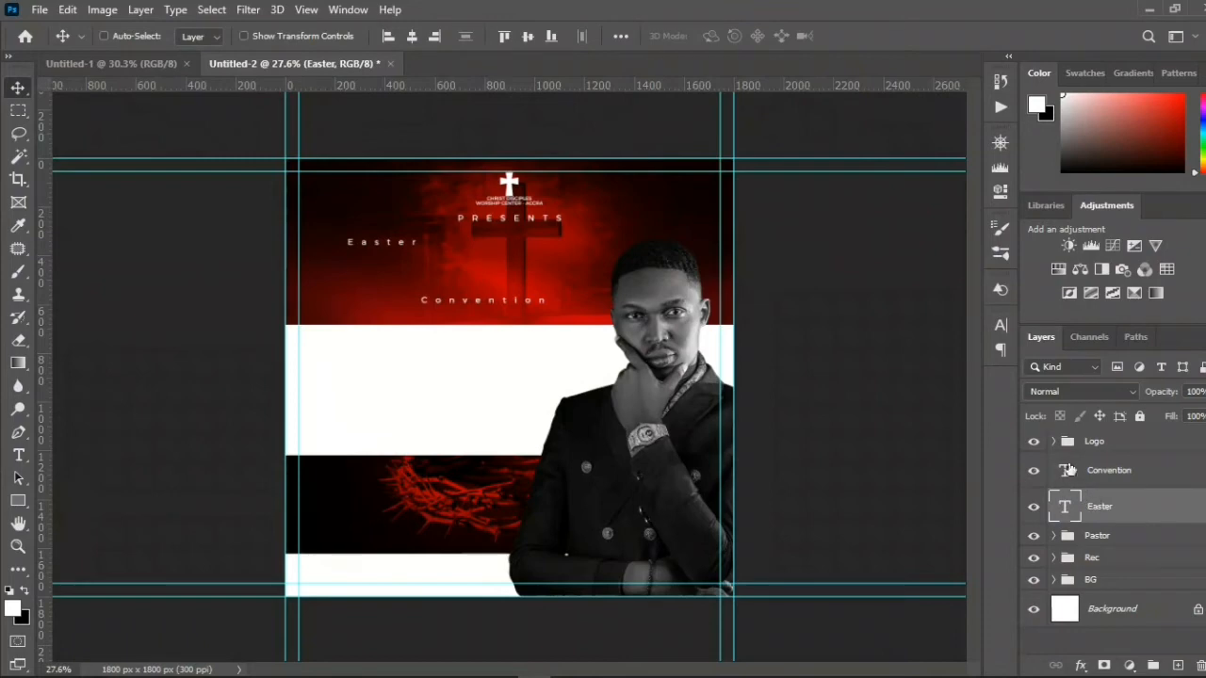
left_click(1000, 325)
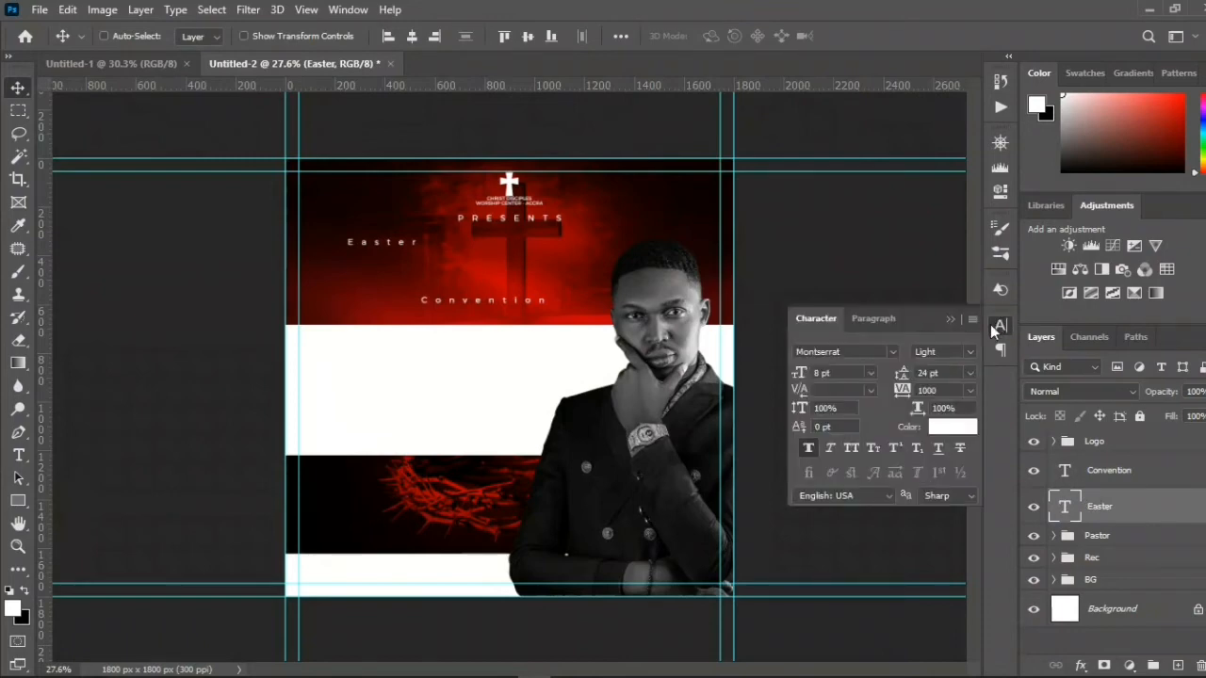
left_click(808, 450)
left_click(894, 351)
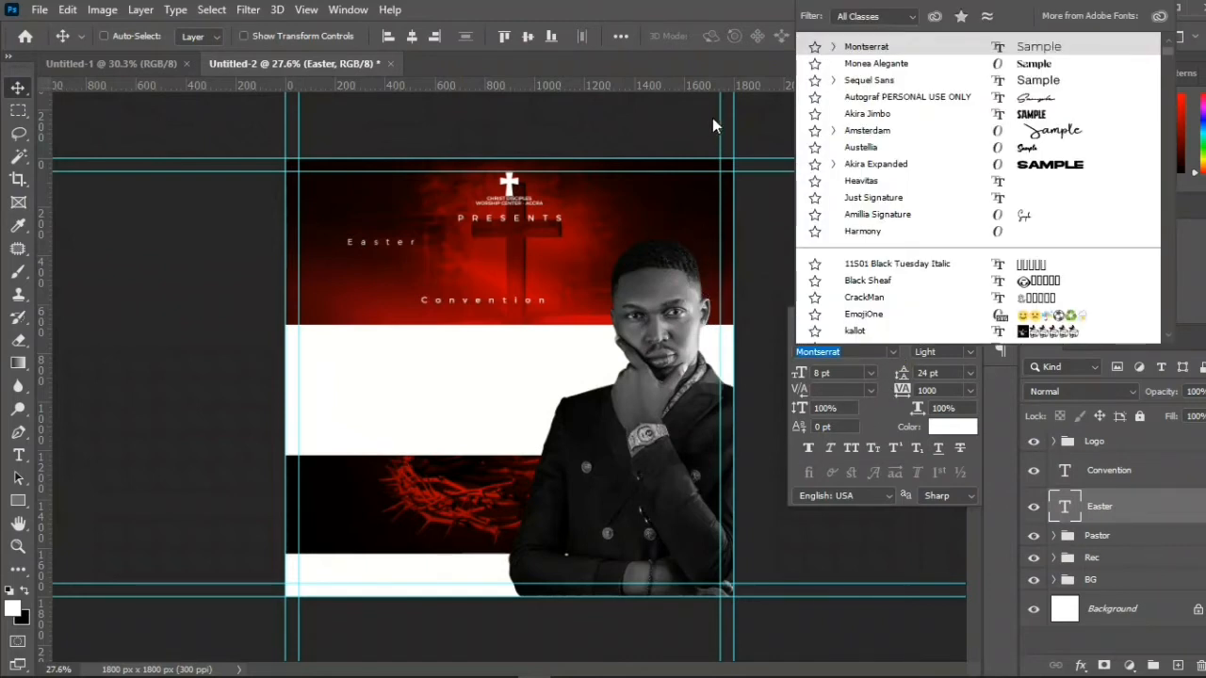
left_click(865, 53)
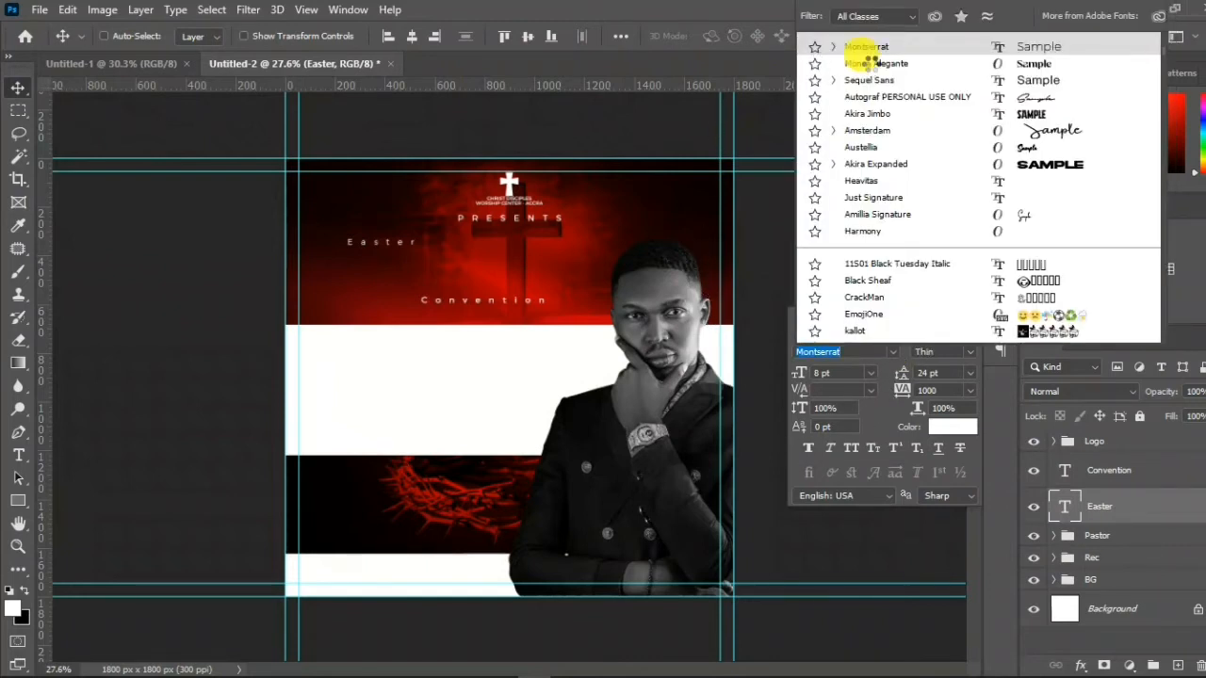
left_click(867, 62)
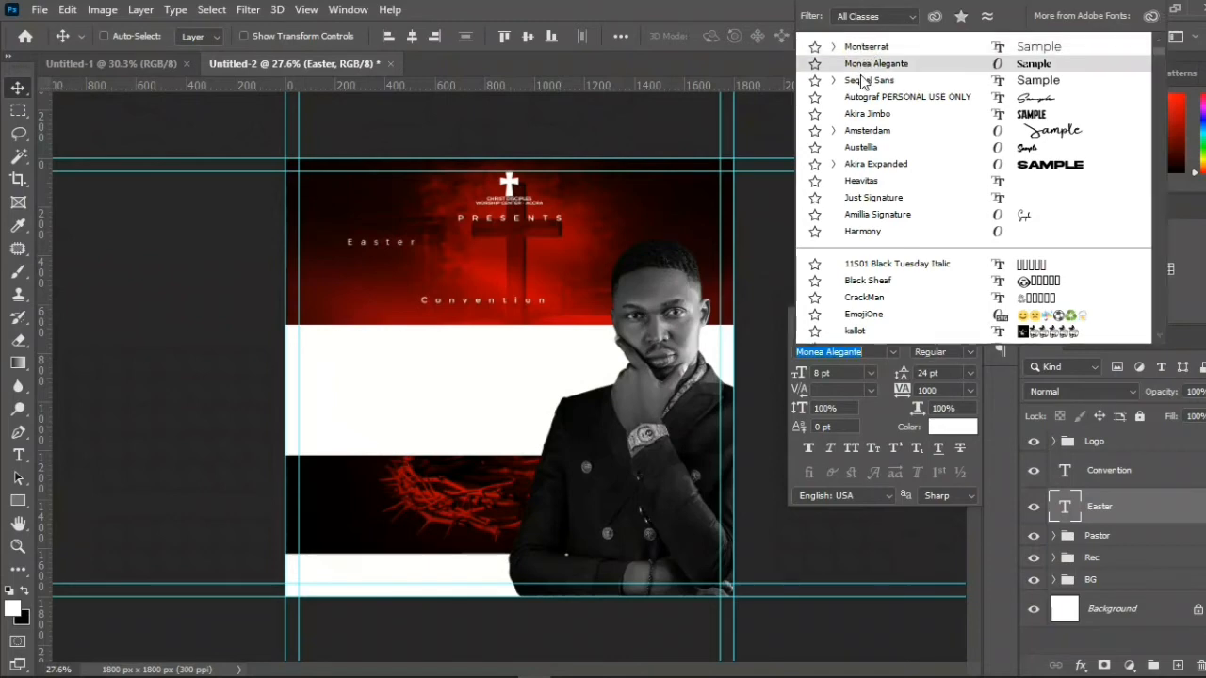
left_click(782, 236)
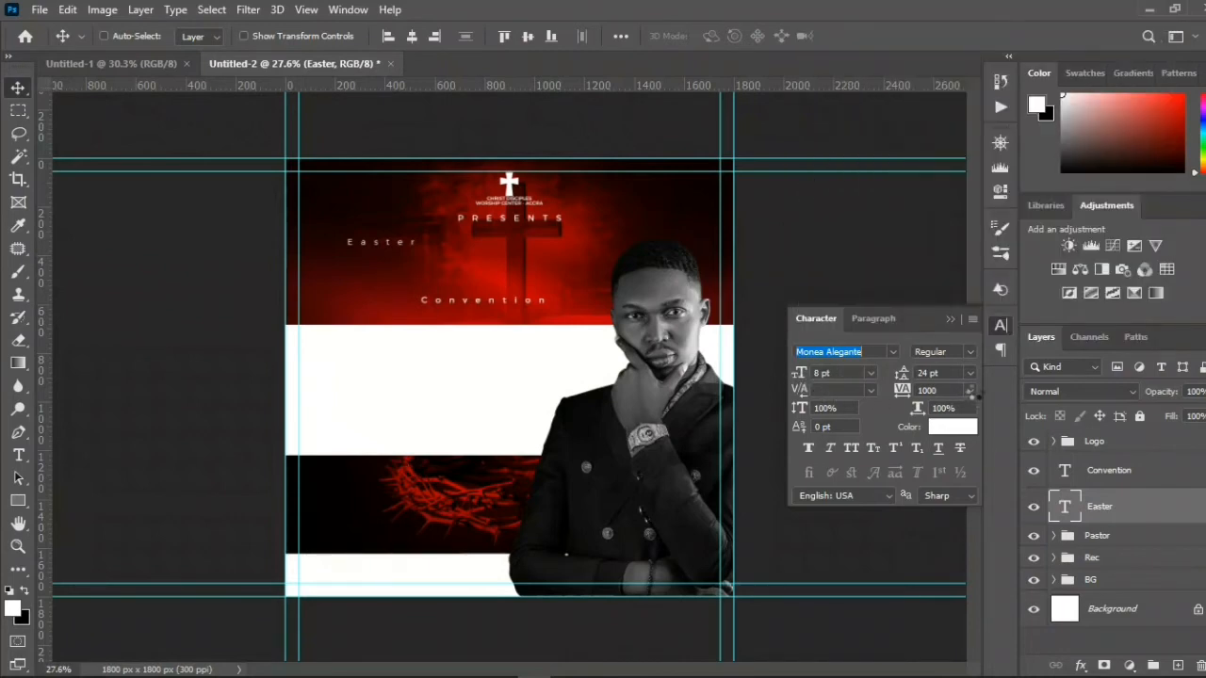
- Set the Easter text's tracking to -25
left_click(971, 391)
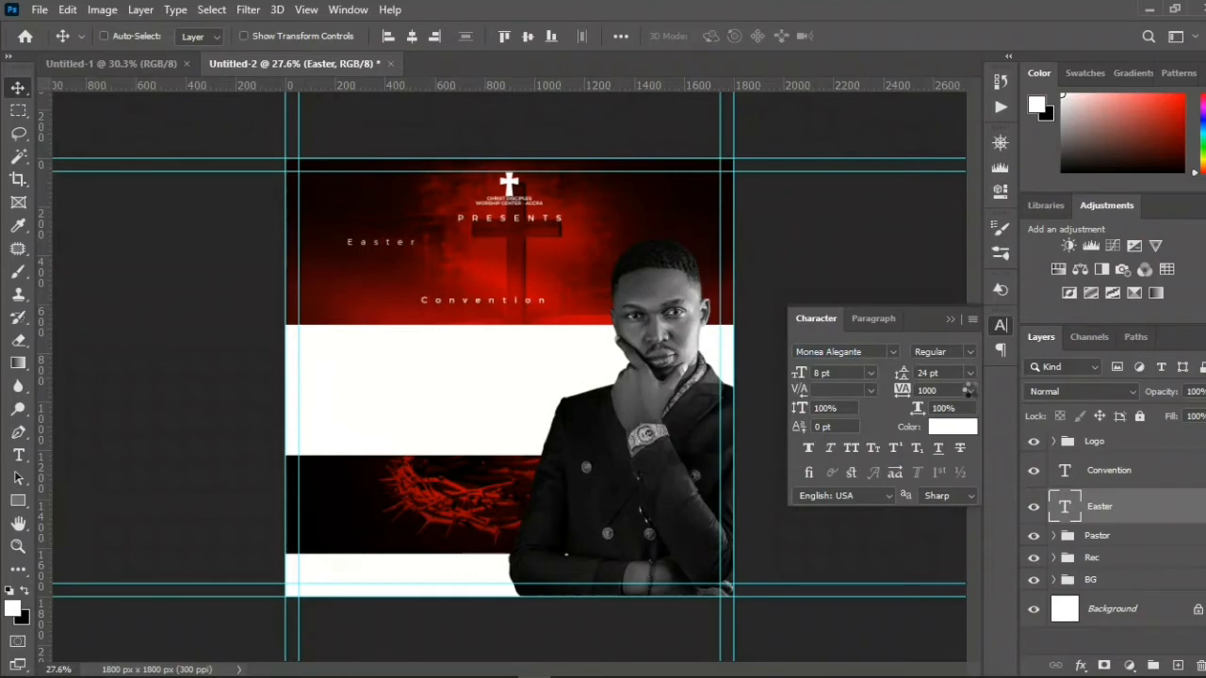
left_click(969, 389)
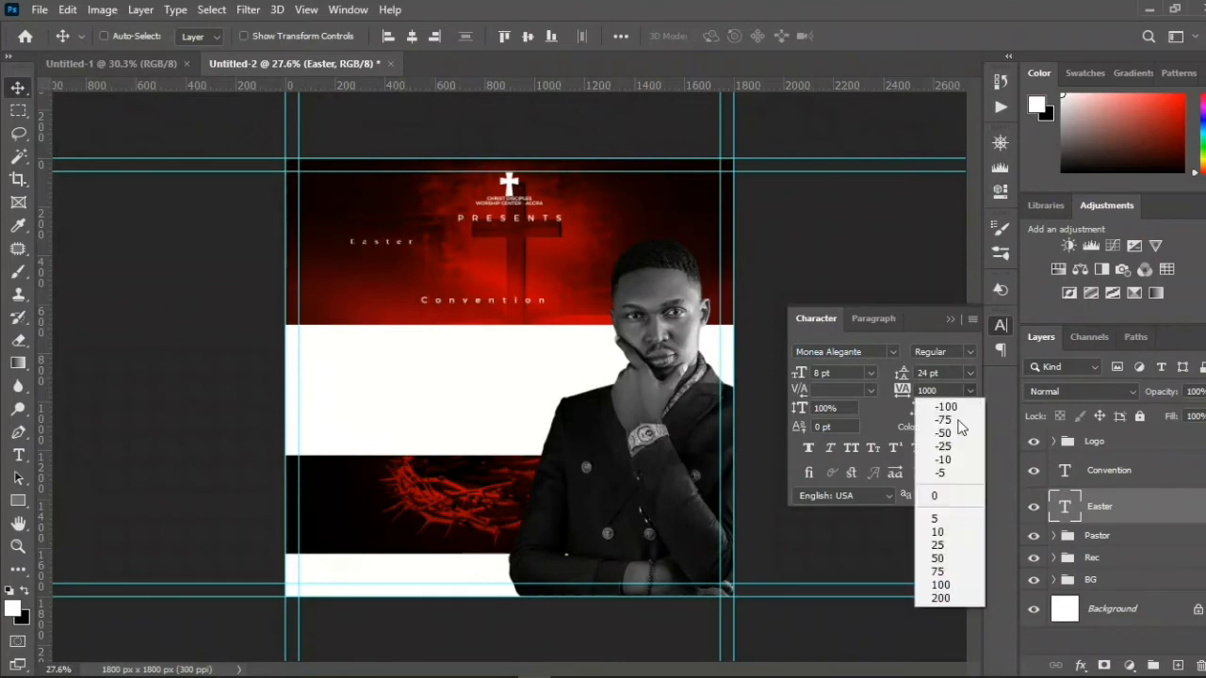
left_click(945, 446)
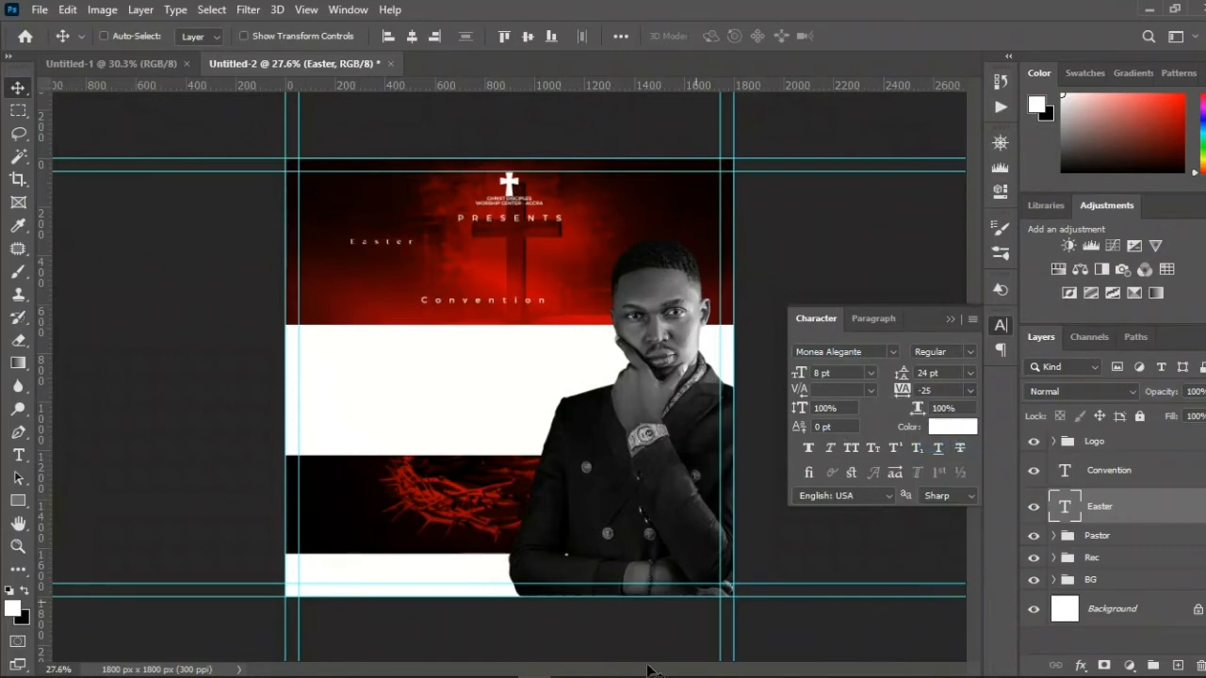
- Look up the font size for the Easter text in the Notepad guide and return to the flyer in Photoshop
left_click(566, 663)
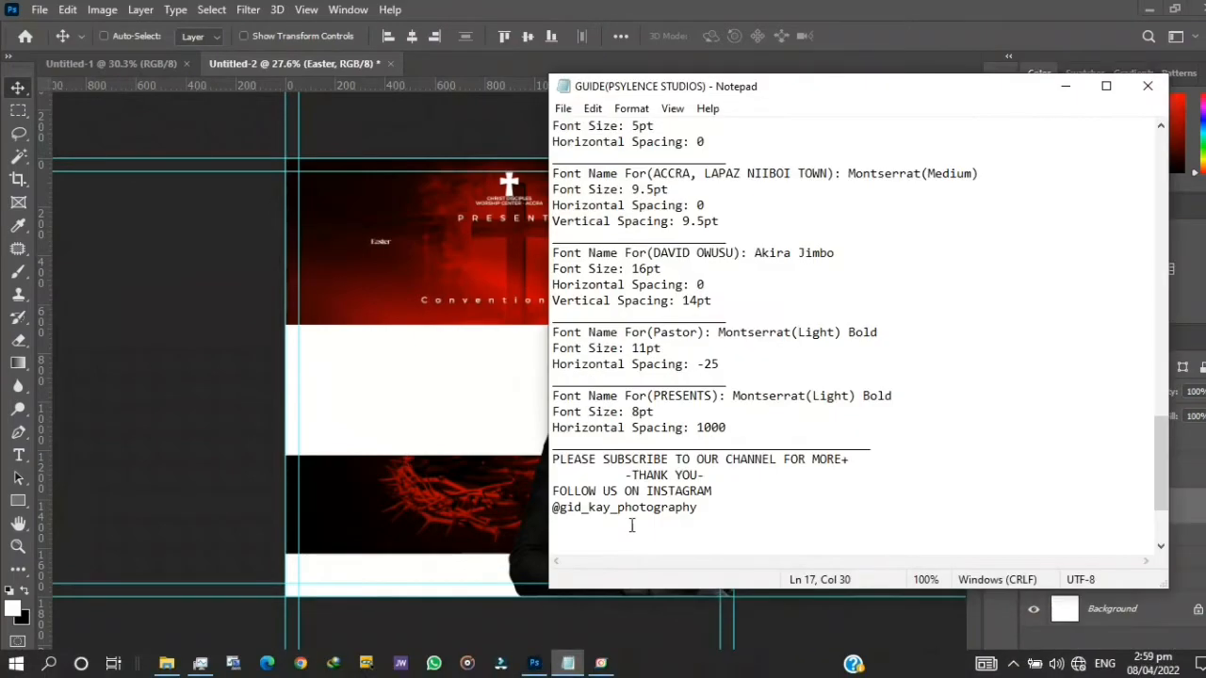
scroll(758, 377, "up", 6)
scroll(755, 374, "up", 15)
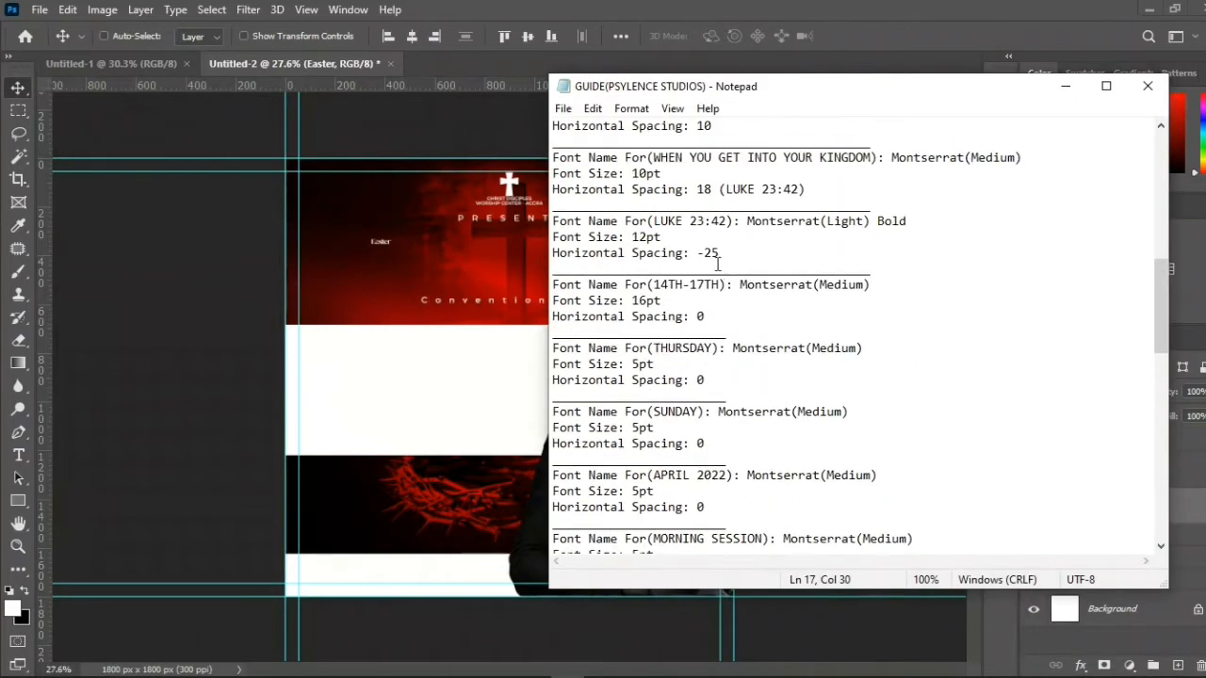
scroll(713, 256, "up", 5)
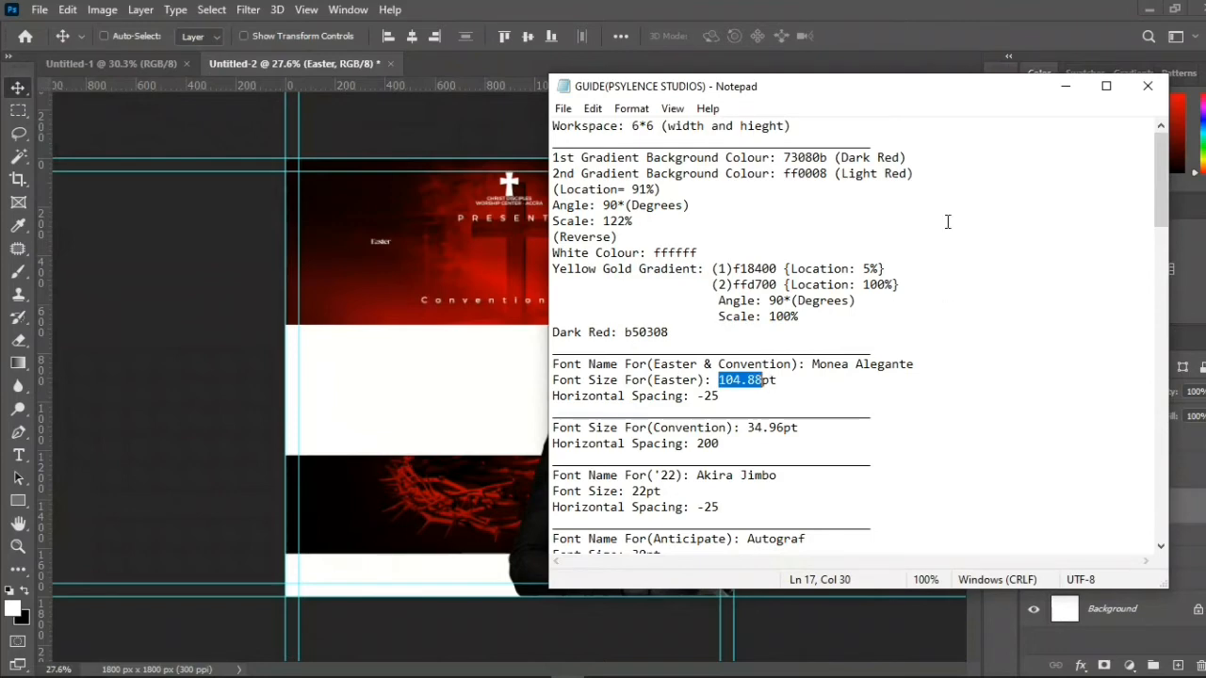
left_click(1065, 86)
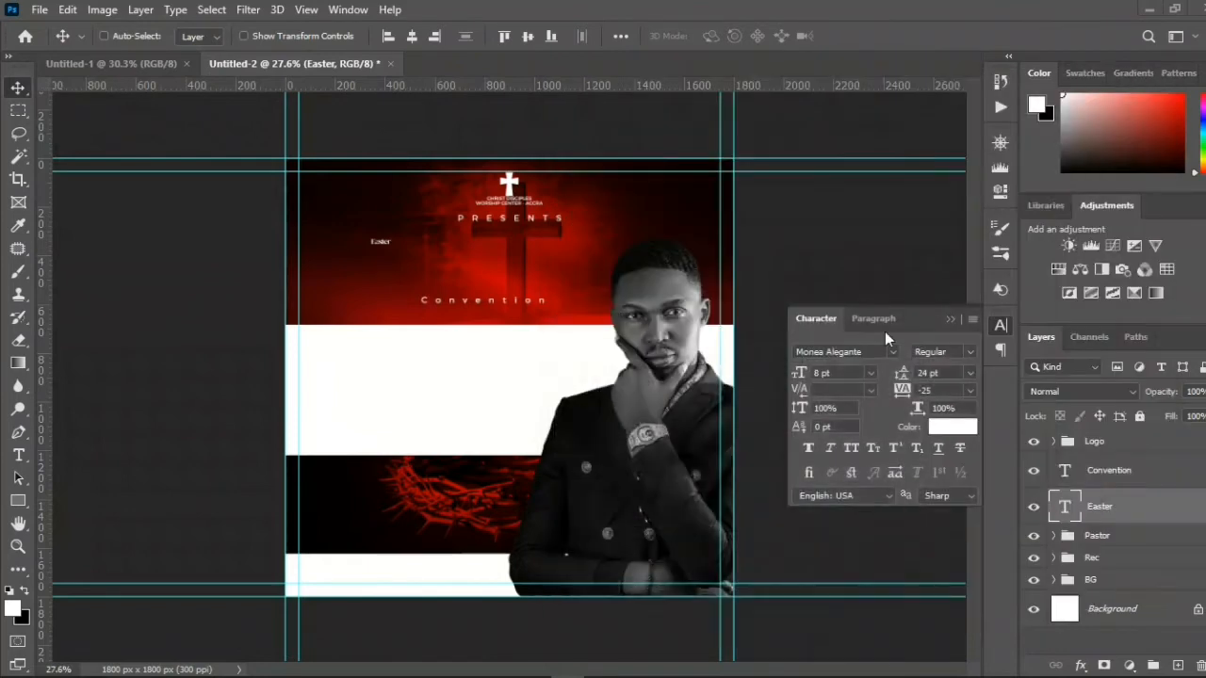
- Set the Easter text's font size to 104.88 pt and move it between the PRESENTS and Convention lines
left_click(812, 372)
left_click_drag(813, 373, 807, 379)
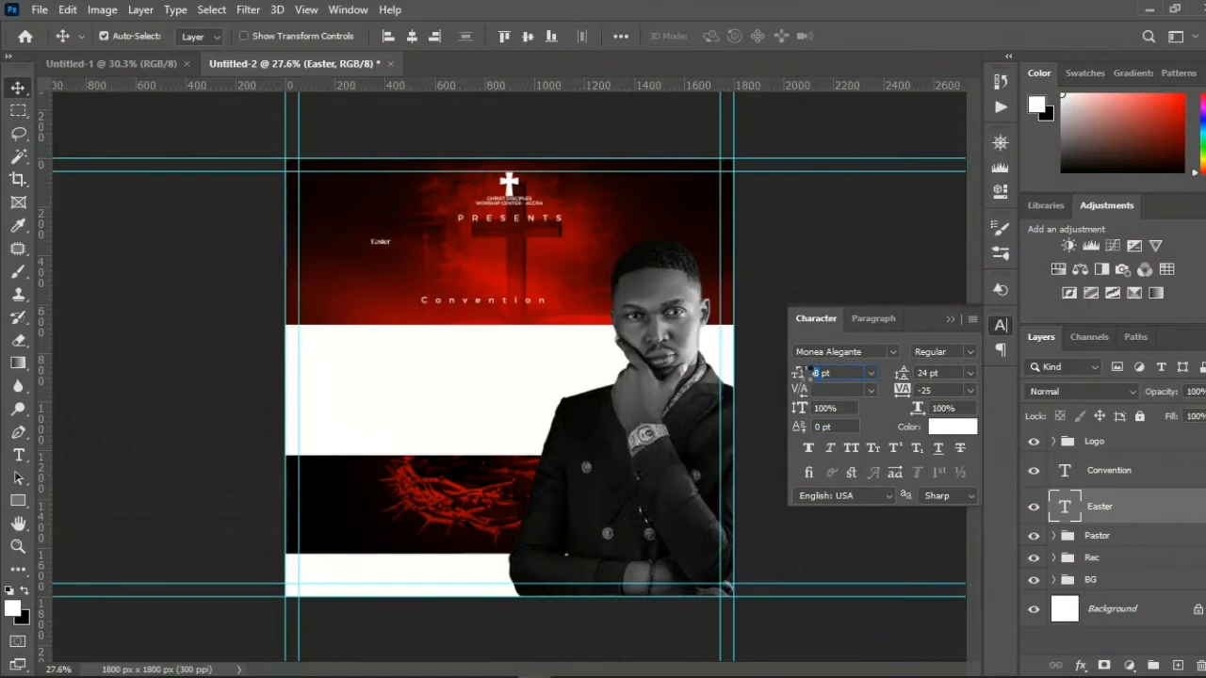
type("404.88")
key("Return")
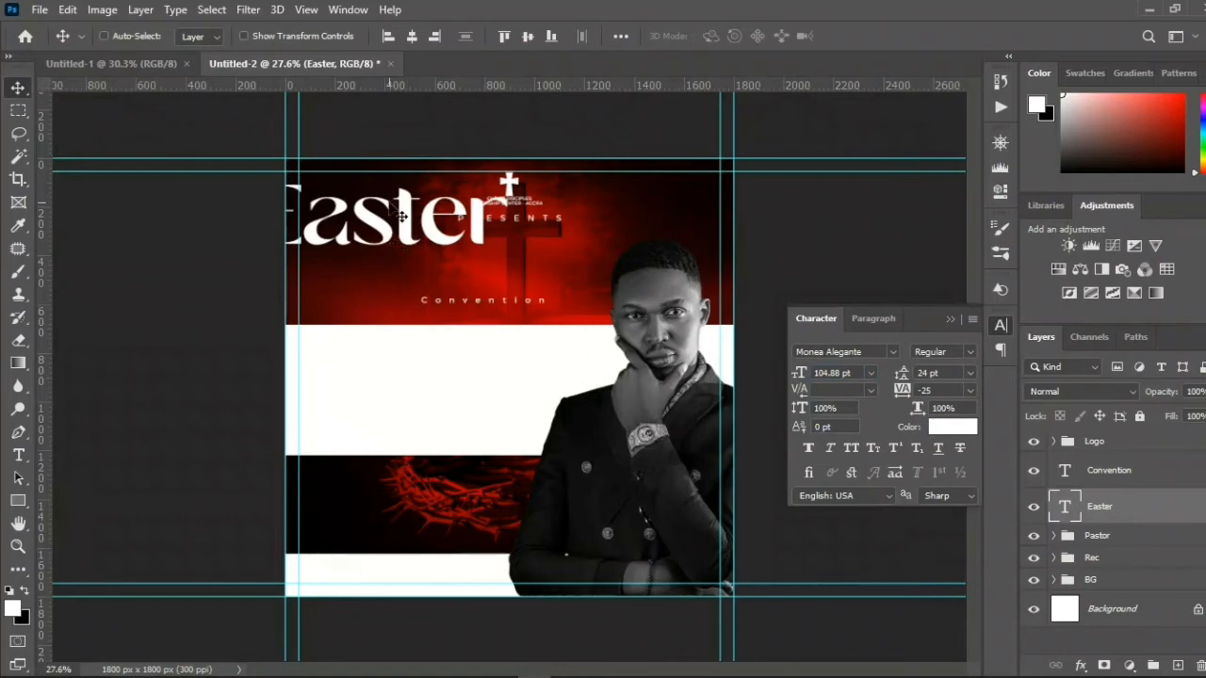
left_click_drag(395, 214, 494, 249)
- Switch to the Notepad guide and copy the Convention font size value, 34.96
mouse_move(500, 669)
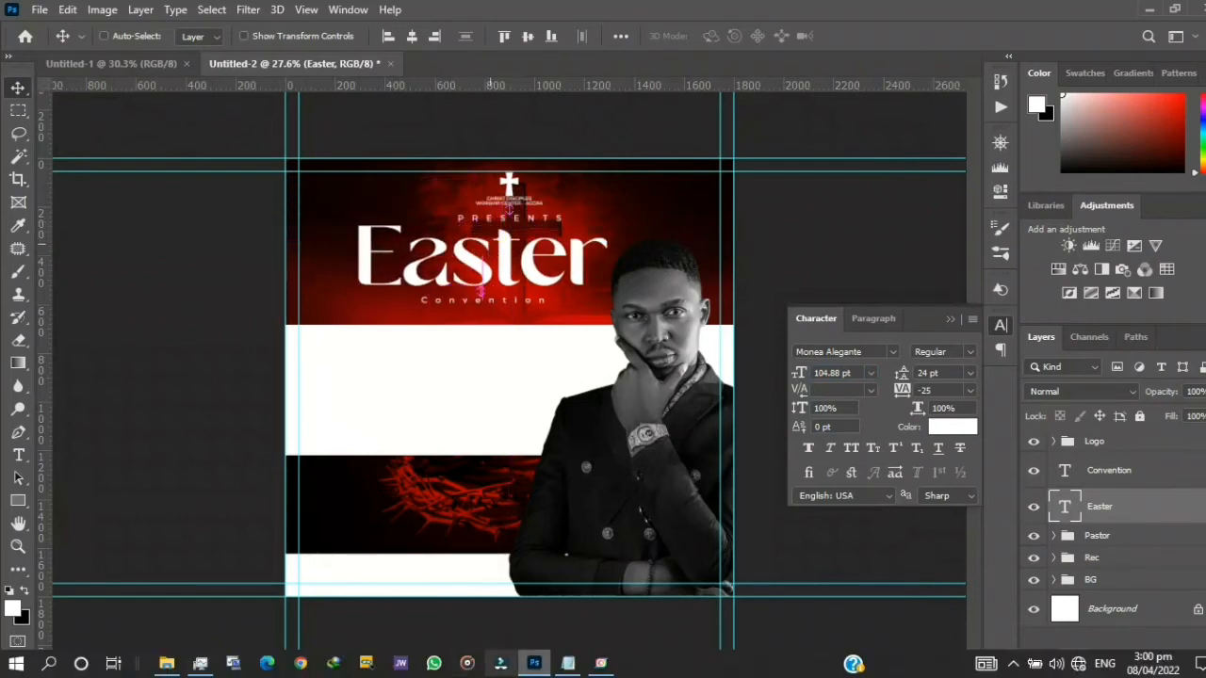
left_click(568, 663)
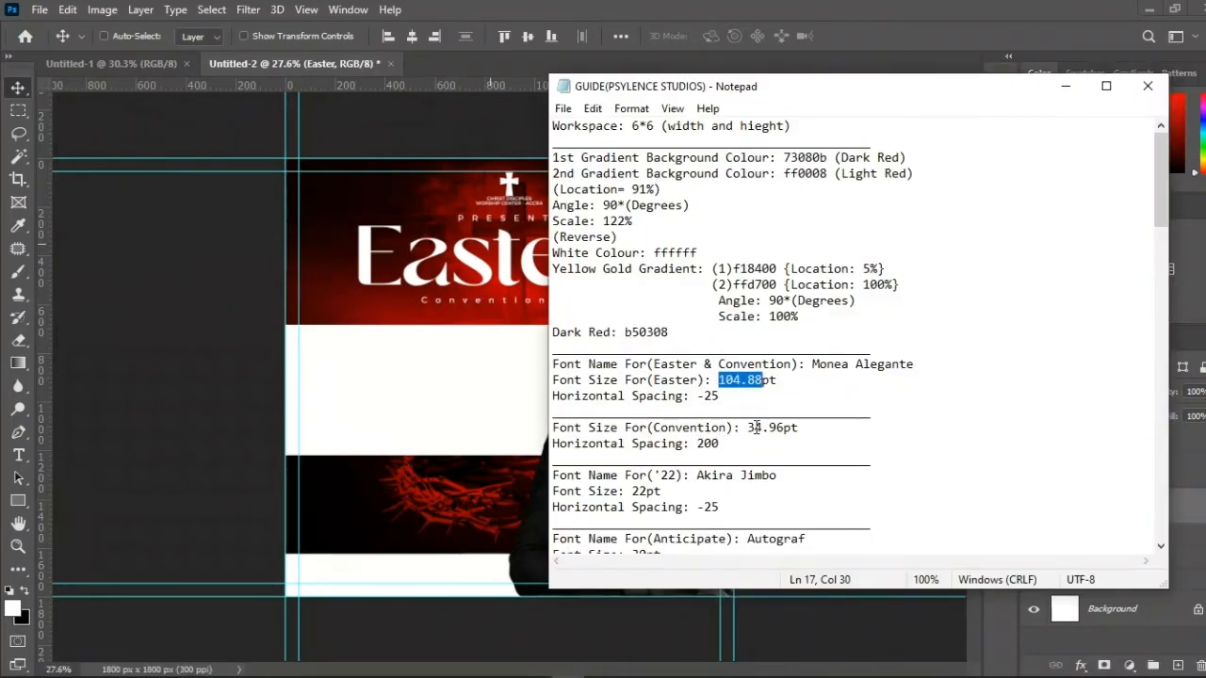
left_click_drag(747, 427, 780, 427)
key("ctrl+c")
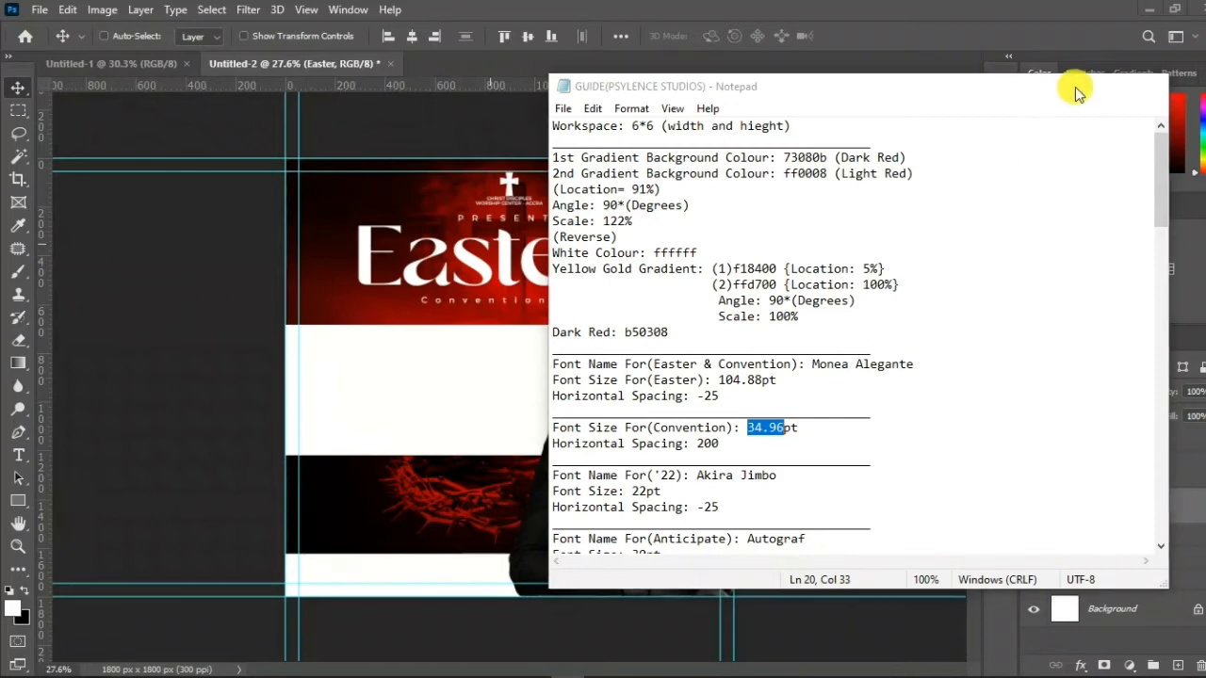
- Return to the flyer in Photoshop and center the Easter text horizontally on the canvas
left_click(1065, 86)
left_click(412, 37)
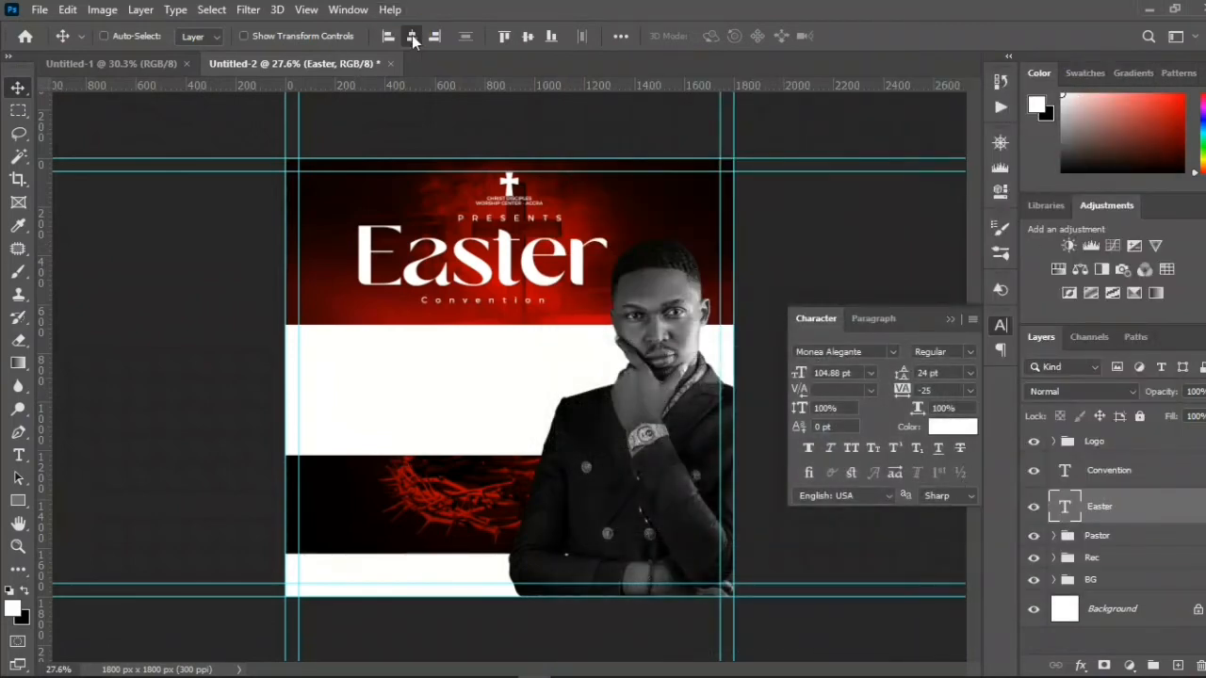
left_click(412, 36)
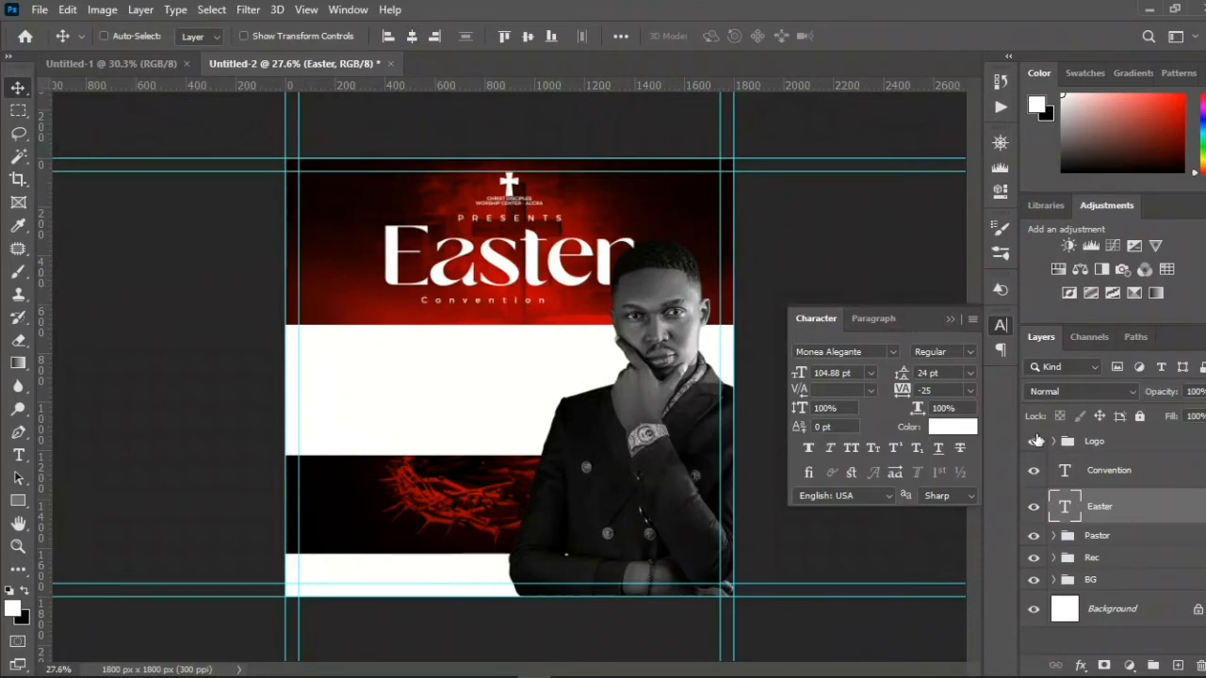
- Change the Convention text's font to Monea Alegante and remove its faux bold
left_click(1109, 473)
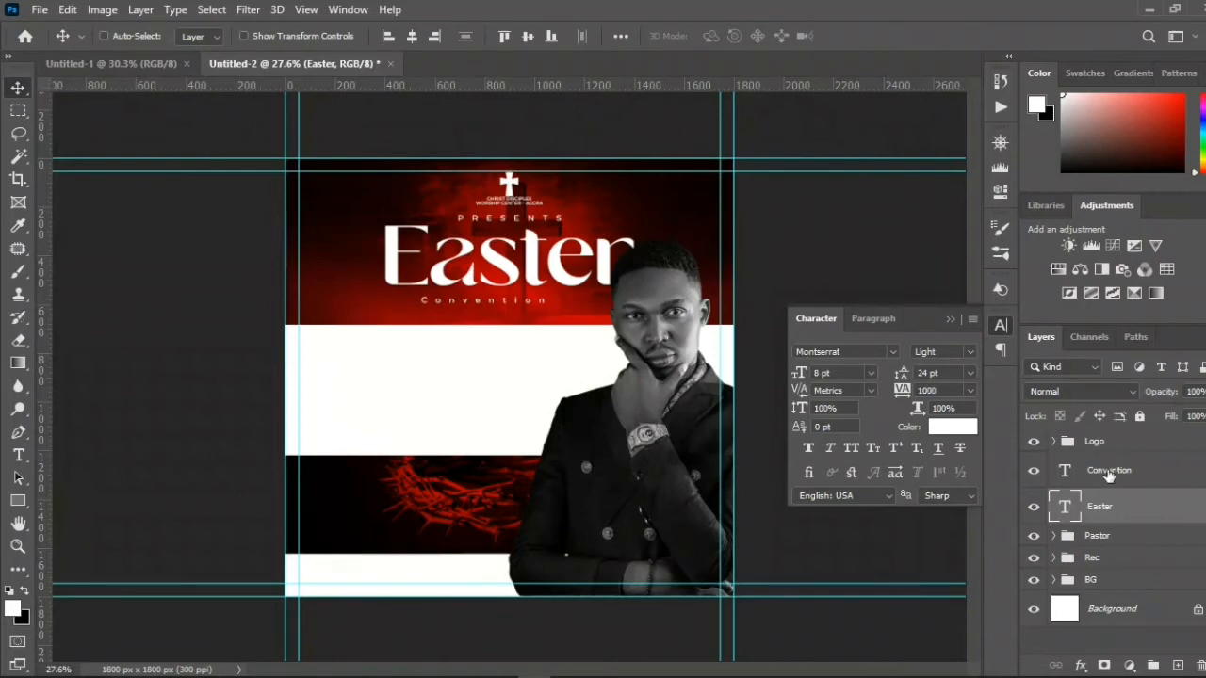
left_click(1092, 469)
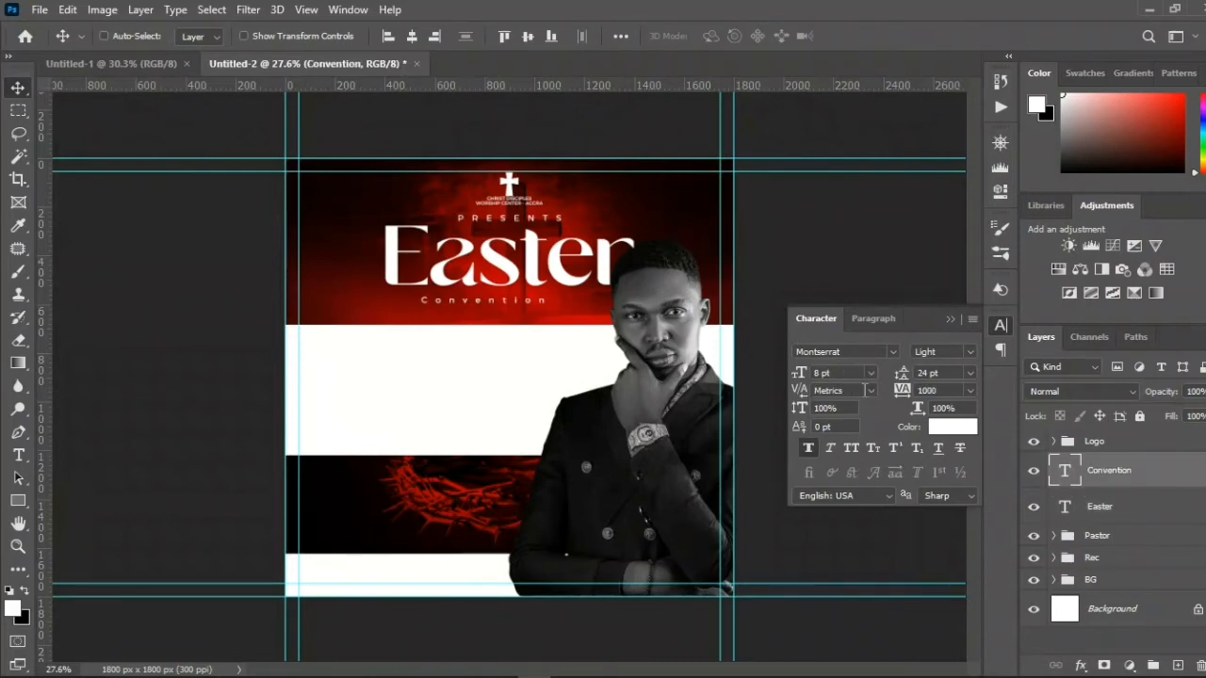
left_click(893, 351)
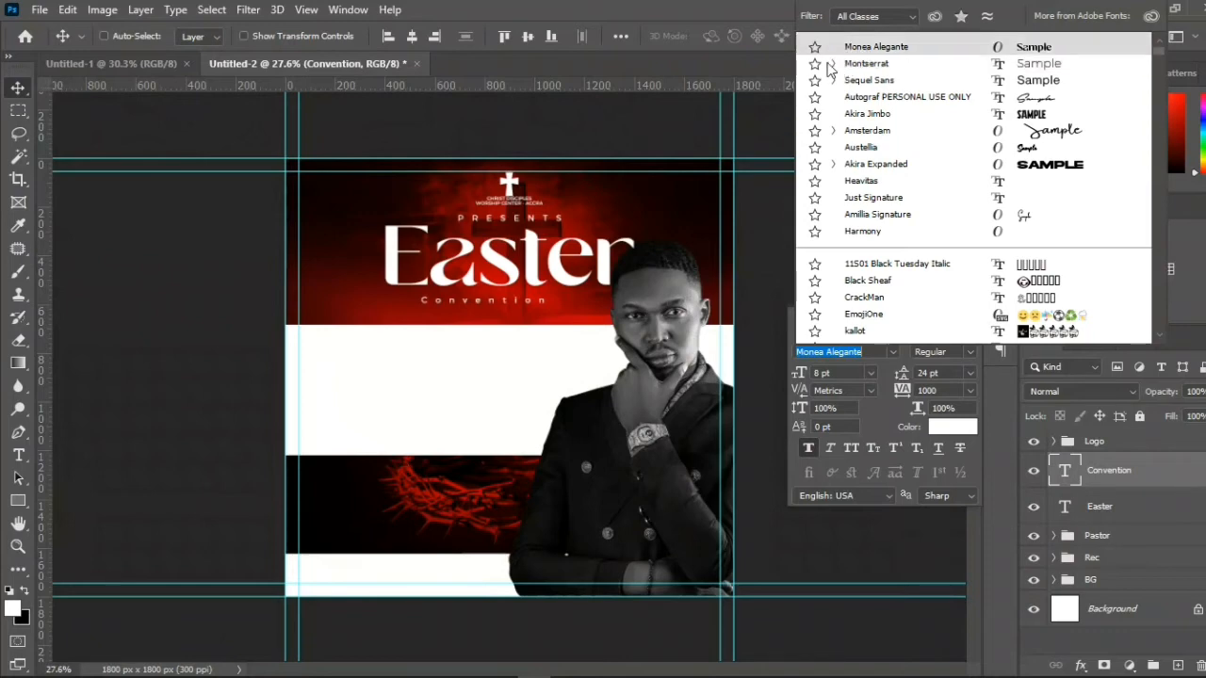
left_click(713, 242)
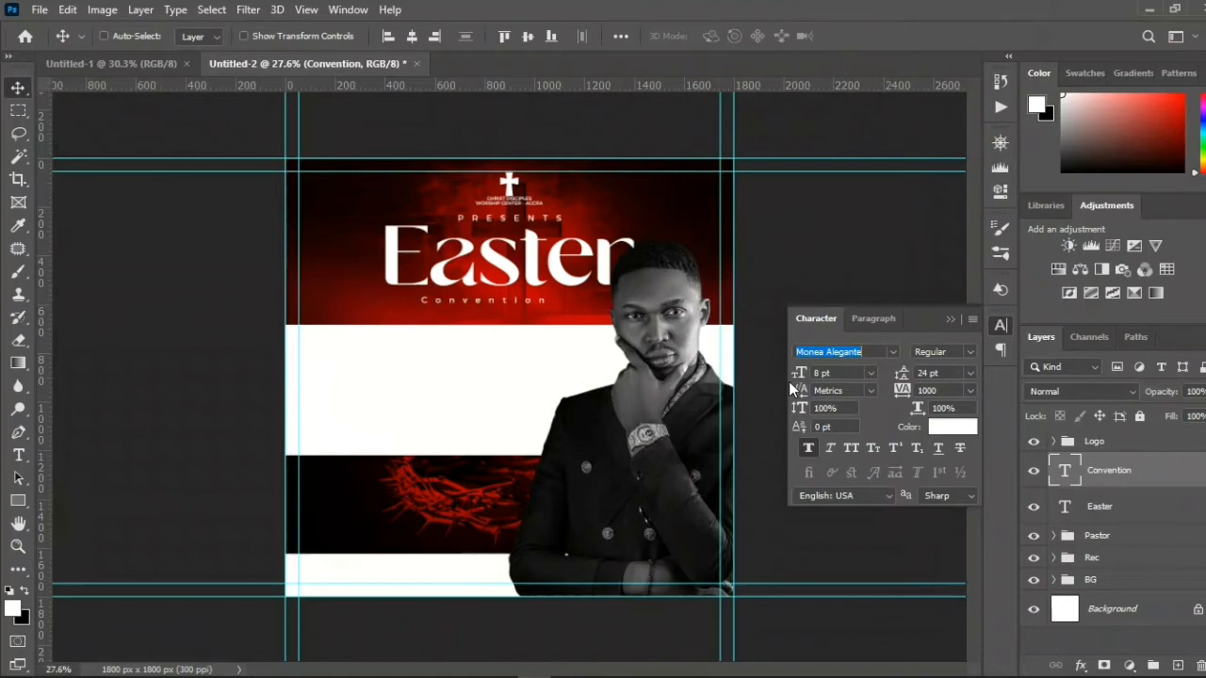
left_click(811, 447)
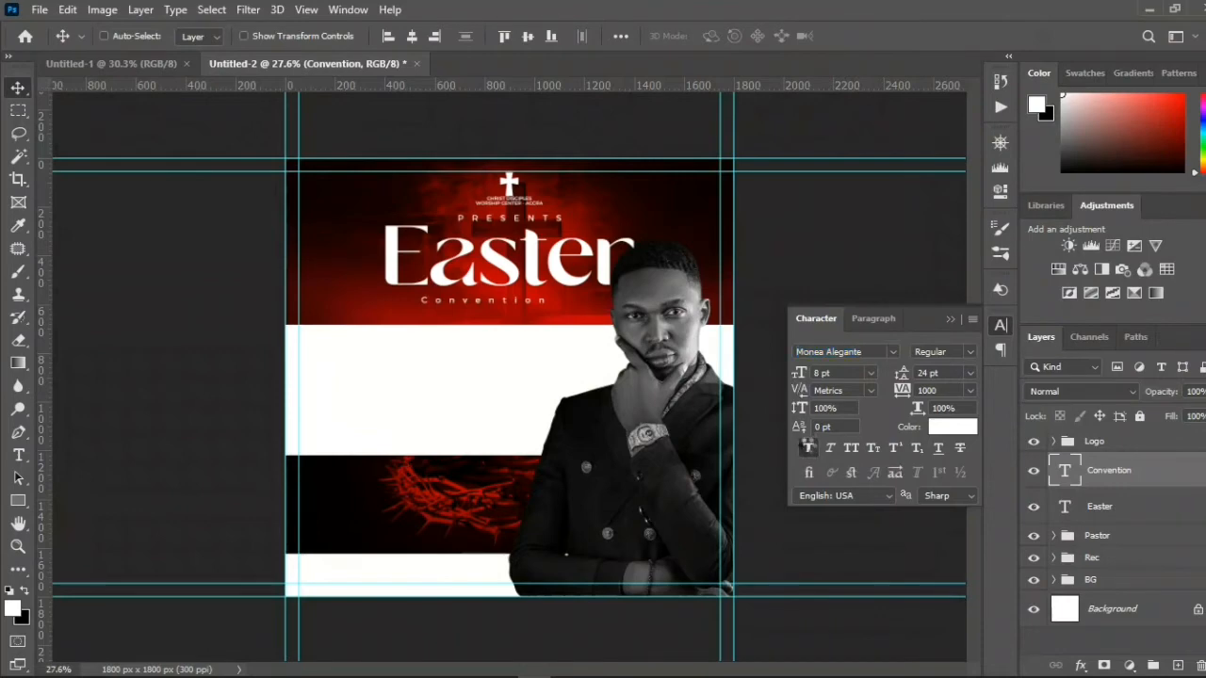
left_click(801, 446)
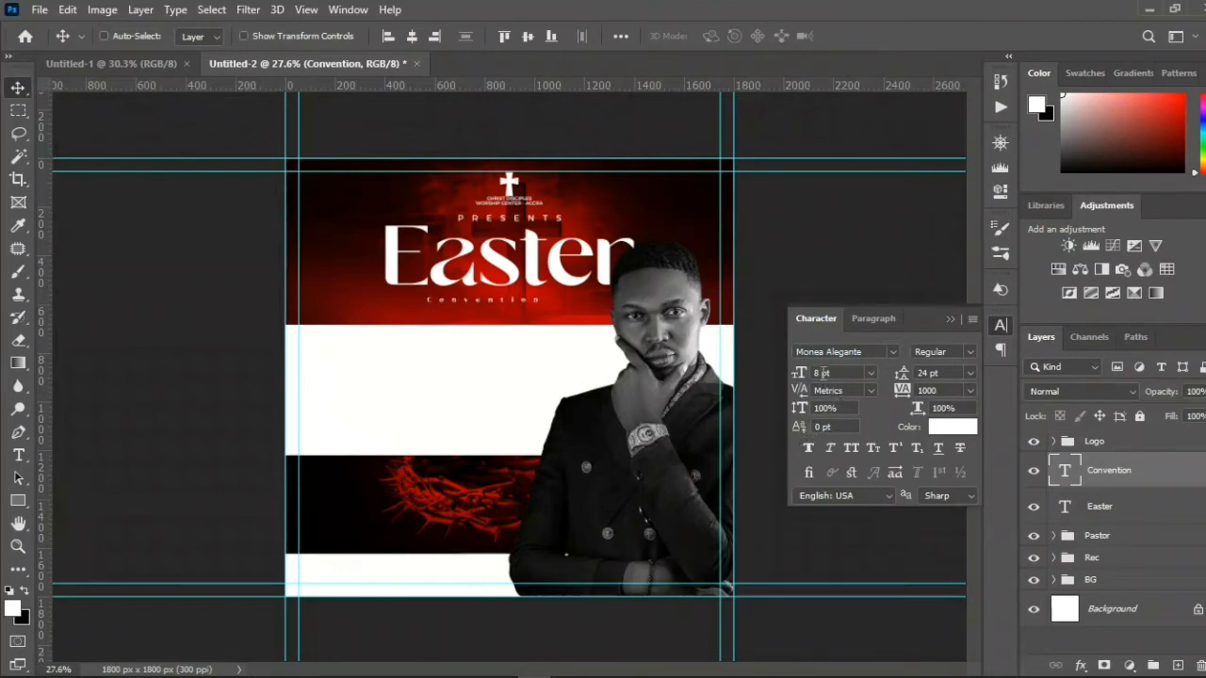
- Set the Convention text's font size to 34.96 pt and its tracking to 200
left_click(822, 373)
key("ctrl+t")
key("ctrl+v")
key("Return")
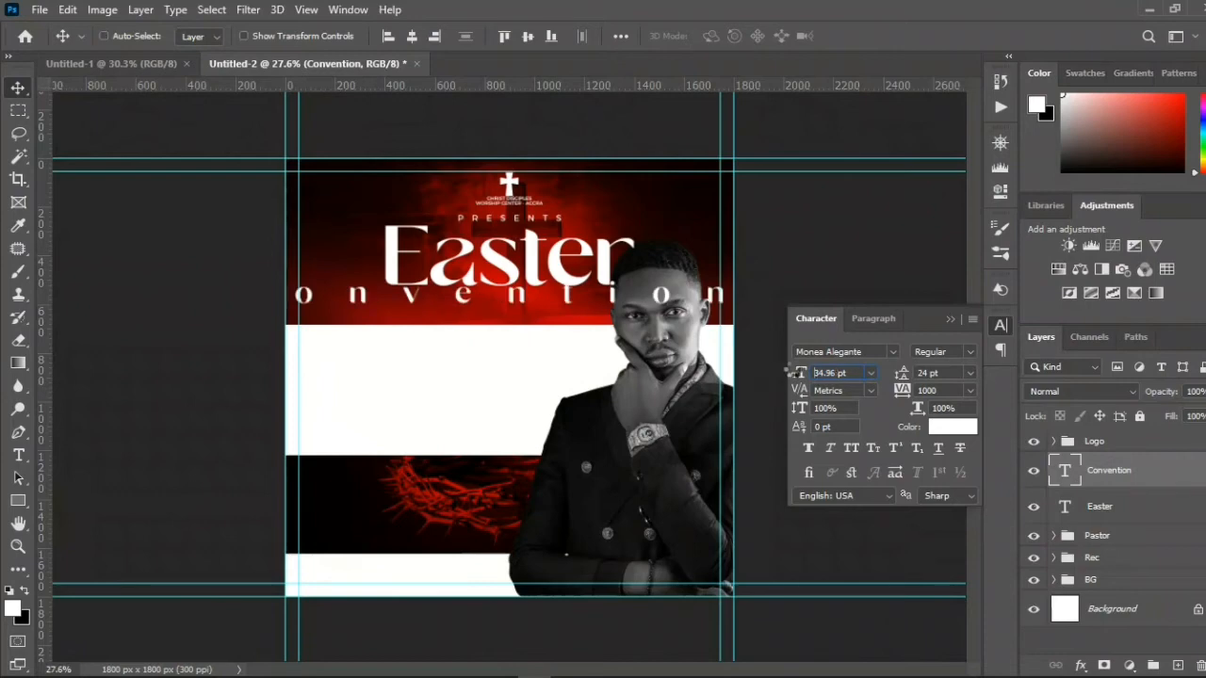
left_click(972, 389)
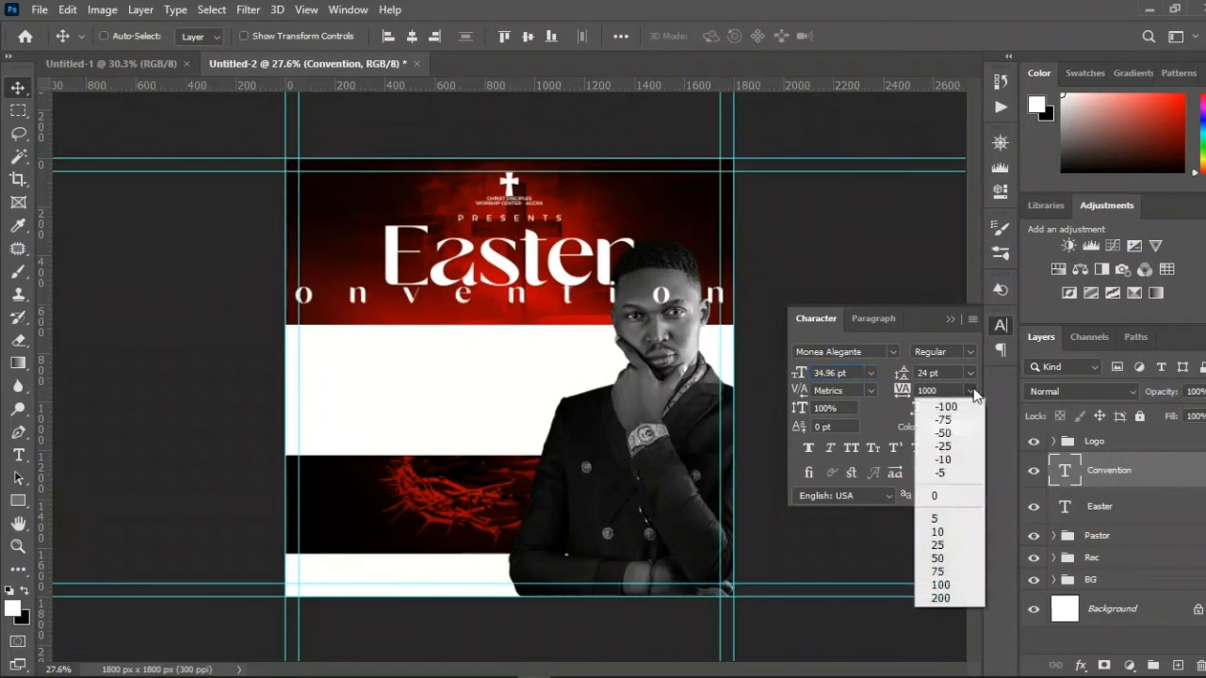
left_click(950, 598)
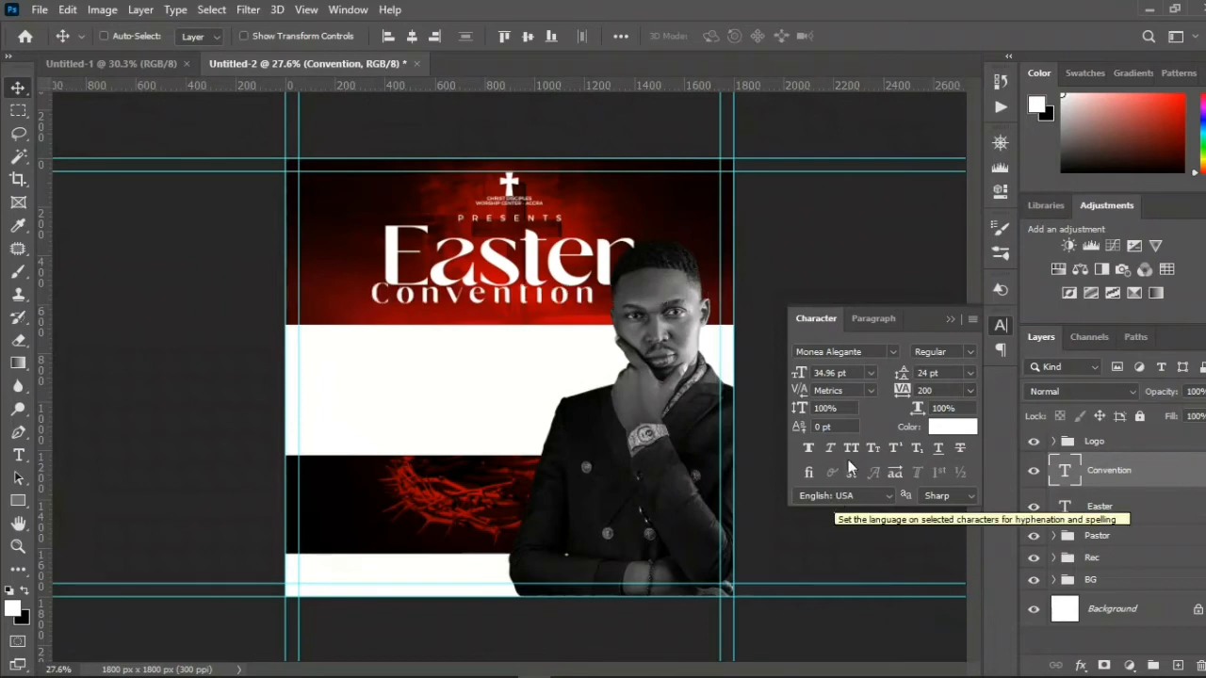
left_click(950, 319)
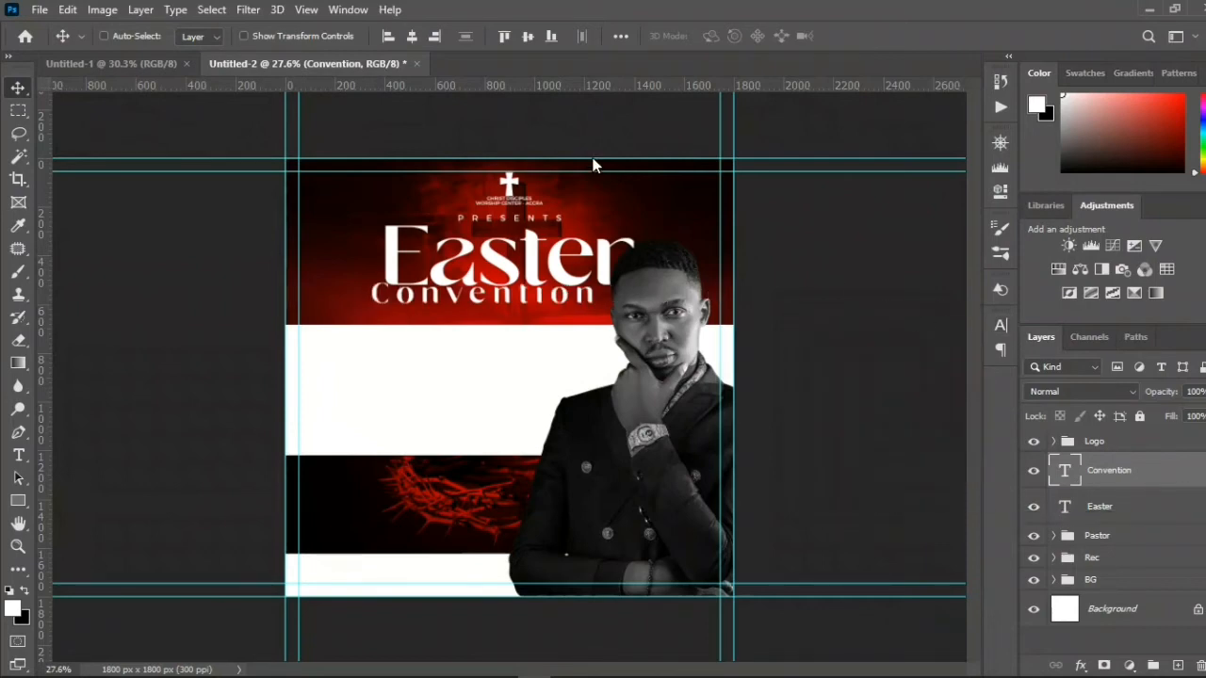
- Align the Convention text's left edge with the Easter text and lower it to sit just above the white band
left_click(414, 37)
left_click(413, 39)
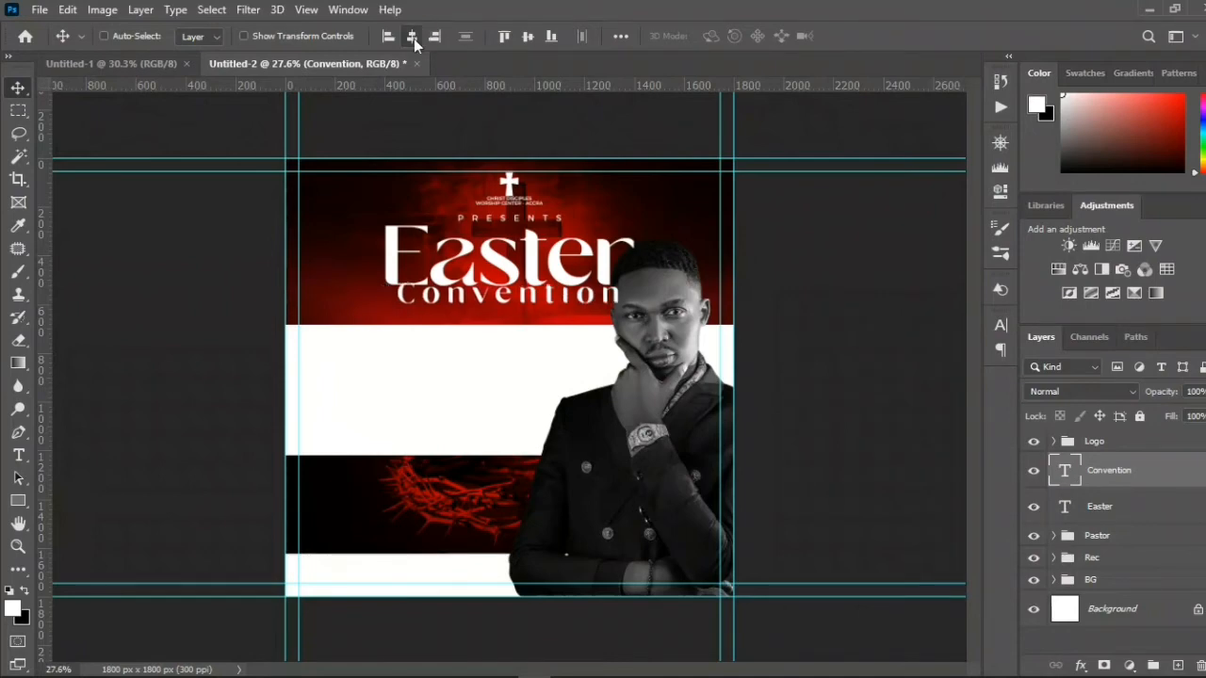
left_click(535, 295)
left_click_drag(535, 294, 525, 294)
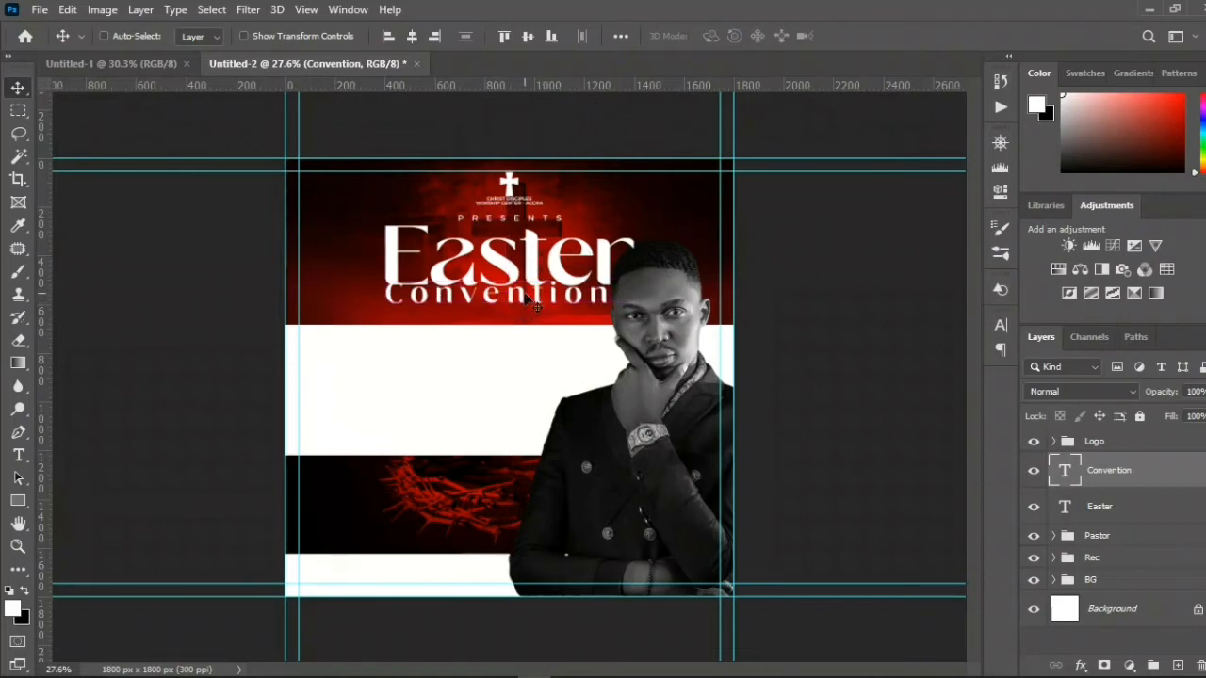
key("shift+Down")
key("shift+Down")
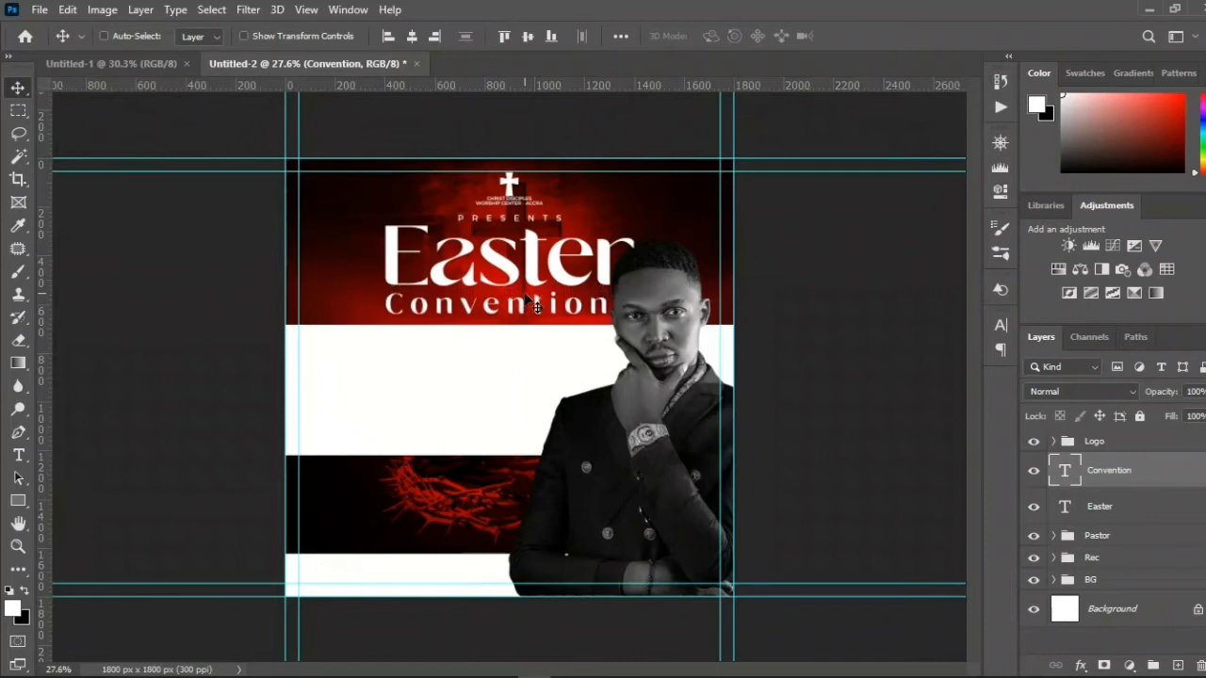
scroll(500, 328, "up", 2)
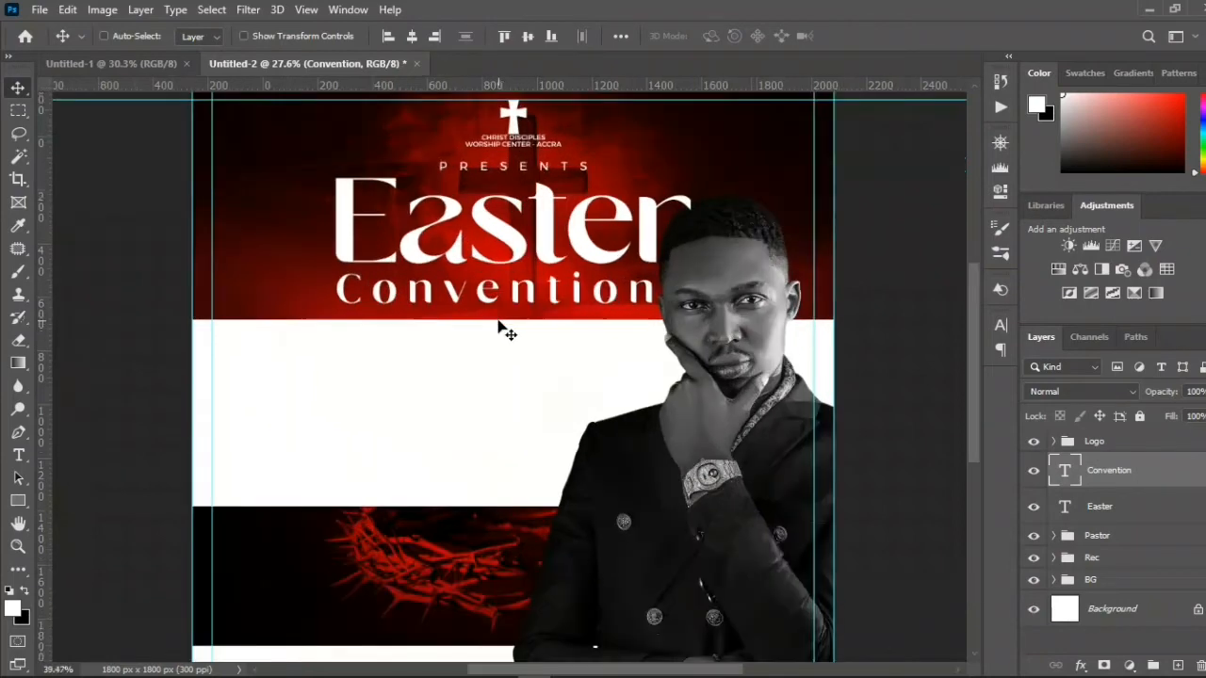
left_click(453, 292)
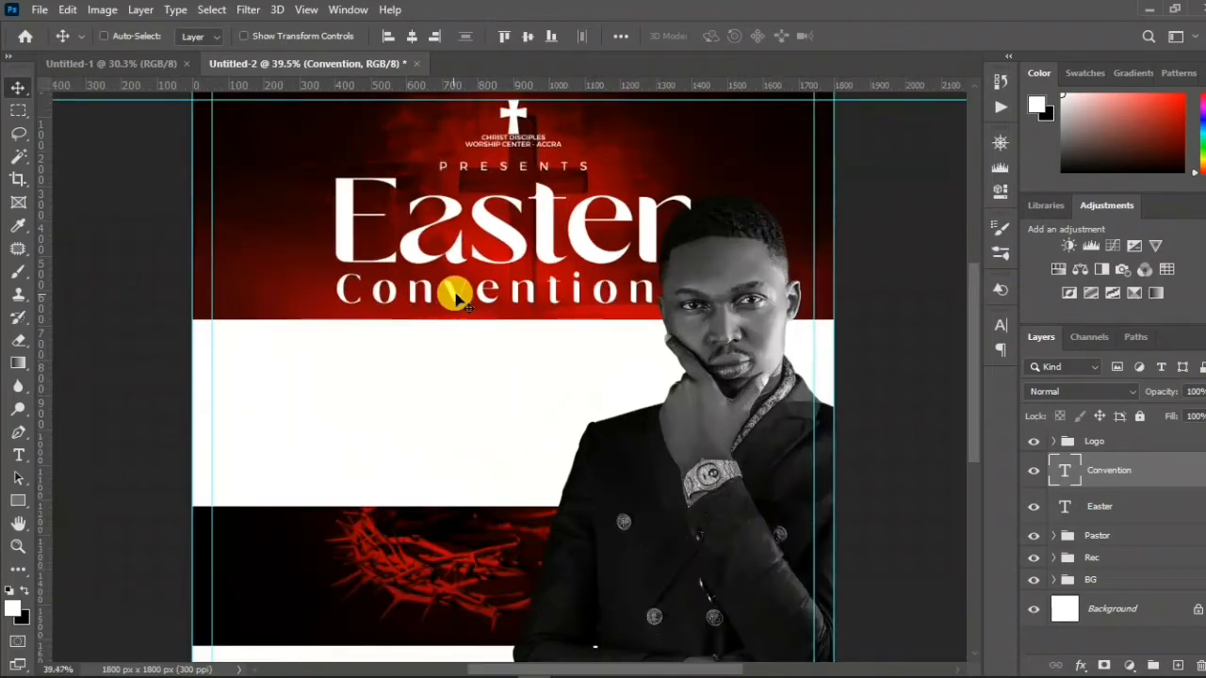
left_click_drag(454, 295, 455, 300)
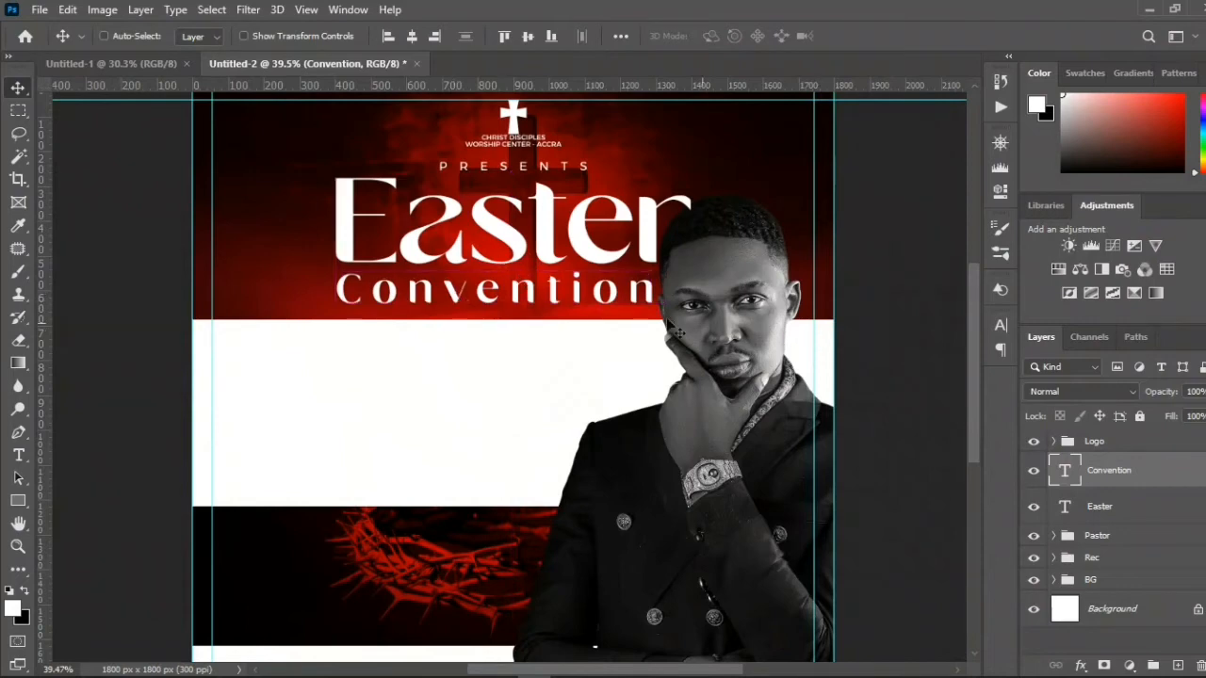
- Scale the Pastor group down to about 92.86% and place it in the flyer's lower-right corner, clear of the Easter and Convention text
left_click(1096, 536)
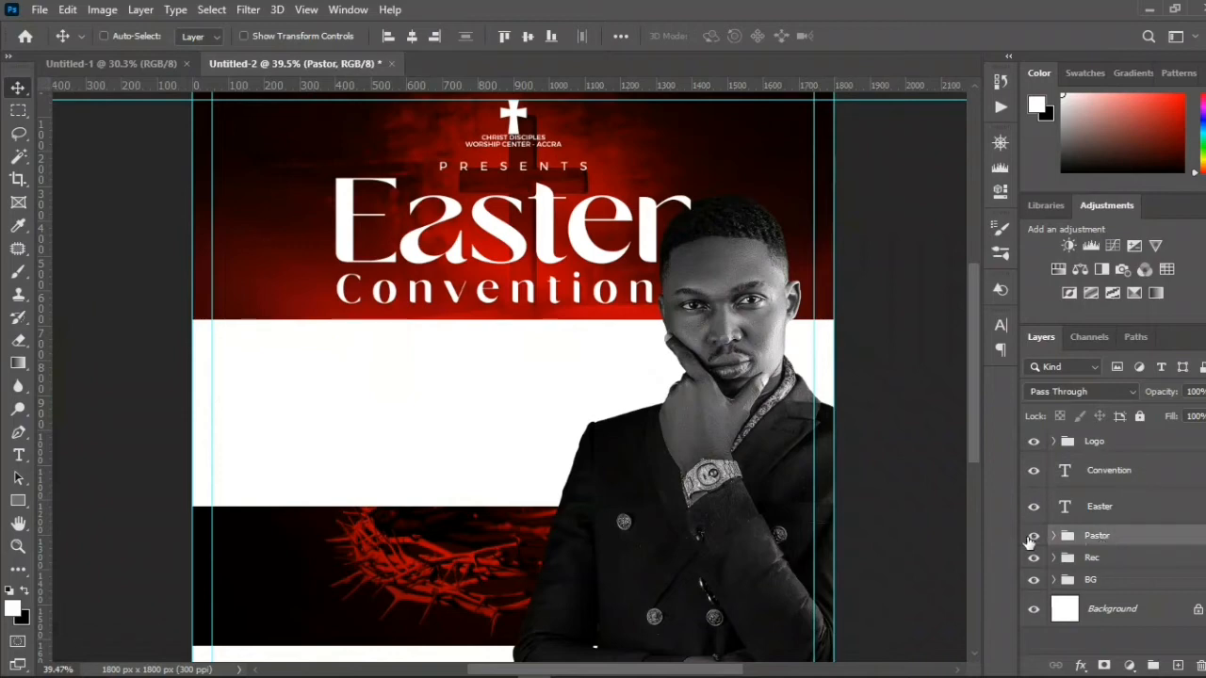
scroll(679, 422, "down", 3)
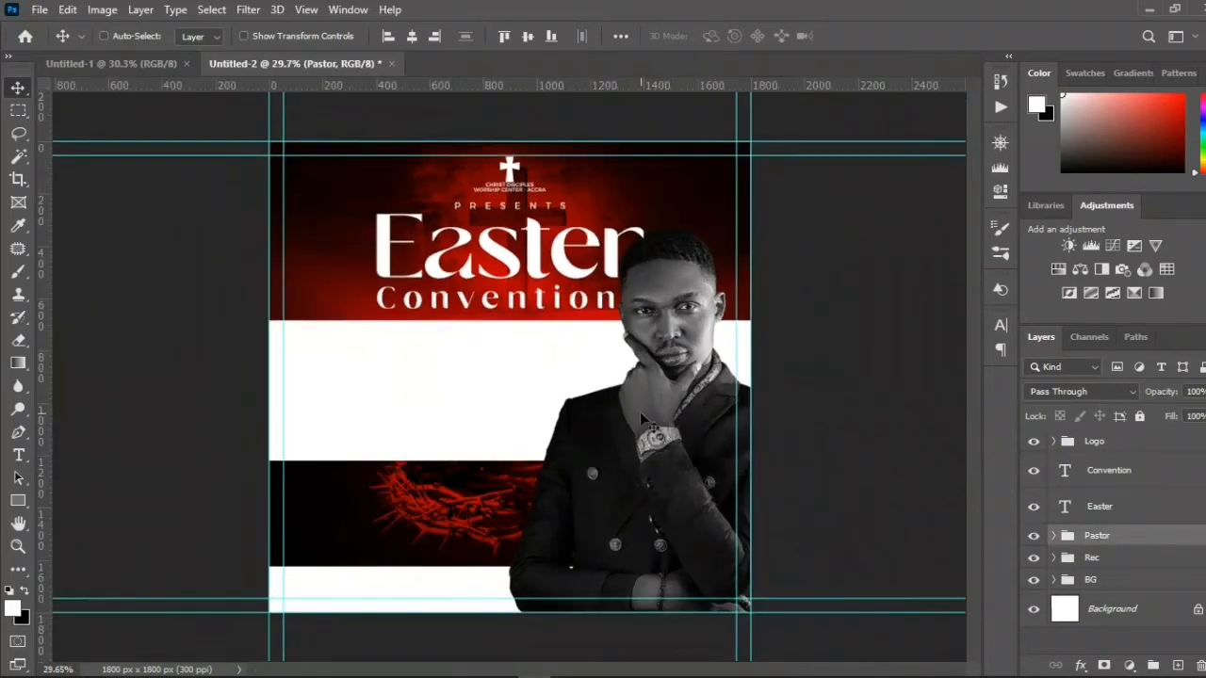
key("ctrl")
key("ctrl+t")
left_click_drag(508, 226, 540, 267)
left_click(650, 340)
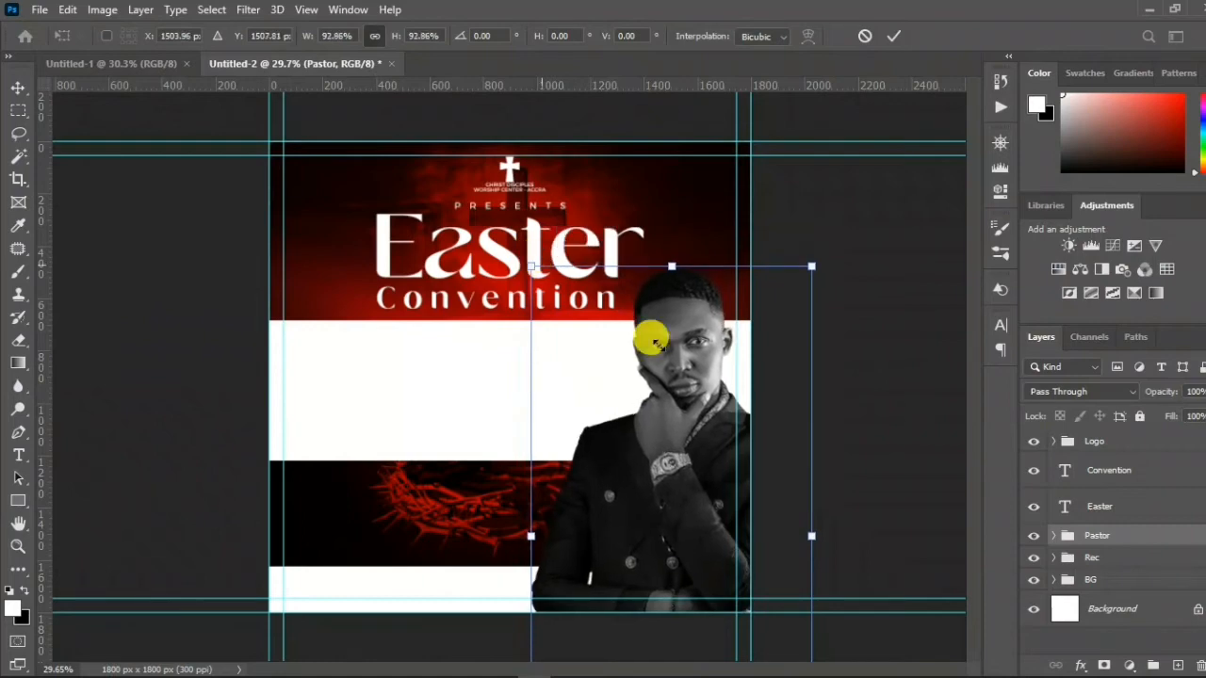
left_click_drag(657, 346, 658, 353)
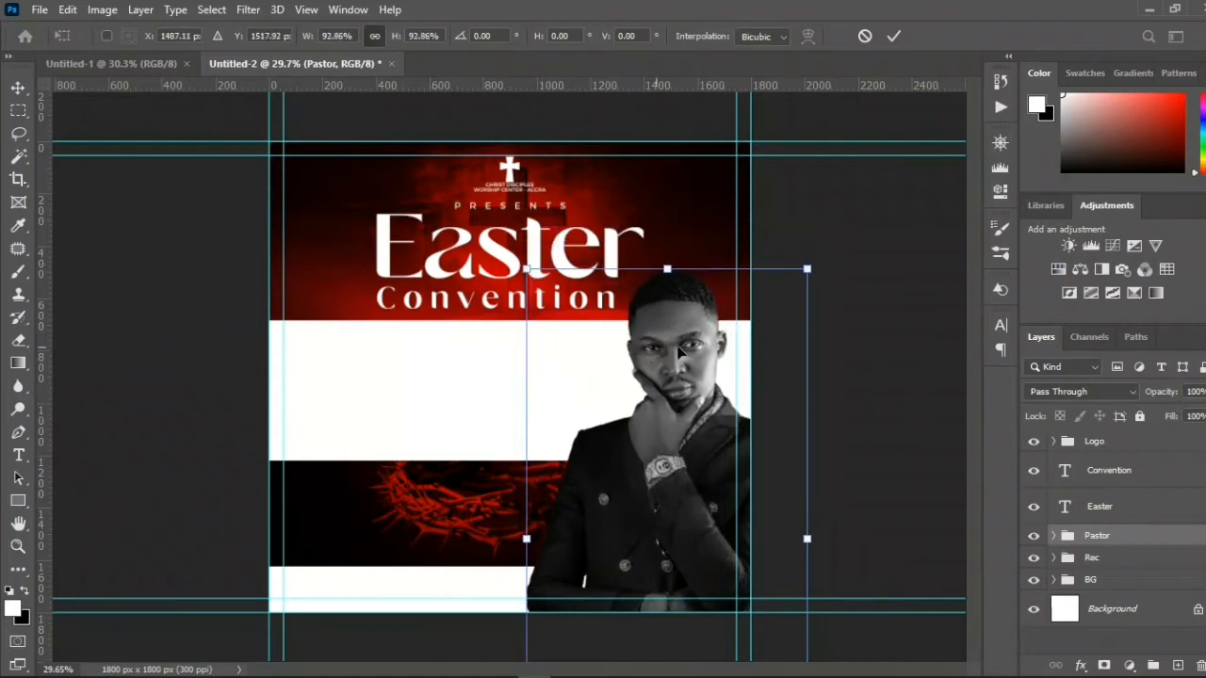
double_click(673, 346)
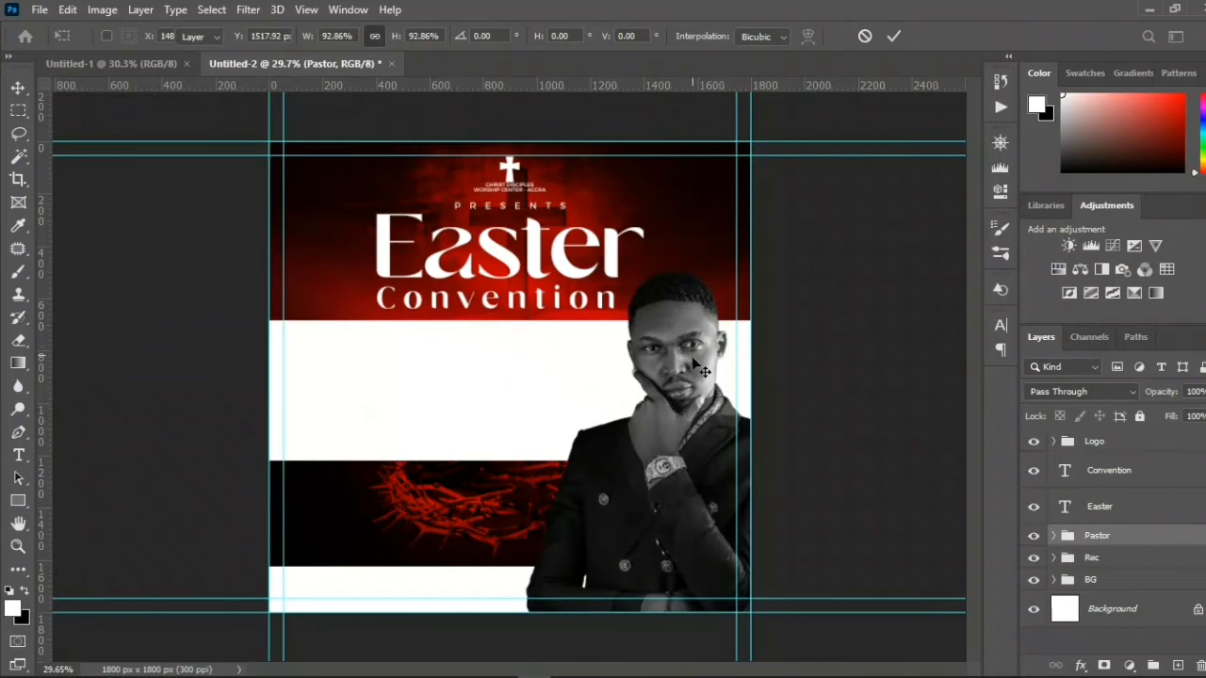
key("Return")
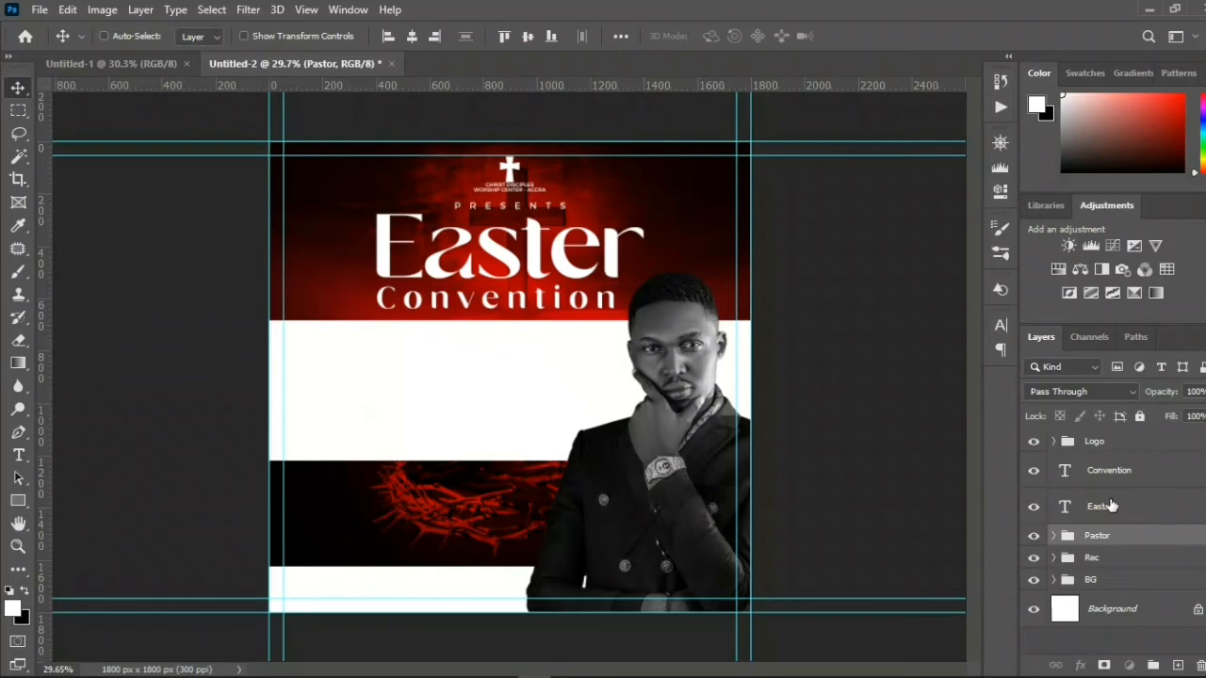
- Group the Easter and Convention text layers and name the group "Easter Con."
left_click(1110, 505)
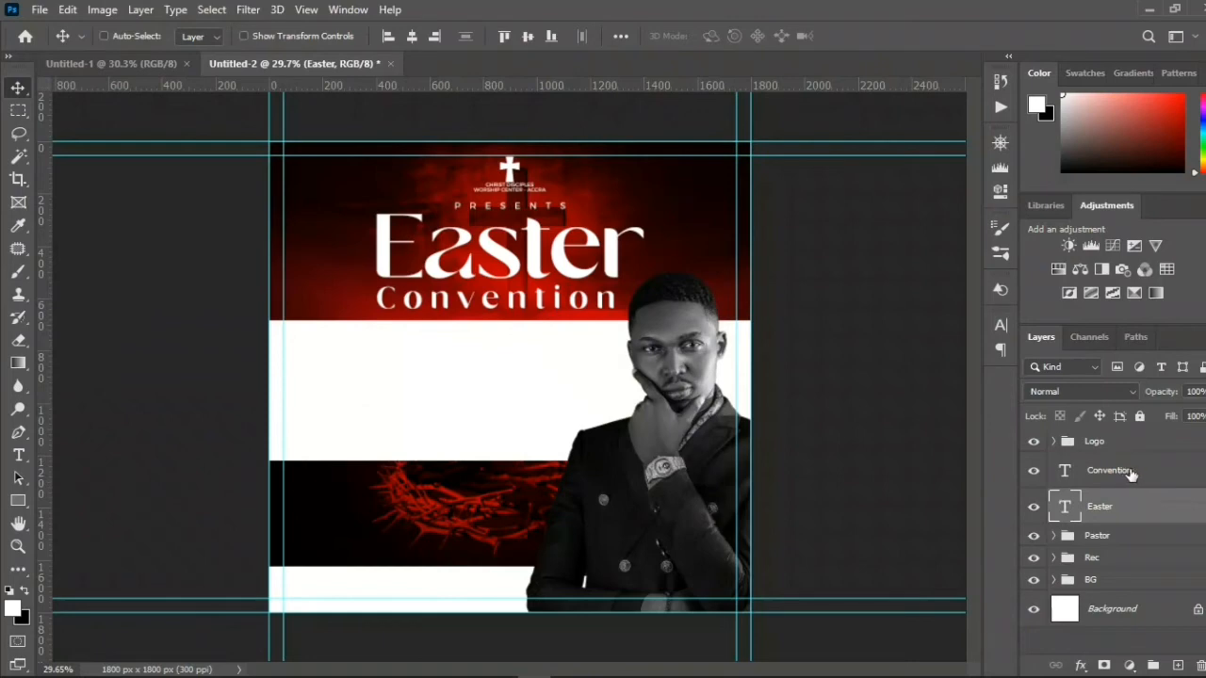
left_click(1130, 477, "shift")
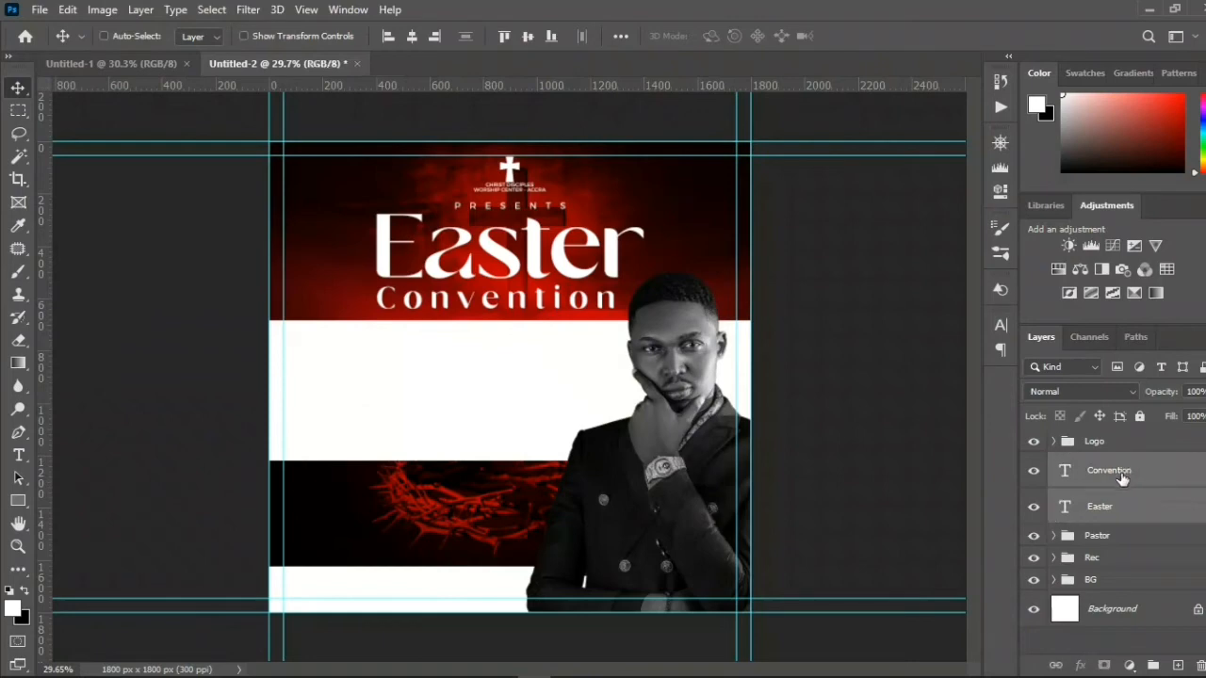
left_click(1153, 665)
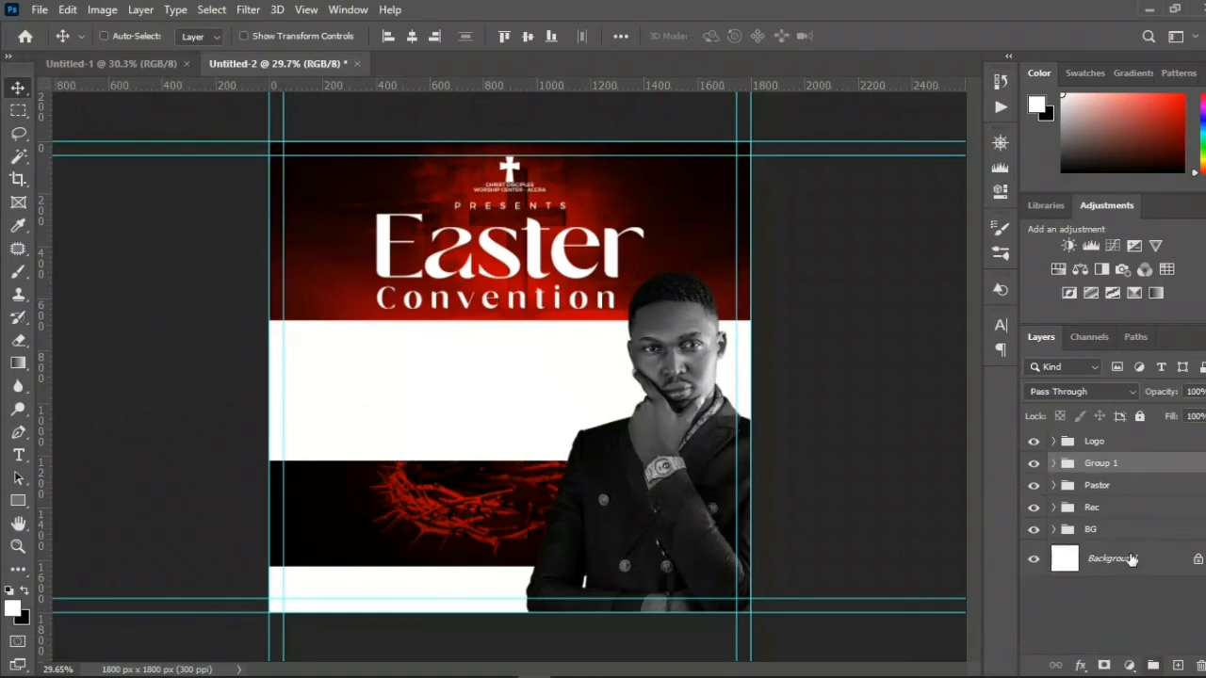
left_click(1095, 465)
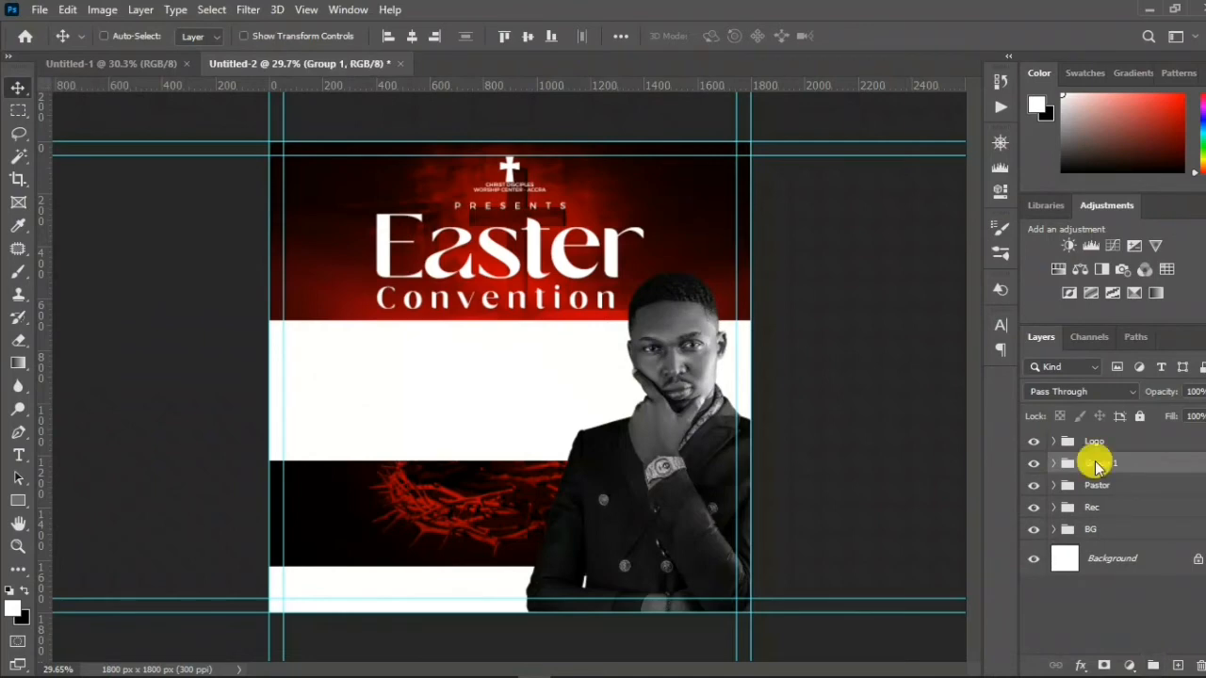
double_click(1098, 463)
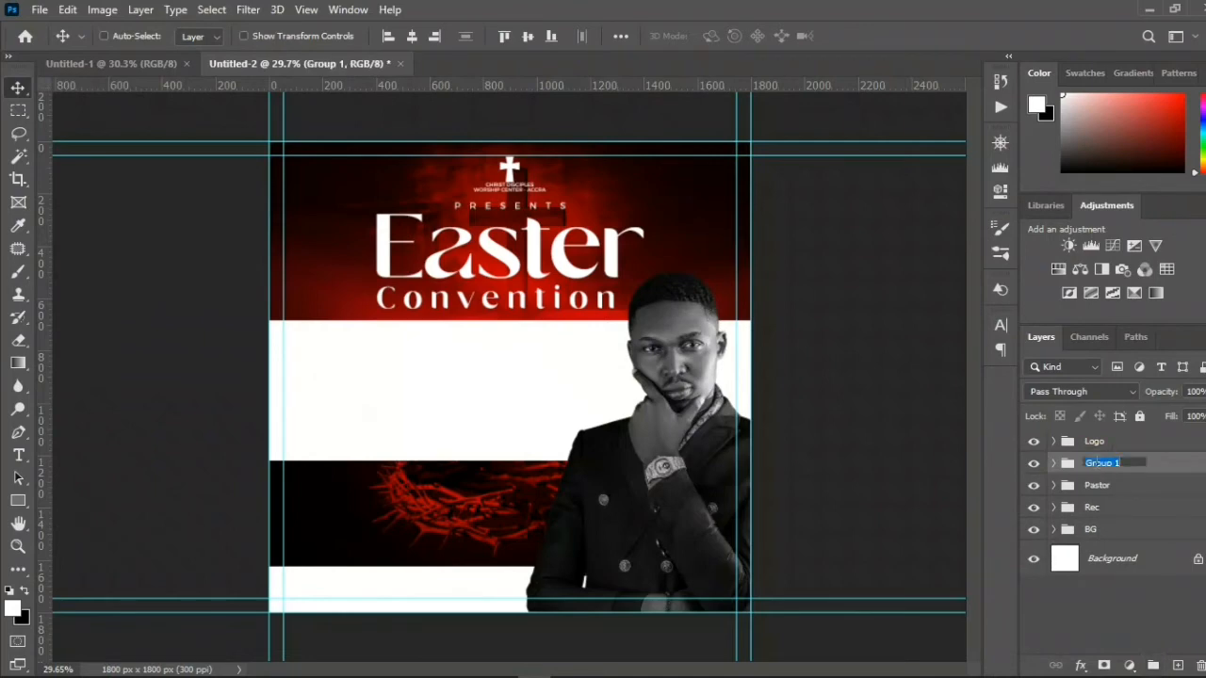
type("Easter Con.")
key("Return")
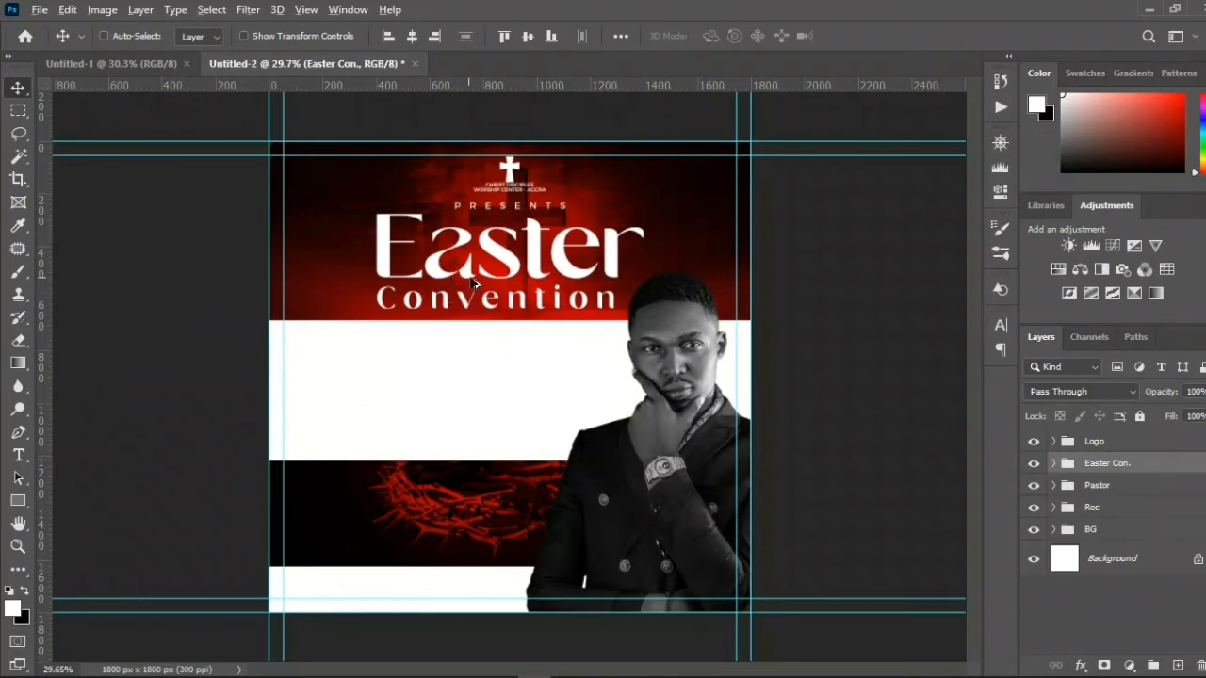
- Draw a white circle about 99 px wide between the Easter and Convention text, overlapping the bottom of the letter "a"
scroll(480, 298, "up", 4)
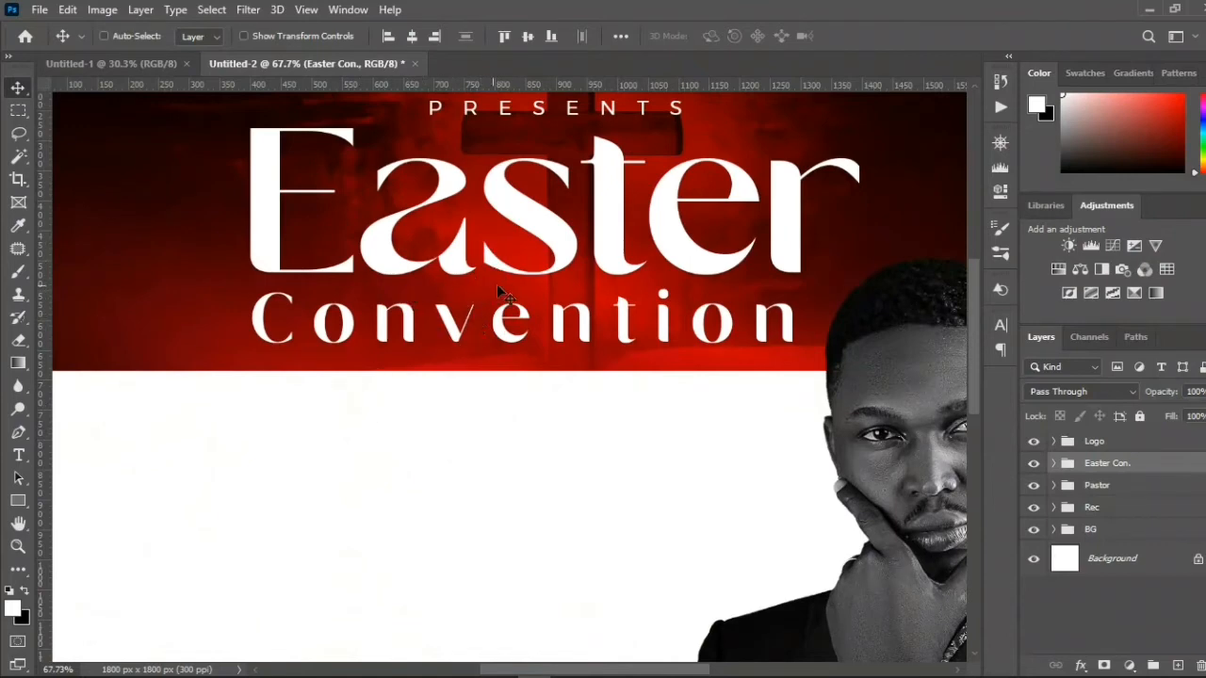
left_click(18, 500)
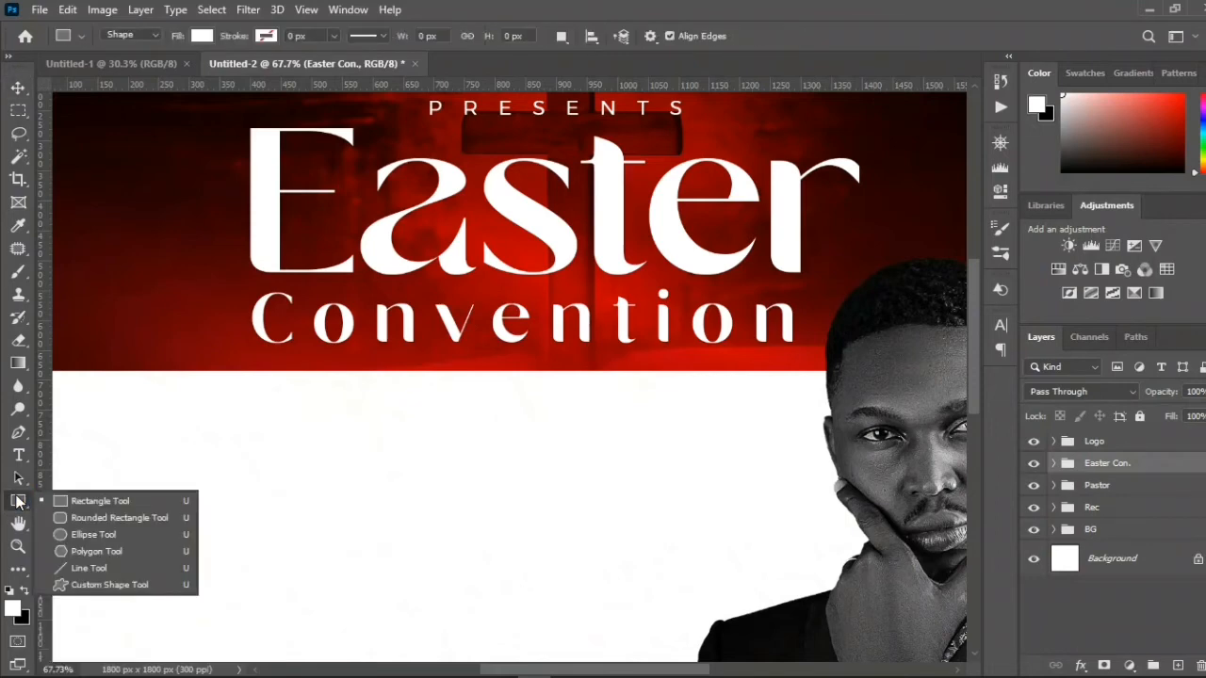
left_click(99, 536)
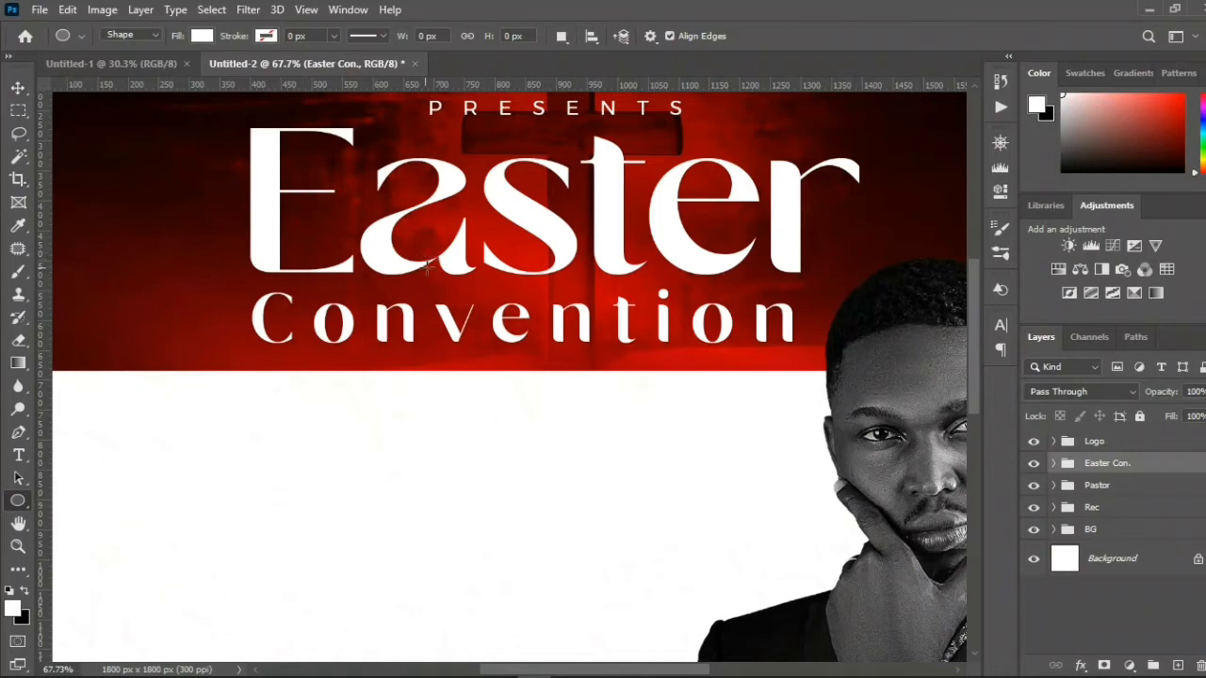
left_click_drag(439, 252, 499, 318)
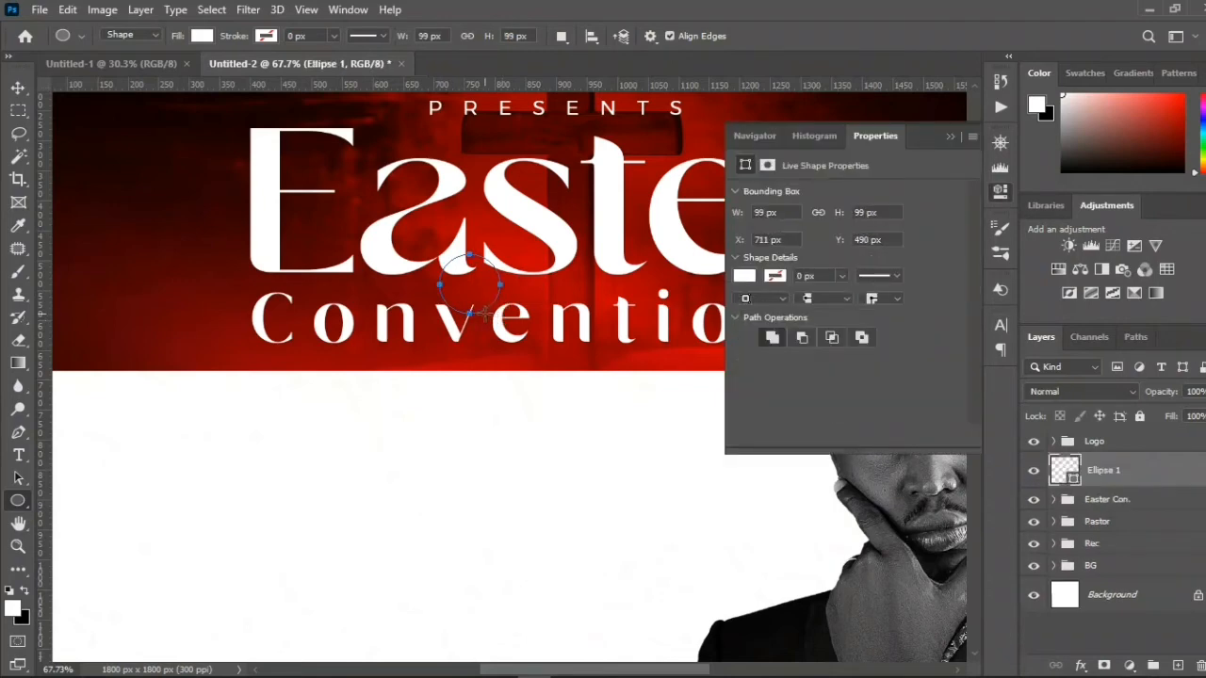
key("v")
mouse_move(477, 299)
left_mouse_down()
mouse_move(471, 285)
mouse_move(482, 290)
left_mouse_up()
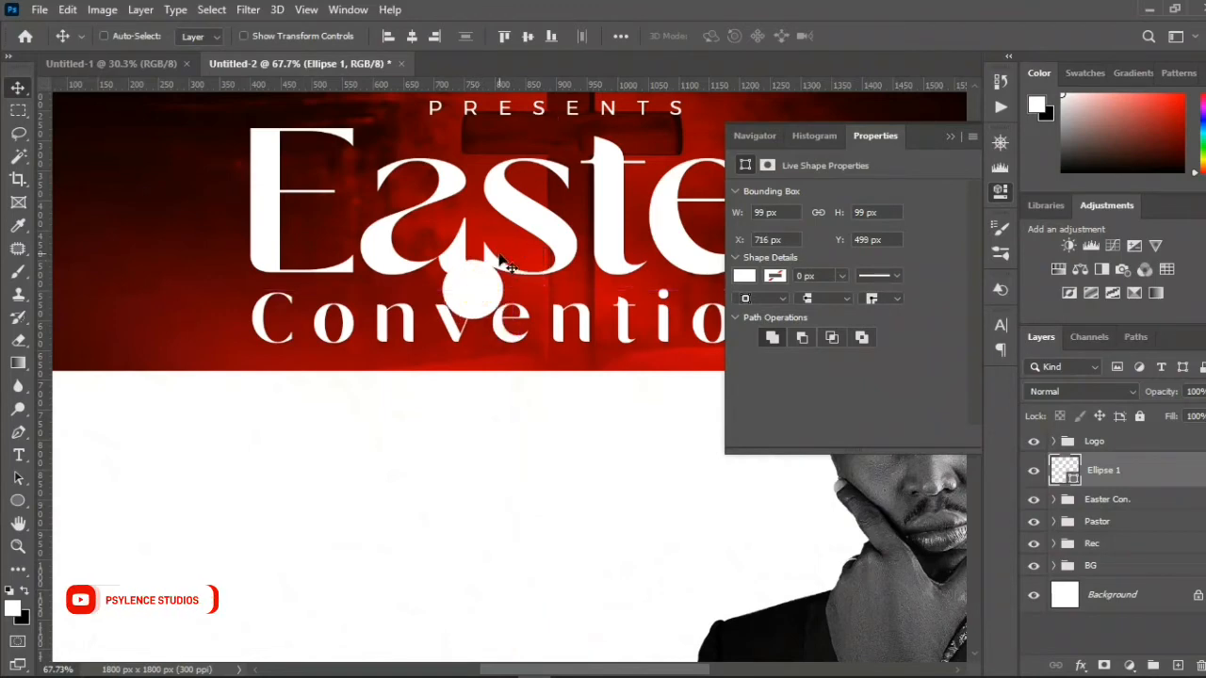
- Scale the white circle up to 138% and position it over the bottom of the "a" in Easter, overlapping Convention
key("ctrl+t")
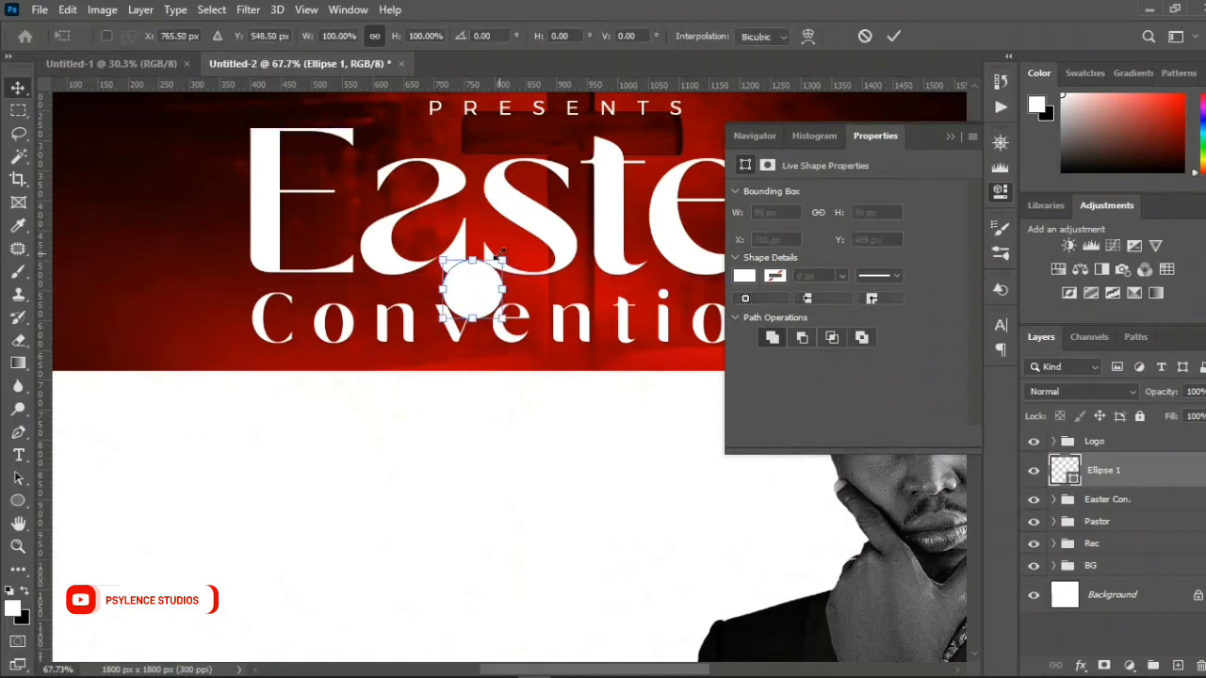
left_click_drag(502, 260, 522, 240)
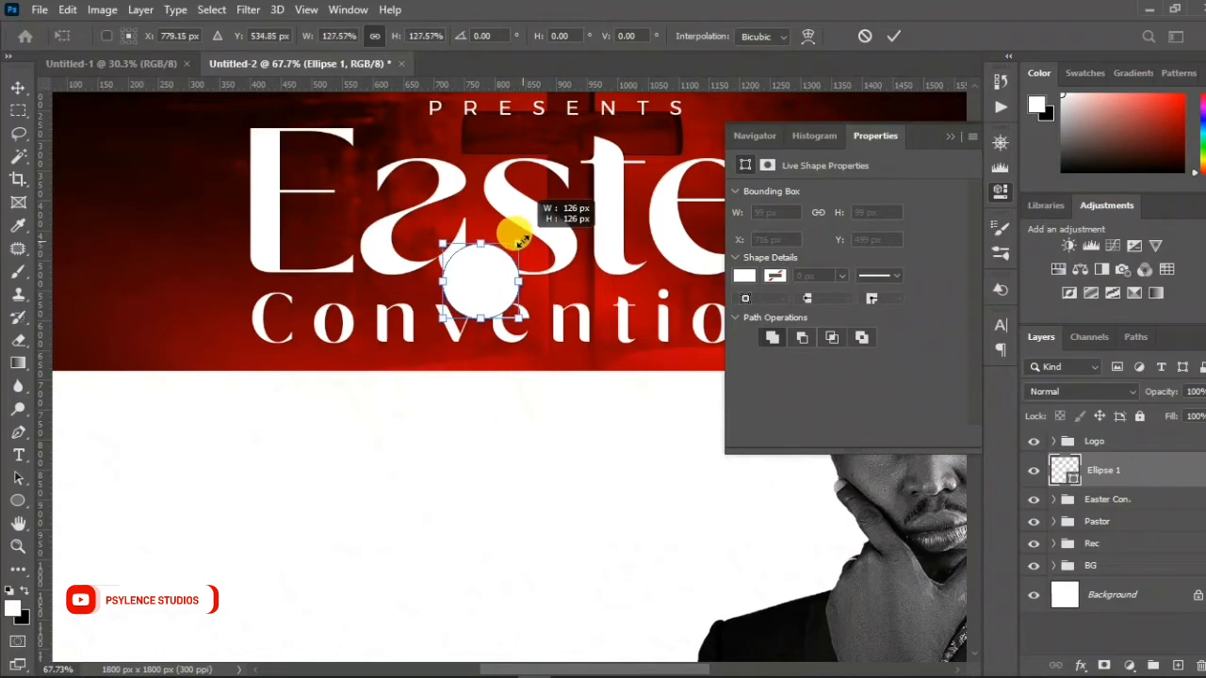
left_click_drag(488, 283, 480, 231)
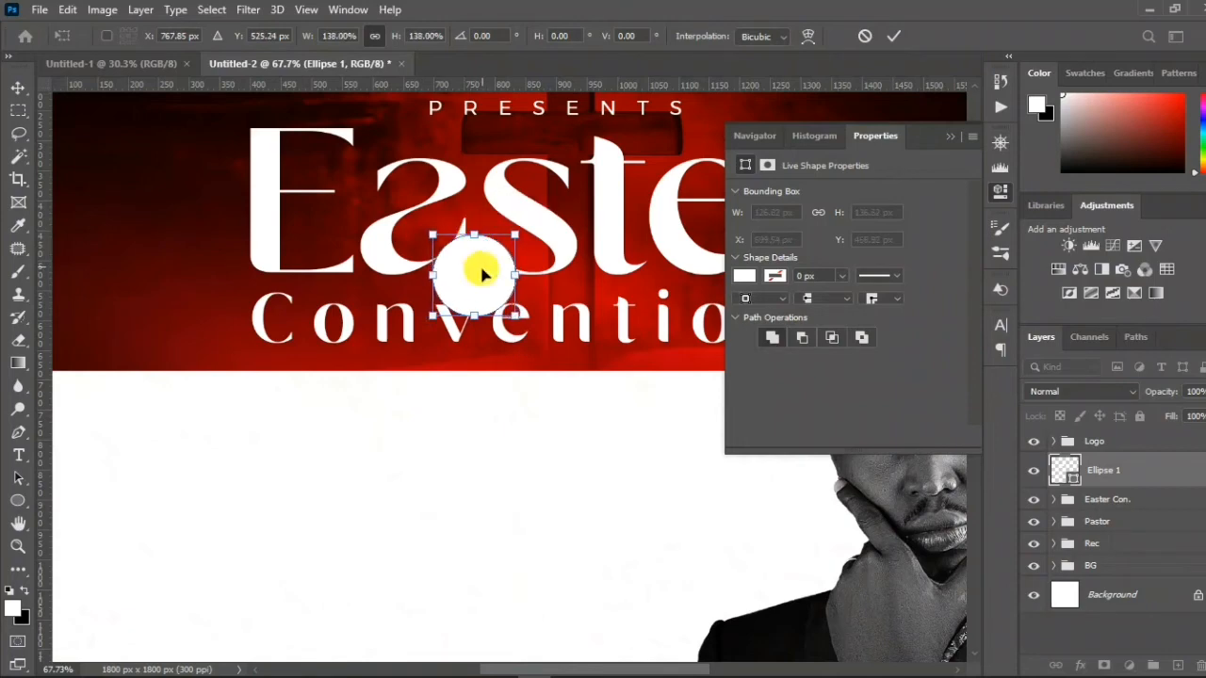
left_click_drag(482, 273, 482, 275)
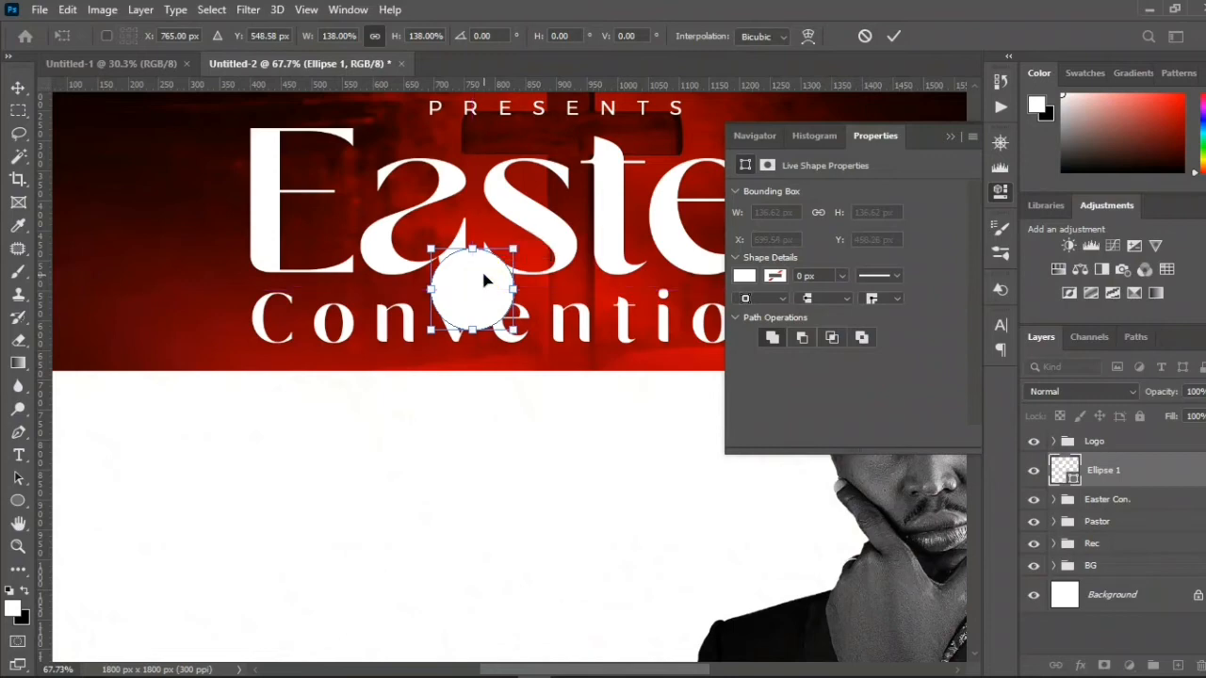
key("shift+Up")
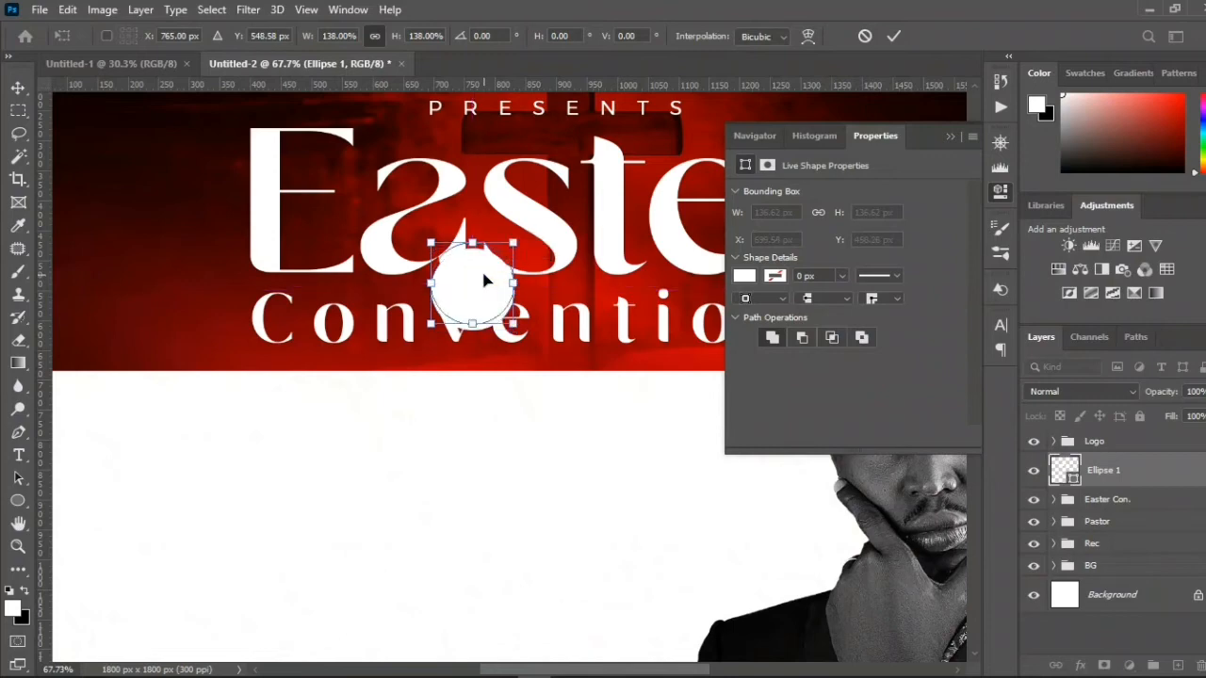
key("shift+Up")
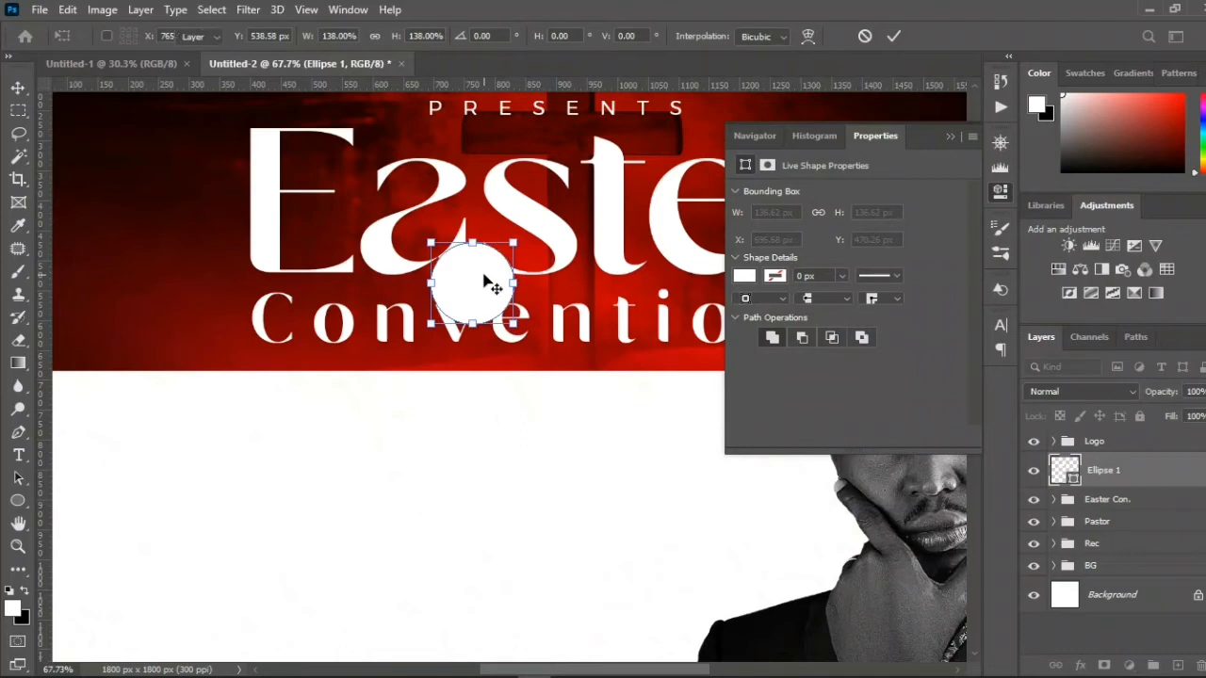
key("Return")
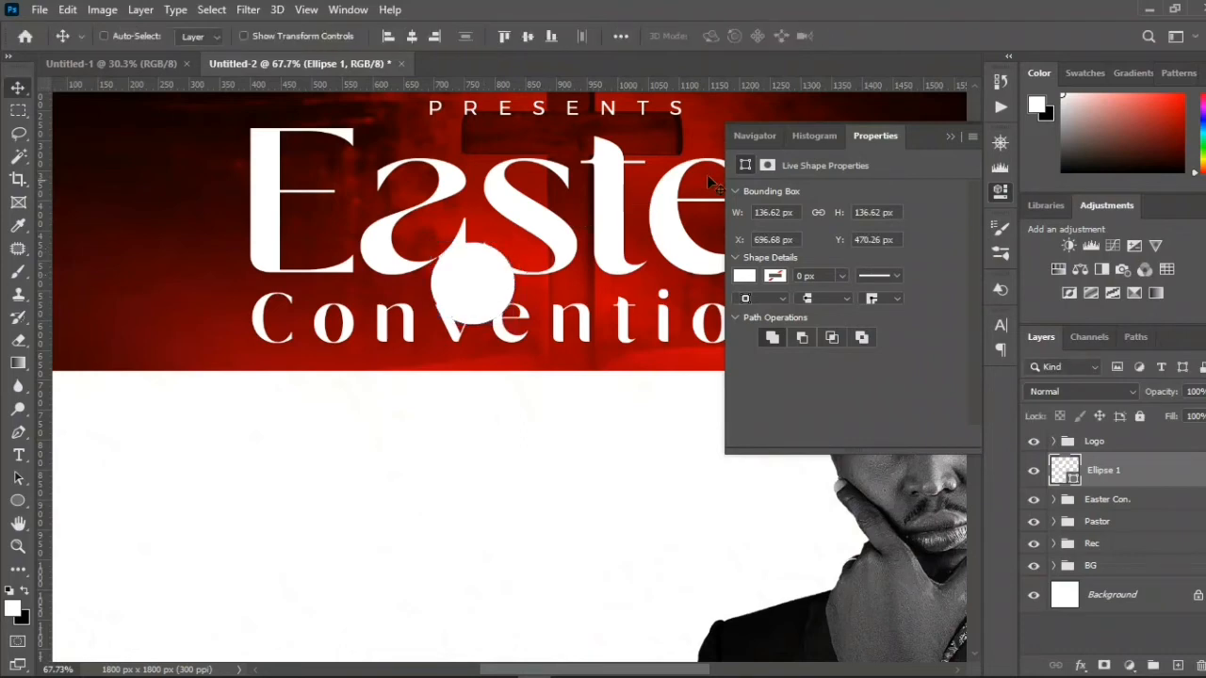
left_click(950, 135)
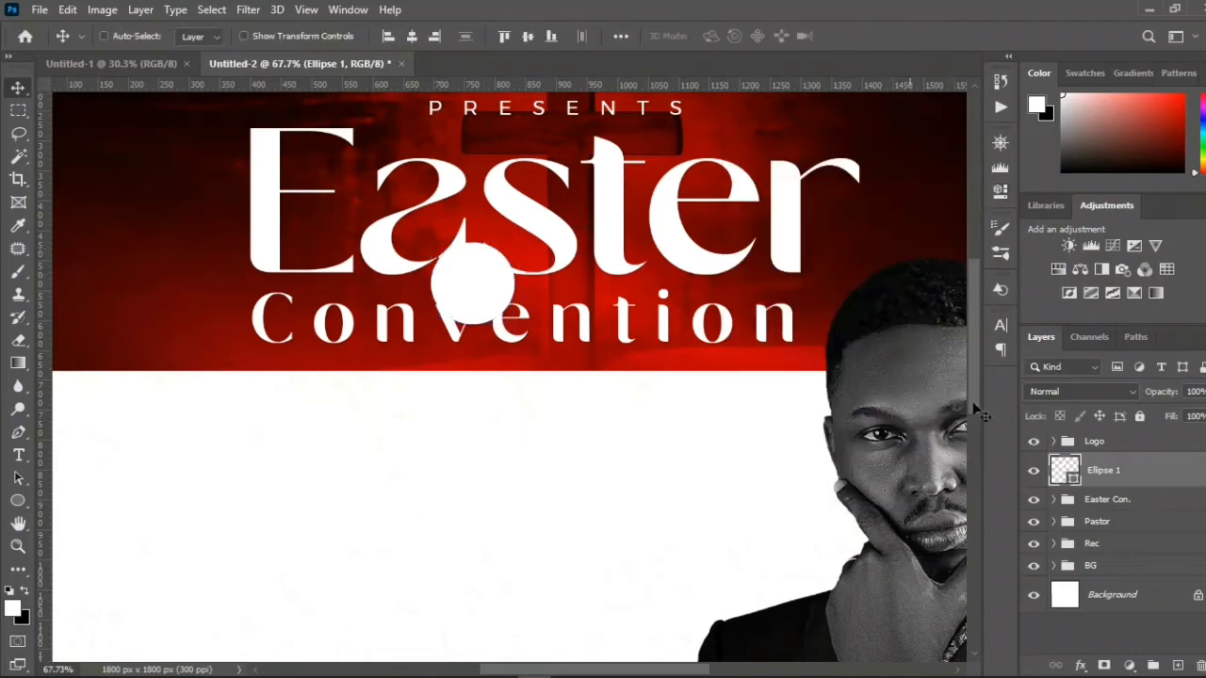
- Add a layer mask to the Easter Con. group and load the circle's outline as a selection
left_click(1083, 499)
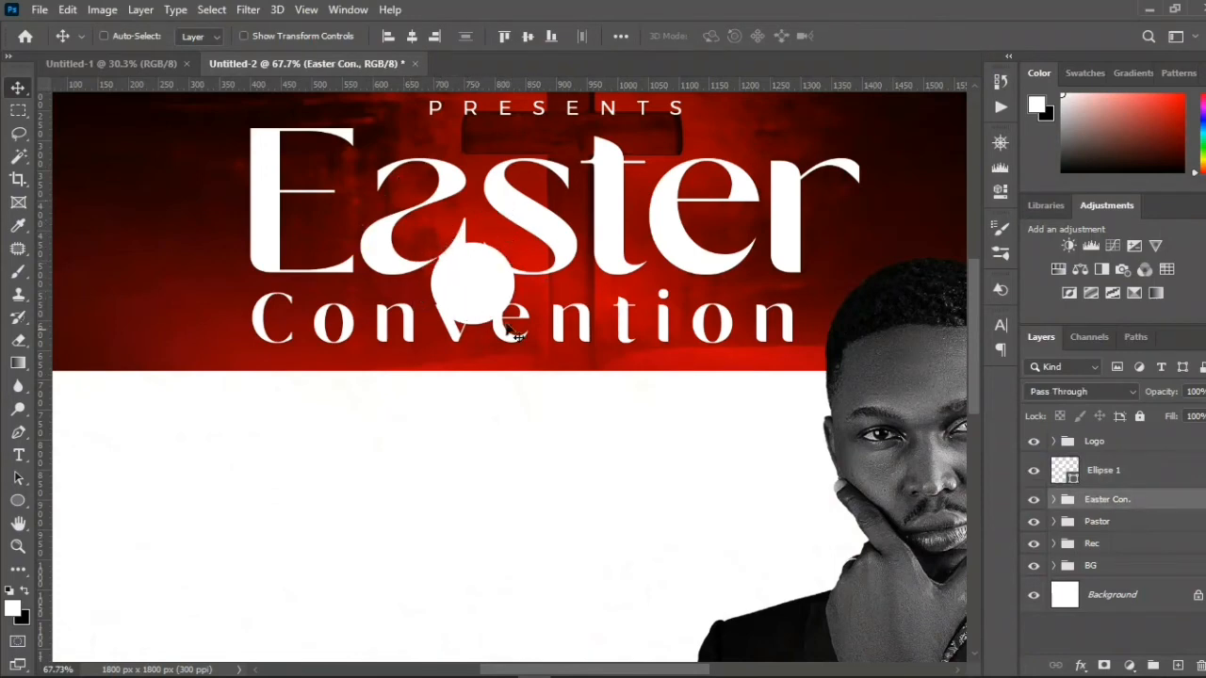
left_click(1104, 665)
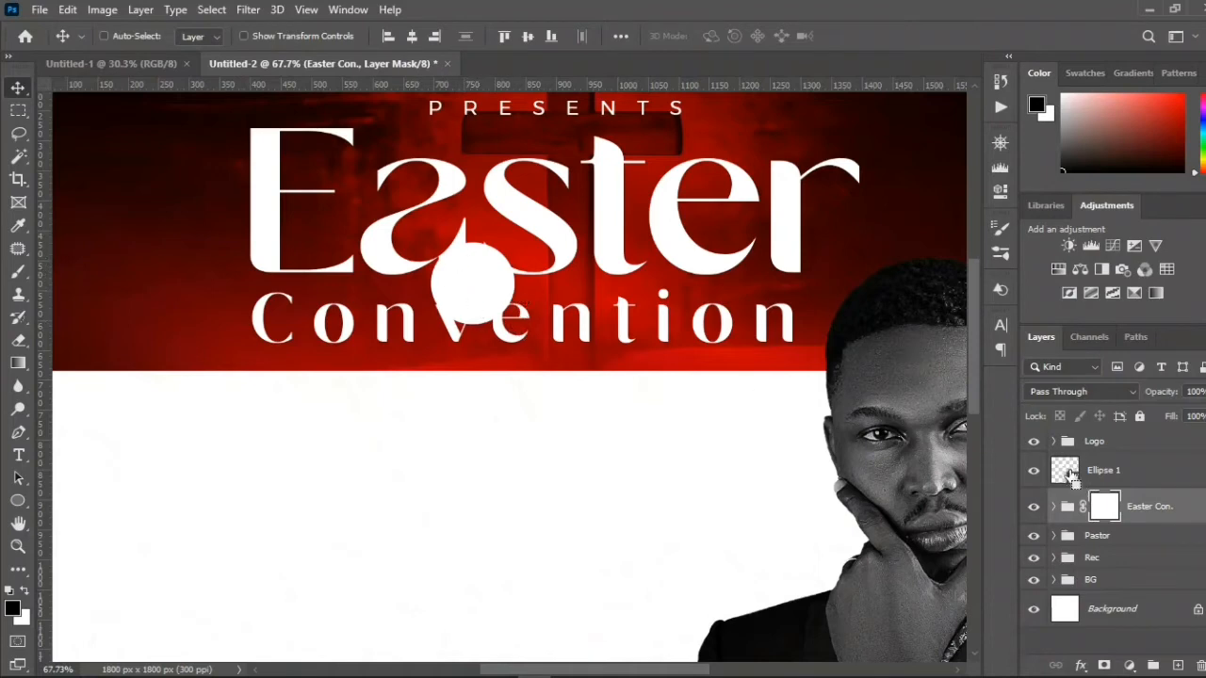
left_click(1066, 471, "ctrl")
- Start expanding the circular selection by opening its Expand Selection settings
left_click(211, 9)
mouse_move(274, 271)
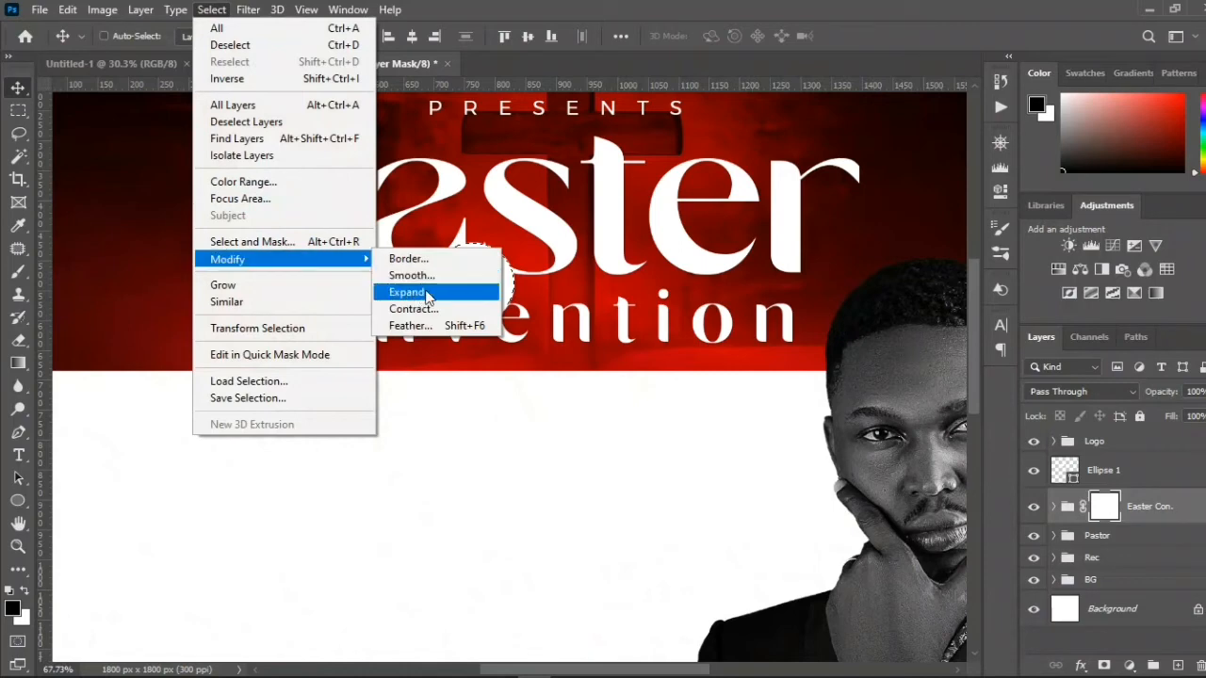
left_click(450, 300)
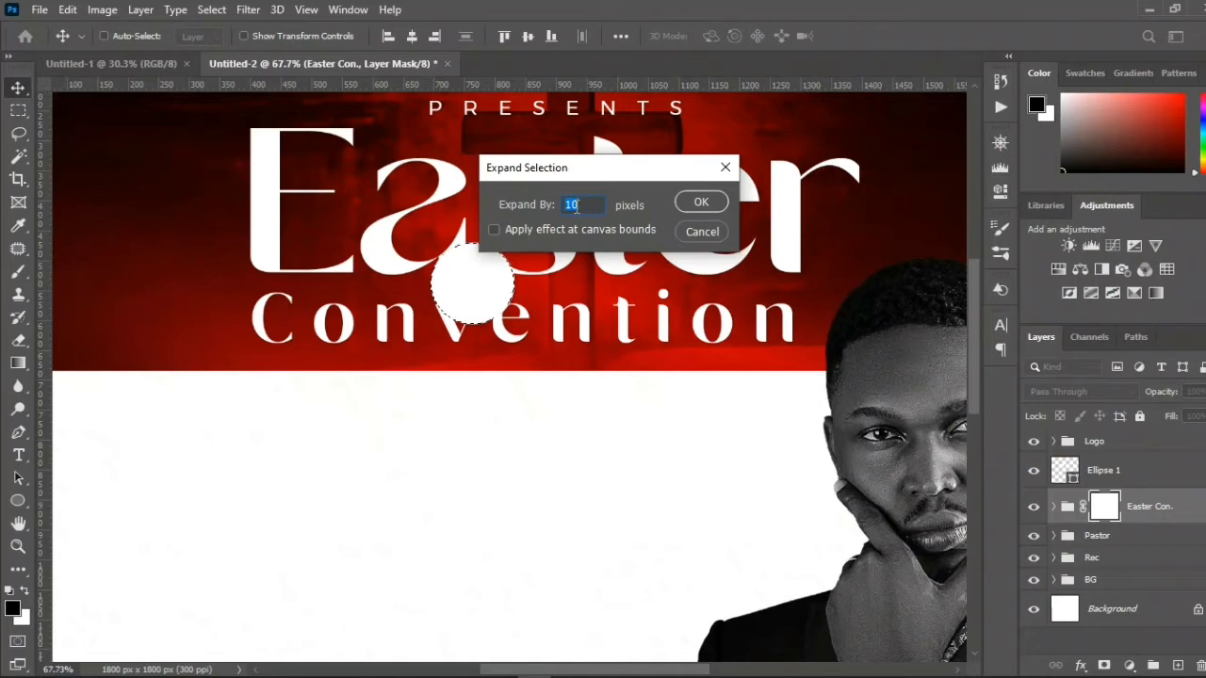
- Expand the circular selection by 10 pixels, paint it out of the Easter Convention group's mask with a hard black brush, and deselect
left_click(706, 203)
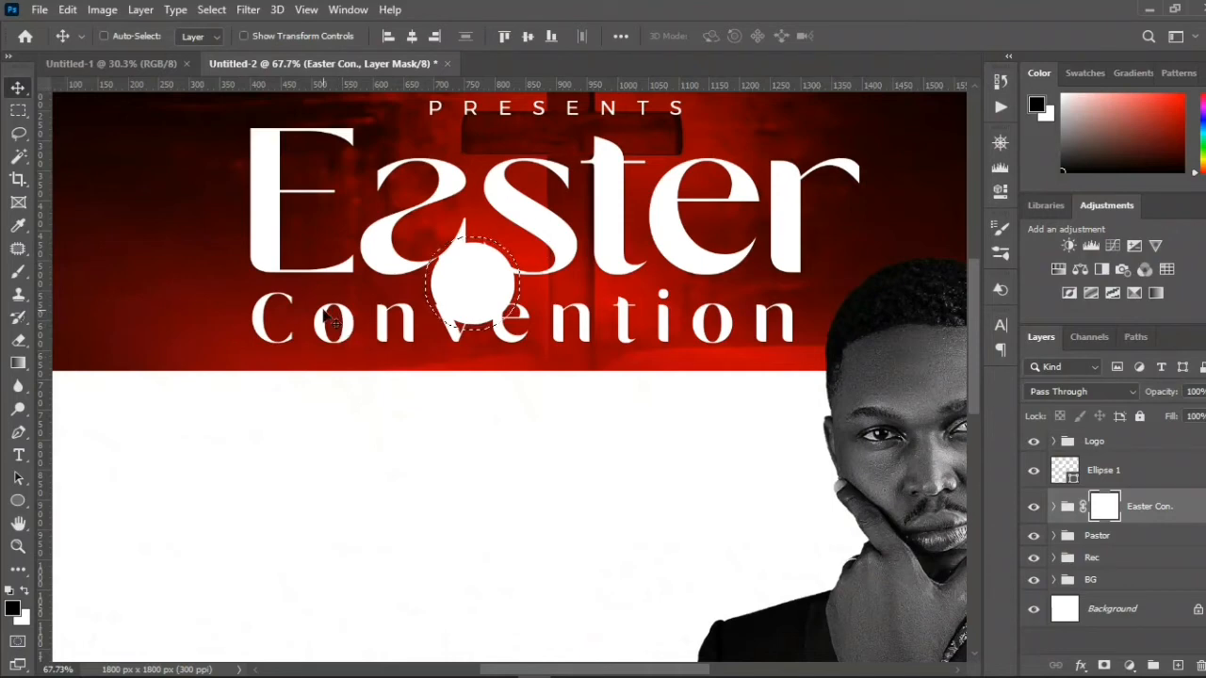
key("b")
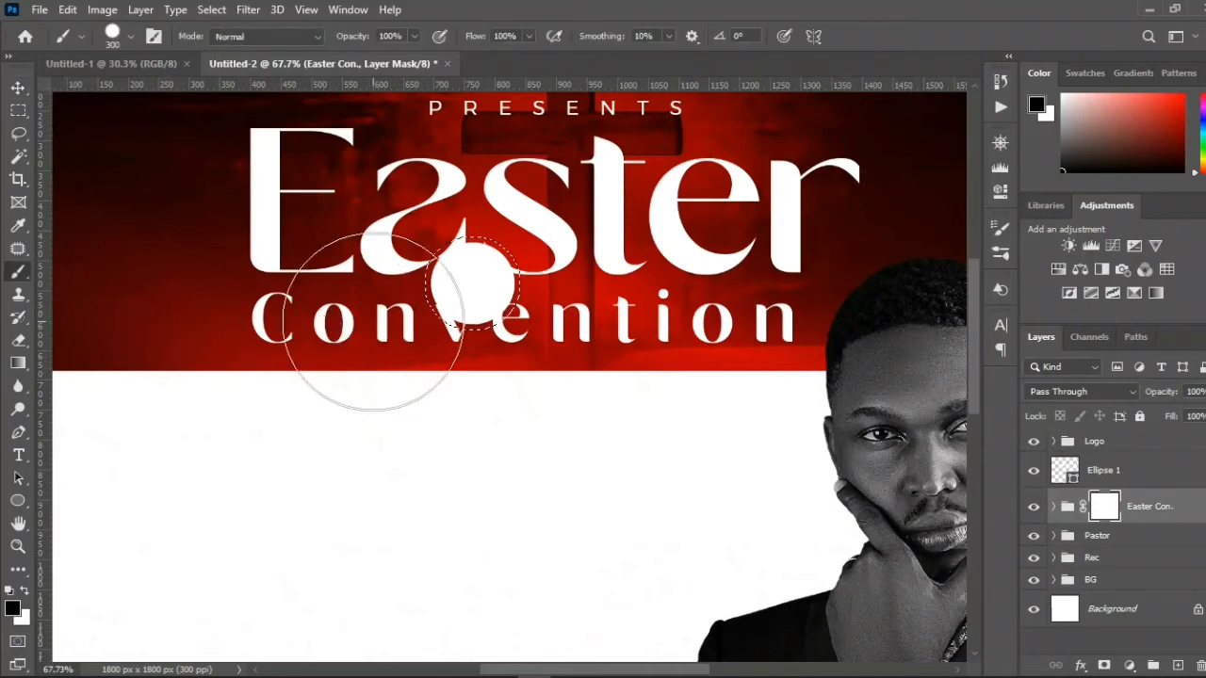
right_click(556, 335)
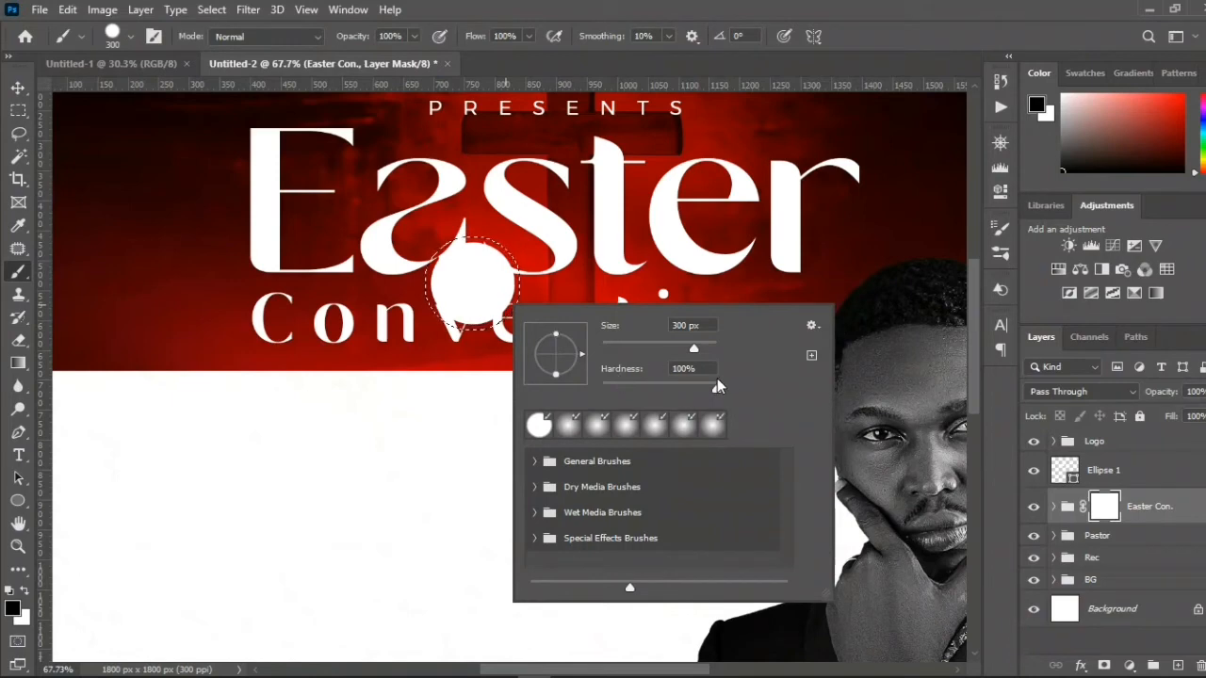
key("Return")
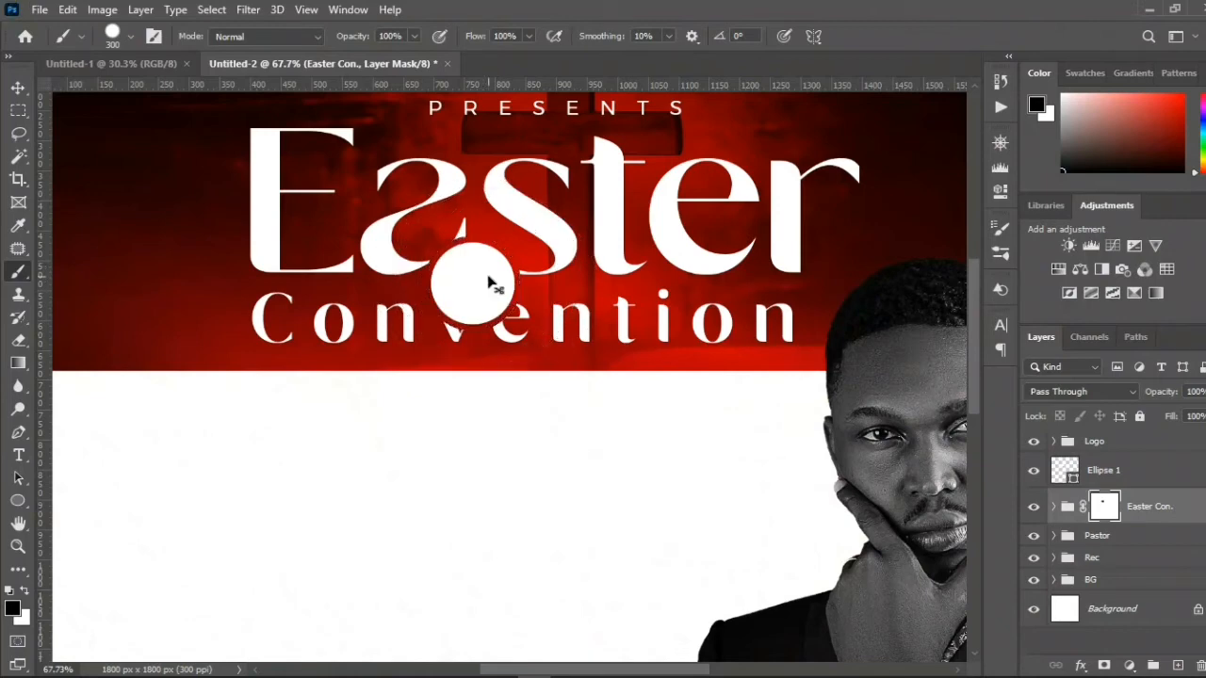
key("ctrl+d")
key("v")
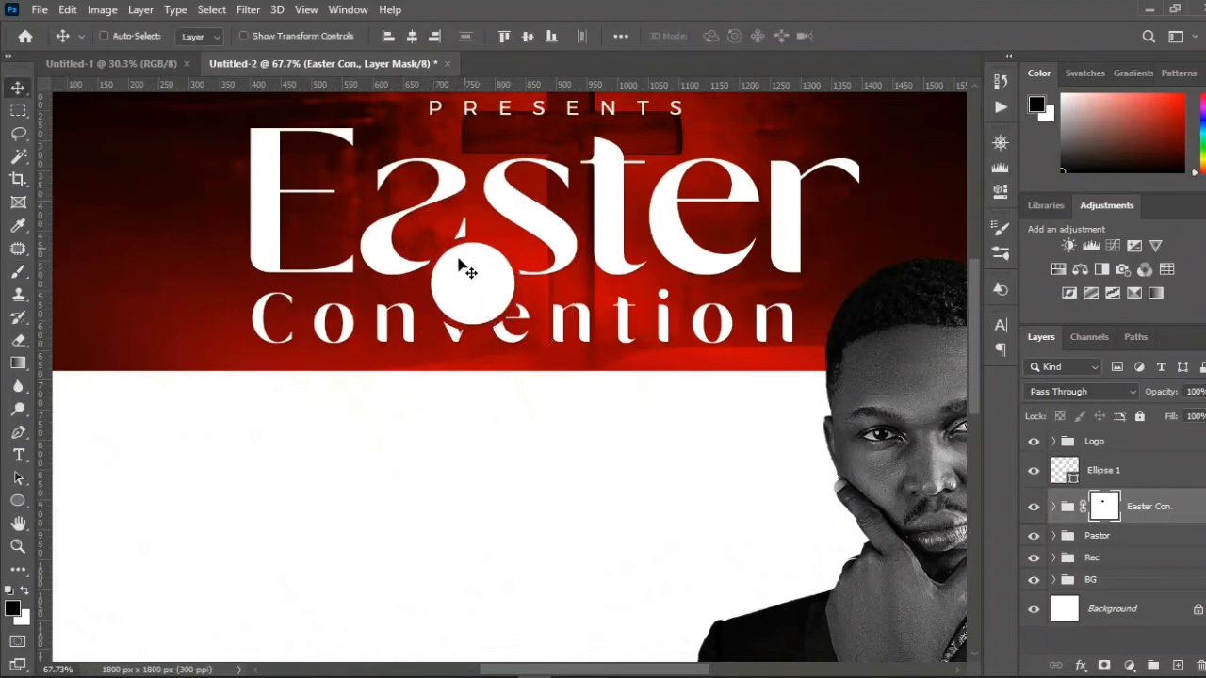
- Apply a linear orange-to-yellow Gradient Overlay at 90° and 100% scale to the Ellipse 1 layer and collapse its effects
left_click(1129, 472)
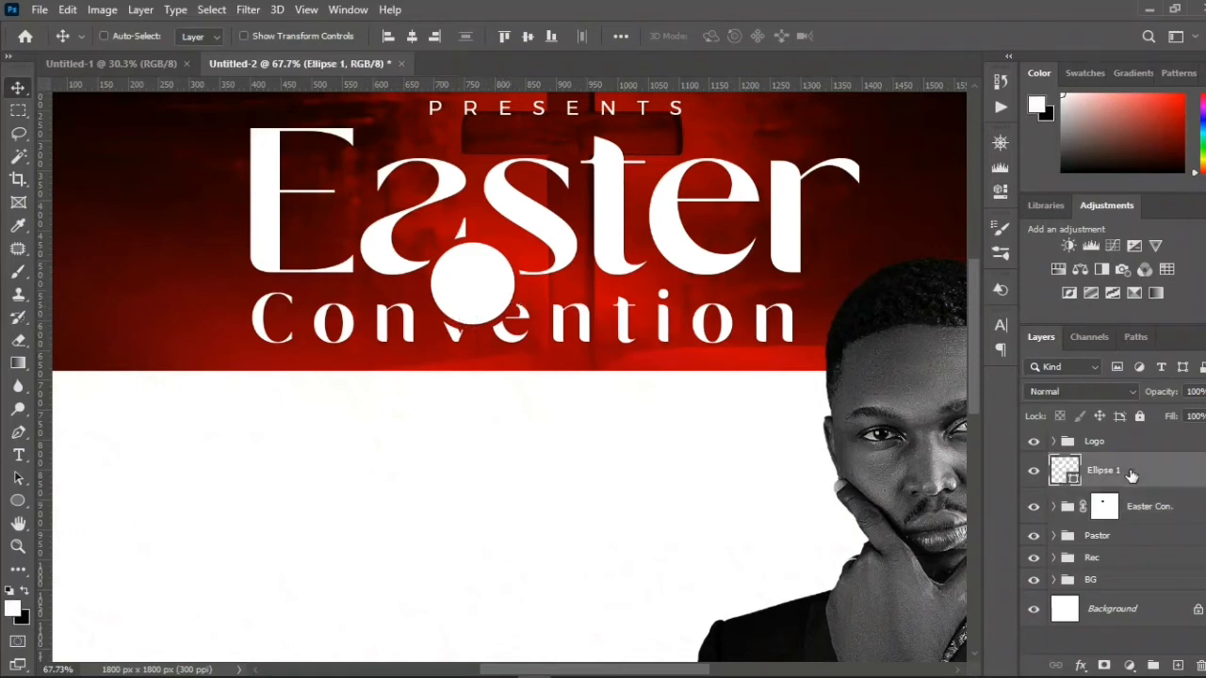
left_click(566, 663)
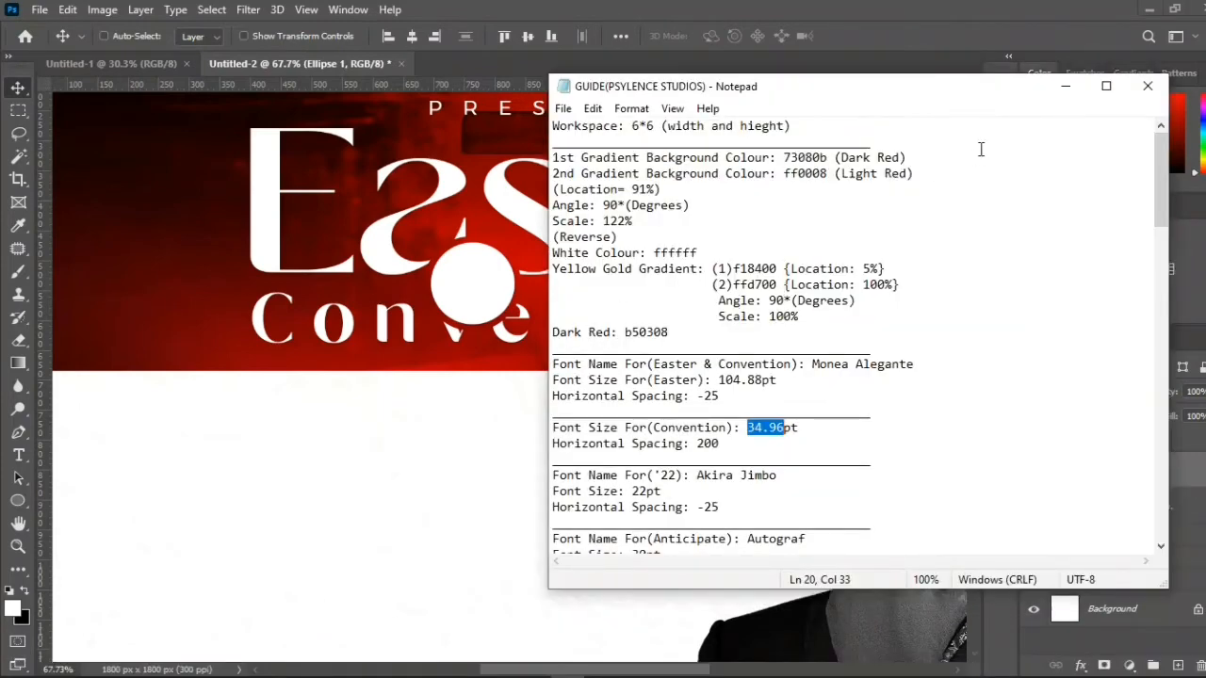
left_click(1065, 86)
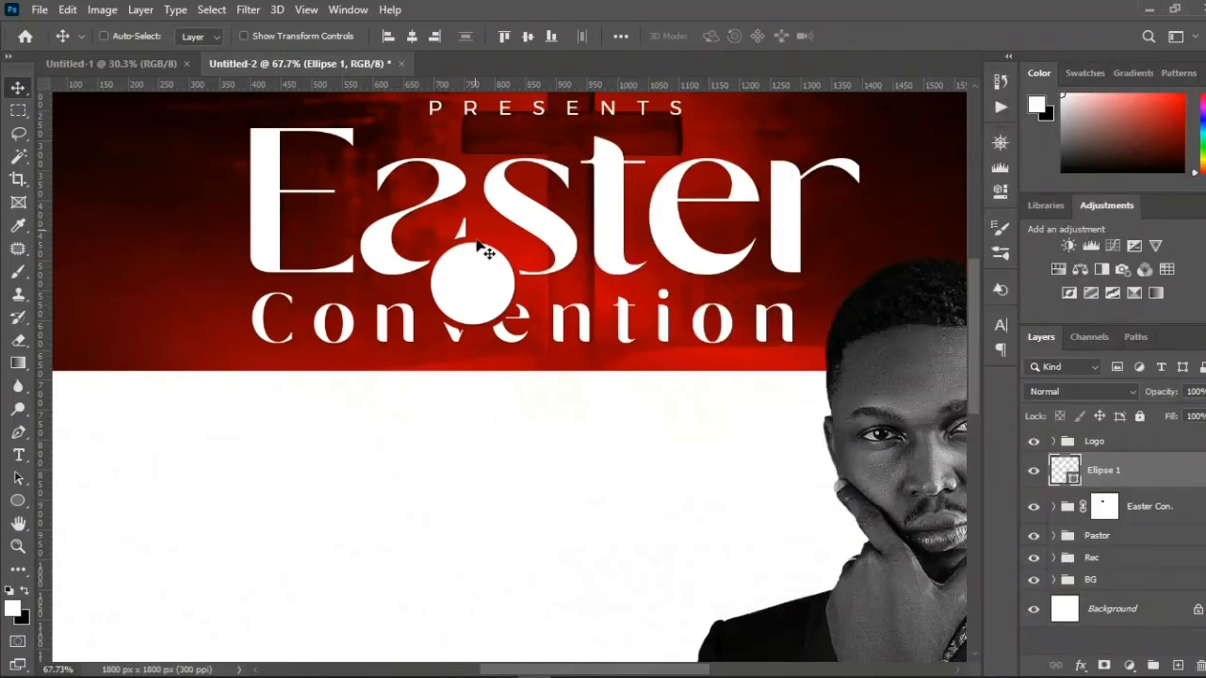
scroll(480, 250, "down", 5)
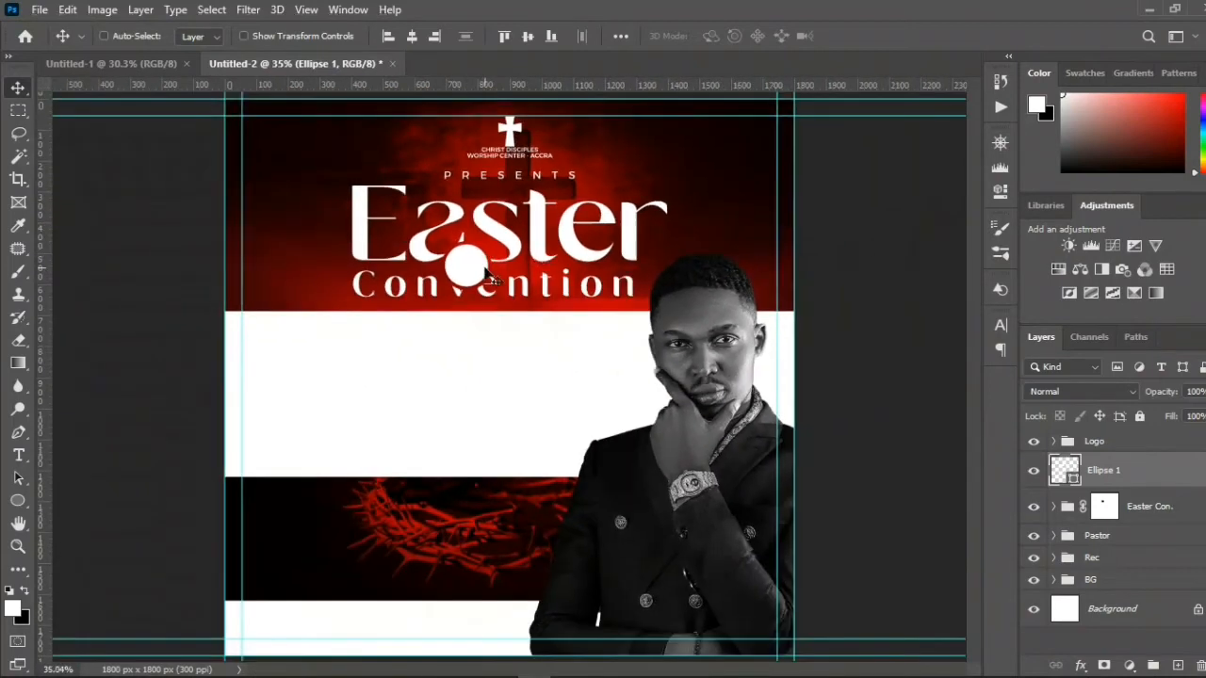
left_click(1081, 665)
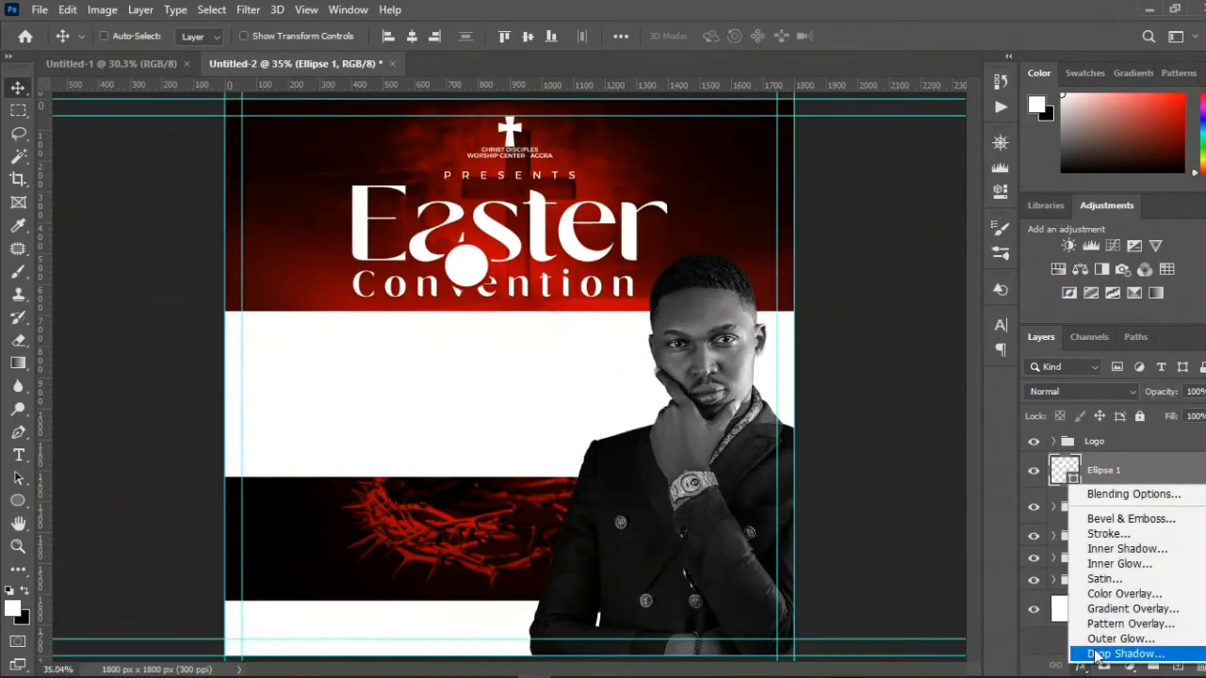
left_click(1124, 610)
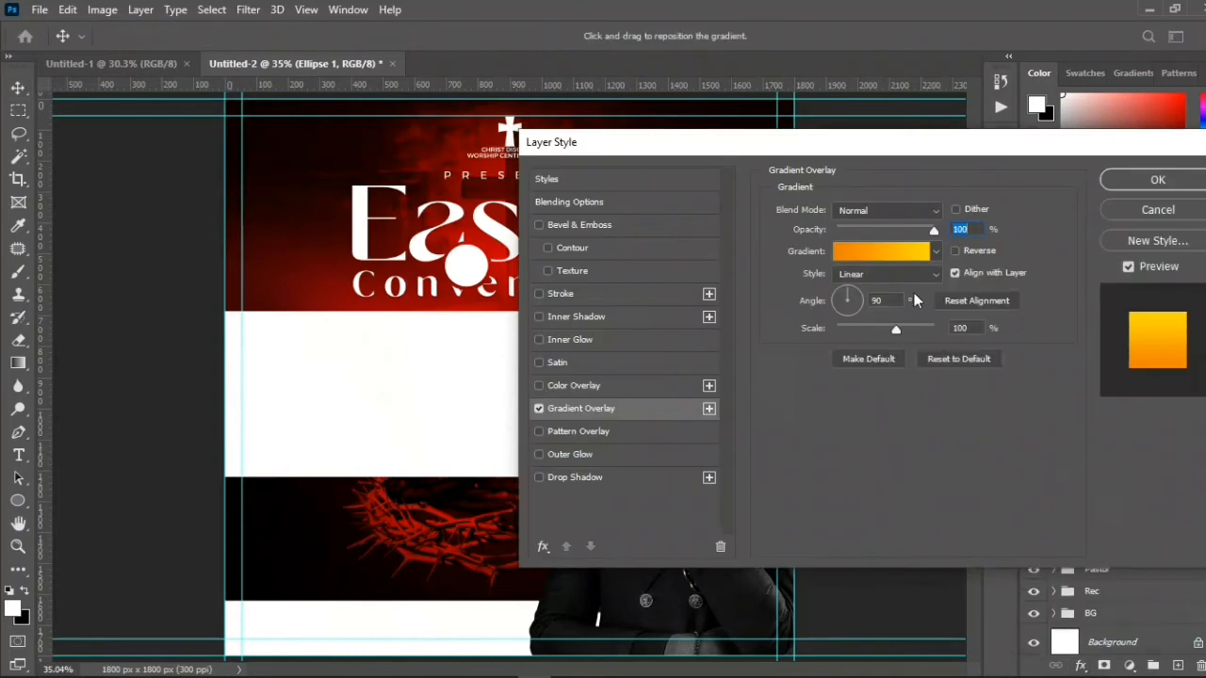
left_click(1158, 179)
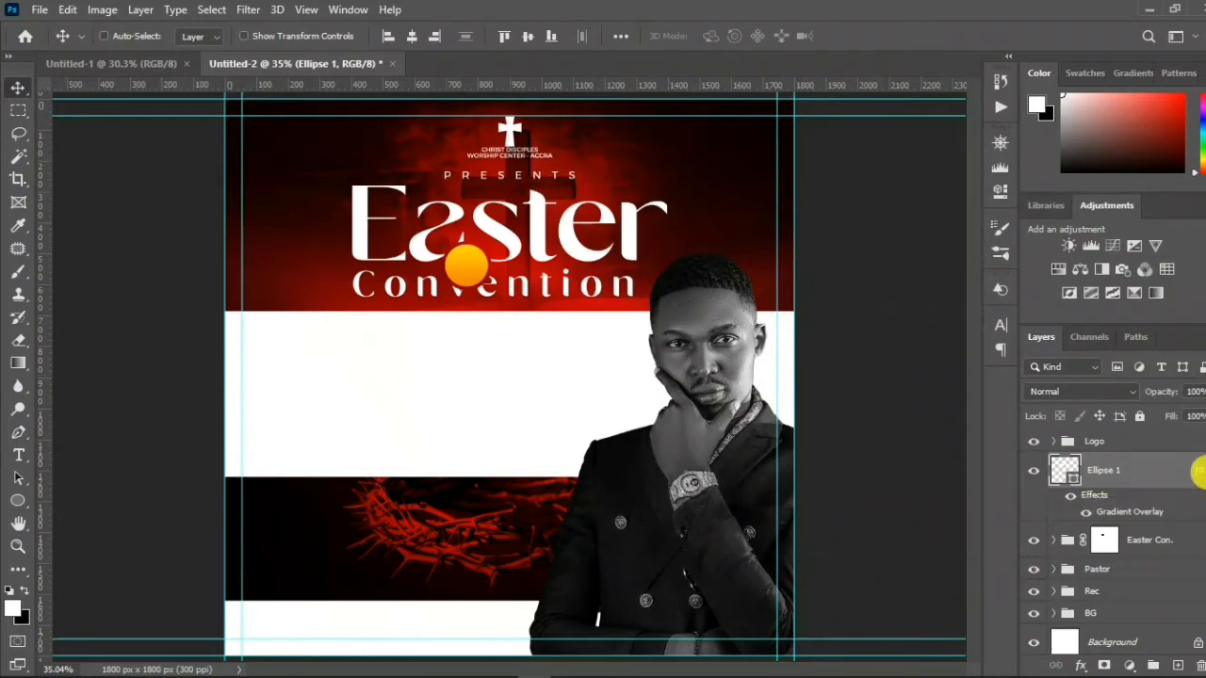
left_click(1199, 470)
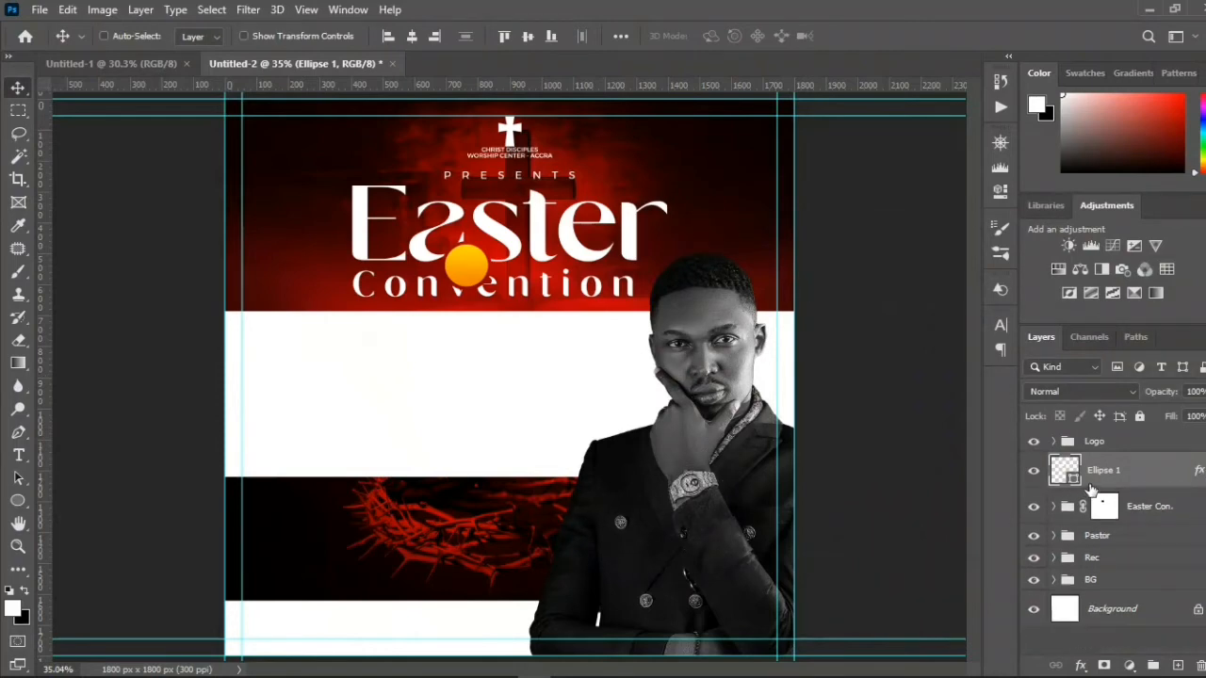
scroll(457, 270, "up", 2)
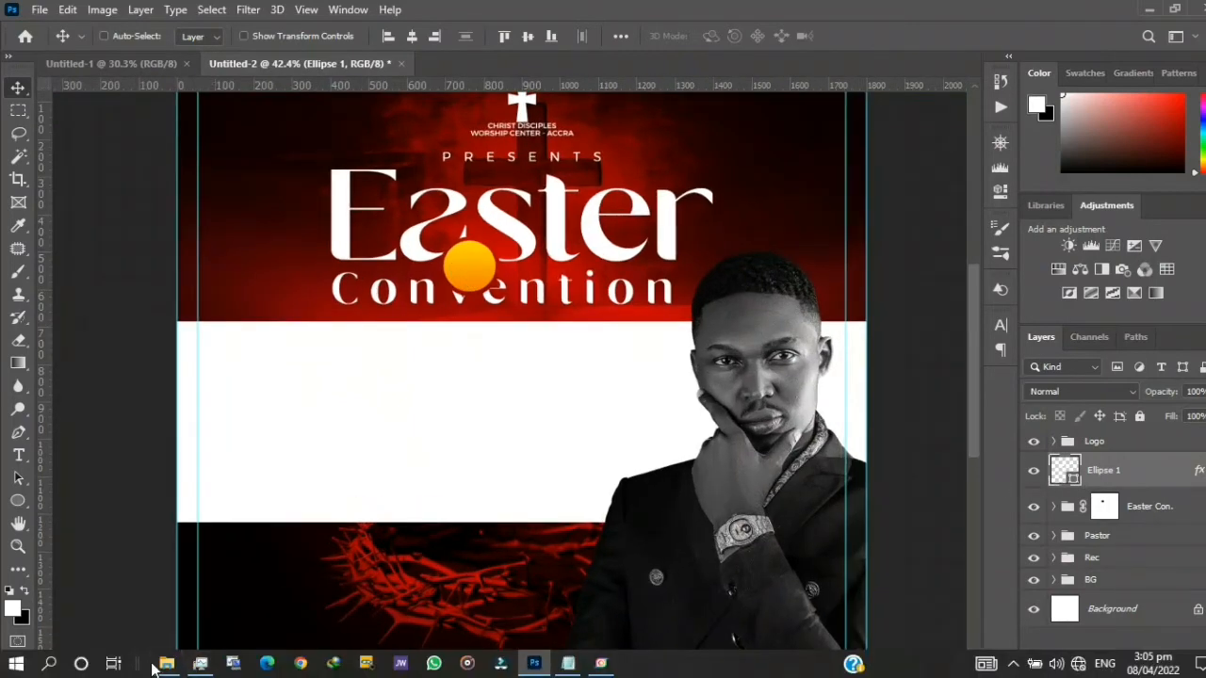
left_click(166, 664)
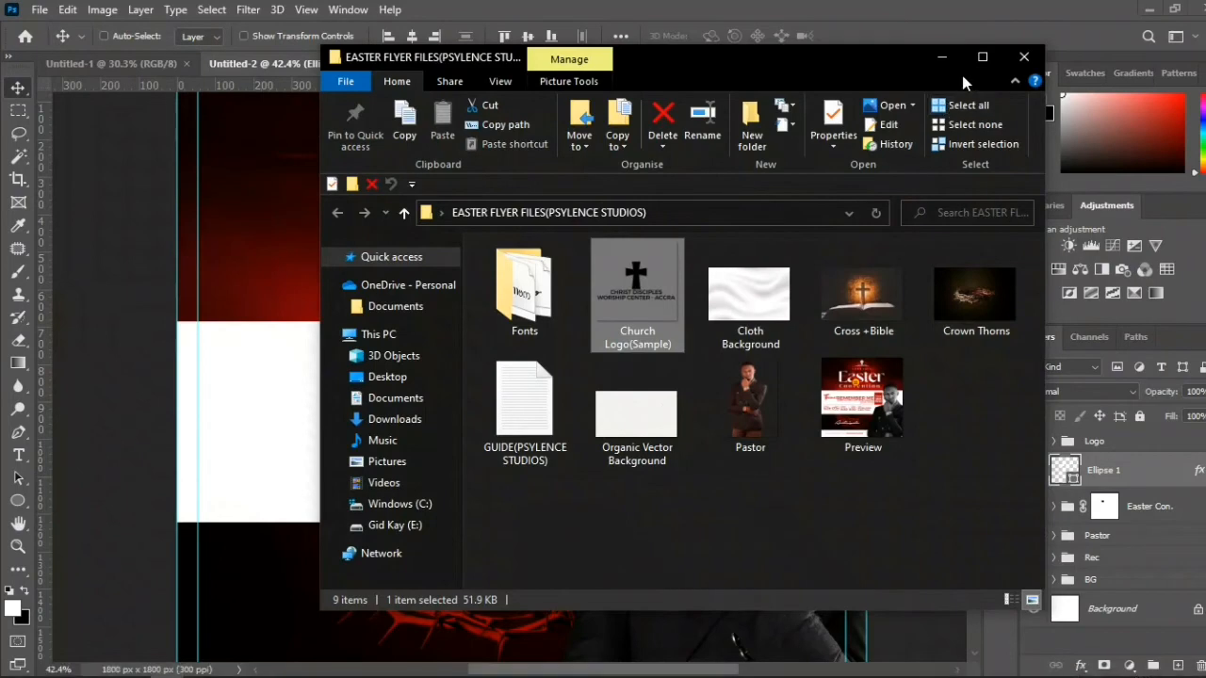
left_click(941, 57)
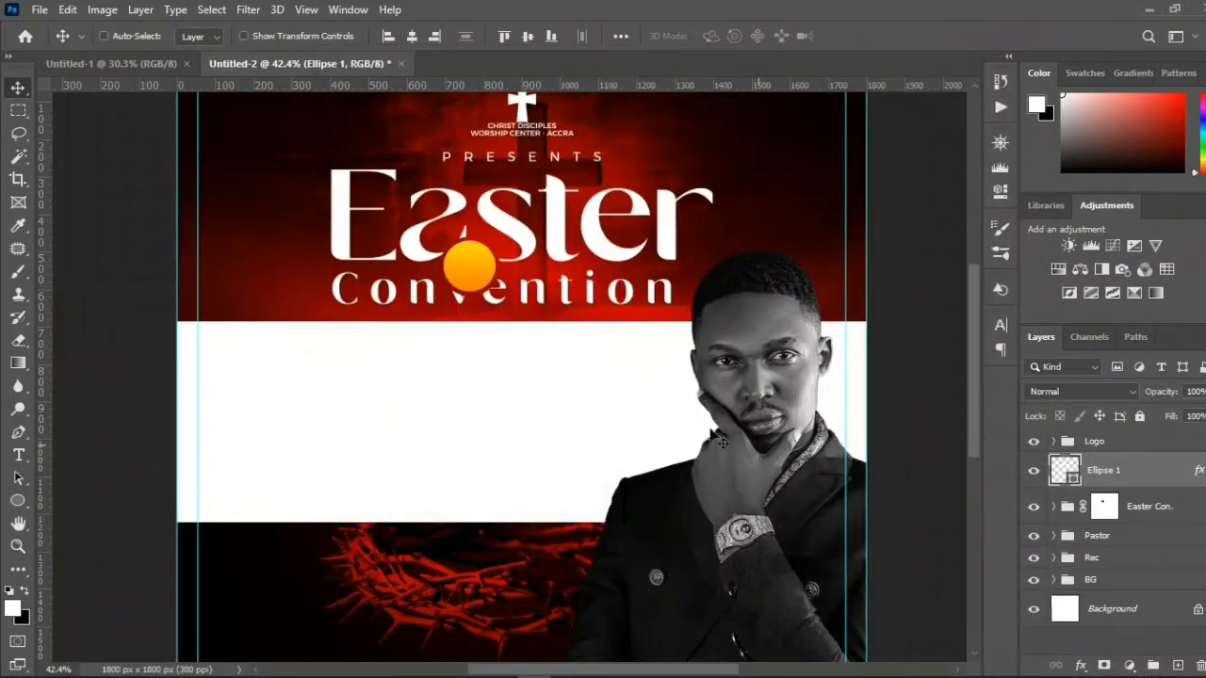
- Add a text layer reading '22 beside the Easter title and move it over the orange circle
key("t")
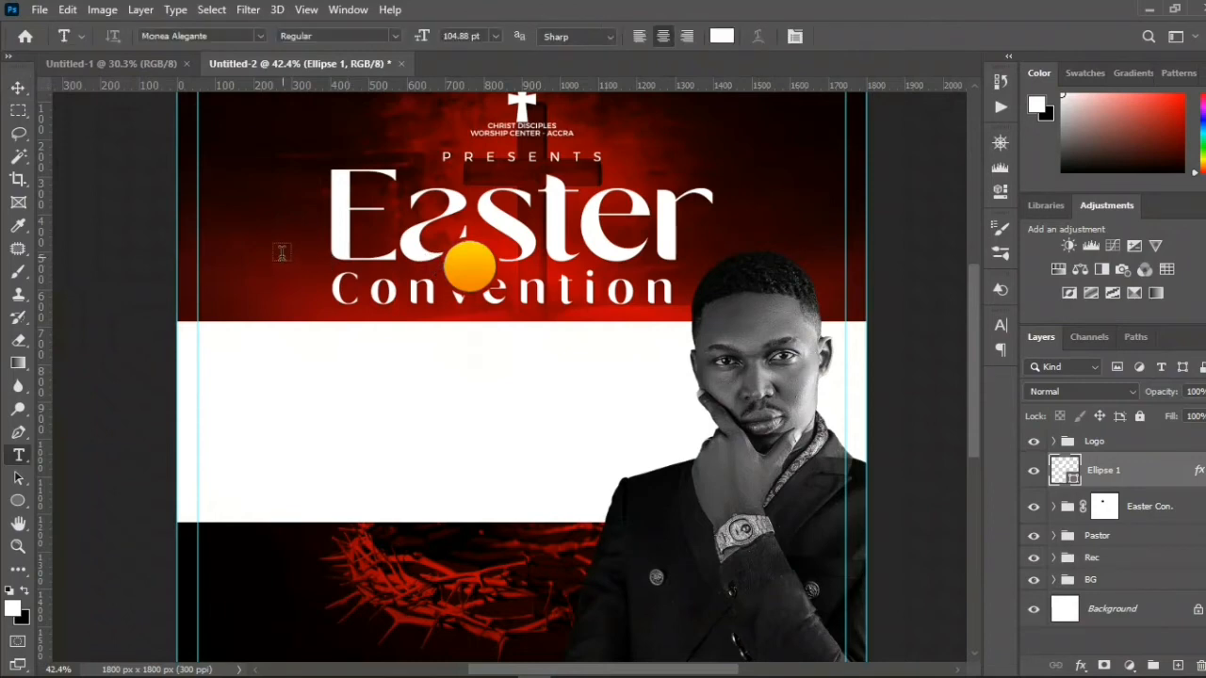
left_click(245, 231)
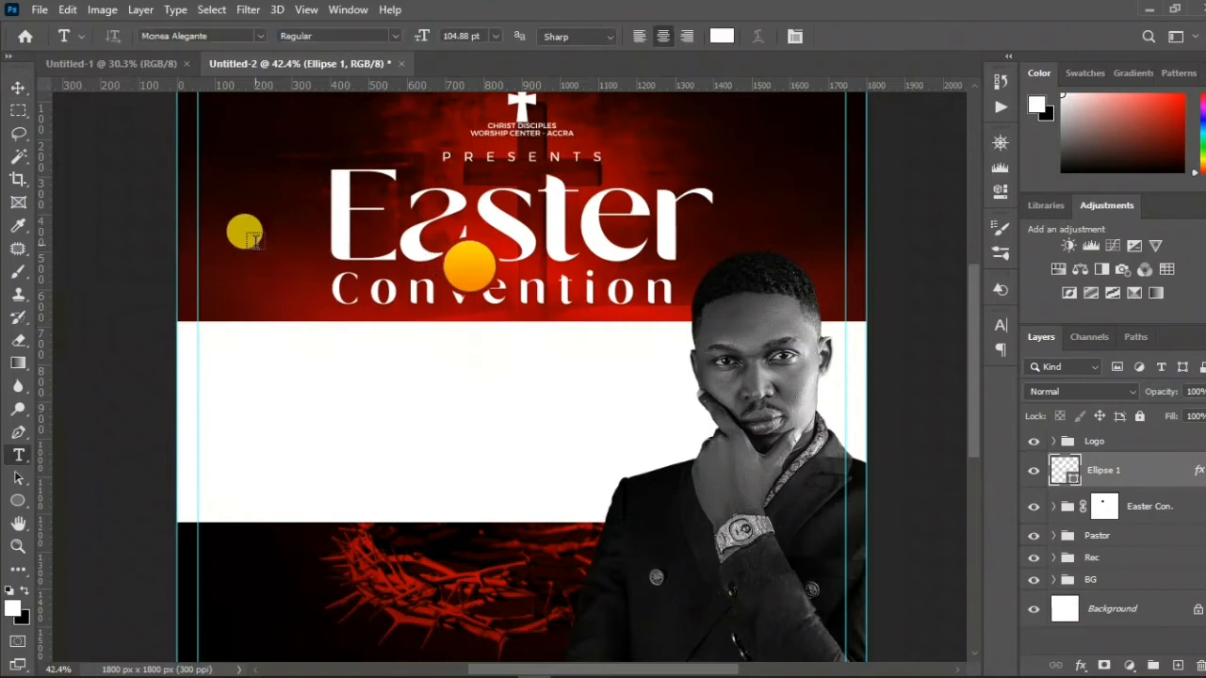
left_click(307, 259)
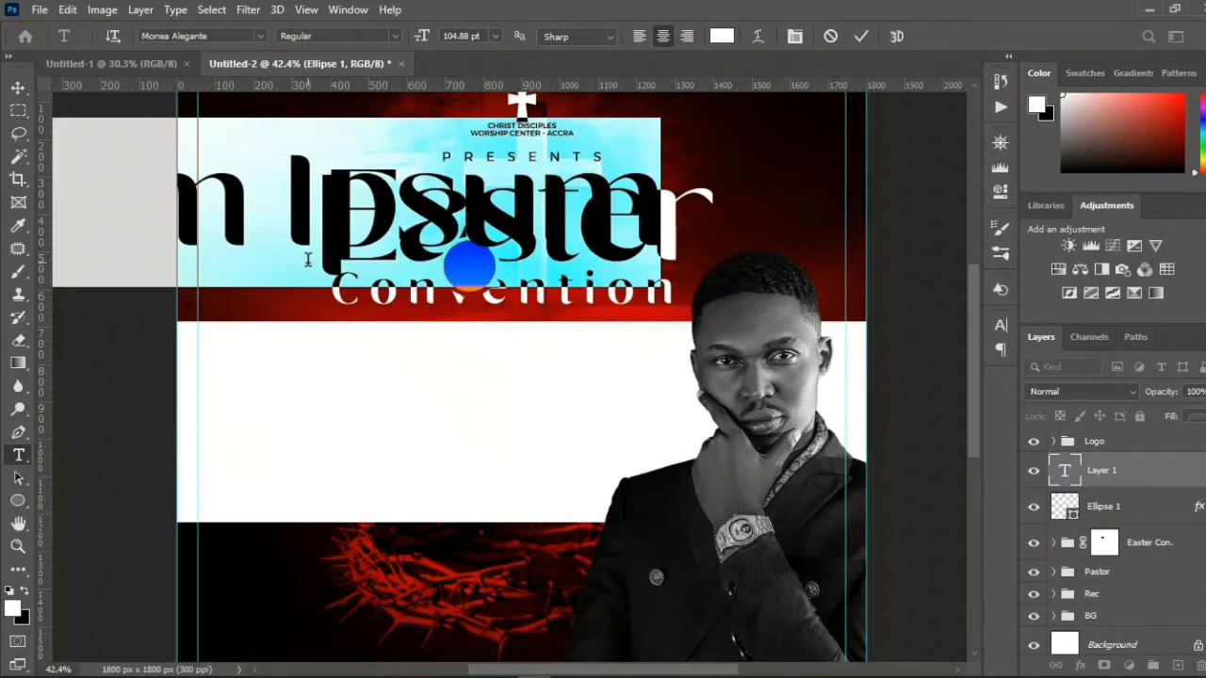
left_click(307, 259)
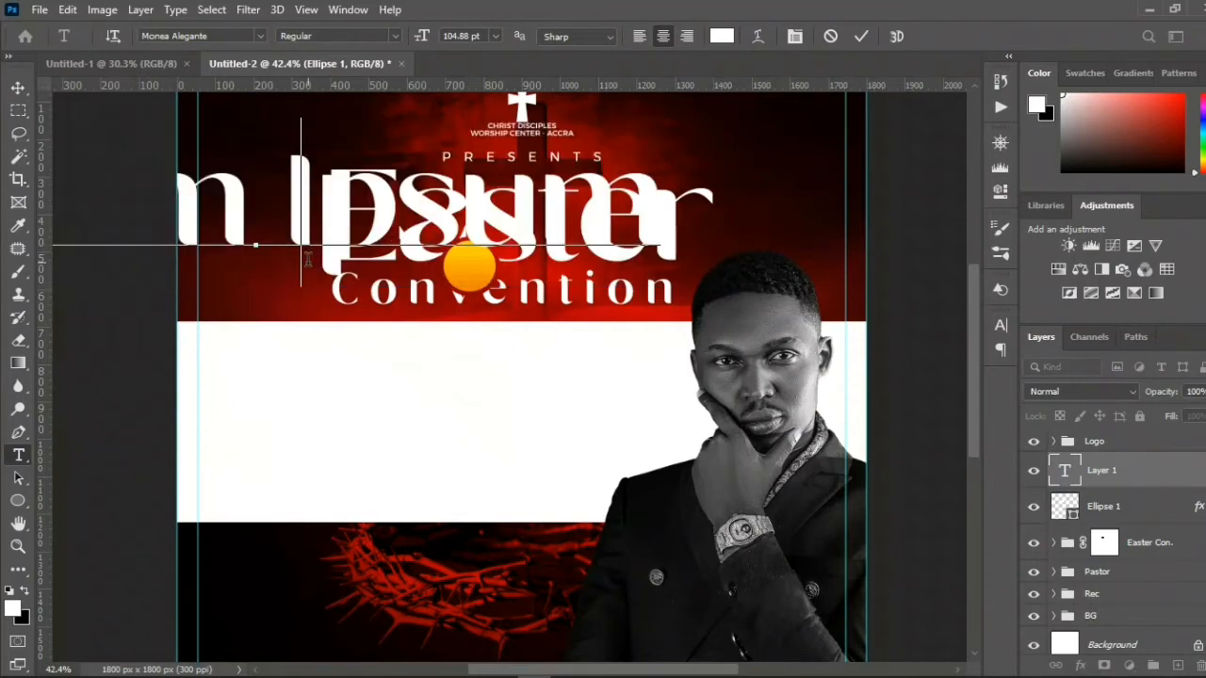
key("ctrl+a")
type("'22")
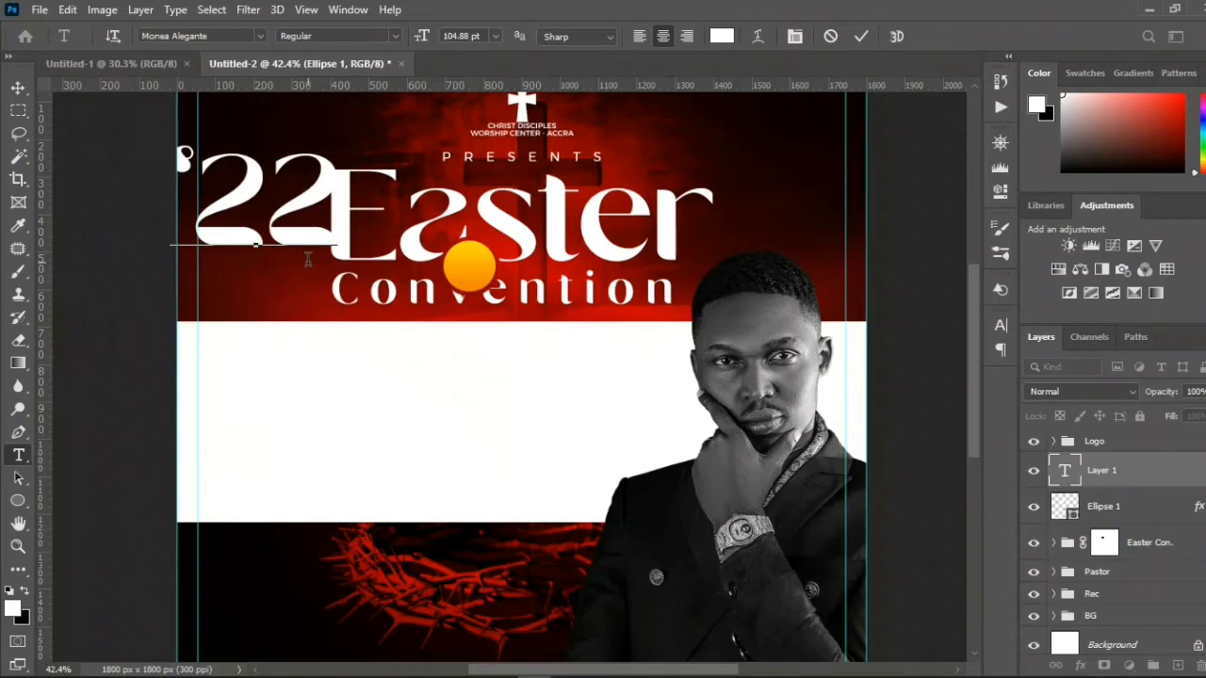
key("ctrl+Return")
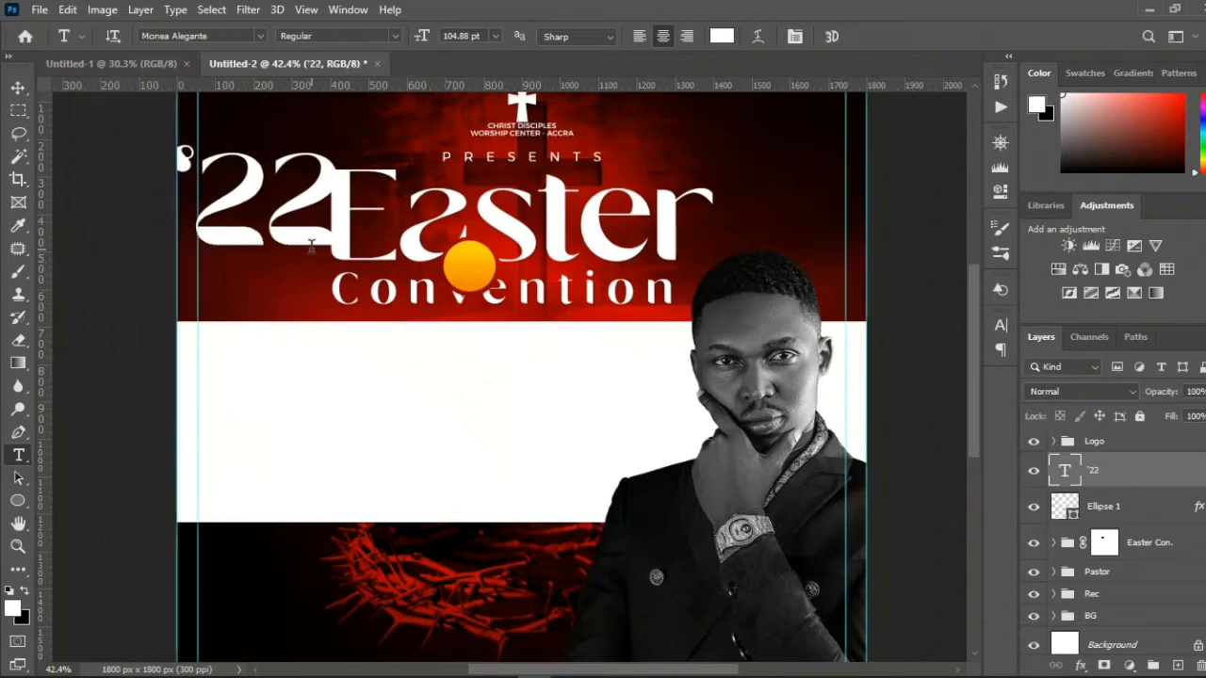
key("v")
left_click_drag(317, 258, 484, 271)
left_click_drag(821, 267, 821, 266)
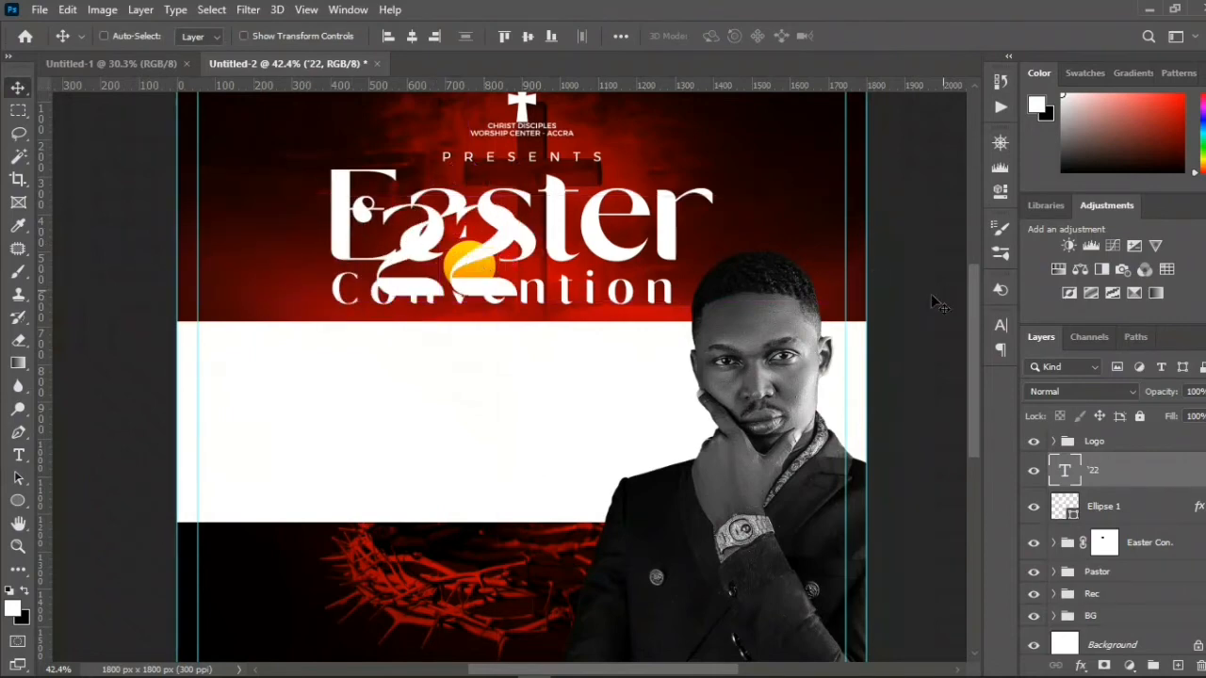
- Set the font of the '22 text to Akira Jimbo
left_click(1001, 325)
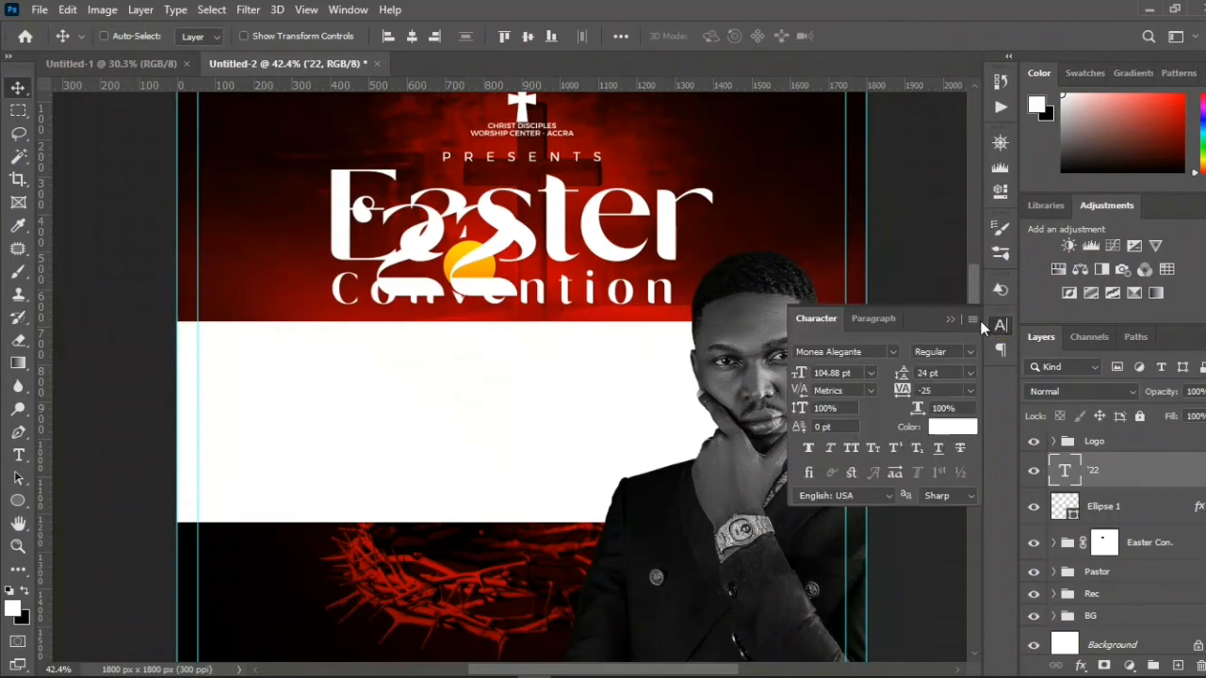
left_click(892, 352)
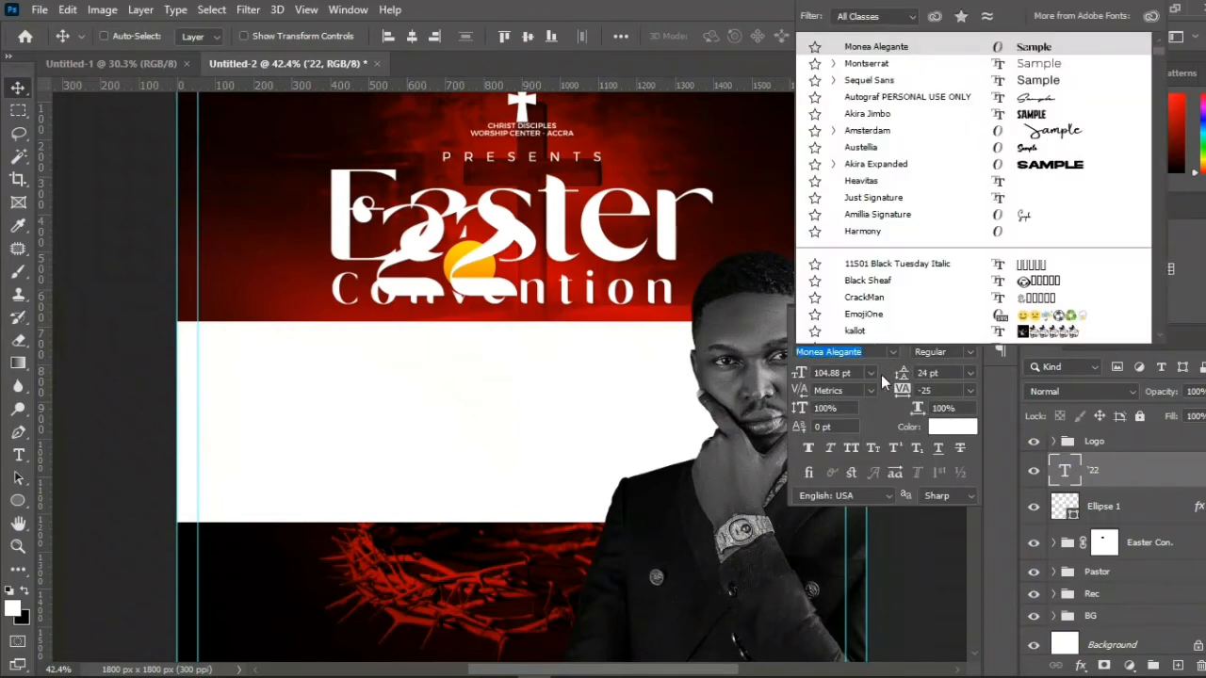
left_click(861, 116)
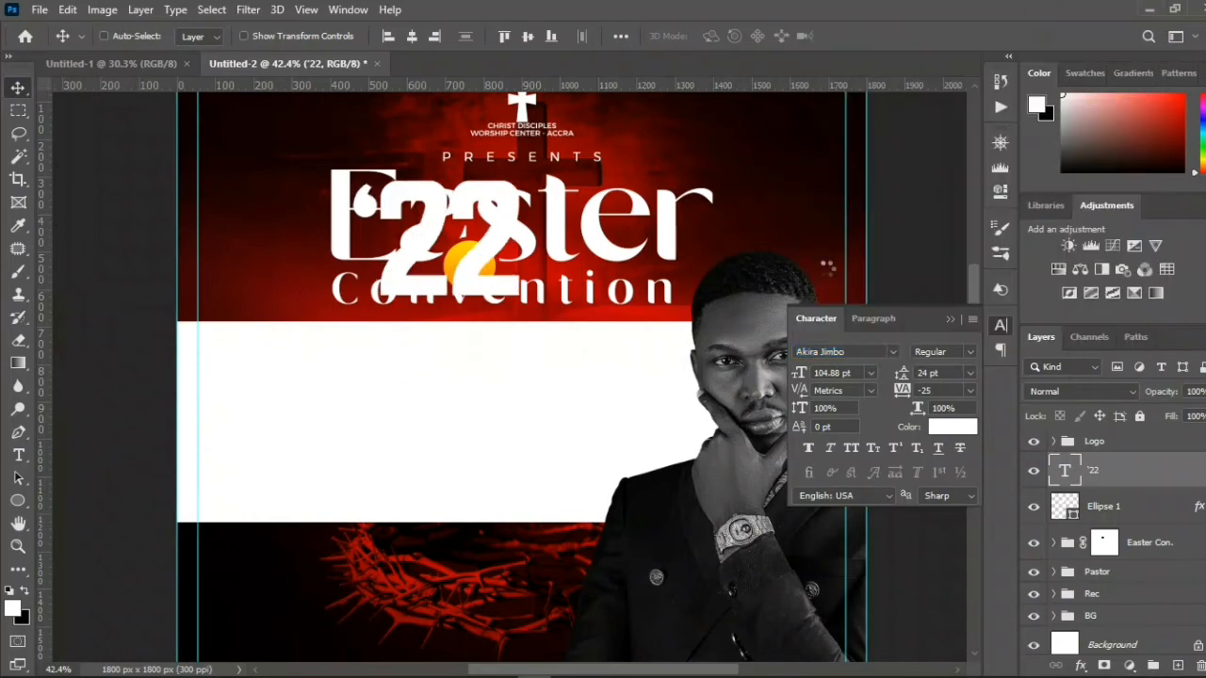
- Check the guide, set the '22 text's size to 22 pt, and centre it on the orange circle
mouse_move(617, 677)
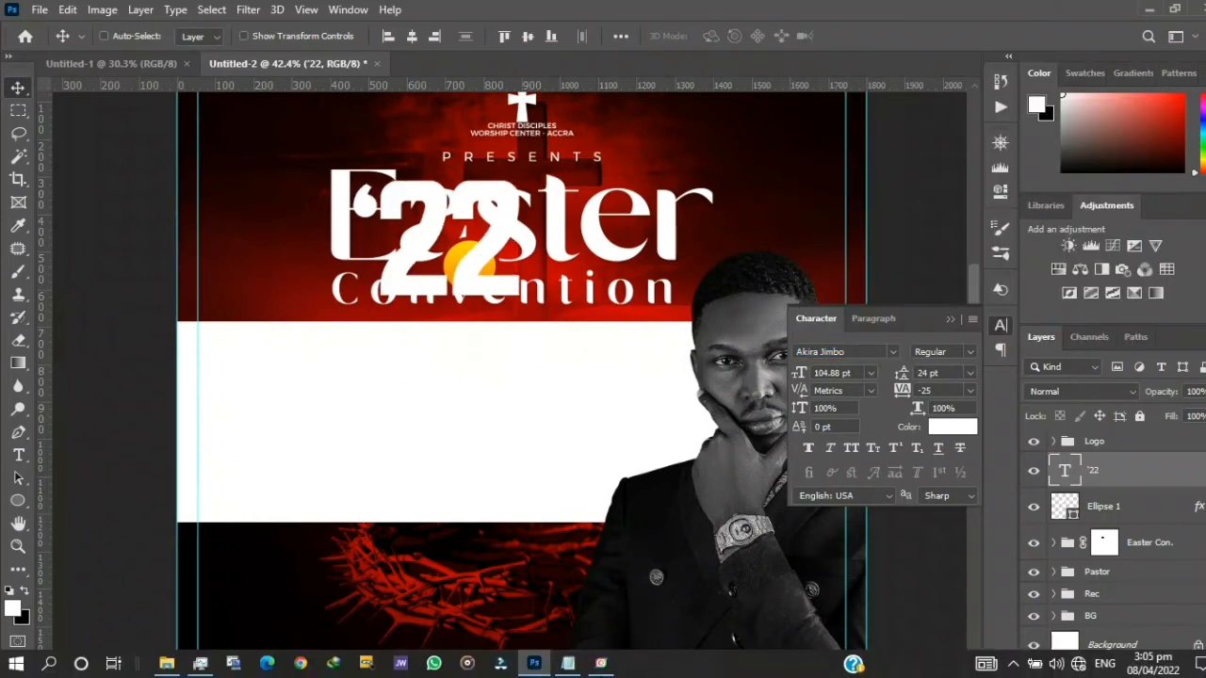
left_click(575, 664)
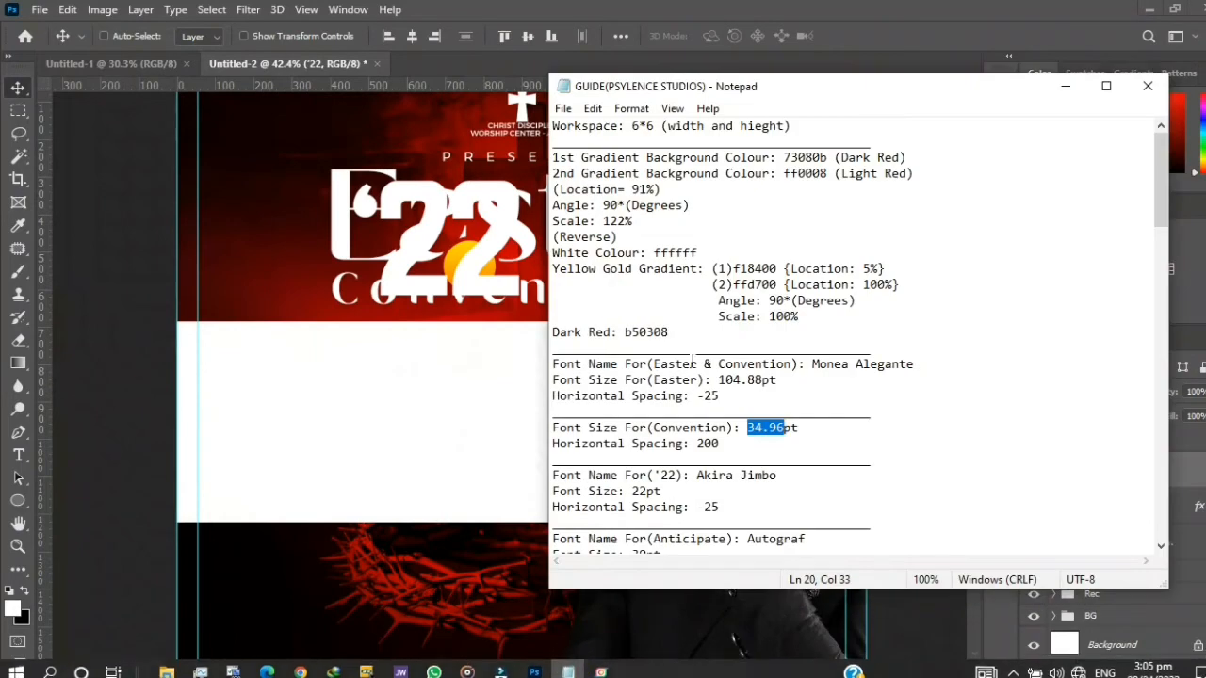
scroll(708, 426, "down", 1)
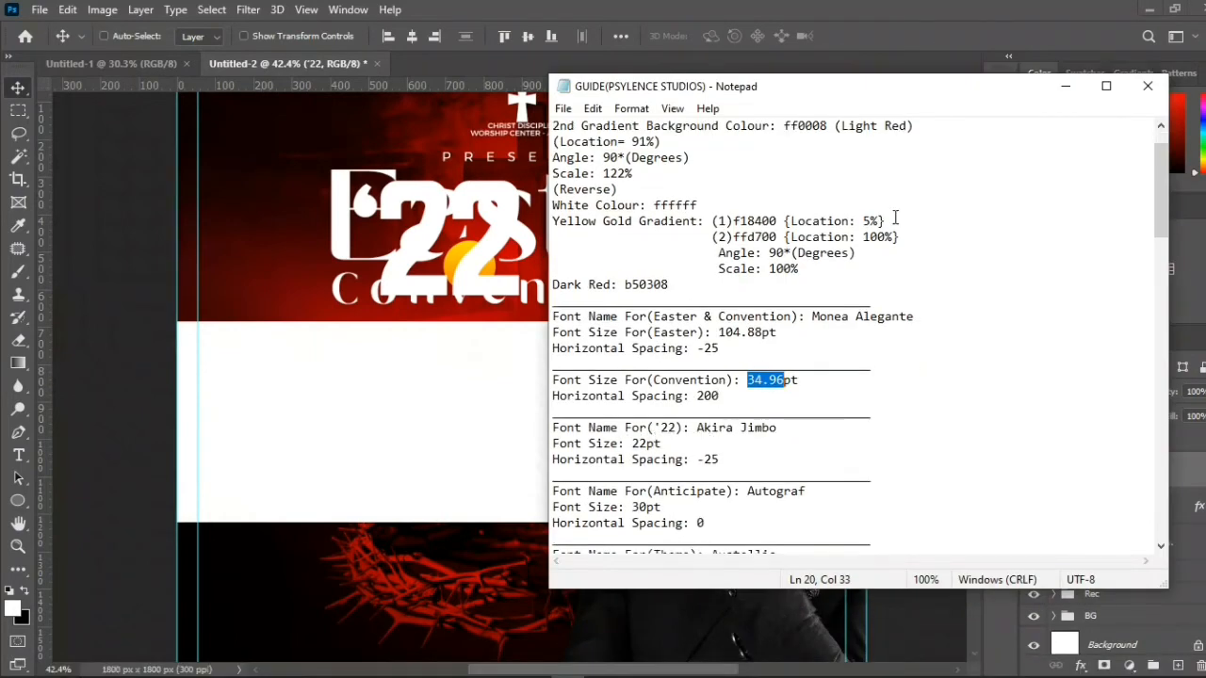
left_click(1066, 86)
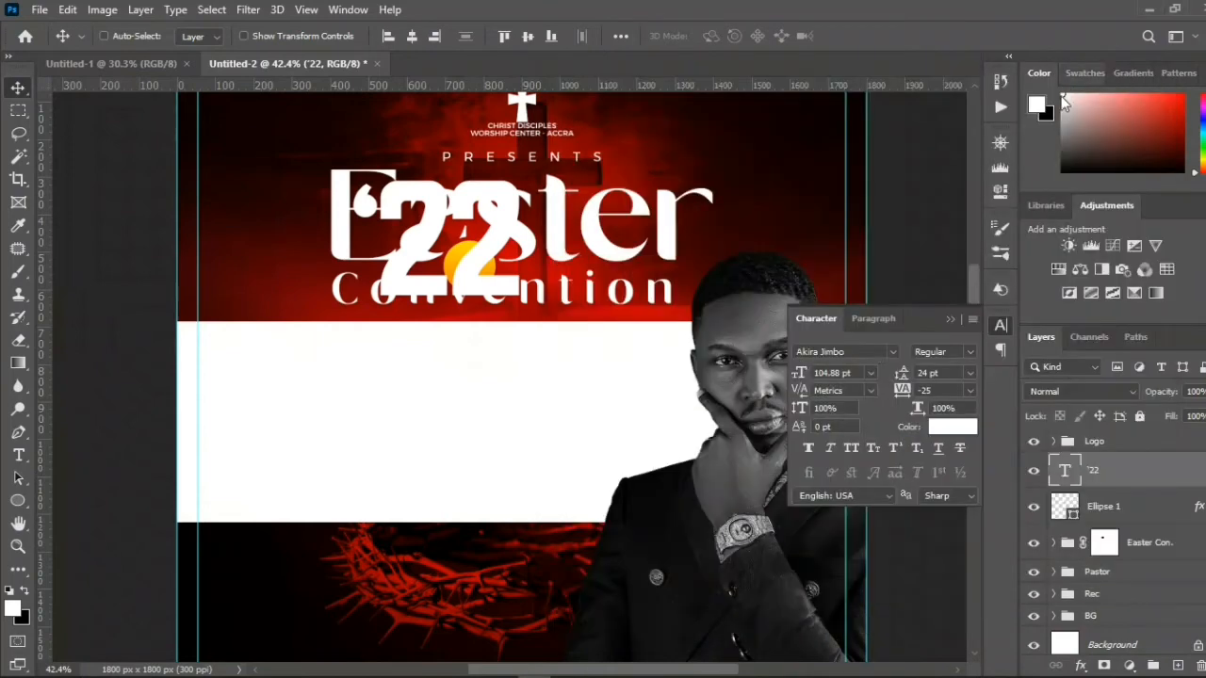
left_click(872, 372)
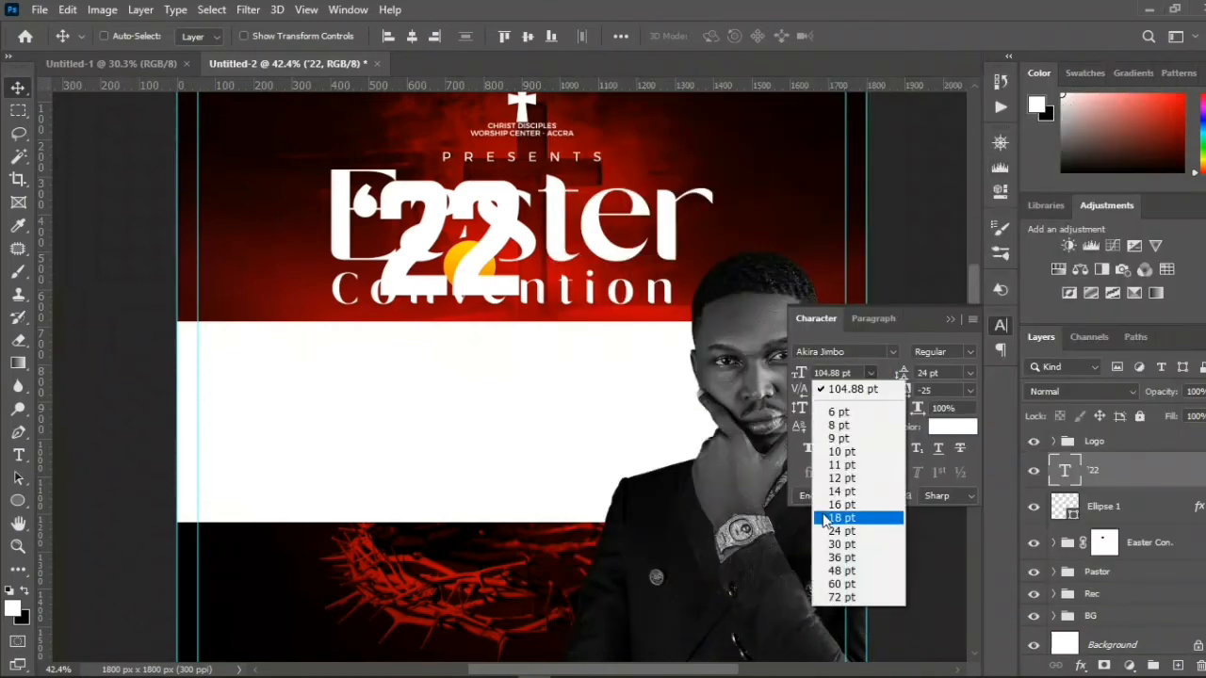
left_click(829, 531)
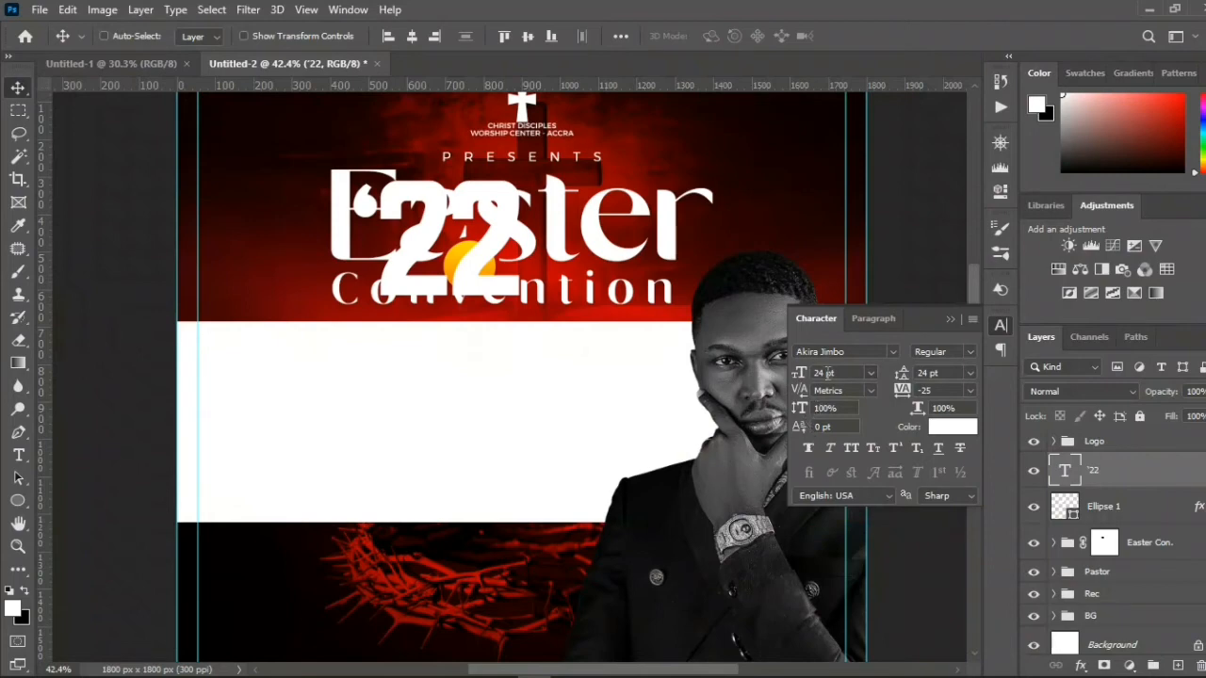
left_click(802, 373)
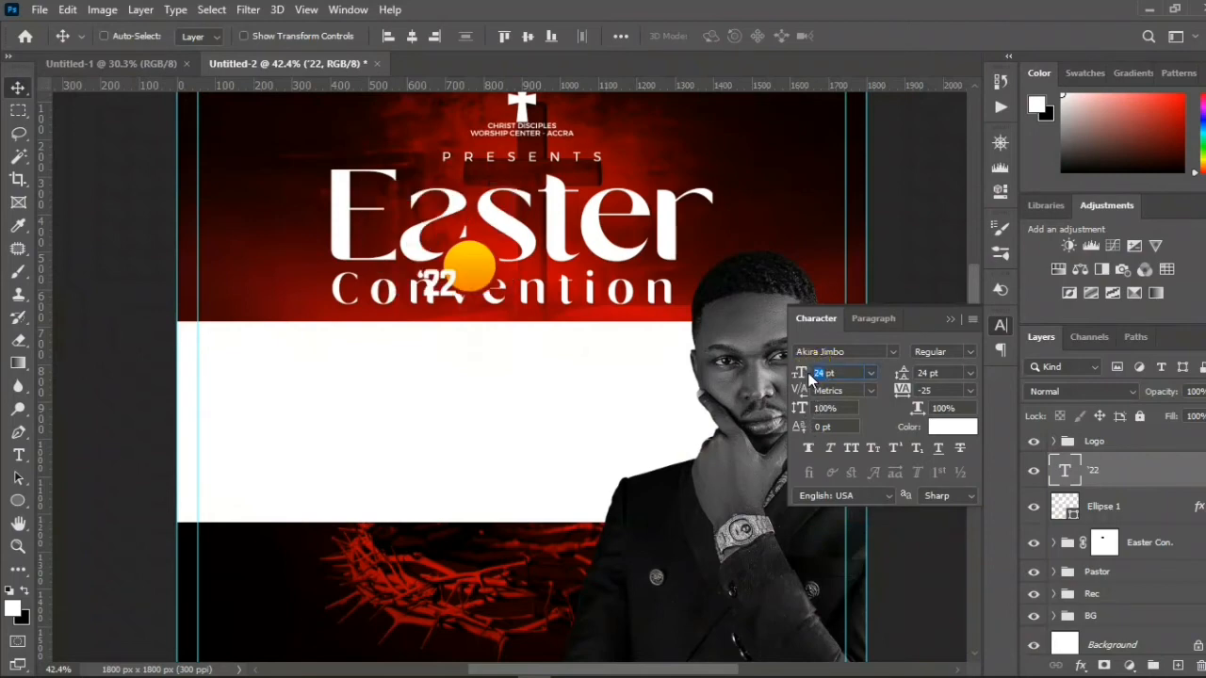
type("22")
key("Return")
left_click(950, 318)
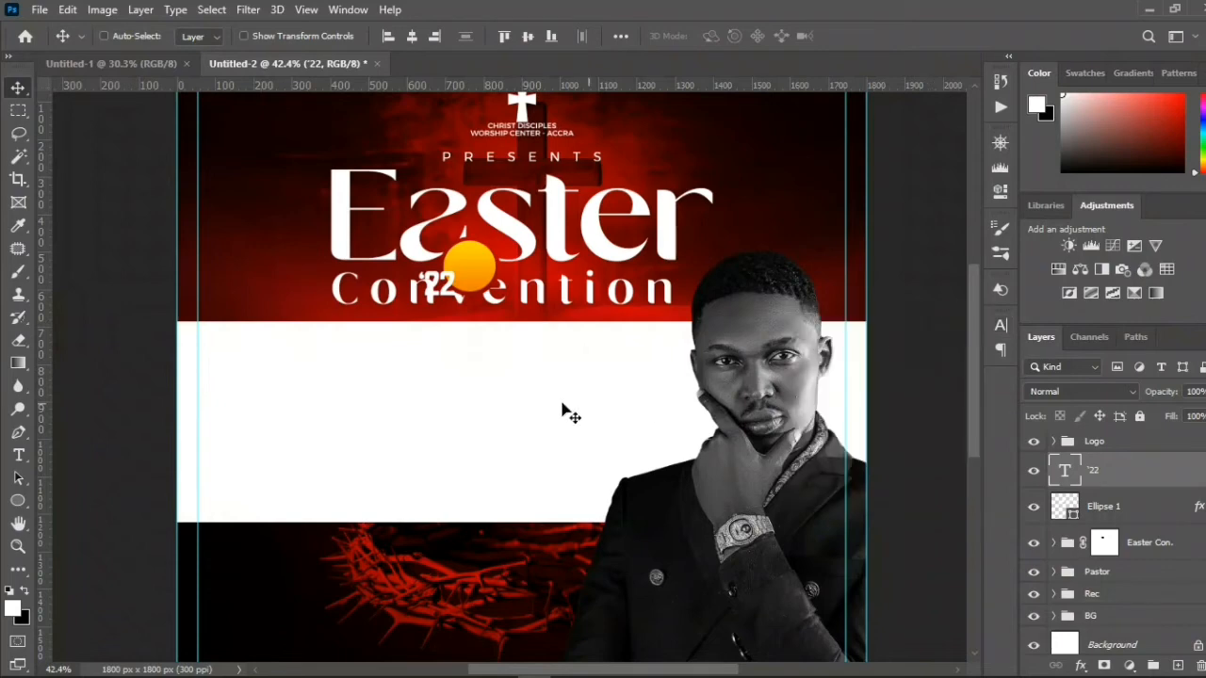
mouse_move(471, 295)
left_mouse_down()
mouse_move(458, 264)
mouse_move(476, 272)
left_mouse_up()
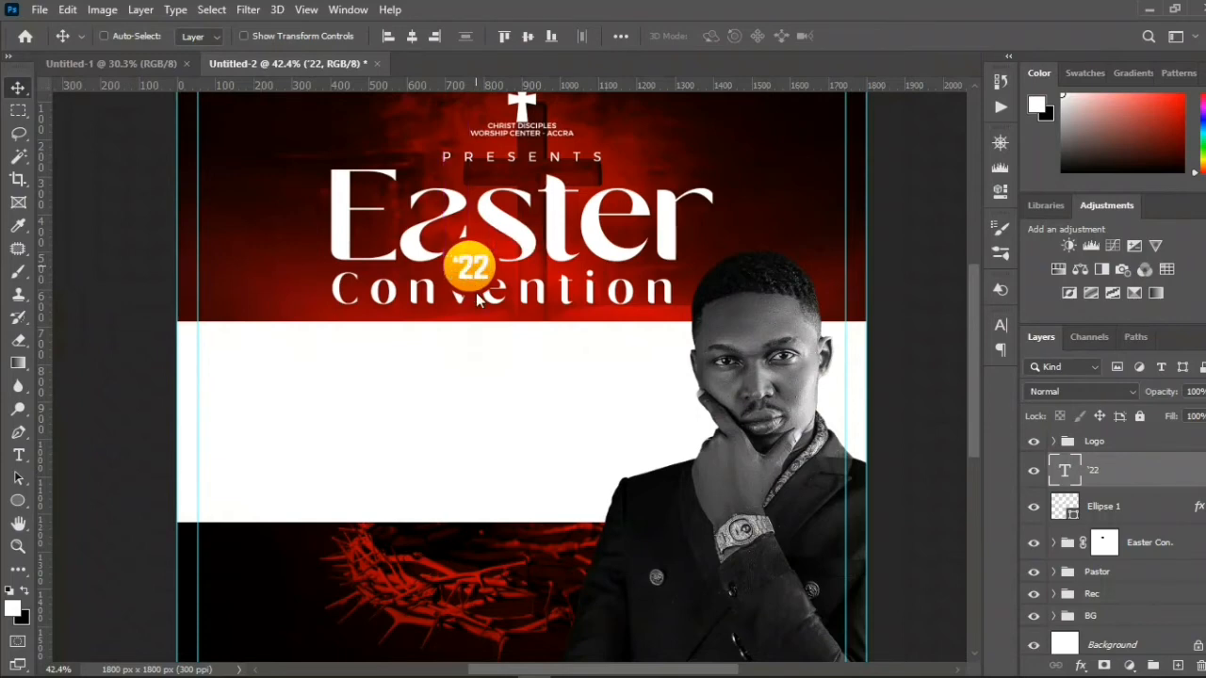
- Centre the '22 text horizontally and vertically on the orange circle, using the circle's outline as the alignment selection, and clear the selection
scroll(477, 297, "up", 3)
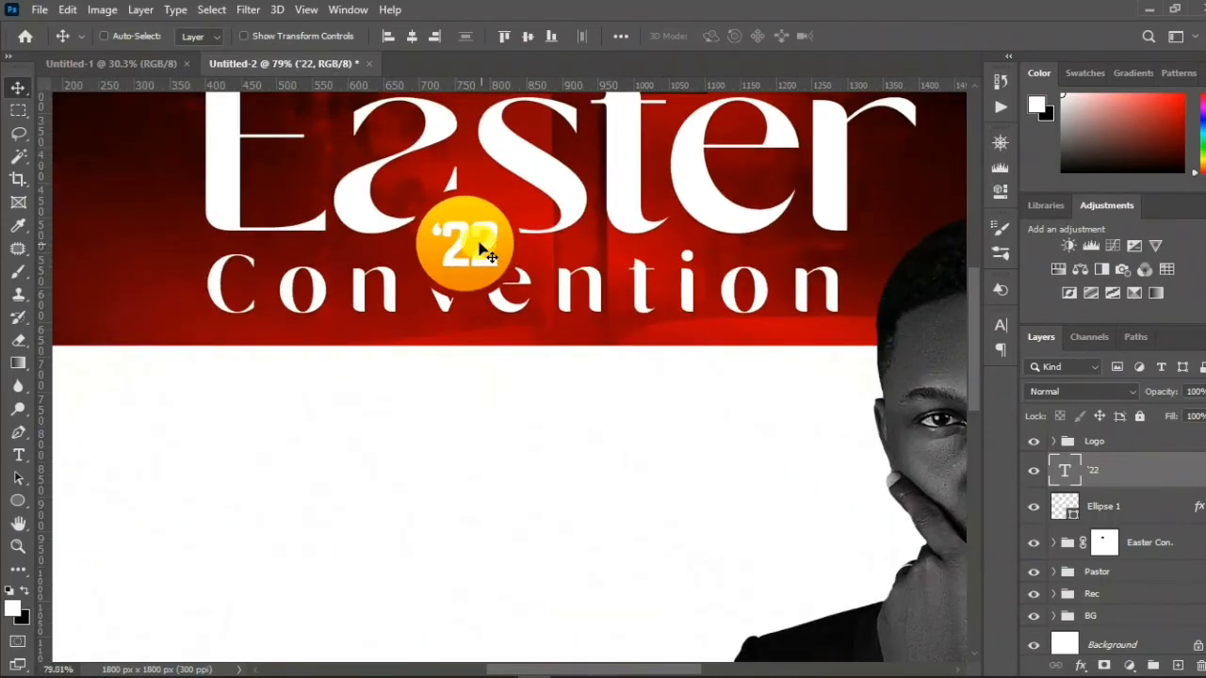
left_click_drag(478, 247, 490, 255)
left_click(1063, 507, "ctrl")
left_click(412, 37)
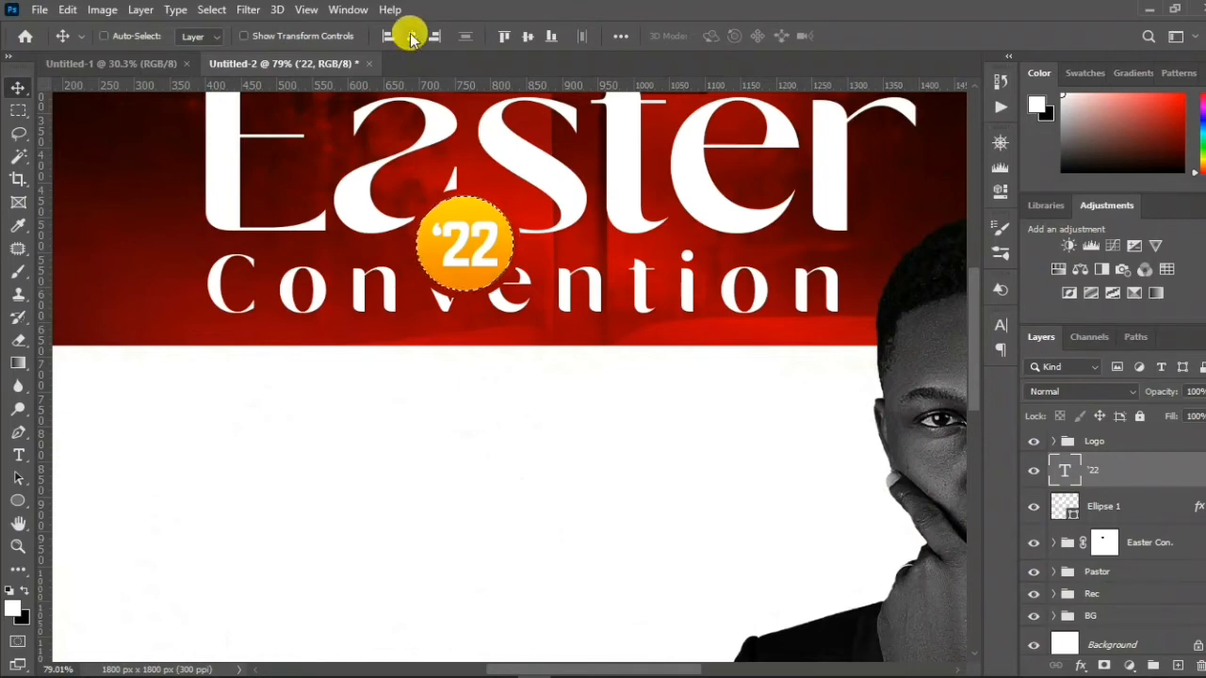
left_click(528, 37)
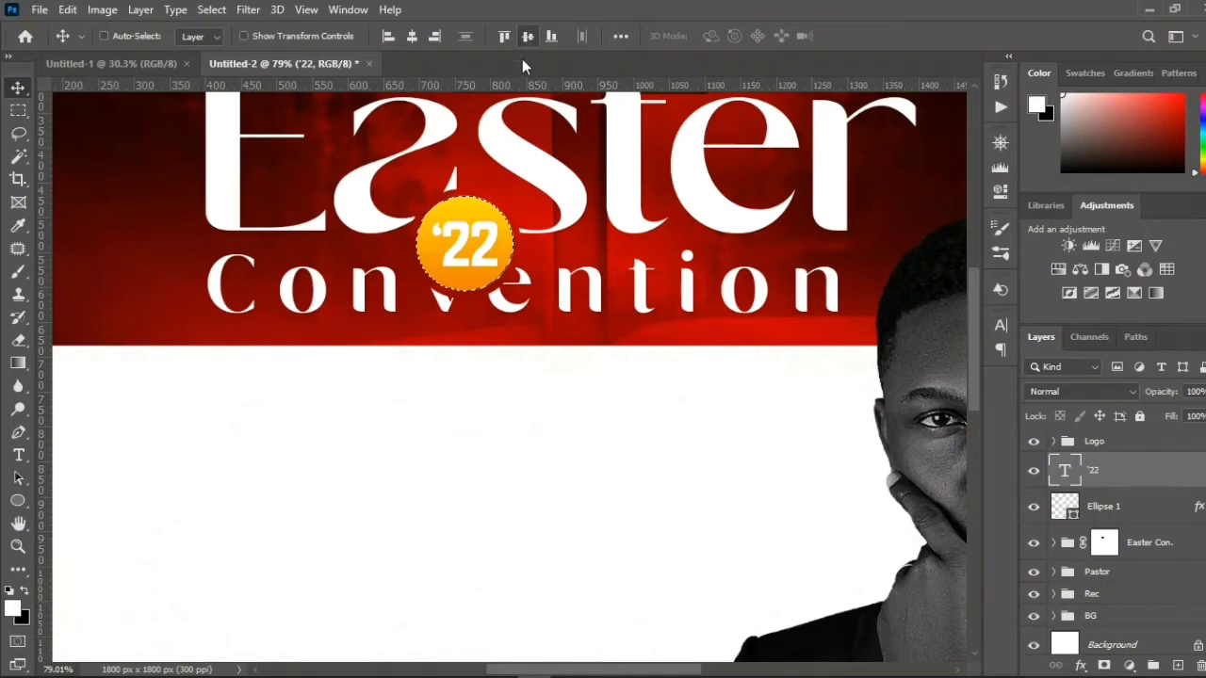
key("ctrl")
key("ctrl+d")
- Add a layer mask to Ellipse 1, hide the '22 text layer, and paint the mask black inside the '22 outline to knock out the numerals
left_click(1118, 507)
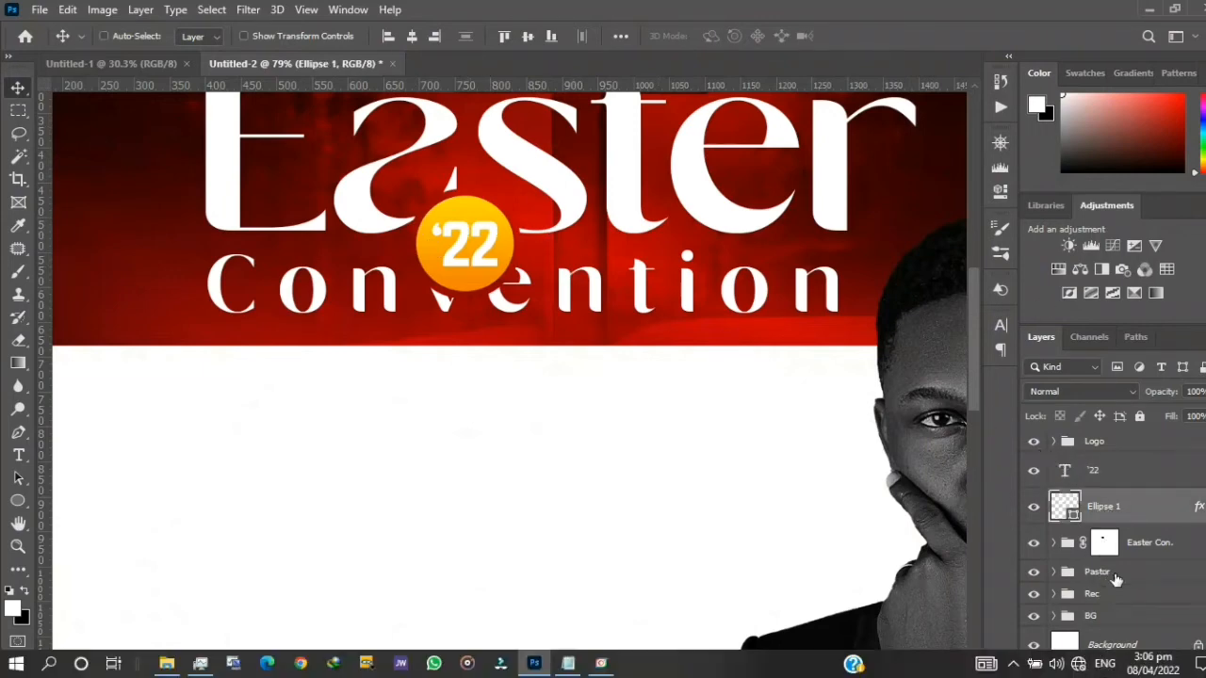
left_click(1104, 665)
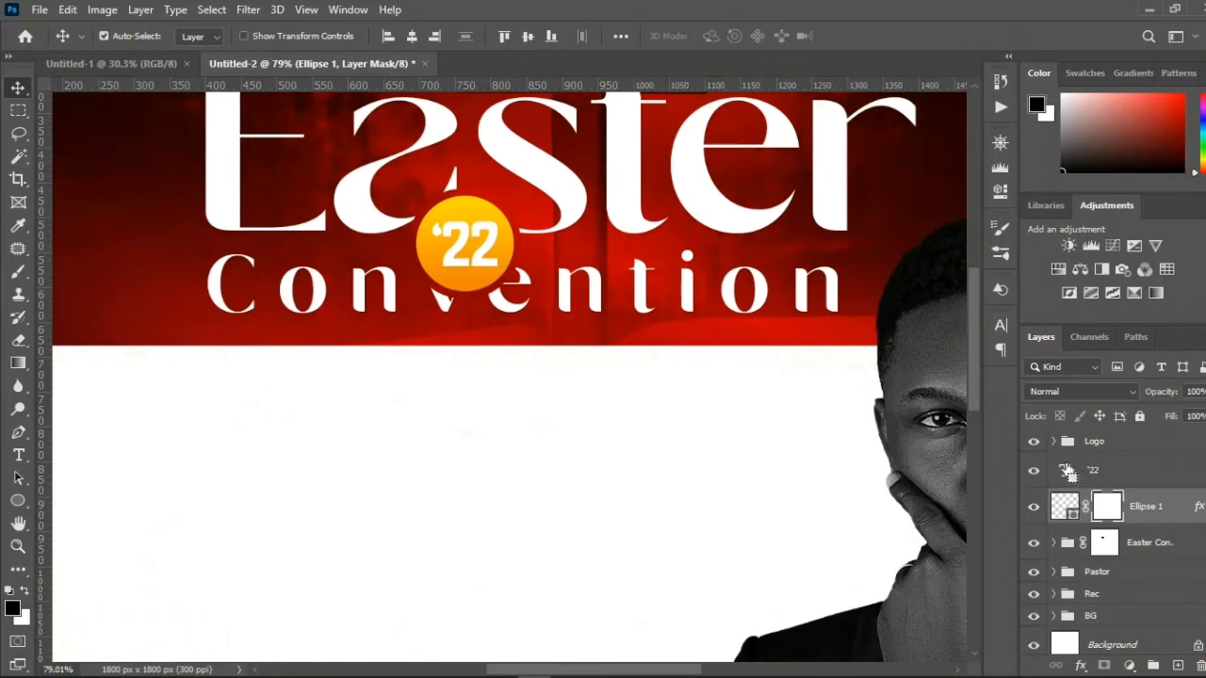
left_click(1065, 467, "ctrl")
left_click(1035, 471)
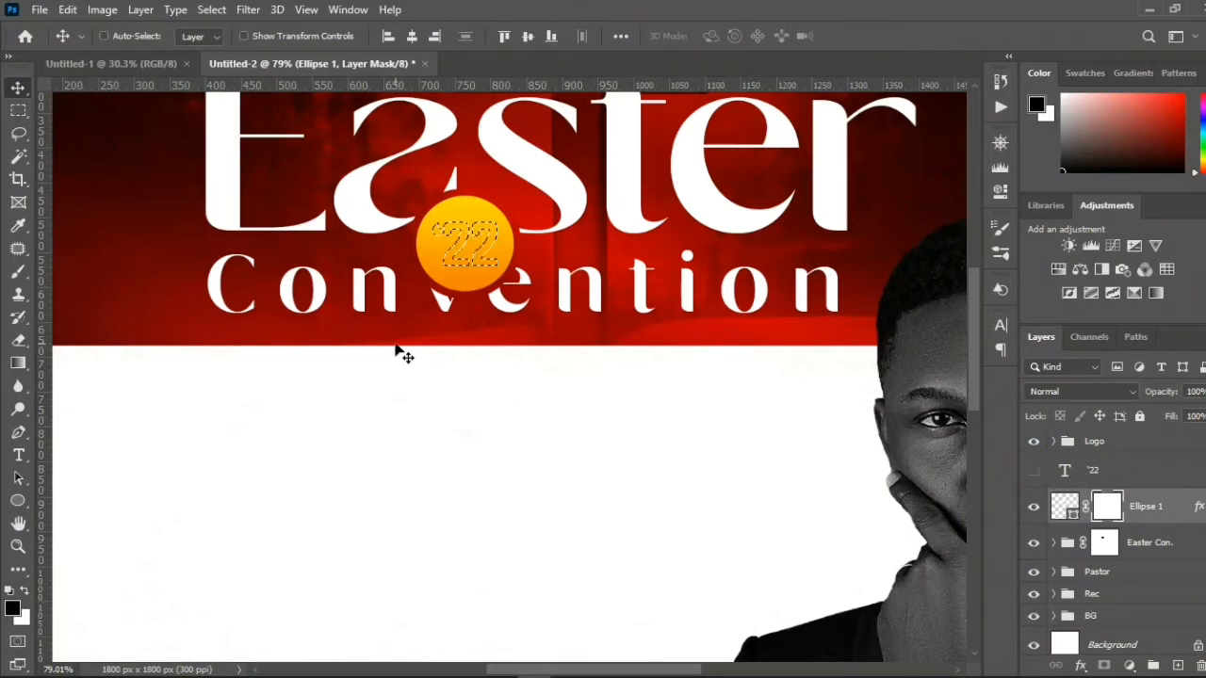
key("b")
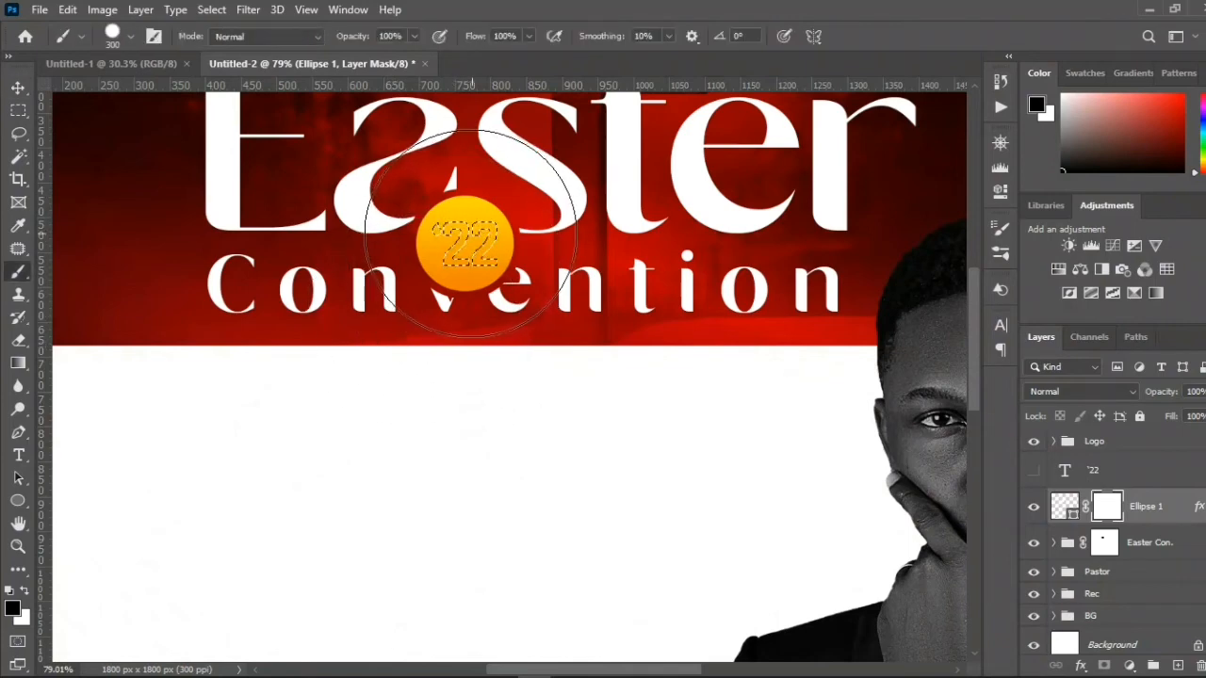
mouse_move(449, 233)
left_mouse_down()
mouse_move(470, 264)
mouse_move(443, 247)
left_mouse_up()
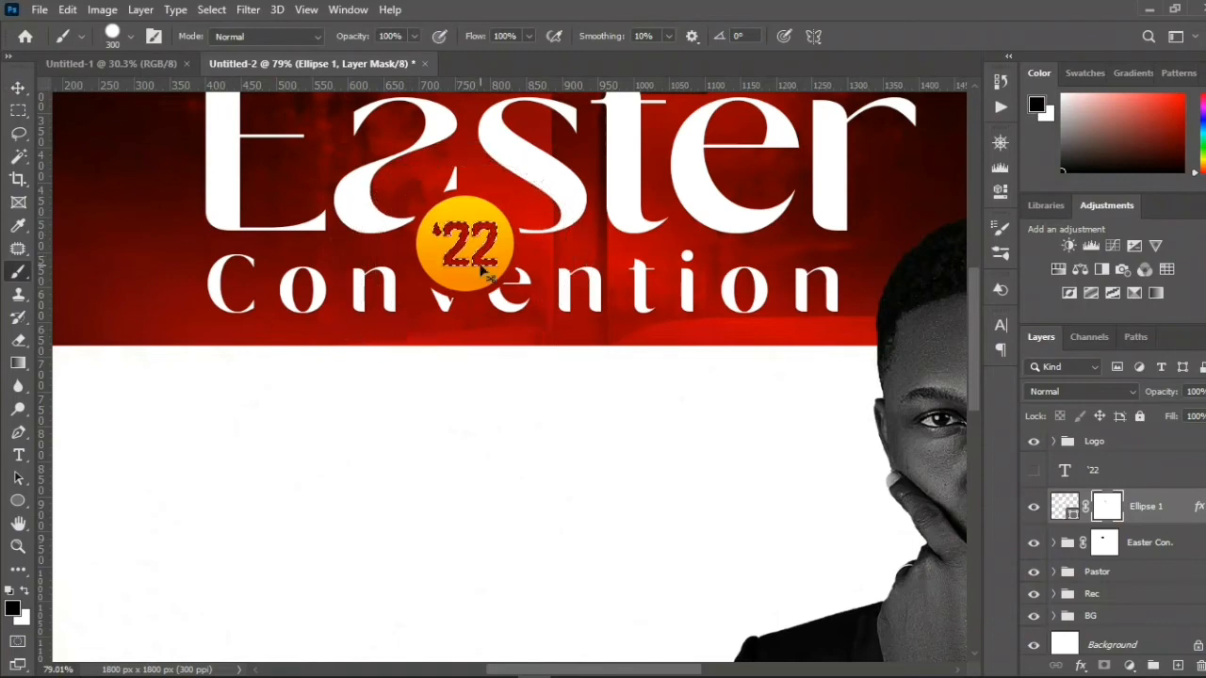
key("v")
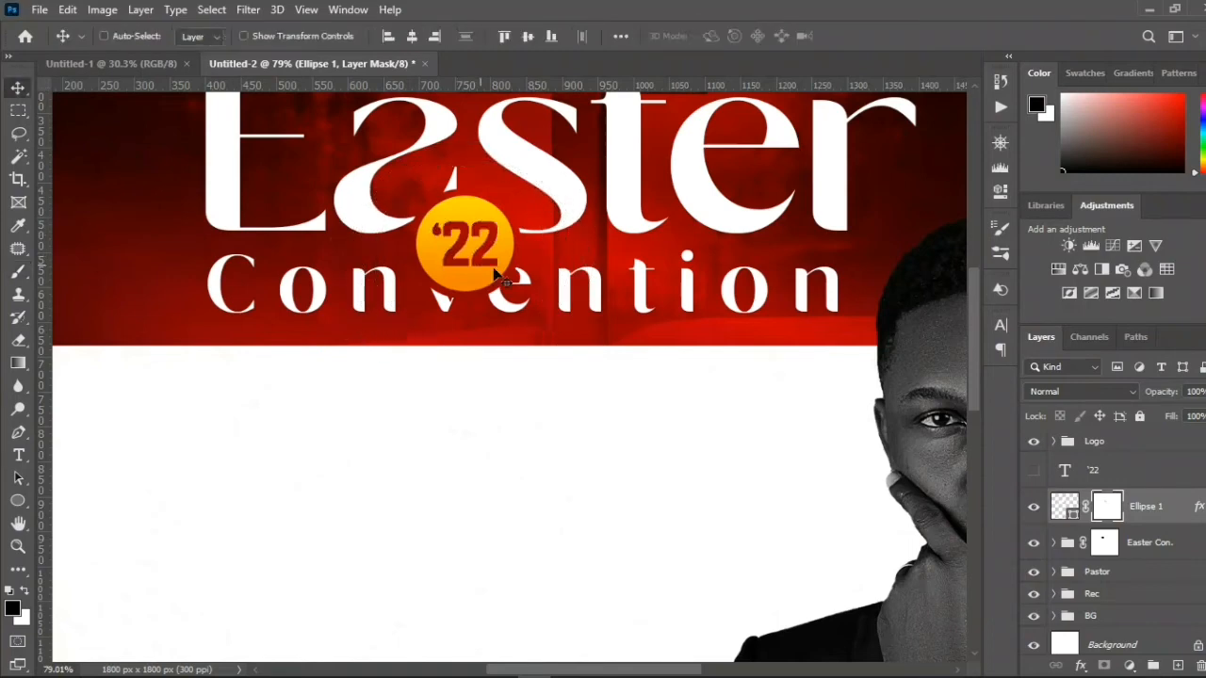
- Group the '22 text, Ellipse 1 and the Easter Convention title group, and name the new group Easter.
scroll(488, 248, "down", 10)
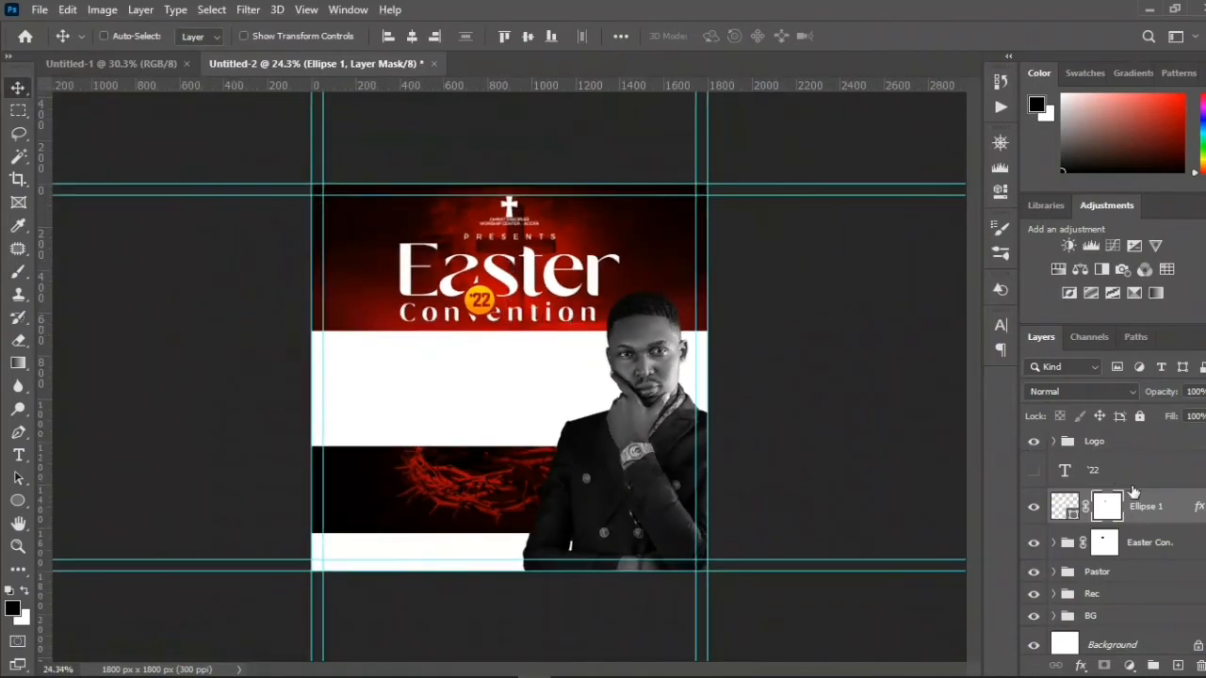
left_click(1102, 462)
key("x")
left_click(1107, 473)
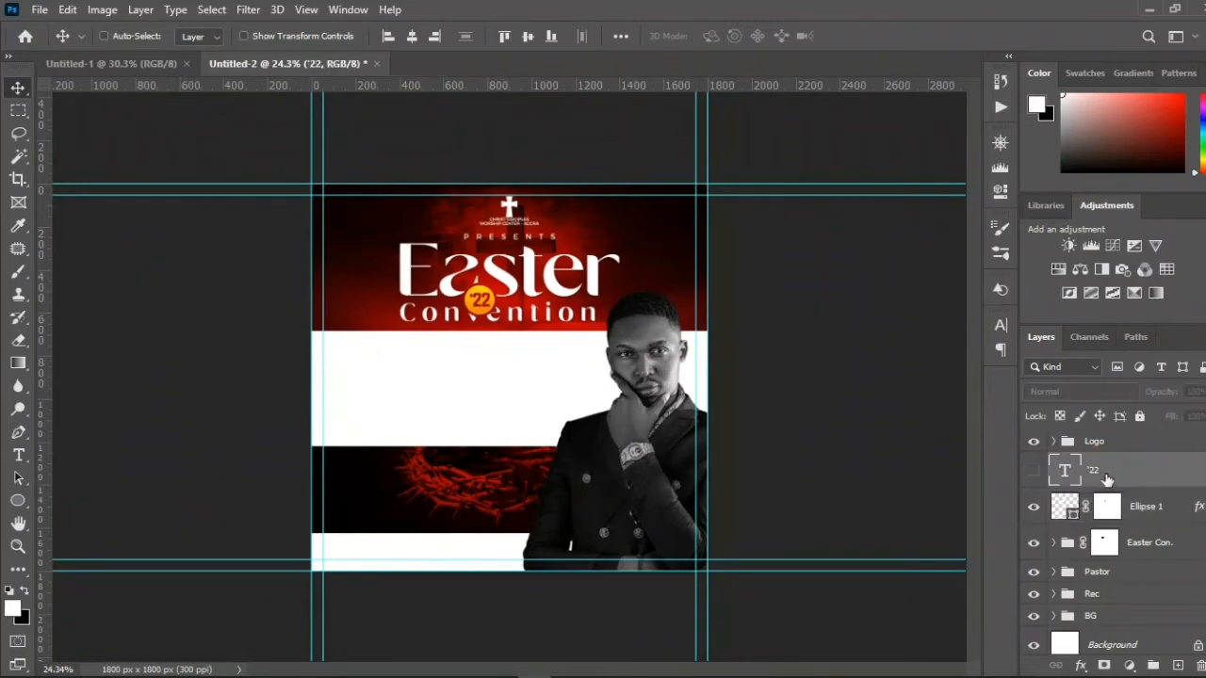
left_click(1162, 544, "shift")
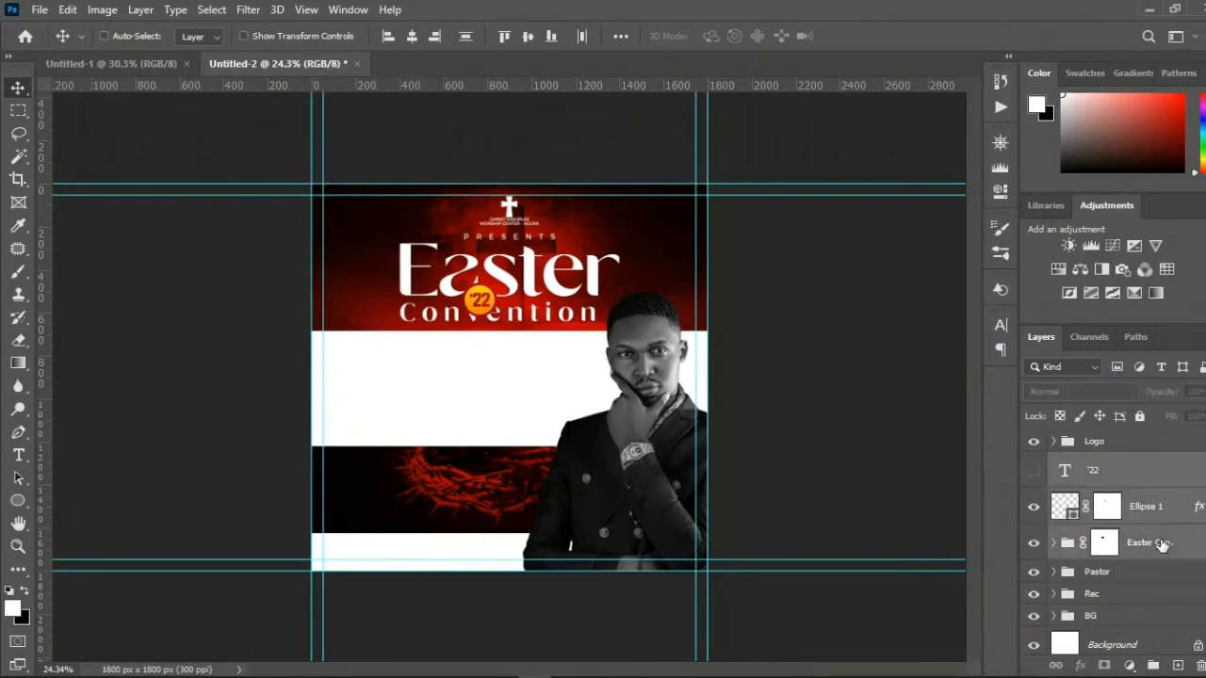
left_click(1153, 665)
left_click(1099, 465)
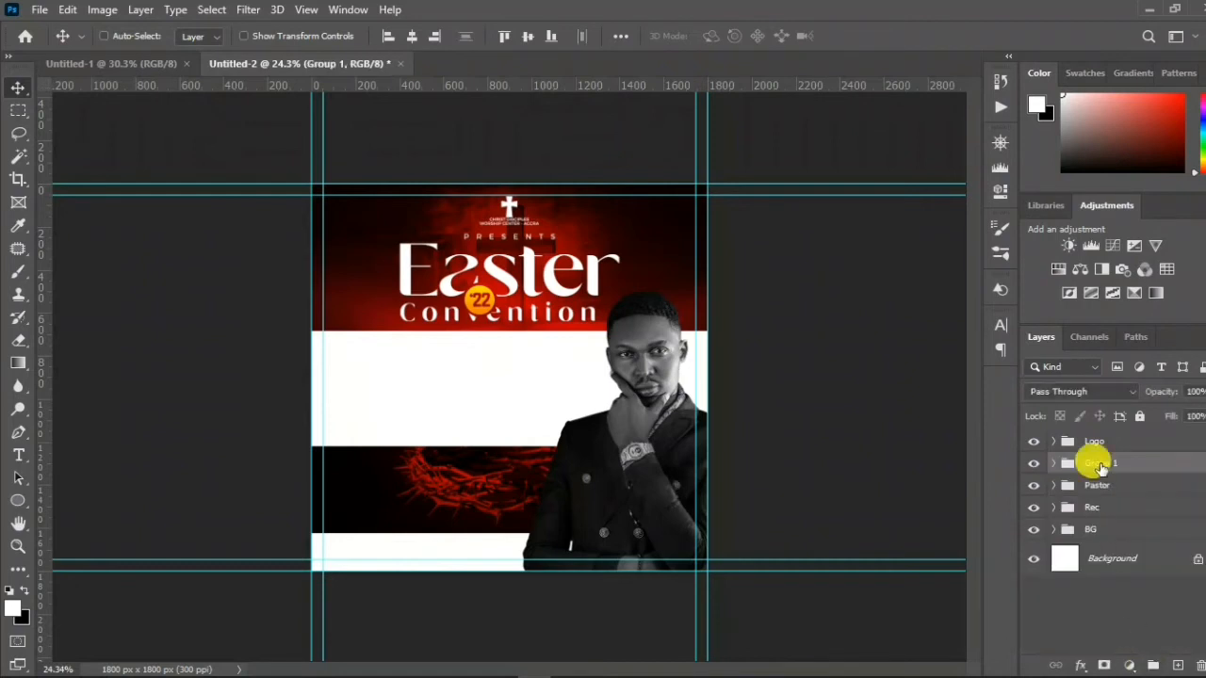
double_click(1099, 464)
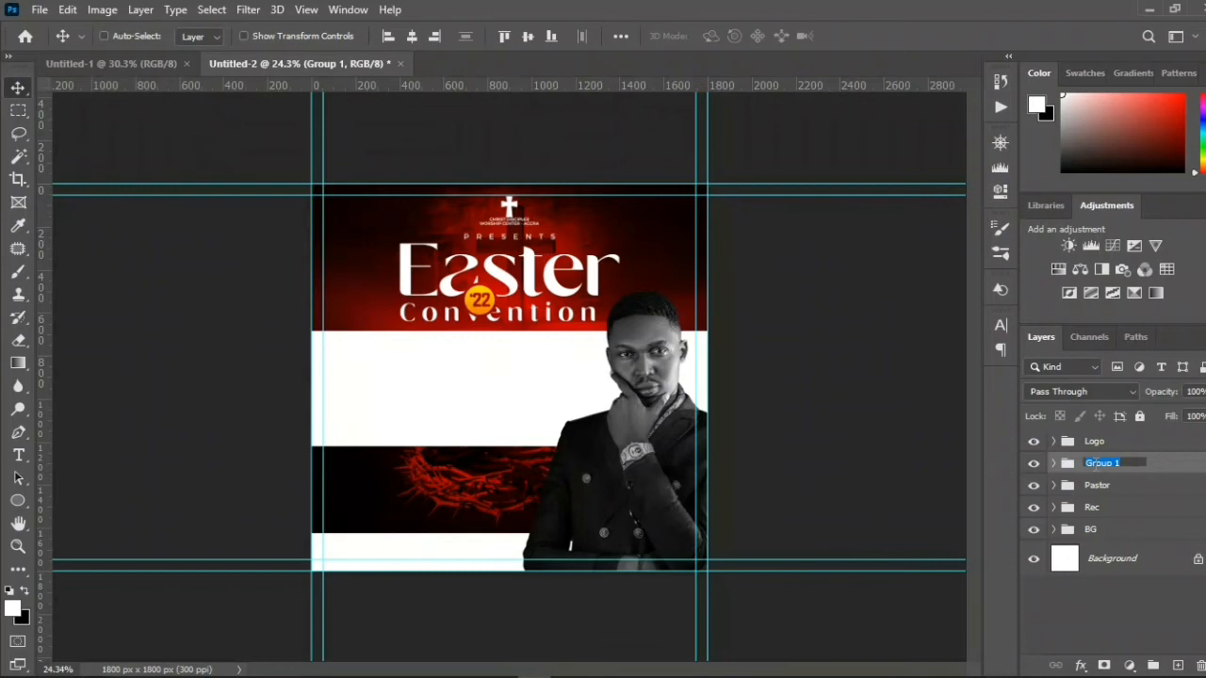
type("Easter..")
key("Return")
- Centre the Easter.. group horizontally on the flyer and move it slightly up towards PRESENTS
left_click(411, 35)
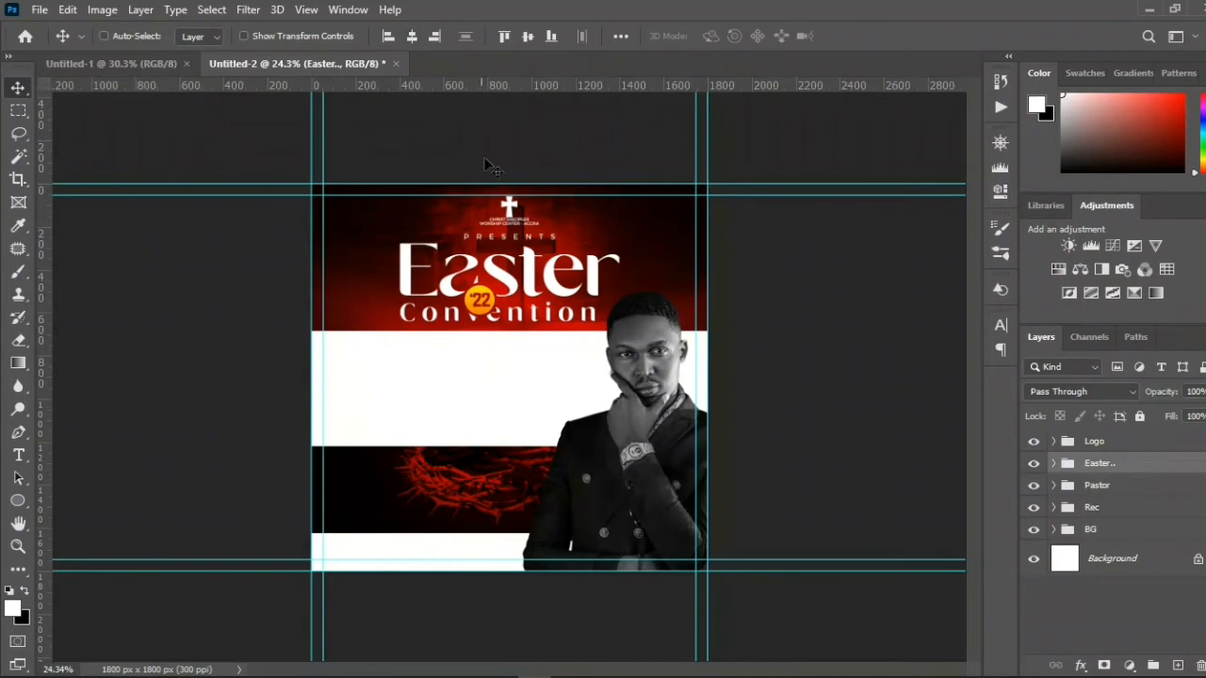
scroll(530, 271, "up", 3)
scroll(532, 282, "up", 1)
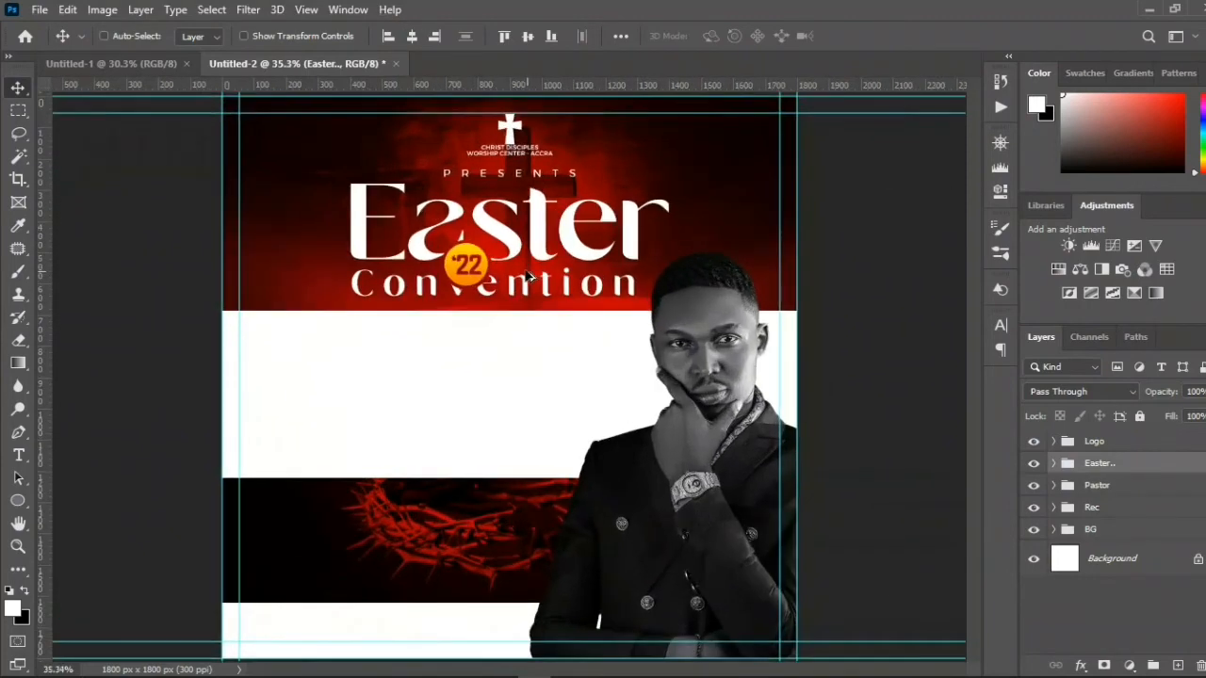
left_click(516, 249)
left_click_drag(516, 249, 517, 245)
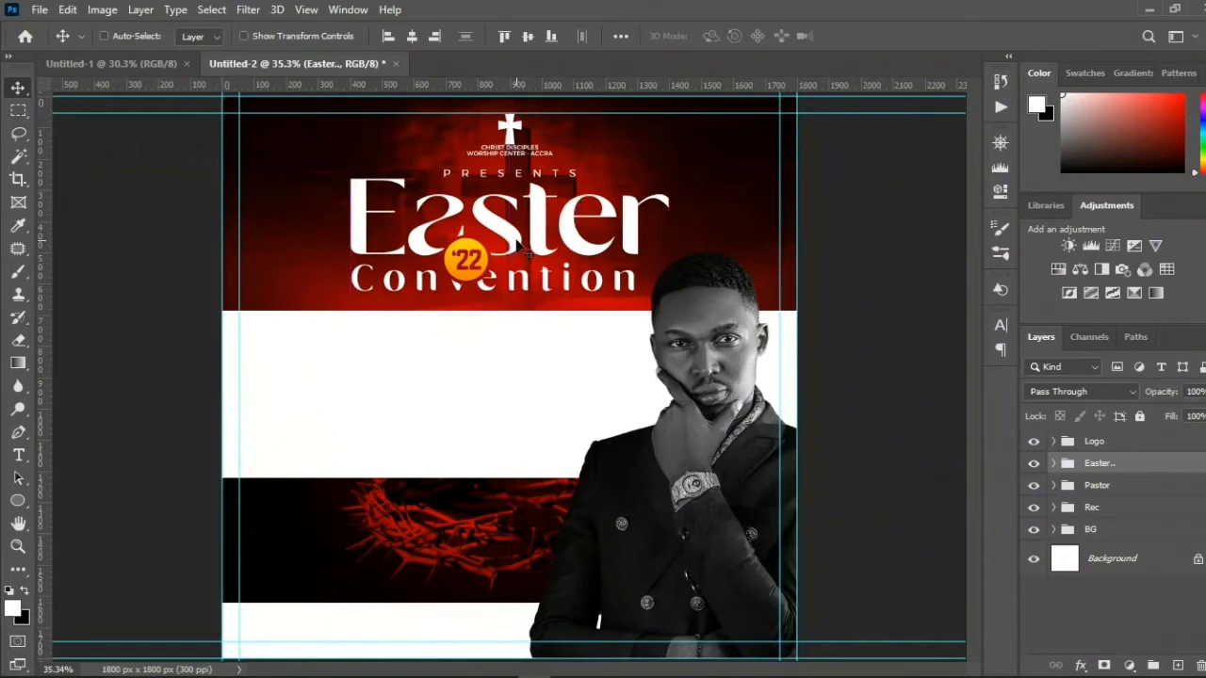
key("ctrl+z")
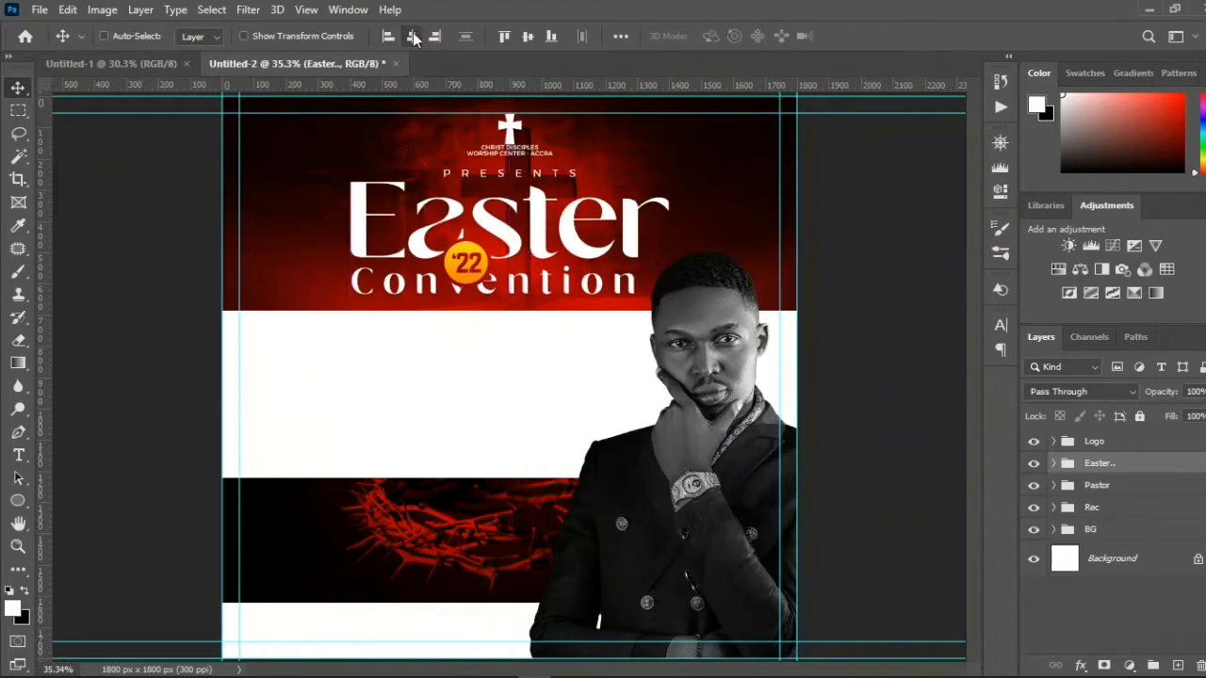
scroll(580, 350, "down", 1)
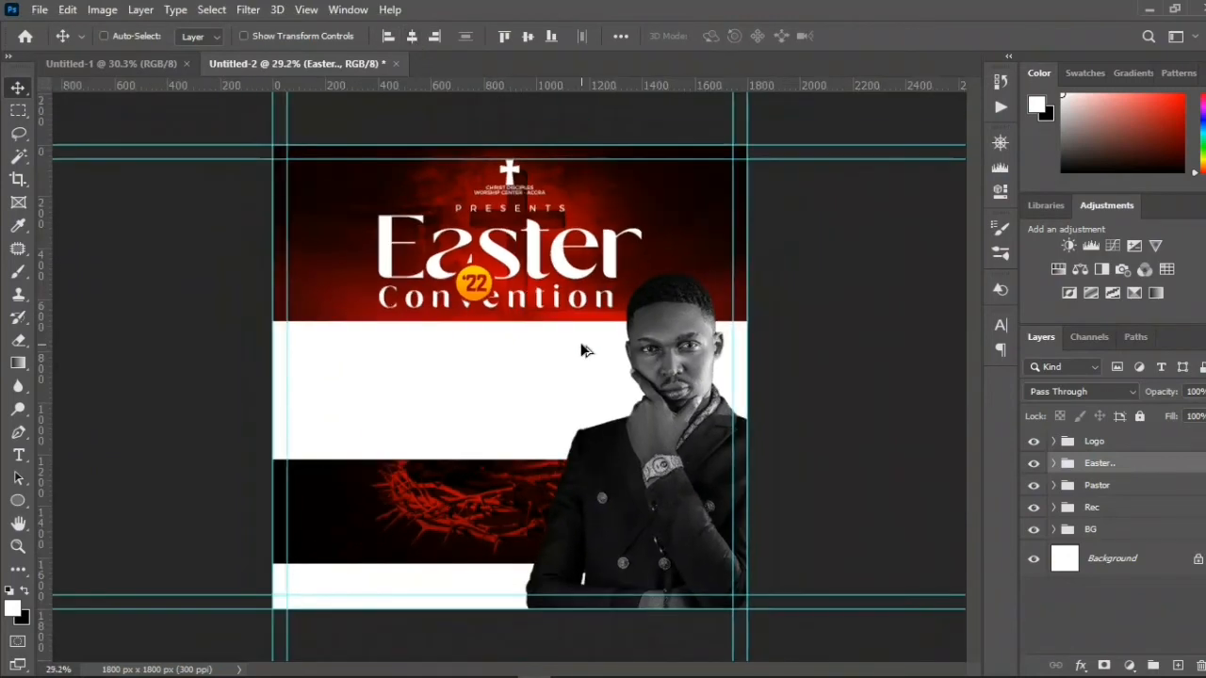
left_click(1095, 442)
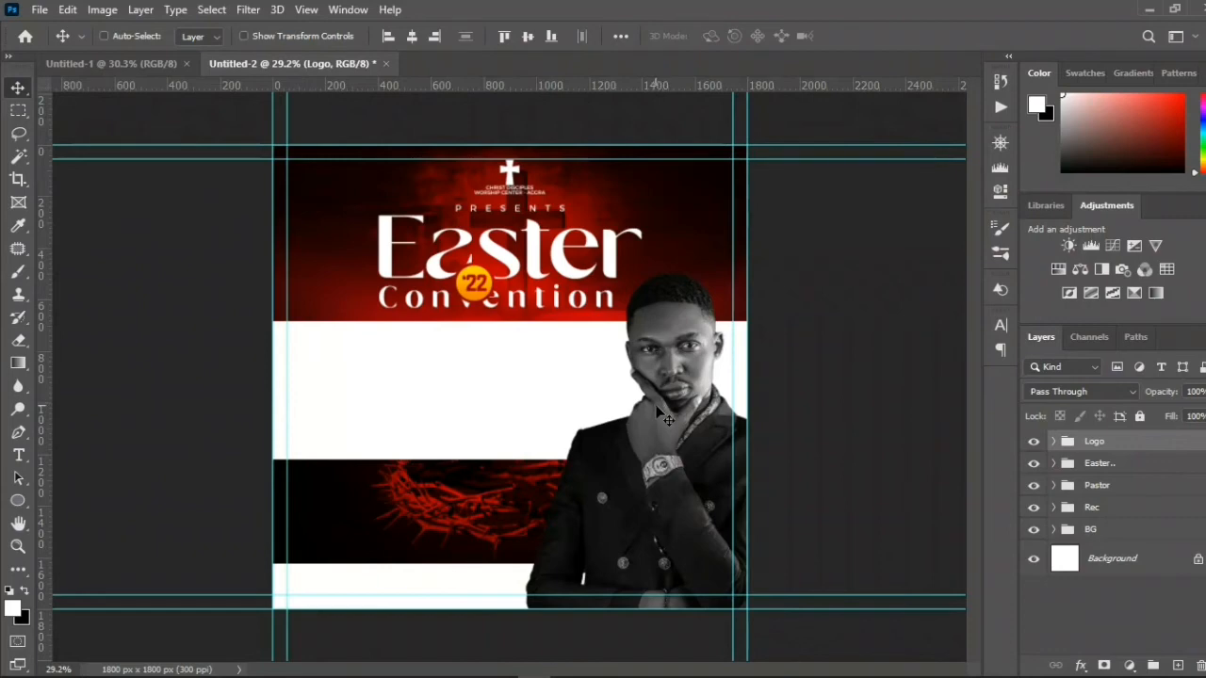
left_click_drag(660, 414, 662, 412)
key("ctrl+z")
- Add a text layer reading Theme above the Pastor group, near the upper-left corner of the white band
left_click(1088, 485)
key("t")
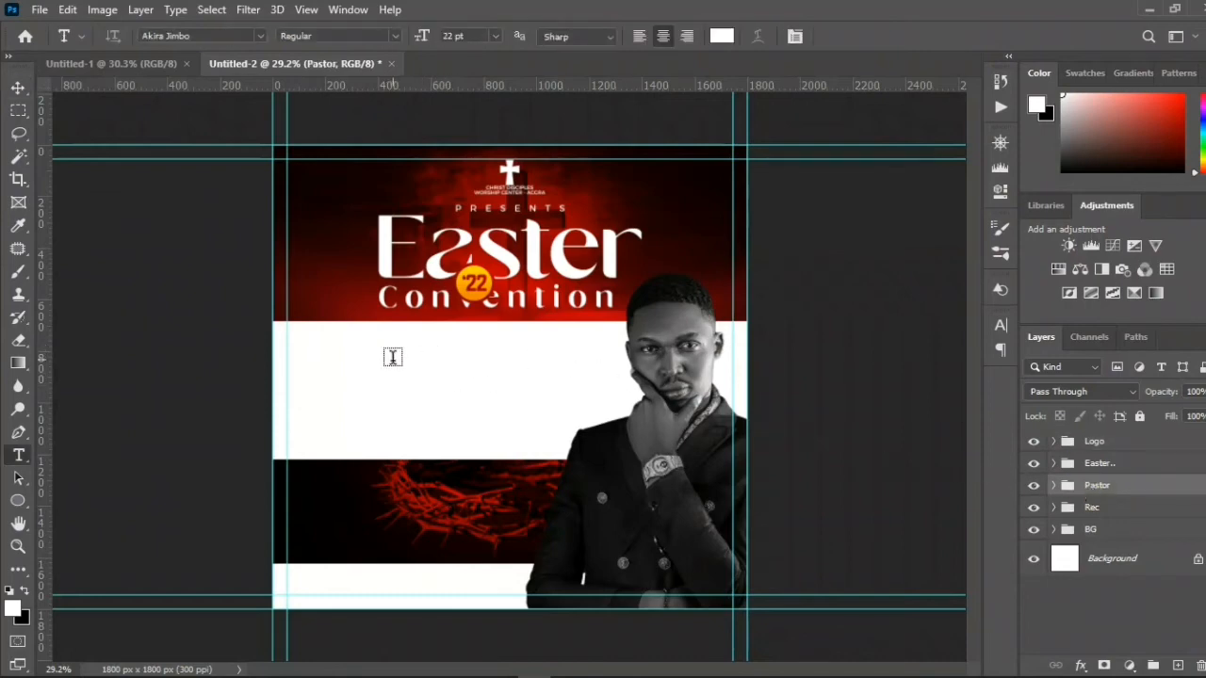
left_click(320, 350)
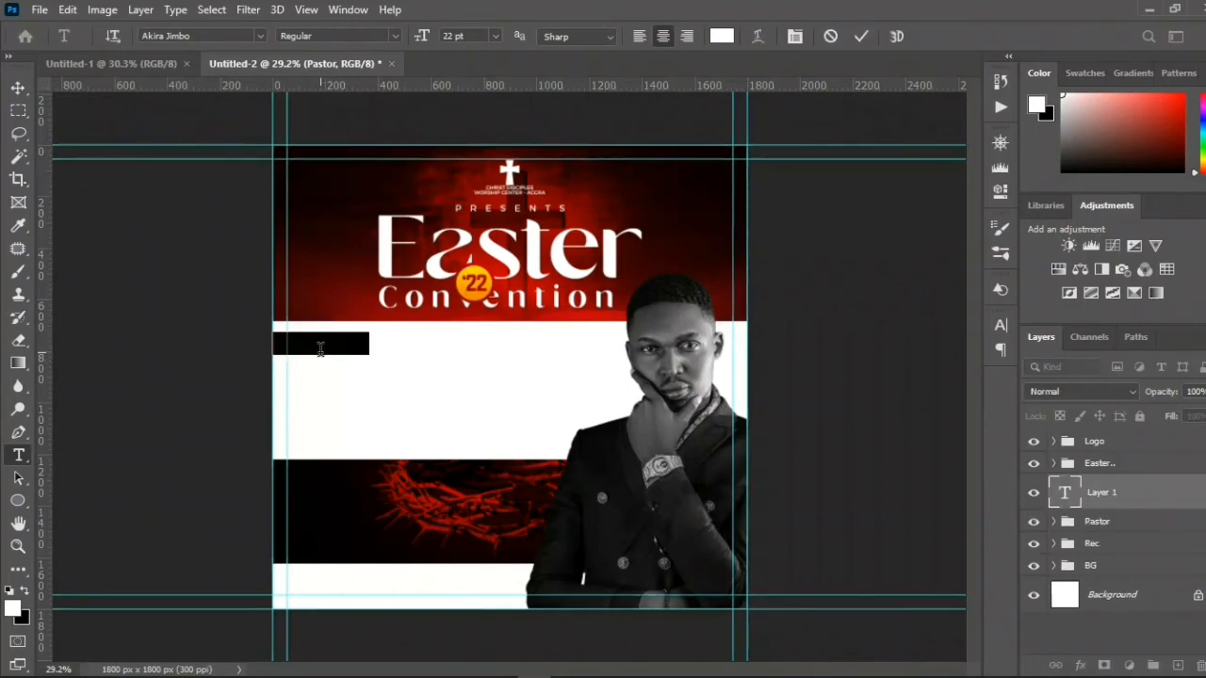
left_click(320, 349)
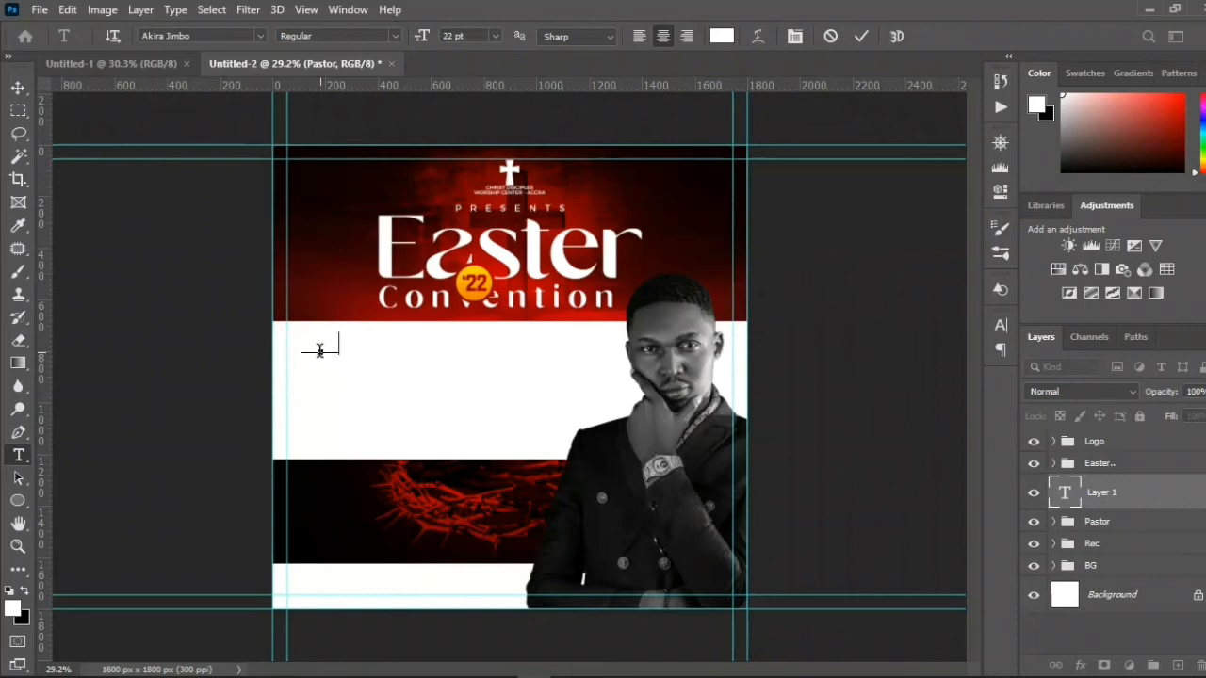
key("ctrl+Return")
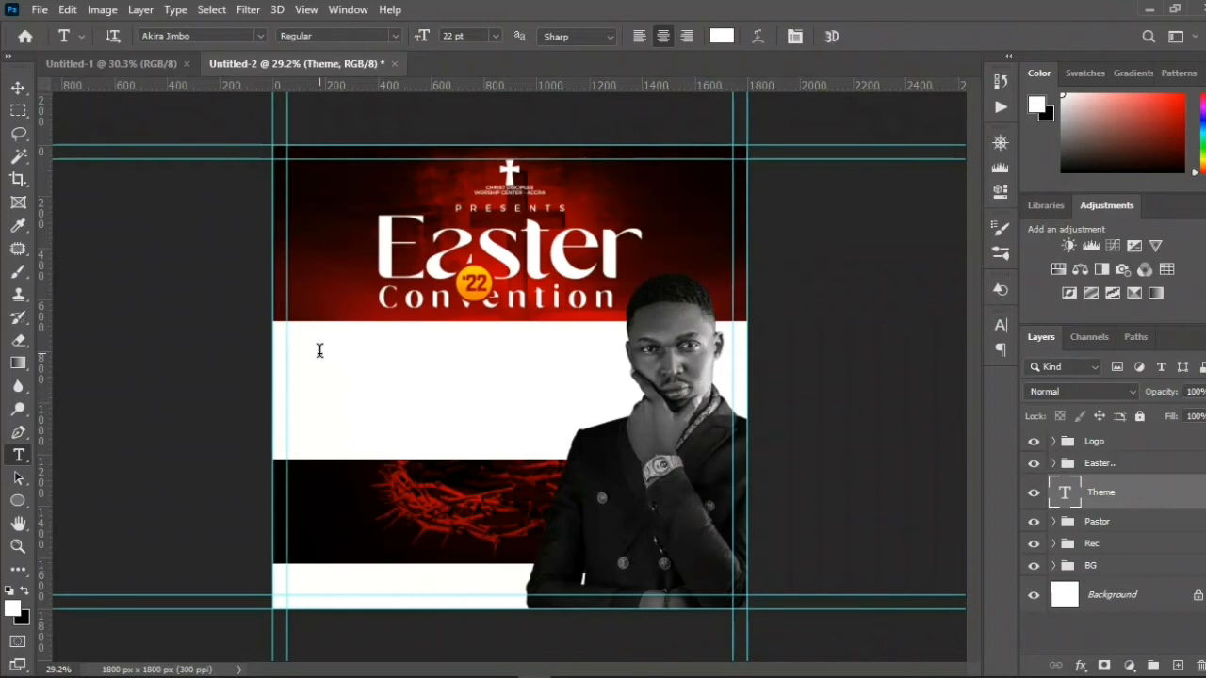
key("ctrl")
key("v")
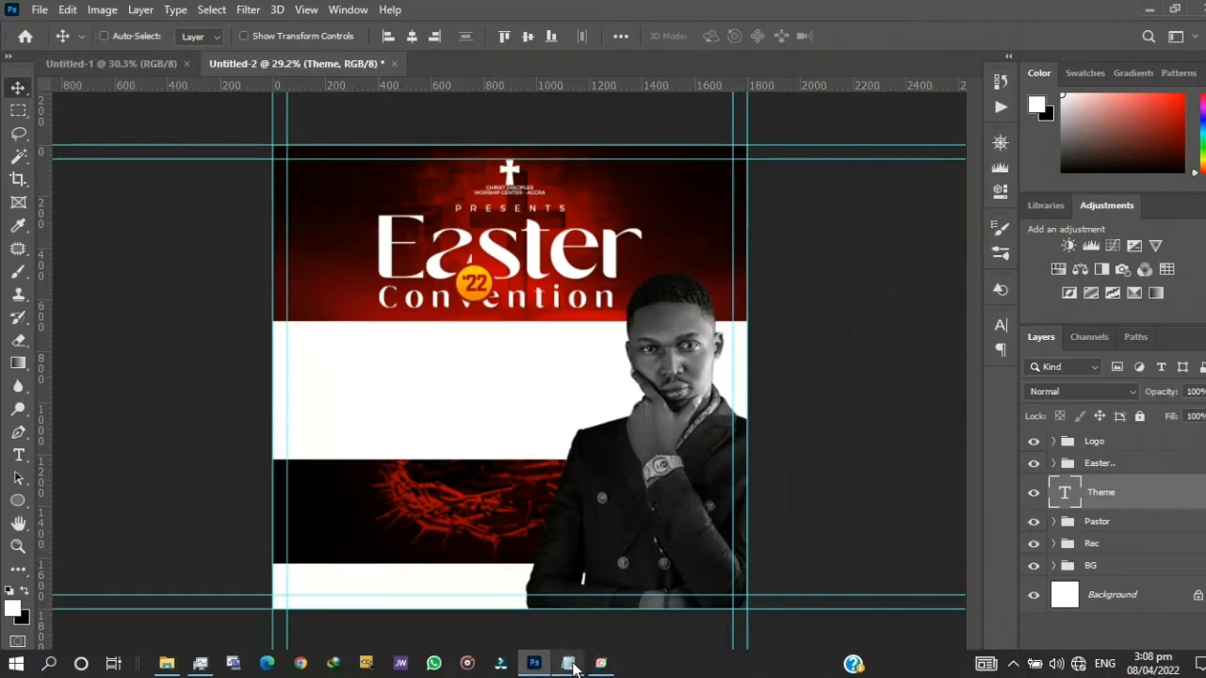
- Copy the dark red code b50308 from the Notepad guide and apply it as the Theme text's colour
left_click(569, 666)
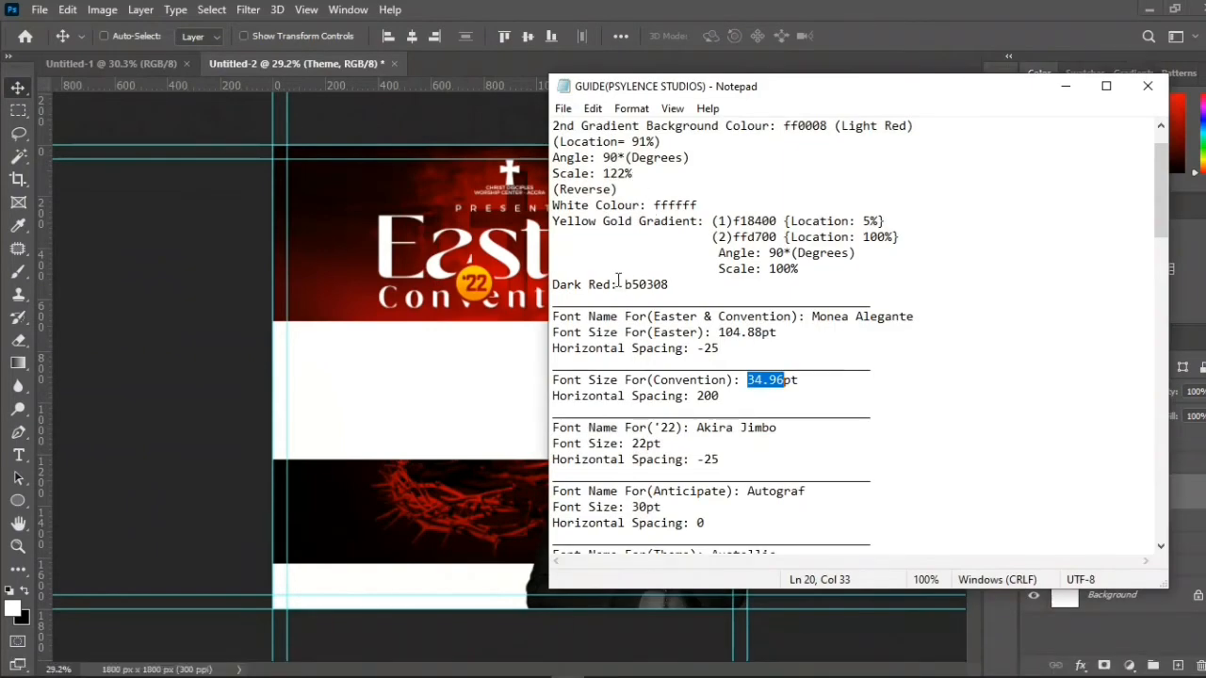
left_click_drag(620, 282, 672, 289)
key("ctrl+c")
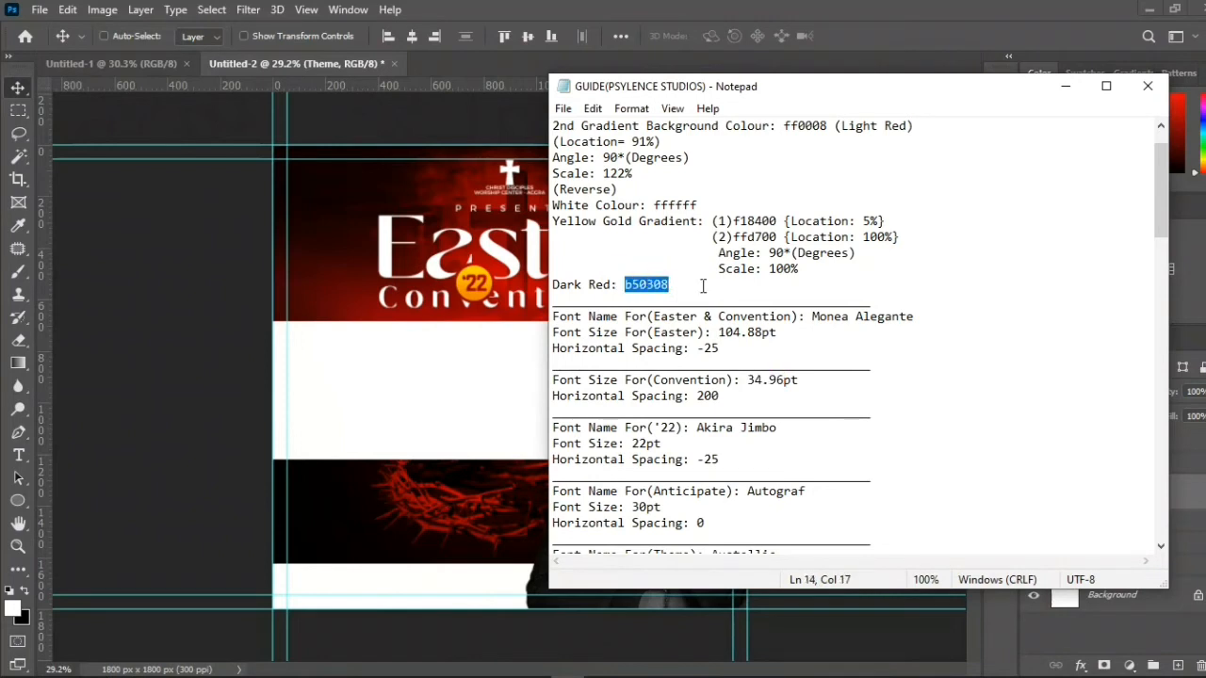
left_click(1065, 86)
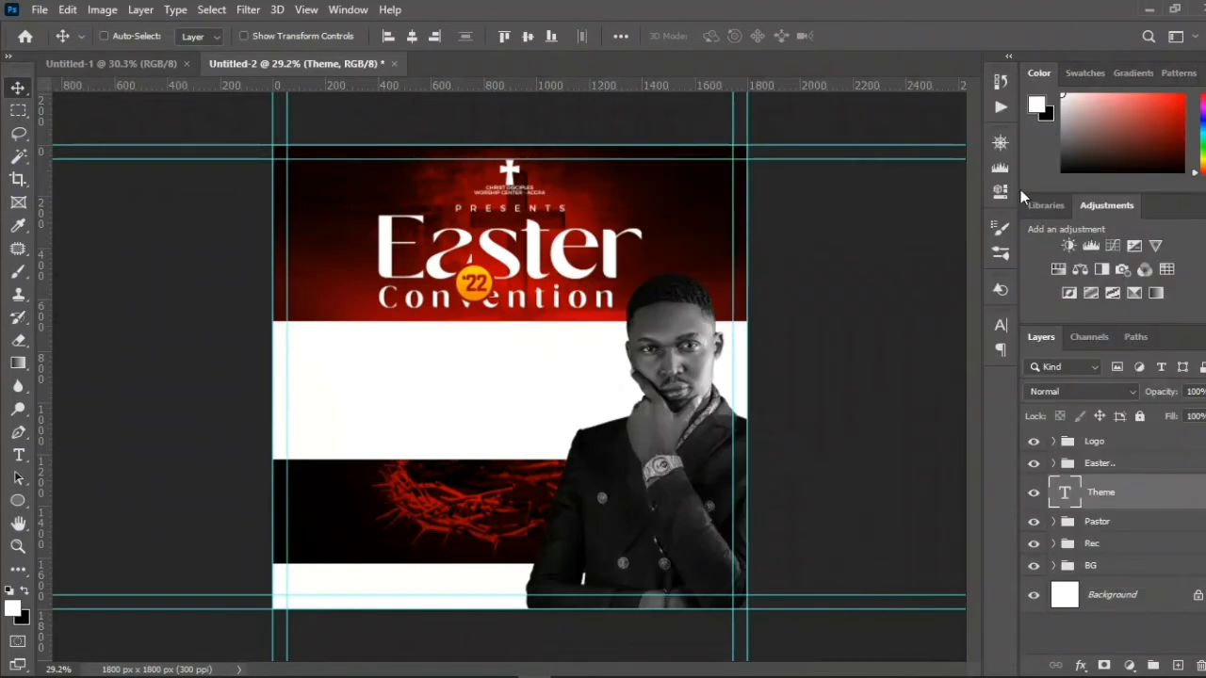
left_click(1000, 325)
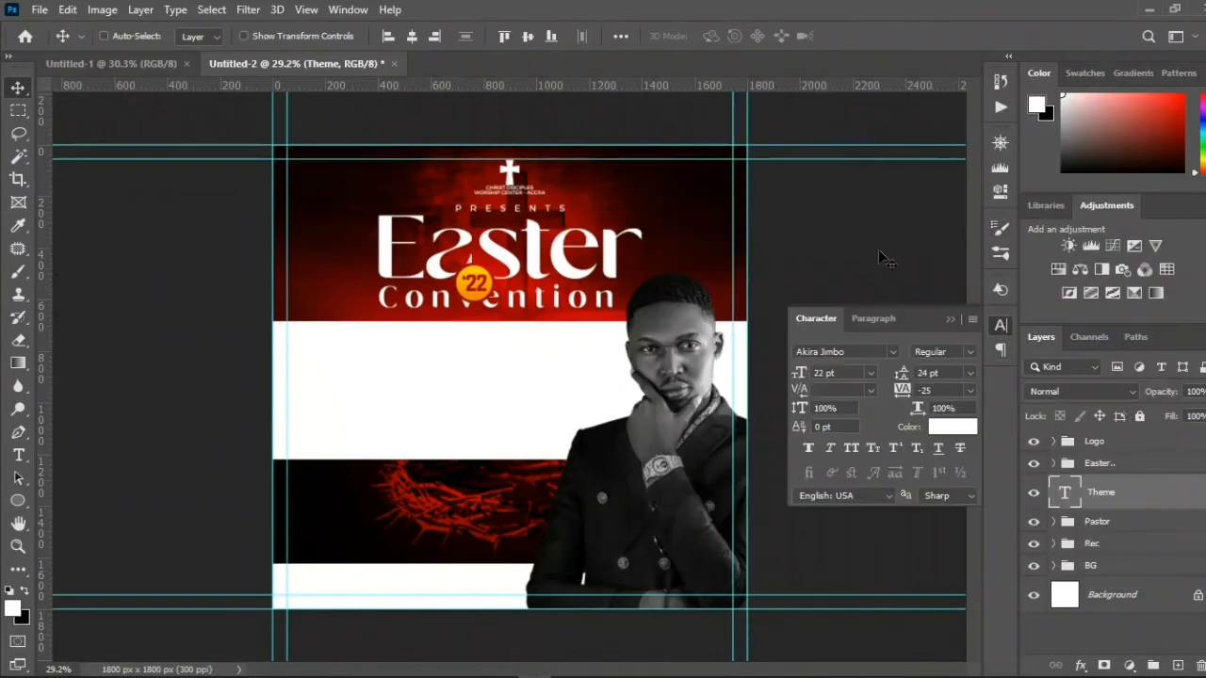
left_click(952, 427)
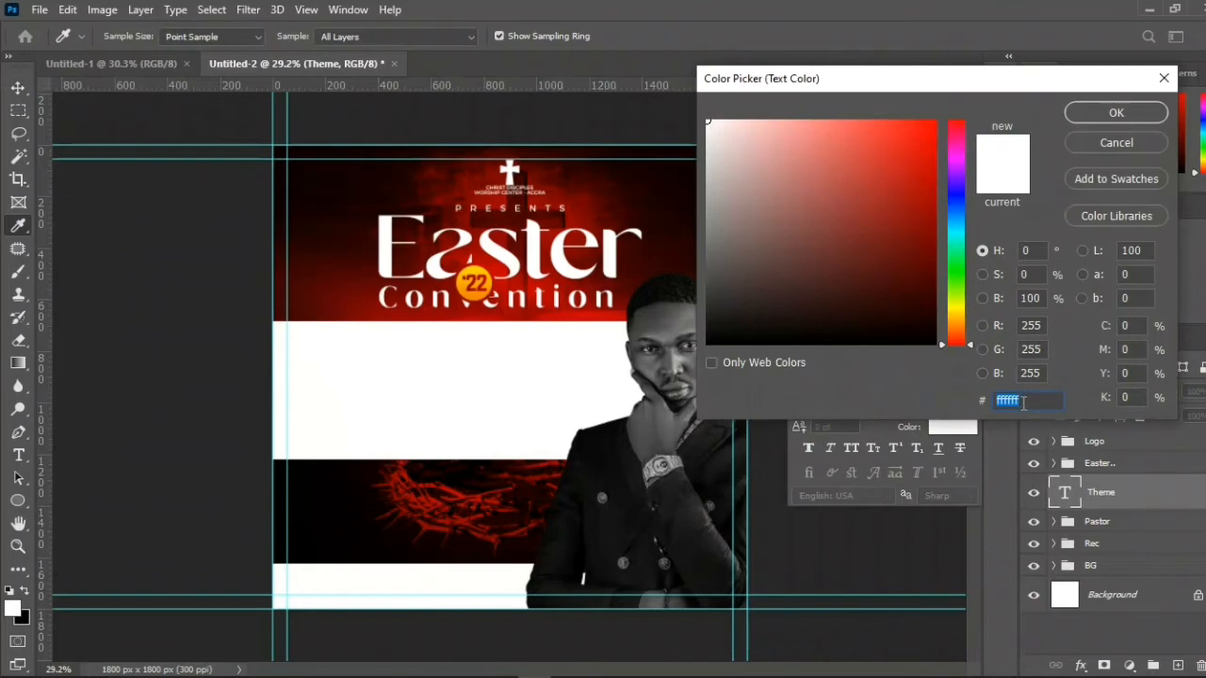
right_click(1025, 403)
left_click(1052, 478)
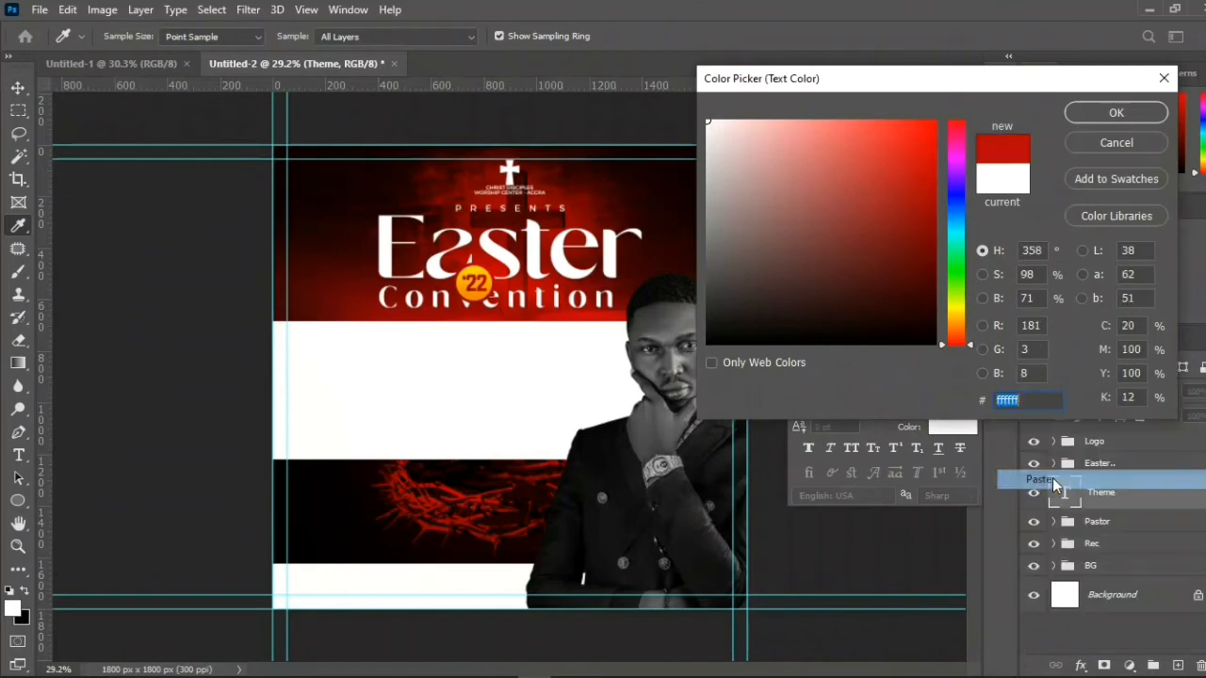
left_click(1104, 116)
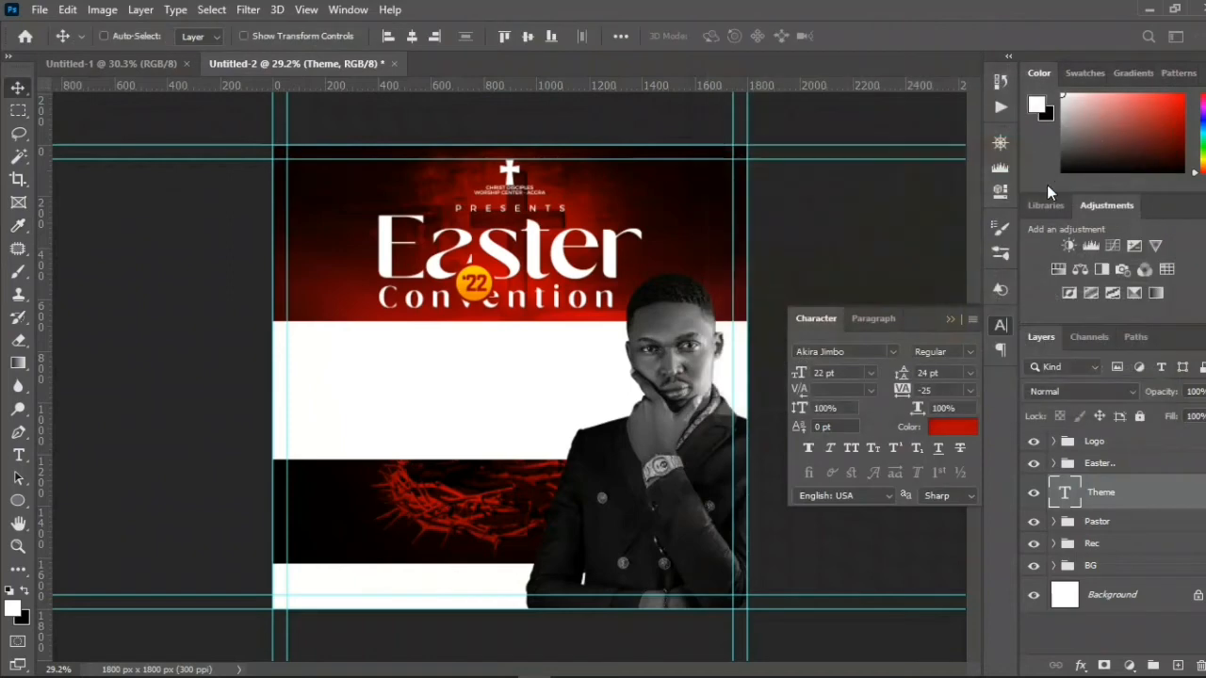
- Set the Theme text to the Austellia font at 48 pt per the Notepad guide and move it slightly down and right
left_click(890, 351)
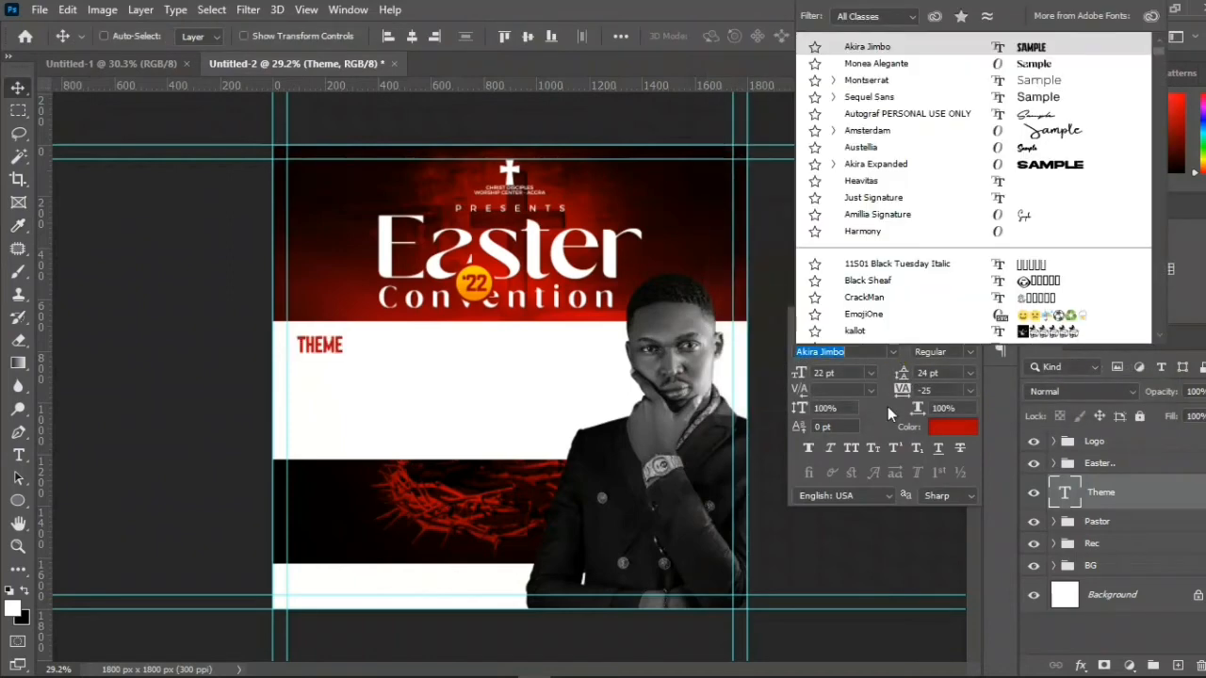
left_click(856, 153)
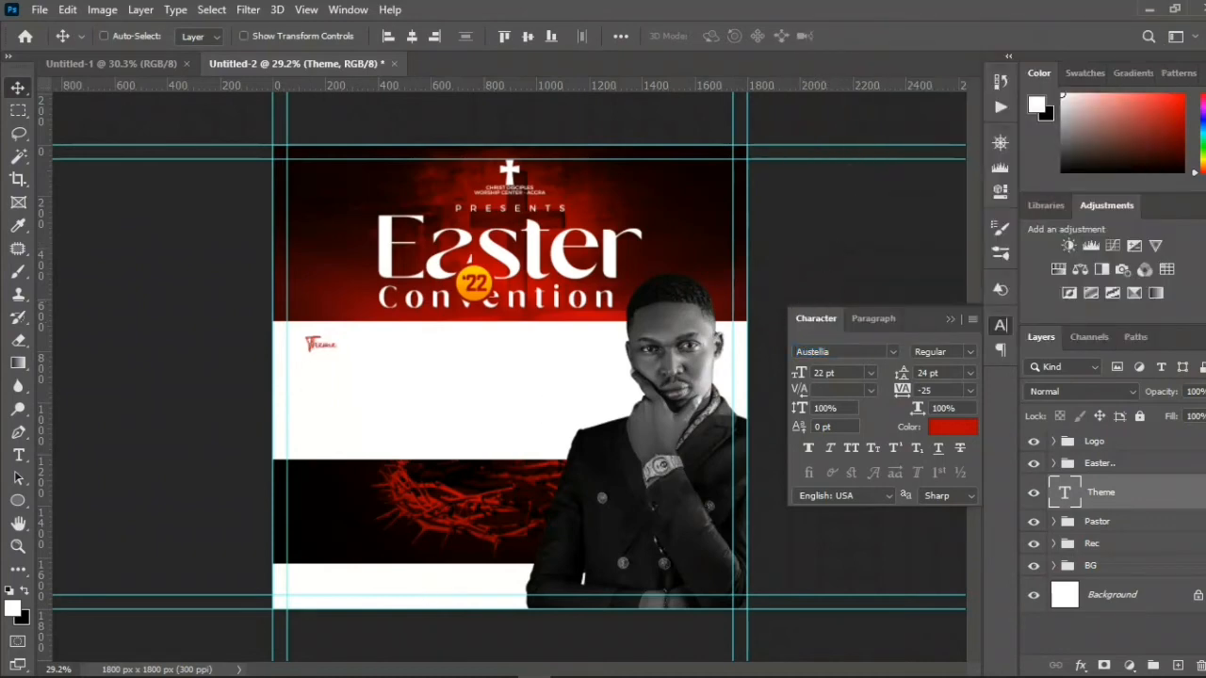
left_click(566, 663)
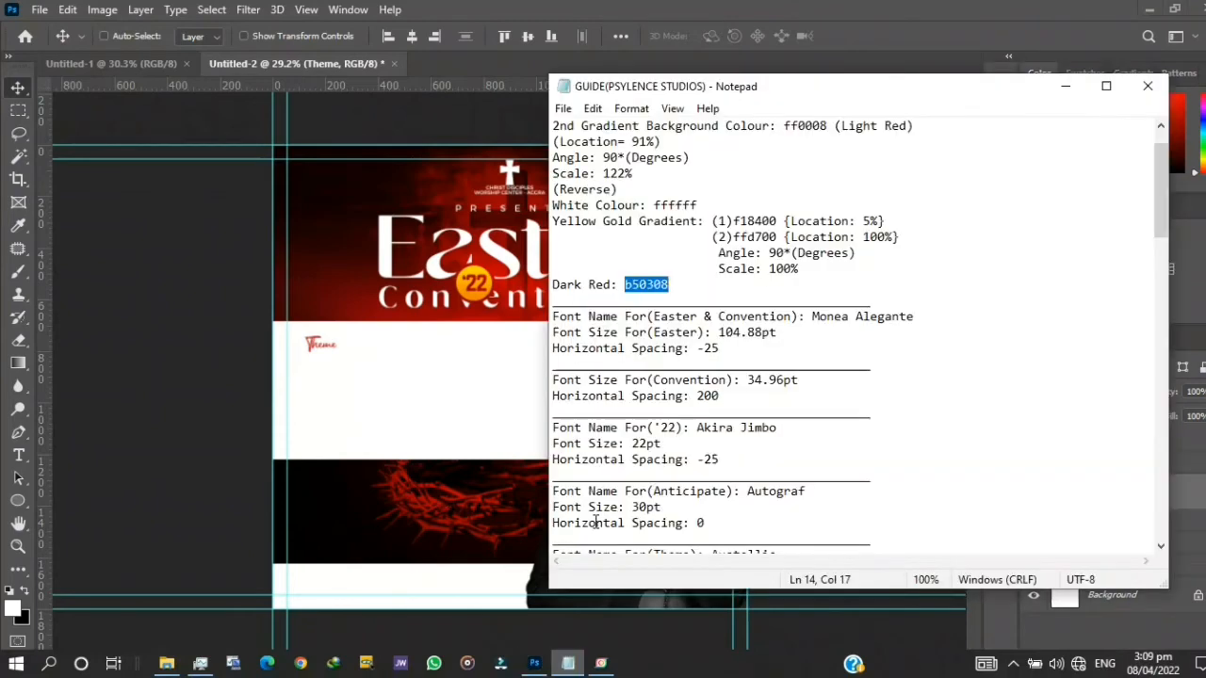
scroll(713, 393, "down", 2)
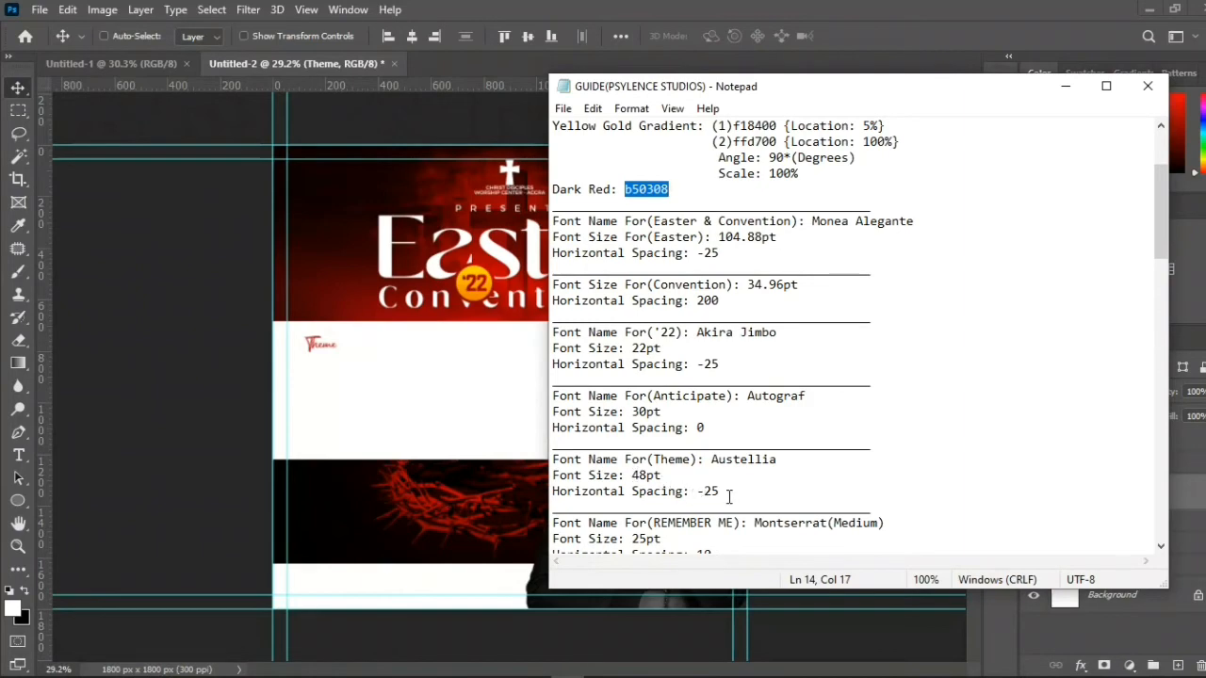
left_click(1066, 85)
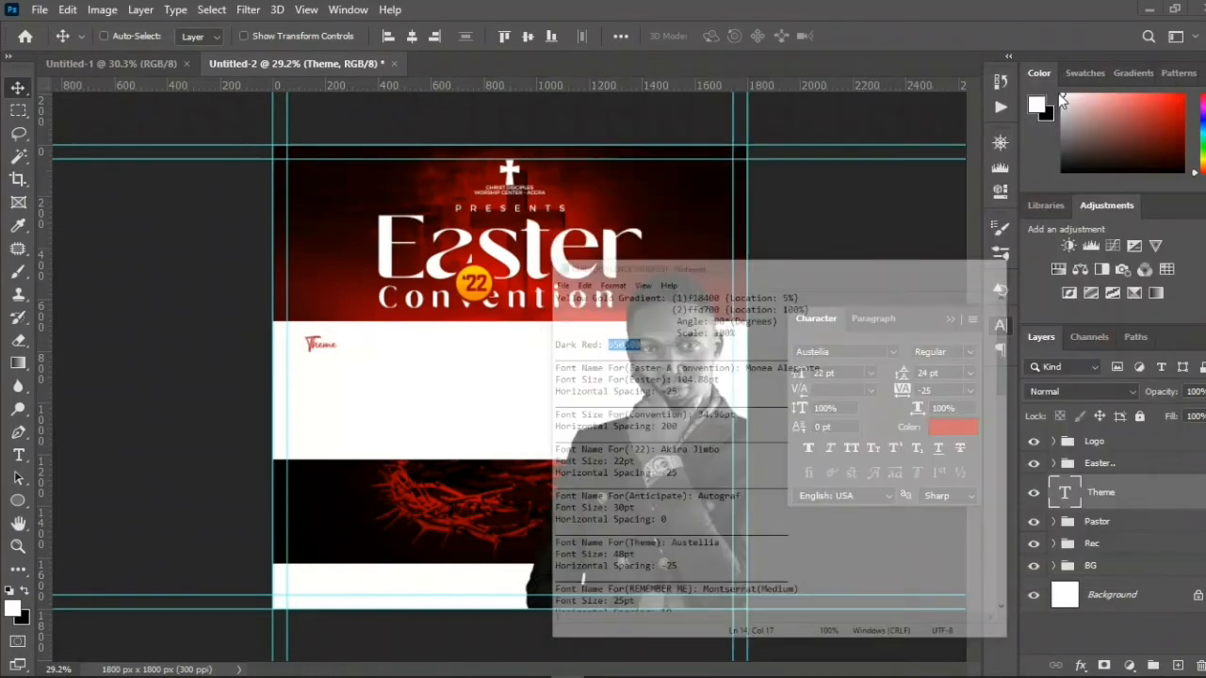
left_click(872, 373)
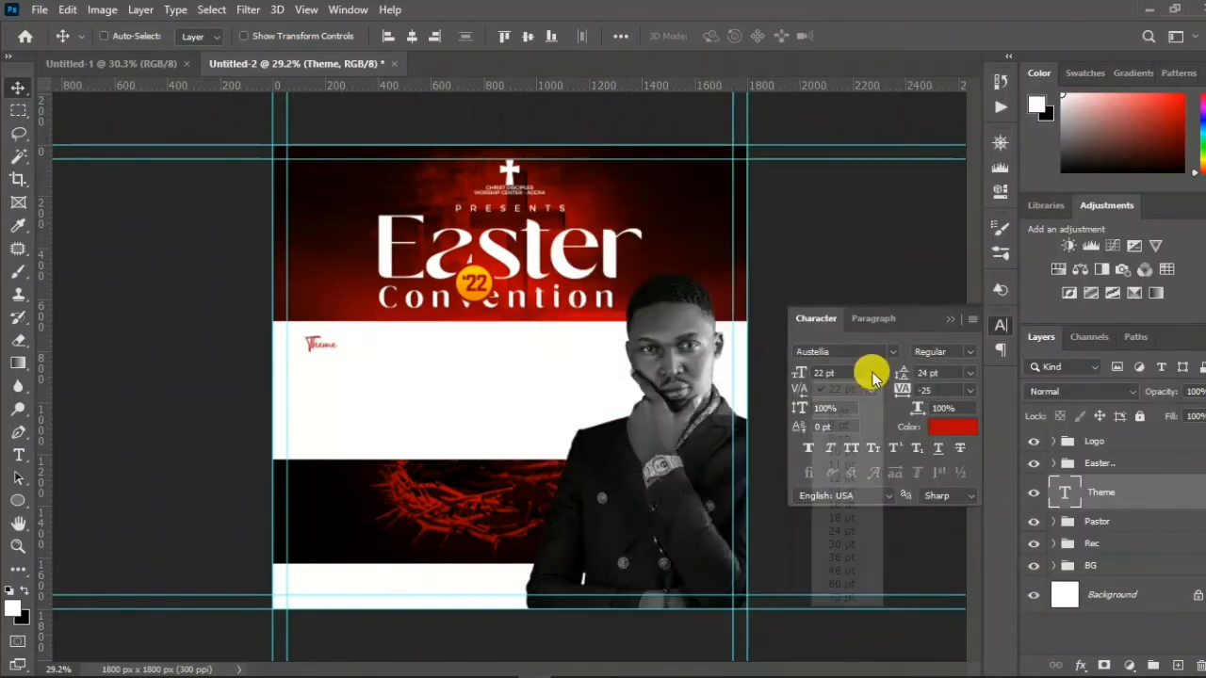
left_click(845, 571)
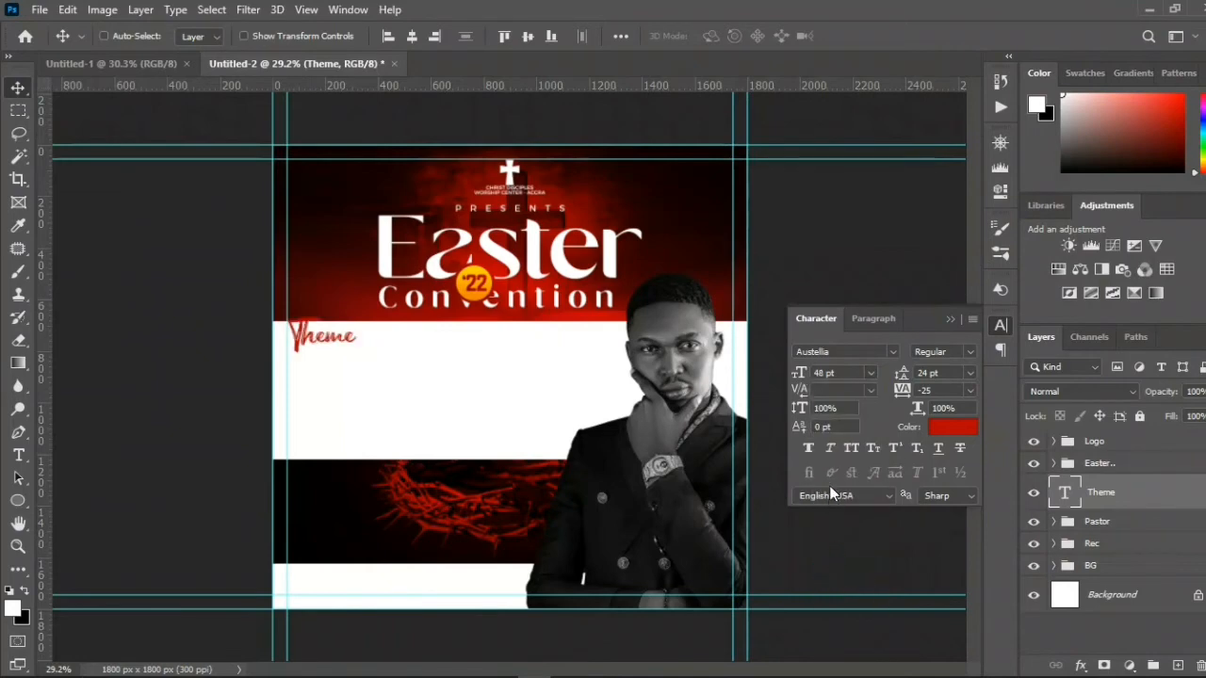
left_click_drag(342, 338, 358, 356)
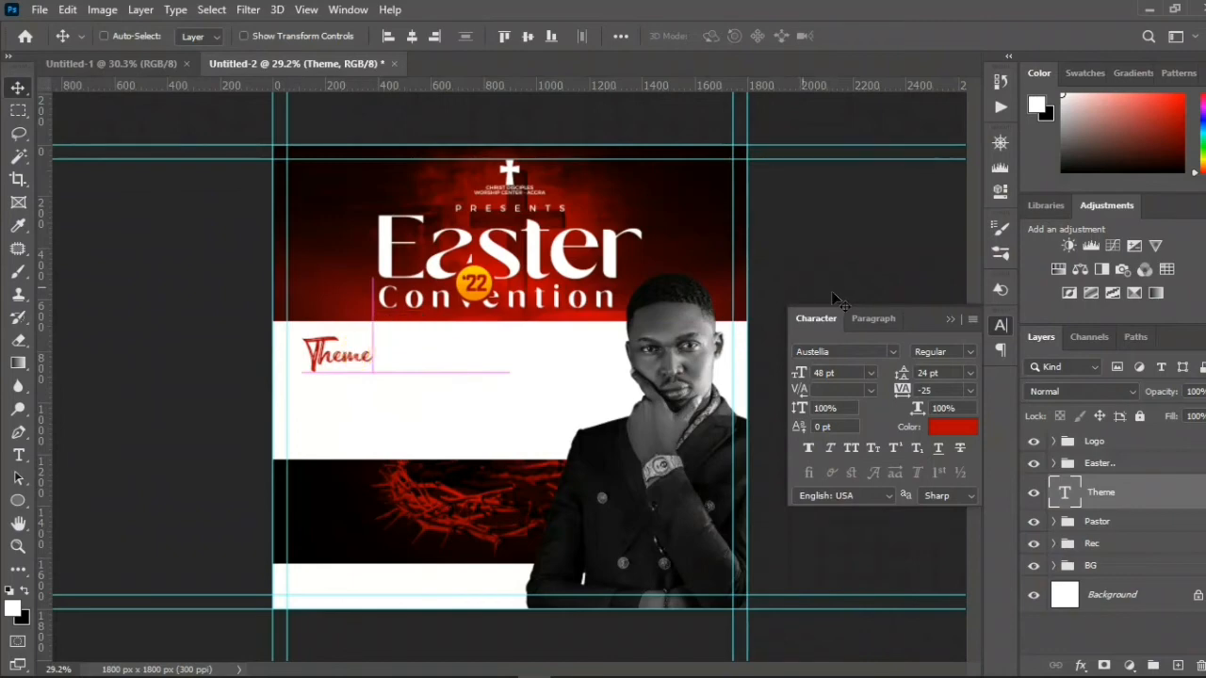
left_click(949, 319)
- Add a colon to the end of the Theme text so it reads Theme:
left_click(1067, 491)
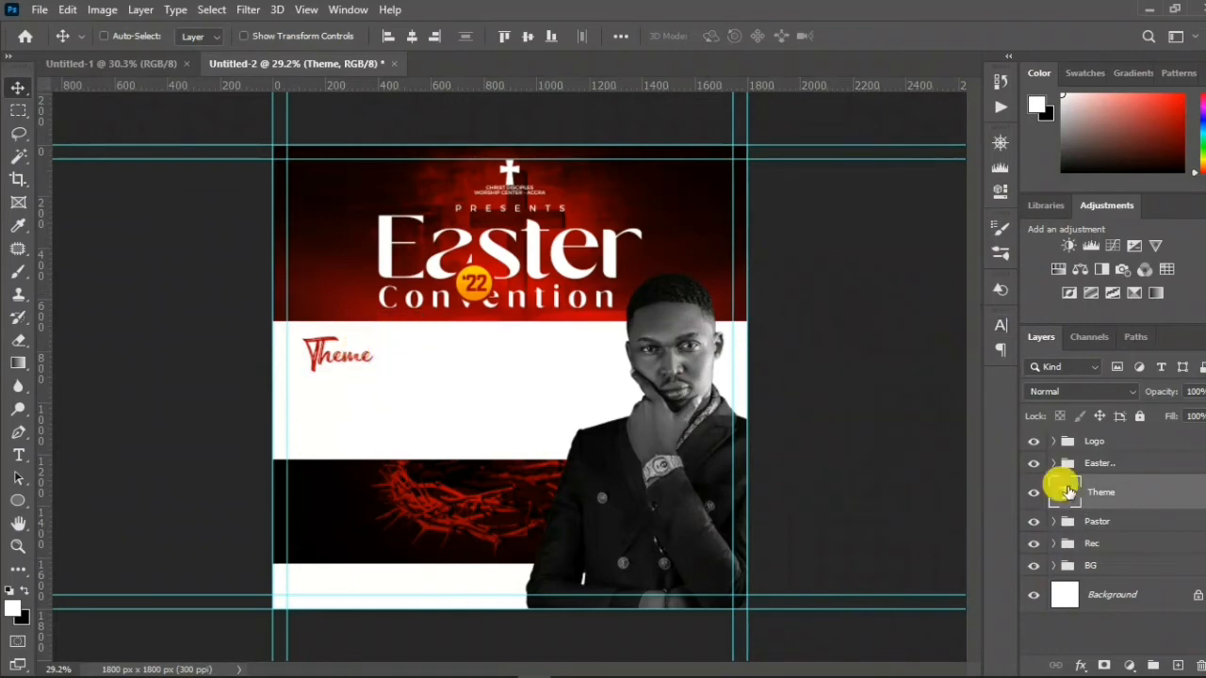
double_click(1068, 491)
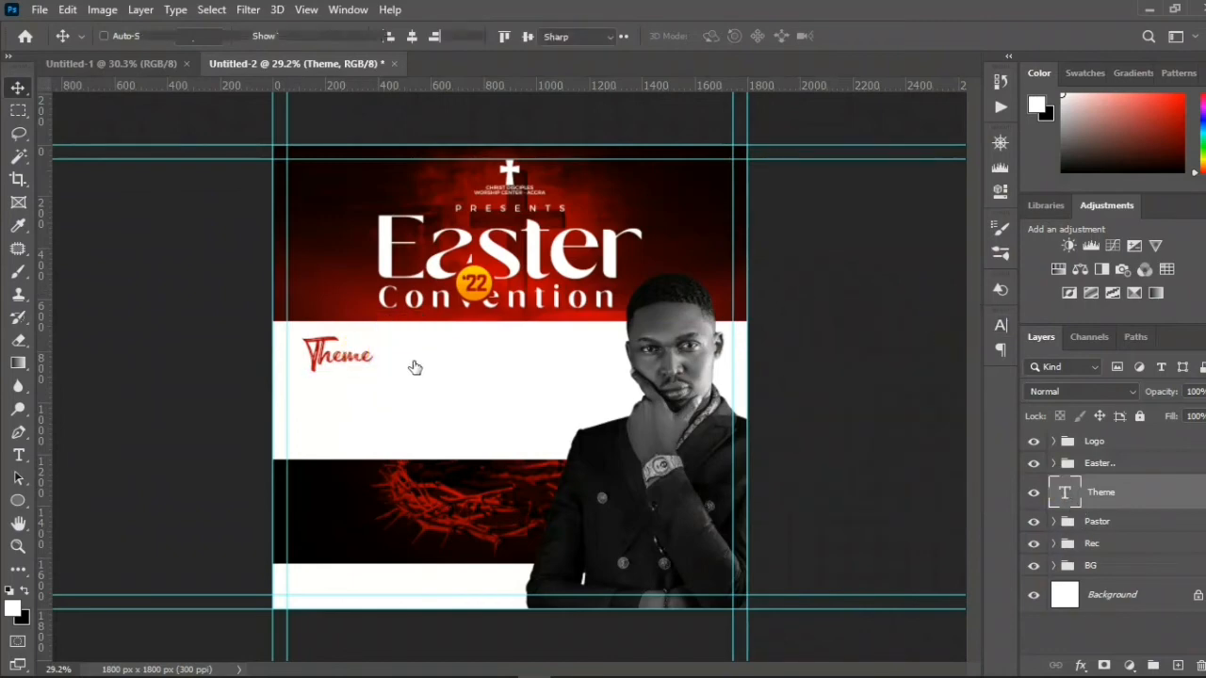
left_click(376, 355)
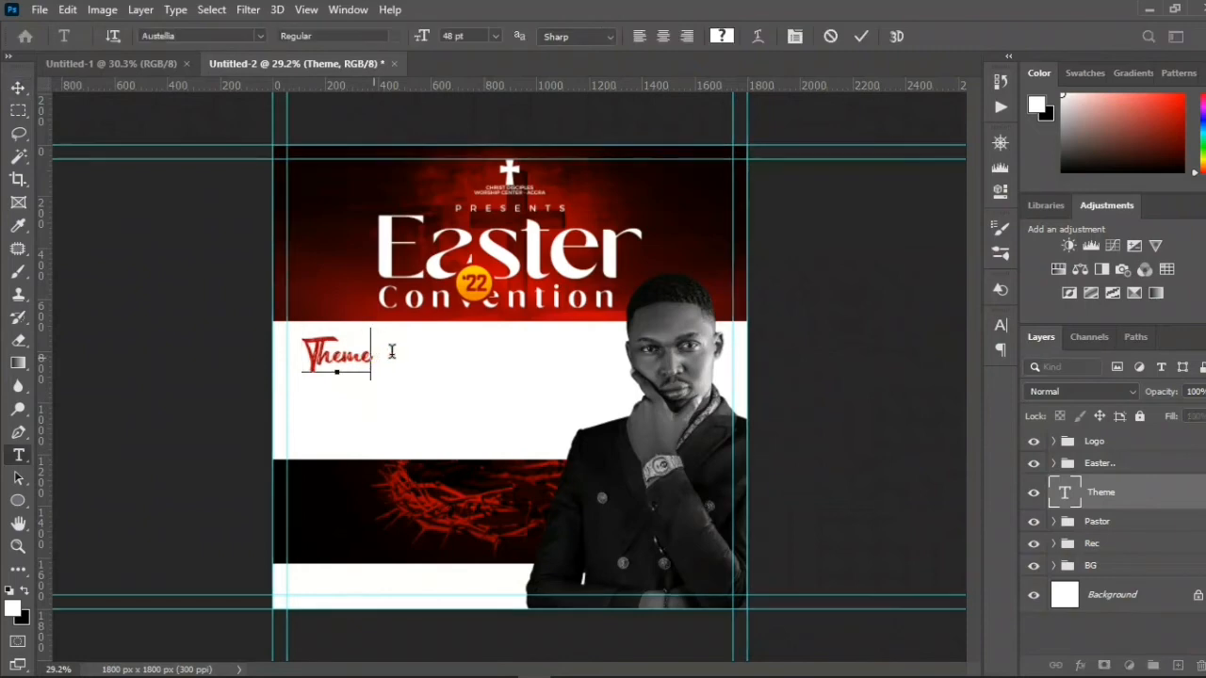
type(":")
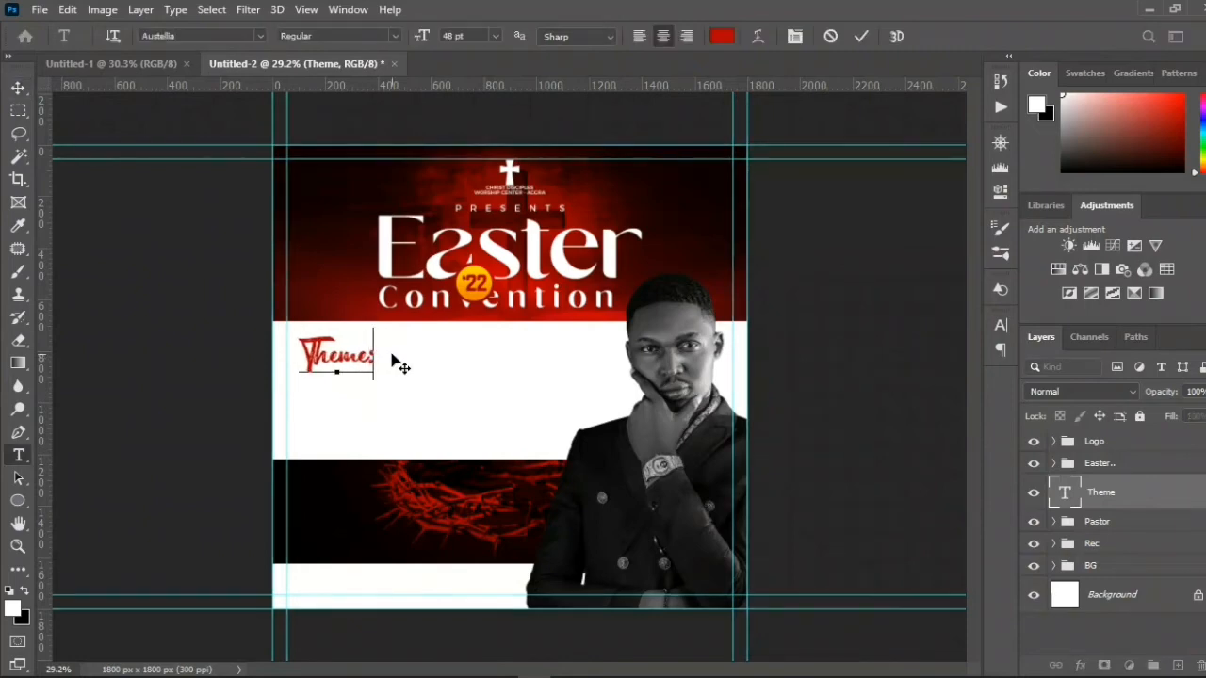
key("ctrl+Return")
key("v")
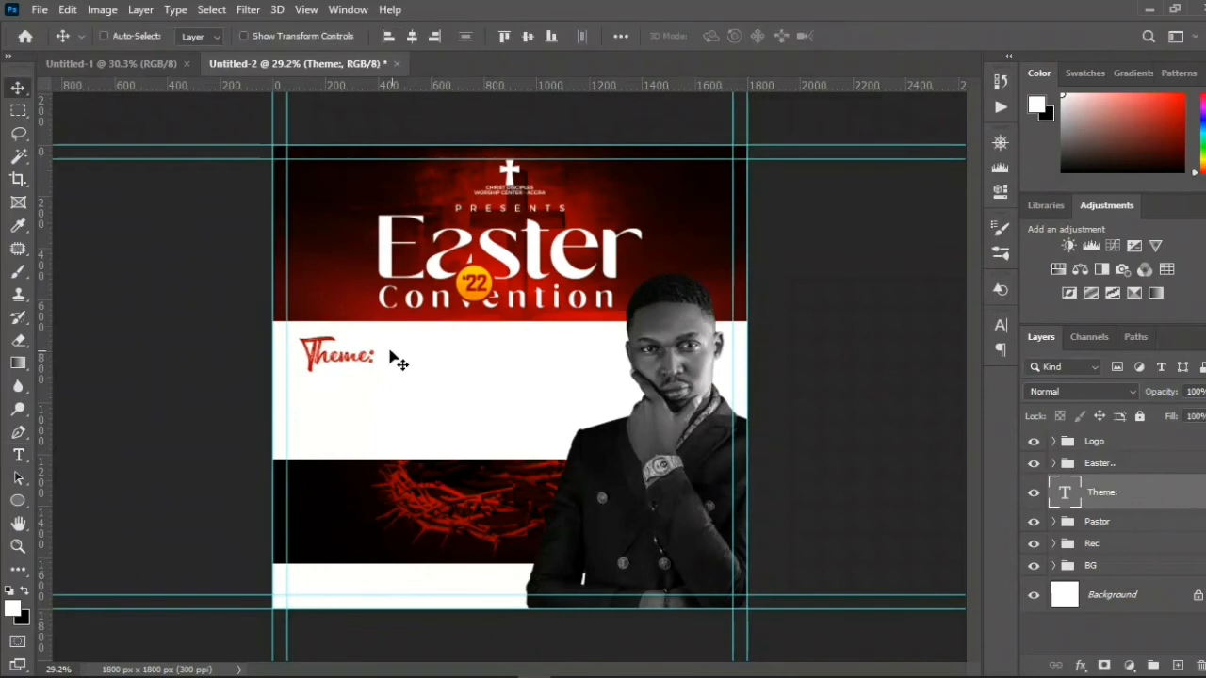
- Move the Theme: text against the flyer's left margin guide, just below the white band's upper edge
left_click(364, 366)
left_click_drag(364, 366, 349, 352)
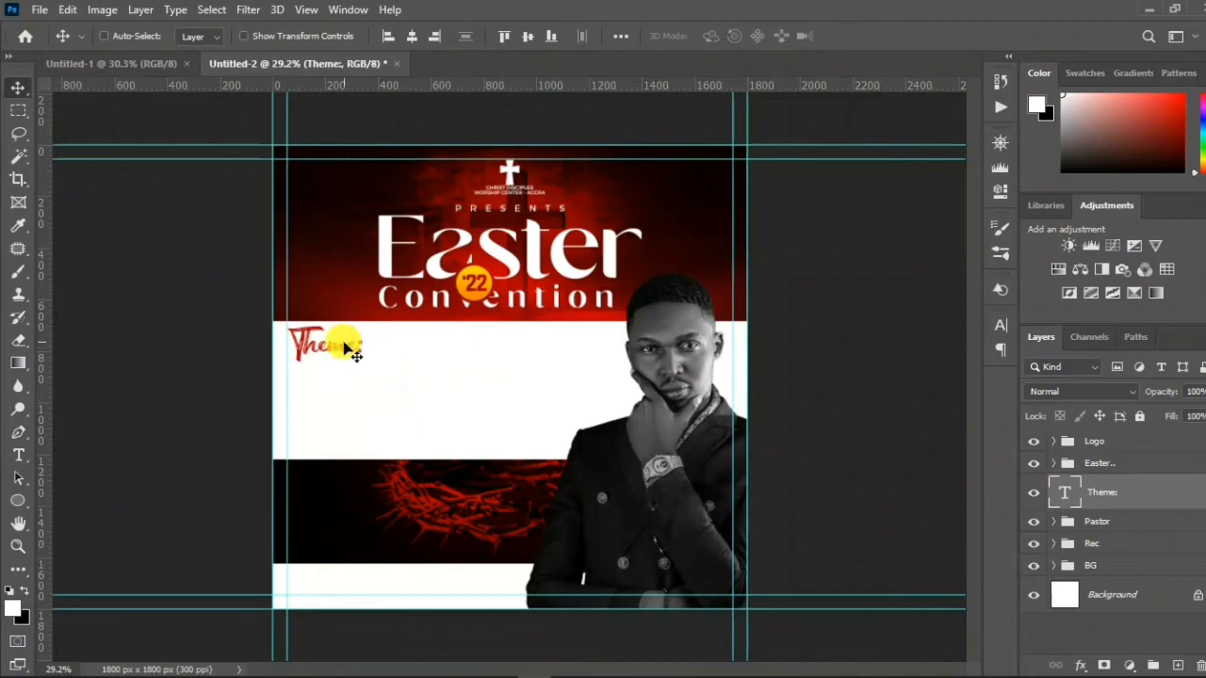
left_click_drag(343, 349, 344, 357)
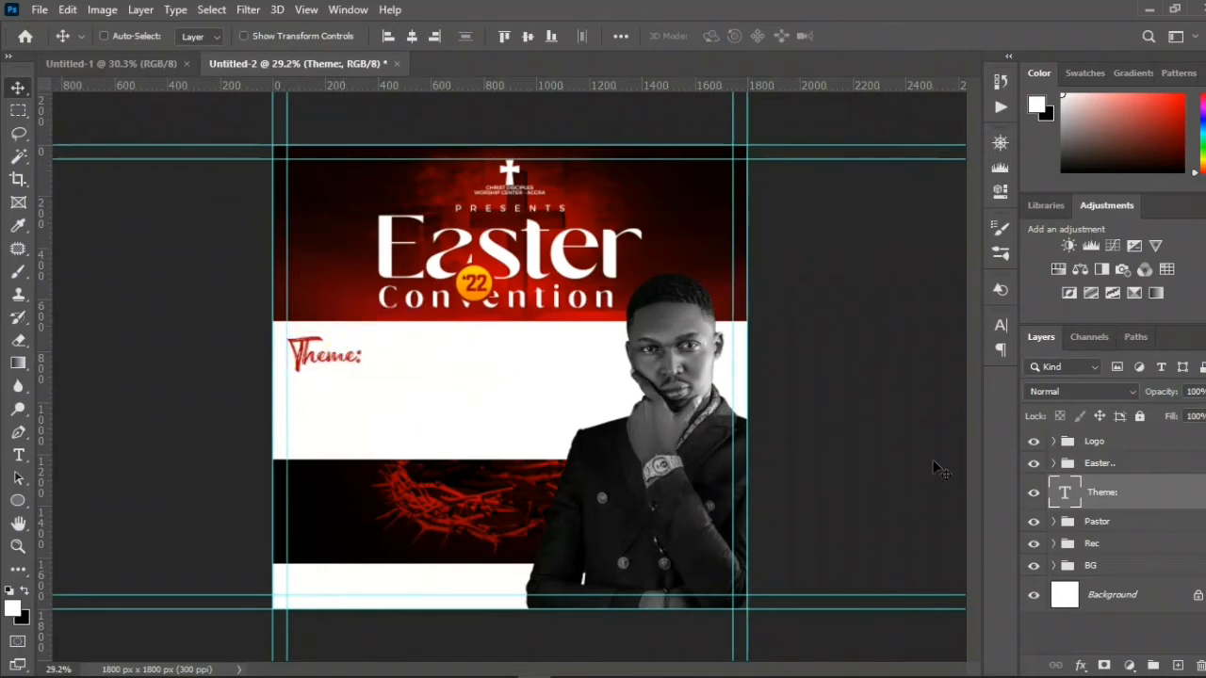
- Add a REMEMBER ME text layer above the Pastor group, copying the wording from the Notepad guide, and move it slightly right and down
left_click(1082, 520)
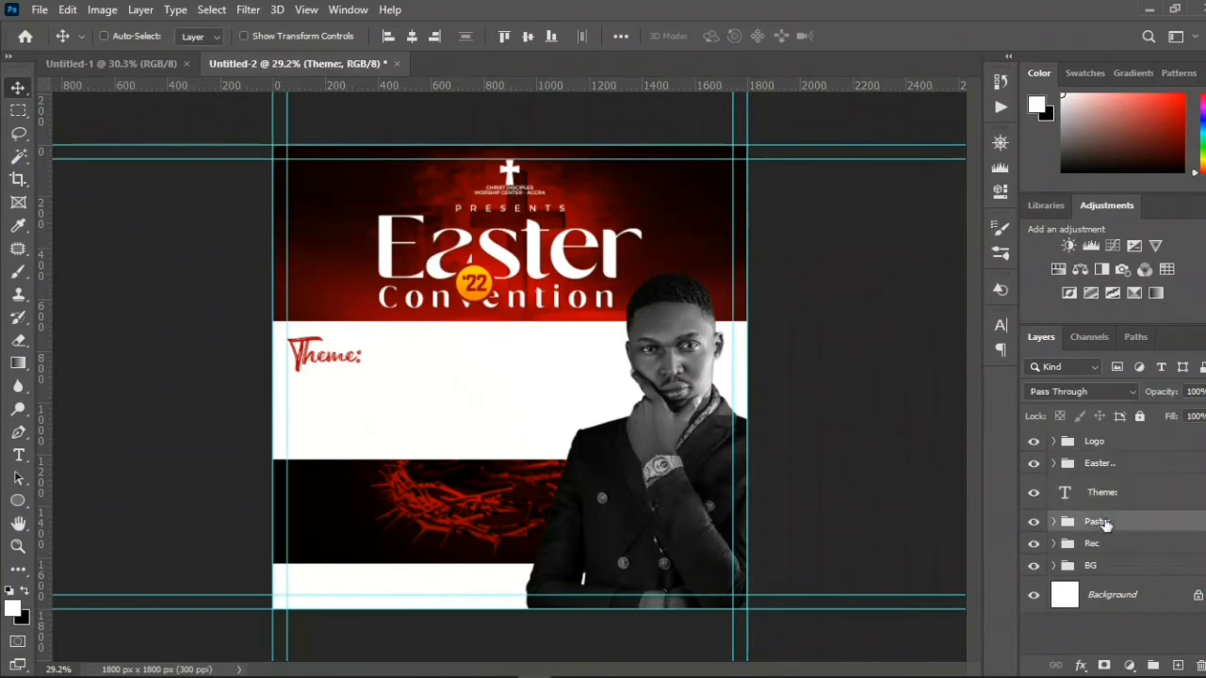
key("t")
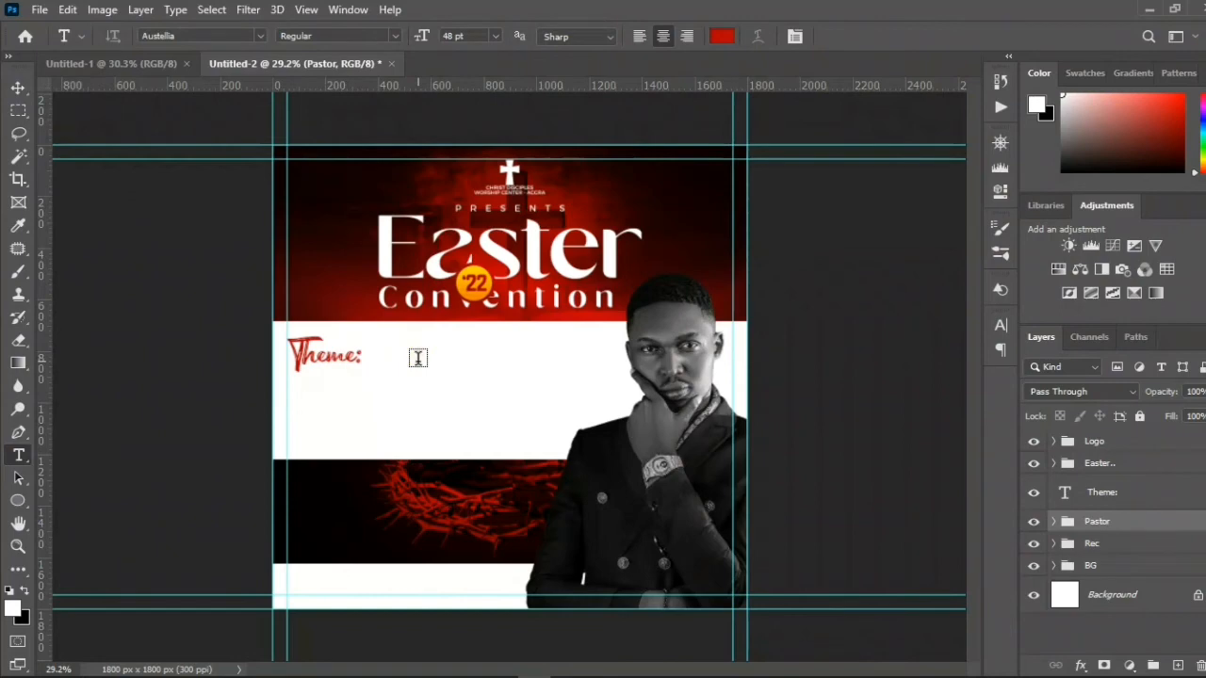
left_click(418, 357)
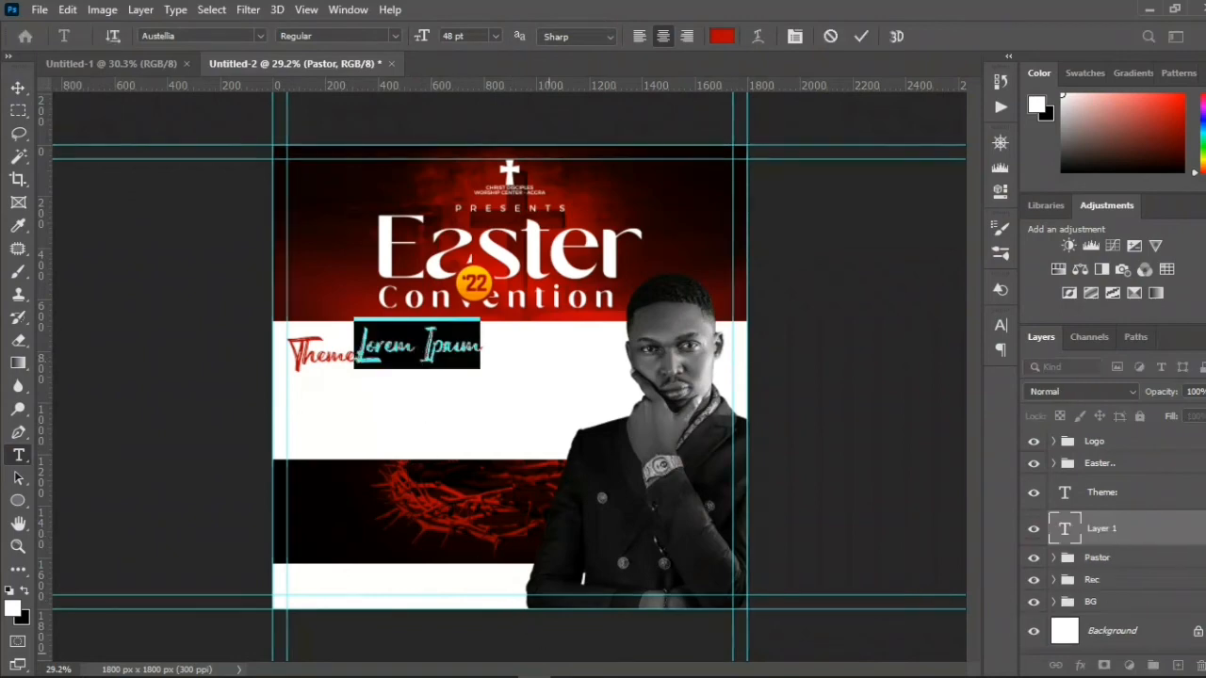
left_click(568, 672)
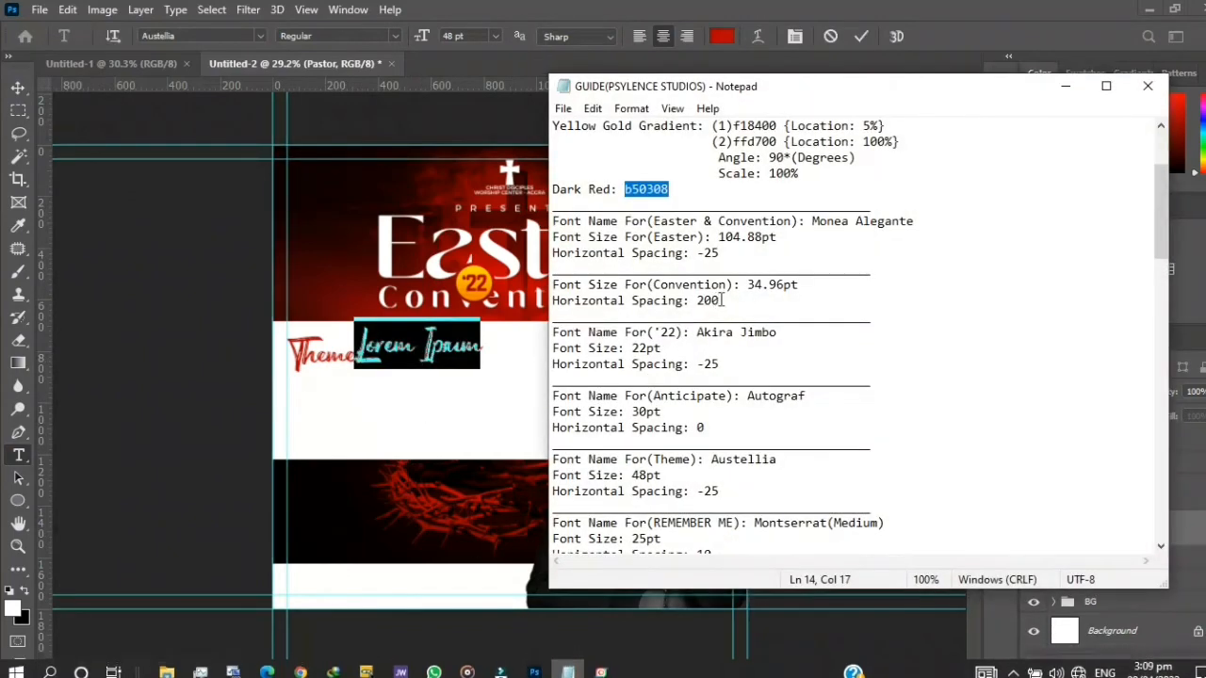
scroll(722, 381, "down", 2)
left_click(650, 427)
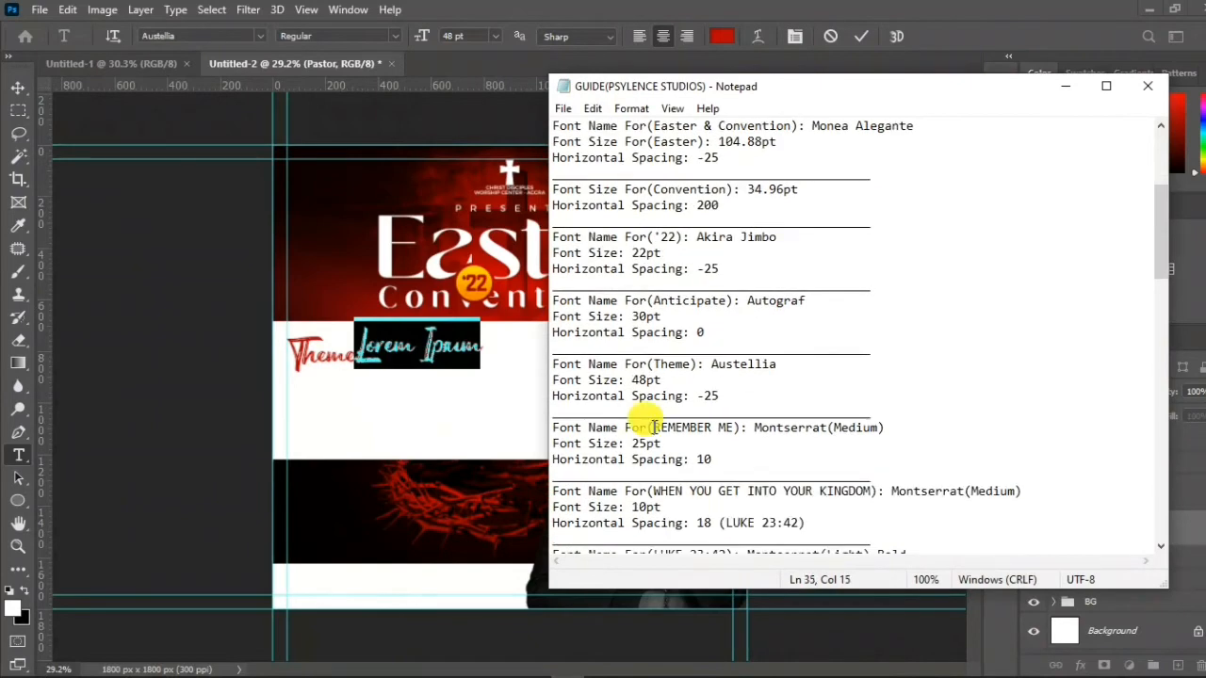
left_click_drag(650, 427, 723, 412)
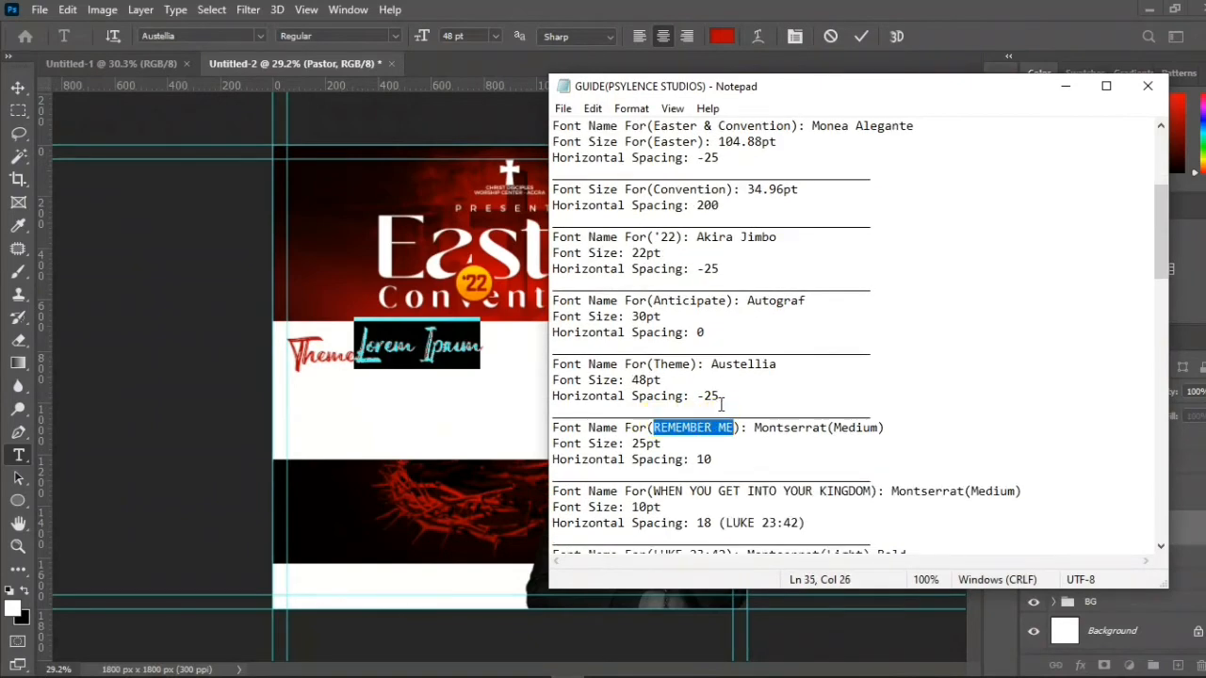
left_click(1066, 86)
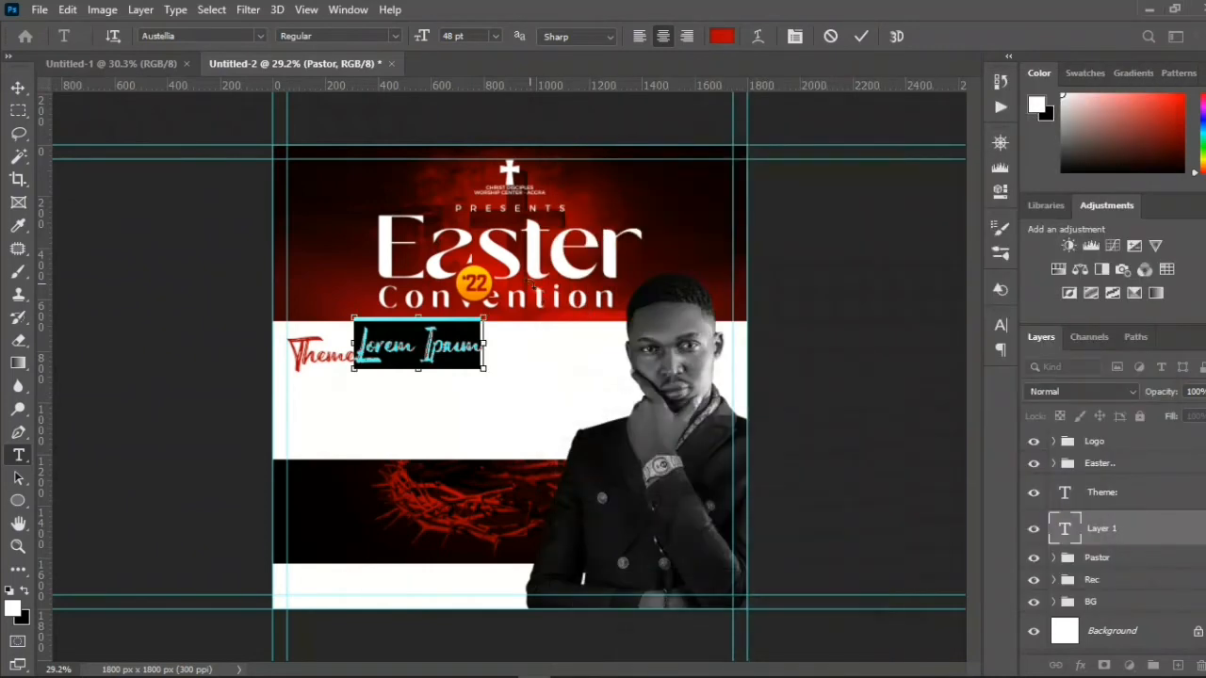
key("ctrl+v")
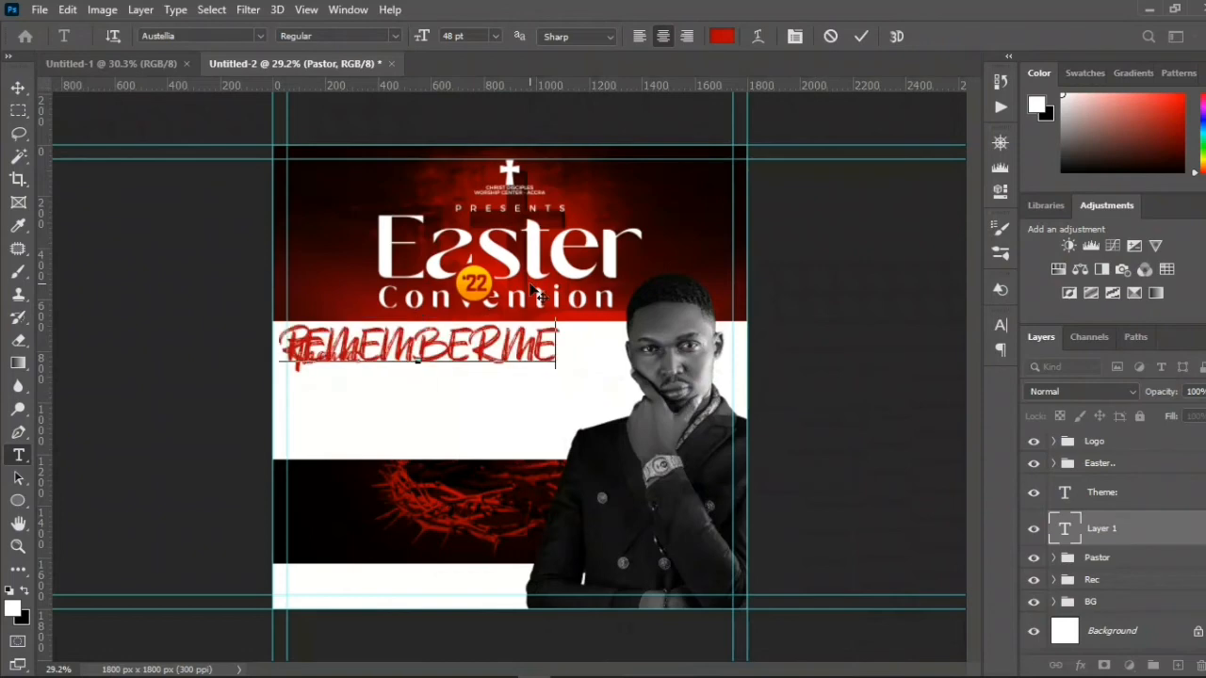
key("ctrl+Return")
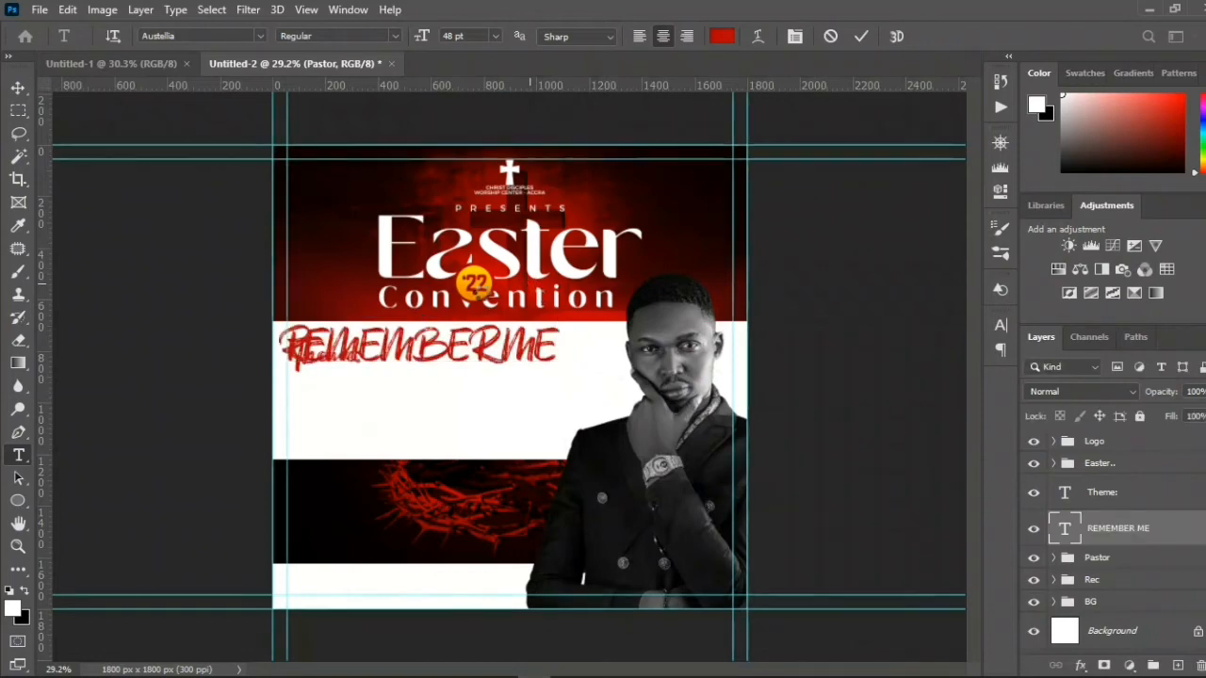
key("v")
left_click_drag(495, 353, 526, 365)
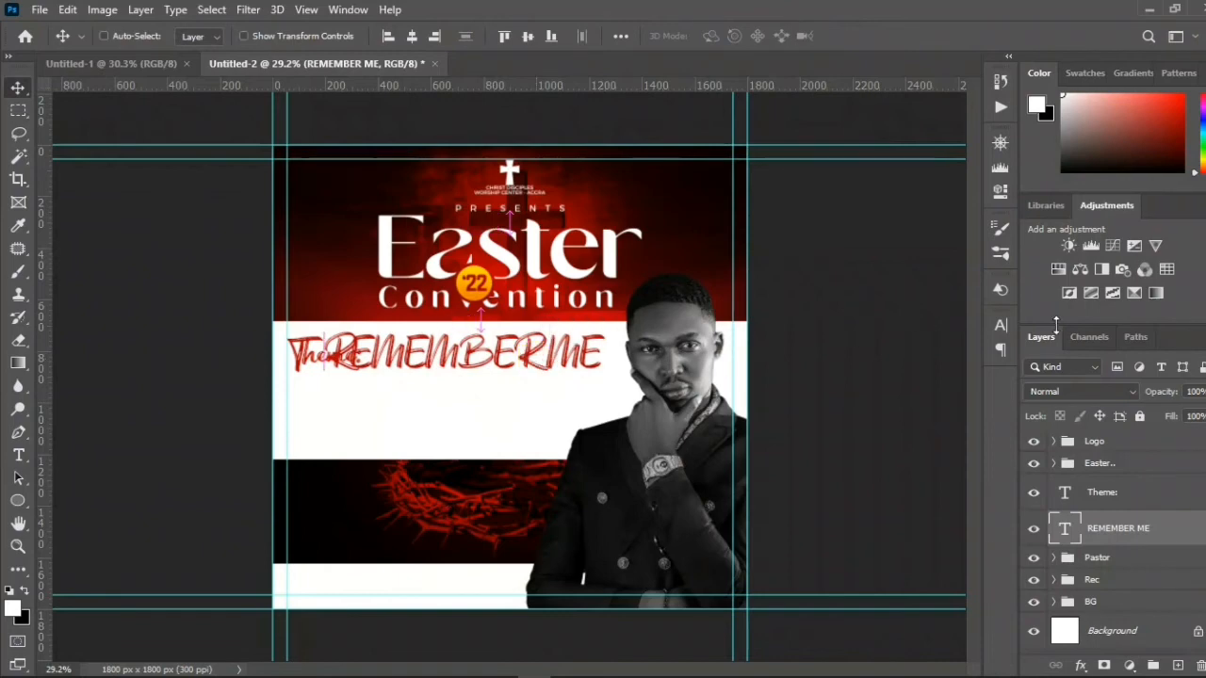
- Change the REMEMBER ME text's font to Montserrat Medium, as specified in the Notepad guide
left_click(1001, 327)
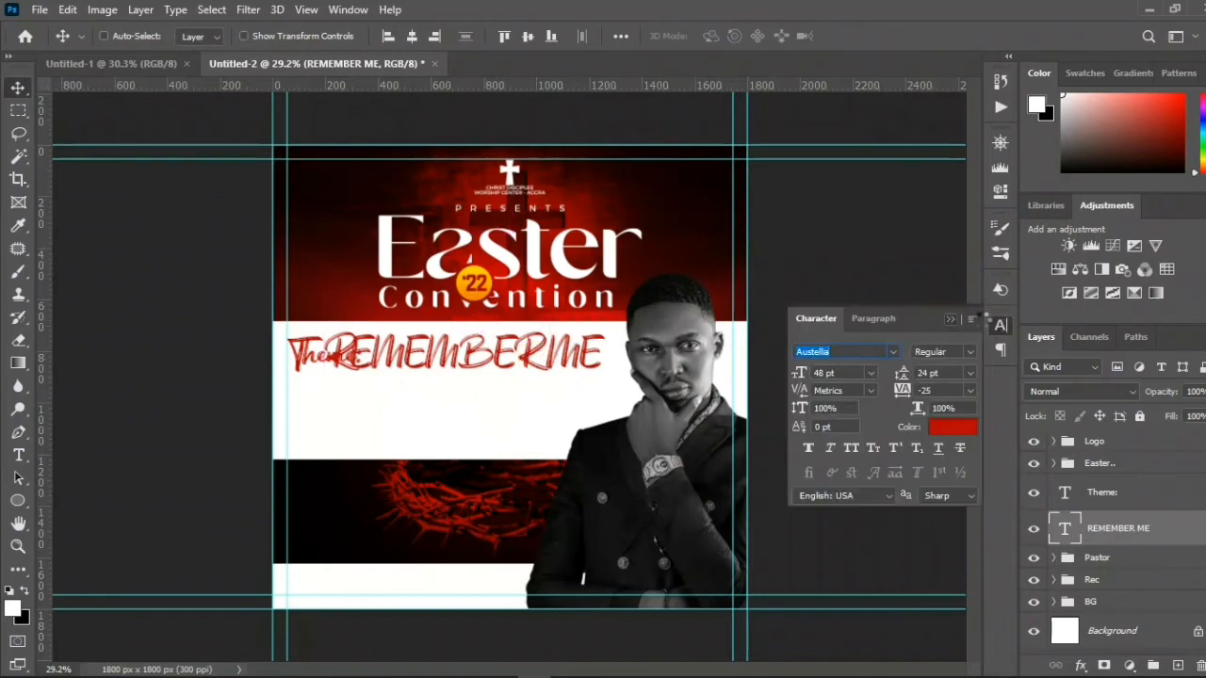
left_click(1002, 326)
left_click(1000, 327)
left_click(893, 351)
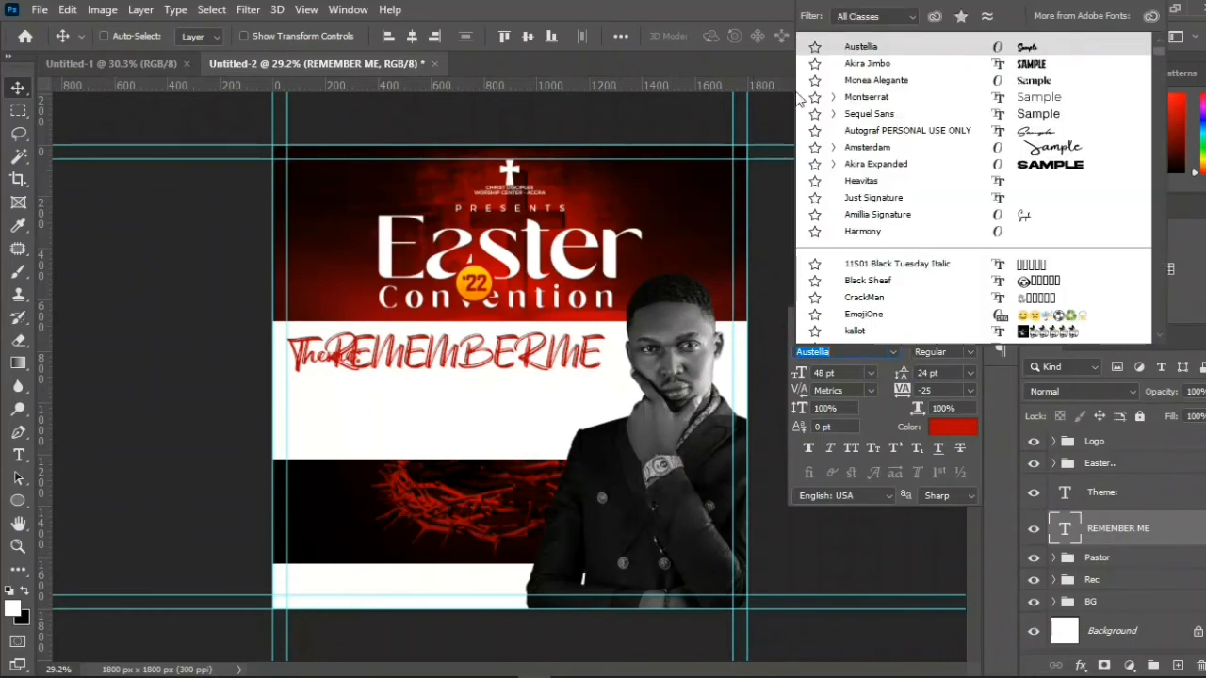
left_click(868, 95)
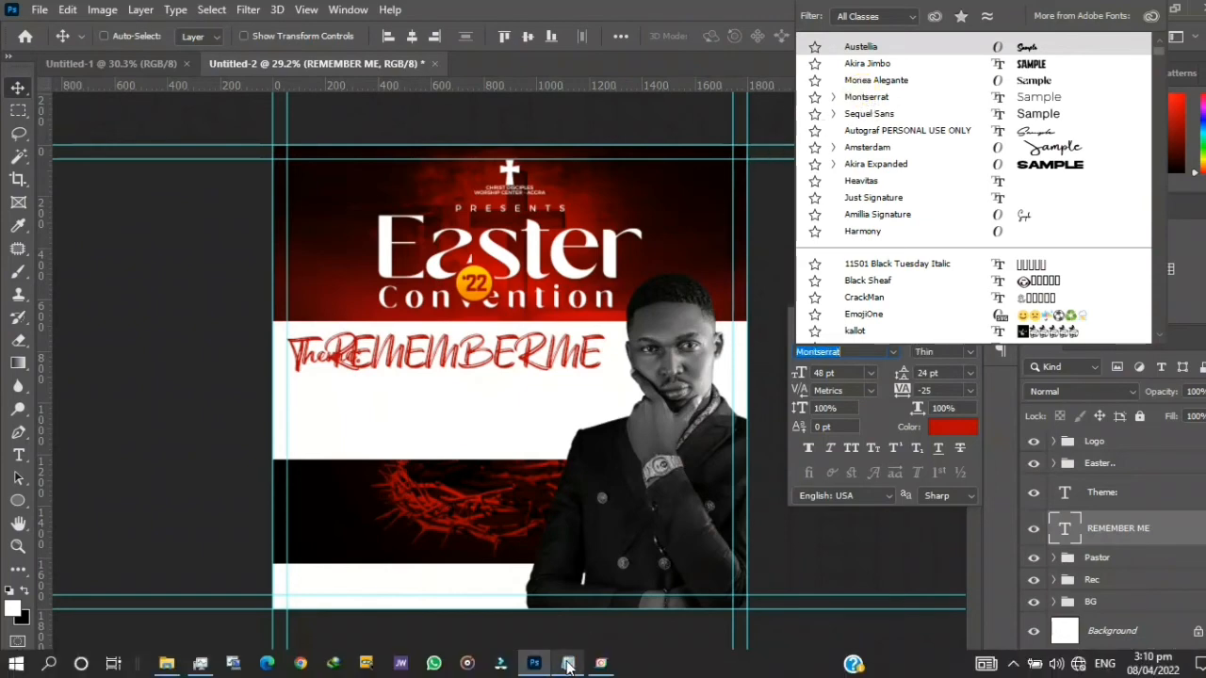
left_click(568, 663)
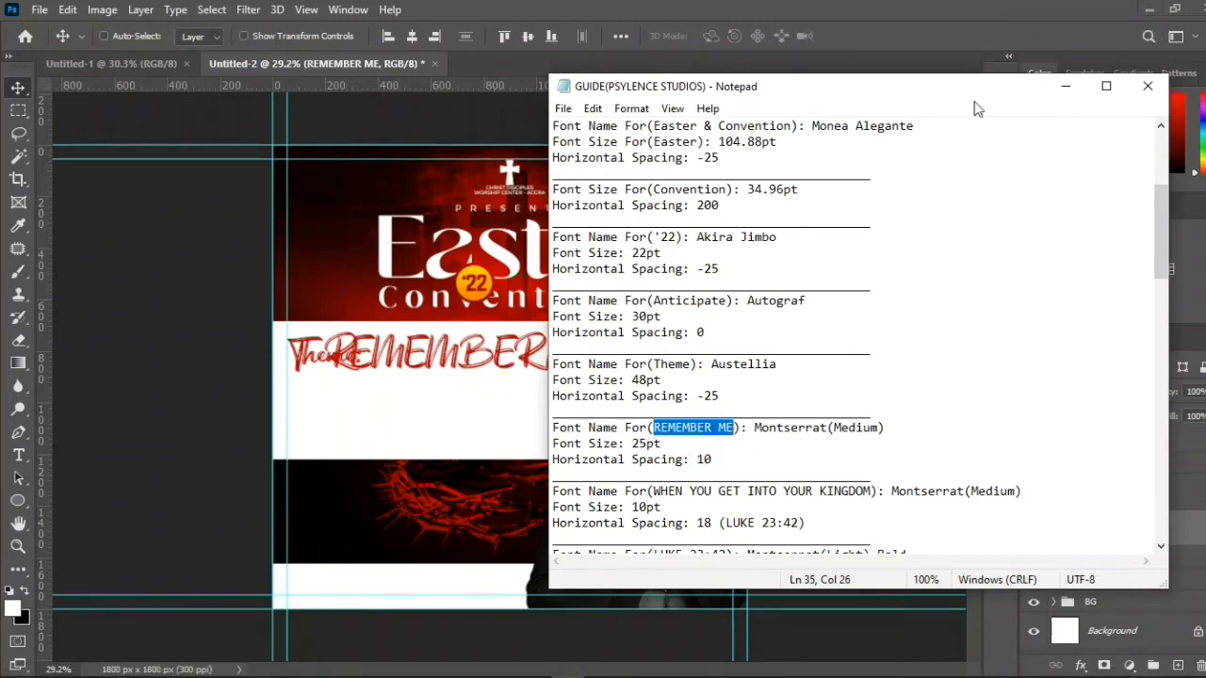
left_click(1064, 86)
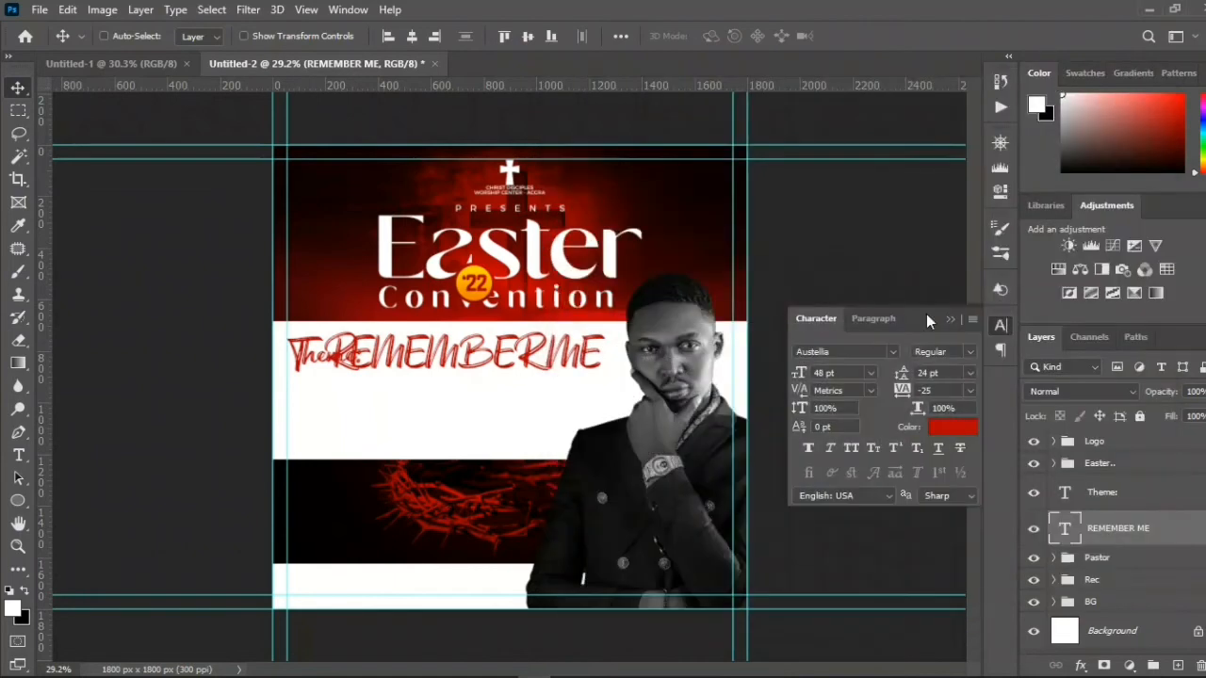
left_click(893, 353)
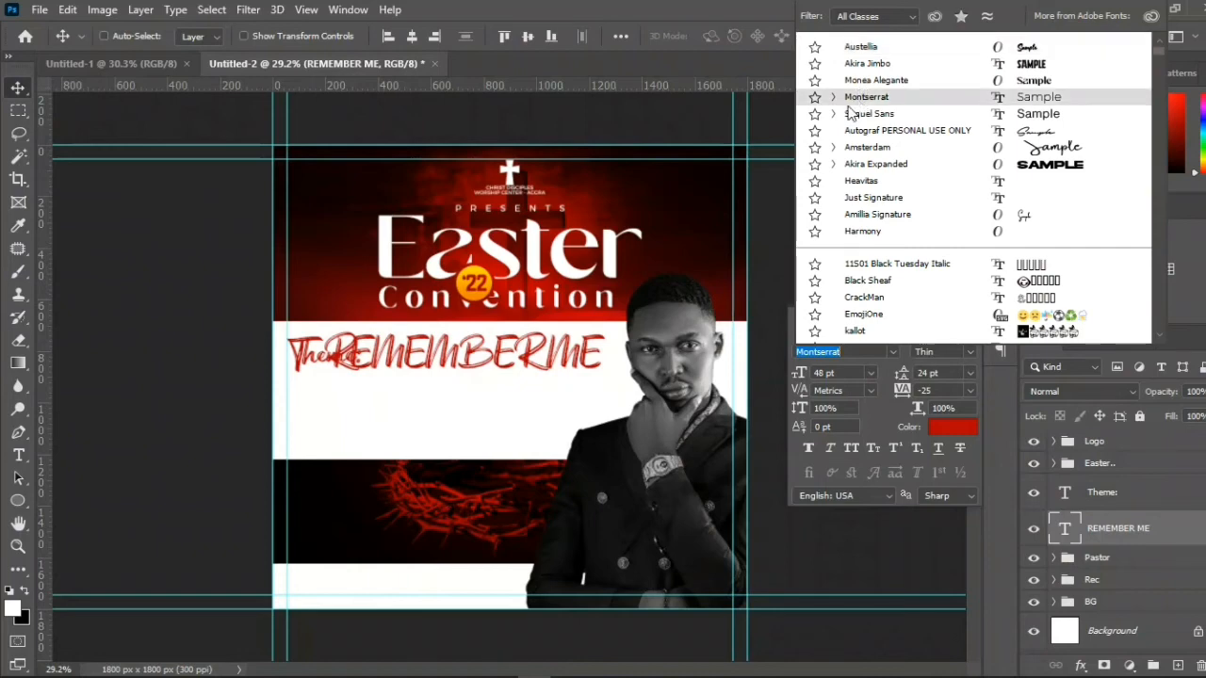
left_click(721, 260)
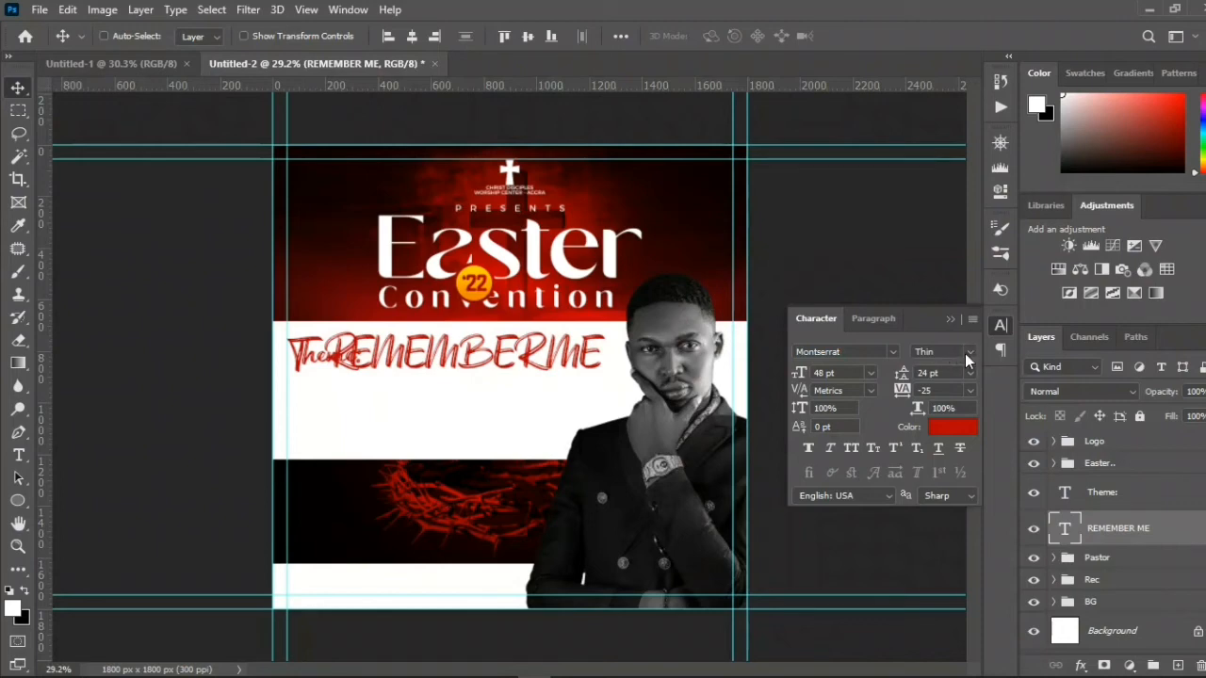
left_click(970, 352)
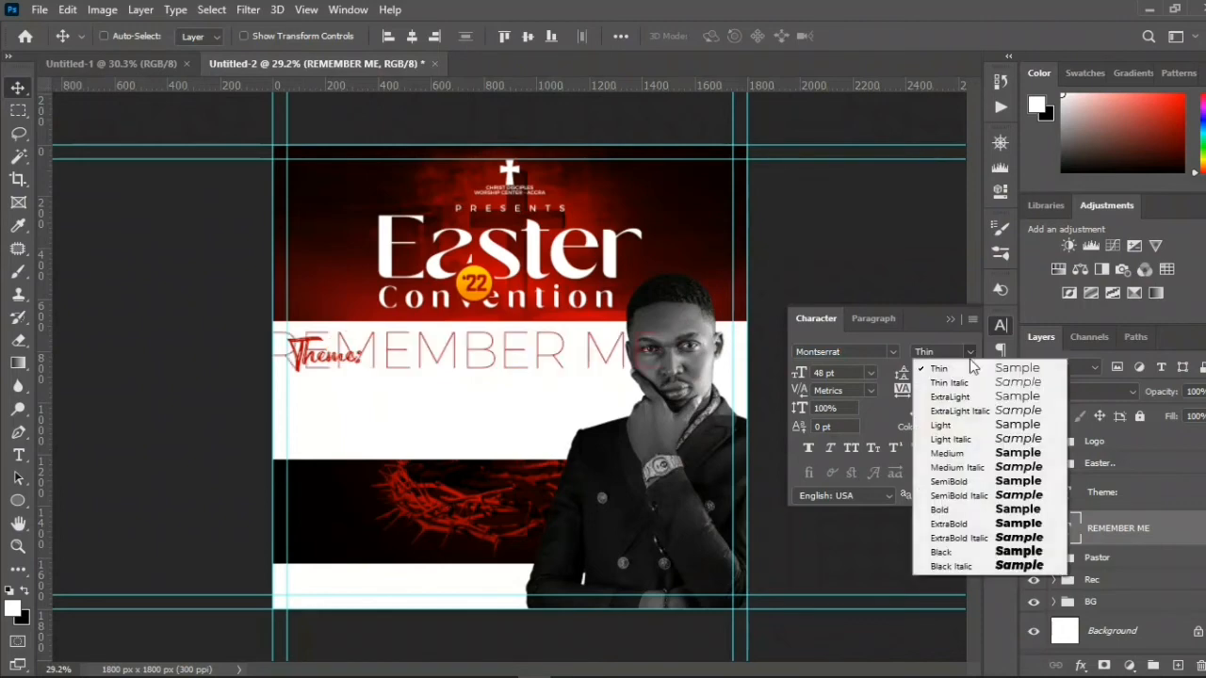
left_click(976, 455)
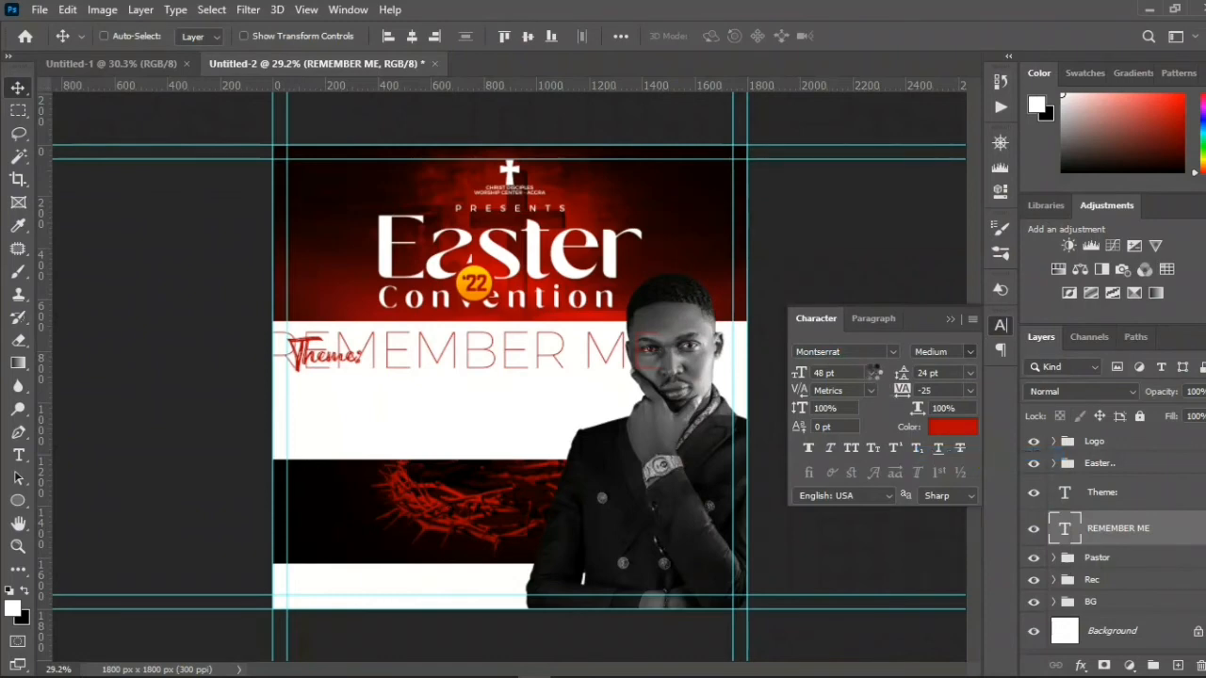
- Set the REMEMBER ME text's font size to 25 pt
double_click(823, 373)
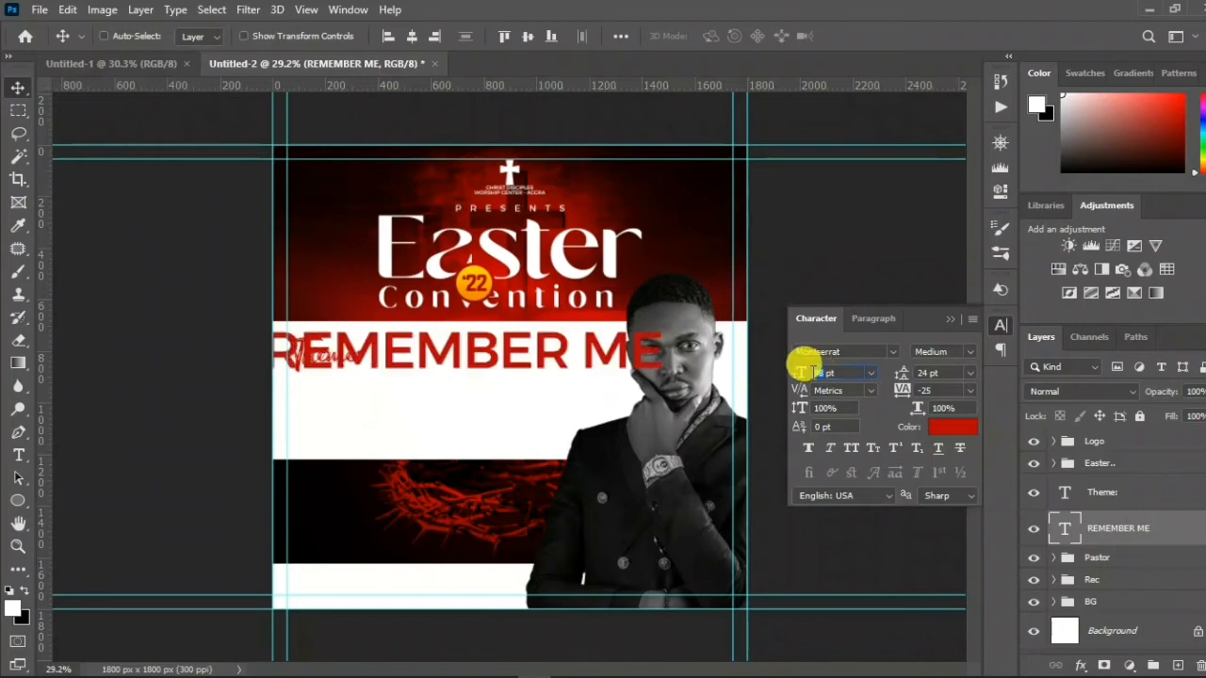
type("25")
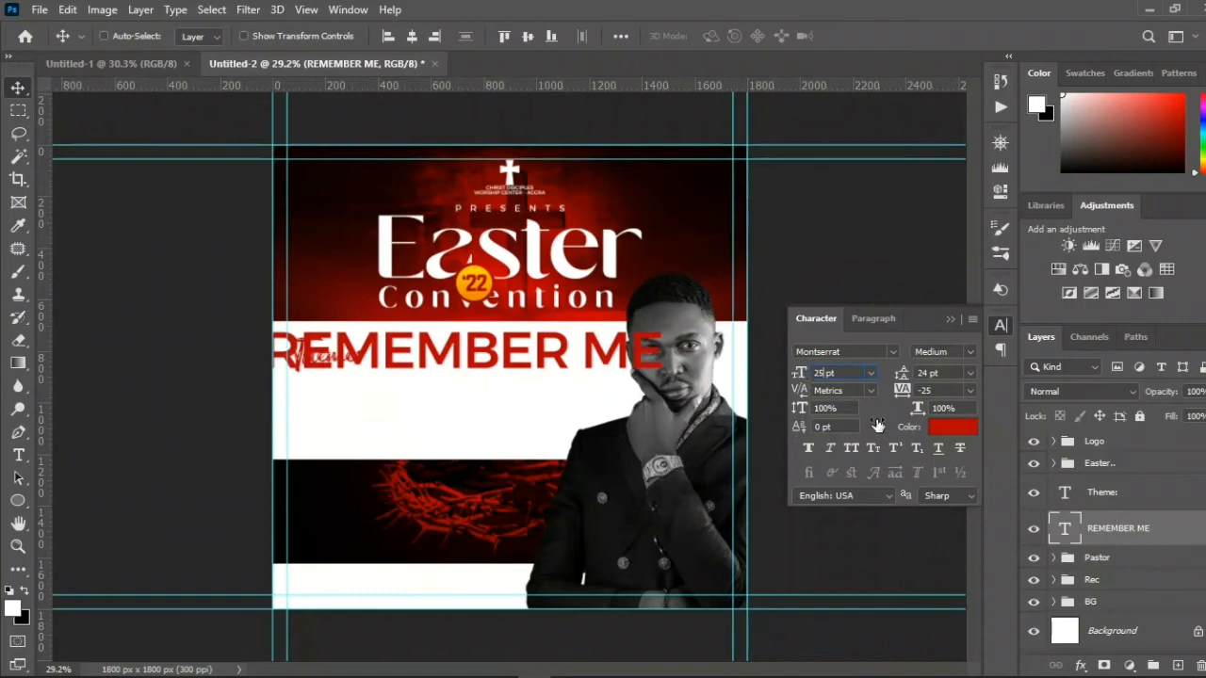
key("Return")
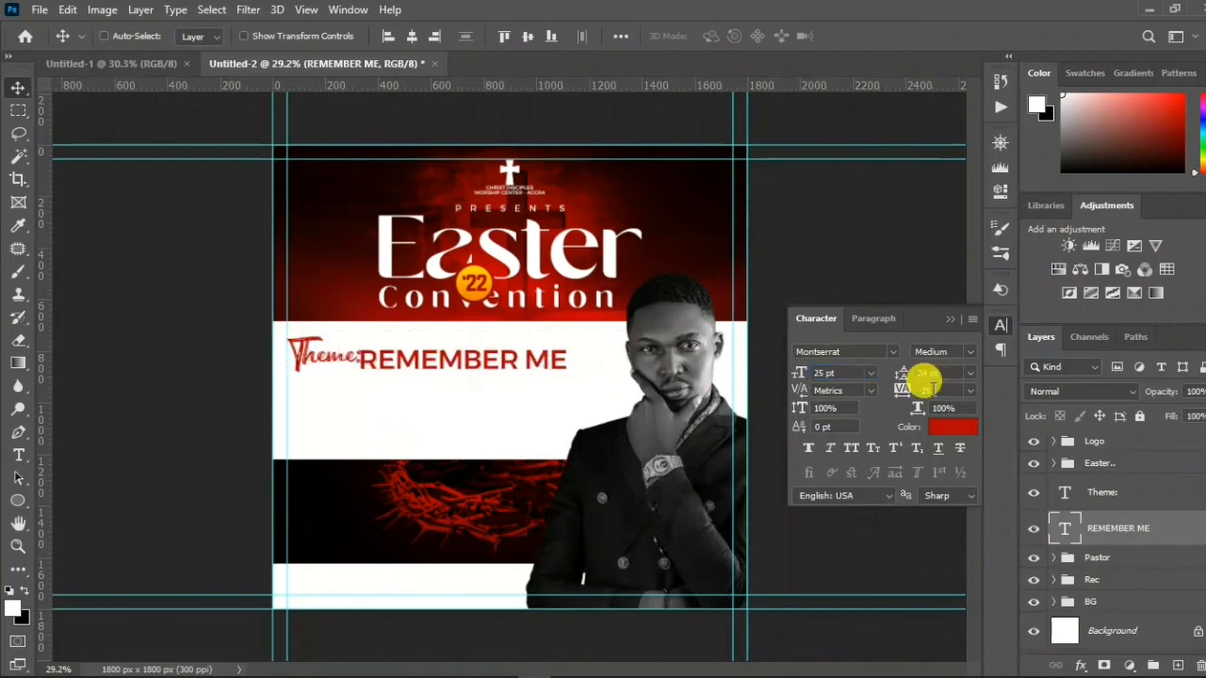
- Set the REMEMBER ME text's tracking to 10 as the Notepad guide specifies, and move it about 65 px right, clear of Theme:
left_click(902, 390)
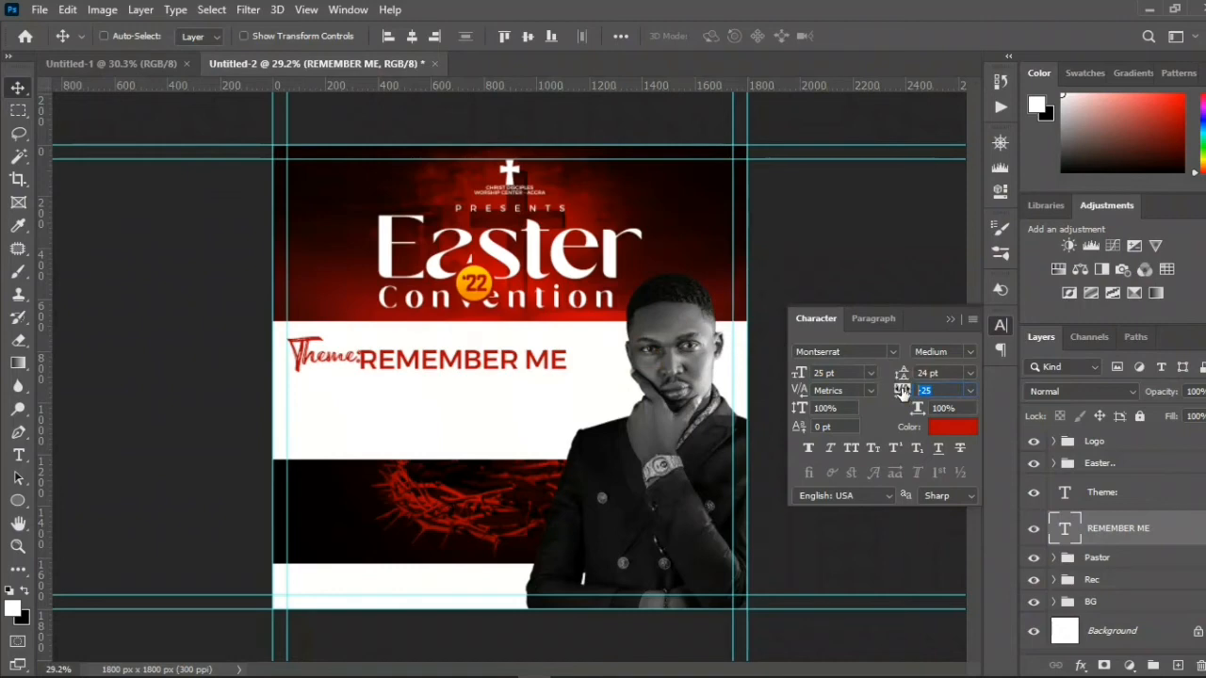
type("20")
left_click(566, 662)
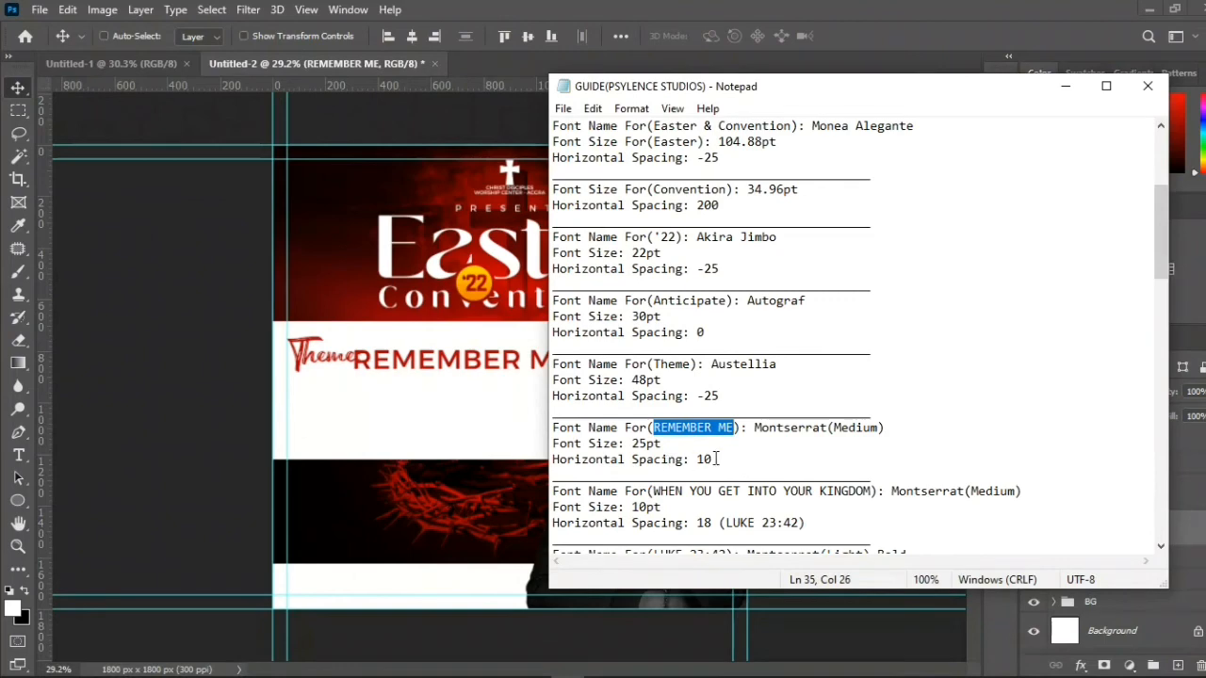
left_click(1065, 87)
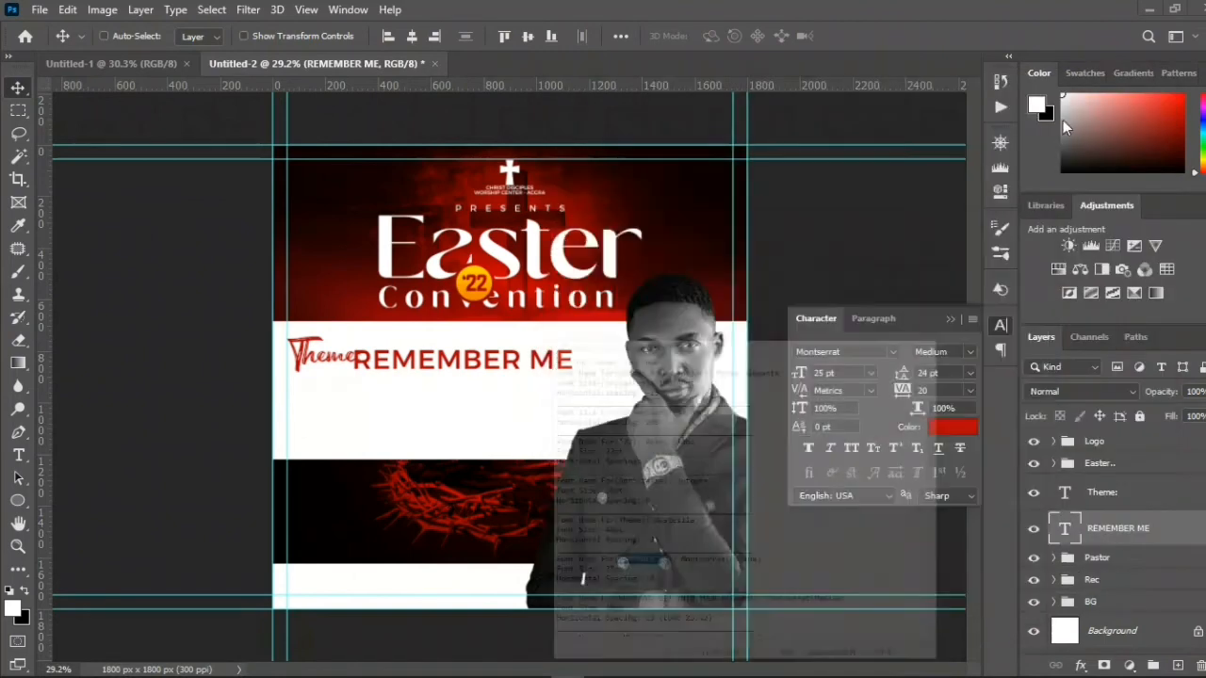
left_click(969, 390)
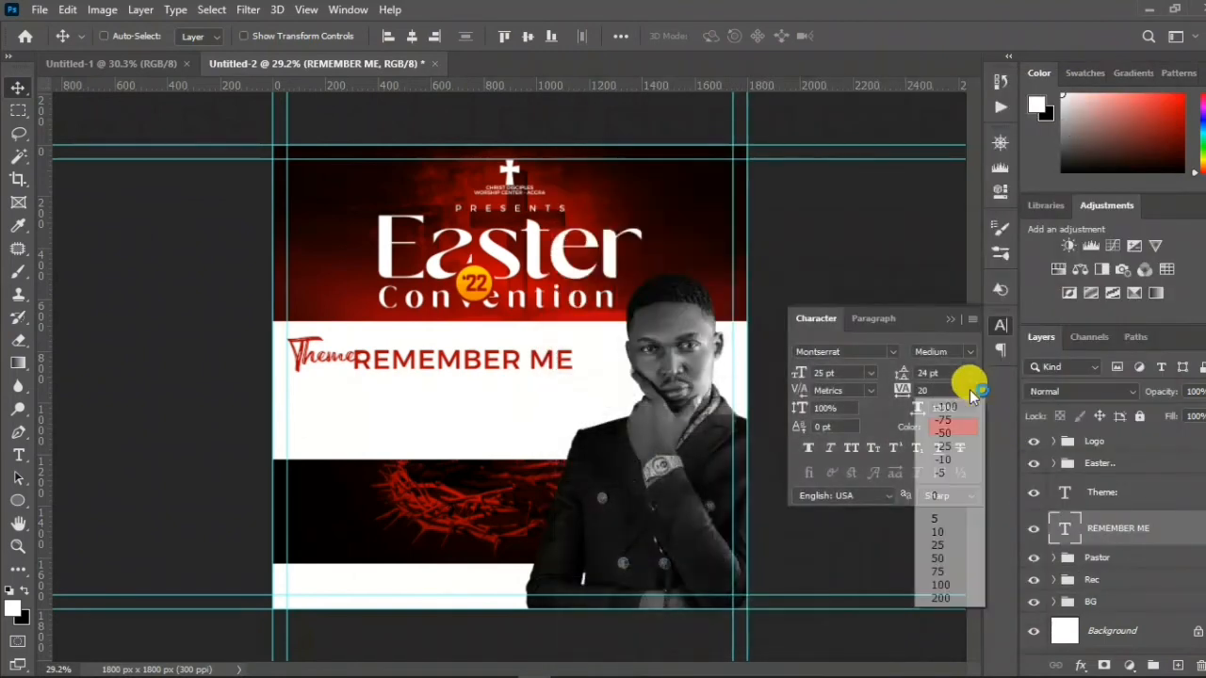
left_click(932, 537)
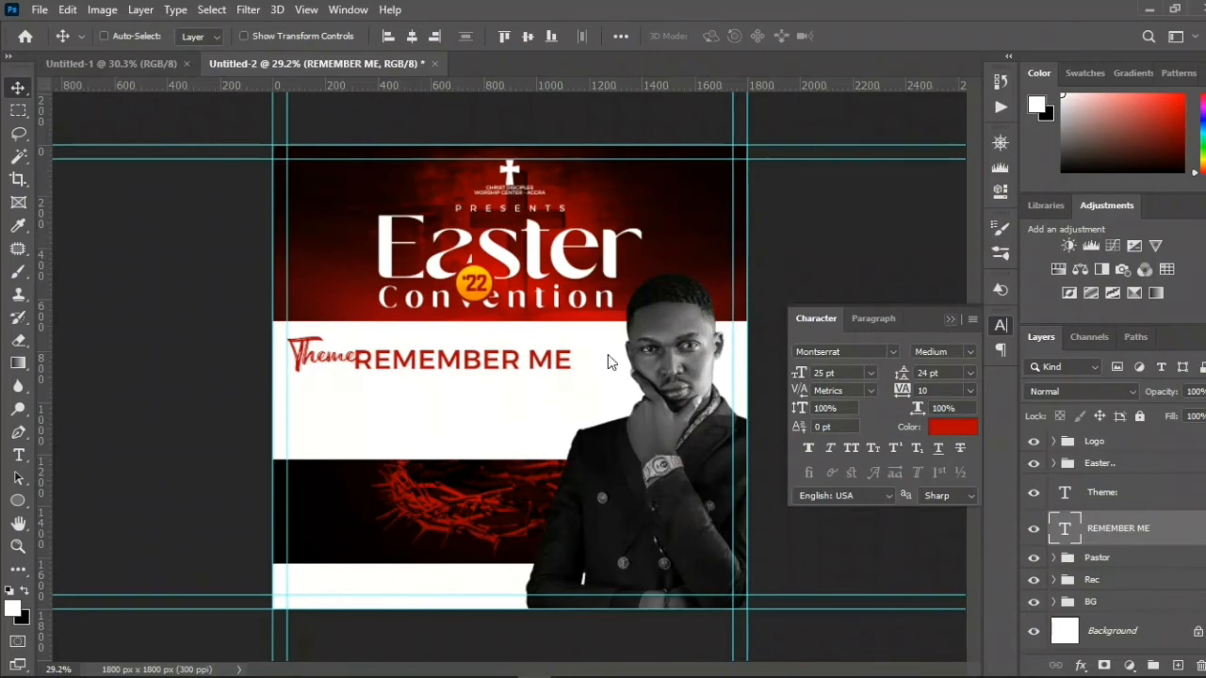
left_click_drag(458, 354, 468, 358)
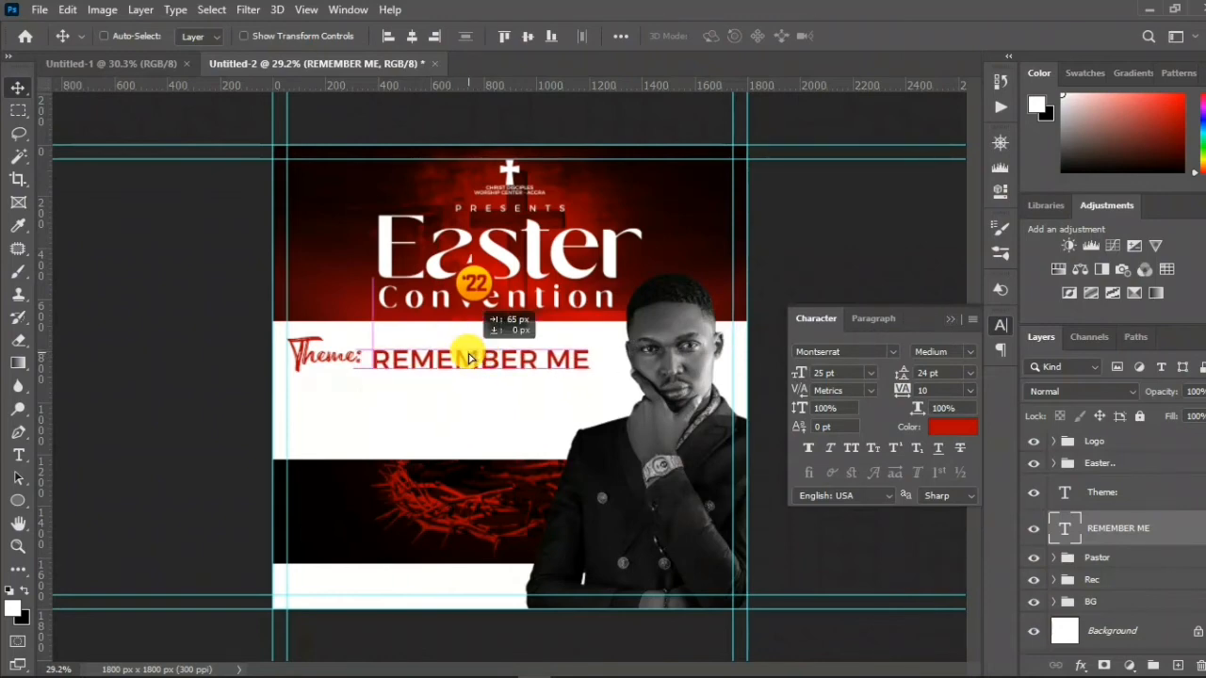
left_click(949, 320)
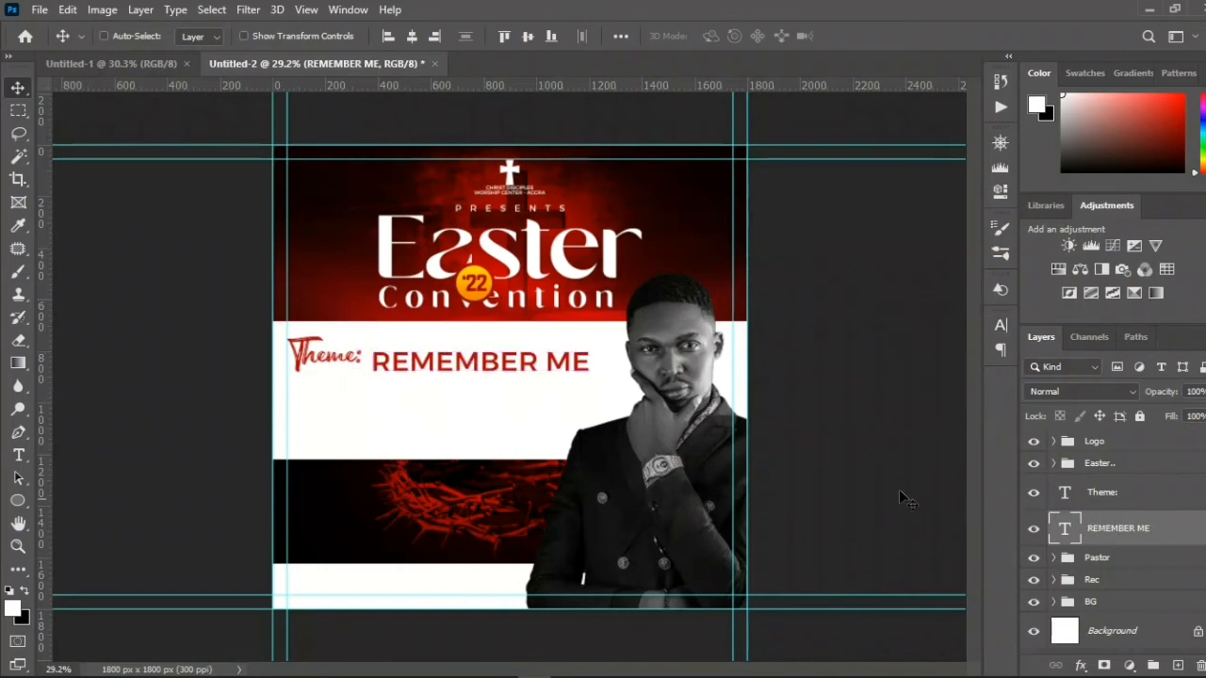
- Duplicate the REMEMBER ME text layer and place the copy directly below the original
key("ctrl")
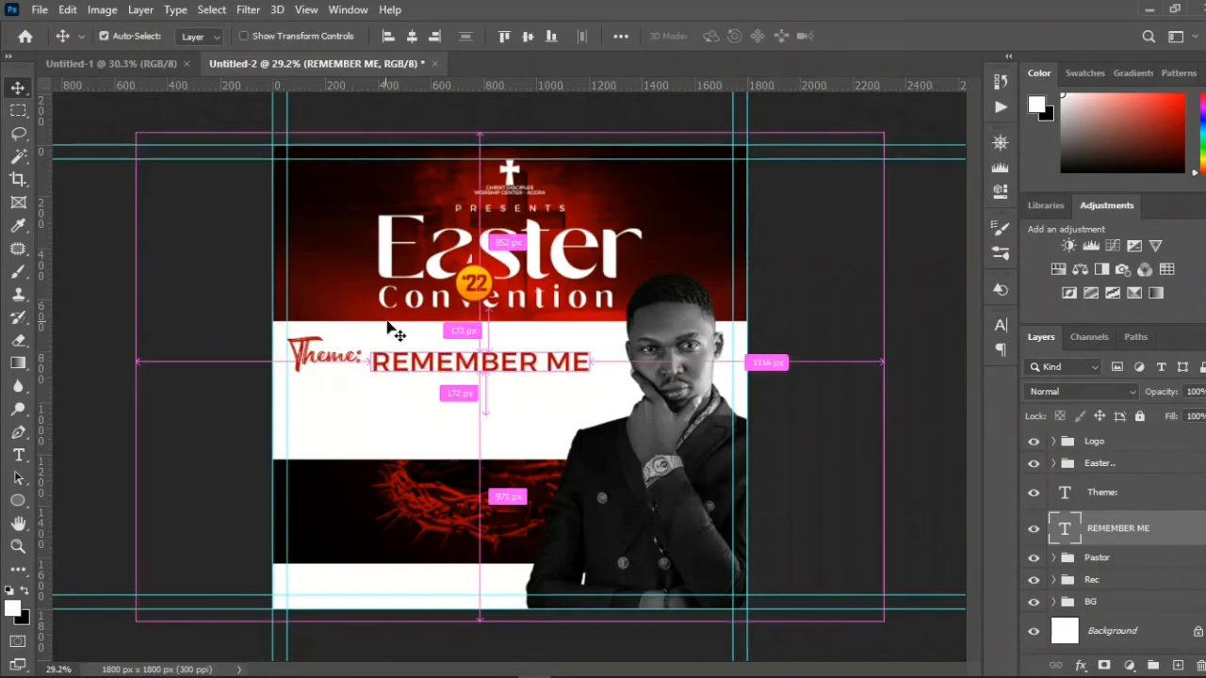
key("ctrl+j")
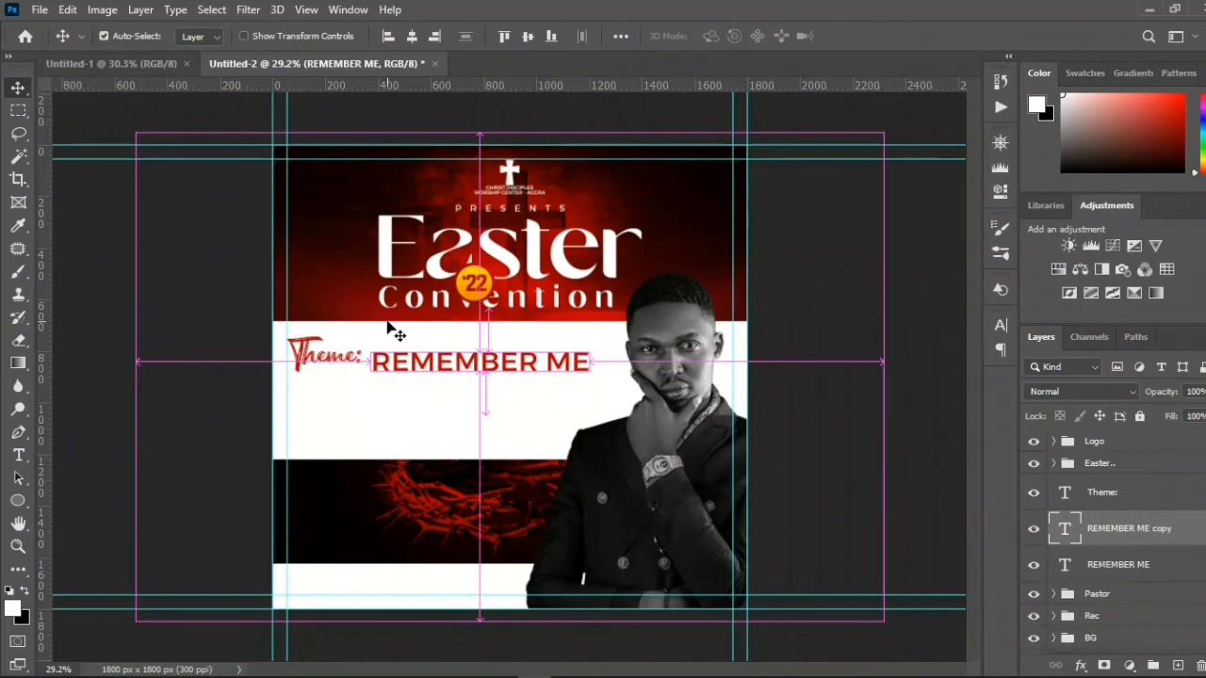
left_click(481, 365, "ctrl")
left_click(484, 366)
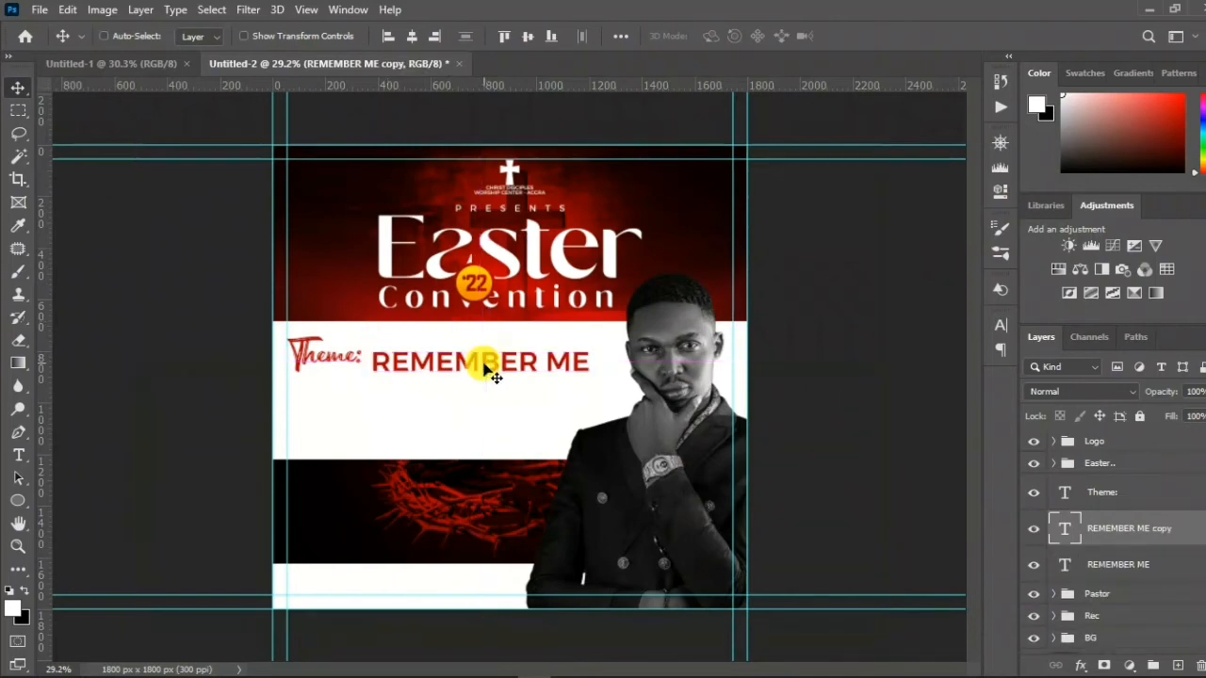
left_click_drag(485, 368, 484, 392)
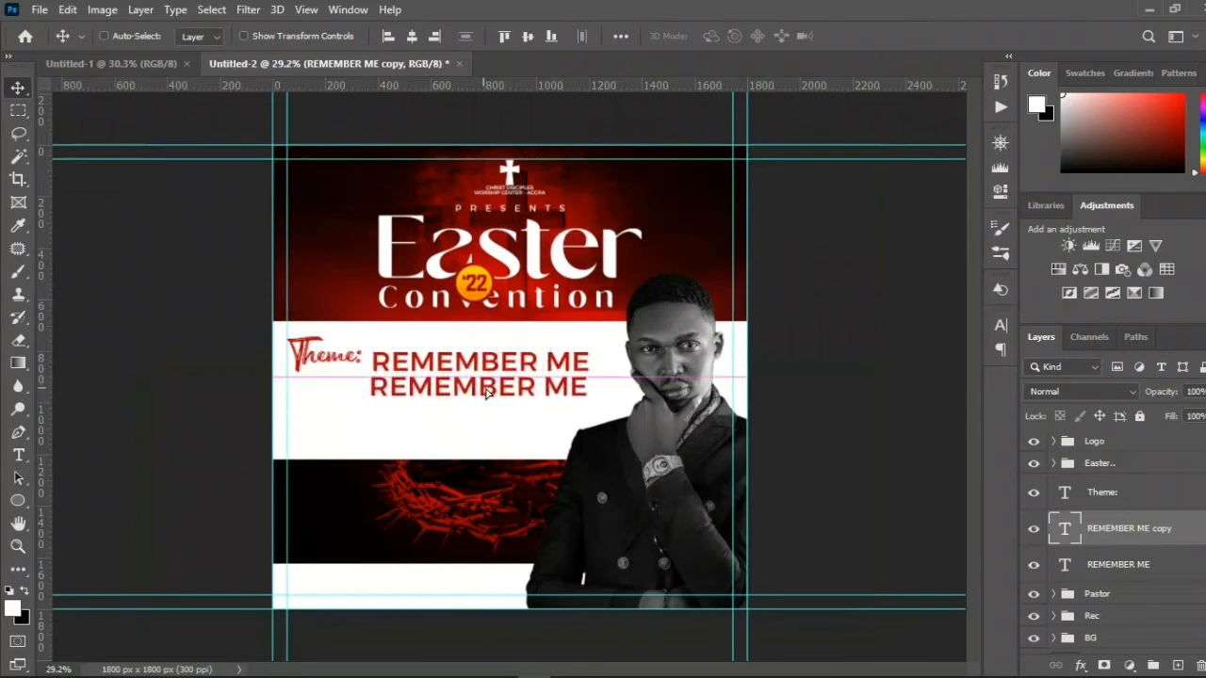
- Open the duplicated text for editing and copy the wording WHEN YOU GET INTO YOUR KINGDOM from the Notepad guide
left_click(1071, 533)
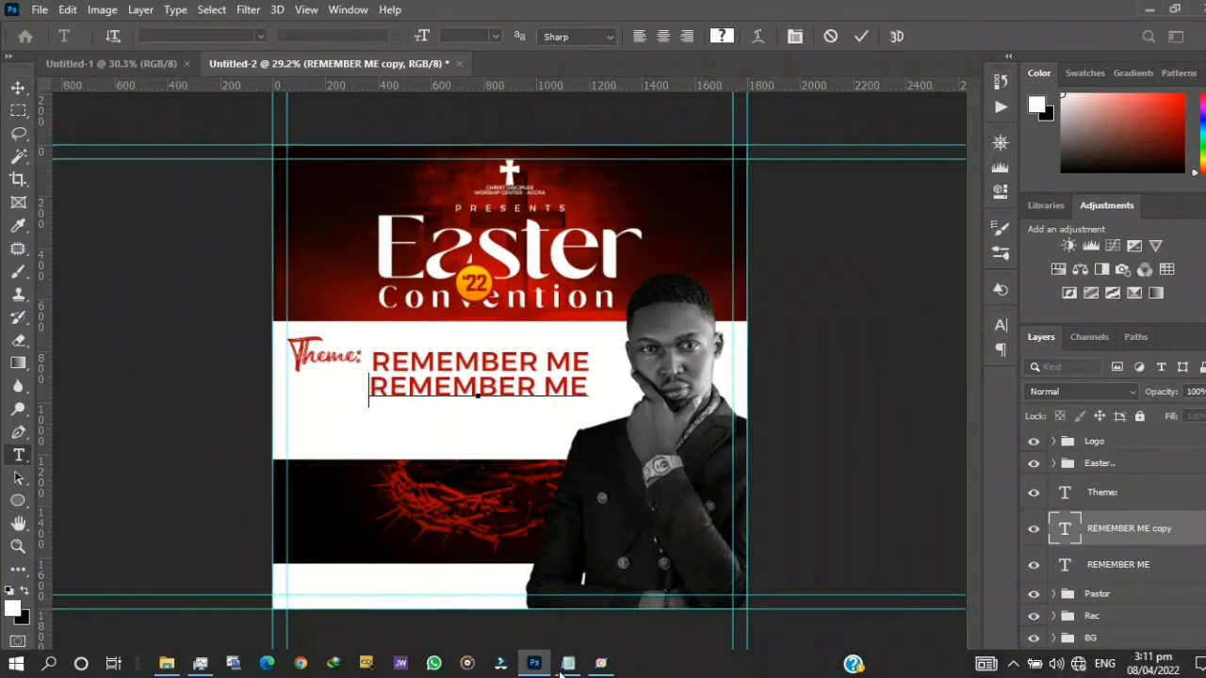
left_click(568, 663)
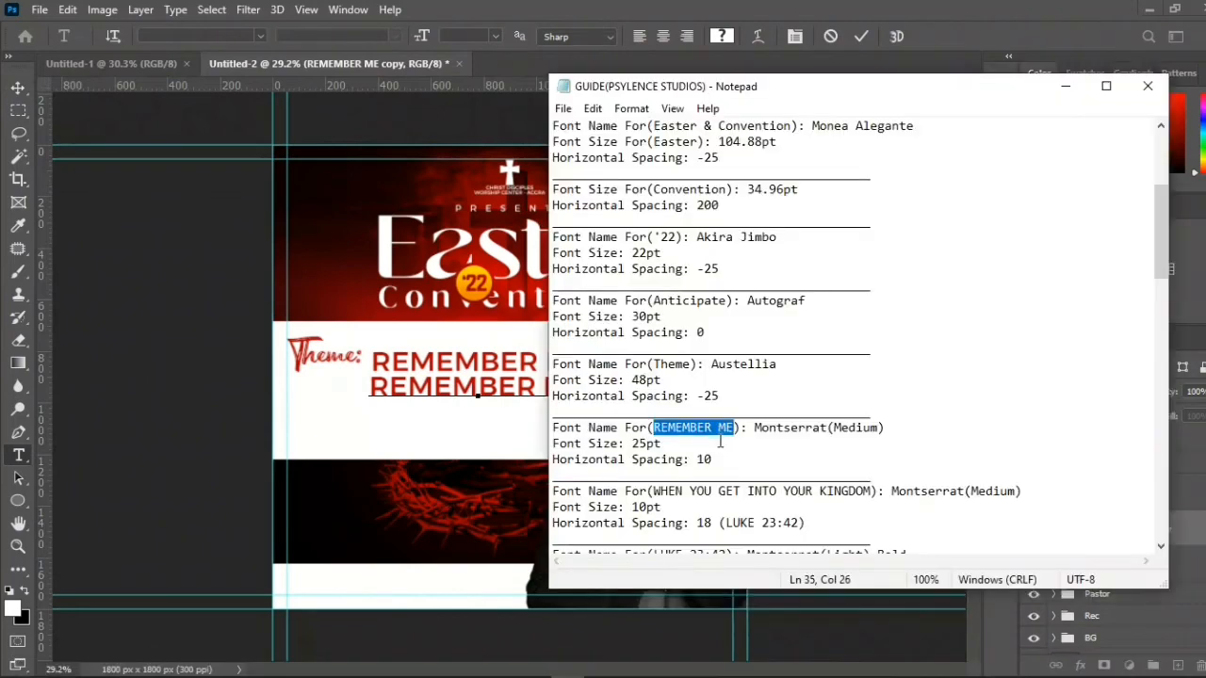
scroll(647, 476, "down", 1)
left_click_drag(653, 443, 874, 443)
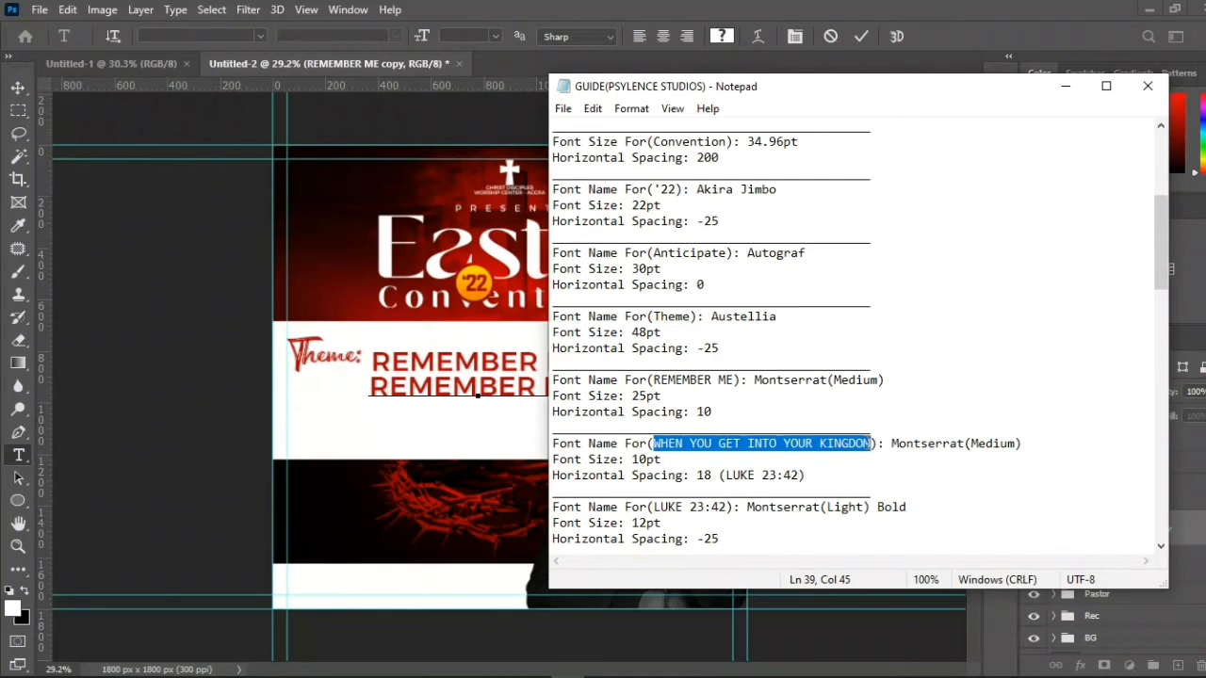
left_click(1064, 96)
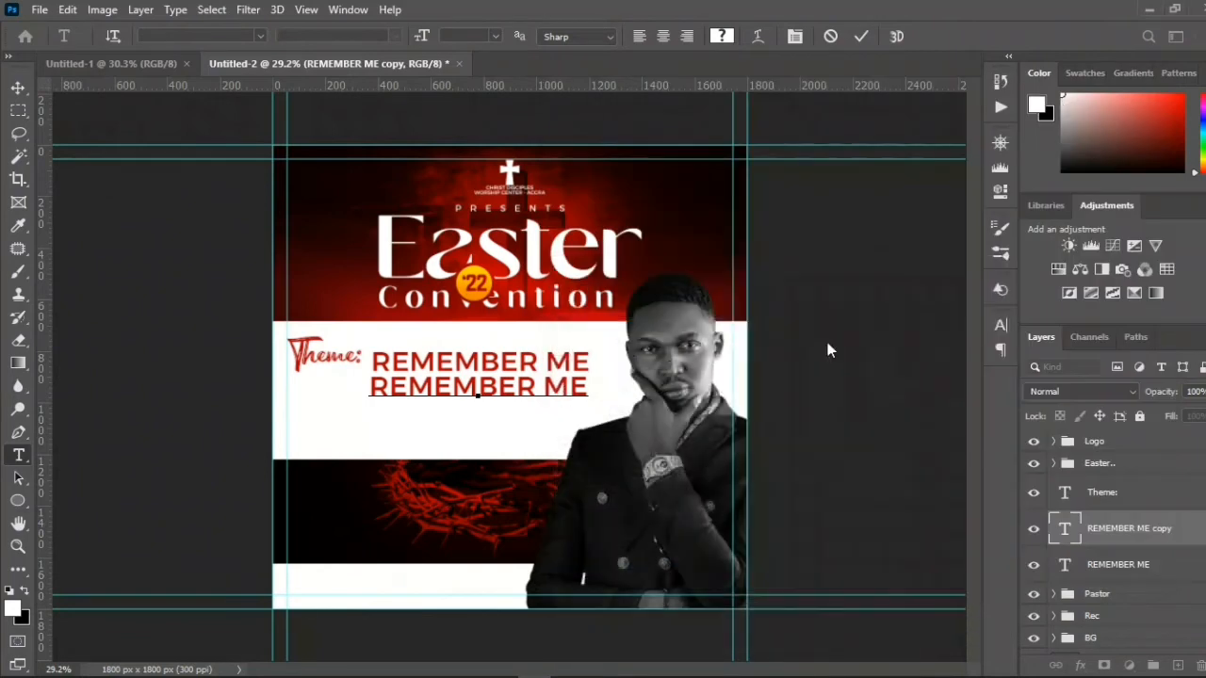
- Replace the duplicated REMEMBER ME wording with WHEN YOU GET INTO YOUR KINGDOM
left_click(1001, 326)
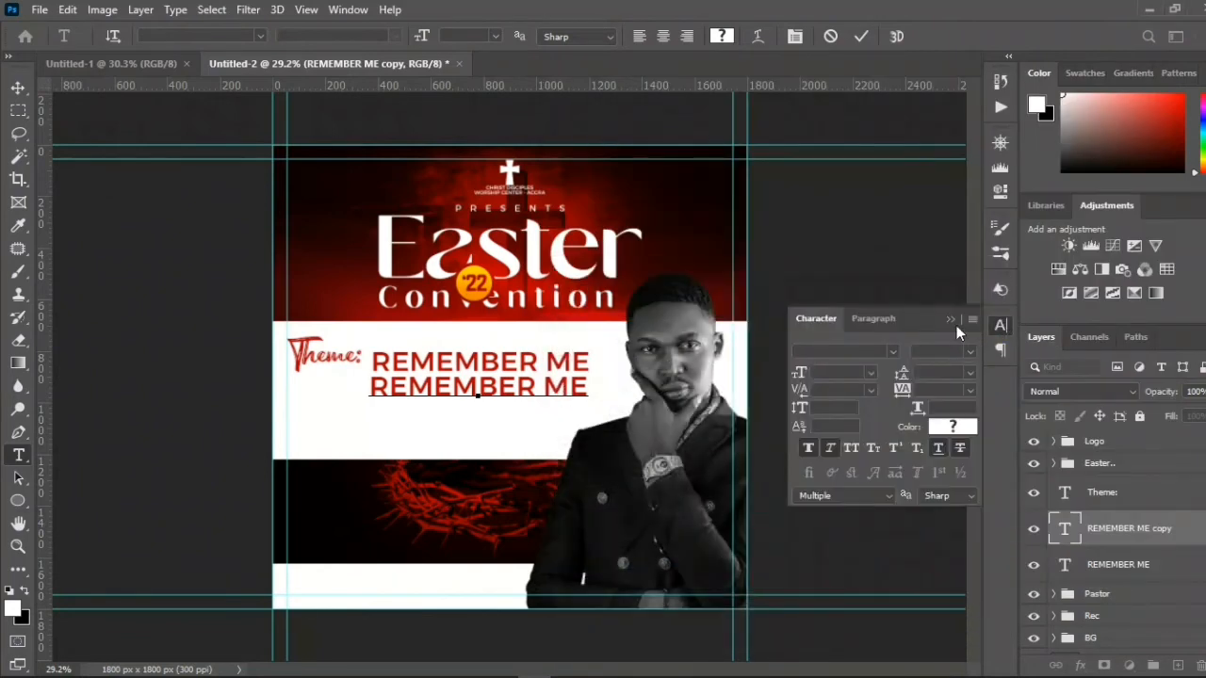
left_click(950, 321)
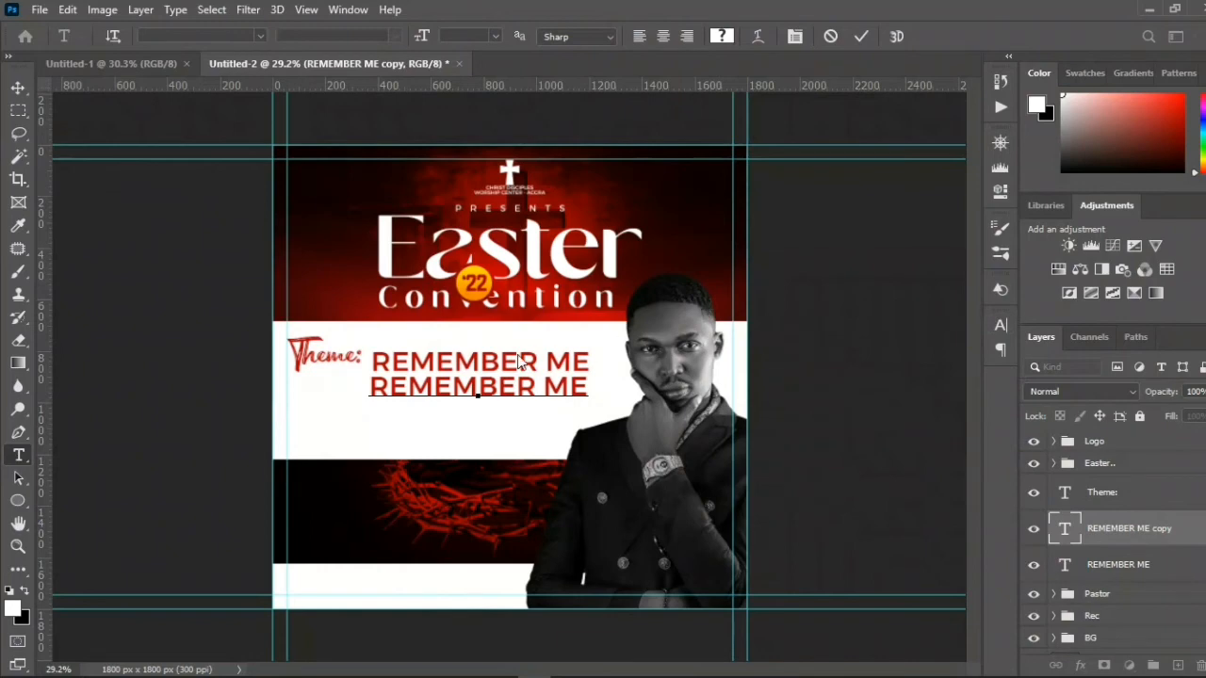
left_click(441, 395)
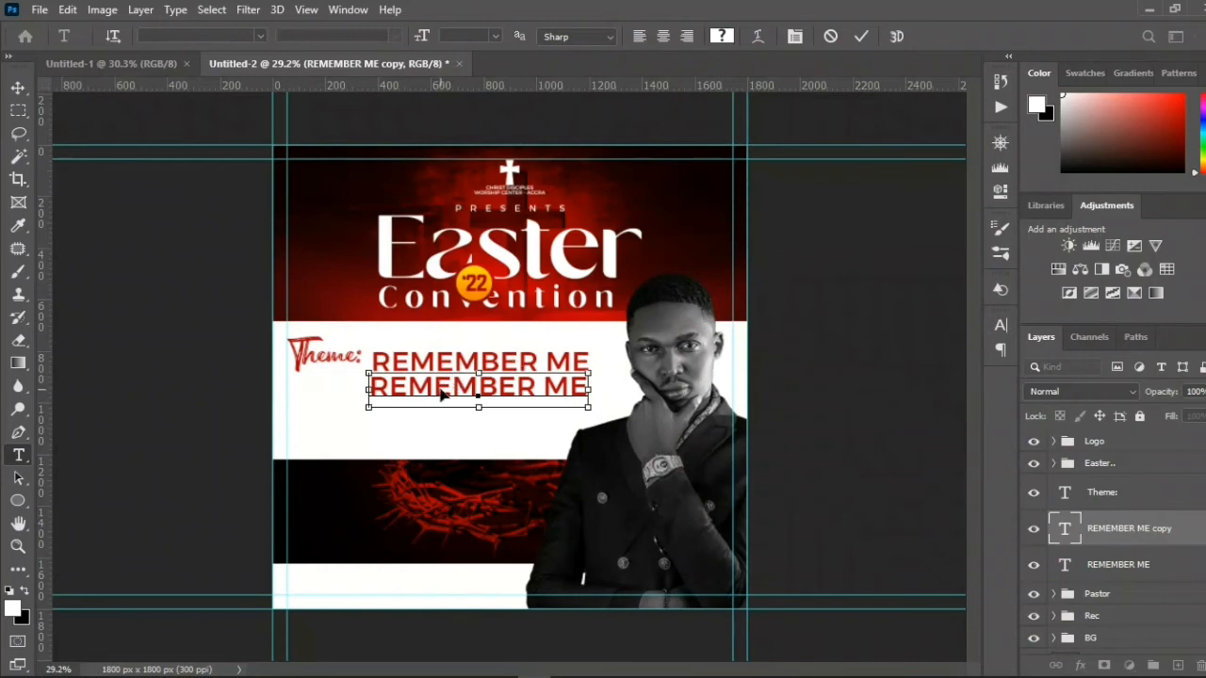
key("ctrl+a")
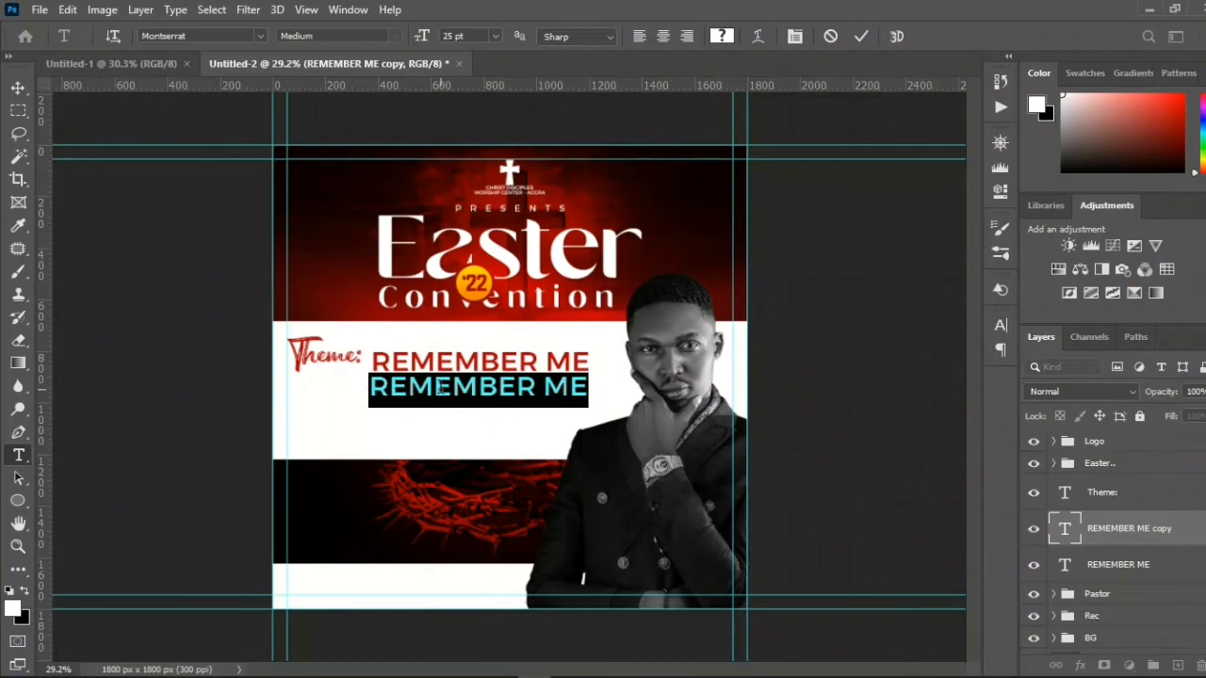
left_click(441, 389)
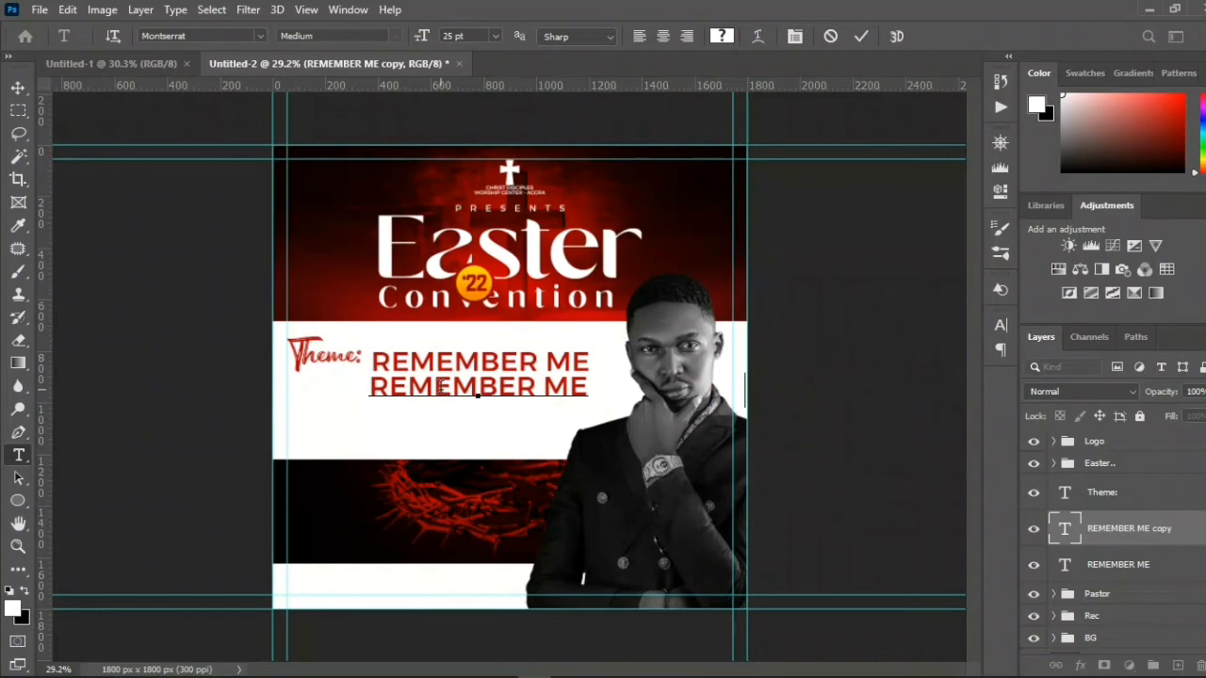
key("ctrl+a")
type("WHEN YOU GET INTO YOUR KINGDOM")
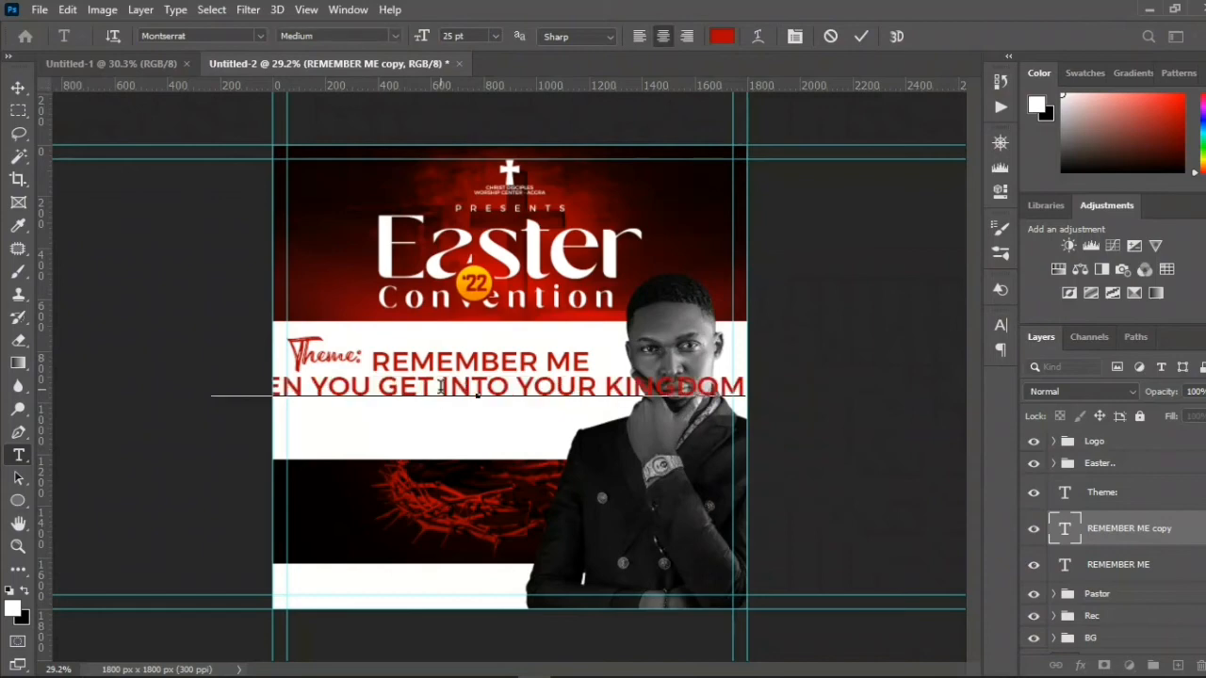
key("ctrl+Return")
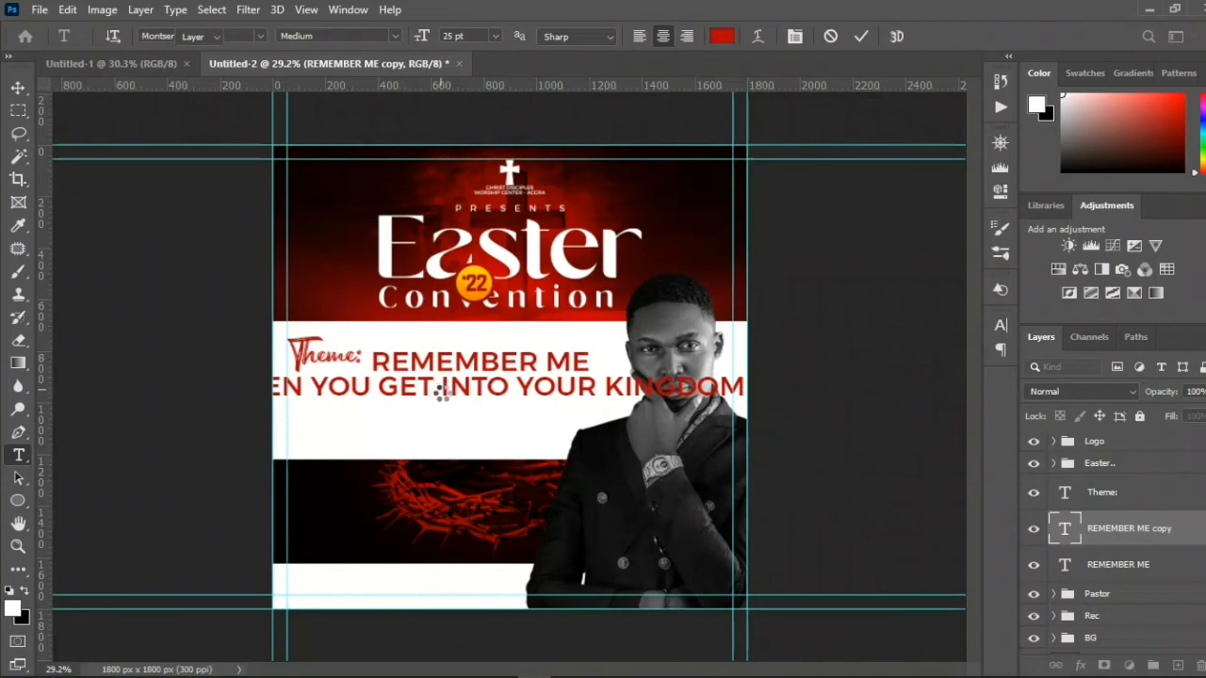
key("ctrl+Return")
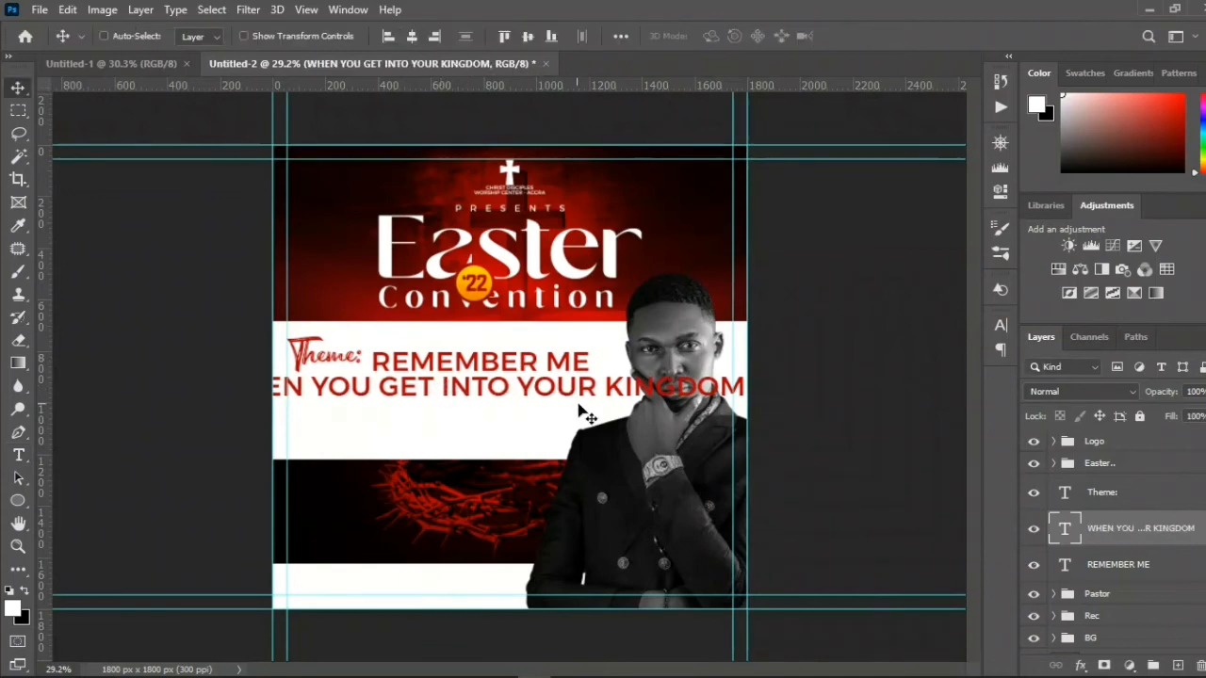
- Check the Notepad guide and set the WHEN YOU GET INTO YOUR KINGDOM text's font size to 10 pt
left_click(1001, 325)
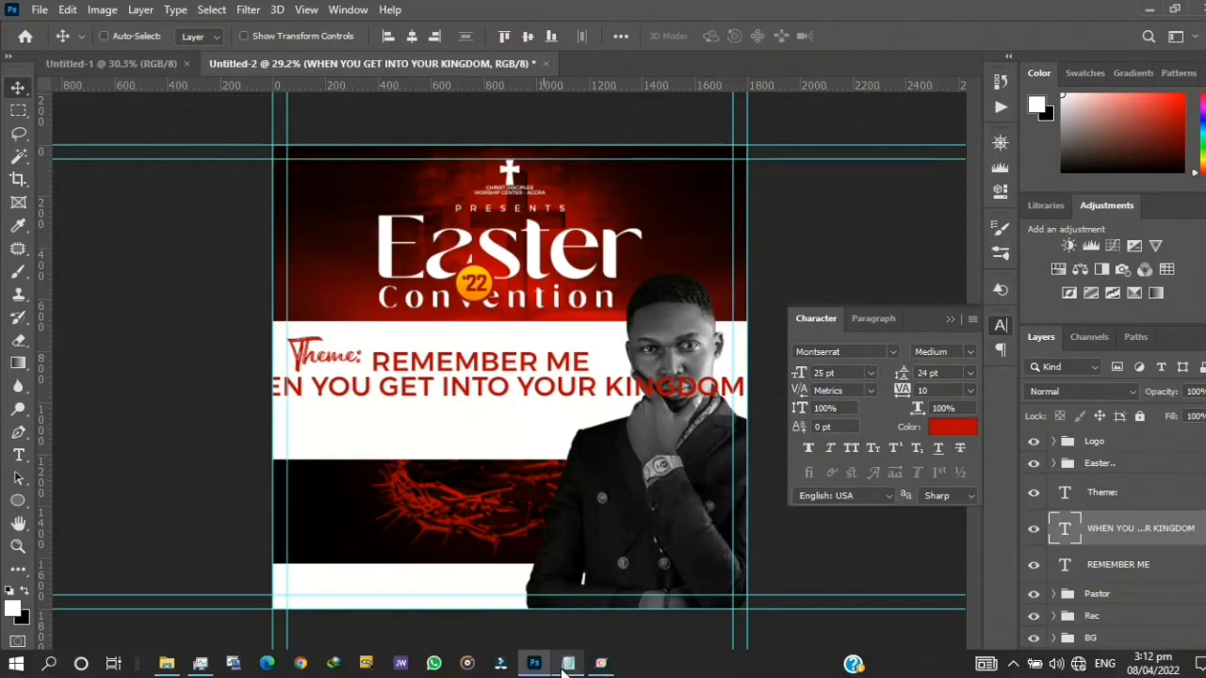
left_click(566, 663)
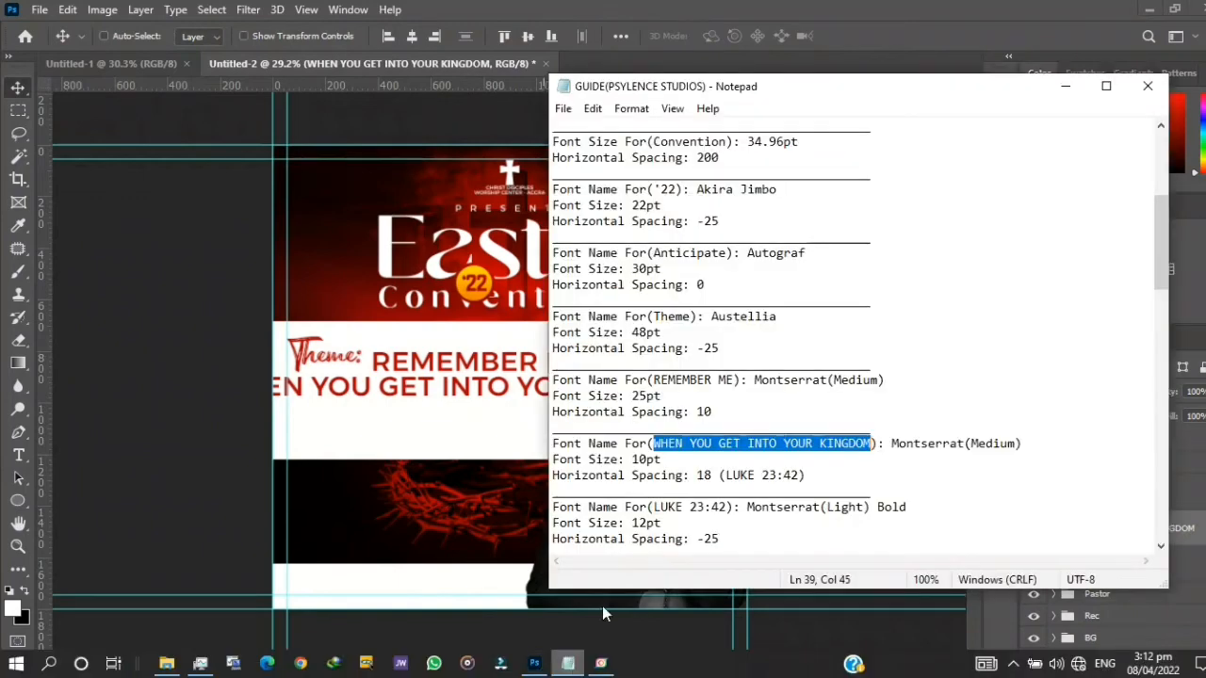
left_click(632, 459)
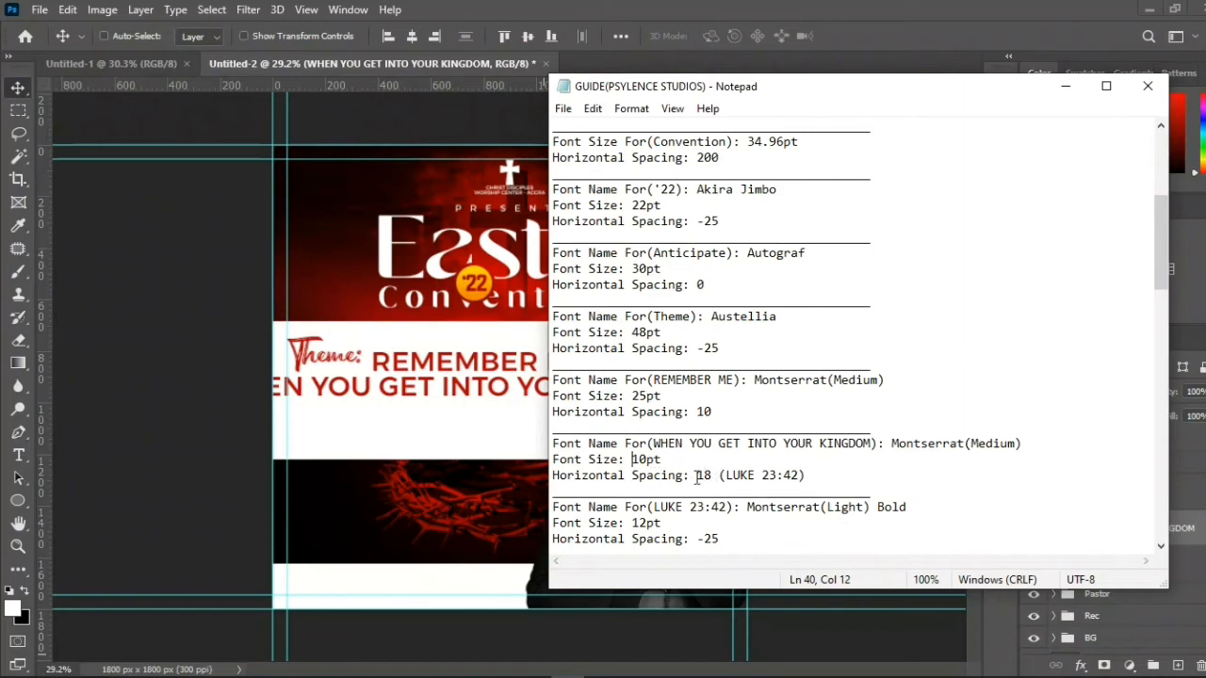
left_click(1068, 86)
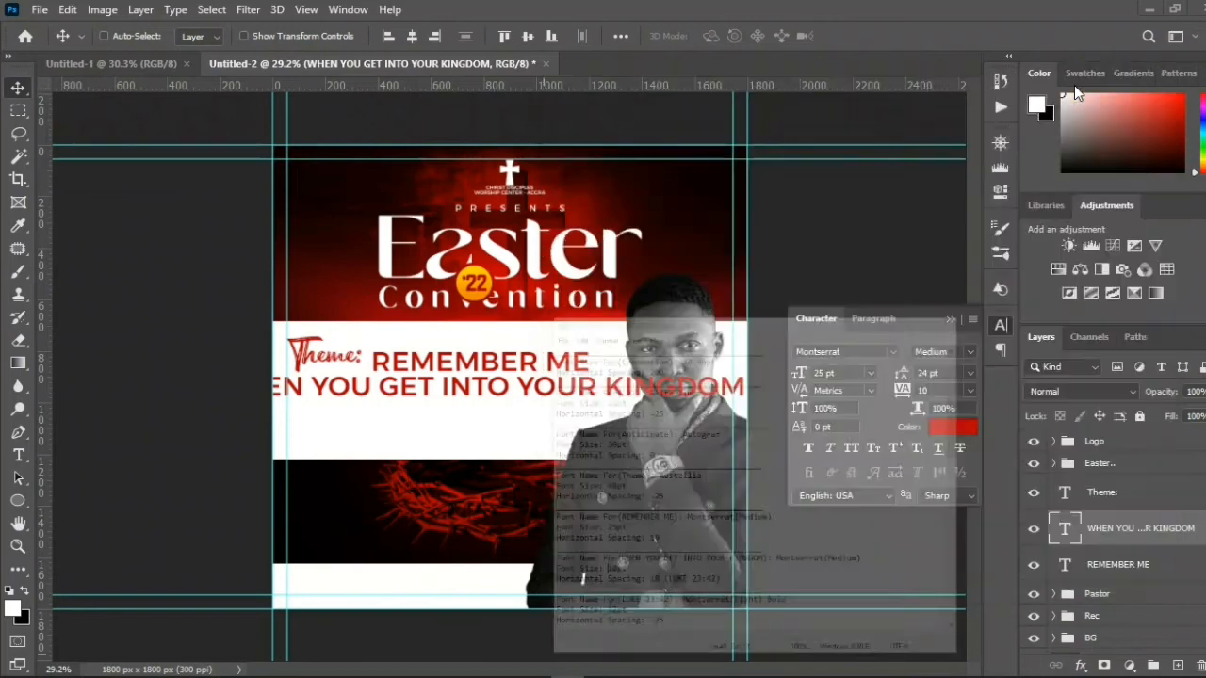
left_click(871, 373)
left_click(846, 452)
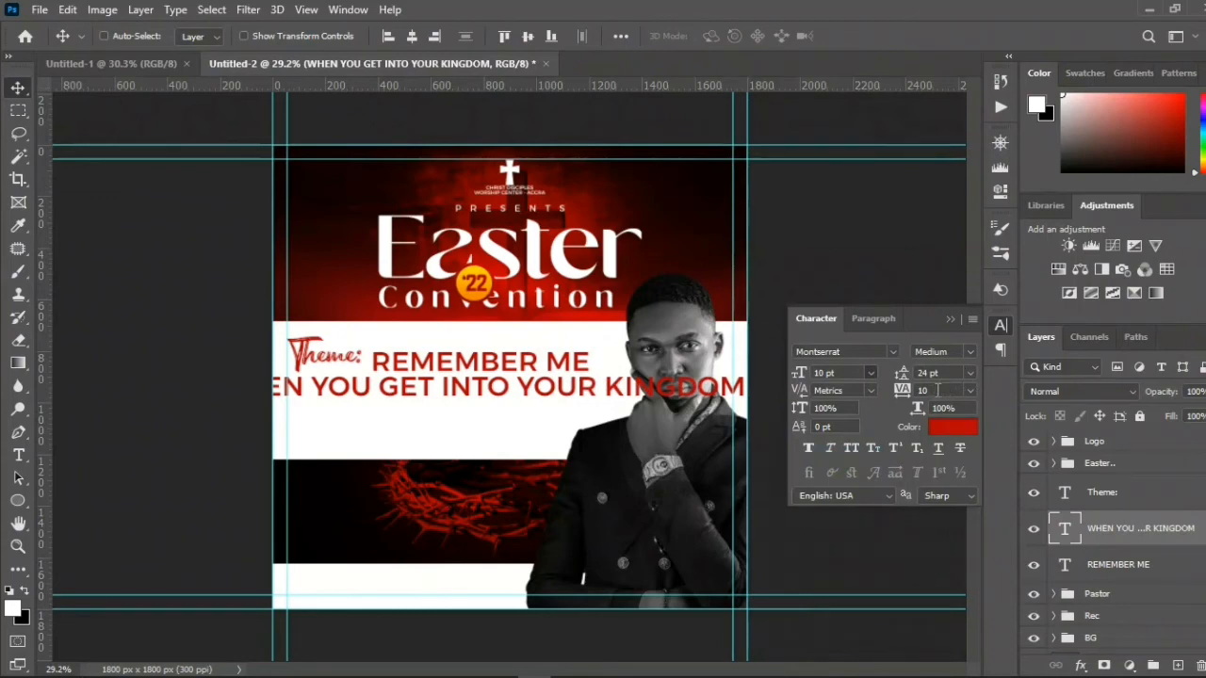
- Set the KINGDOM line's tracking to 18 and move it up close beneath REMEMBER ME, aligned with its right edge
left_click_drag(936, 390, 903, 388)
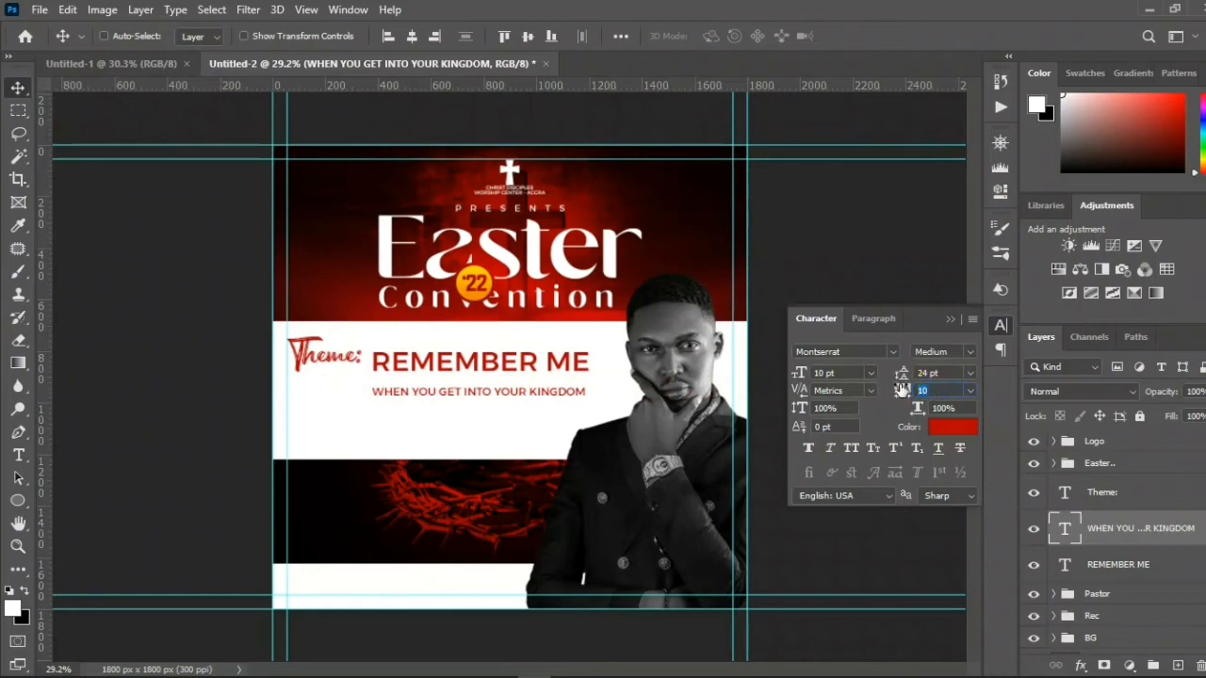
type("1")
left_click_drag(940, 389, 904, 391)
type("18")
key("Return")
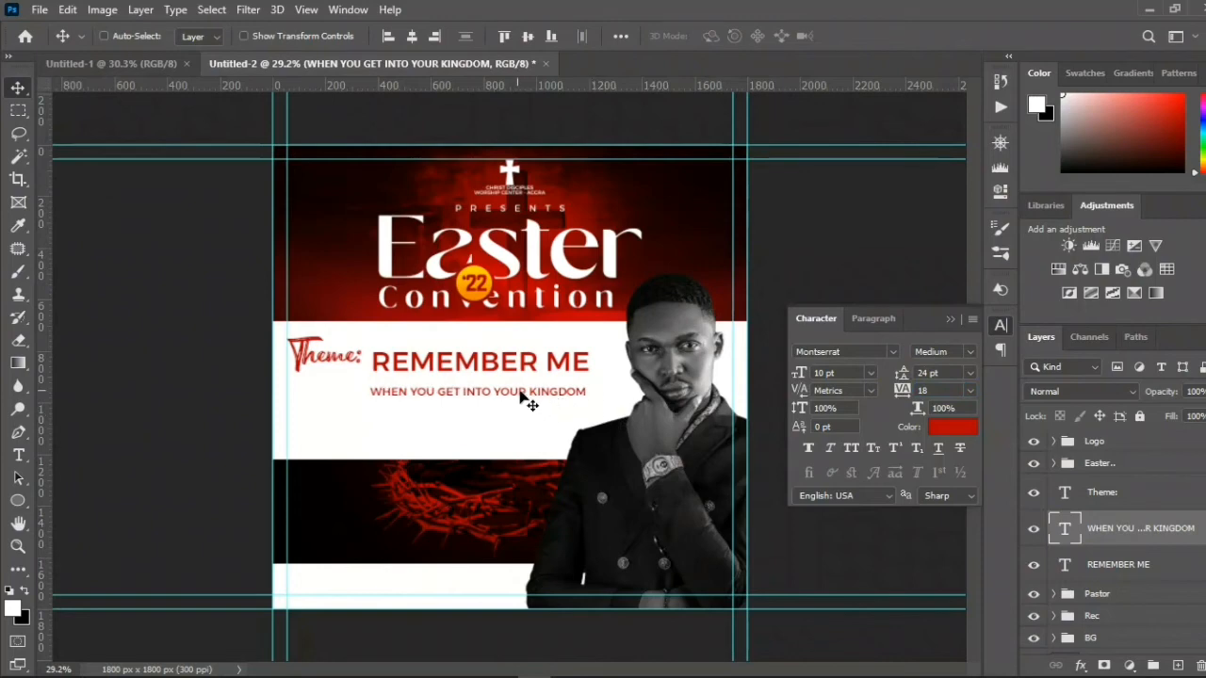
scroll(521, 400, "up", 5)
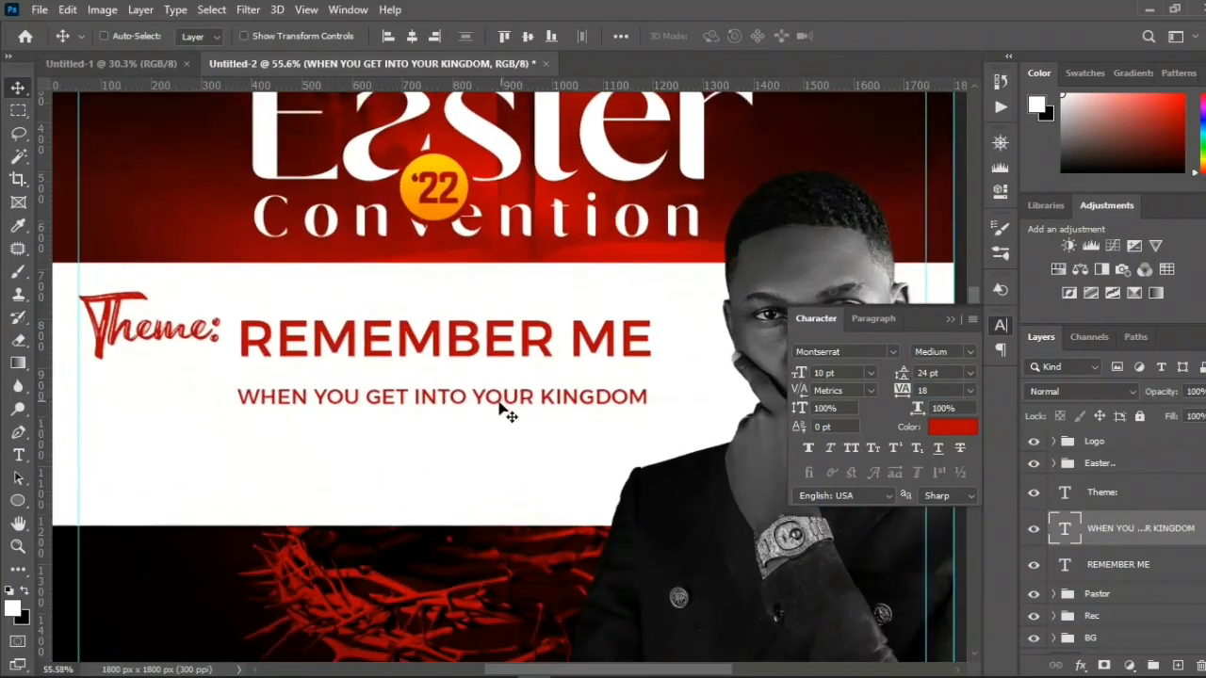
mouse_move(518, 400)
left_mouse_down()
mouse_move(519, 381)
mouse_move(523, 393)
left_mouse_up()
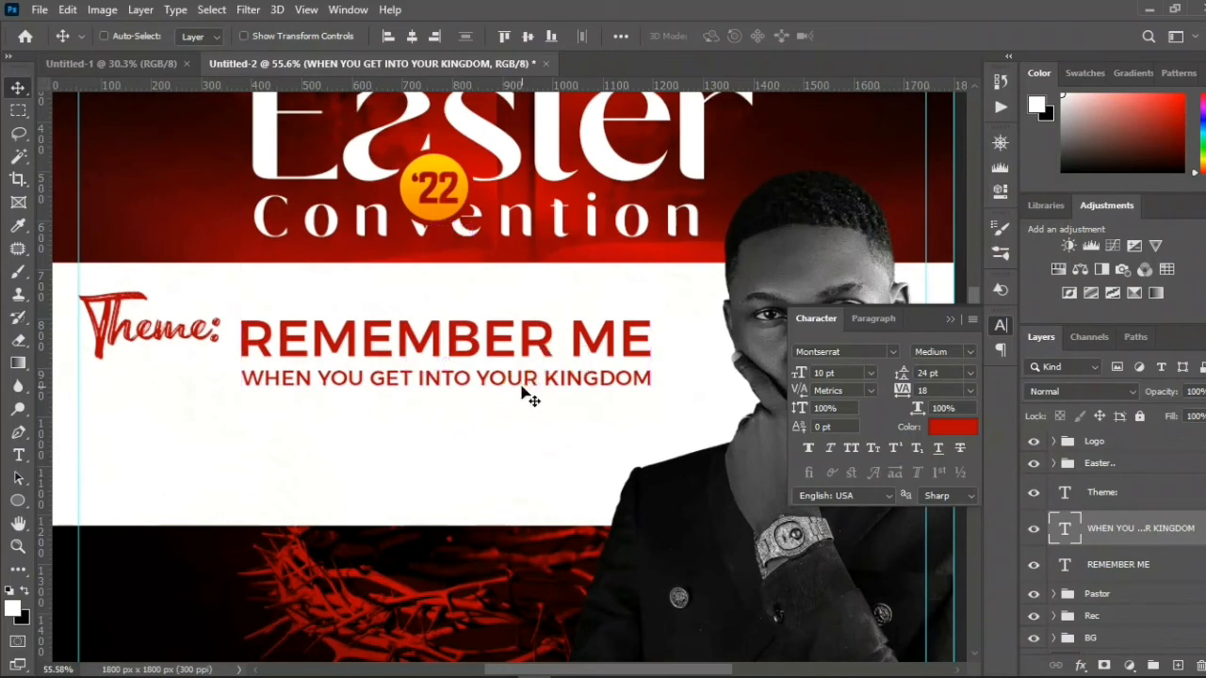
- Nudge the WHEN YOU GET INTO YOUR KINGDOM line up until it sits tight beneath REMEMBER ME
key("Up")
key("Up")
key("Up")
key("Up")
key("Up")
key("Up")
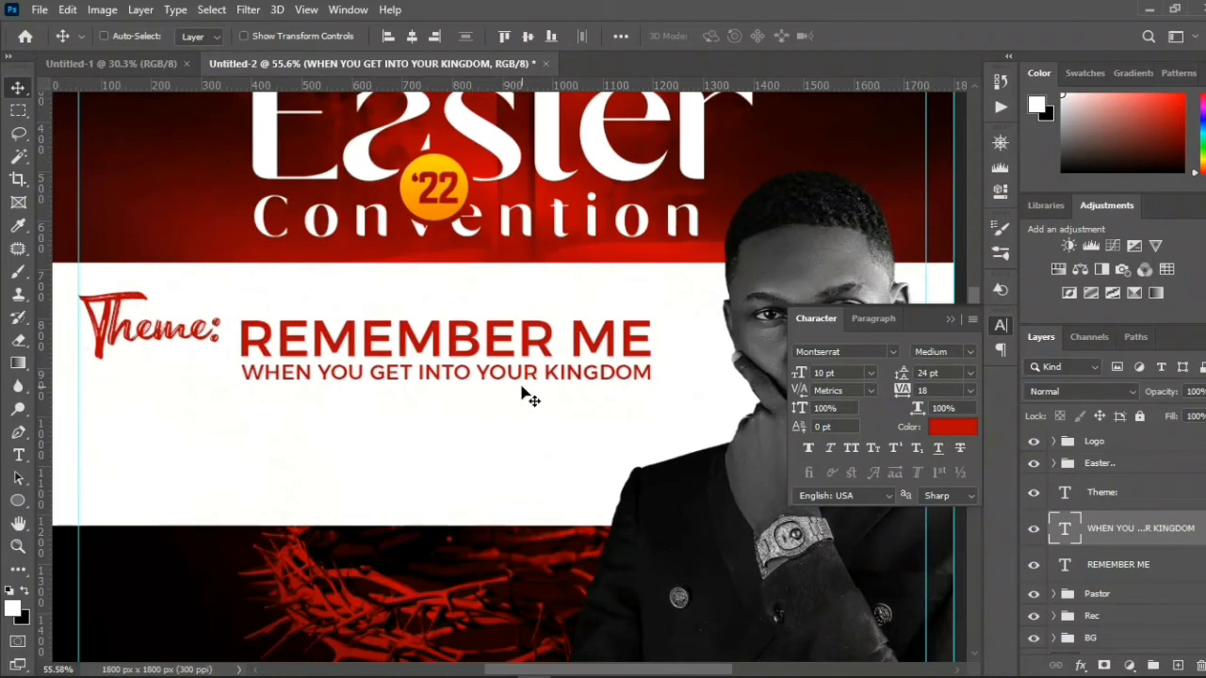
key("Up")
key("Up")
key("Up")
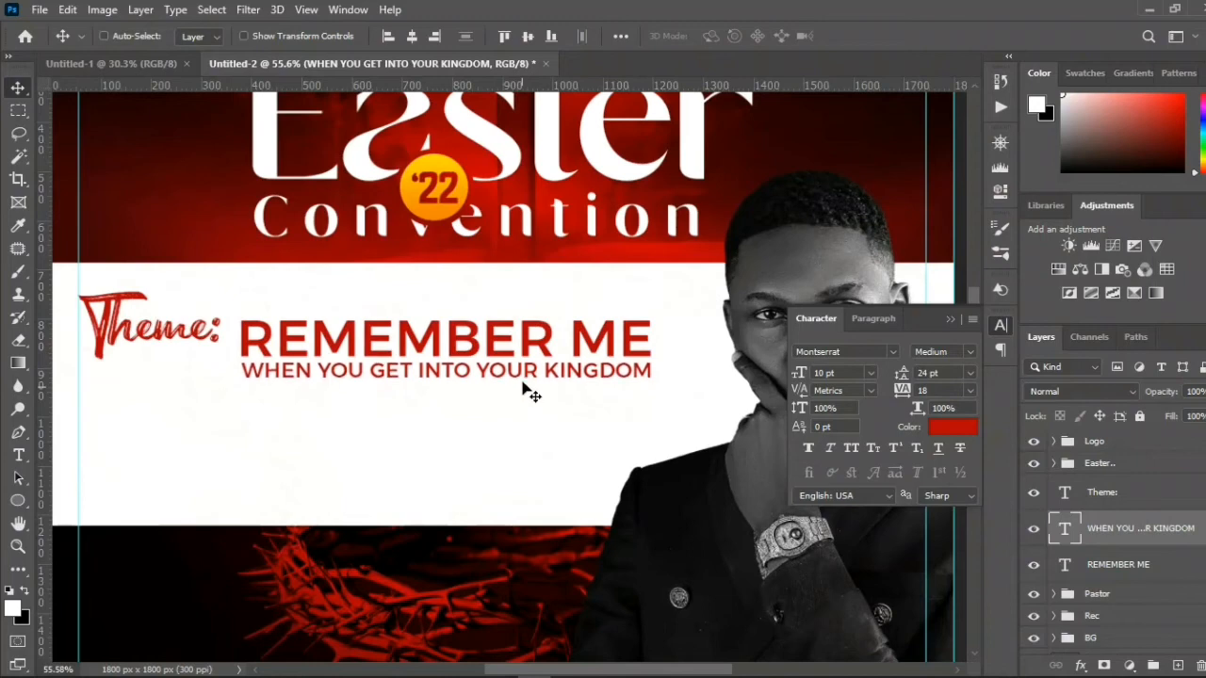
left_click(950, 319)
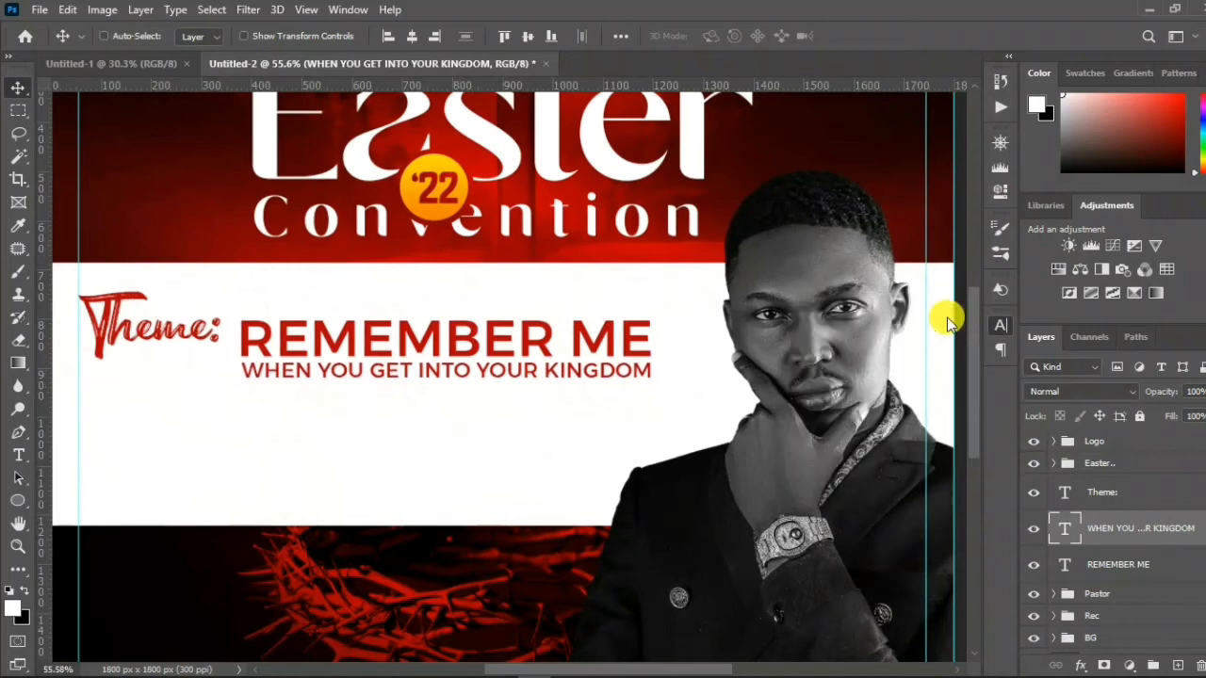
left_click(1108, 499, "ctrl")
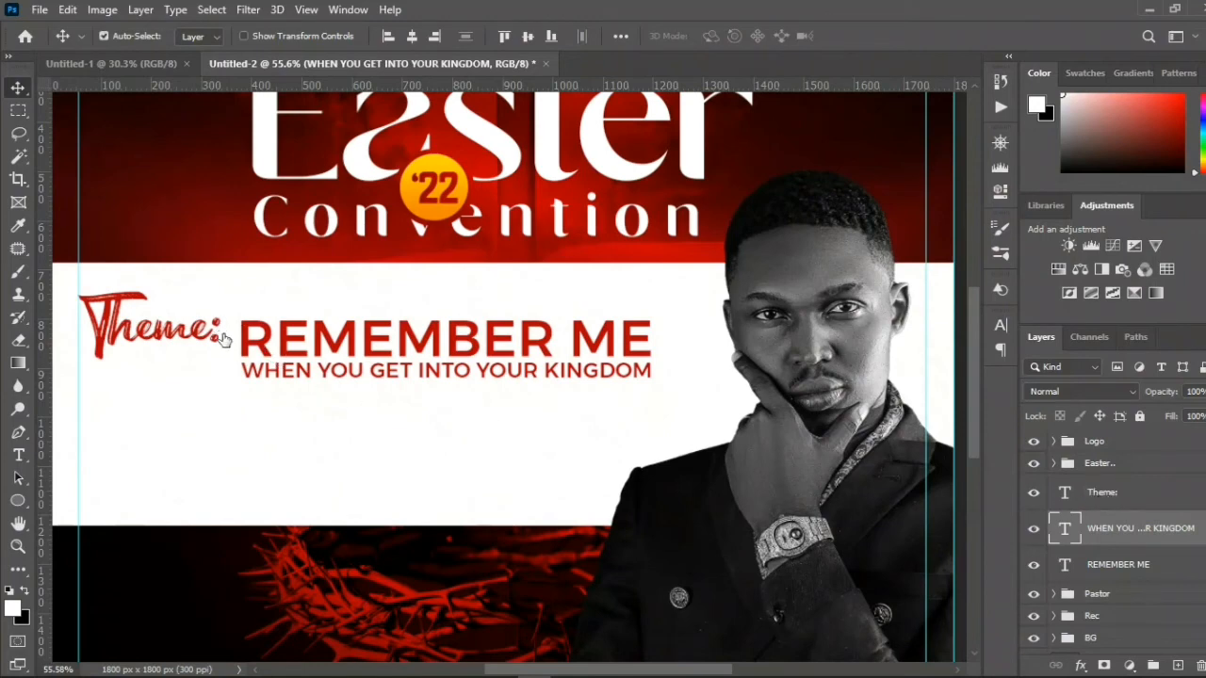
left_click(240, 306, "ctrl+shift")
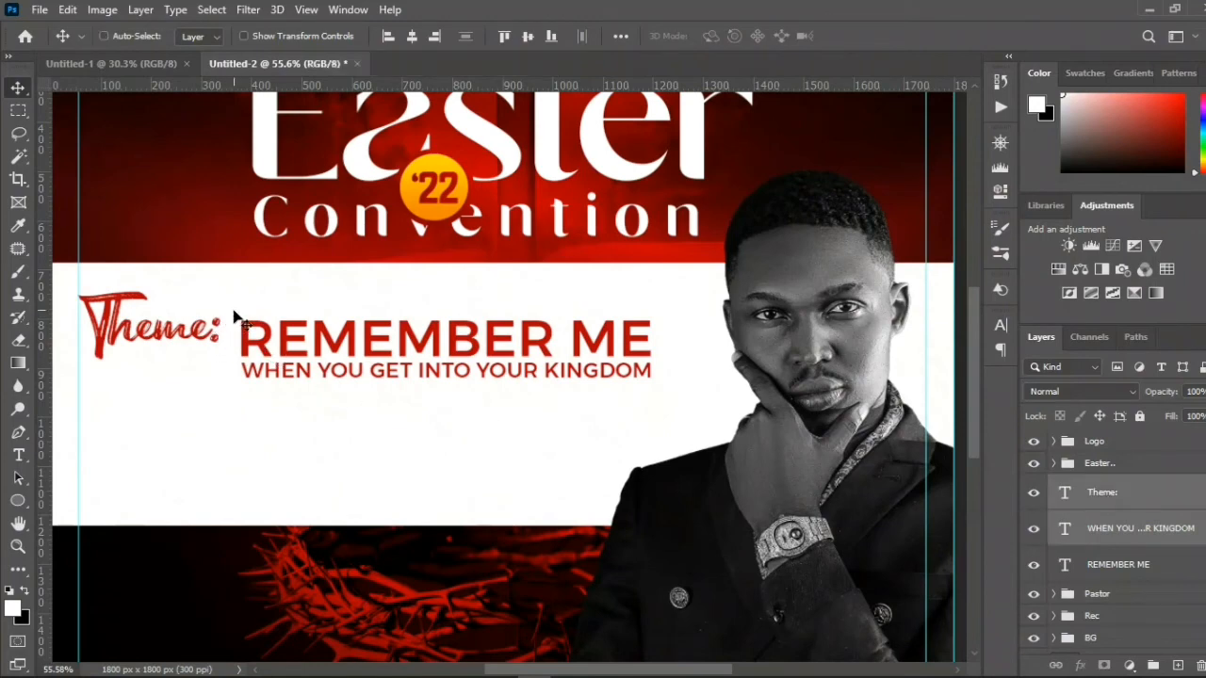
left_click_drag(400, 356, 396, 359)
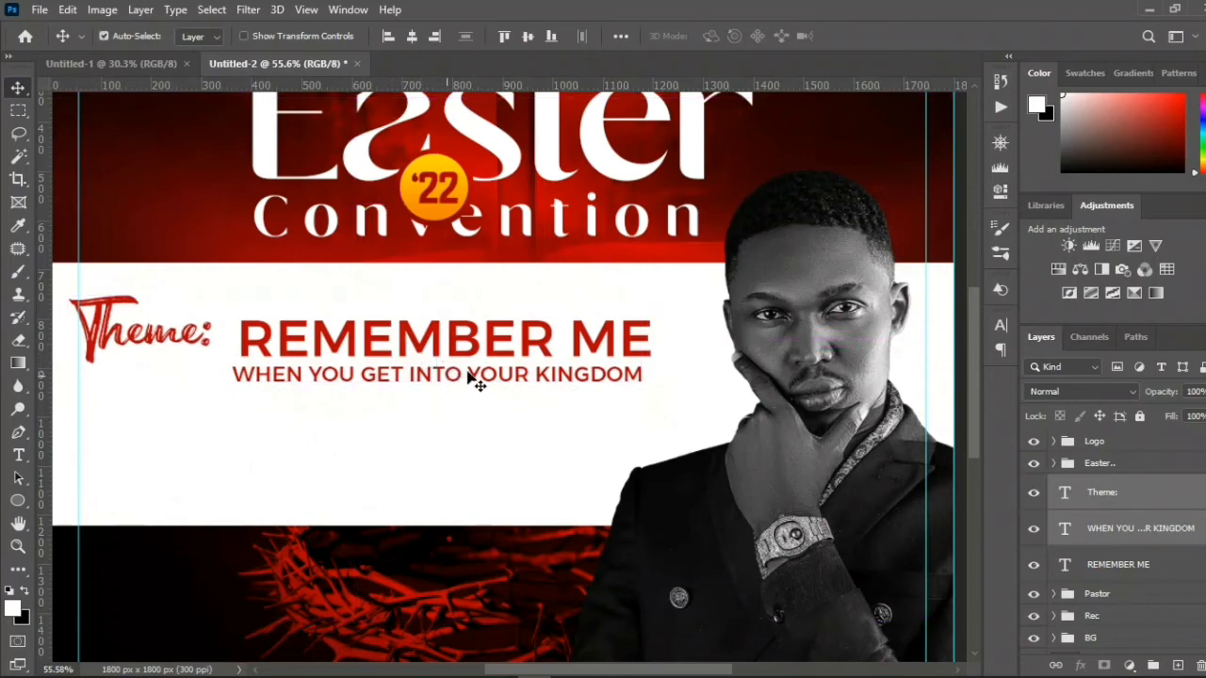
key("ctrl+z")
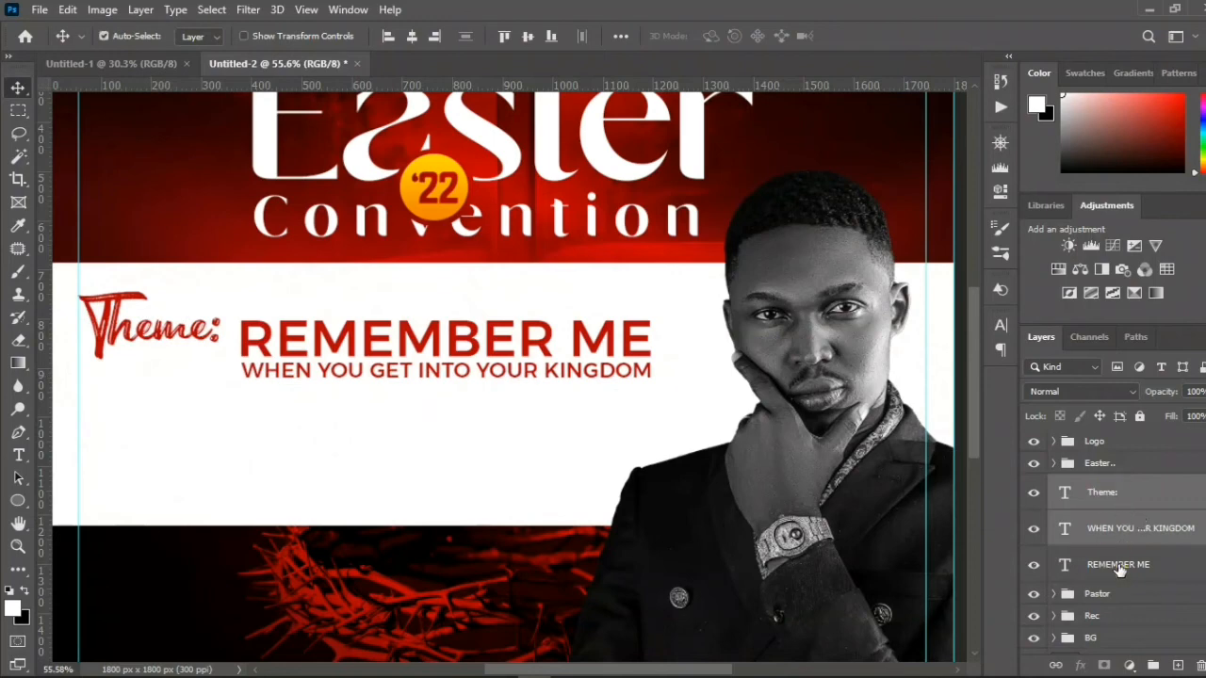
key("ctrl+z")
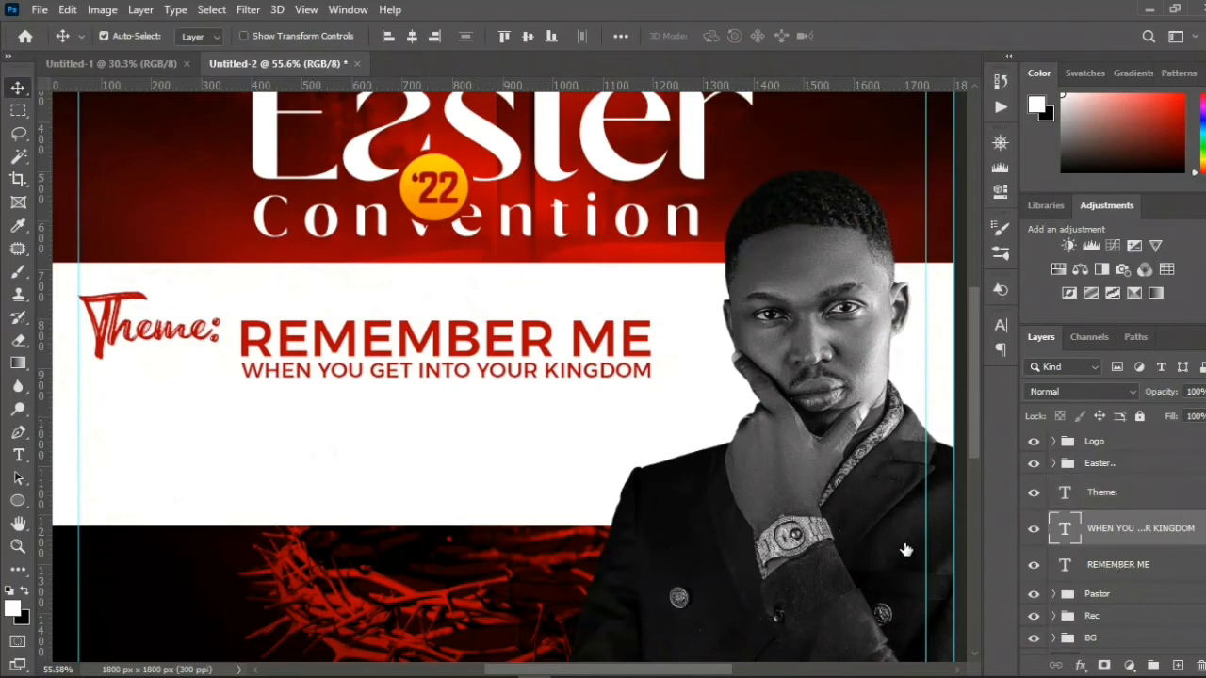
- Move the REMEMBER ME and WHEN YOU GET INTO YOUR KINGDOM lines together up and left, close beside Theme:
left_click(1100, 563, "shift")
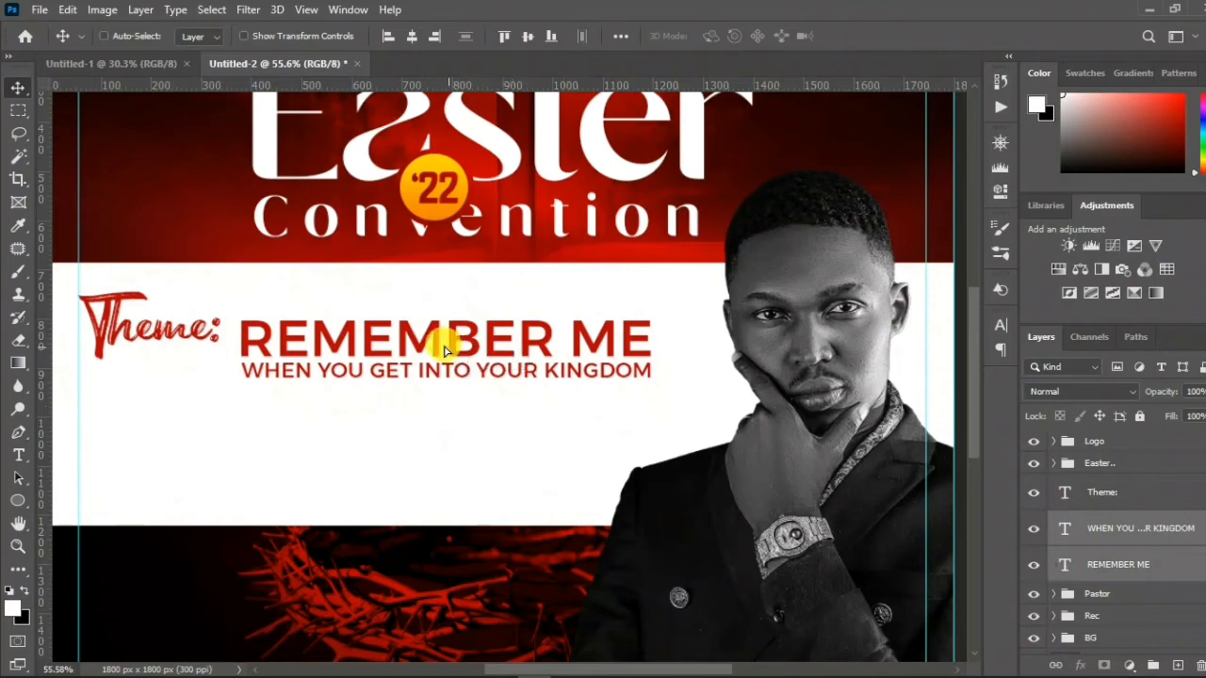
mouse_move(444, 339)
left_mouse_down()
mouse_move(429, 342)
mouse_move(439, 345)
left_mouse_up()
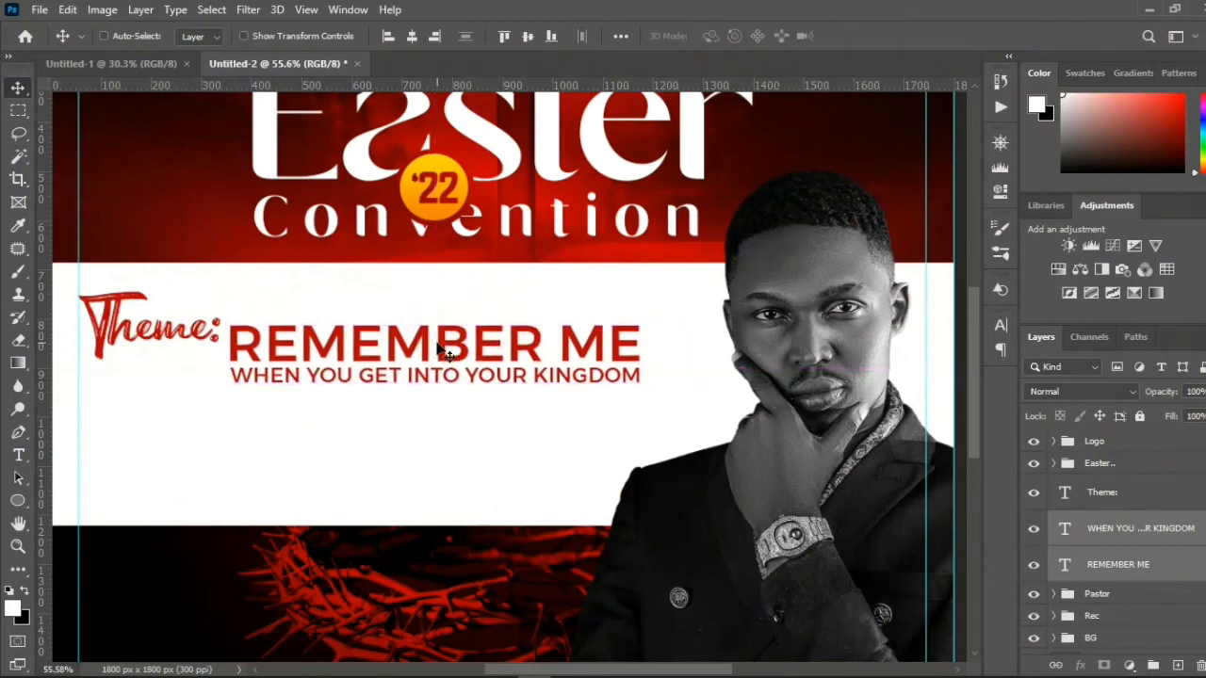
key("shift+Up")
key("shift+Up")
key("shift+Up")
key("shift+Left")
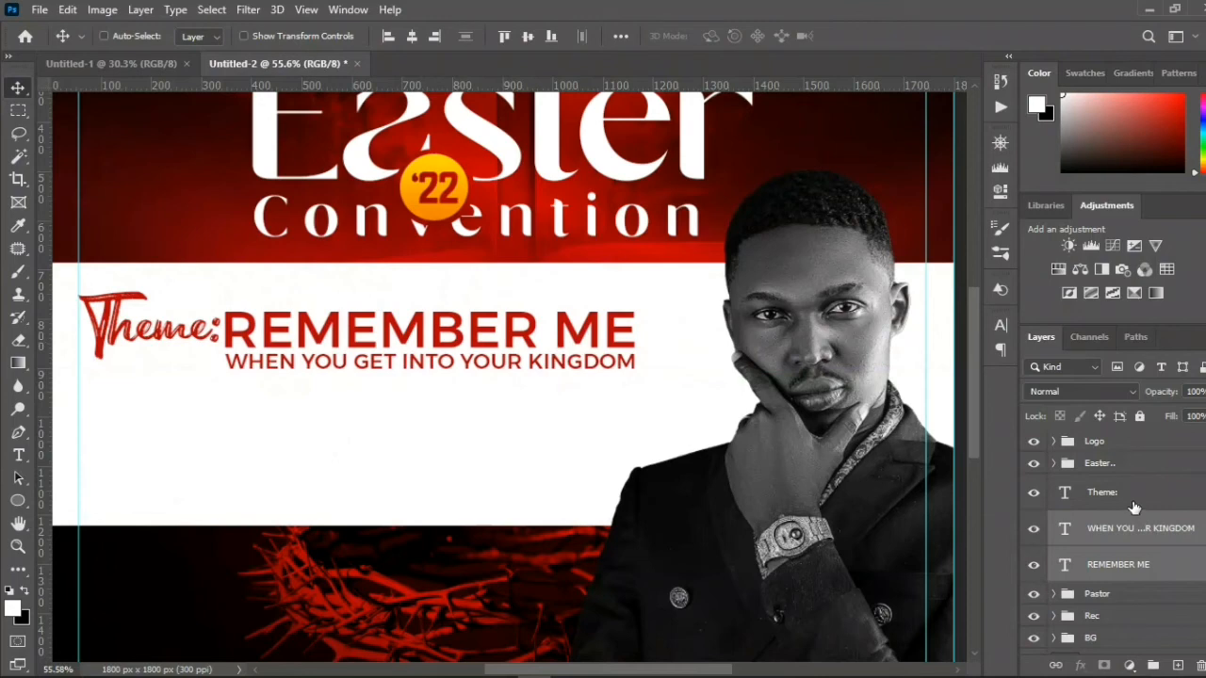
- Group the Theme:, REMEMBER ME and WHEN YOU GET INTO YOUR KINGDOM text layers
key("ctrl")
left_click(1137, 503, "ctrl")
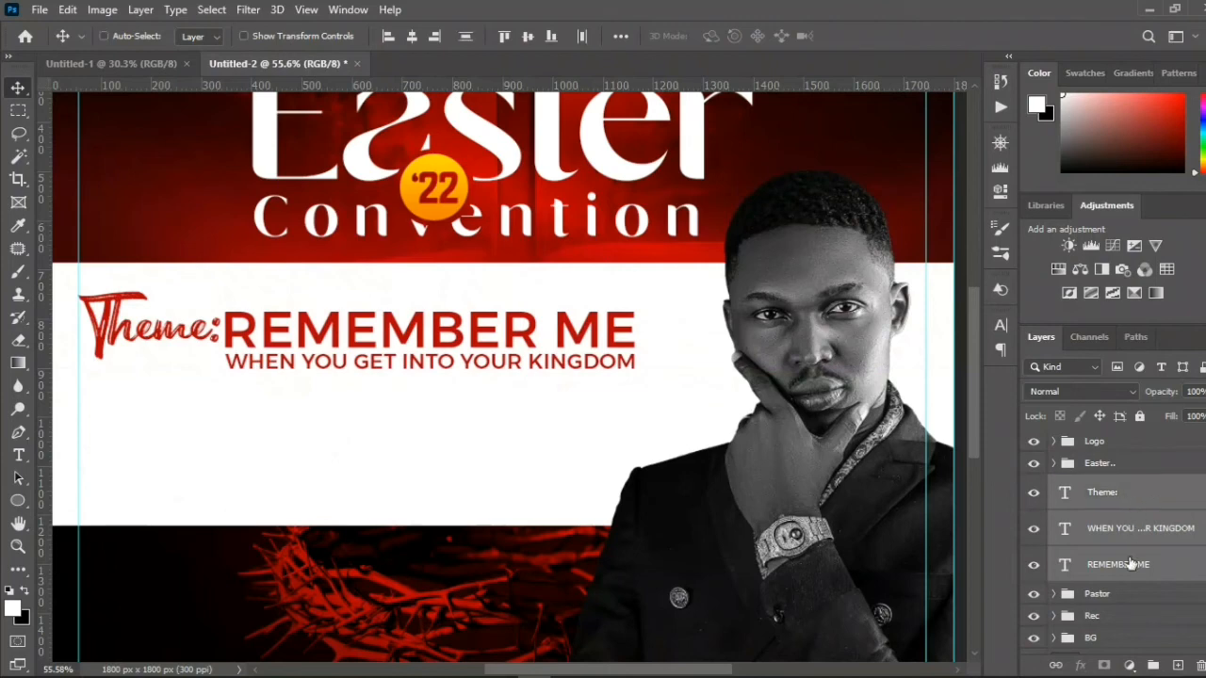
left_click(1151, 666)
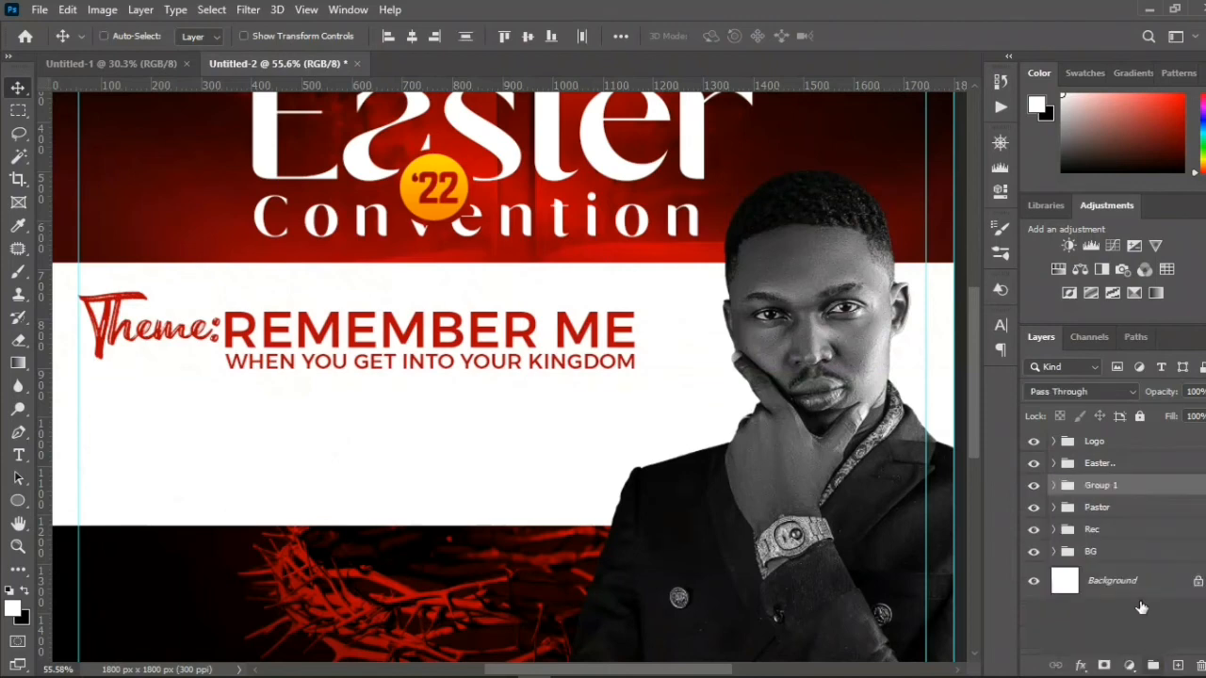
left_click(1102, 508)
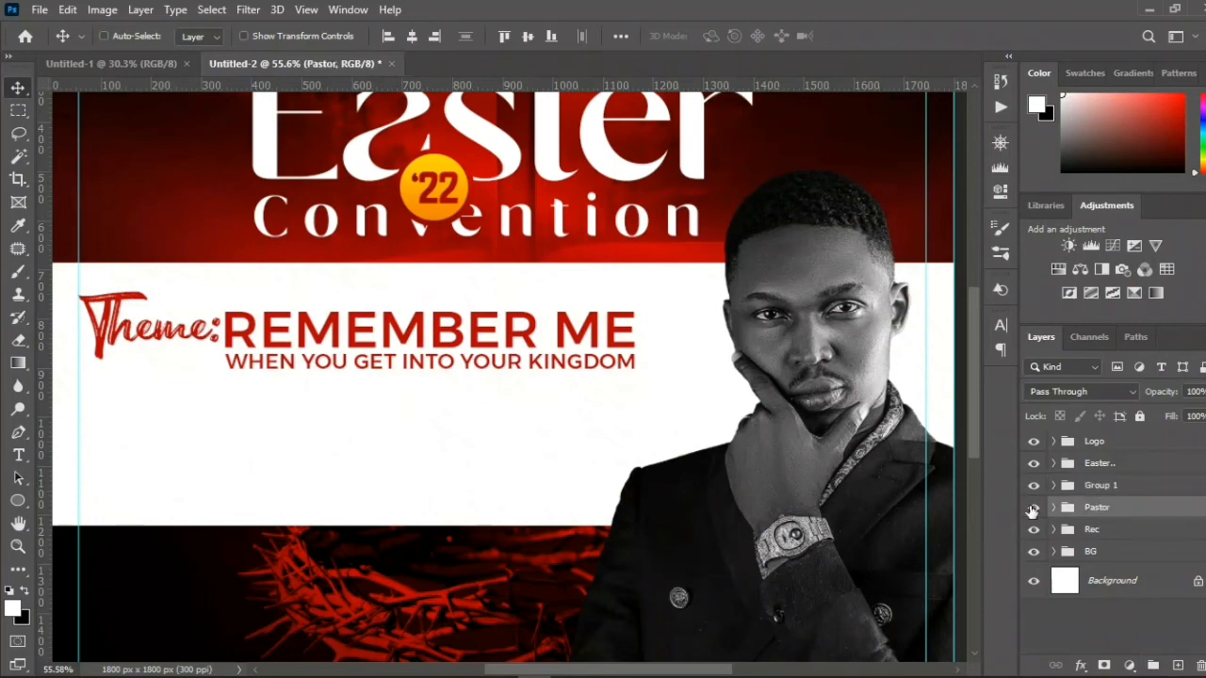
key("t")
left_click(395, 403)
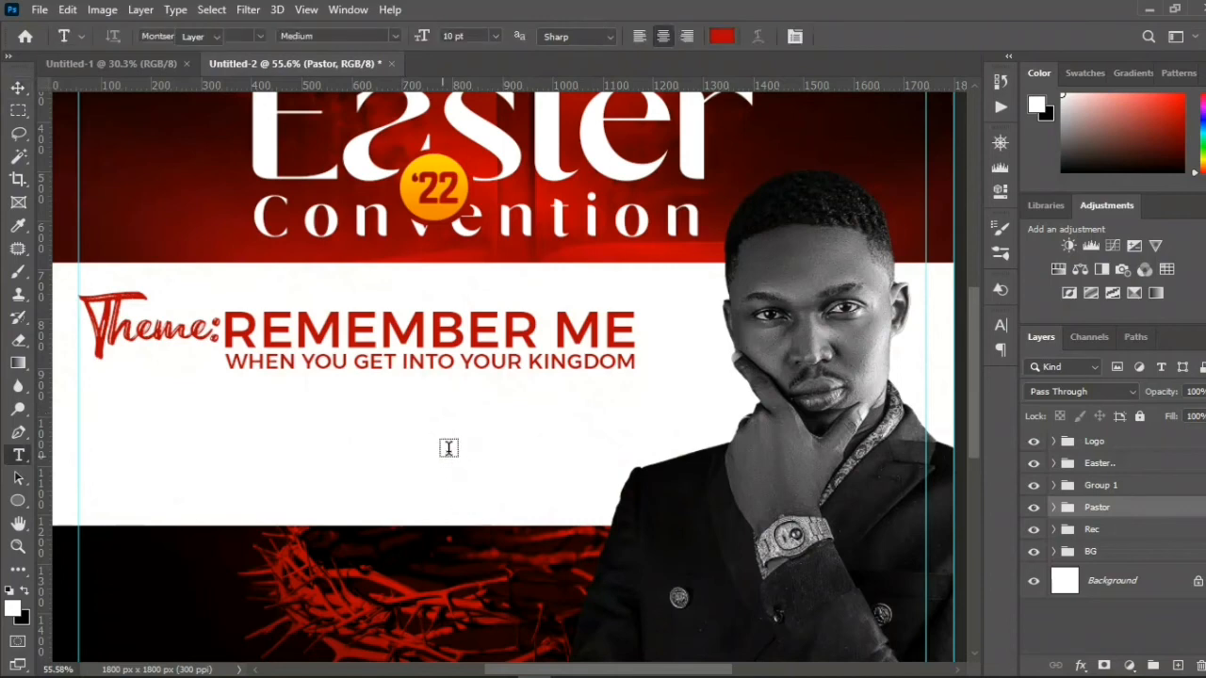
key("v")
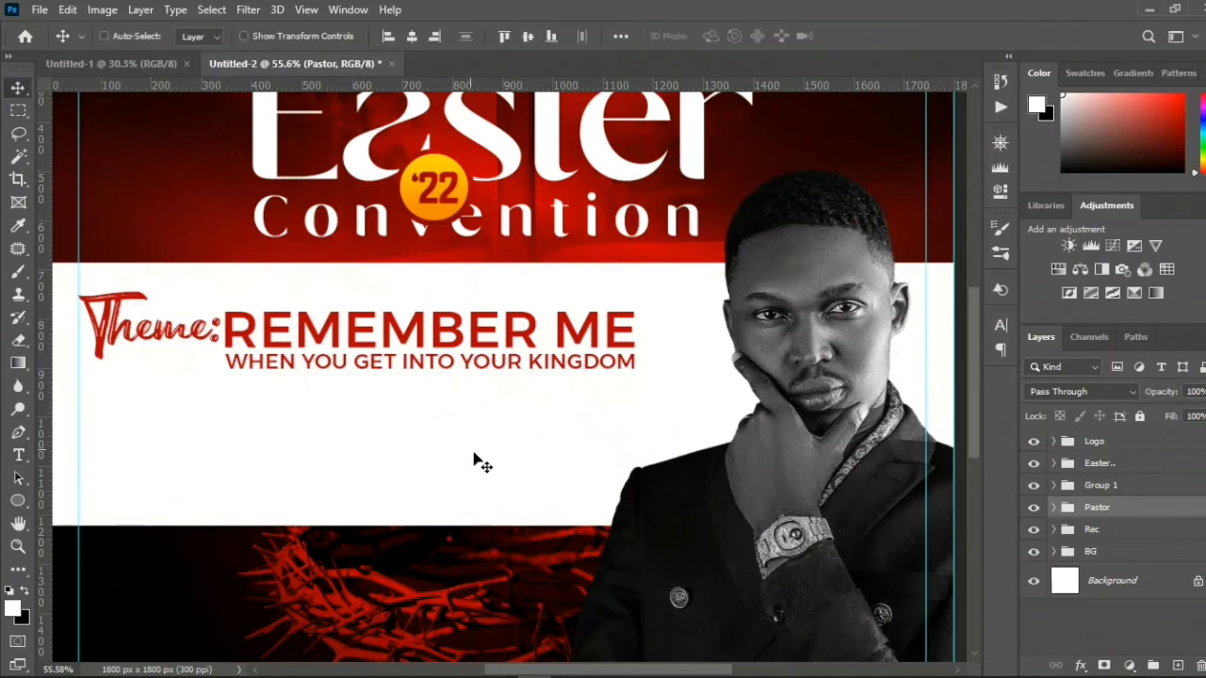
- Copy the wording (LUKE 23:42) from the Notepad guide and return to the flyer in Photoshop
left_click(570, 663)
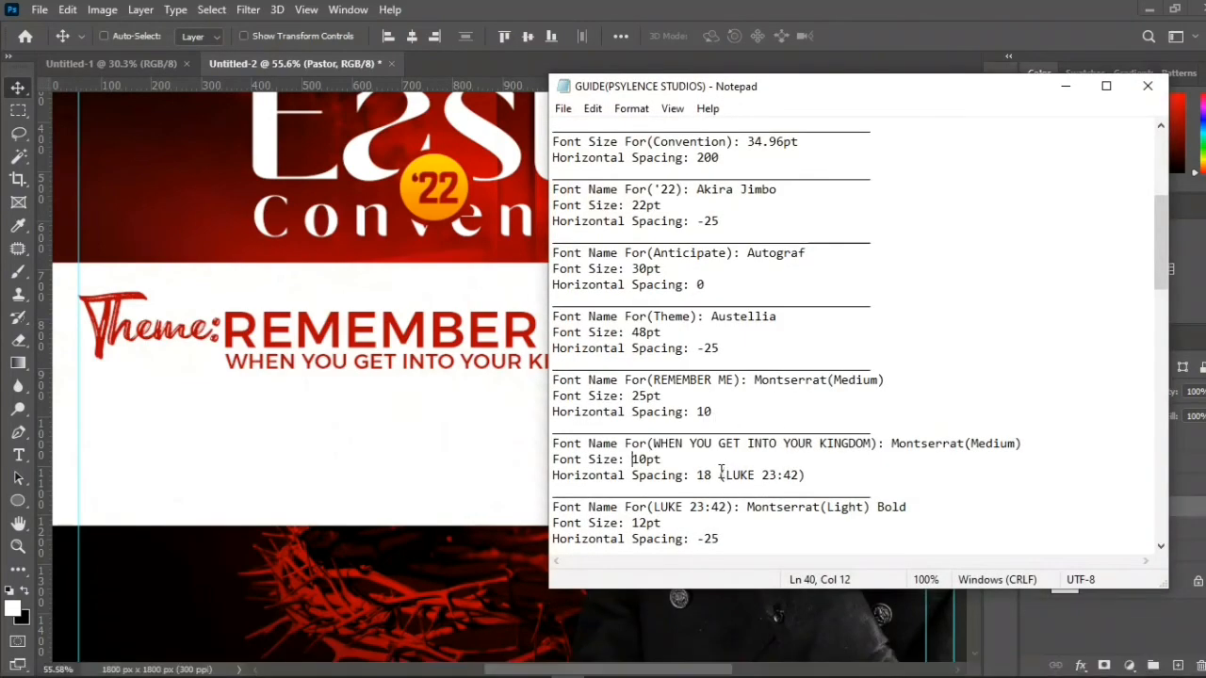
left_click_drag(720, 475, 807, 473)
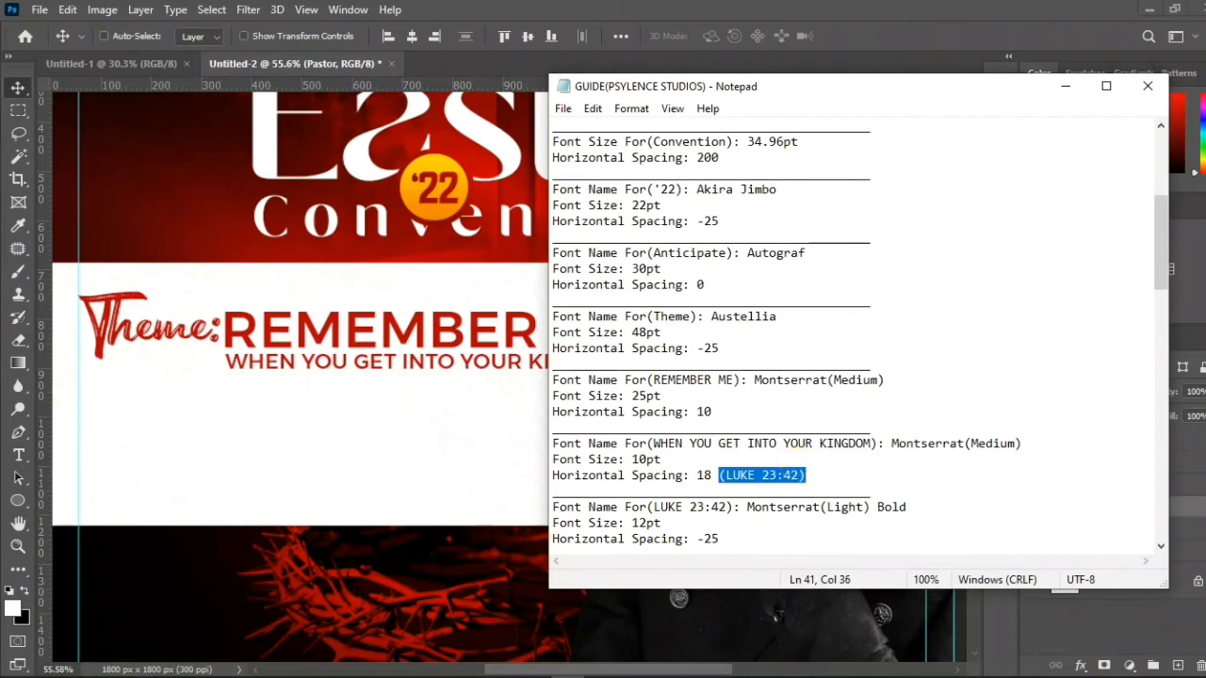
left_click(1065, 86)
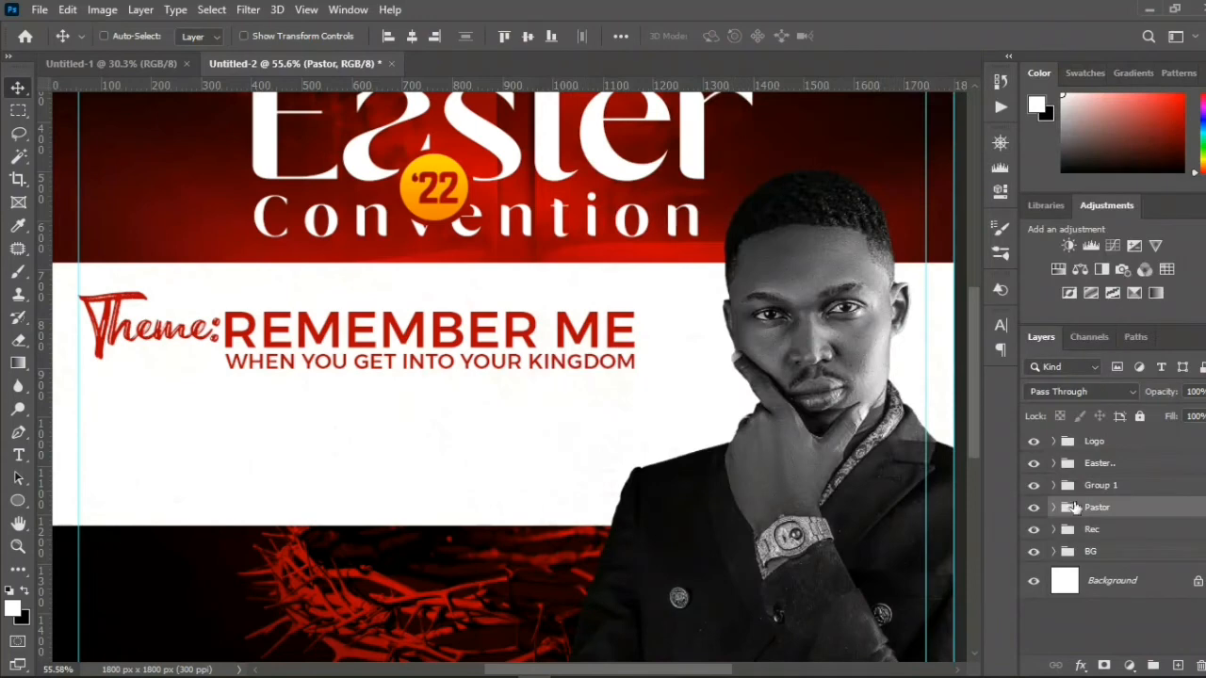
- Duplicate the WHEN YOU GET INTO YOUR KINGDOM text, raise the copy above the Theme: layer and place it directly beneath the original line
left_click(1052, 485)
left_click(1149, 552)
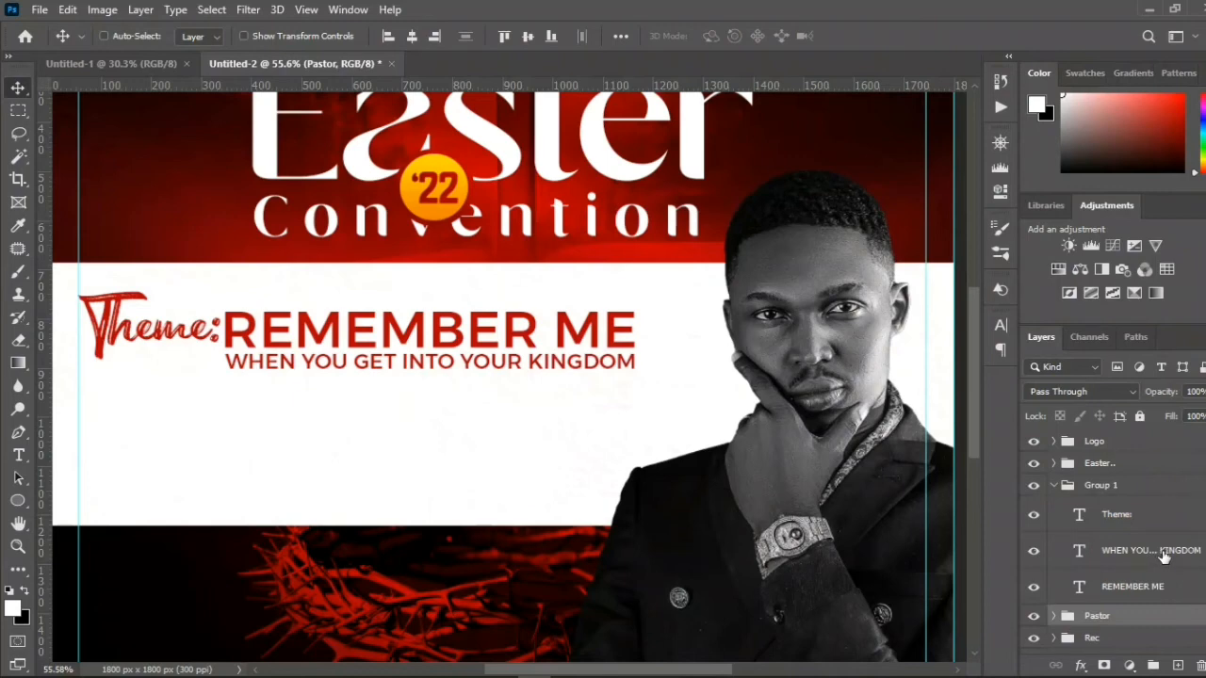
left_click(1164, 557)
key("ctrl+j")
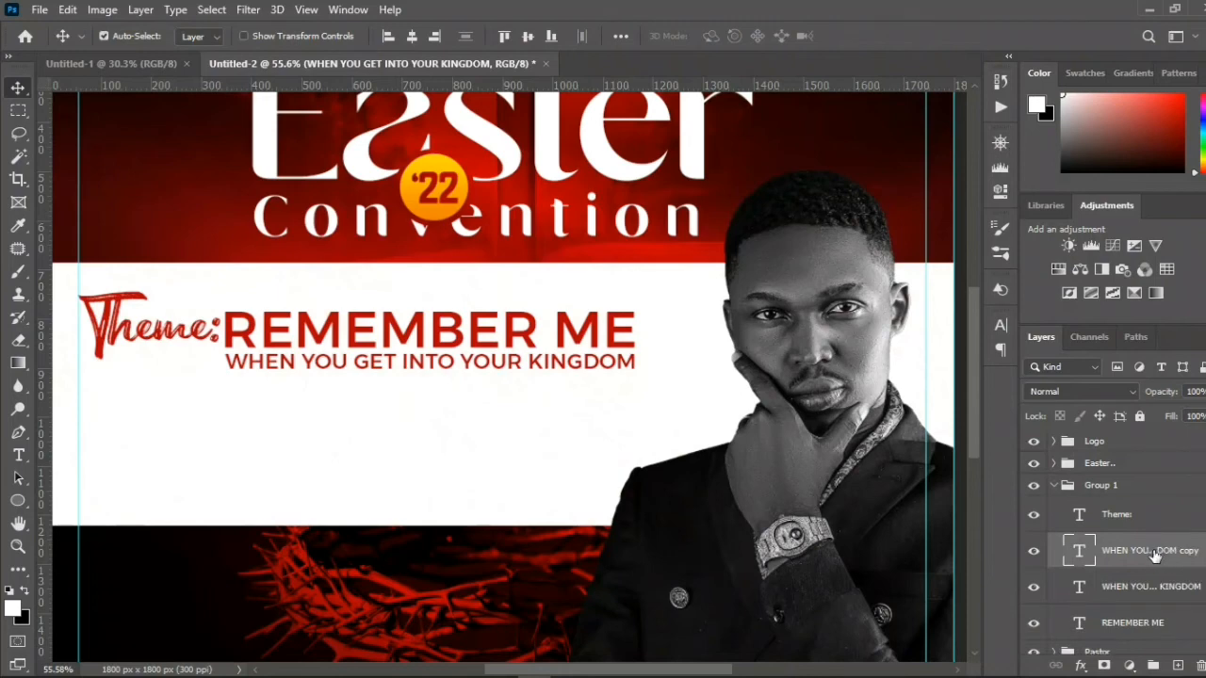
left_click_drag(1155, 555, 1151, 503)
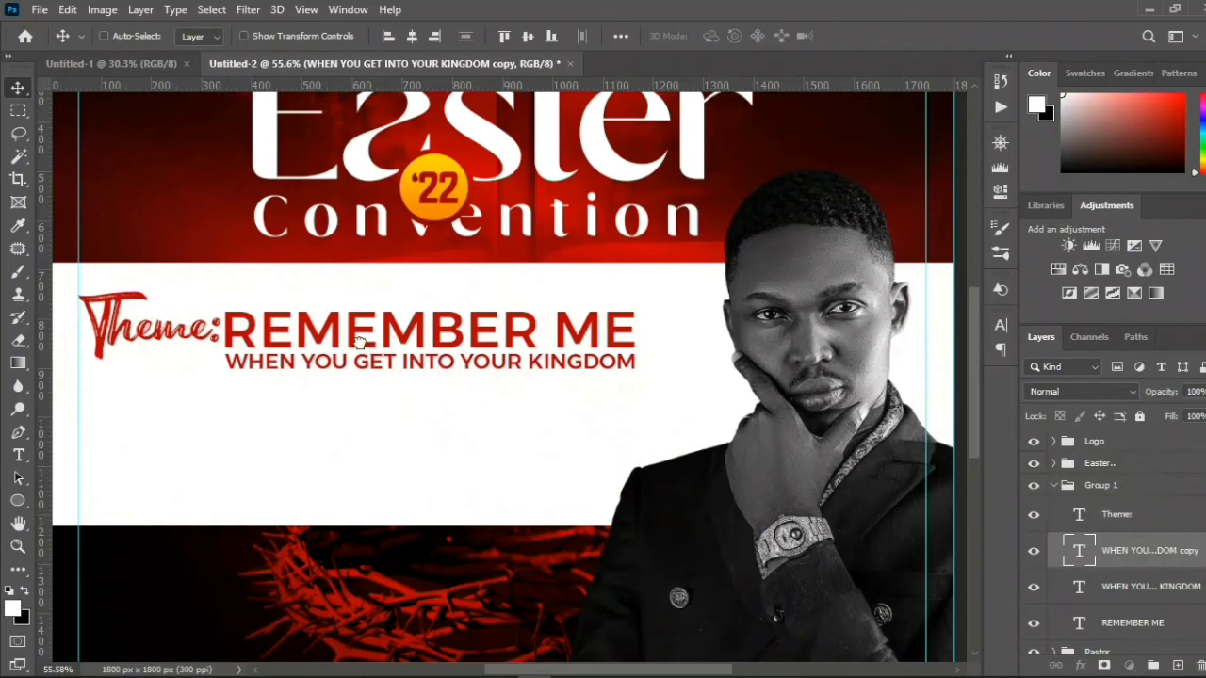
key("ctrl+bracketright")
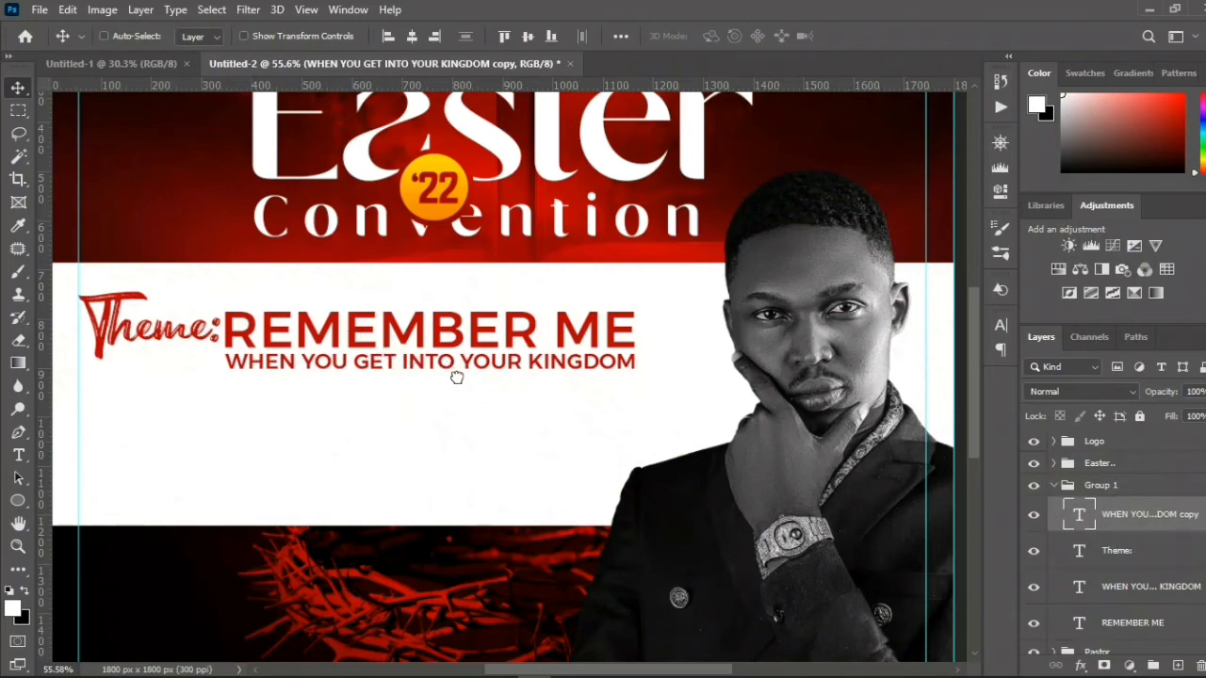
left_click_drag(517, 371, 504, 389)
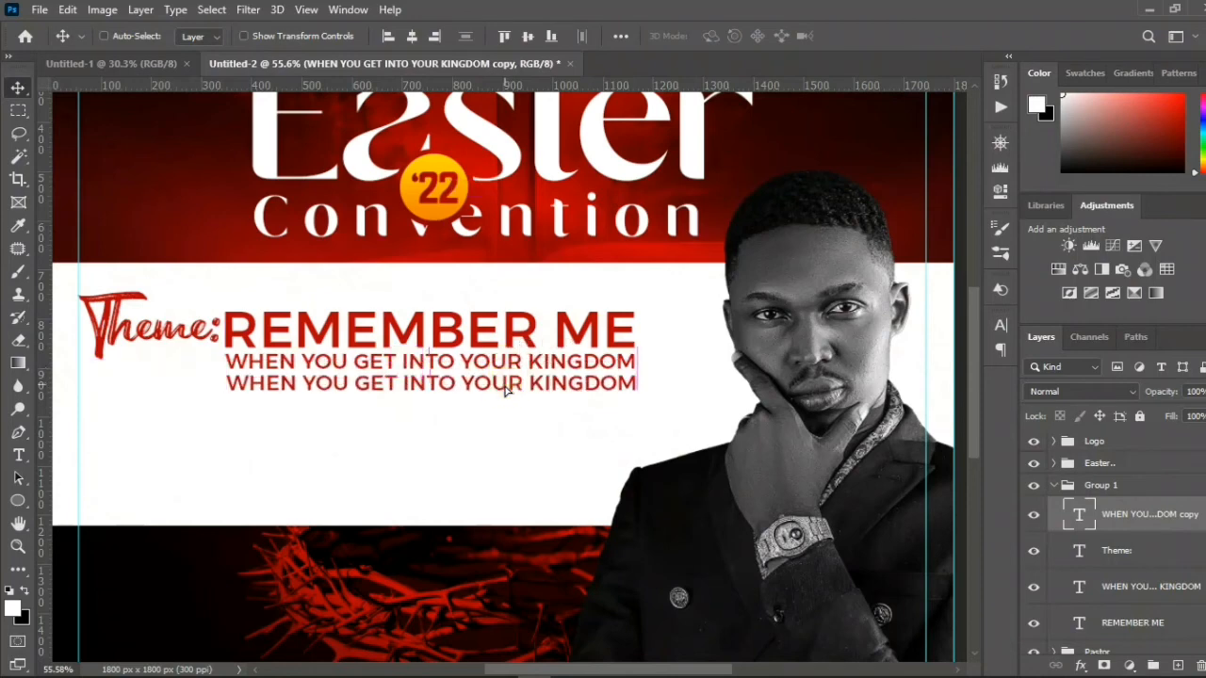
- Replace the duplicated line's wording with (LUKE 23:42)
left_click(1075, 513)
left_click(515, 387)
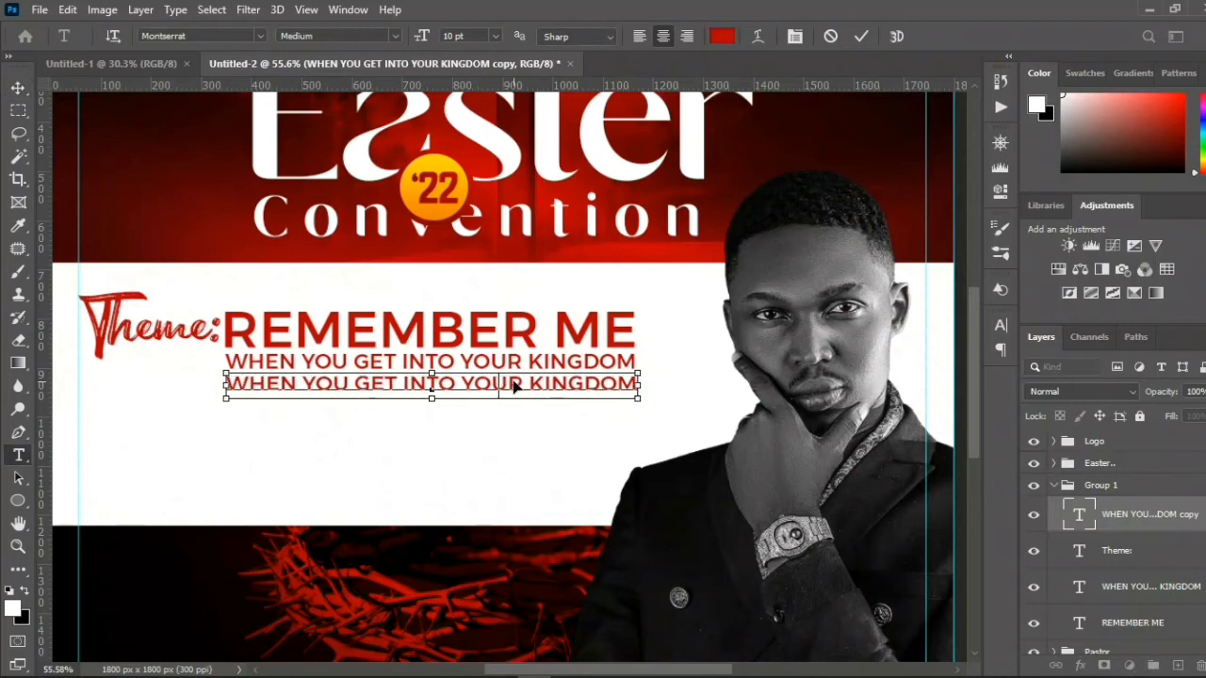
key("ctrl+a")
type("(LUKE 23:42)")
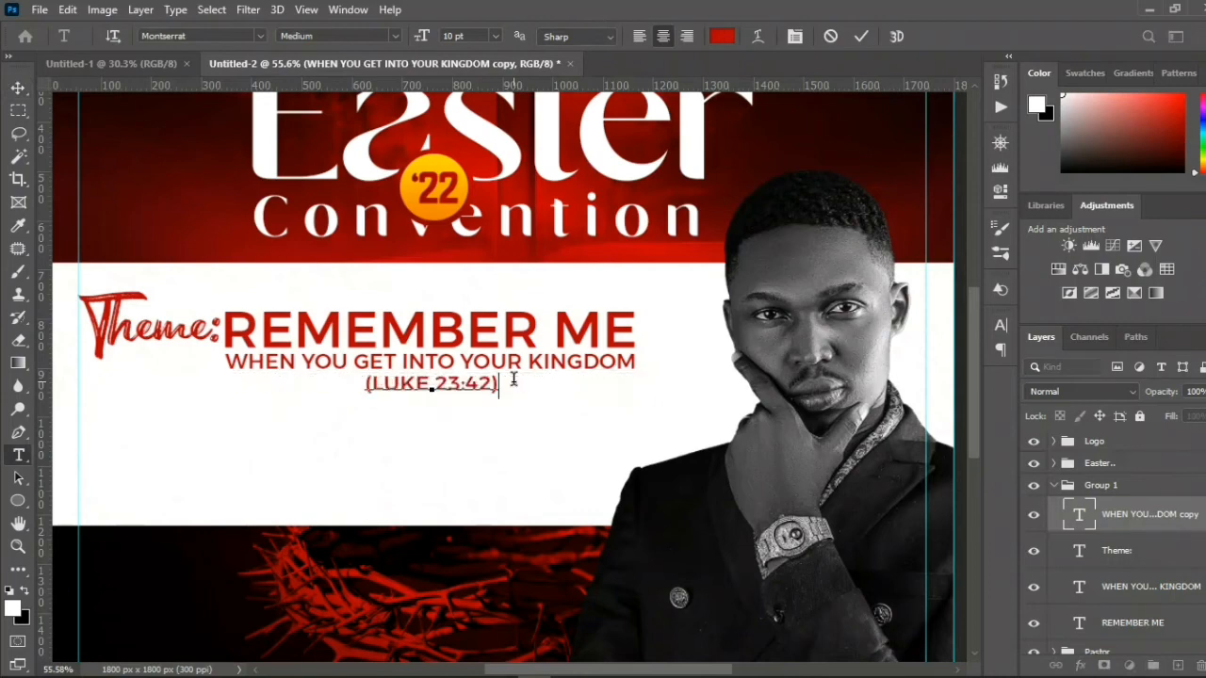
key("ctrl+Return")
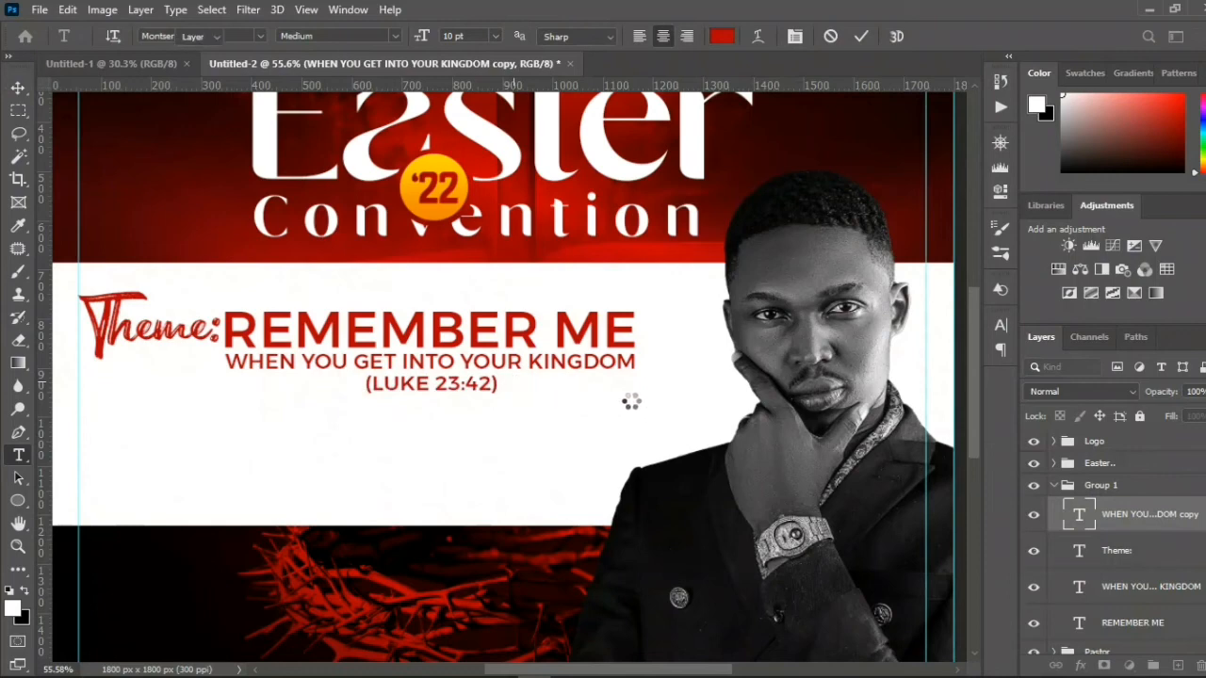
key("v")
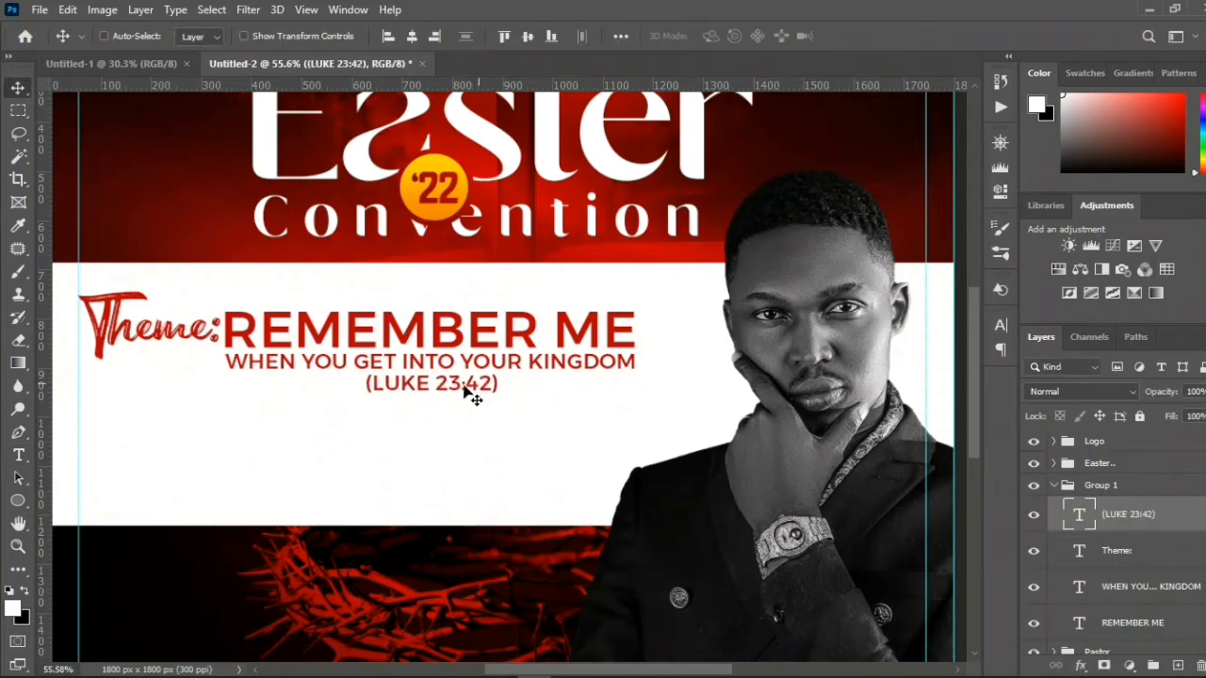
- Set the (LUKE 23:42) text to Montserrat Light and align it with the right edge of the KINGDOM line
left_click(997, 326)
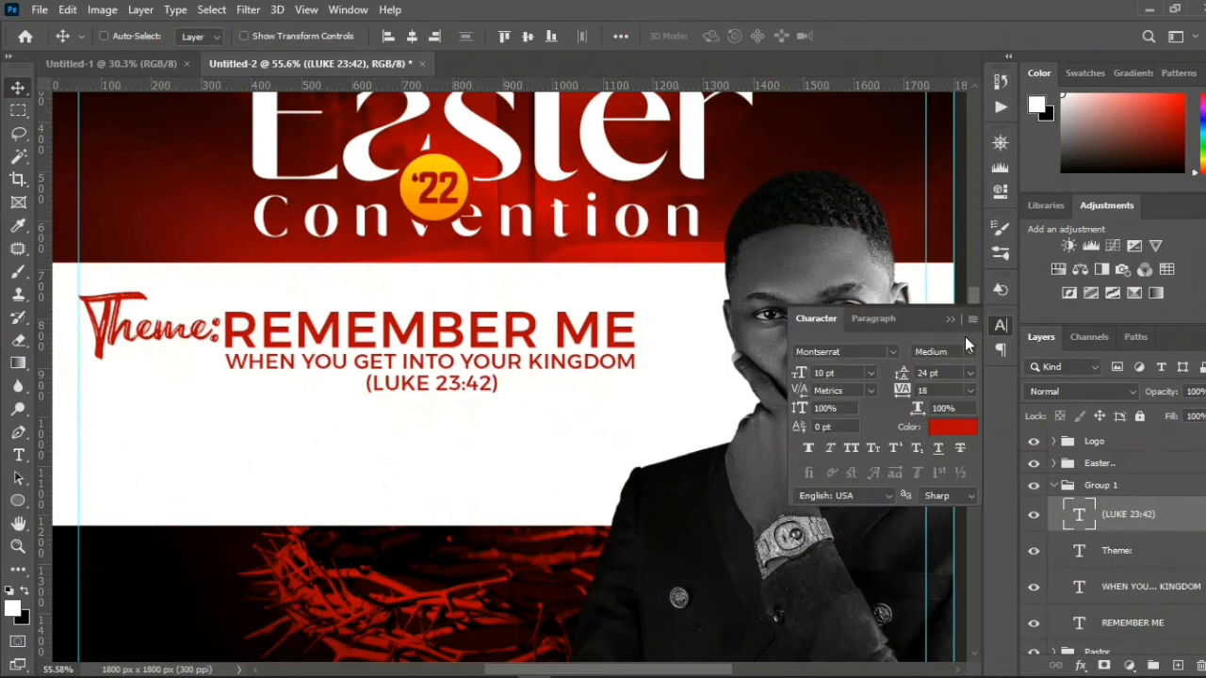
left_click(971, 352)
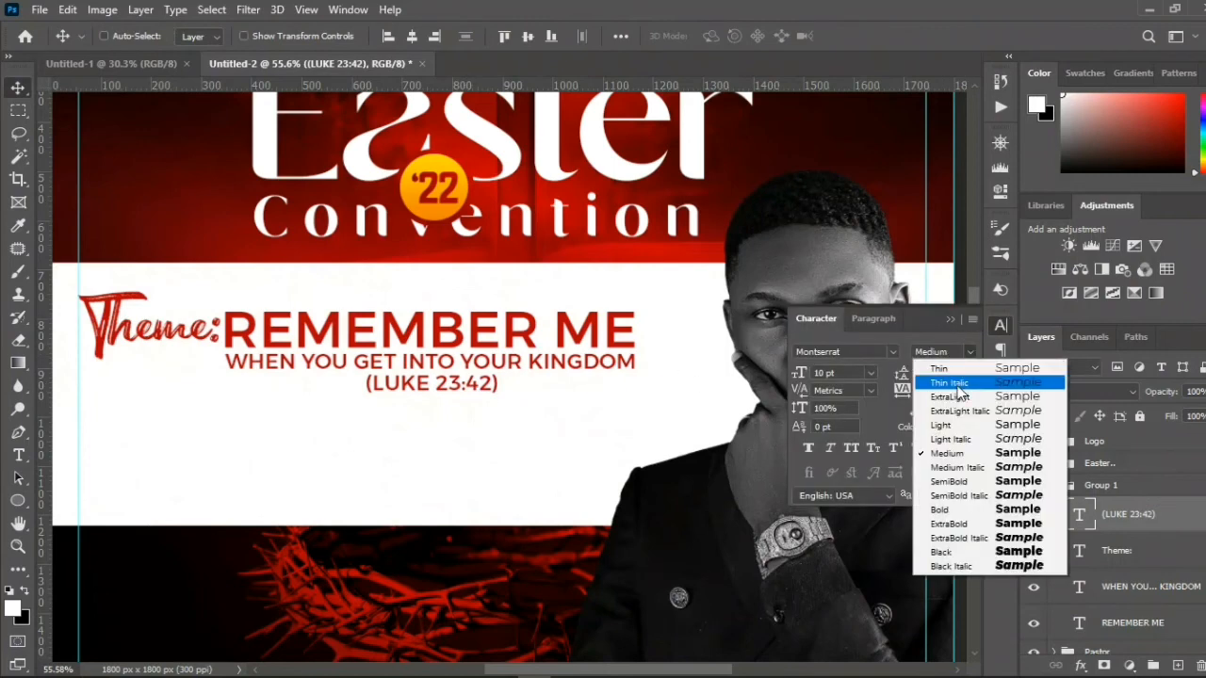
left_click(958, 426)
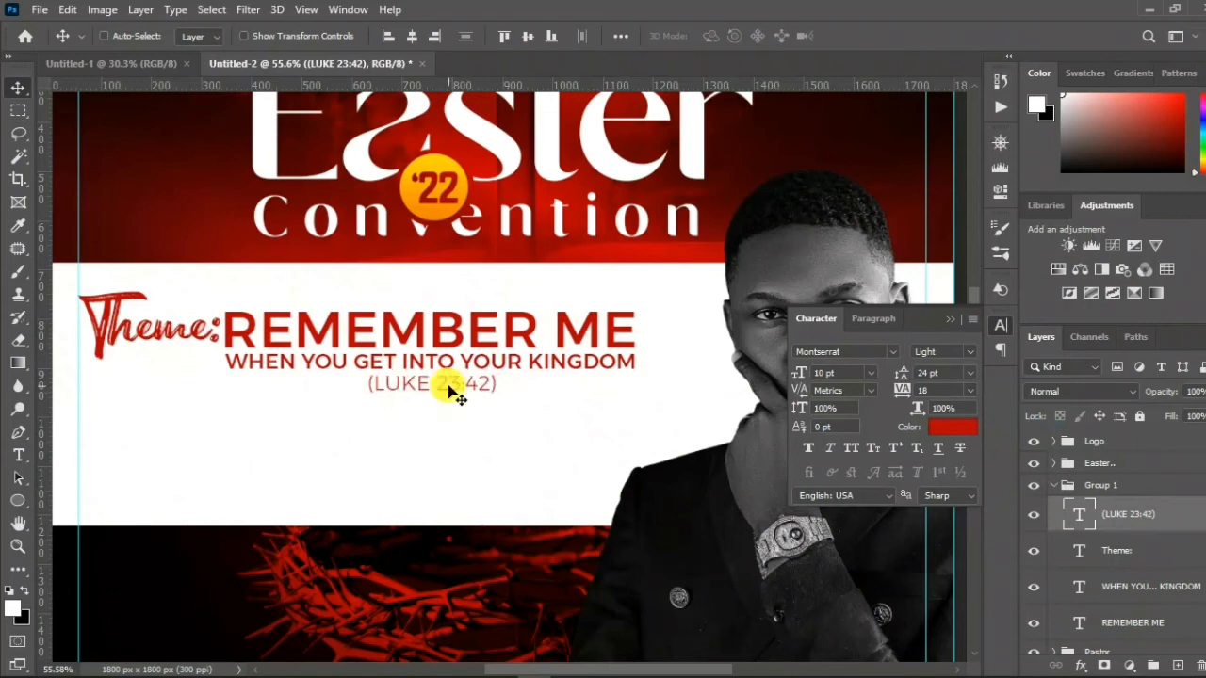
left_click_drag(452, 390, 590, 391)
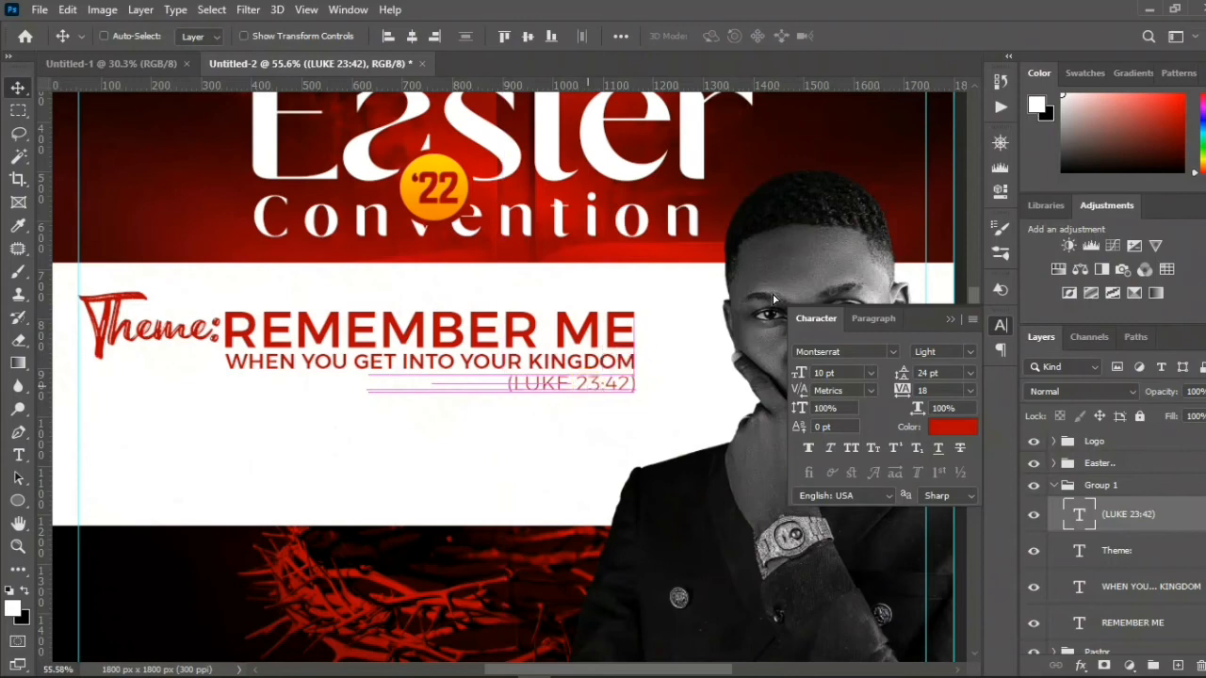
left_click(950, 320)
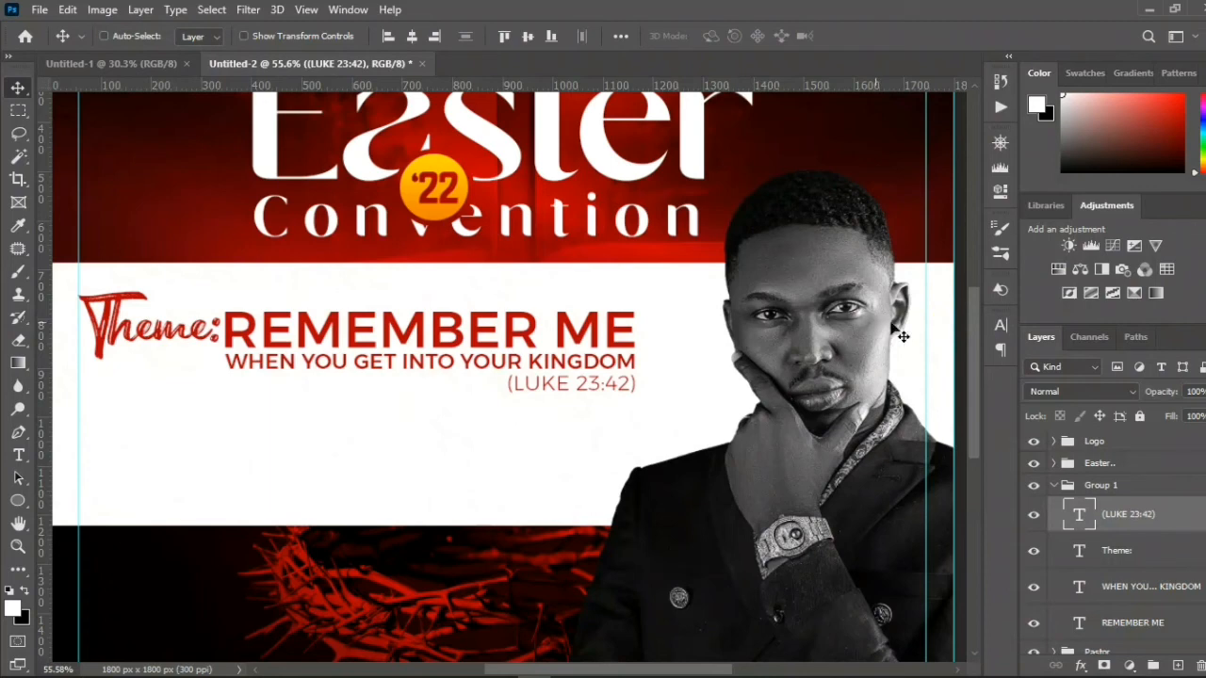
- Collapse the group holding the theme texts and rename it Theme
left_click(1046, 482)
left_click(1097, 487)
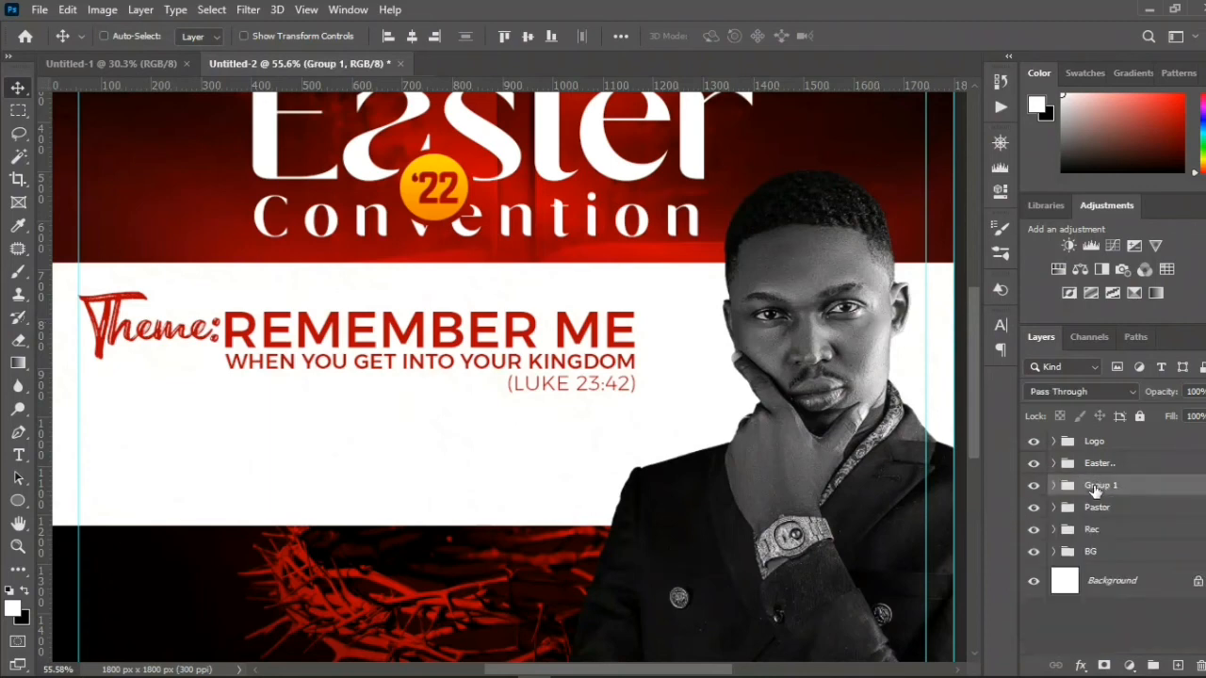
double_click(1098, 485)
type("Theme")
key("Return")
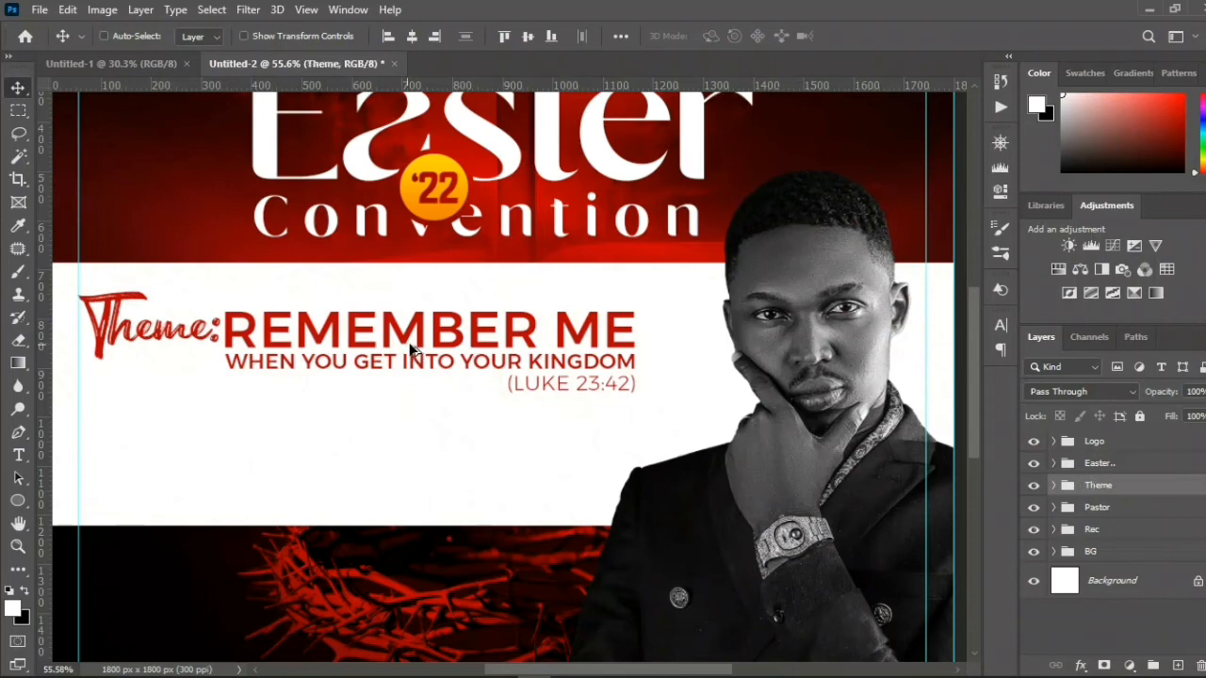
- Move the Theme group slightly up in the white band and add a vertical guide at the right edge of its text
scroll(400, 350, "down", 2)
left_click_drag(382, 351, 384, 337)
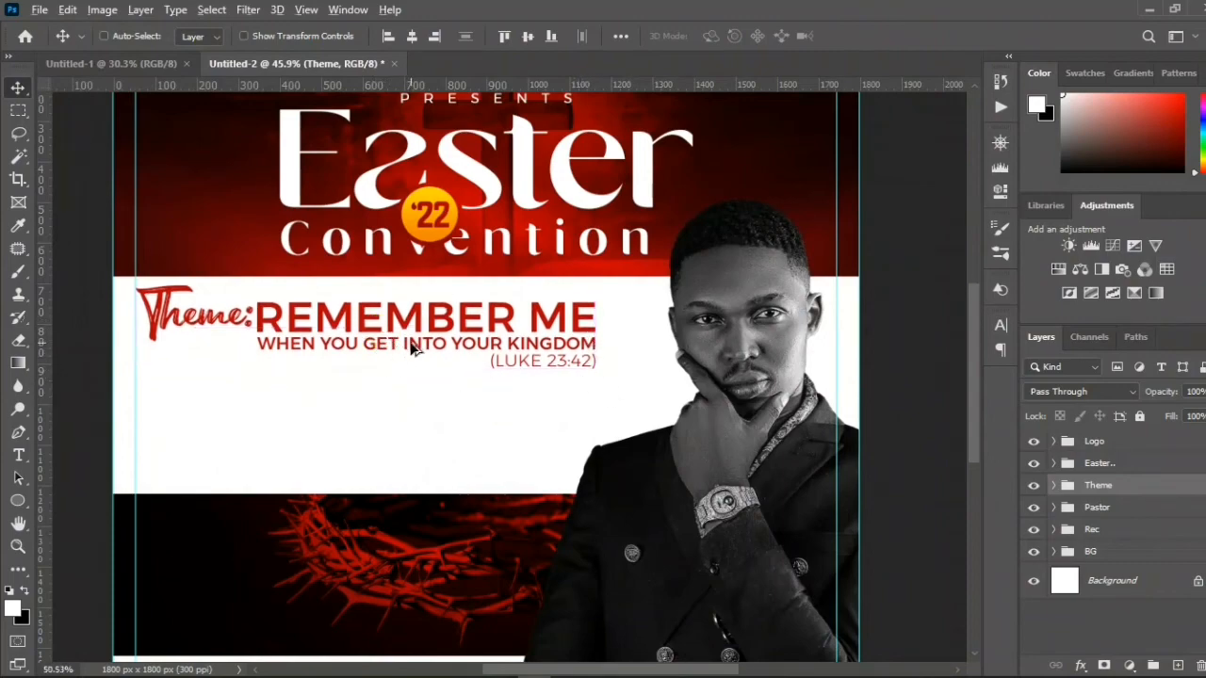
scroll(691, 320, "up", 10)
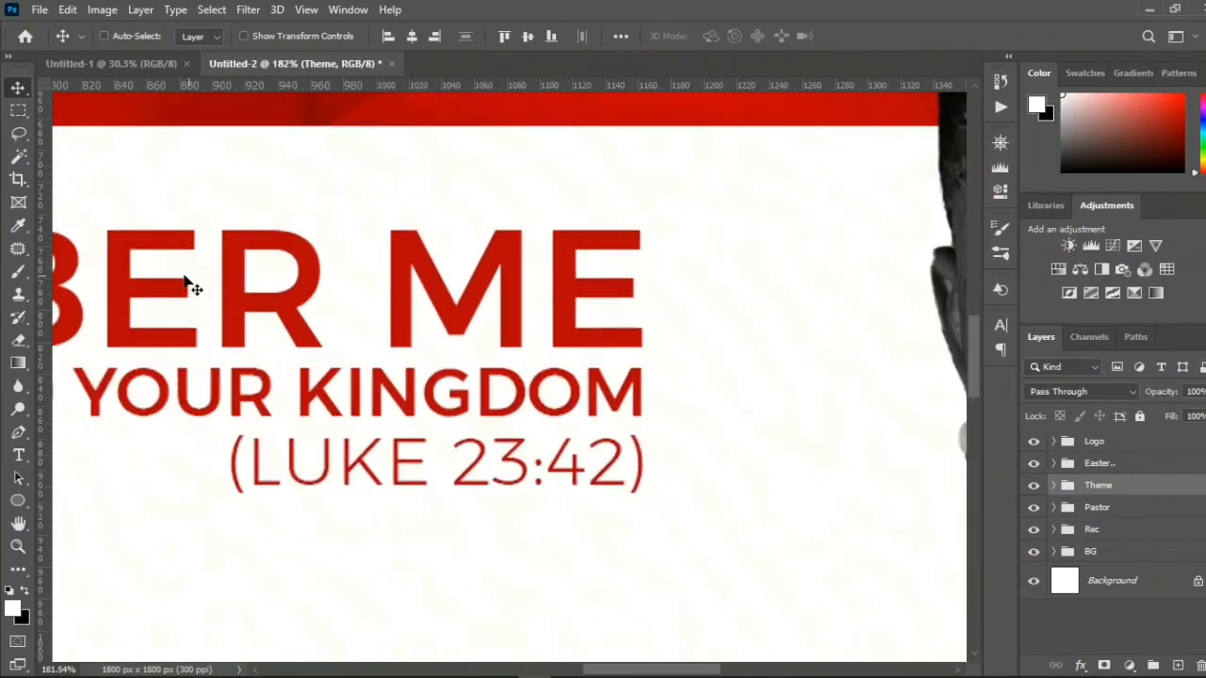
left_click_drag(41, 317, 635, 328)
scroll(490, 376, "down", 10)
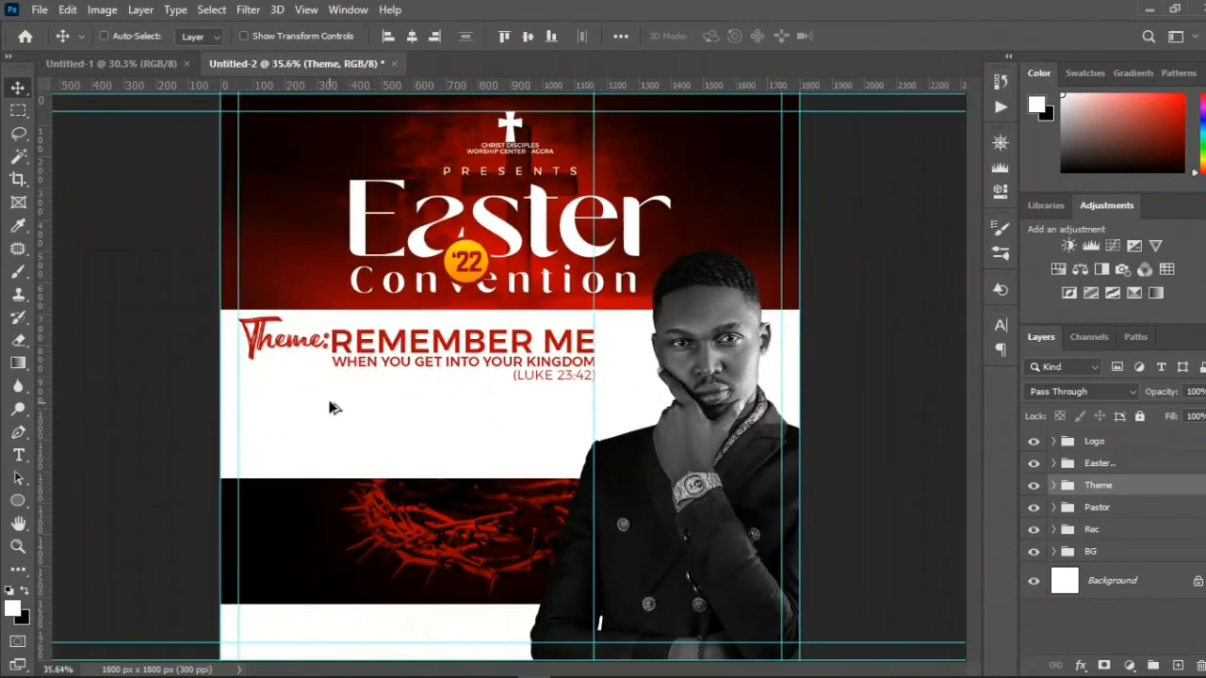
scroll(335, 405, "up", 1)
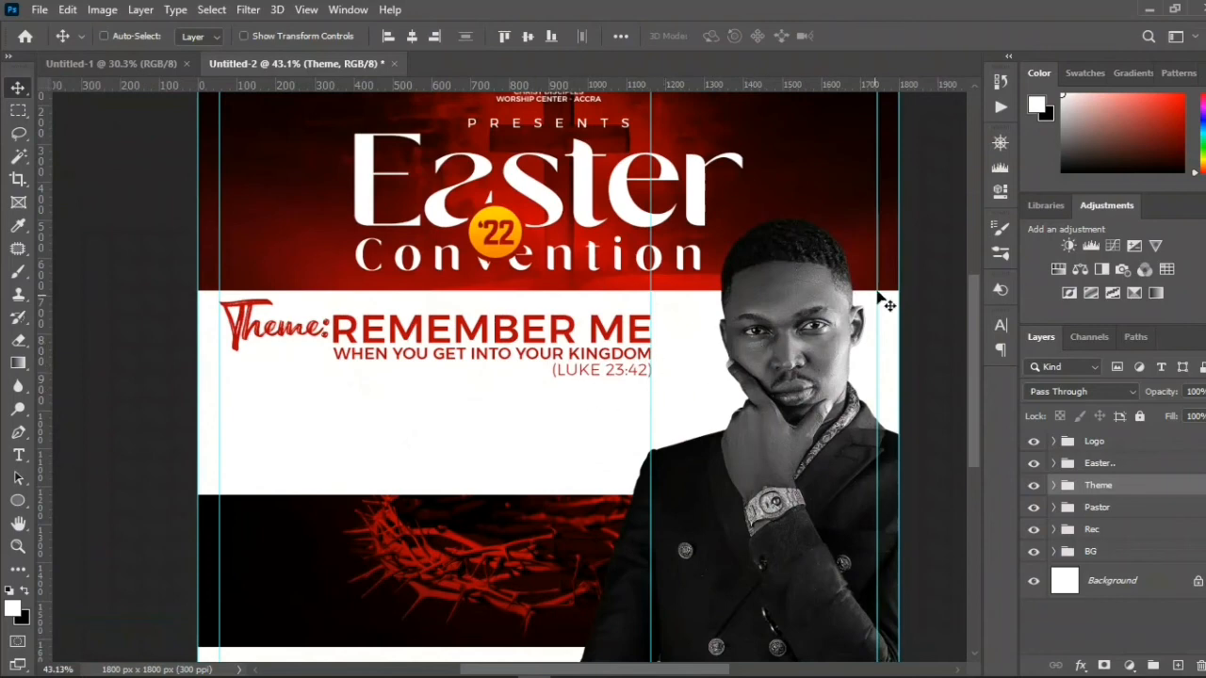
- Draw a rectangle about 1108 × 39 px beneath the (LUKE 23:42) text, spanning the two guides and filled with the recently used red
left_click(19, 502)
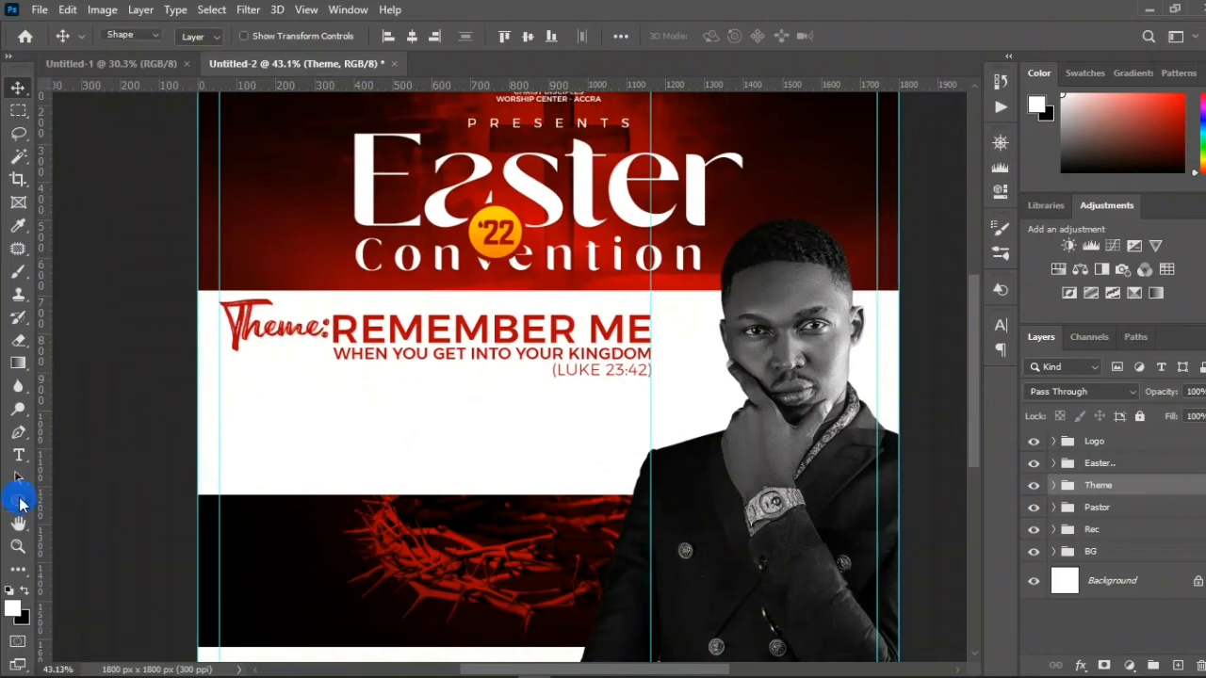
left_click(78, 502)
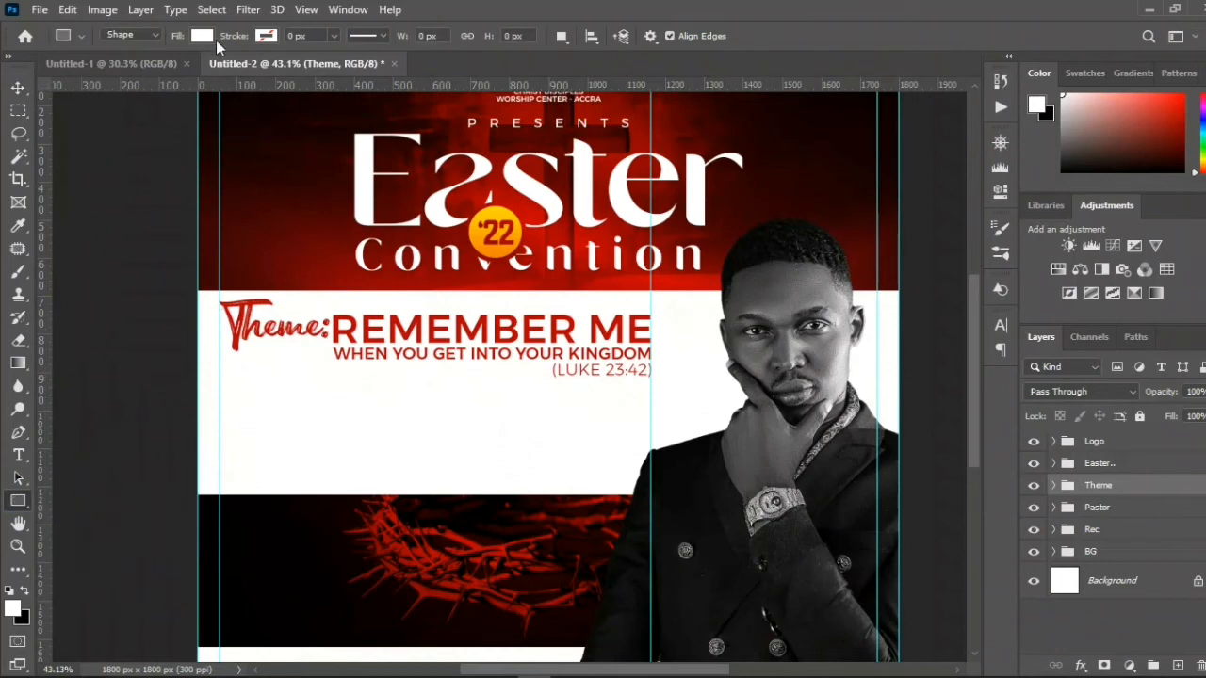
left_click(200, 36)
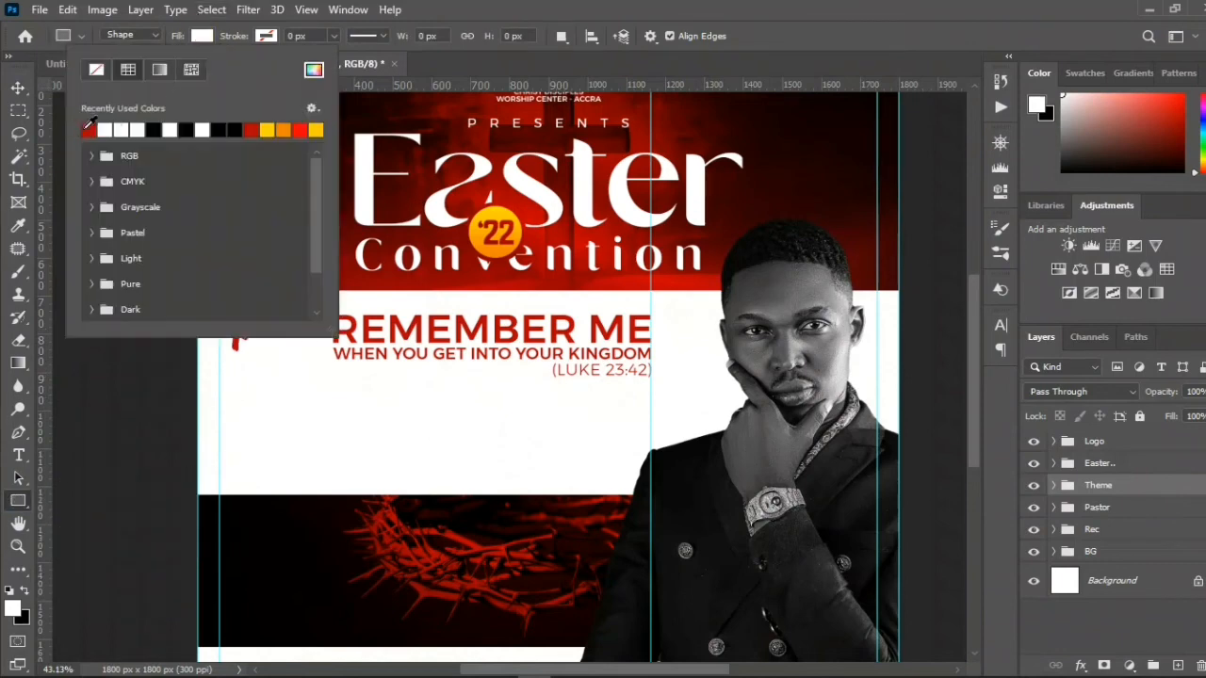
left_click(87, 128)
left_click(88, 128)
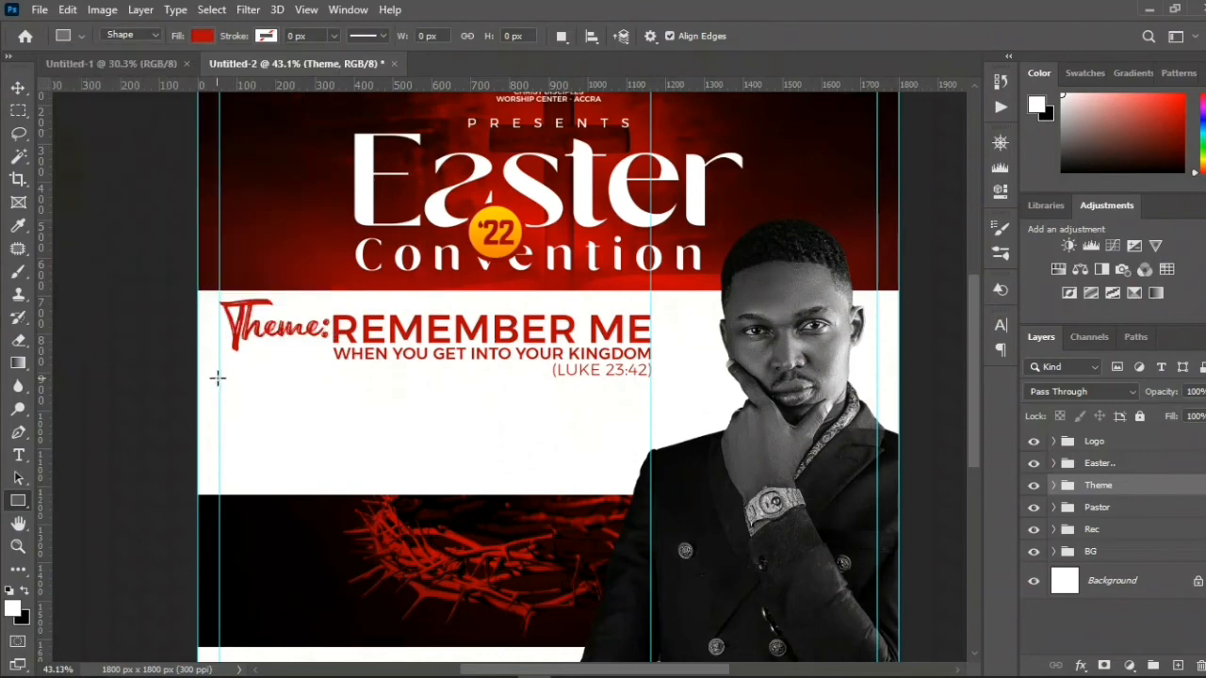
left_click_drag(219, 375, 640, 384)
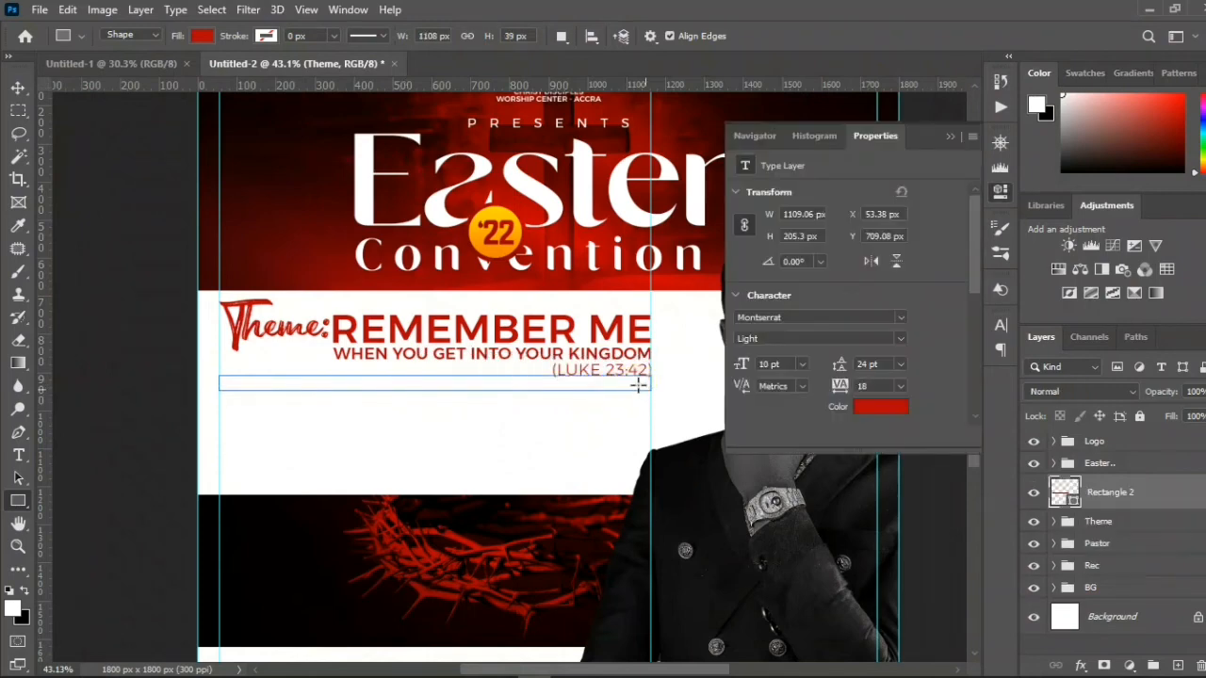
key("v")
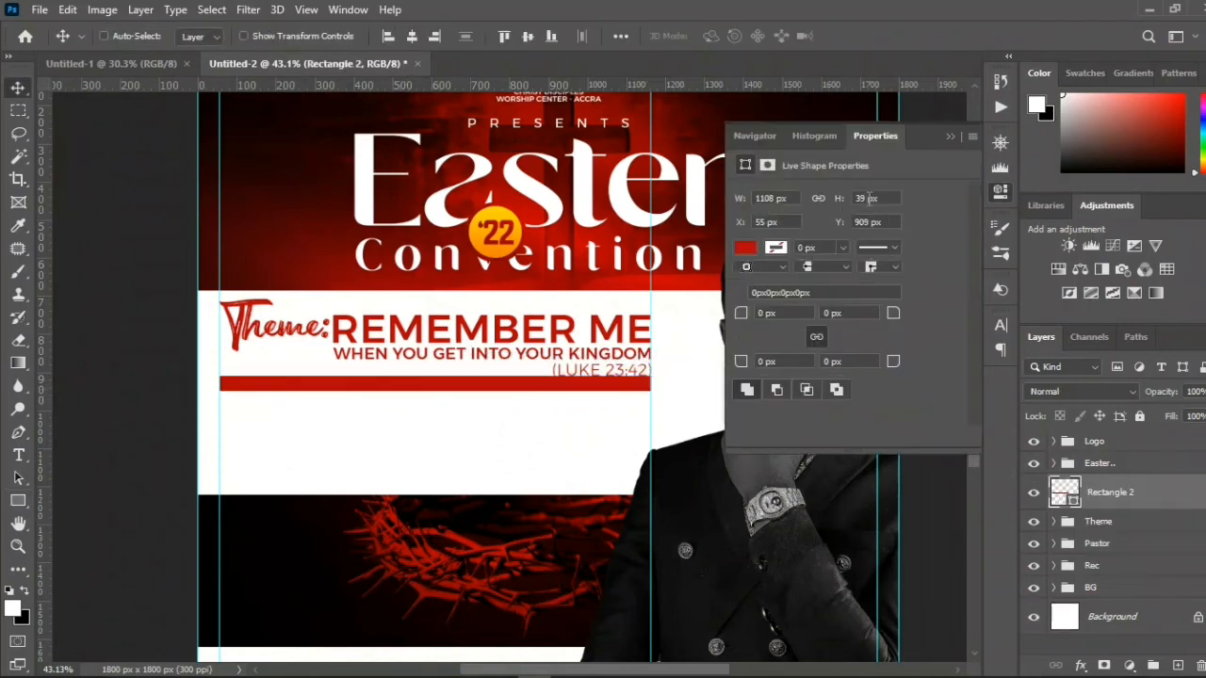
- Set the rectangle's height to 3 px and shift the resulting line slightly lower beneath the theme text
left_click(859, 195)
type("3")
key("Return")
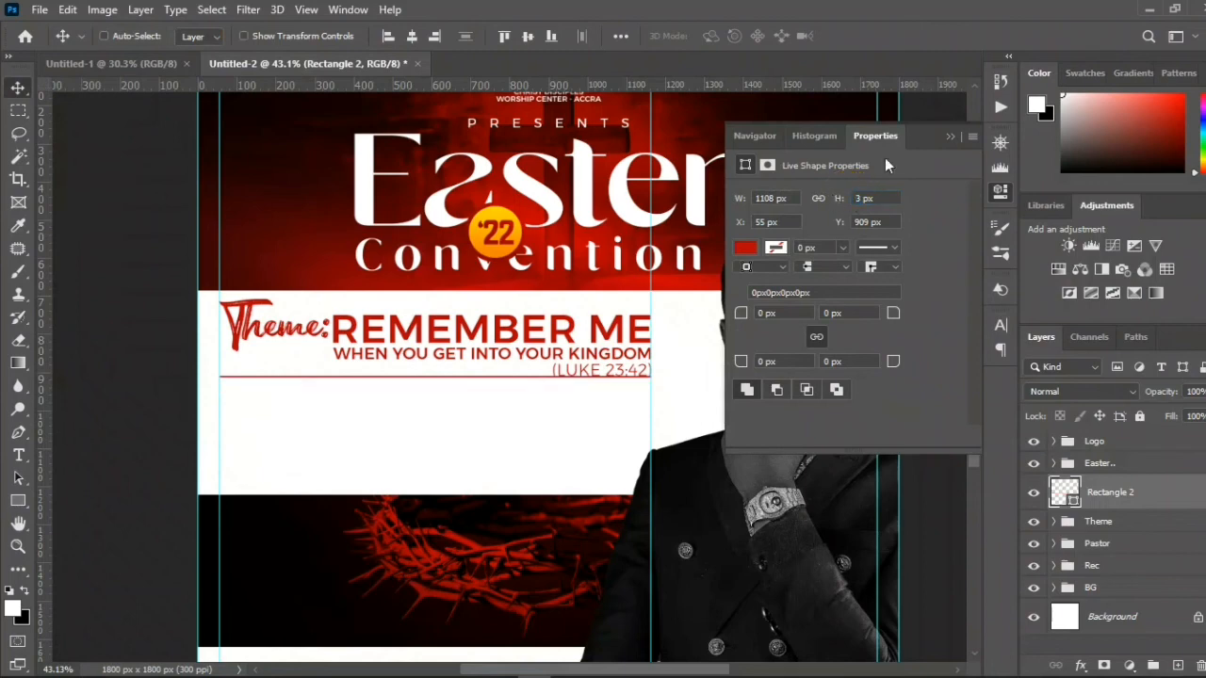
left_click(950, 136)
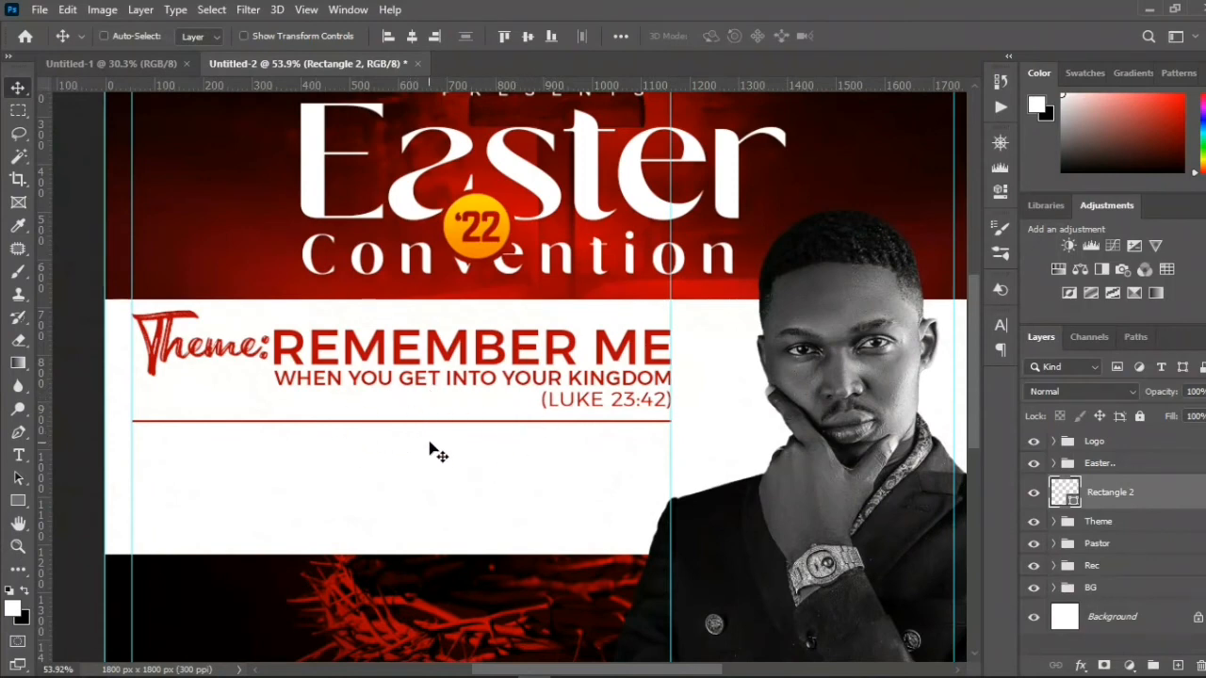
scroll(447, 455, "down", 1)
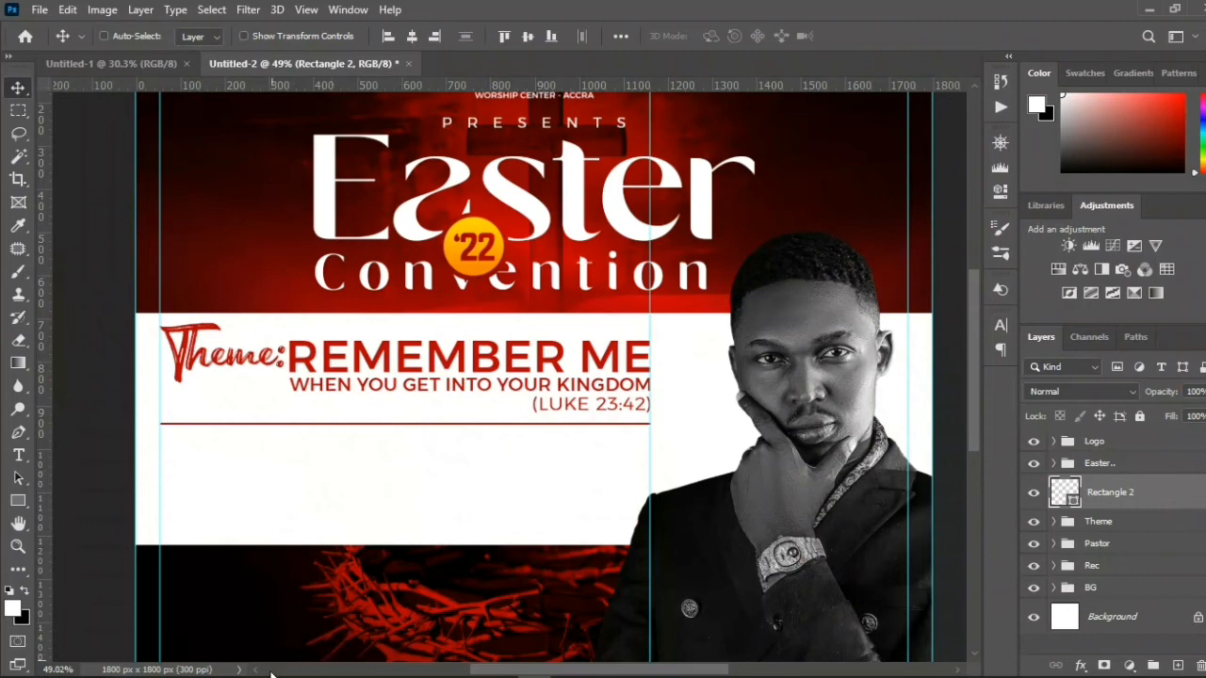
- Place the date... image from the EASTER FLYER FILES folder and move it up to sit just beneath the red line
mouse_move(280, 677)
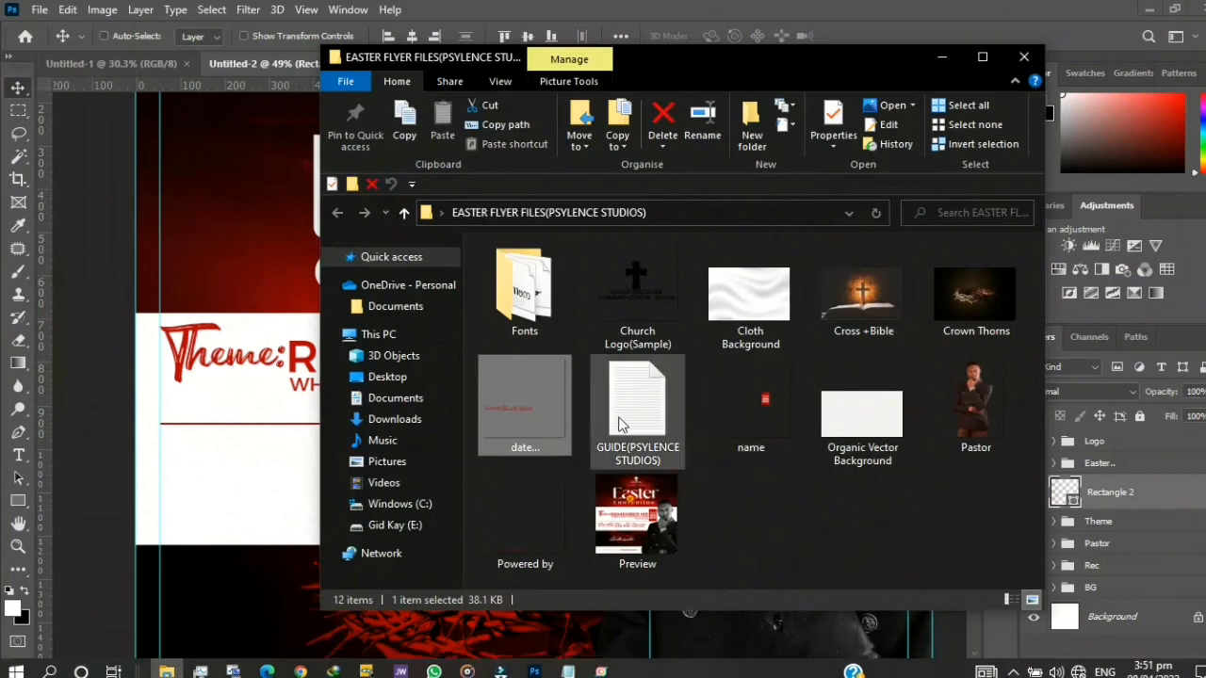
left_click_drag(509, 387, 200, 483)
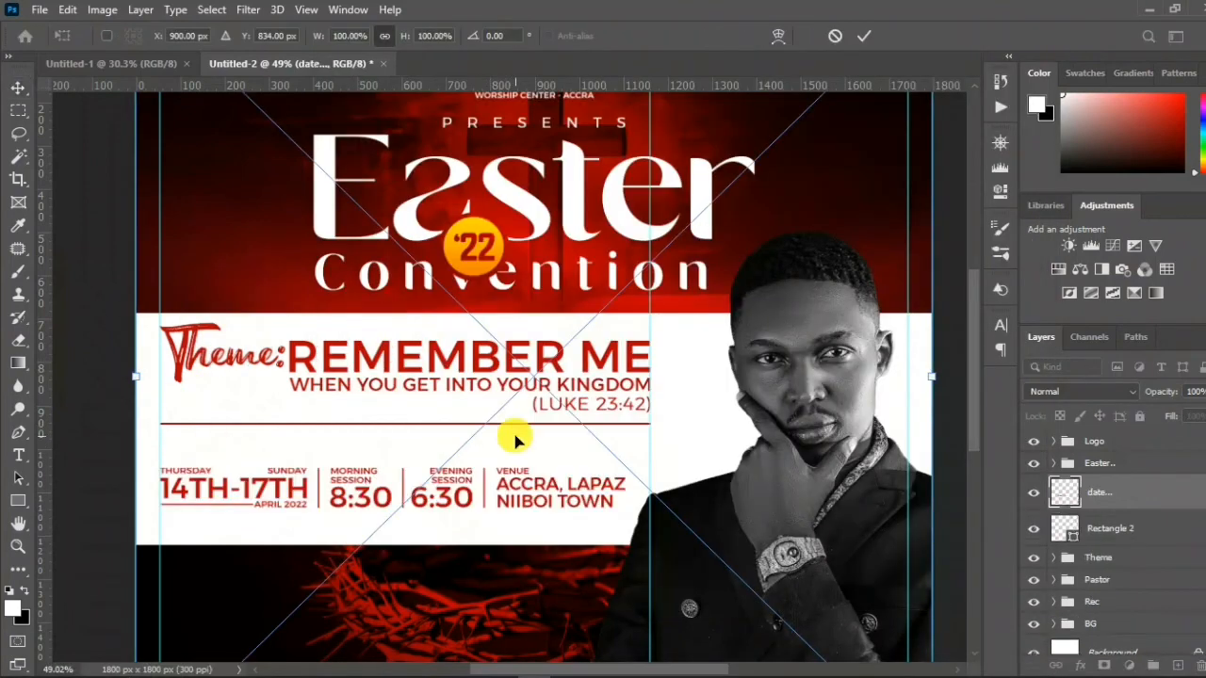
key("Return")
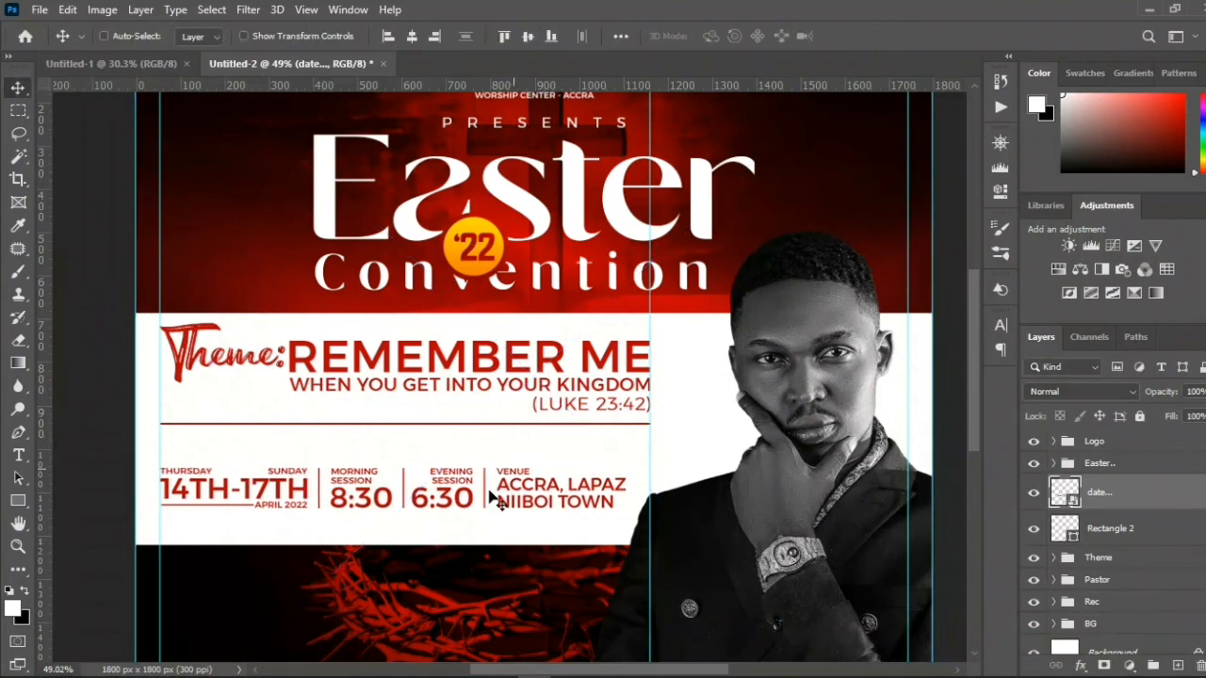
left_click_drag(474, 495, 477, 478)
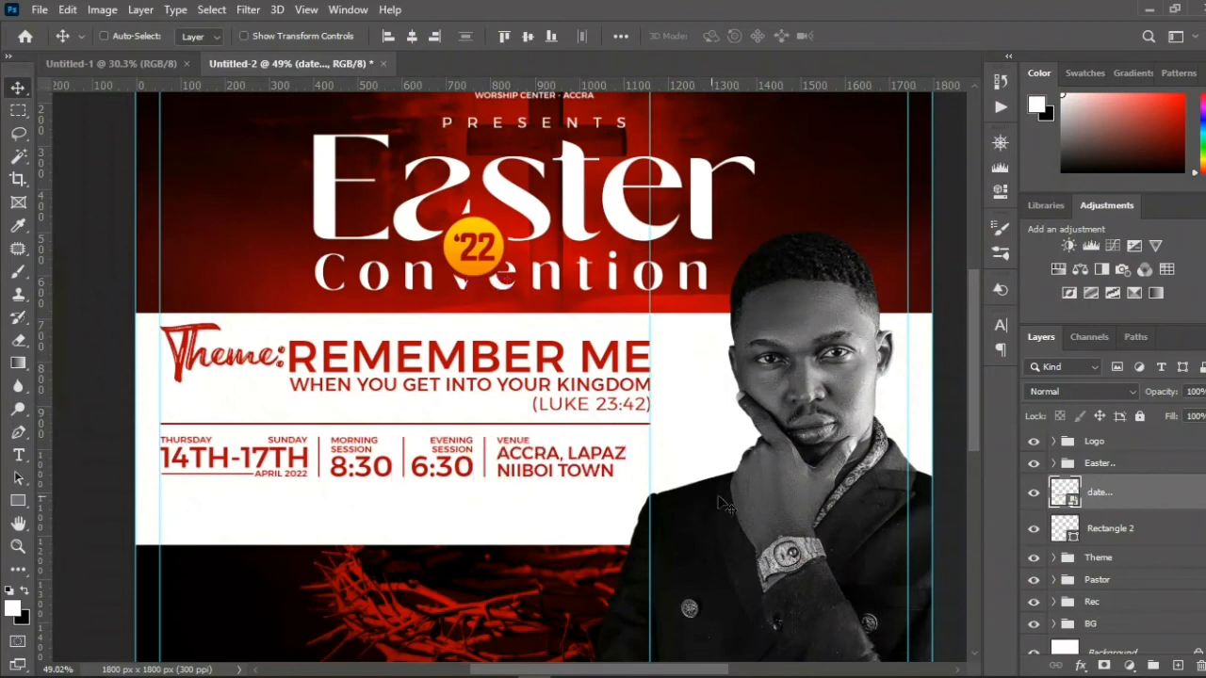
- Group the date, line and Theme layers and center the group in a selection of the white band between the margin and text-edge guides
left_click(1112, 558, "shift")
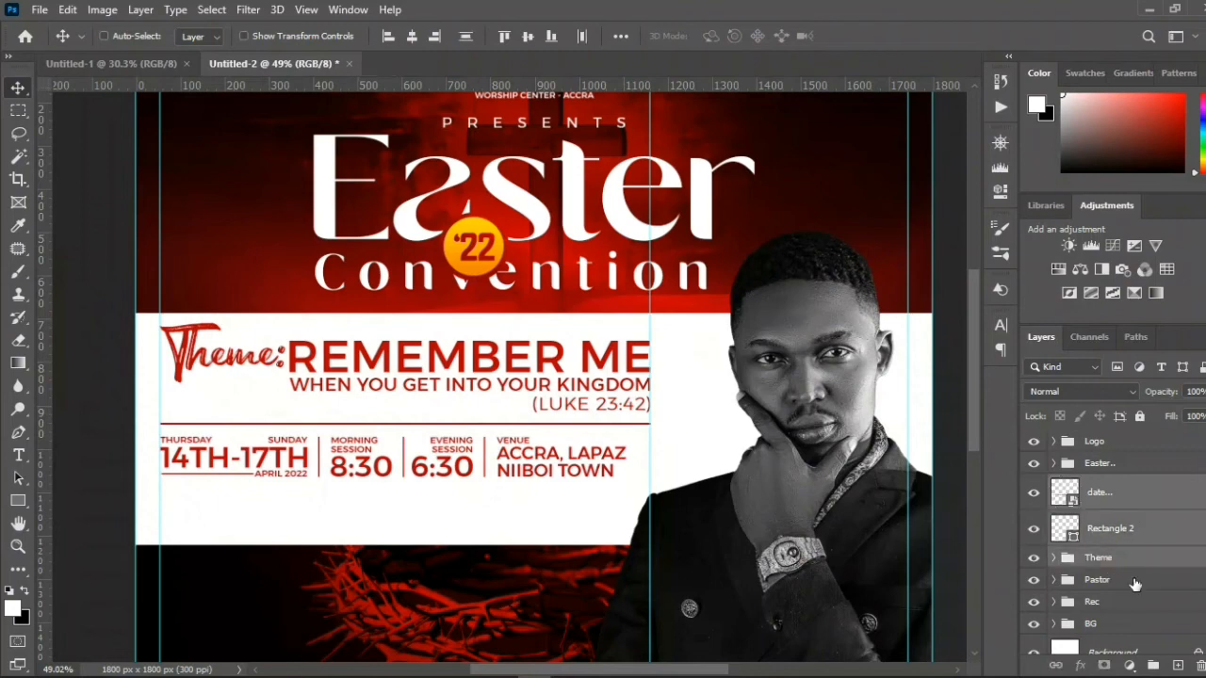
left_click(1152, 667)
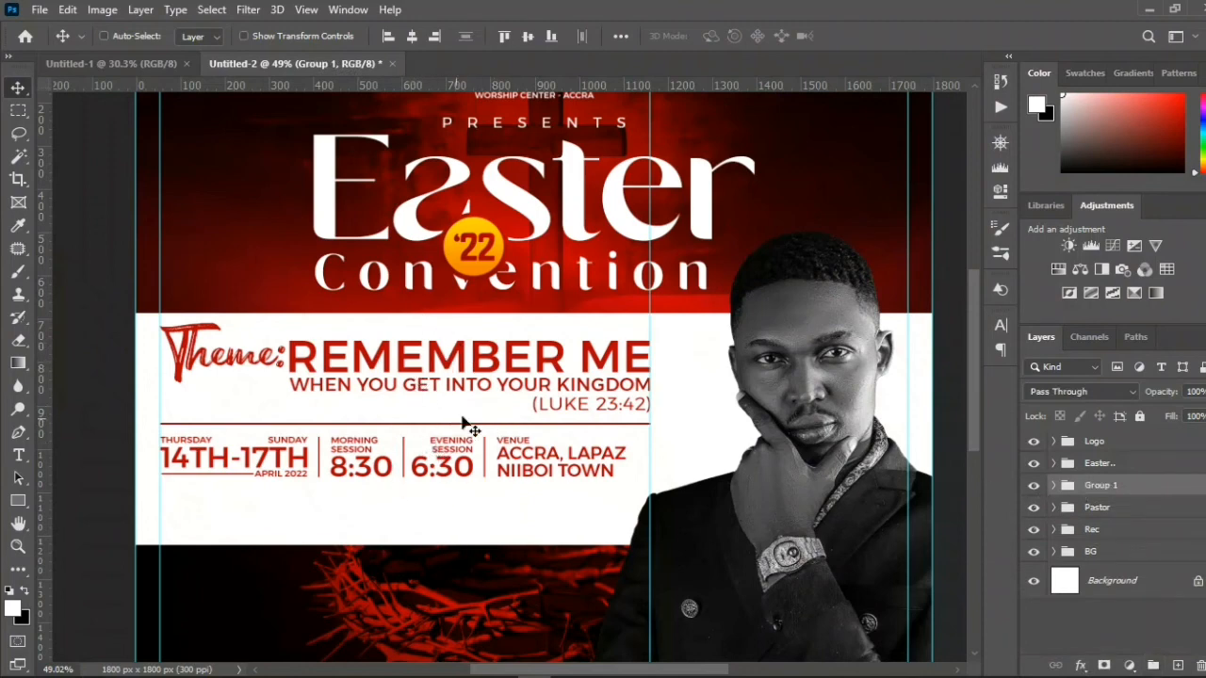
right_click(13, 111)
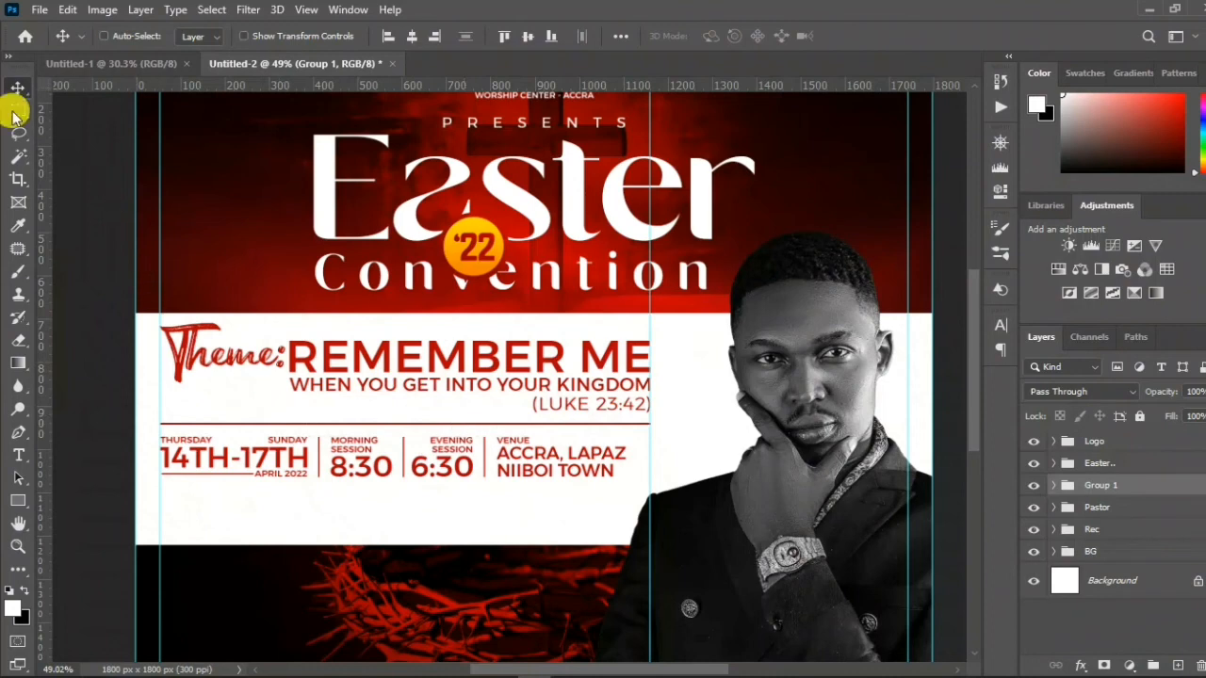
left_click(95, 113)
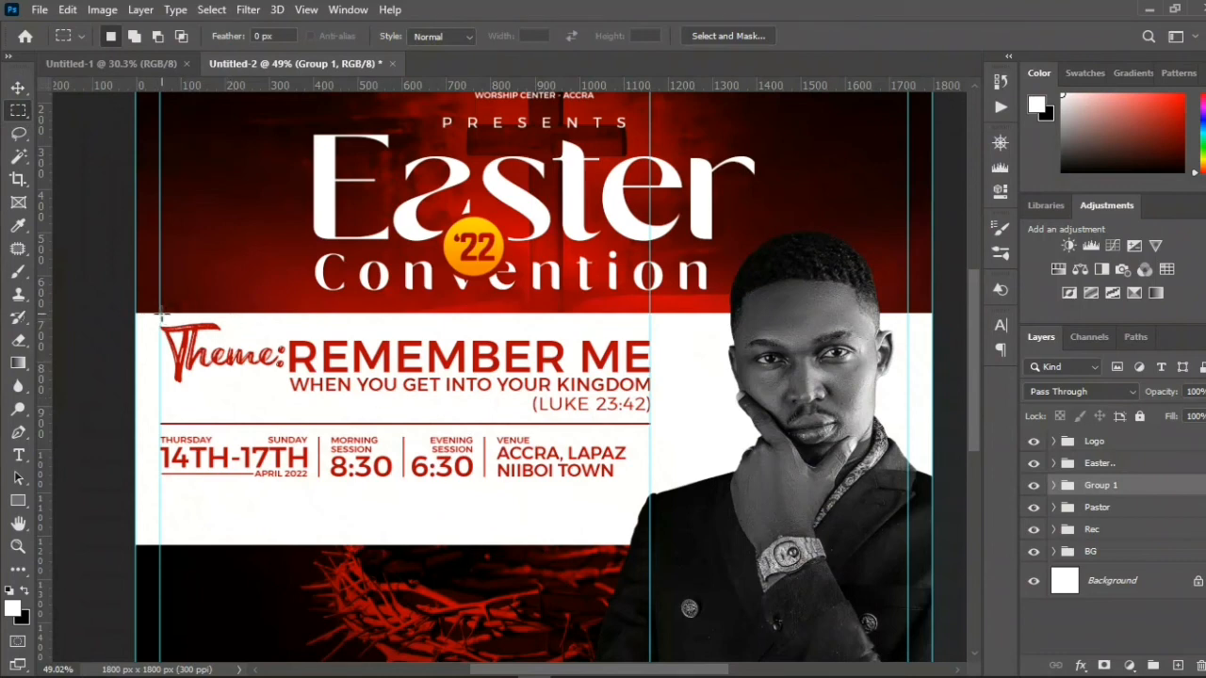
left_click_drag(162, 317, 643, 537)
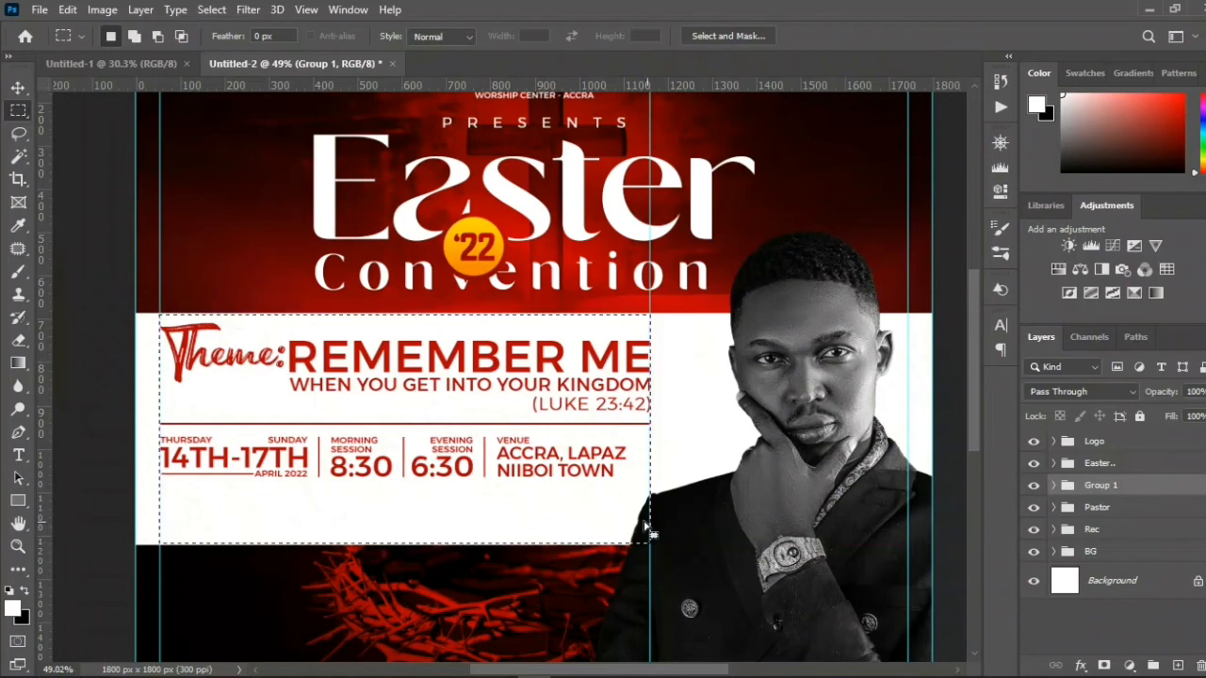
key("v")
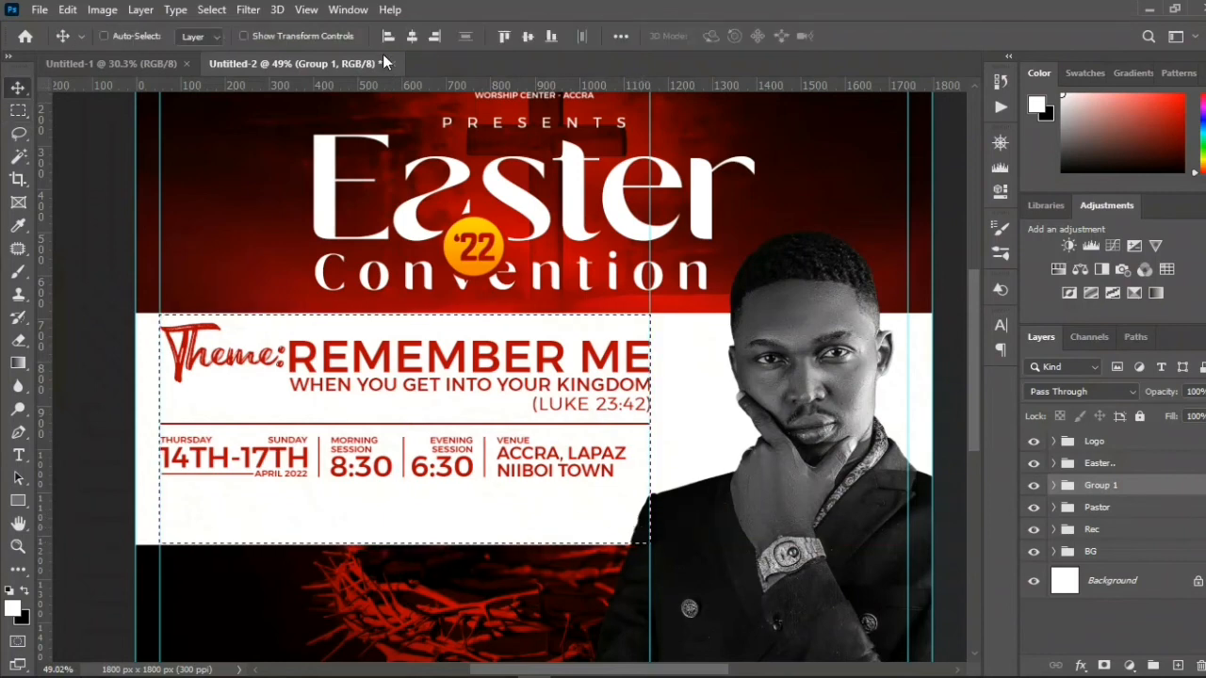
left_click(412, 37)
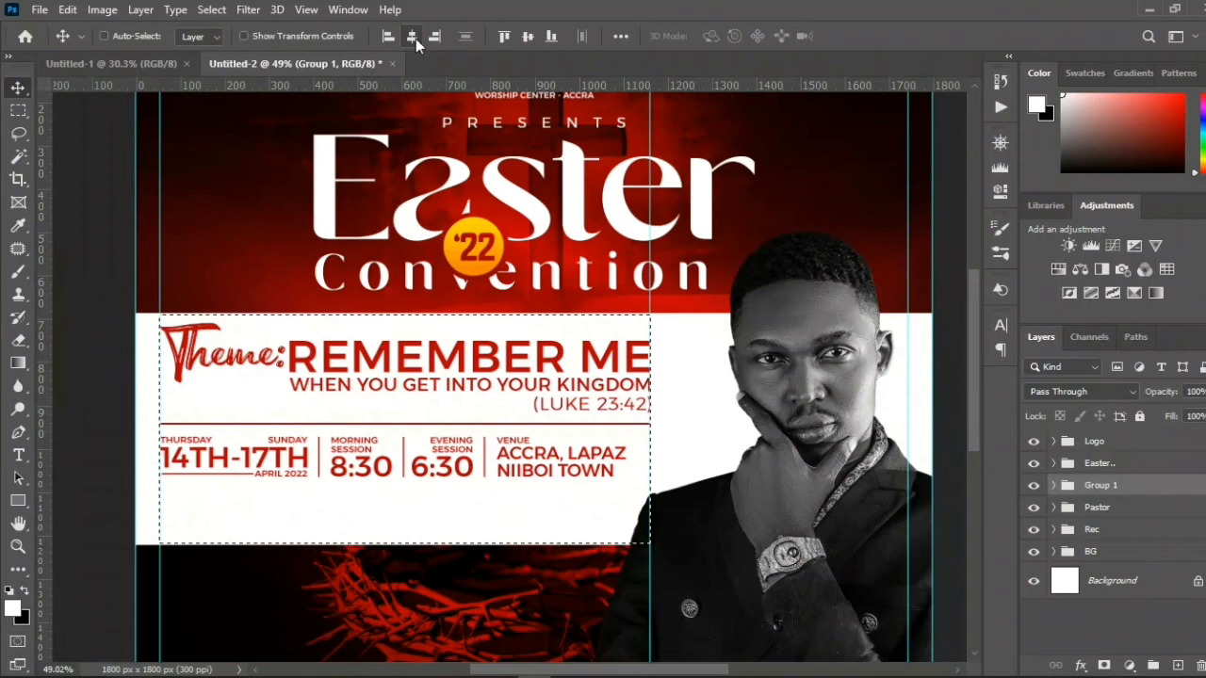
left_click(530, 37)
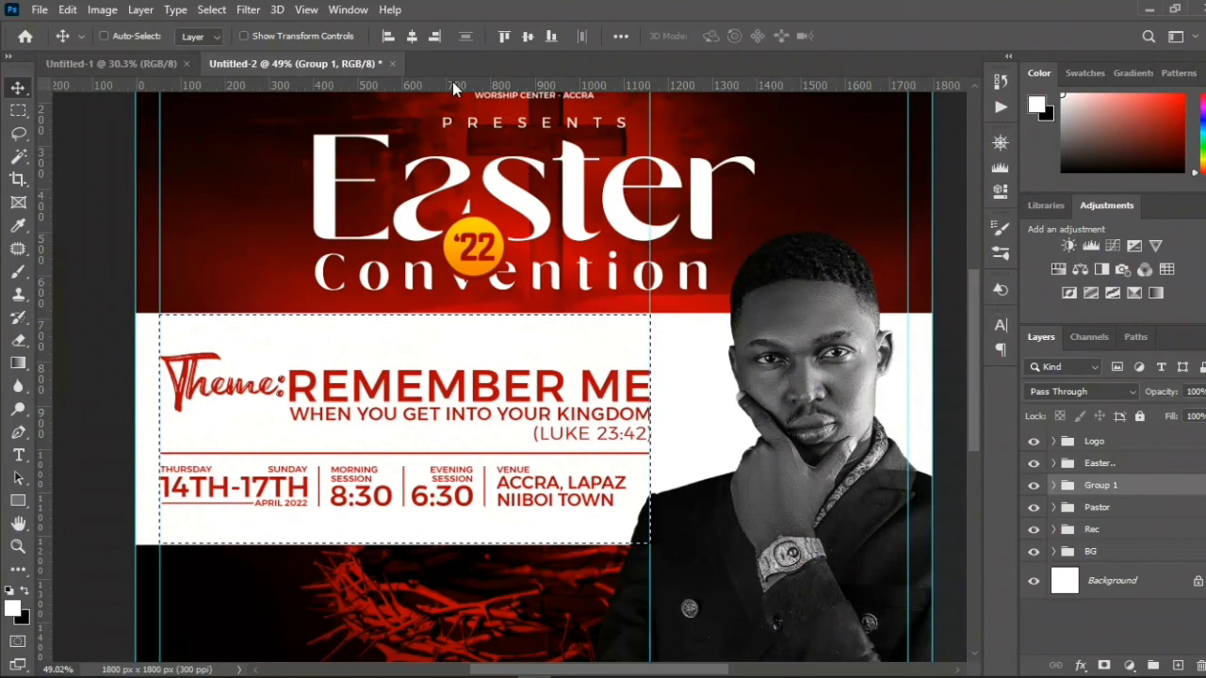
key("ctrl+d")
scroll(577, 398, "down", 3)
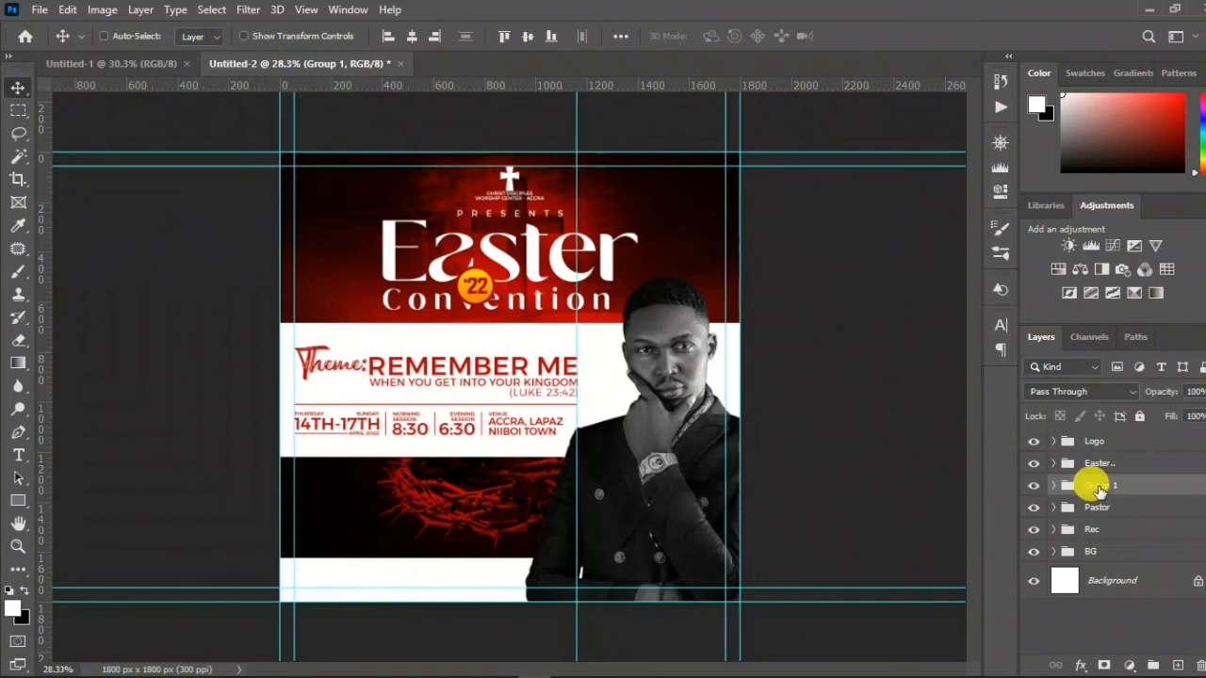
- Rename the new group Theme
double_click(1100, 486)
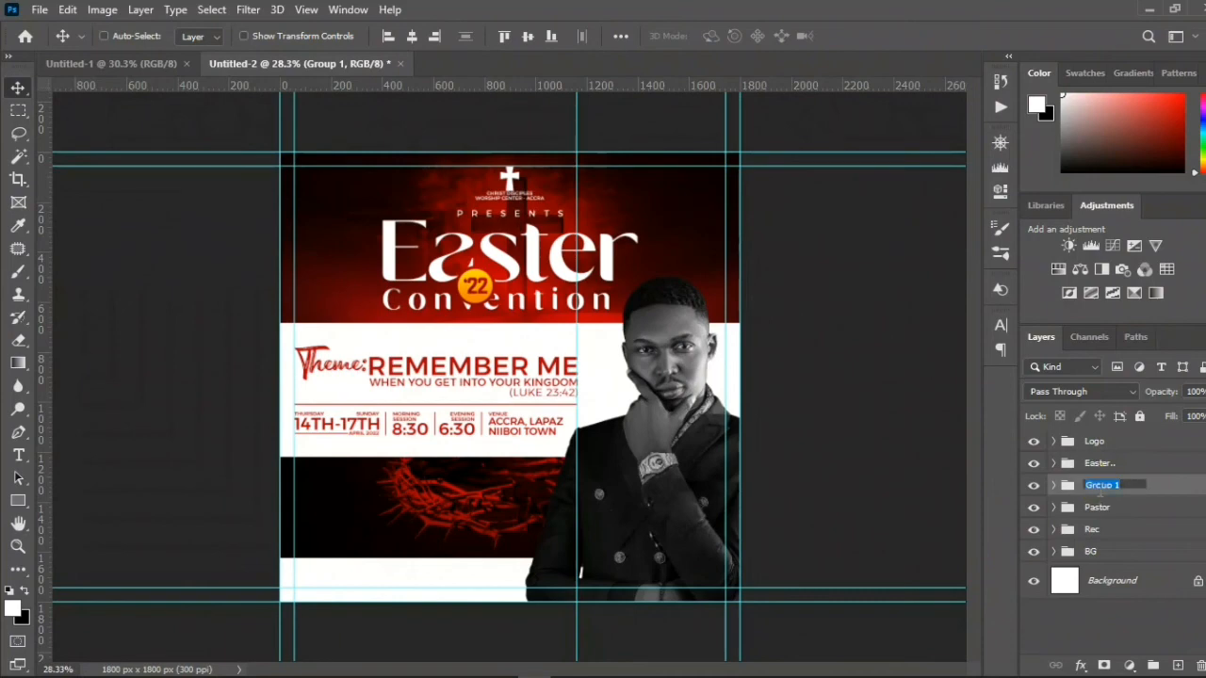
key("Escape")
mouse_move(144, 637)
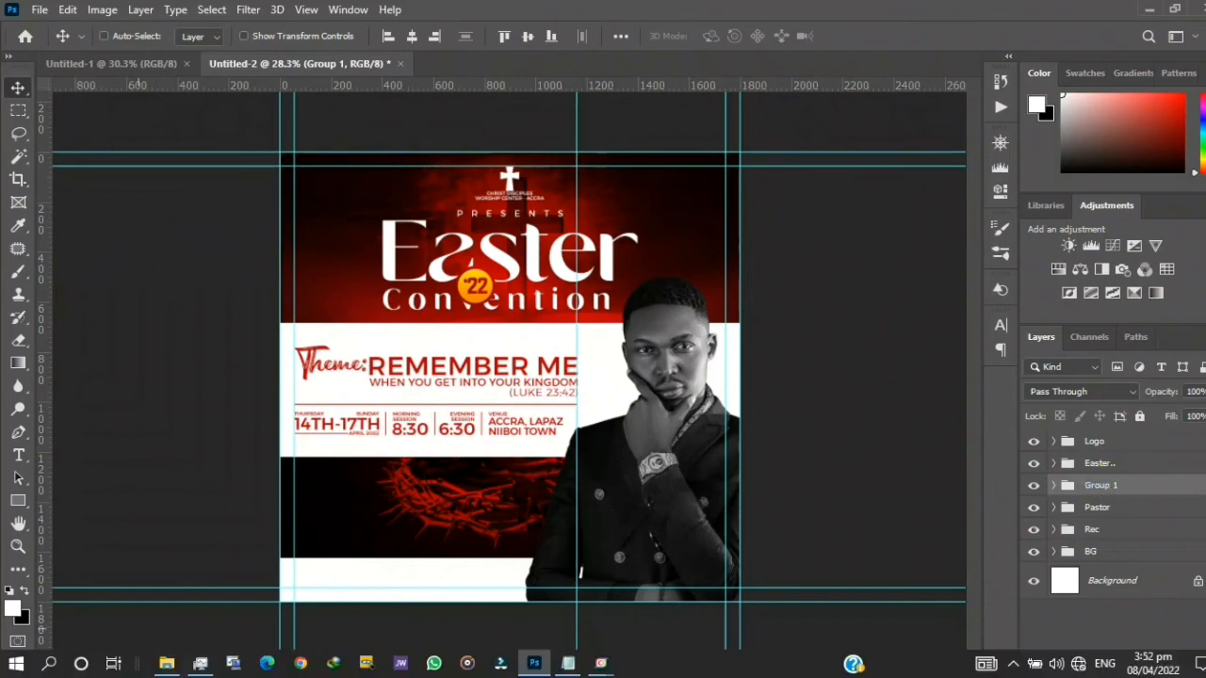
double_click(1102, 485)
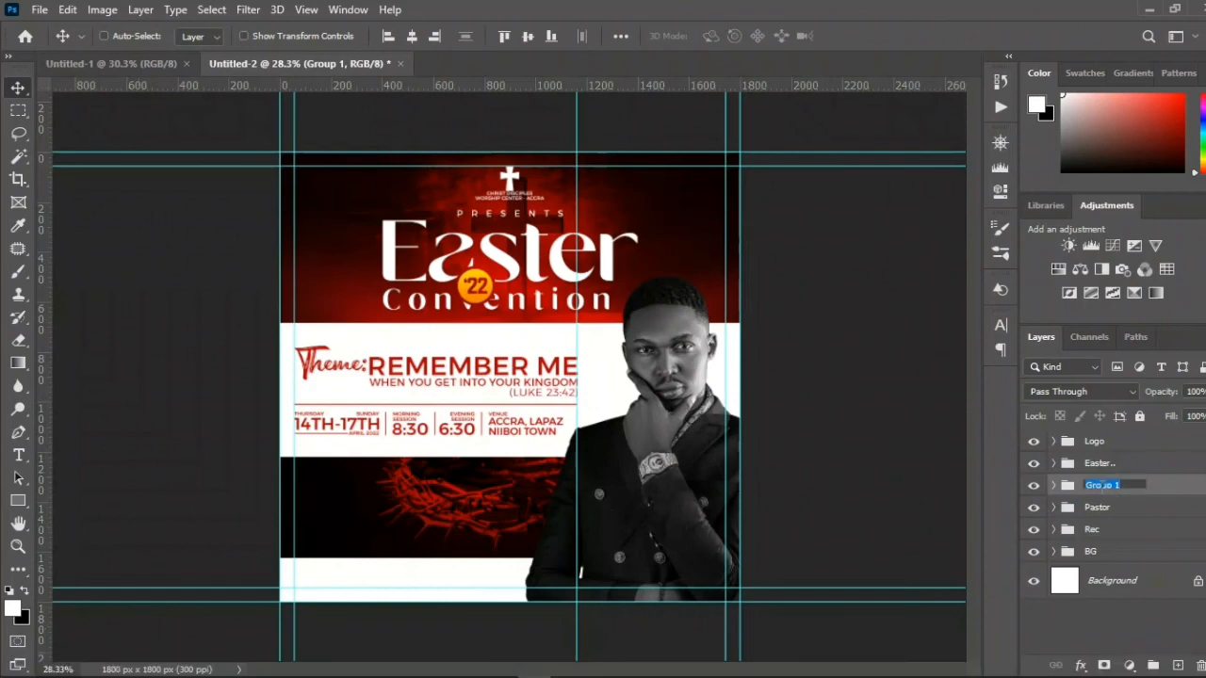
type("Theme")
key("Return")
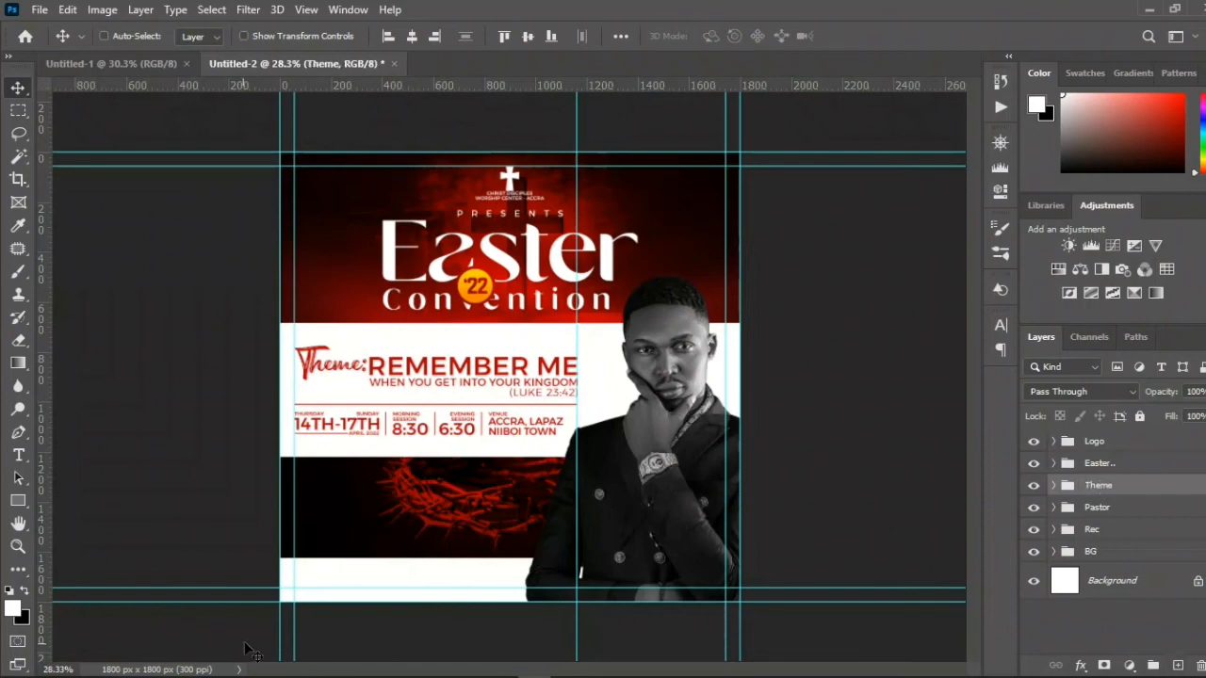
- Place the name image from the EASTER FLYER FILES folder so the red name tag sits beside the pastor's face
left_click(166, 663)
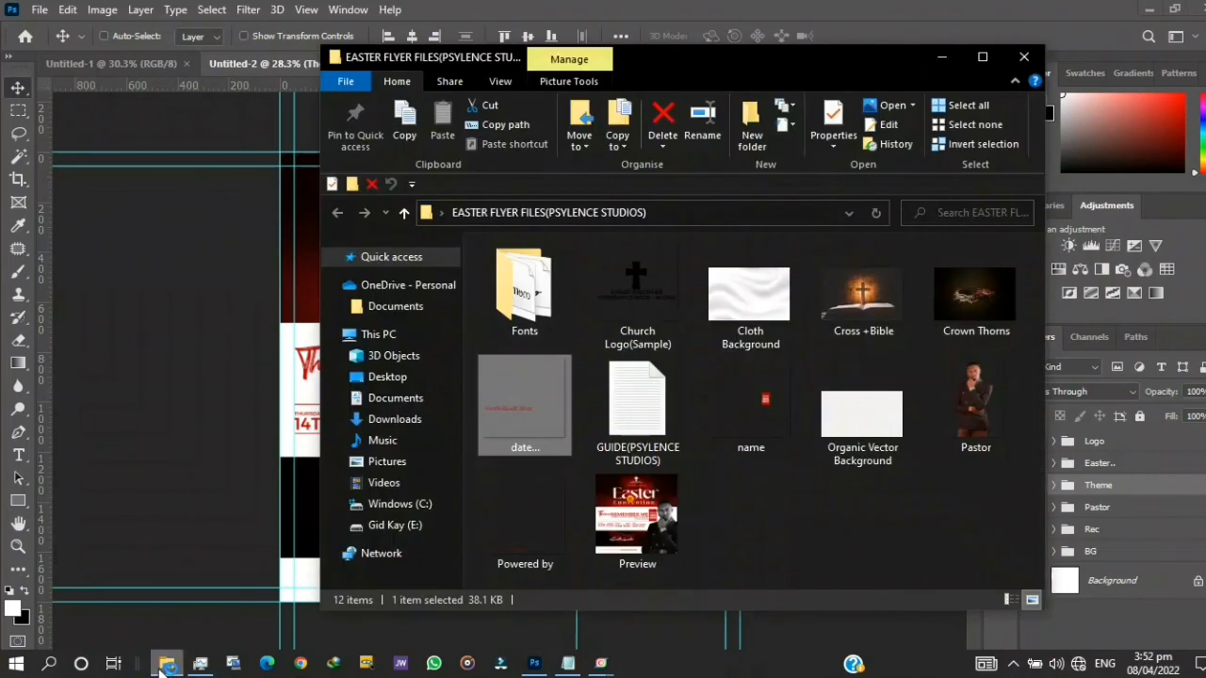
left_click(754, 405)
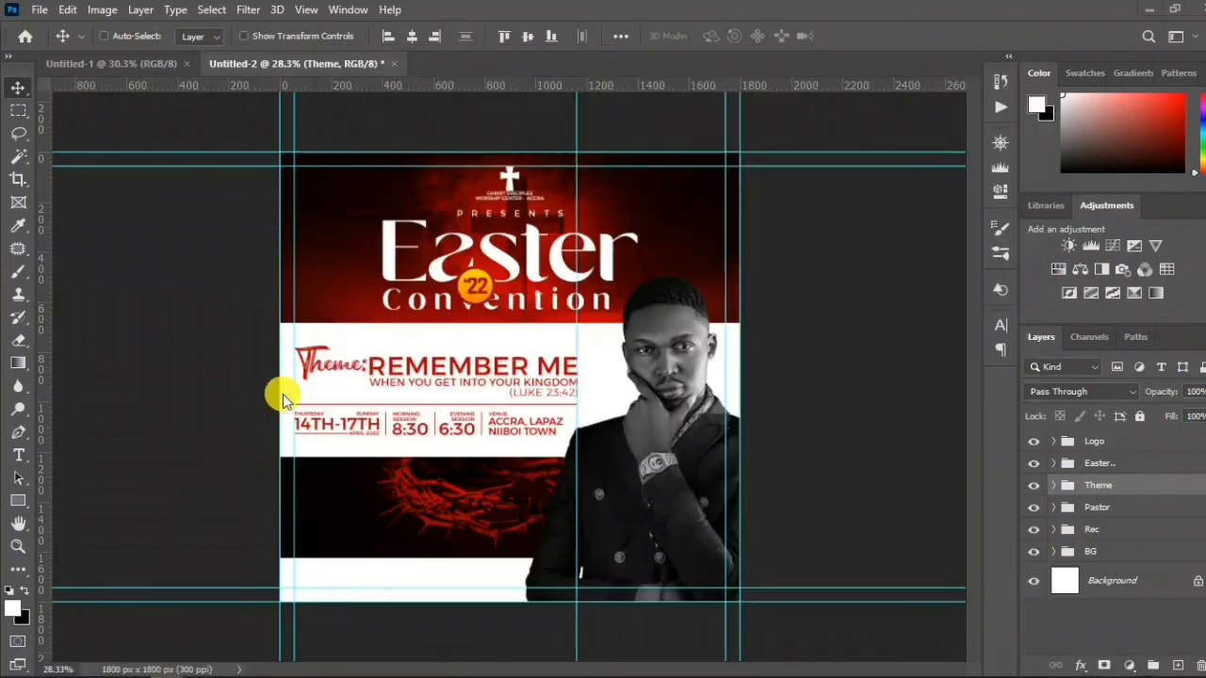
left_click(275, 394)
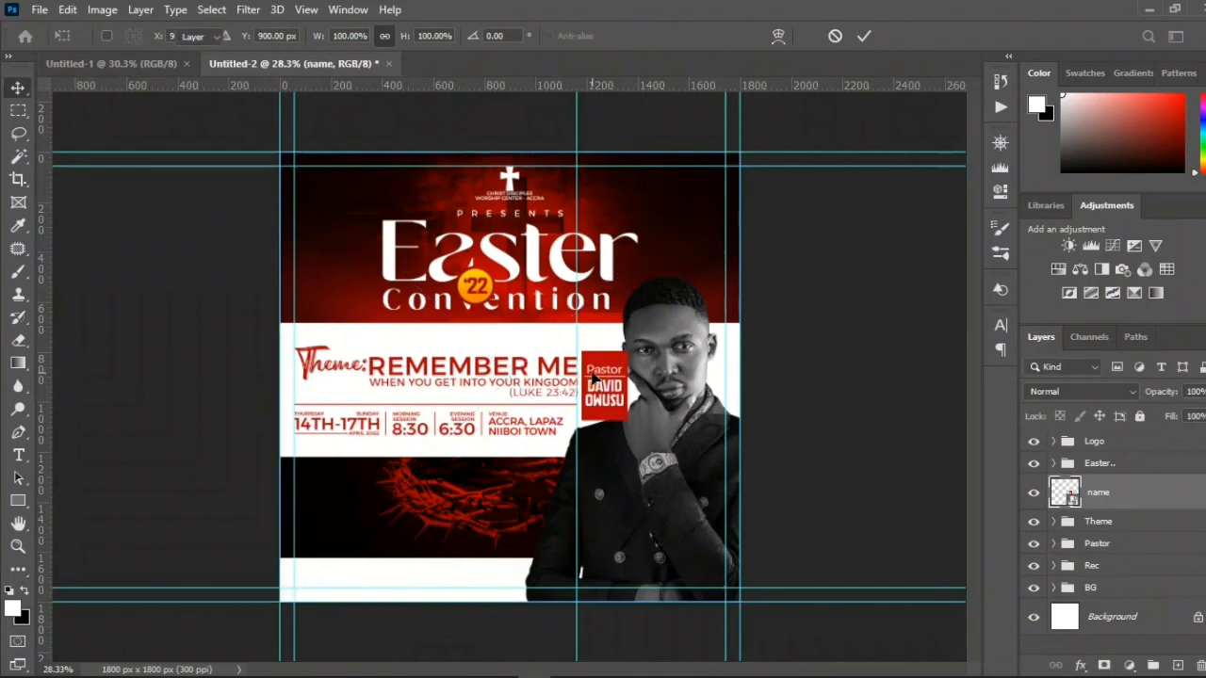
key("Return")
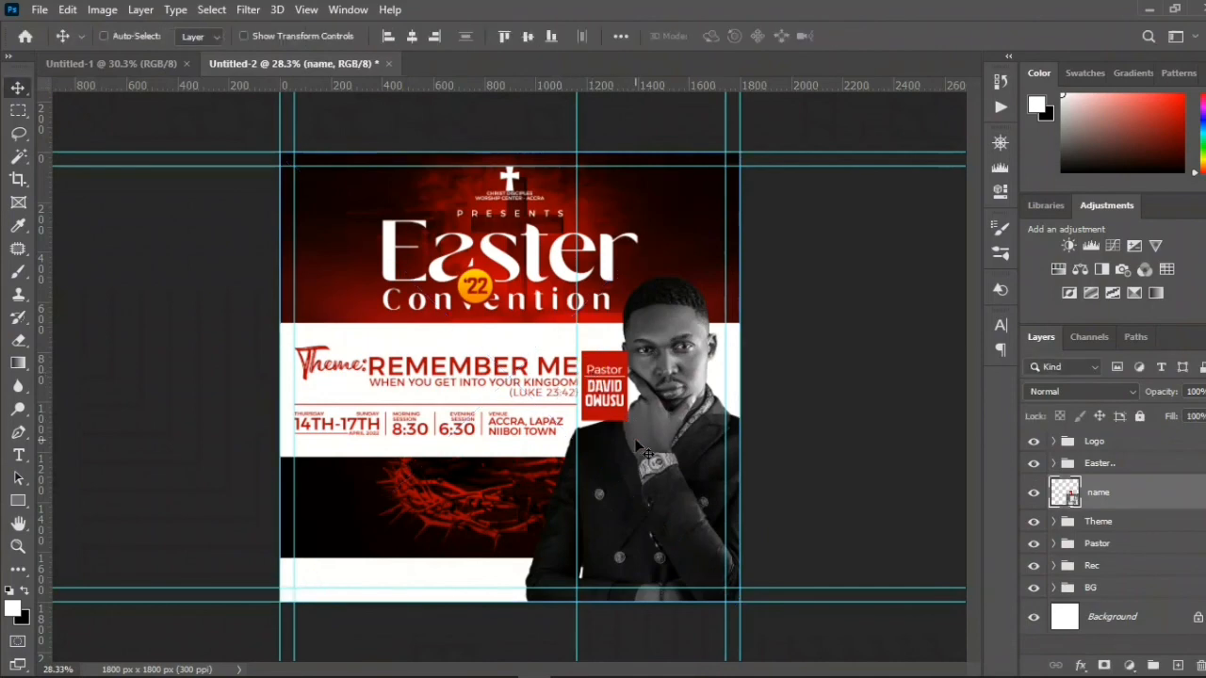
scroll(640, 443, "up", 3)
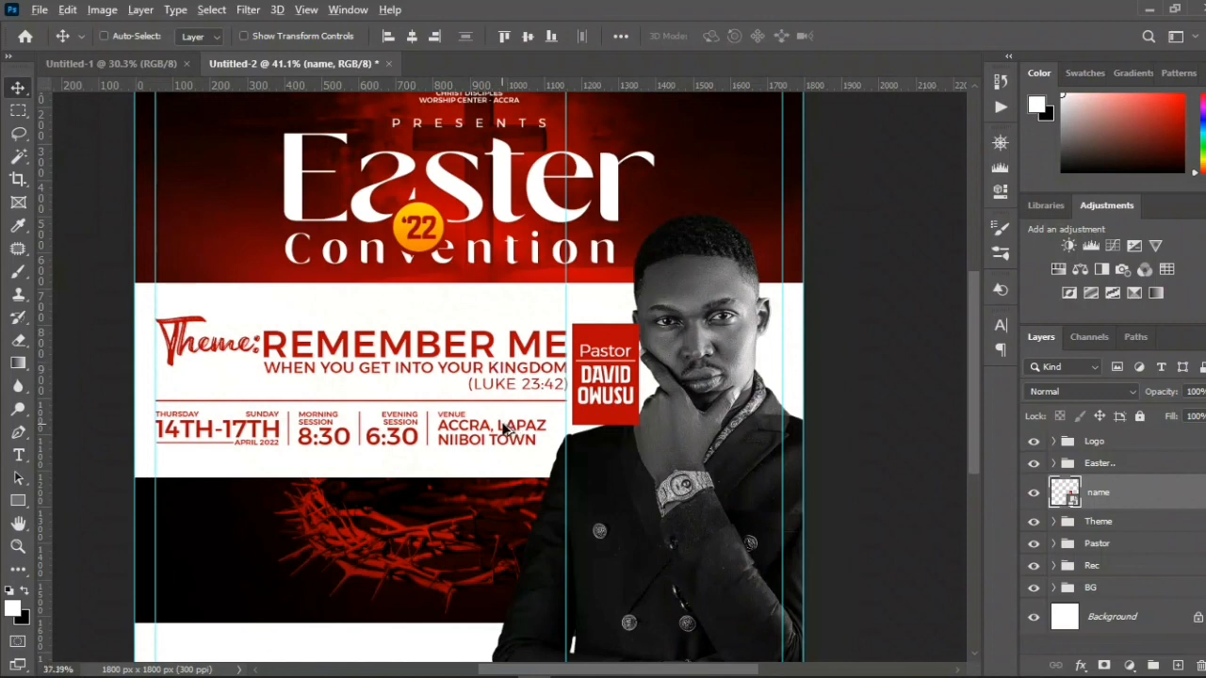
- Shift the Pastor group slightly to the right so the face stands clear of the red name tag
scroll(691, 480, "down", 2)
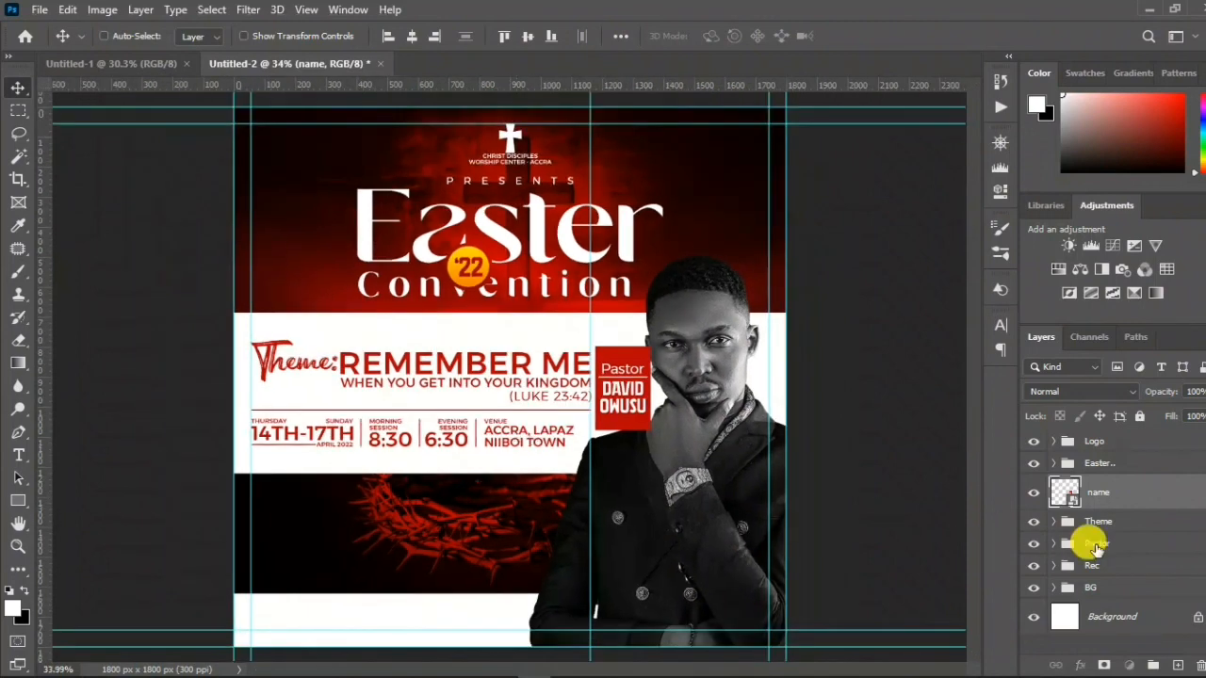
left_click(1085, 543)
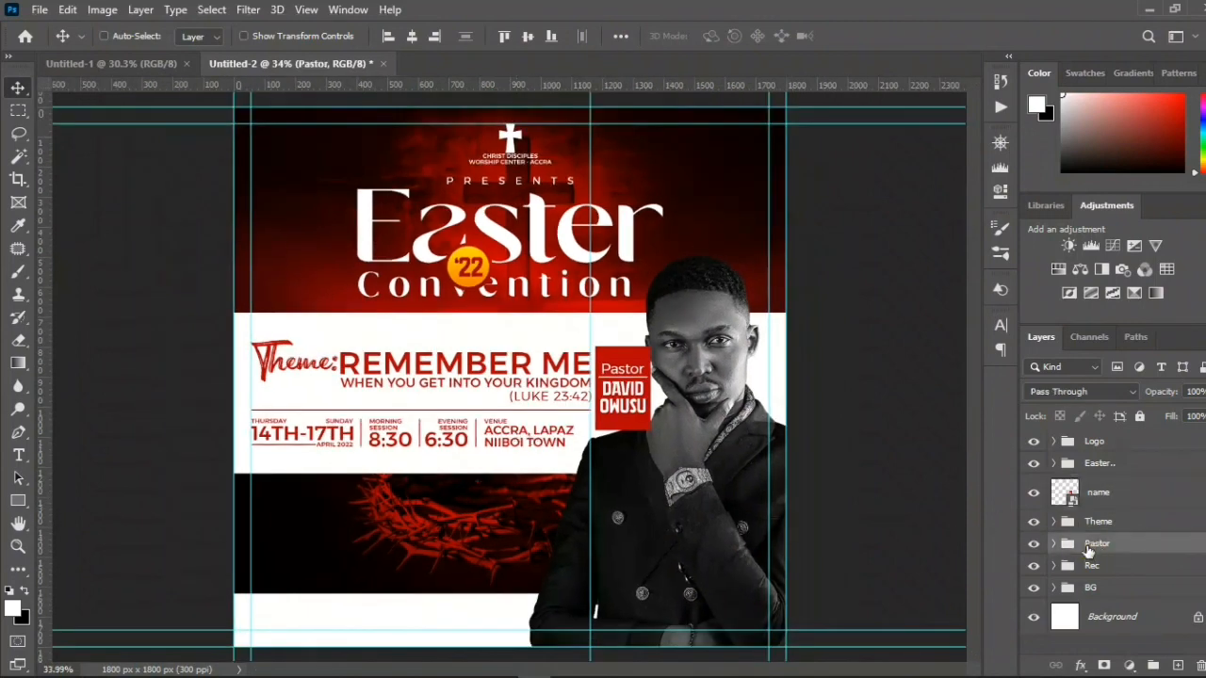
left_click(695, 509)
left_click_drag(697, 508, 712, 511)
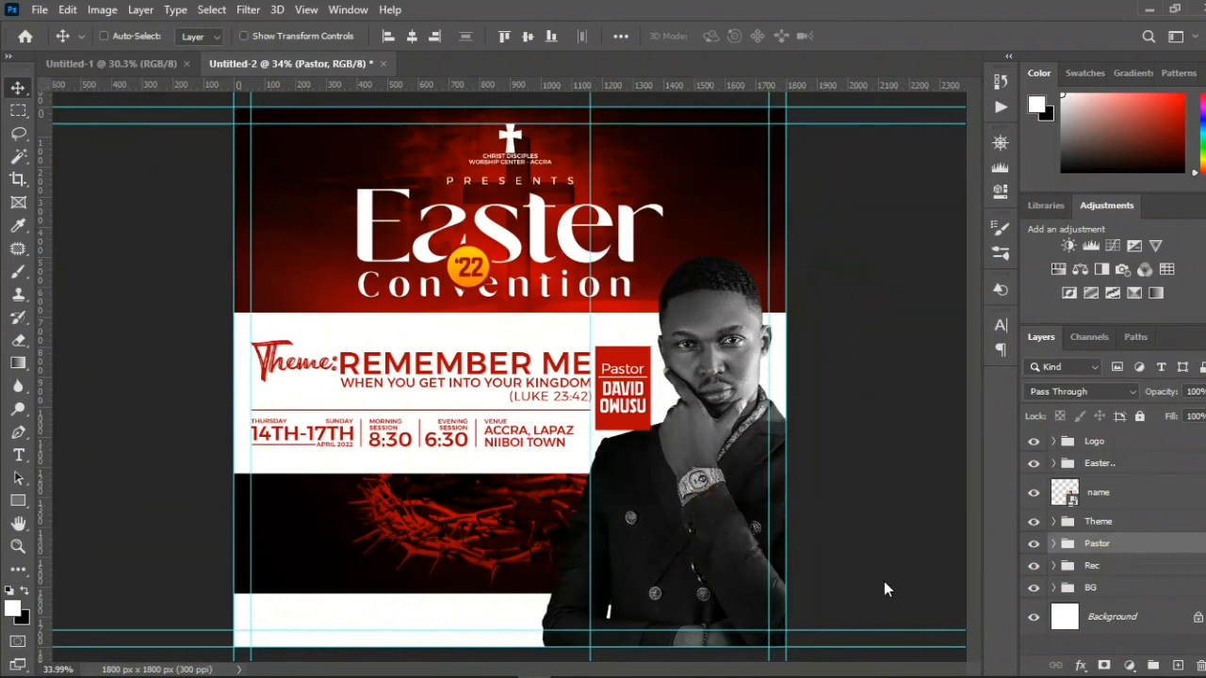
- Raise the red name tag beside the pastor's face and lower the Rec group's white bands slightly beneath the Convention title
left_click(1093, 566)
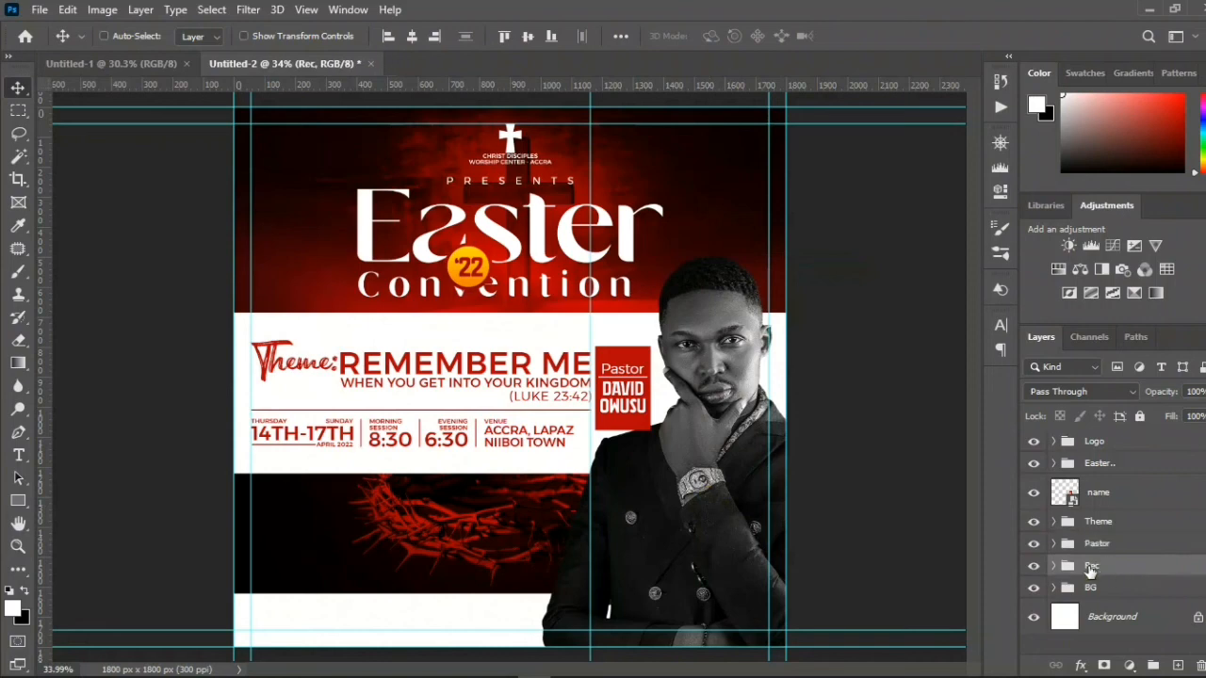
left_click_drag(412, 377, 411, 394)
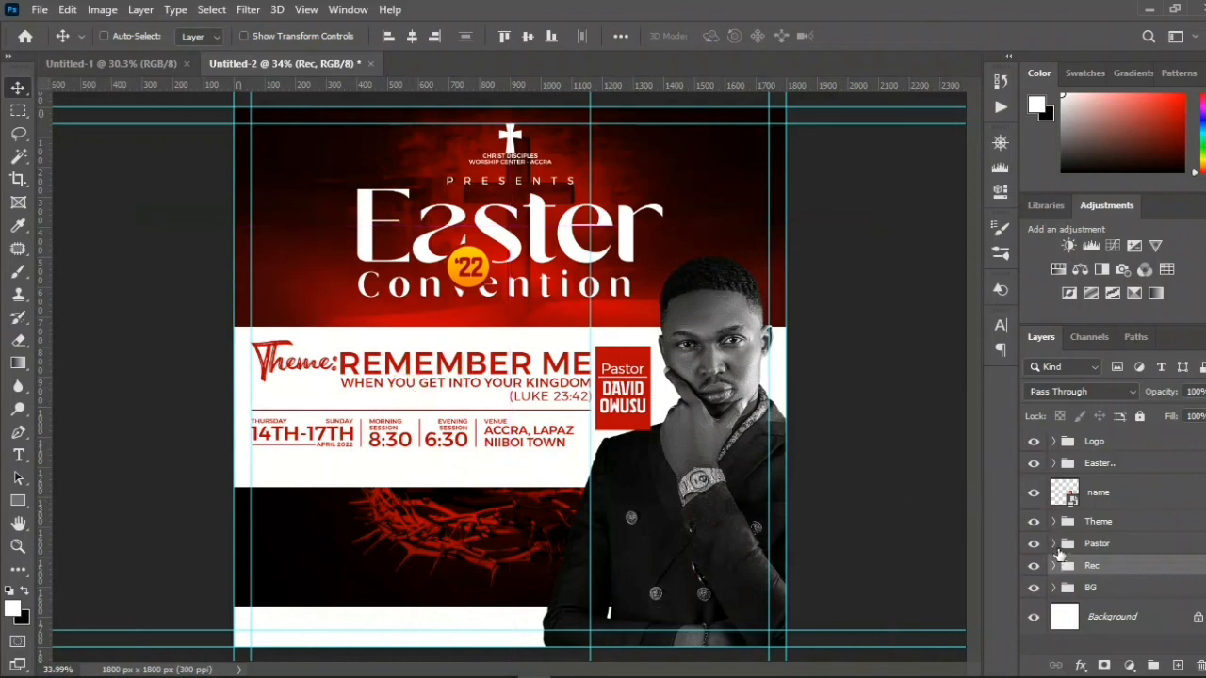
left_click(1079, 494)
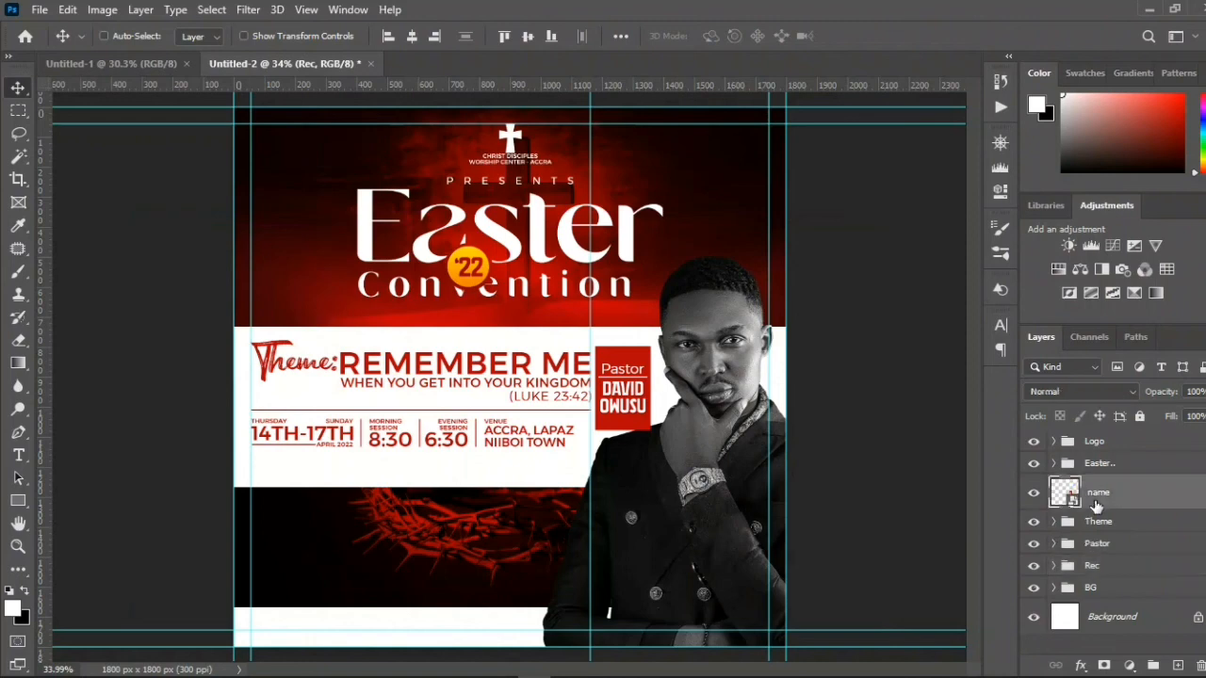
left_click_drag(614, 394, 617, 377)
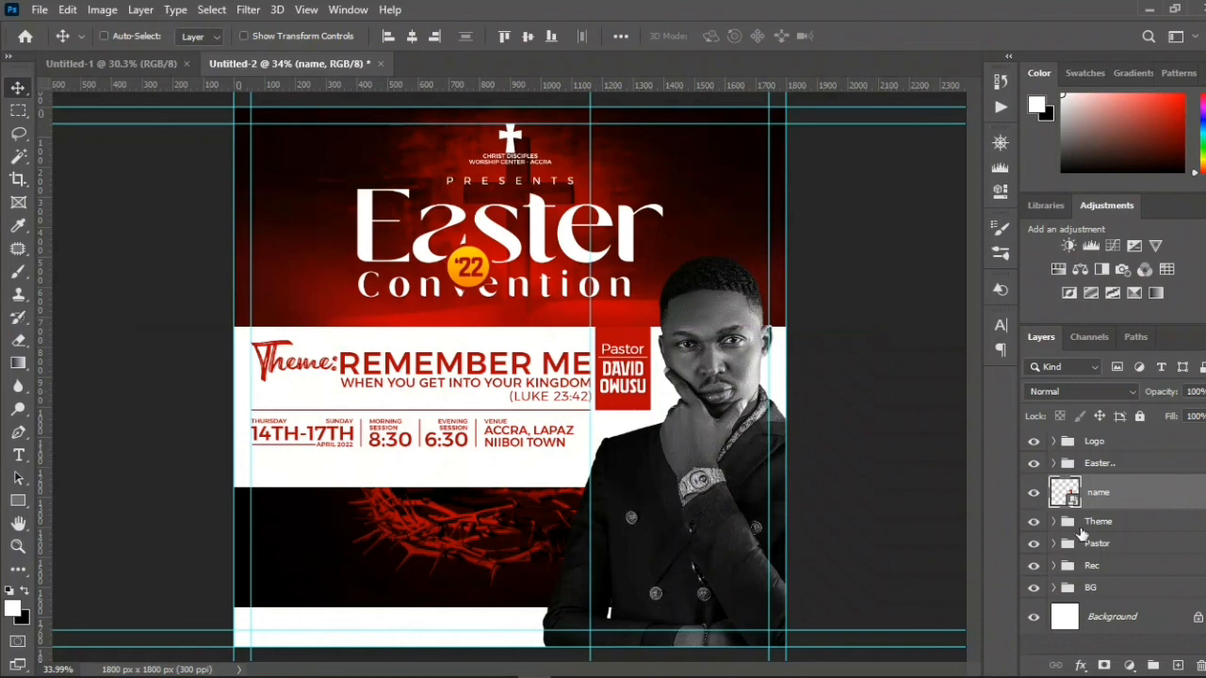
left_click(1093, 565)
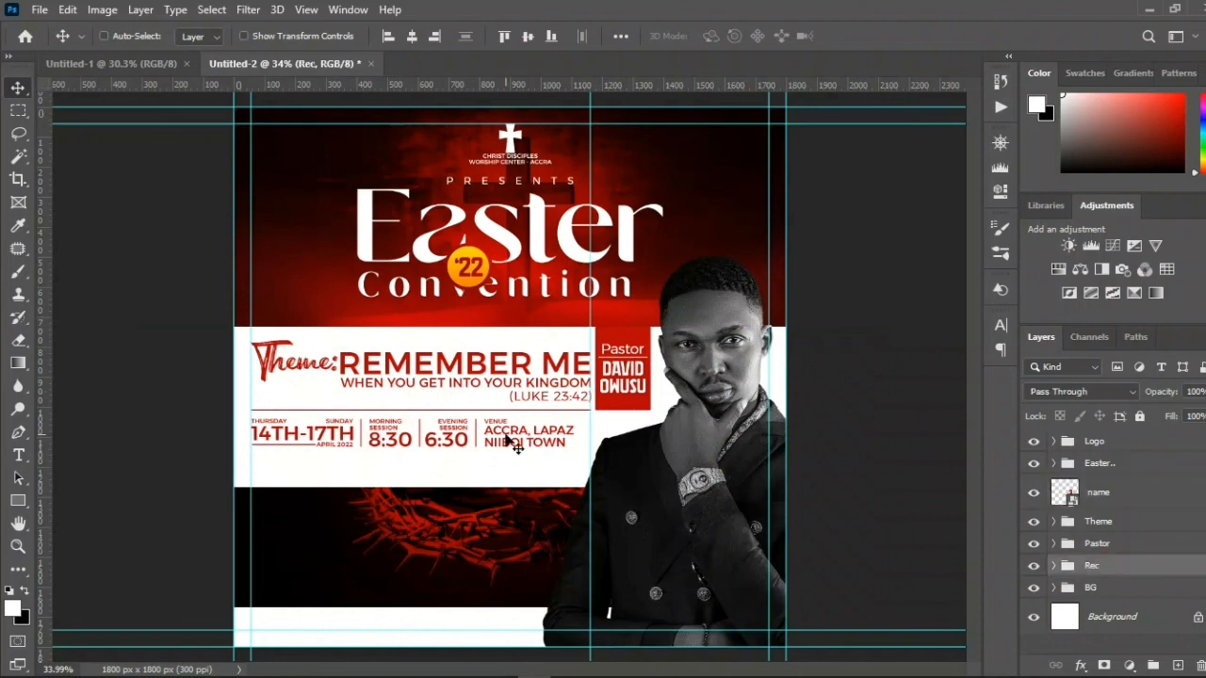
left_click_drag(556, 435, 555, 430)
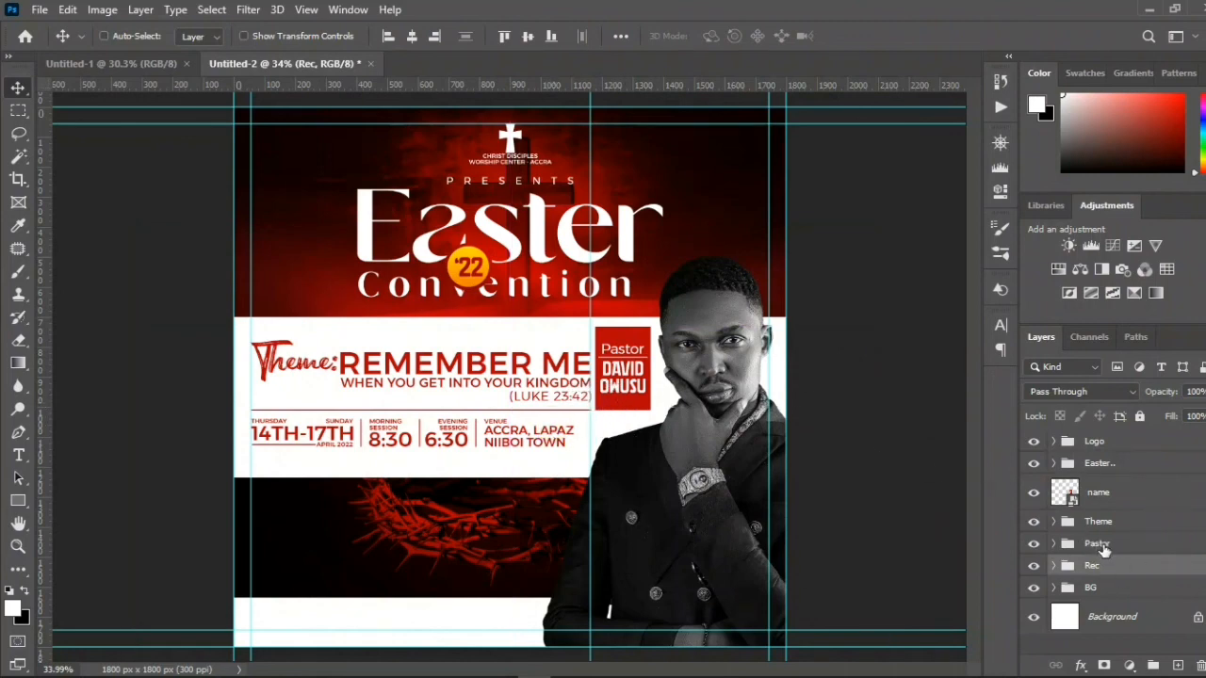
- Nudge the Pastor group a little to the left, closer to the red name tag
left_click(1100, 545)
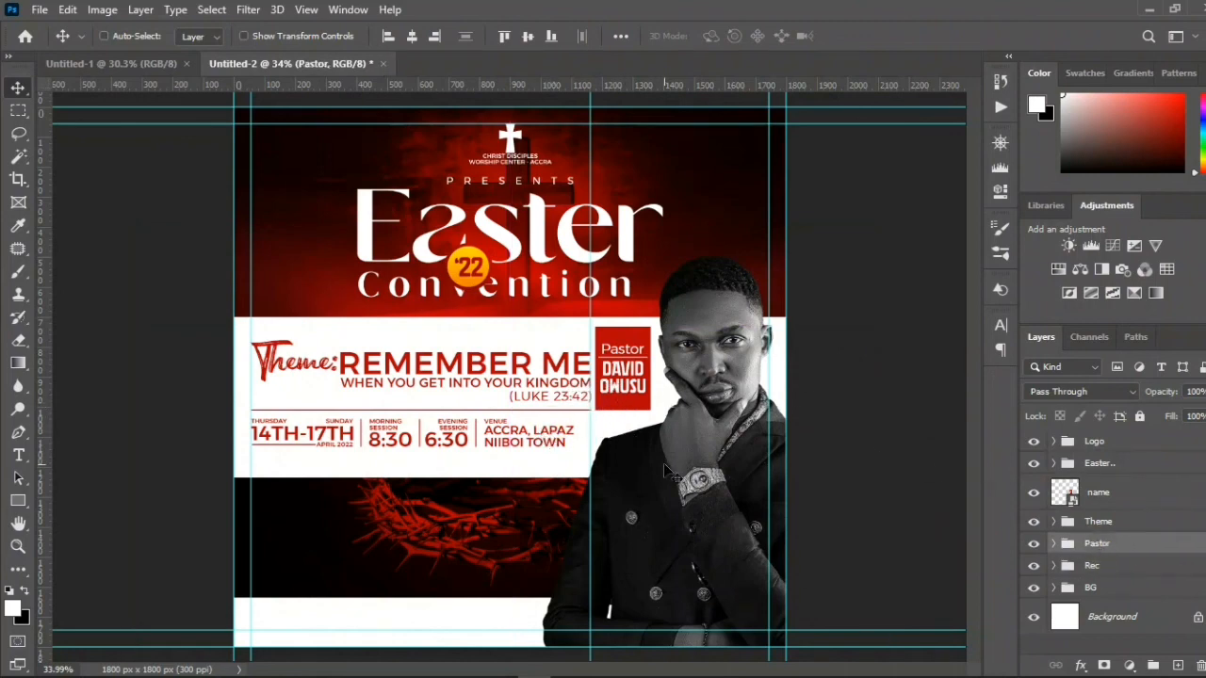
key("Left")
key("Left")
key("Left")
key("Left")
key("Left")
key("Left")
key("Left")
key("Left")
key("Left")
key("Left")
key("Left")
key("Left")
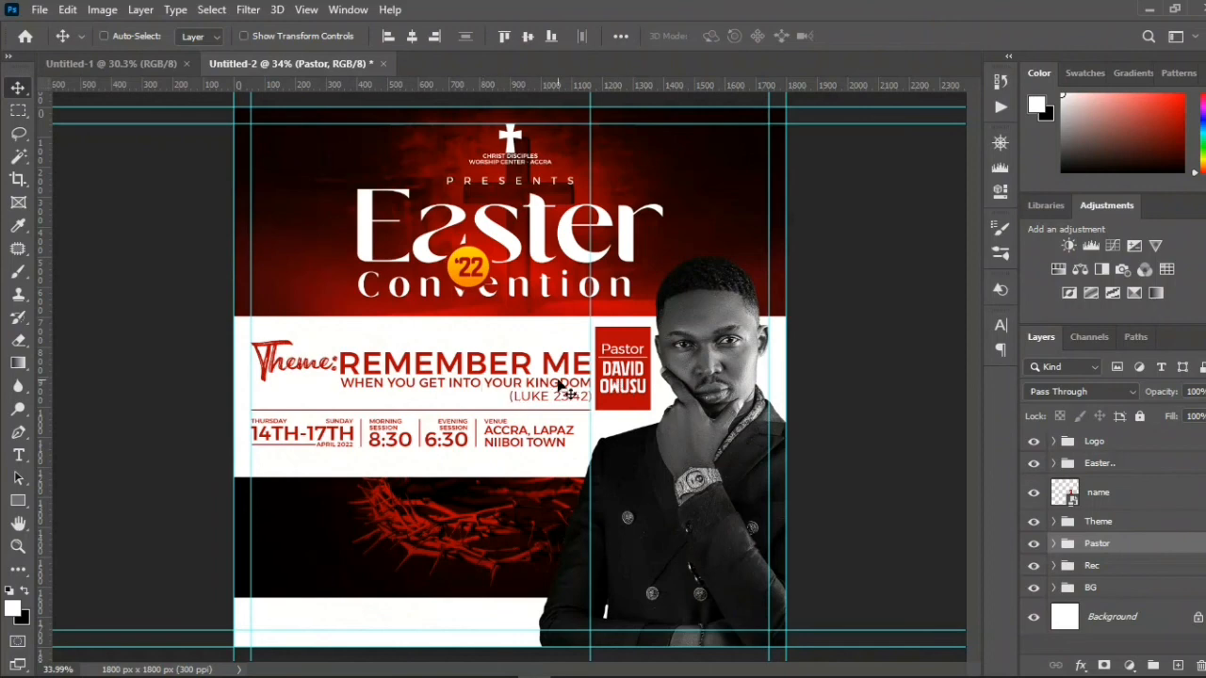
- Add the text Anticipate on a new layer directly above the Pastor group and place it over the crown of thorns
scroll(482, 494, "down", 2)
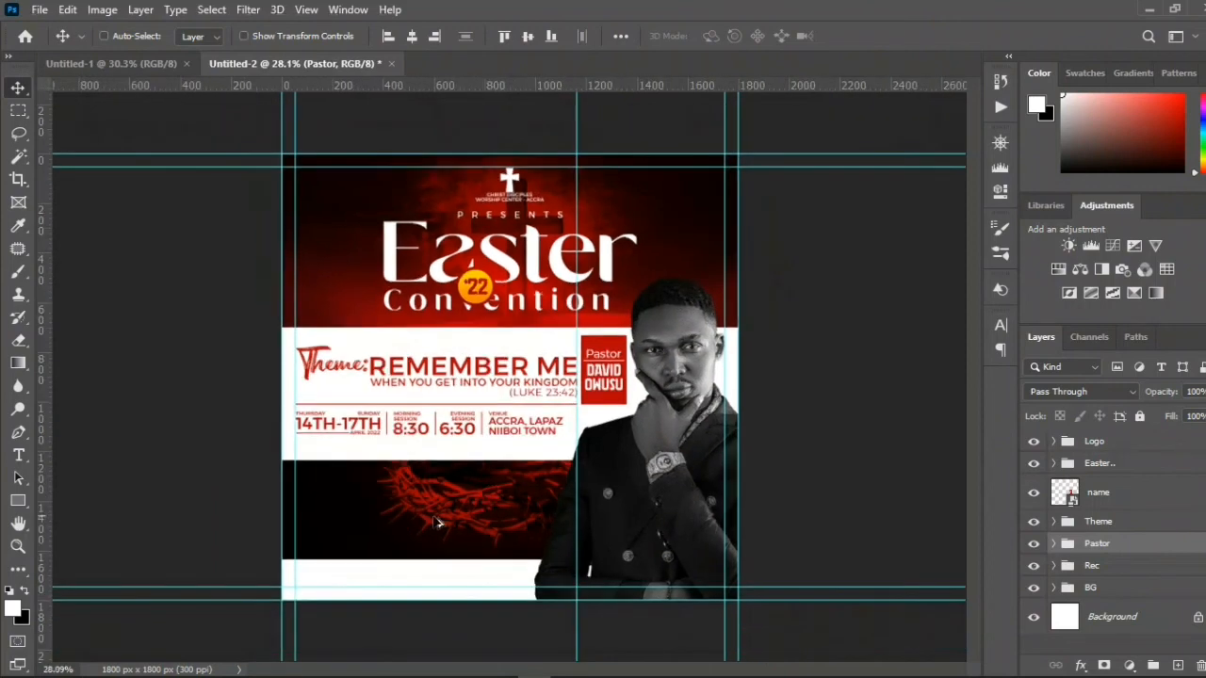
left_click(1112, 522)
left_click_drag(1099, 533, 1095, 544)
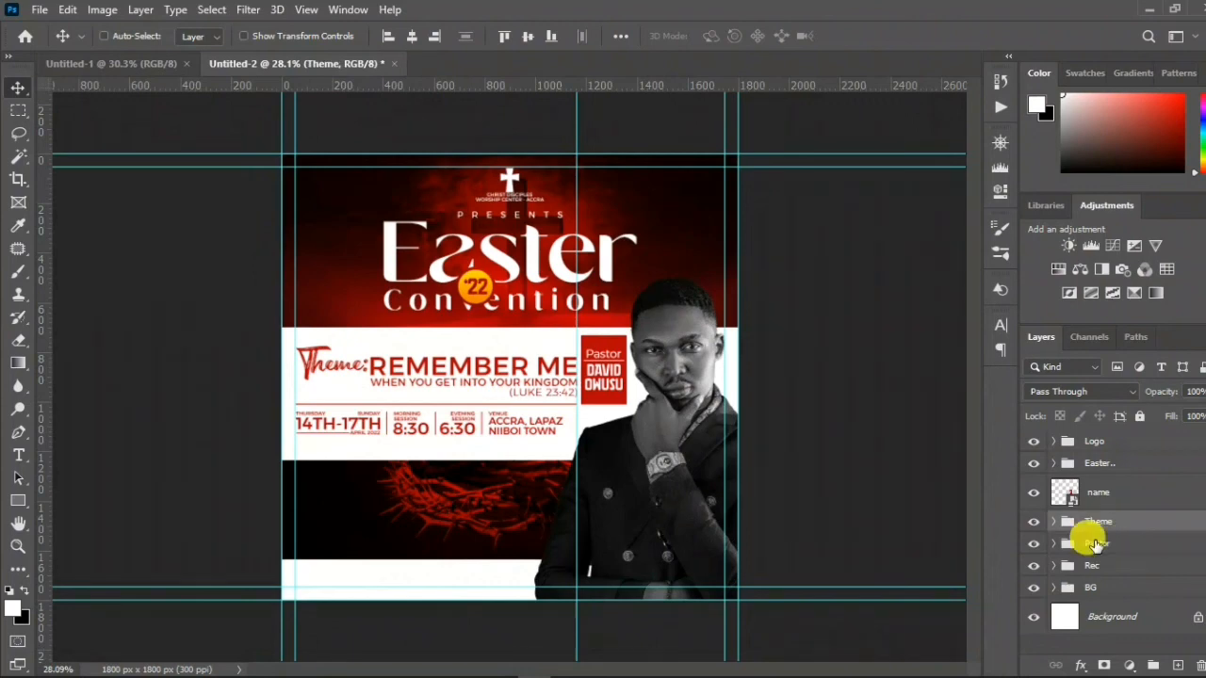
left_click(1093, 544)
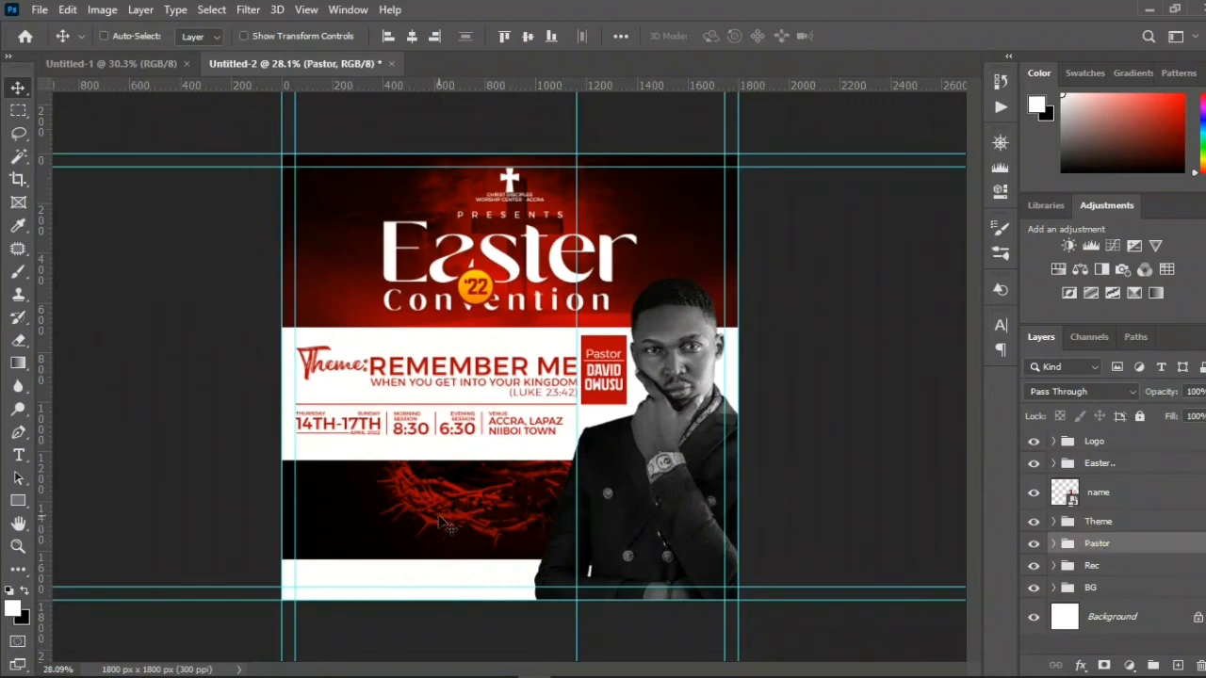
key("t")
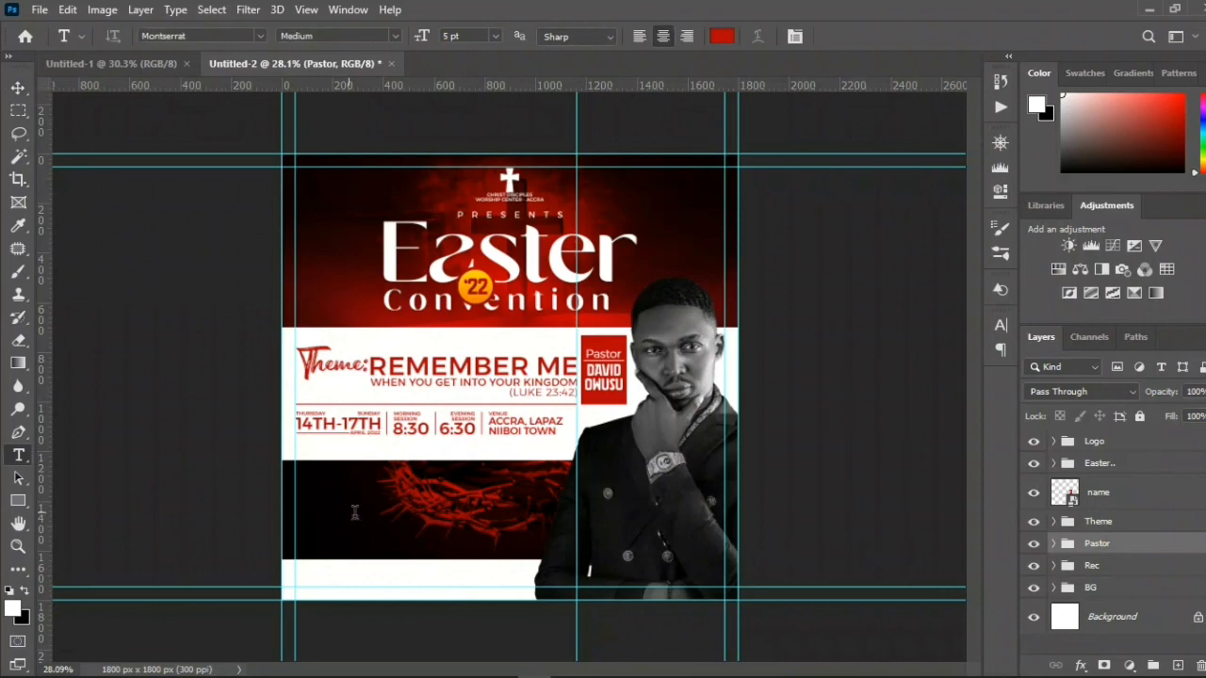
left_click(355, 512)
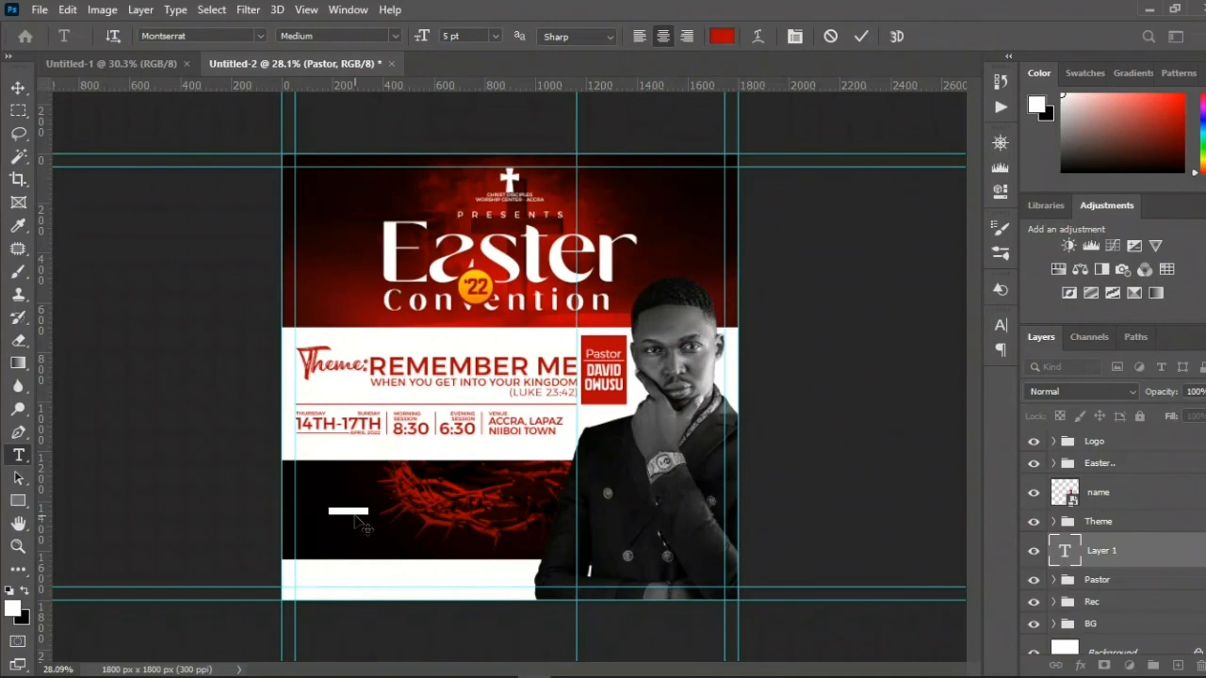
type("M")
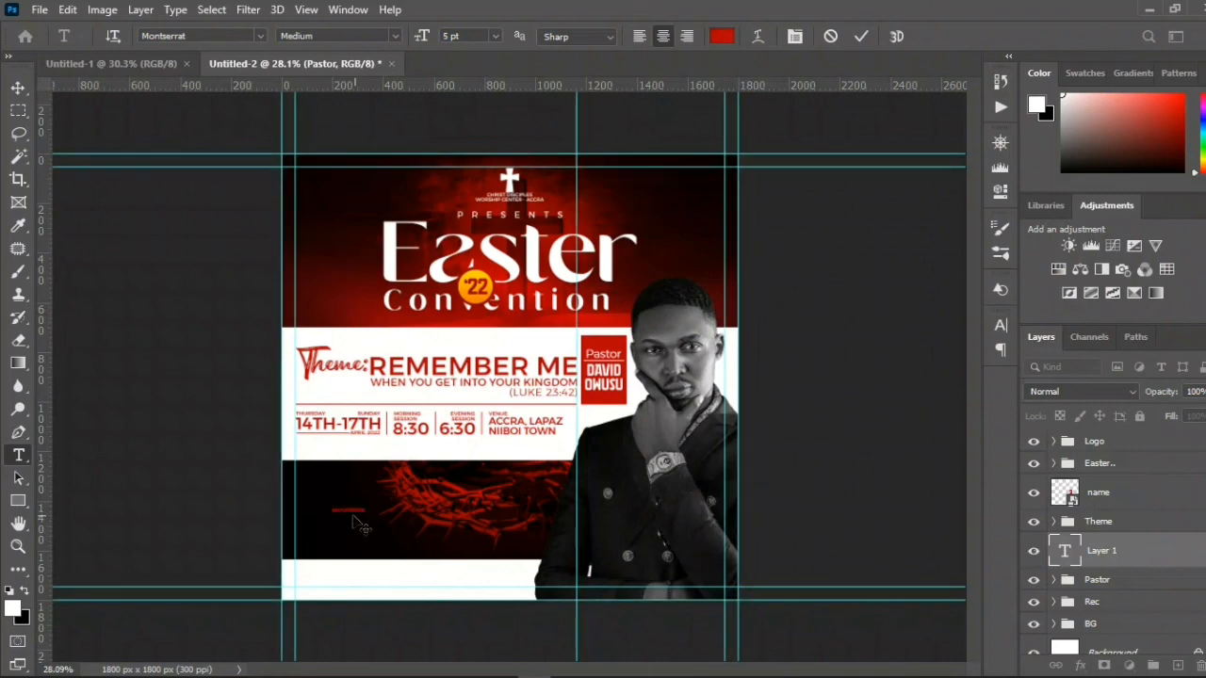
key("ctrl+Return")
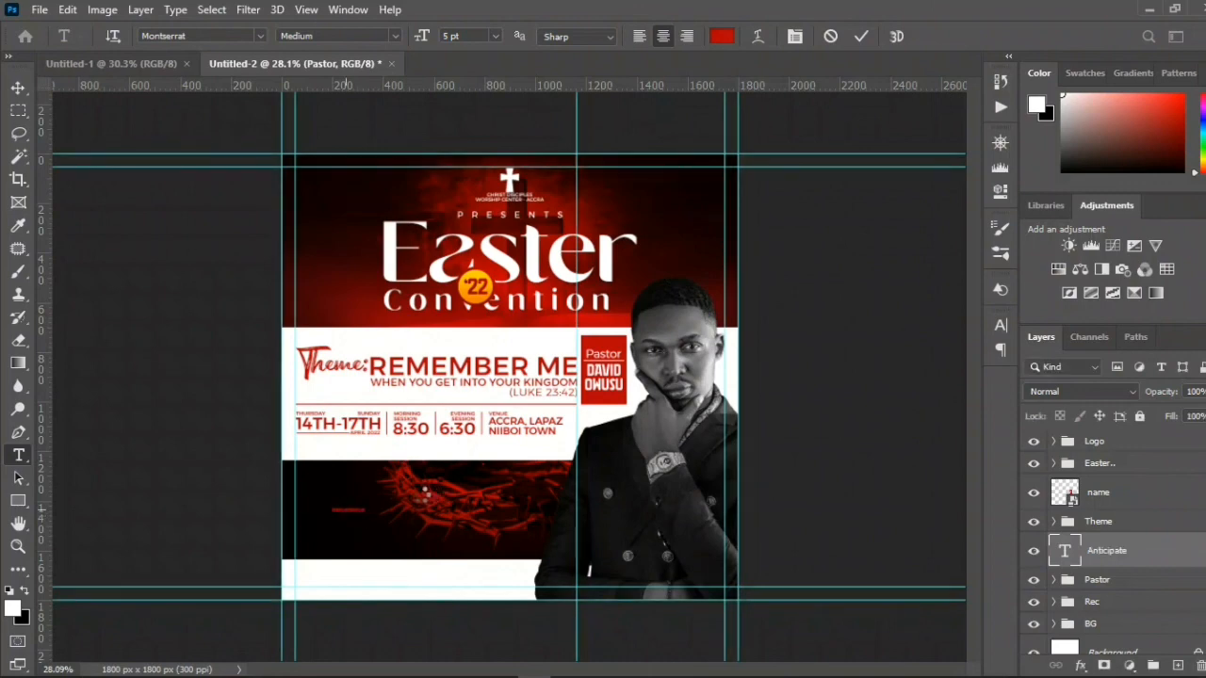
key("v")
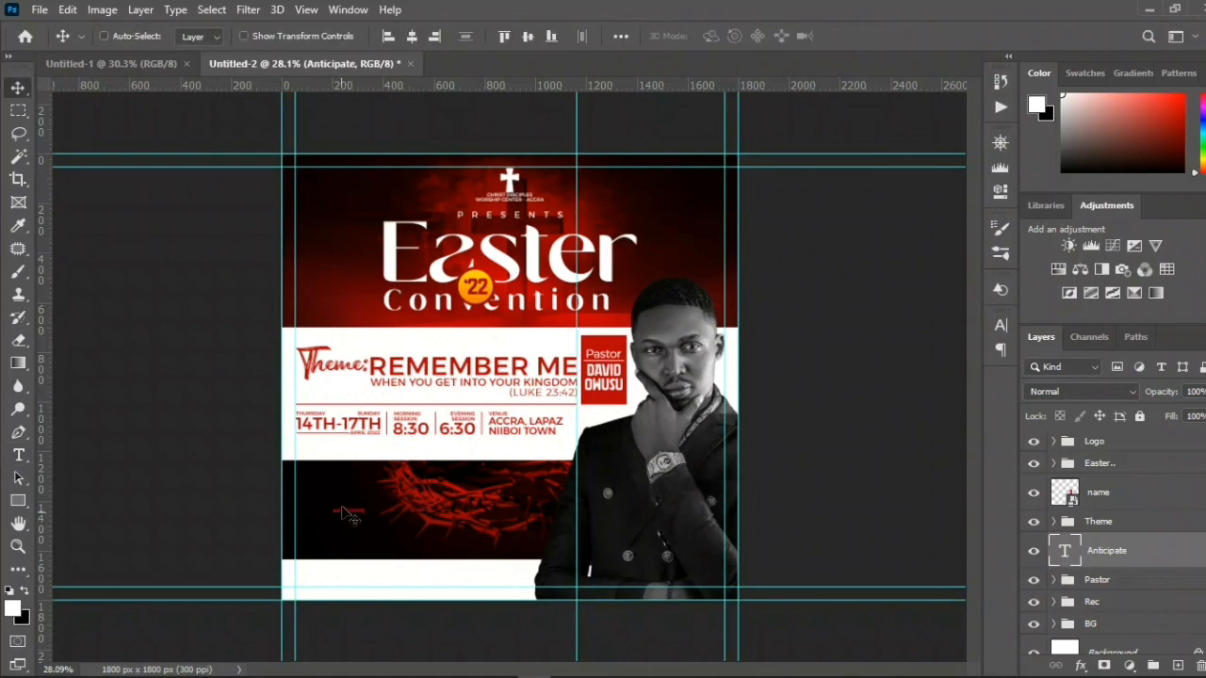
left_click(369, 509)
left_click_drag(370, 509, 396, 508)
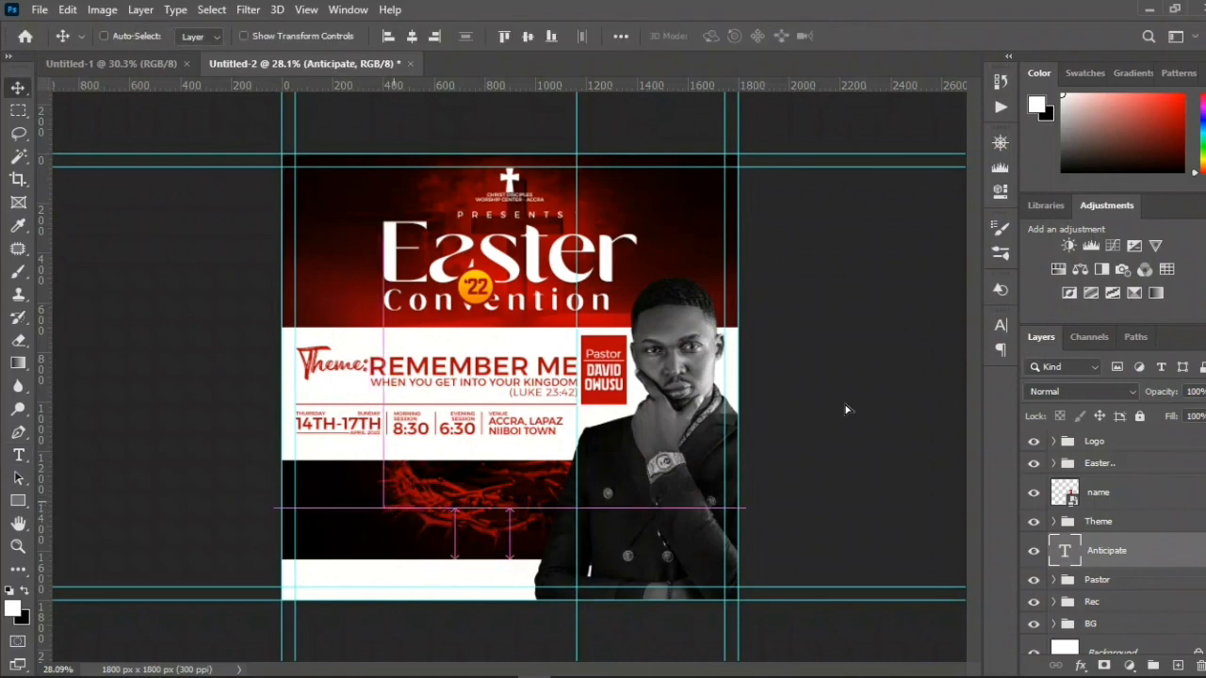
- Turn off All Caps for the Anticipate text and set its font to Autograf PERSONAL USE ONLY
left_click(1000, 325)
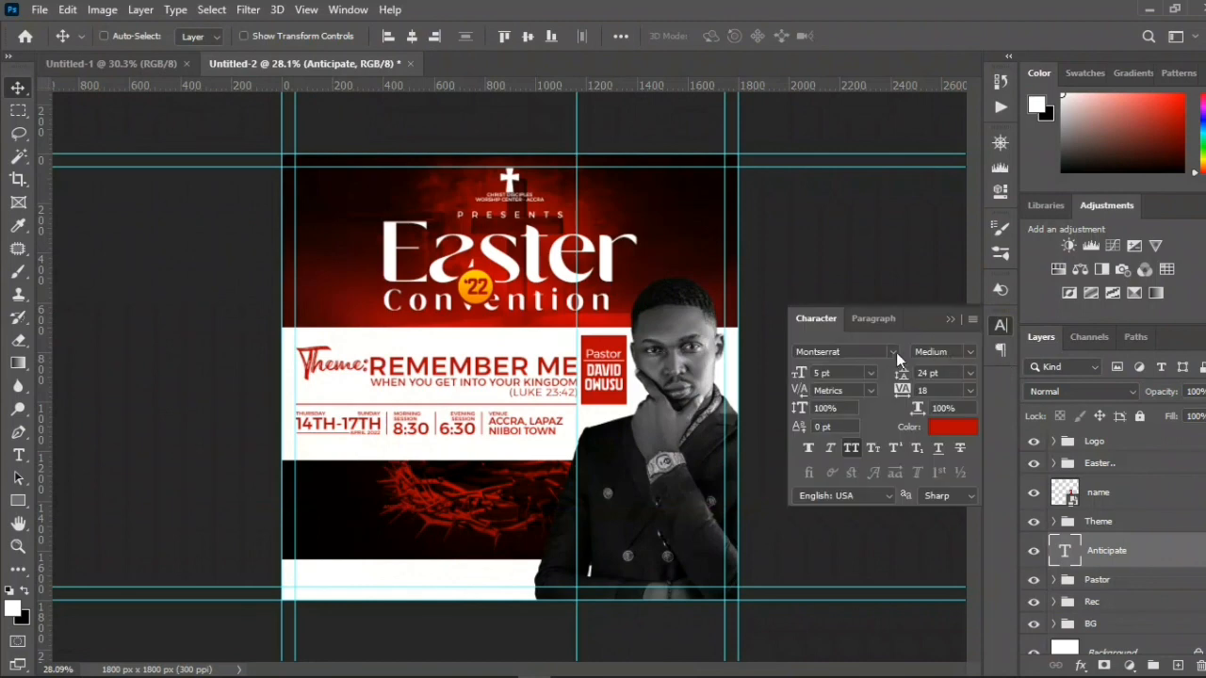
left_click(848, 449)
left_click(892, 353)
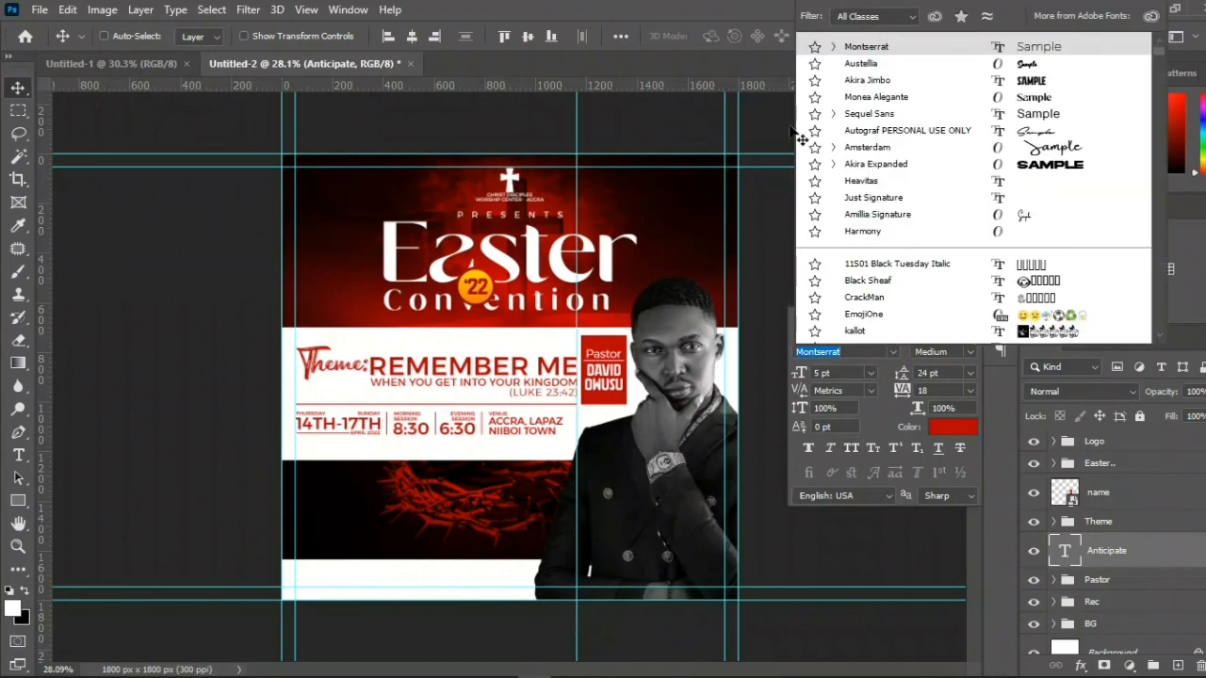
left_click(867, 136)
left_click(850, 220)
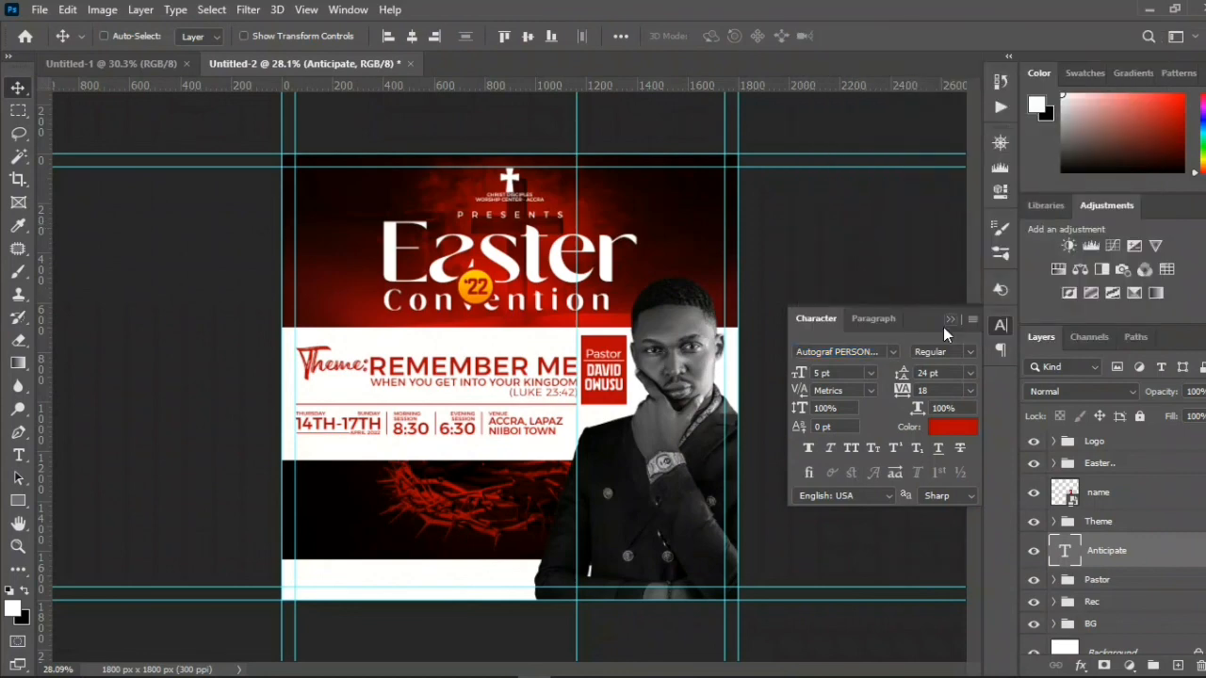
- Change the Anticipate text colour to white (ffffff)
left_click(947, 428)
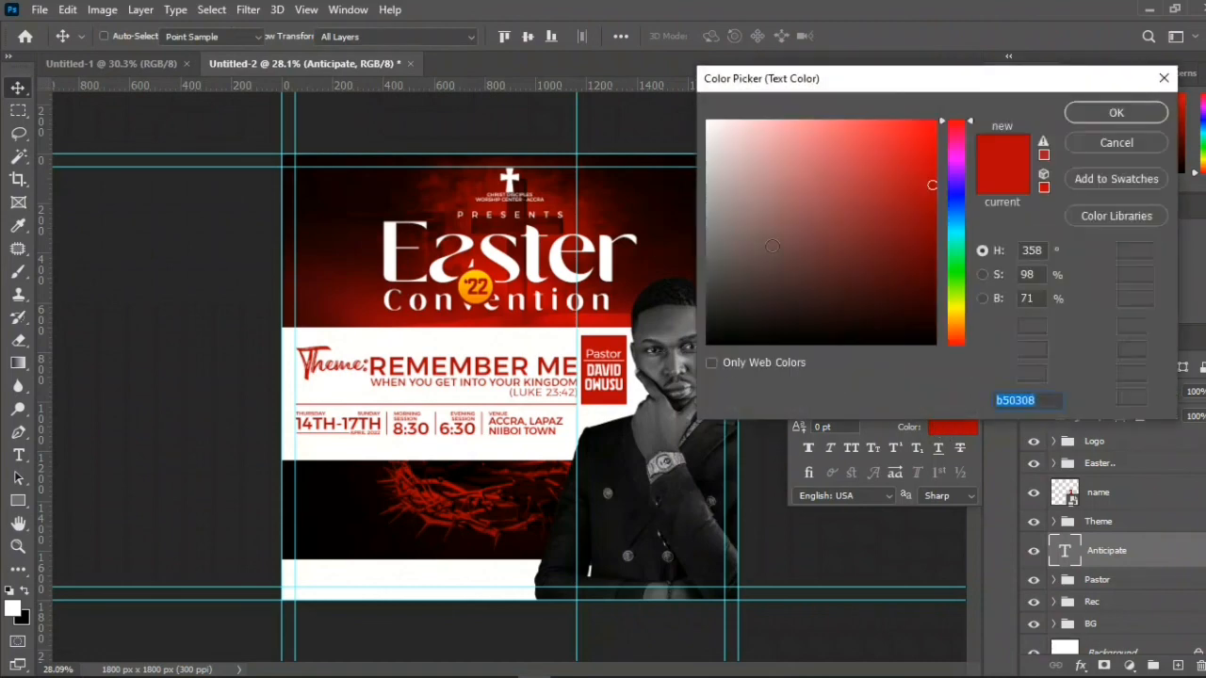
left_click_drag(726, 156, 693, 72)
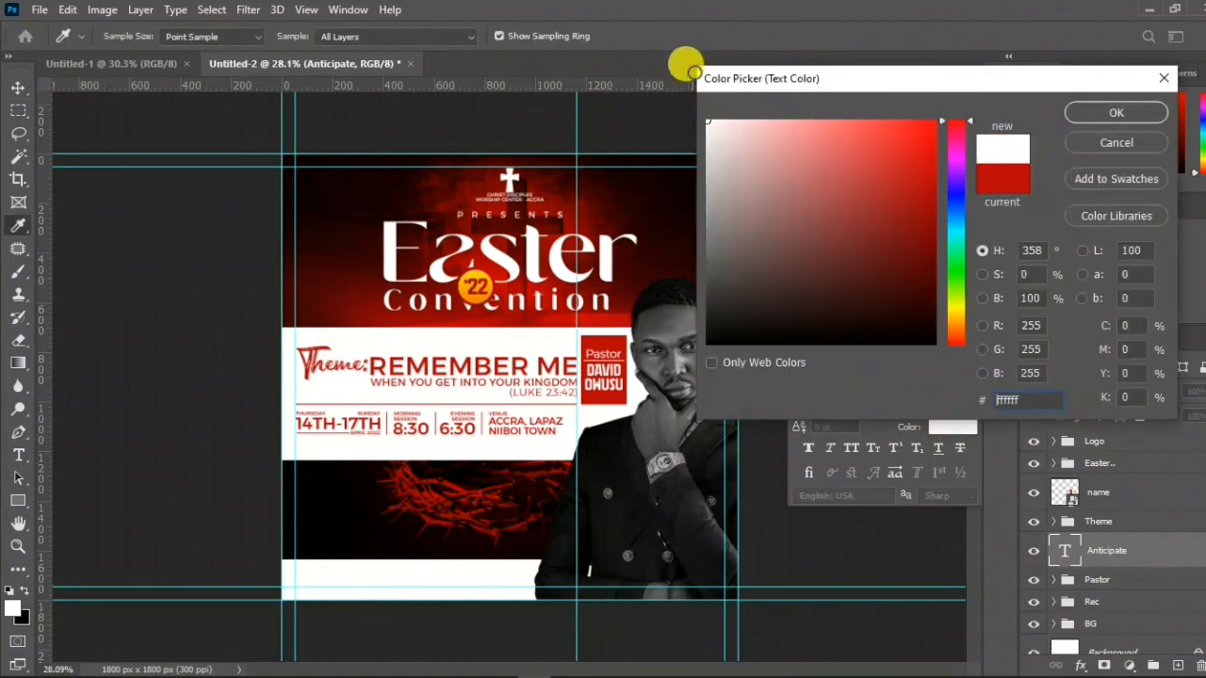
left_click(1116, 112)
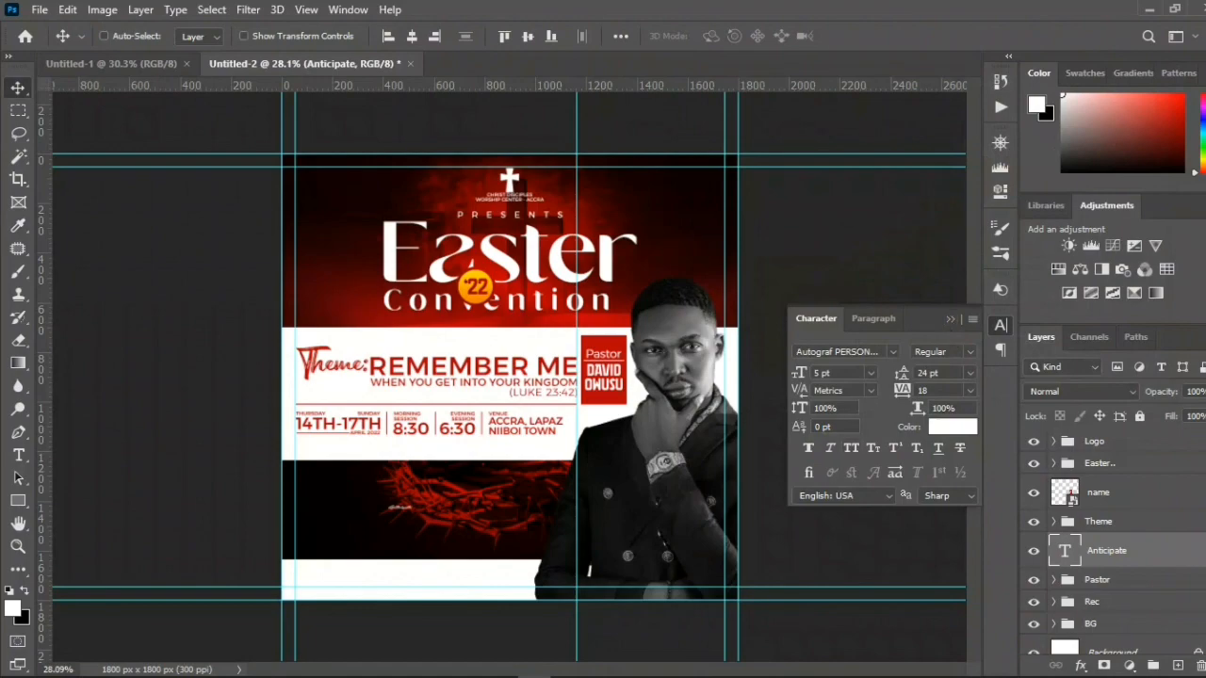
- Look up the Anticipate entry in the Notepad GUIDE file and set the text's font size to 30 pt in Photoshop
mouse_move(552, 646)
left_click(575, 667)
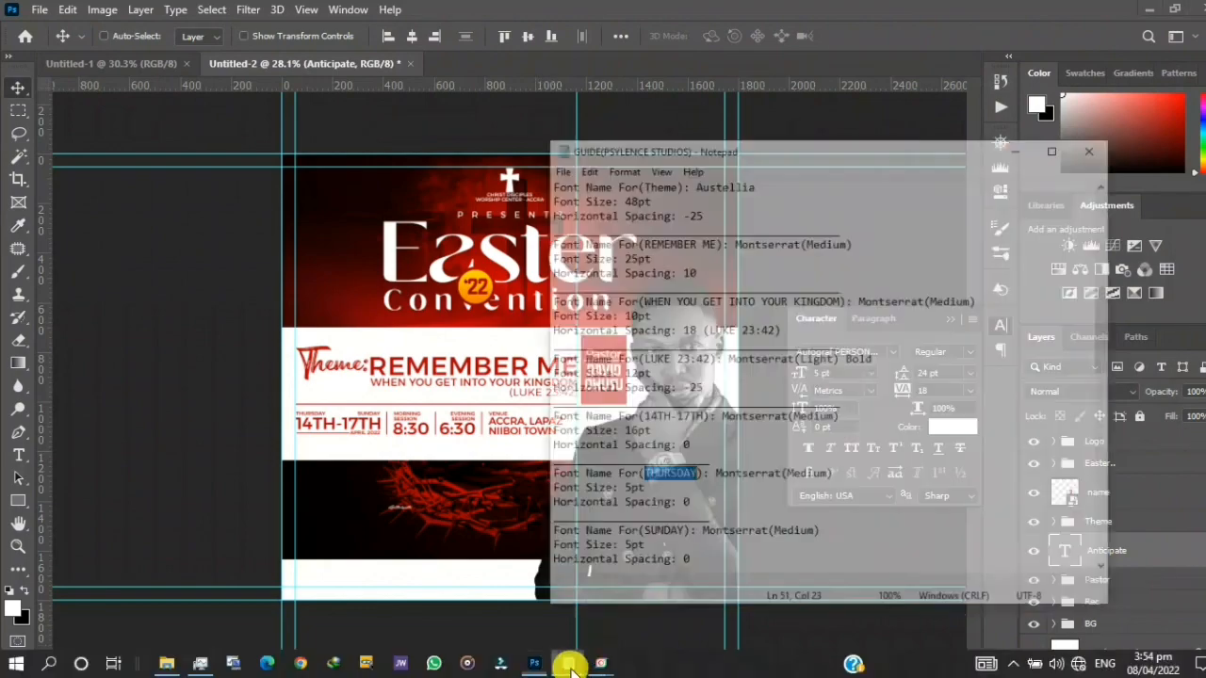
scroll(730, 405, "down", 6)
scroll(730, 405, "down", 11)
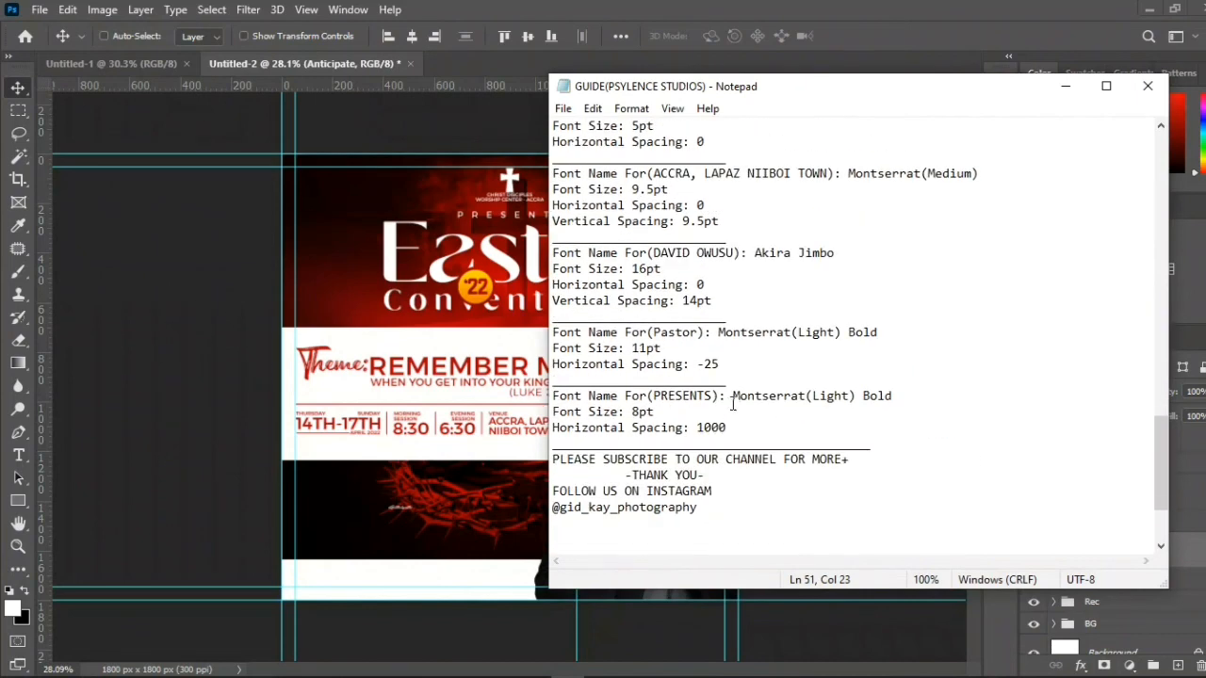
scroll(695, 380, "up", 4)
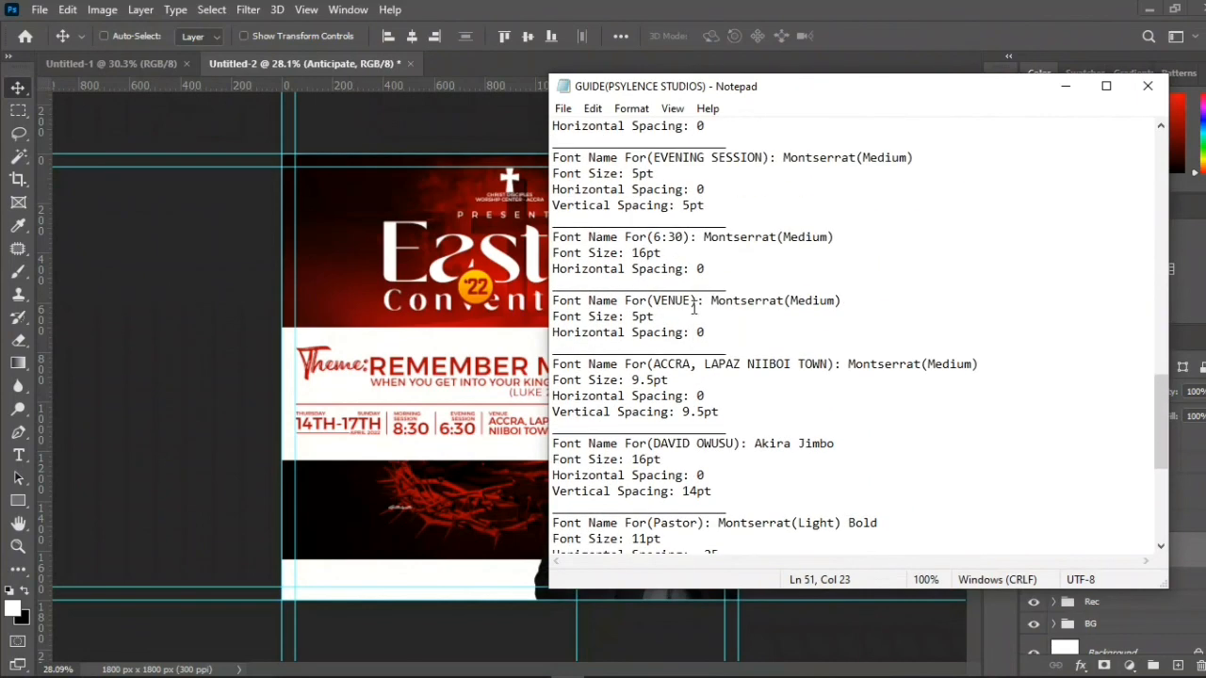
scroll(694, 308, "up", 2)
scroll(695, 301, "up", 5)
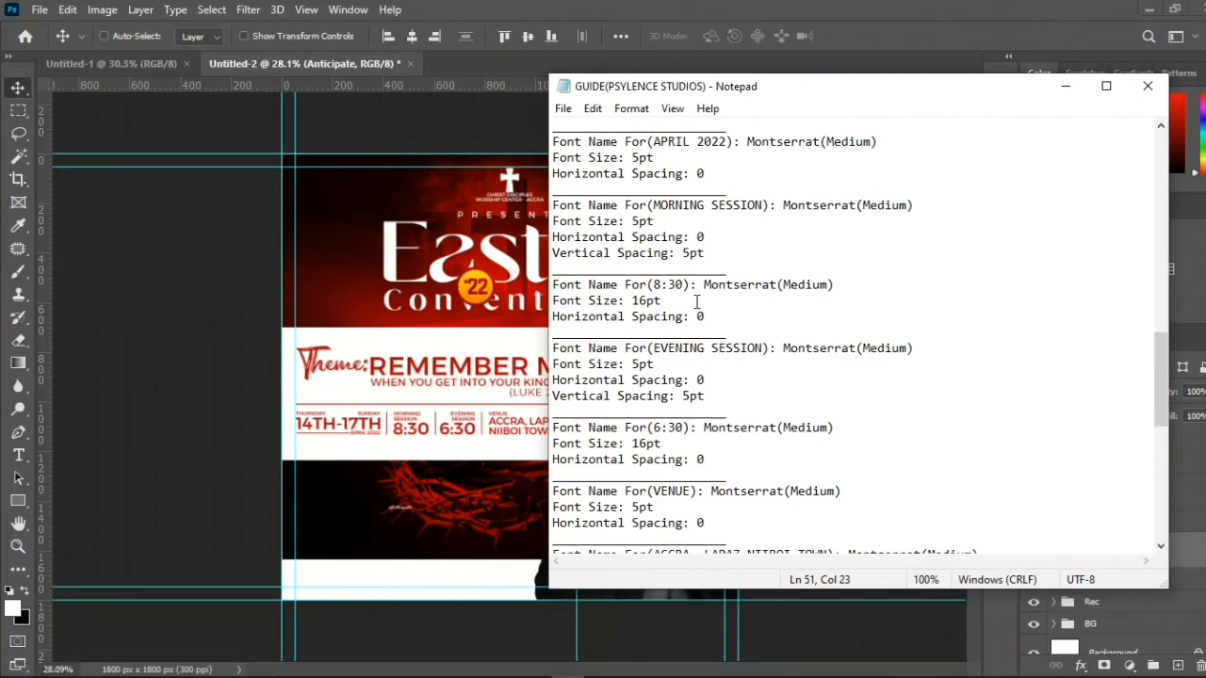
scroll(697, 302, "up", 3)
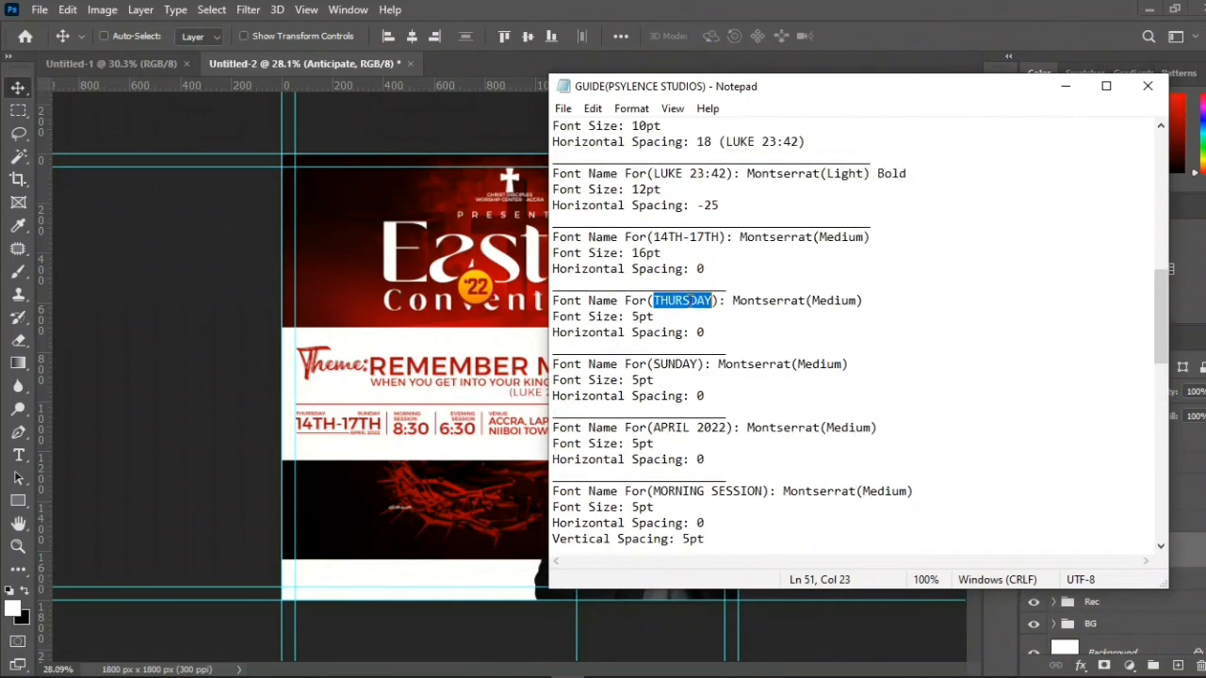
scroll(694, 300, "up", 5)
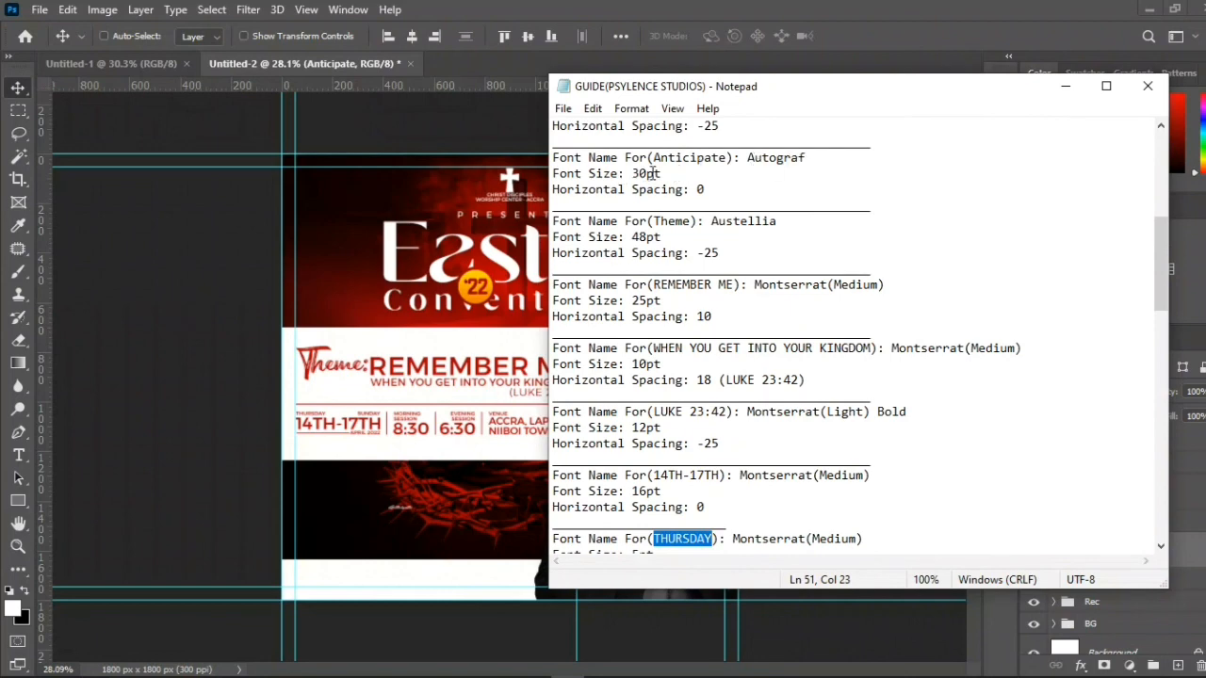
left_click(1062, 85)
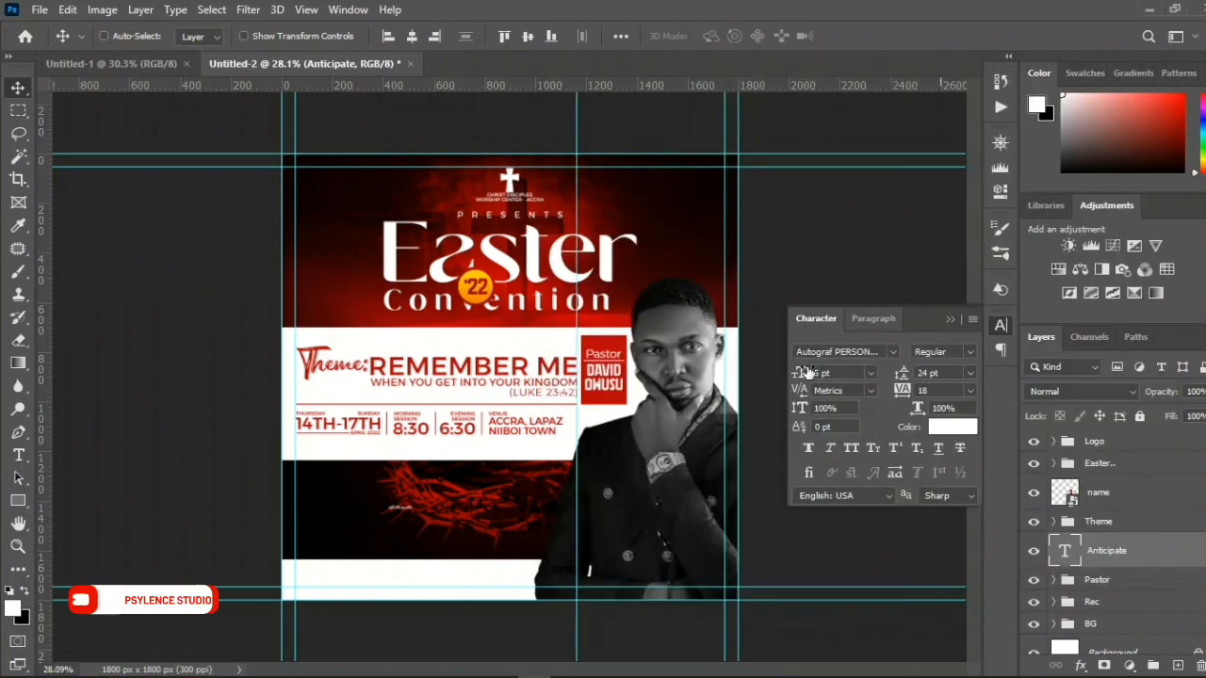
left_click(871, 373)
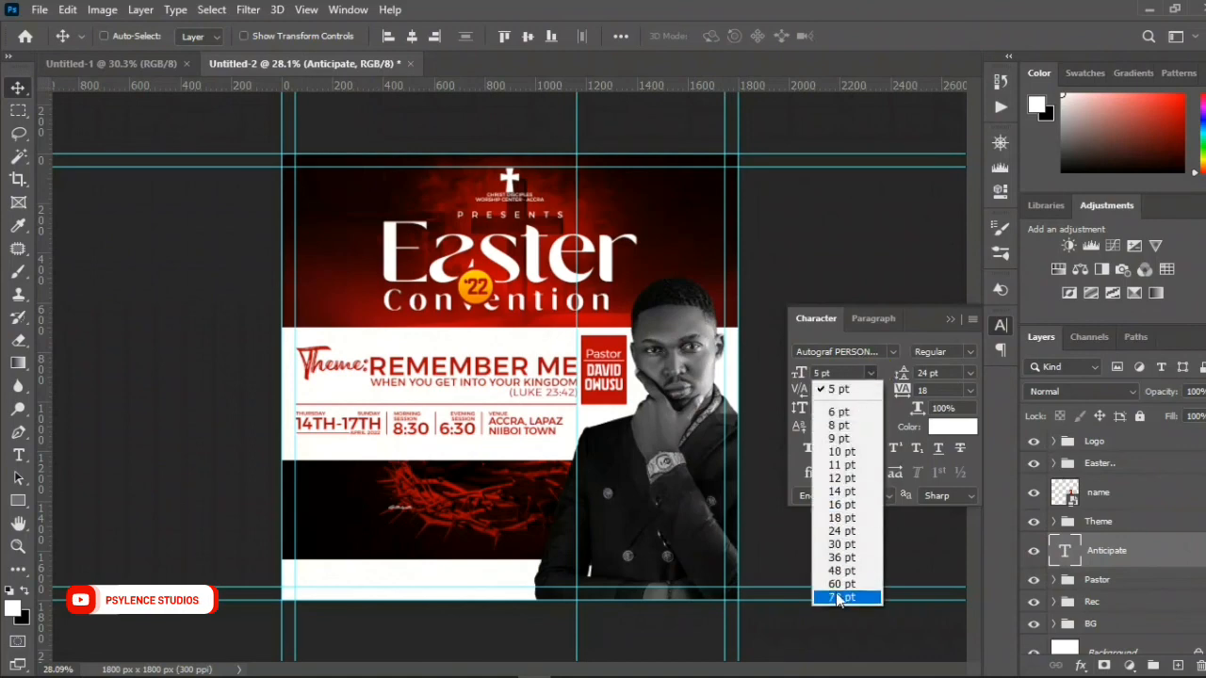
left_click(841, 545)
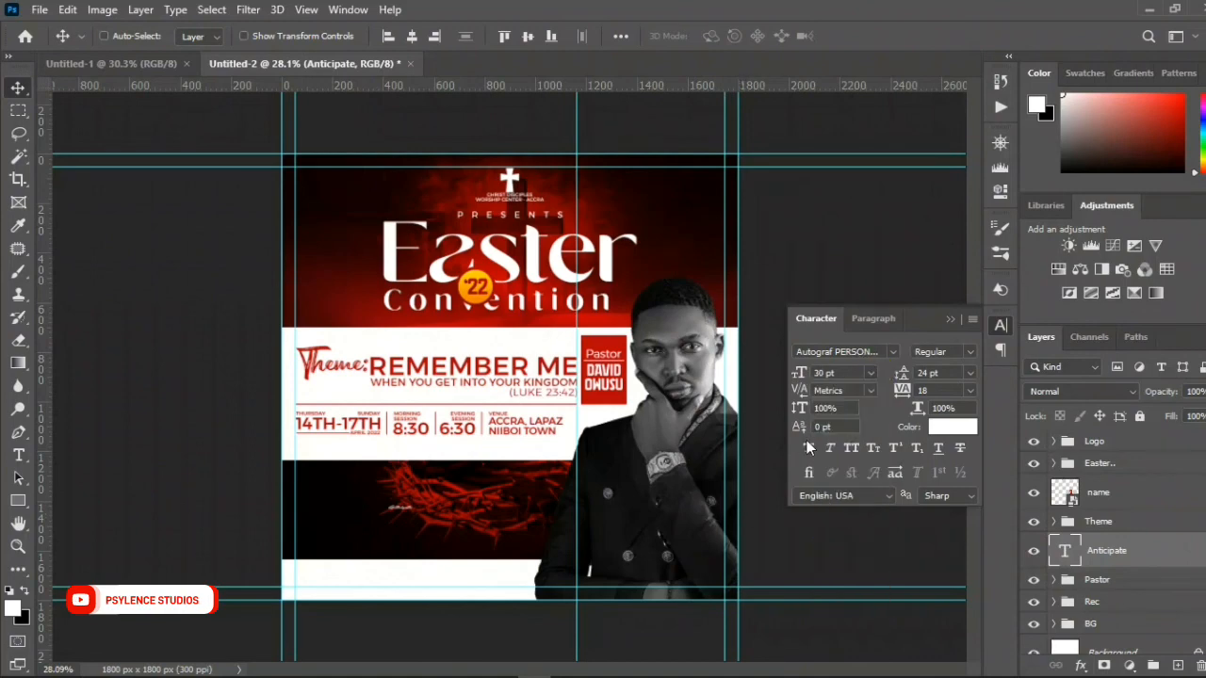
- Centre the Anticipate text horizontally and vertically within the dark crown-of-thorns band, between the left margin guide and the guide beside the pastor
left_click(950, 319)
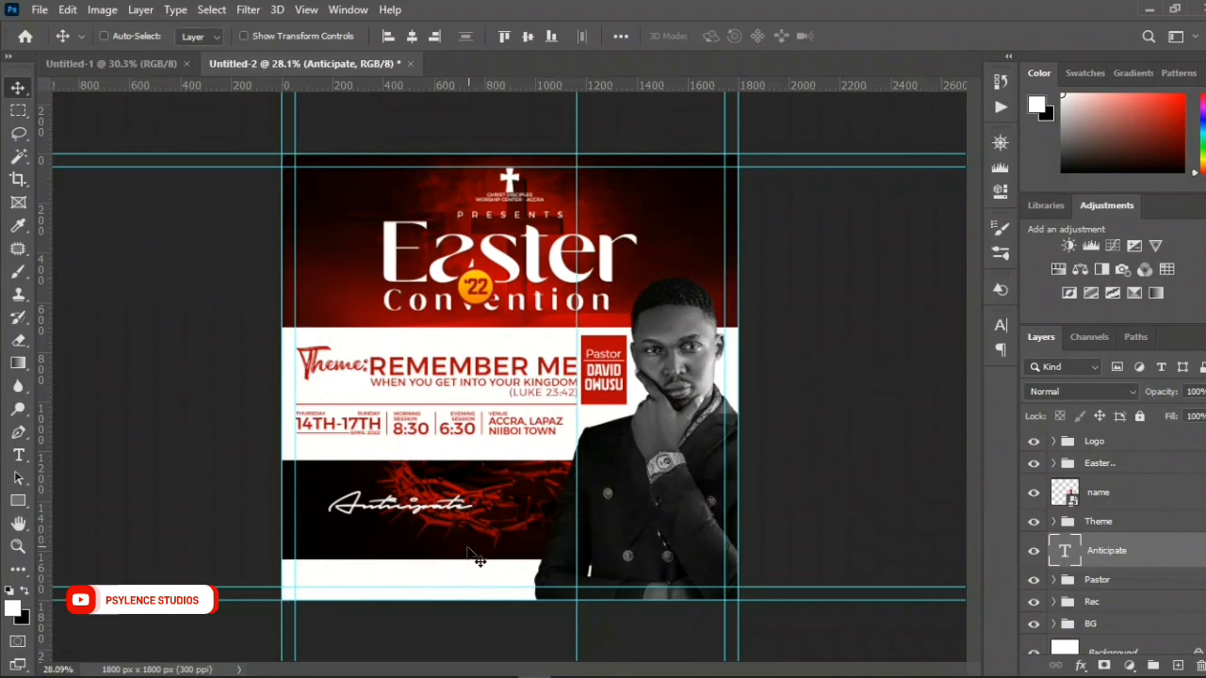
left_click(18, 112)
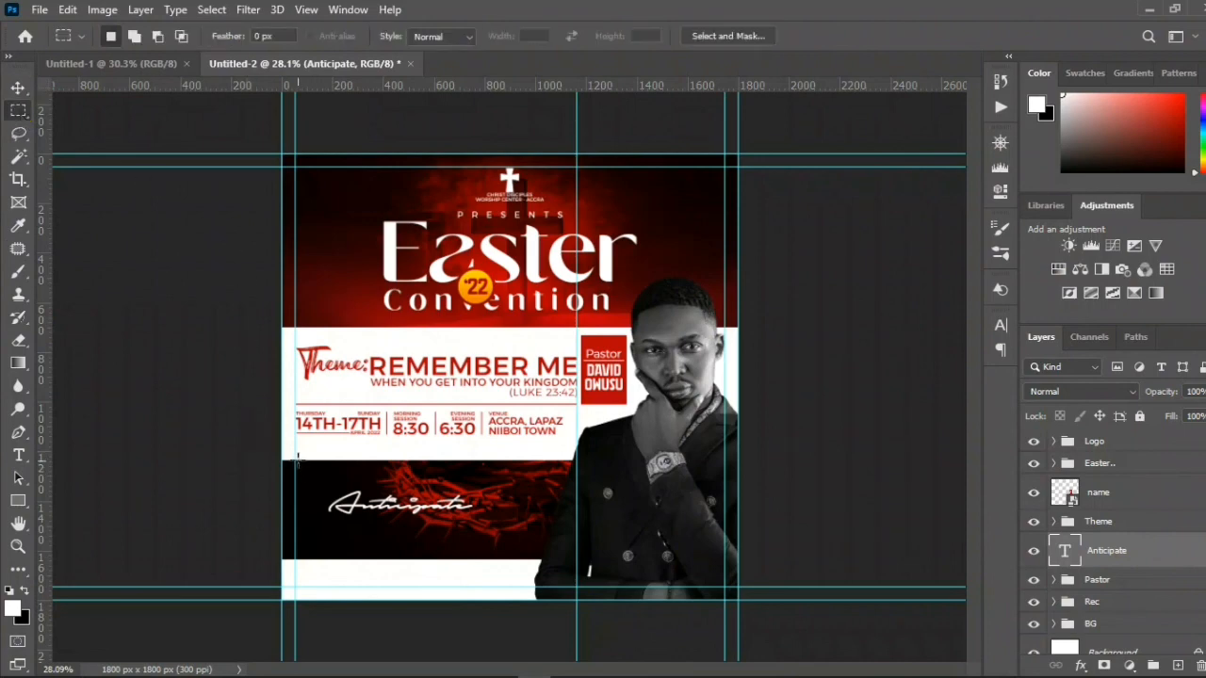
left_click_drag(297, 460, 565, 559)
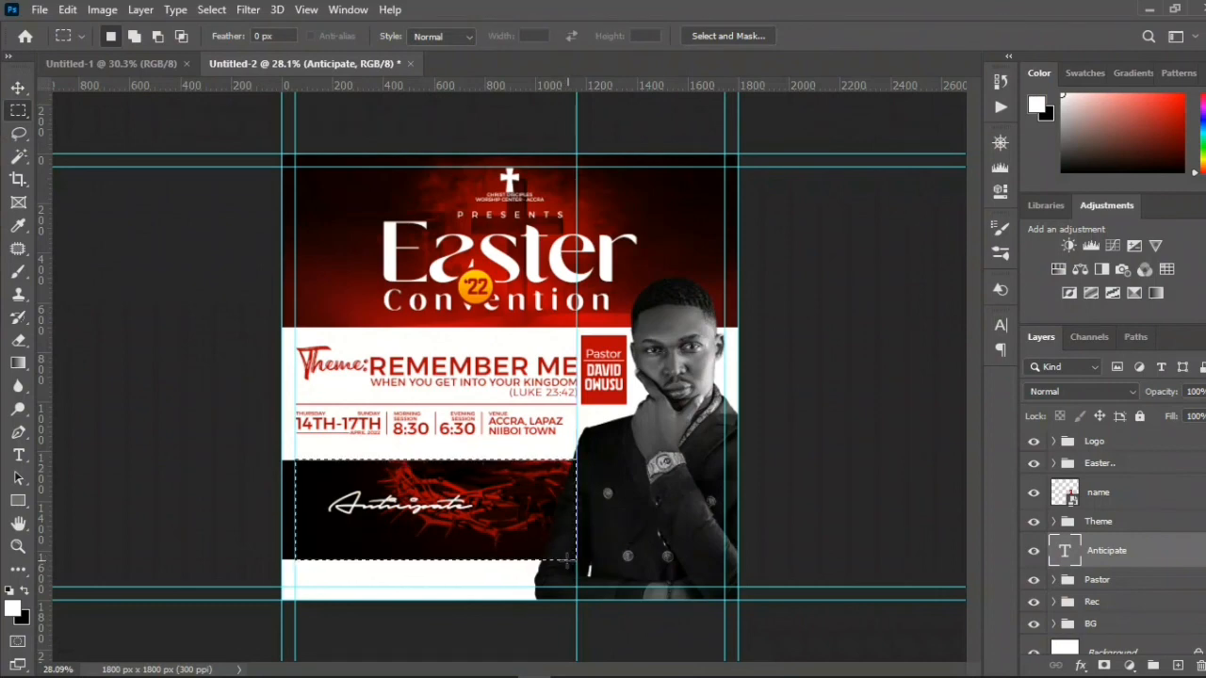
key("v")
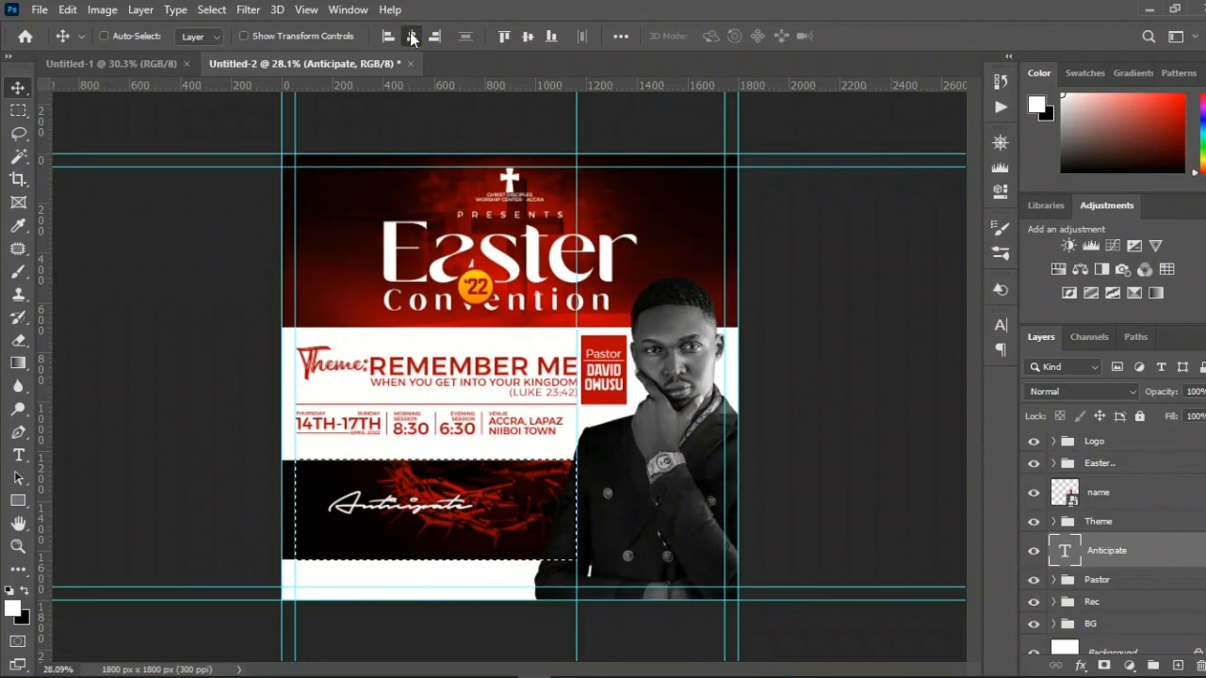
left_click(411, 38)
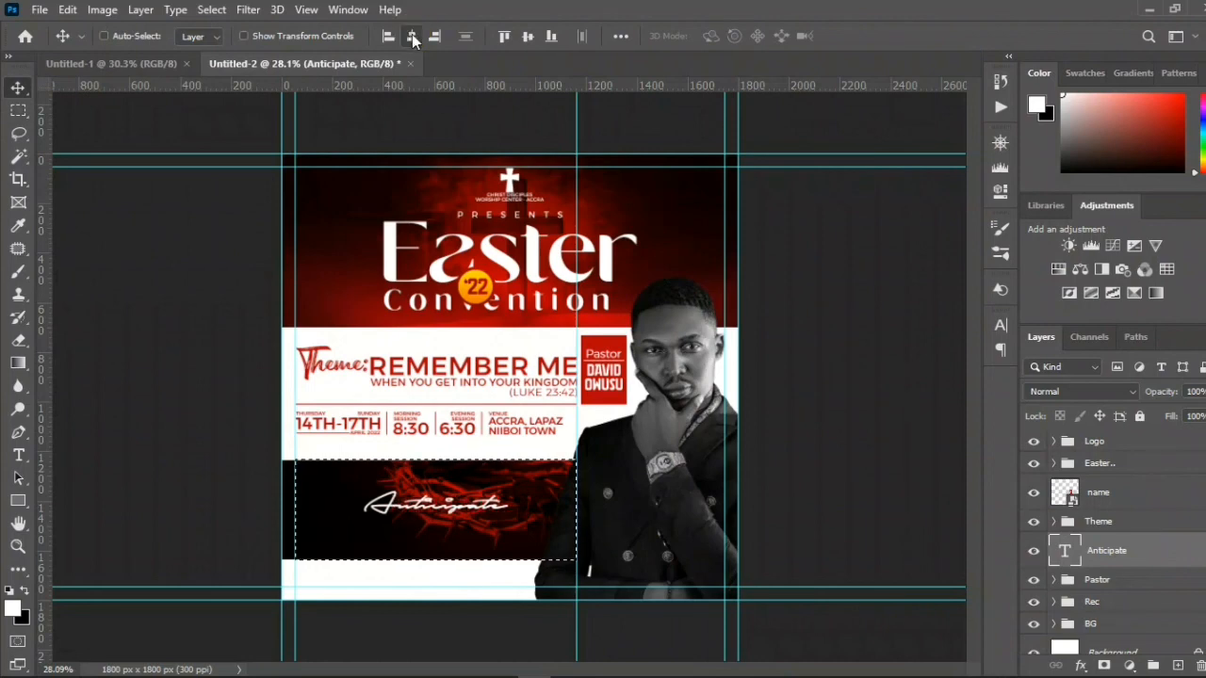
left_click(526, 42)
key("ctrl")
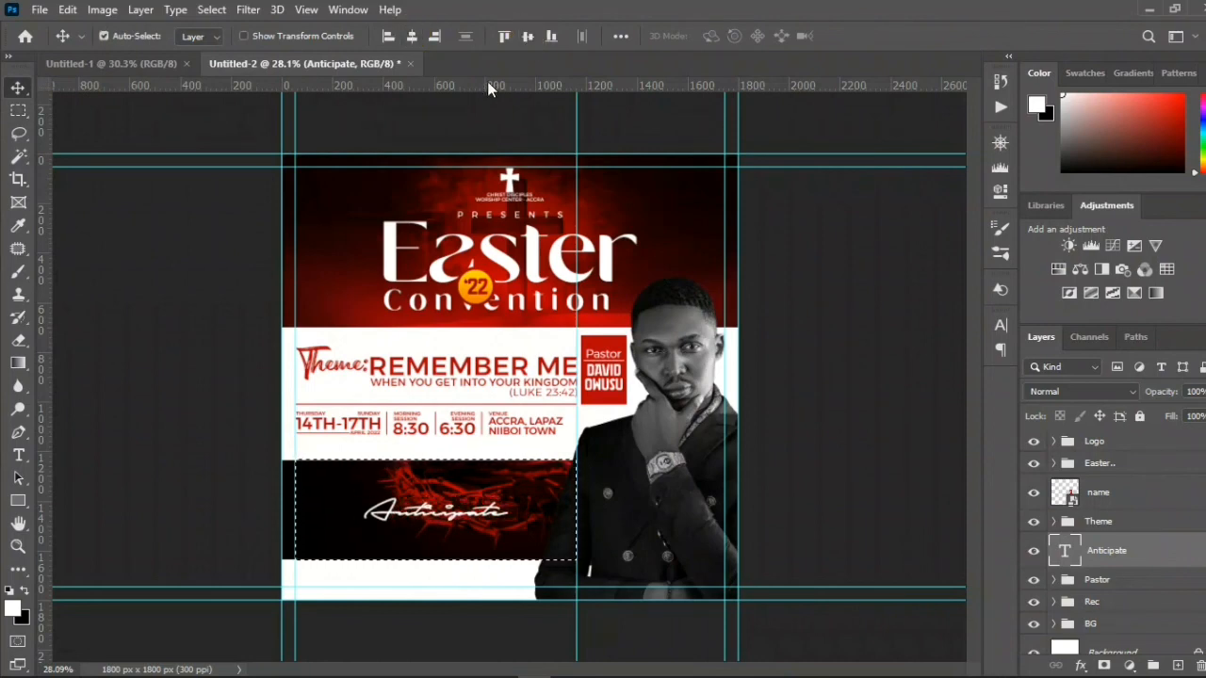
key("ctrl+d")
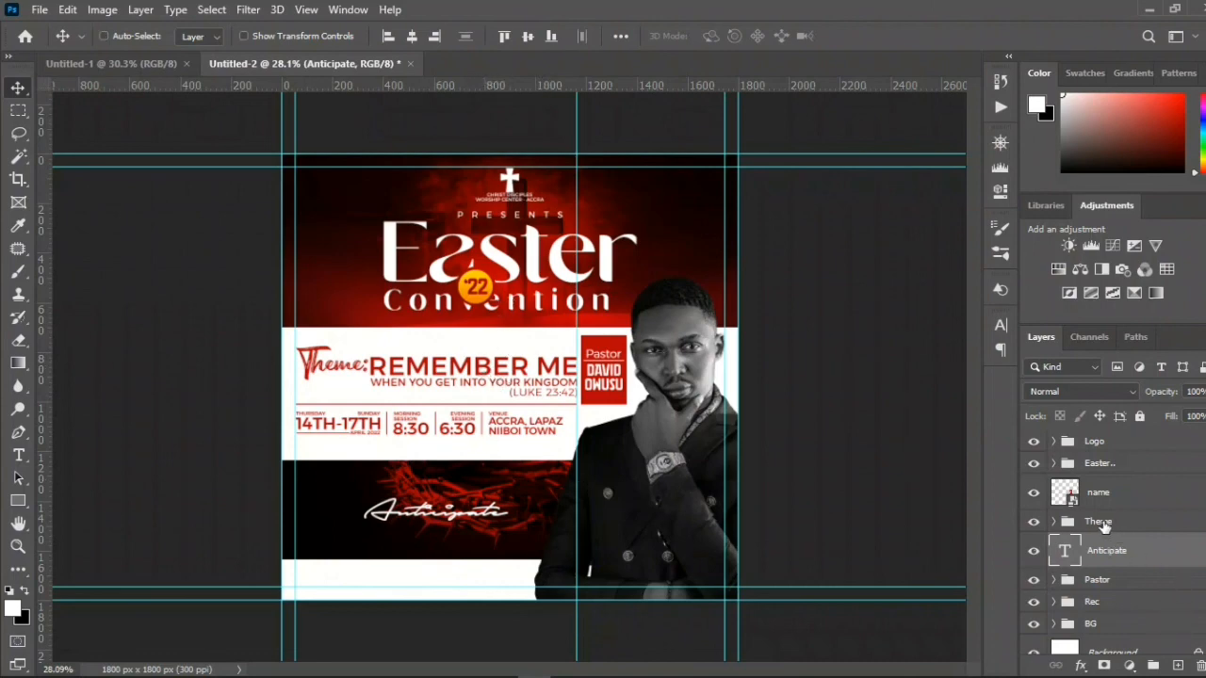
- Place the Powered by image from the EASTER FLYER FILES(PSYLENCE STUDIOS) folder into the flyer, directly above the Anticipate layer
mouse_move(243, 662)
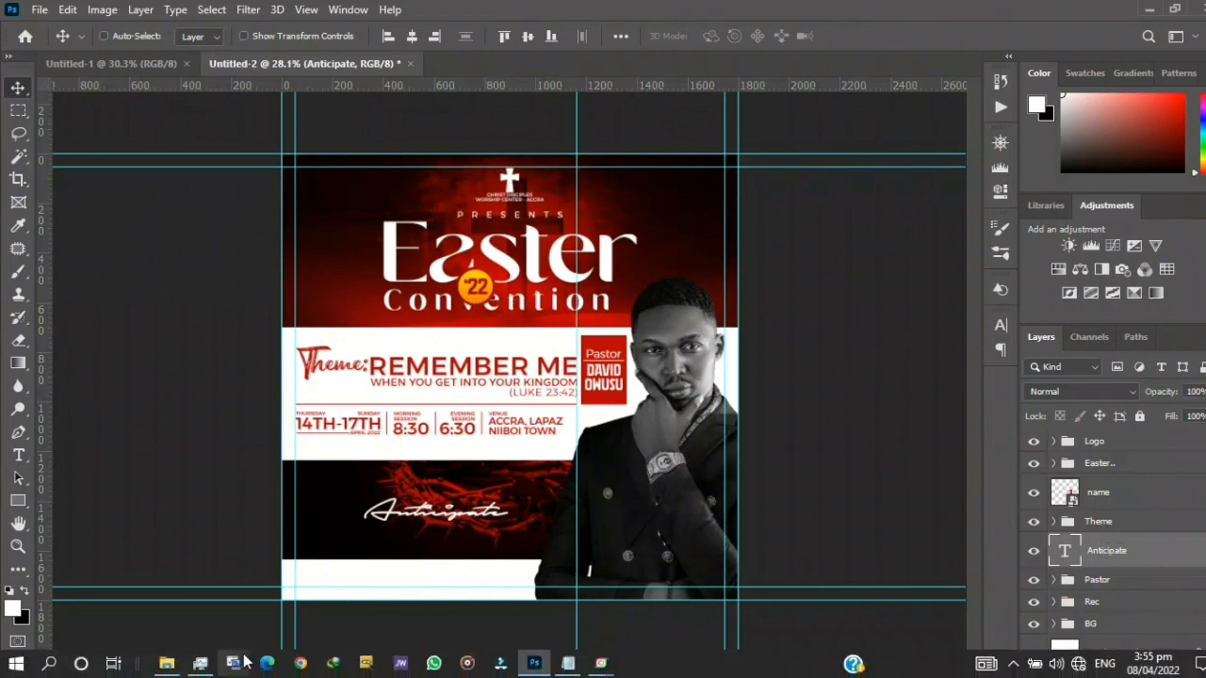
left_click(166, 664)
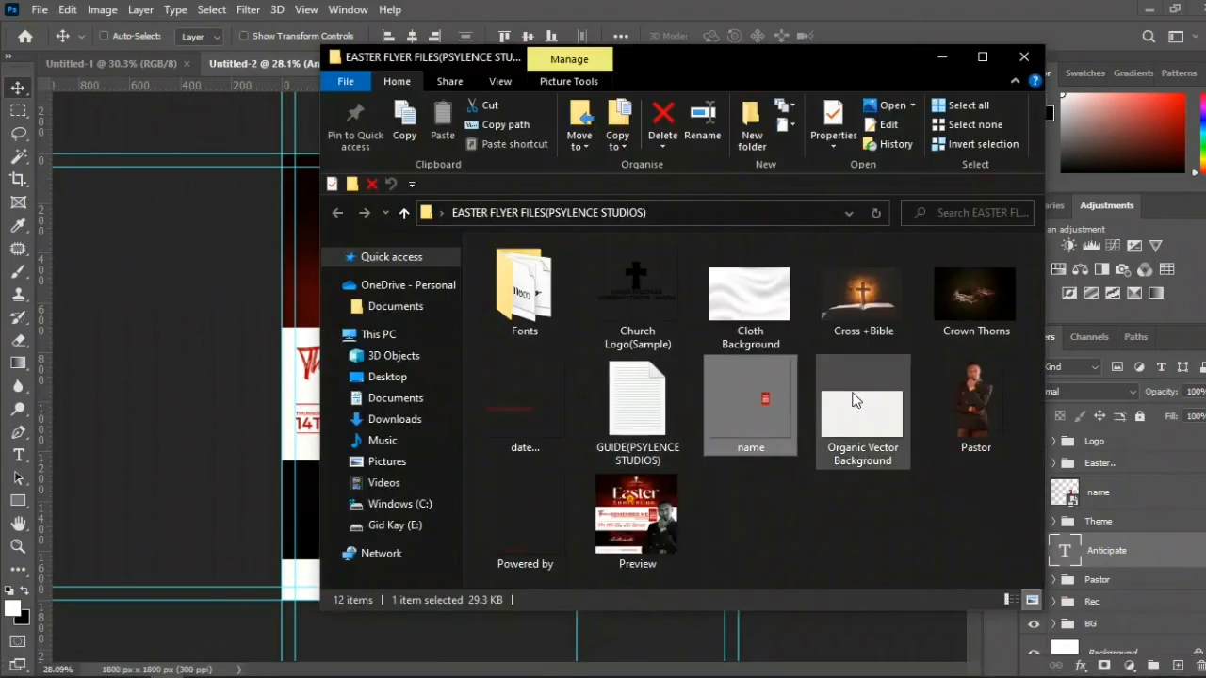
left_click_drag(524, 527, 434, 544)
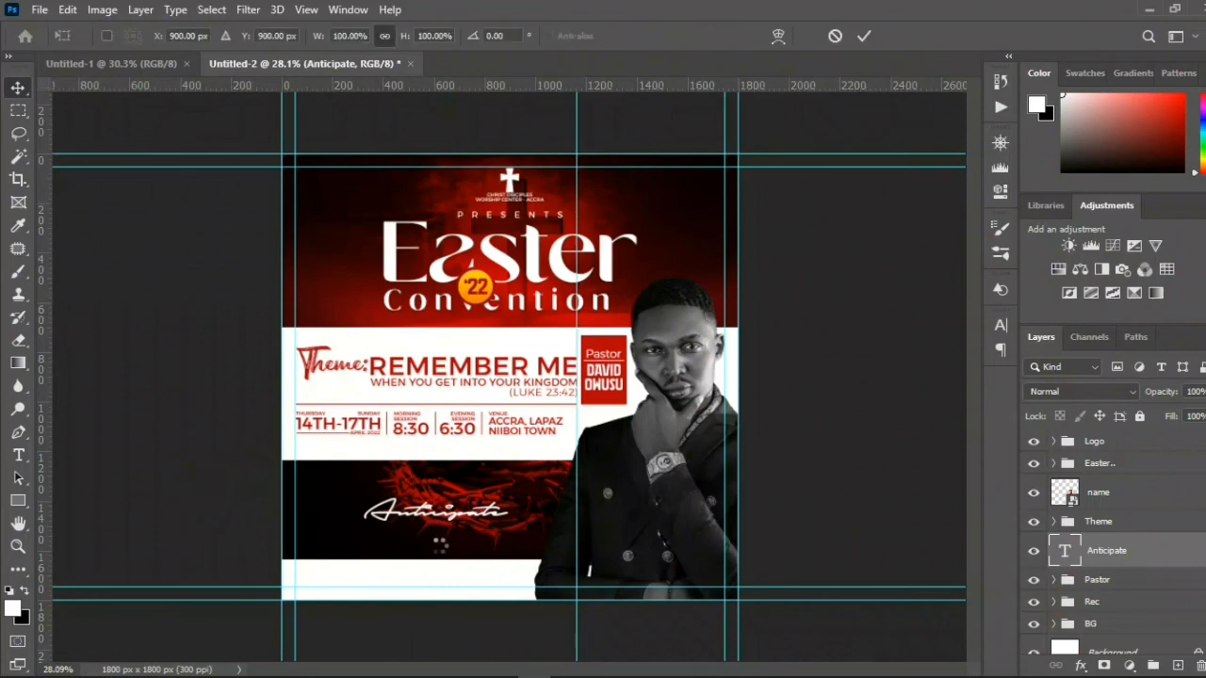
key("Return")
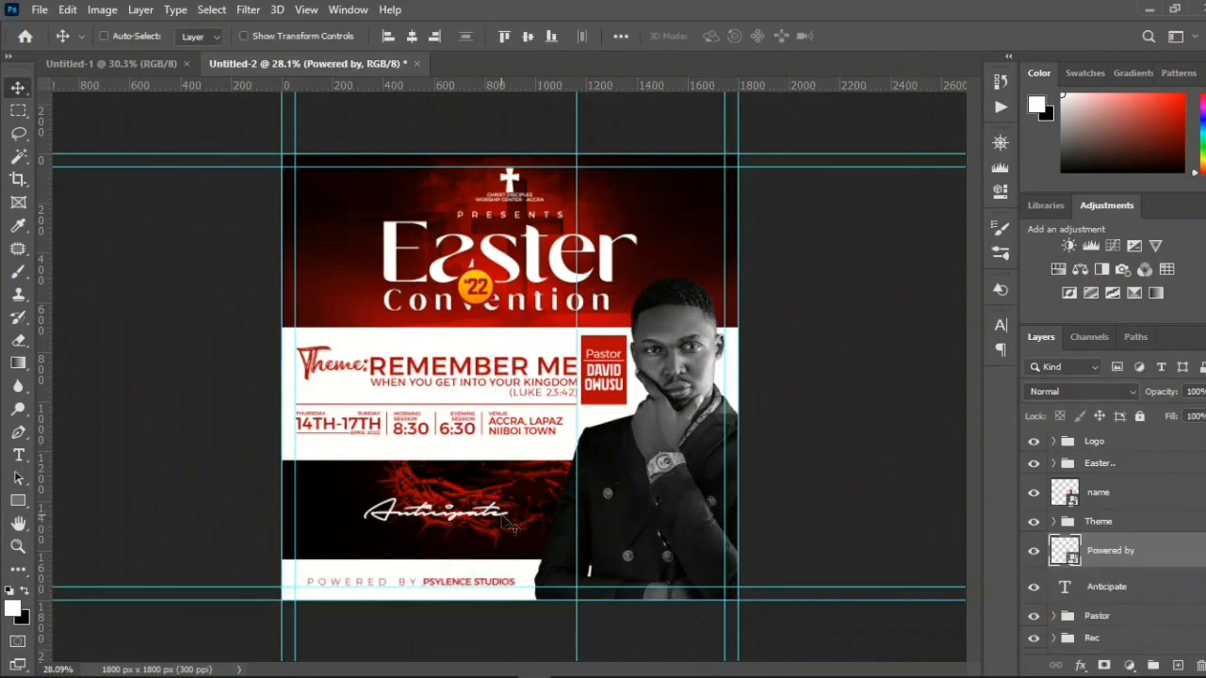
- Check the flyer layout up close and as a whole in the Navigator preview
scroll(513, 516, "up", 1)
scroll(516, 523, "up", 1)
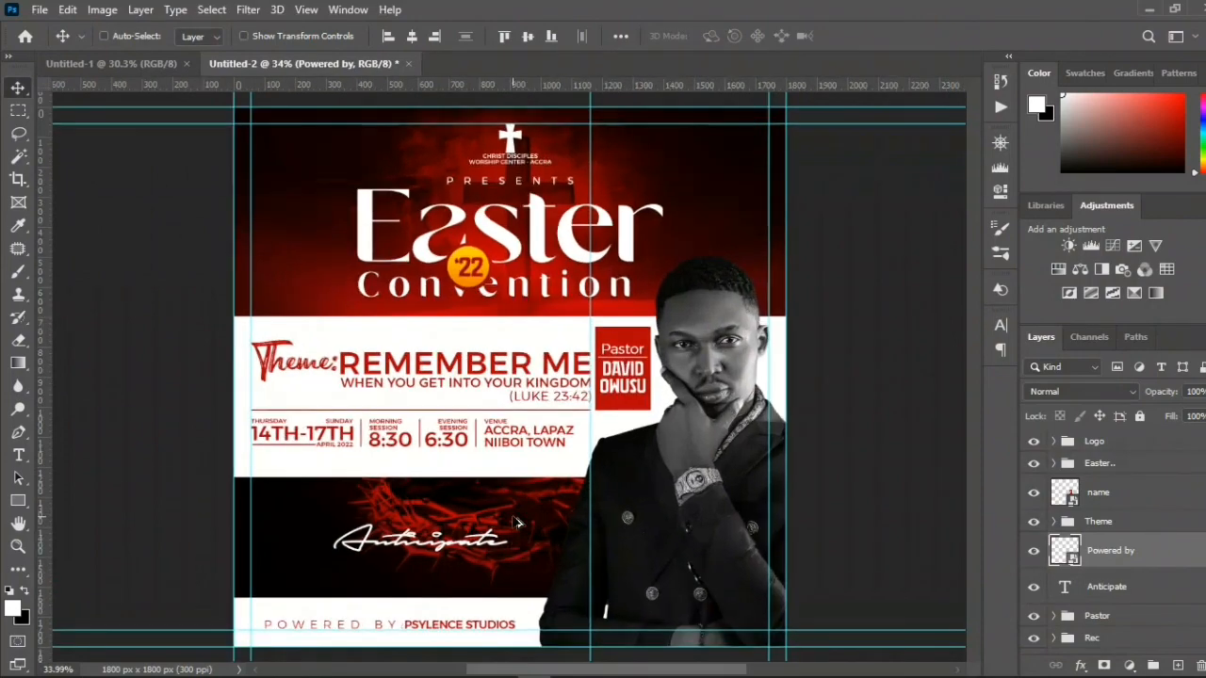
scroll(578, 396, "up", 2)
scroll(579, 394, "down", 2)
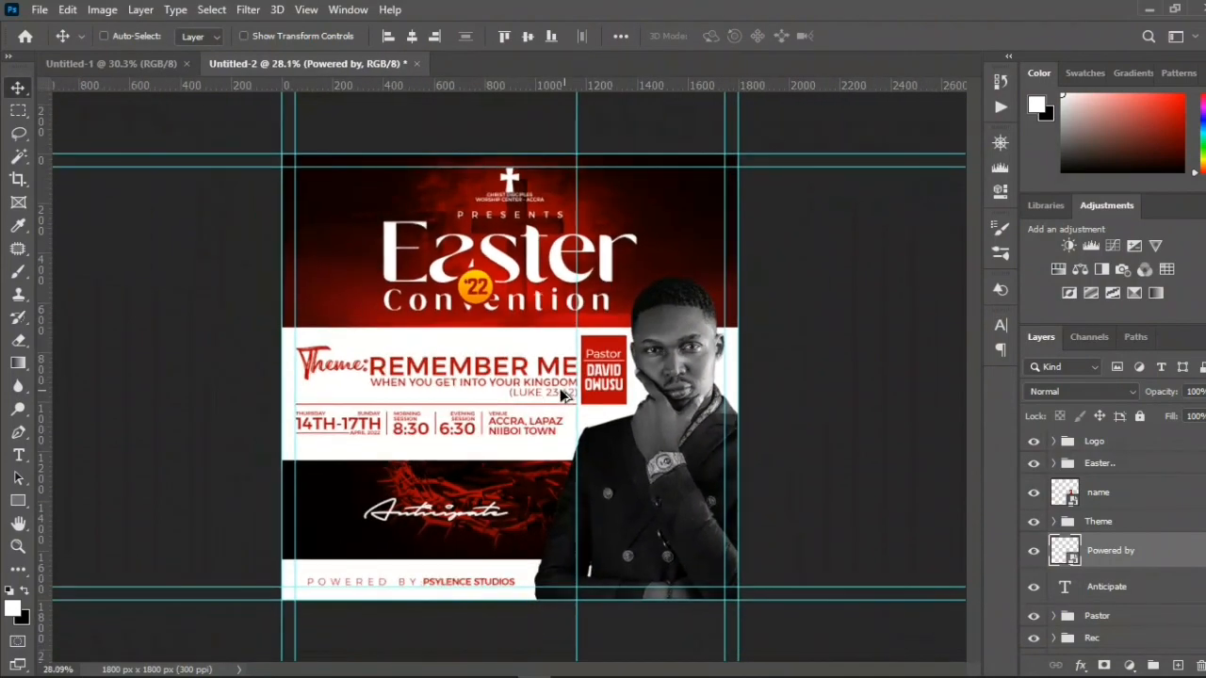
left_click(1000, 147)
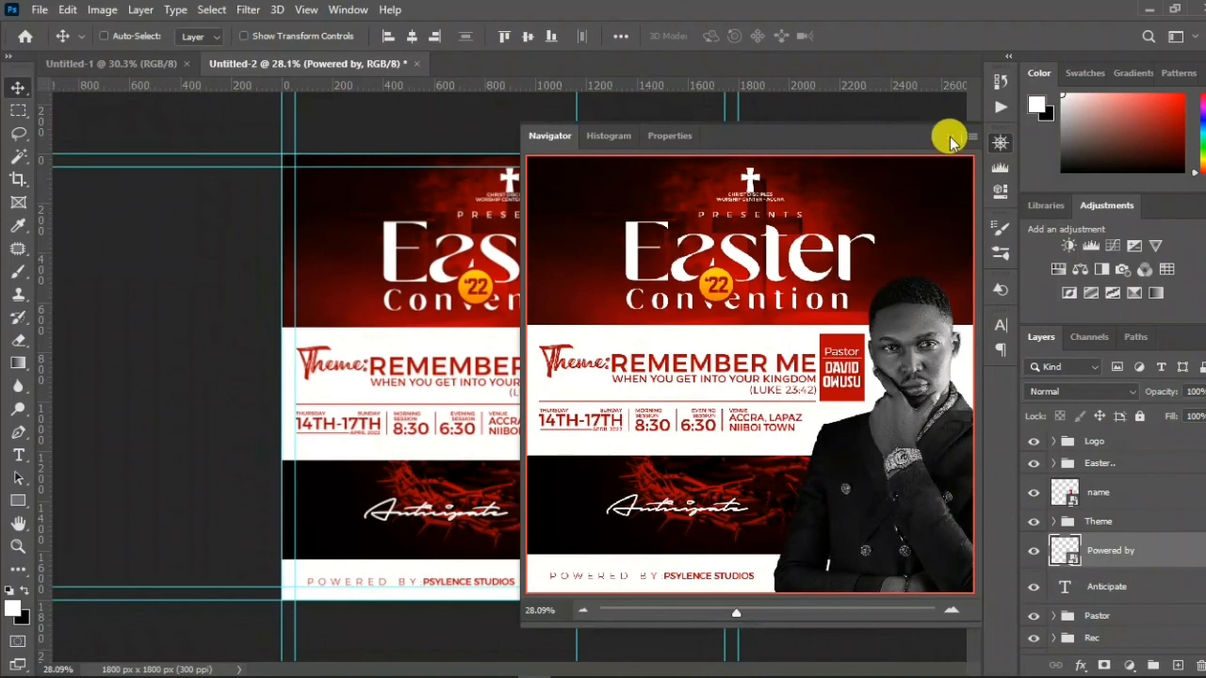
left_click(950, 139)
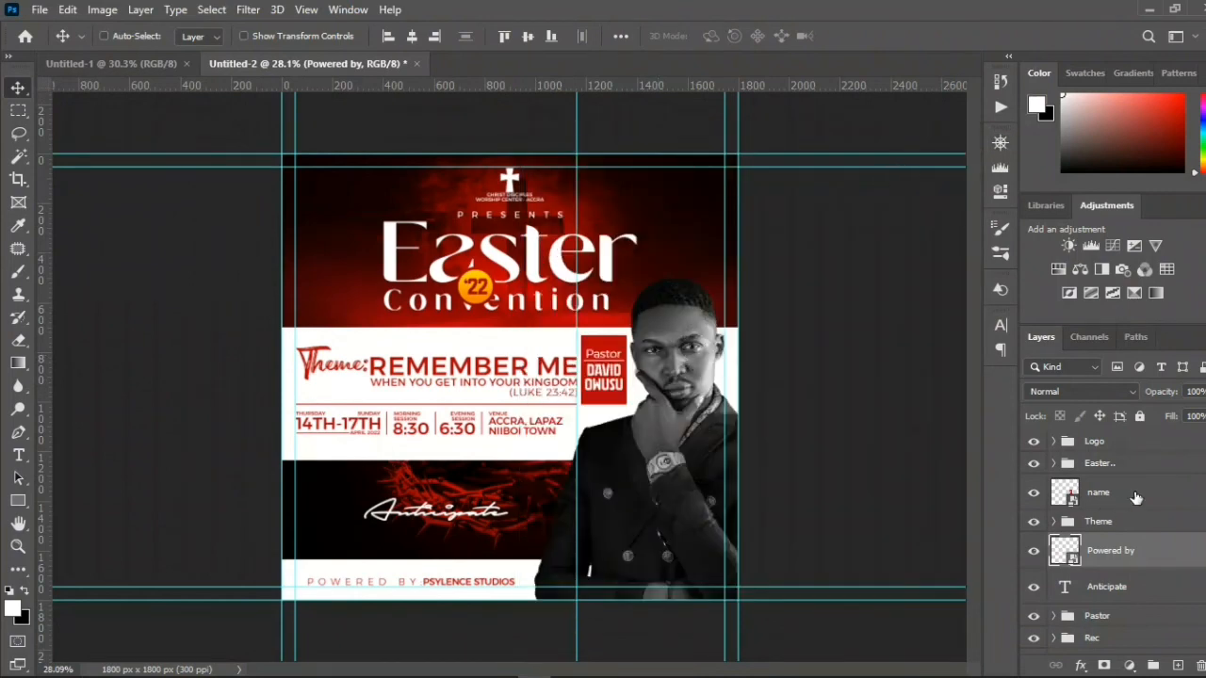
- Select the Logo group at the top of the layer stack
left_click(1117, 444)
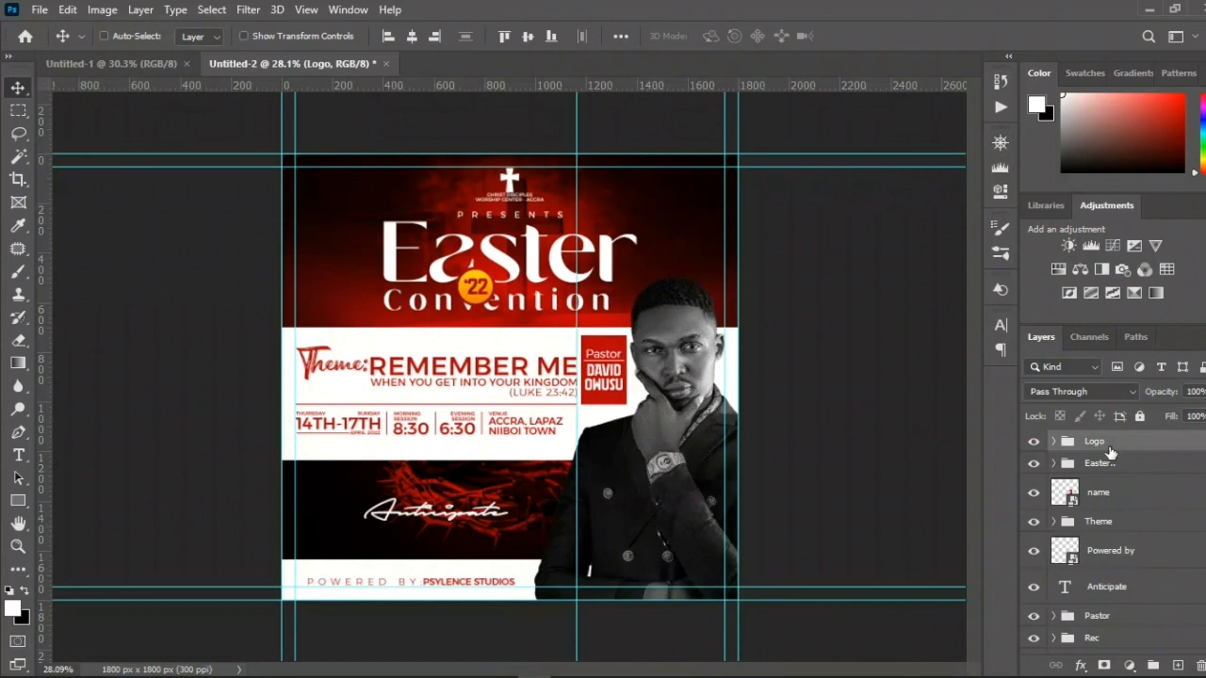